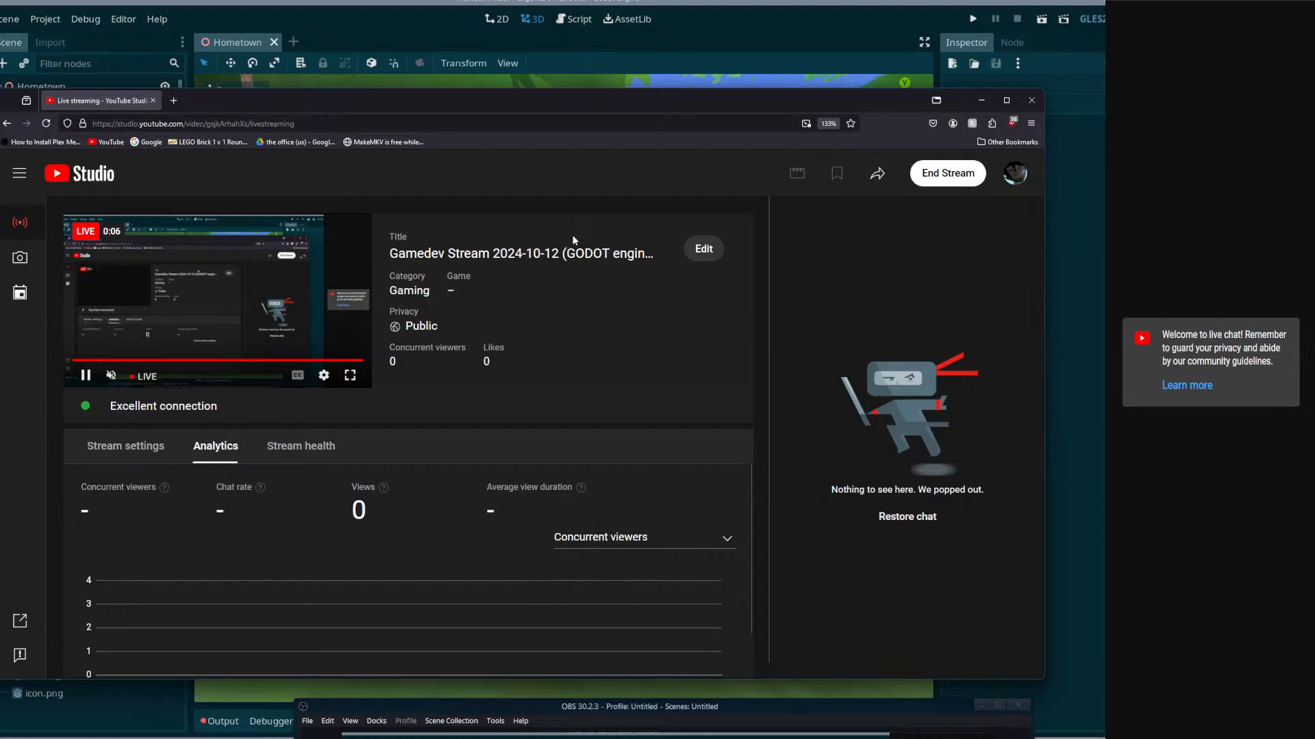
- Switch from the YouTube Studio live-stream page to the Godot editor with the Hometown scene
click(847, 32)
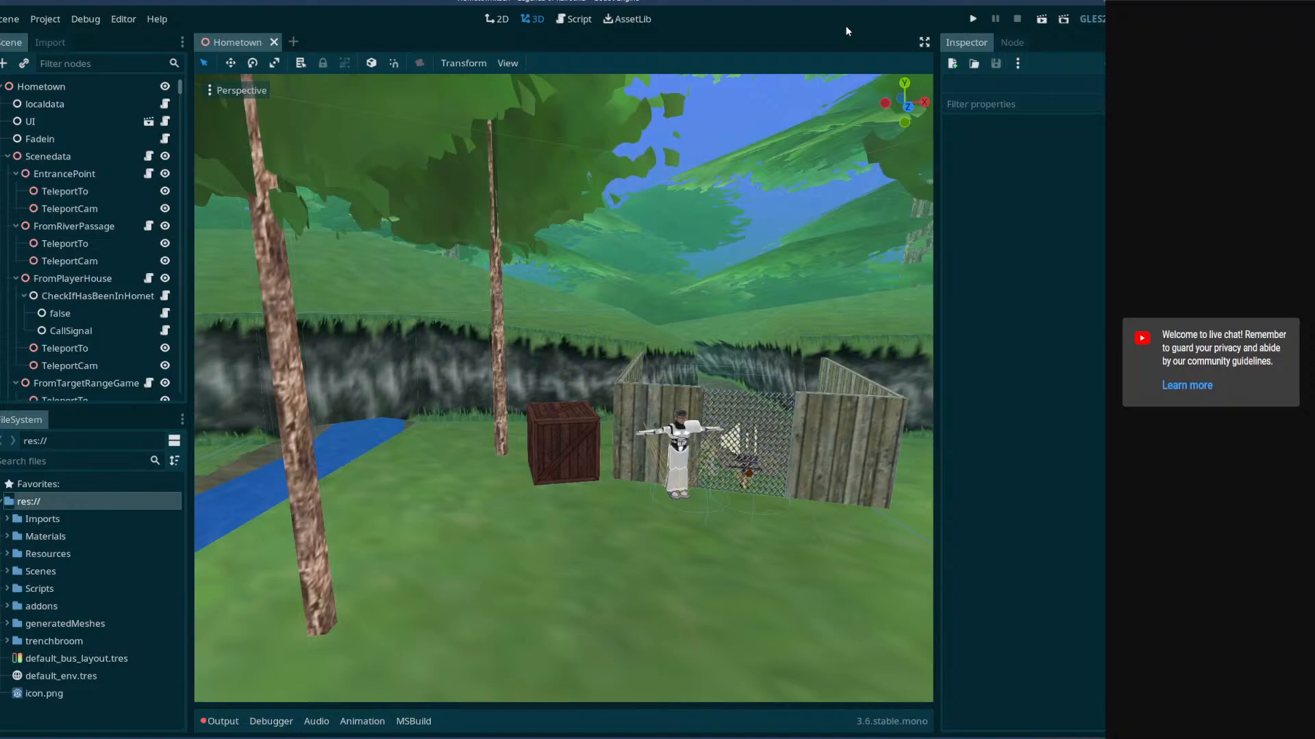
click(90, 738)
click(102, 723)
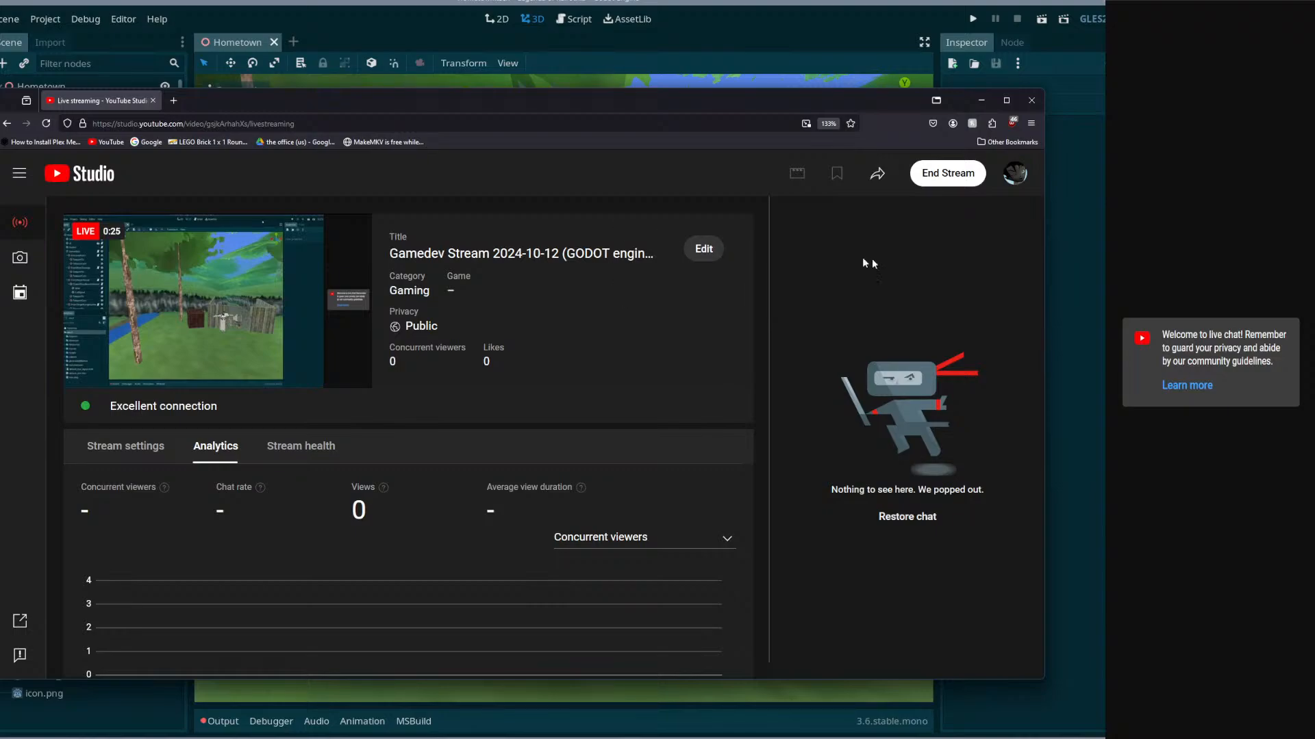
click(861, 36)
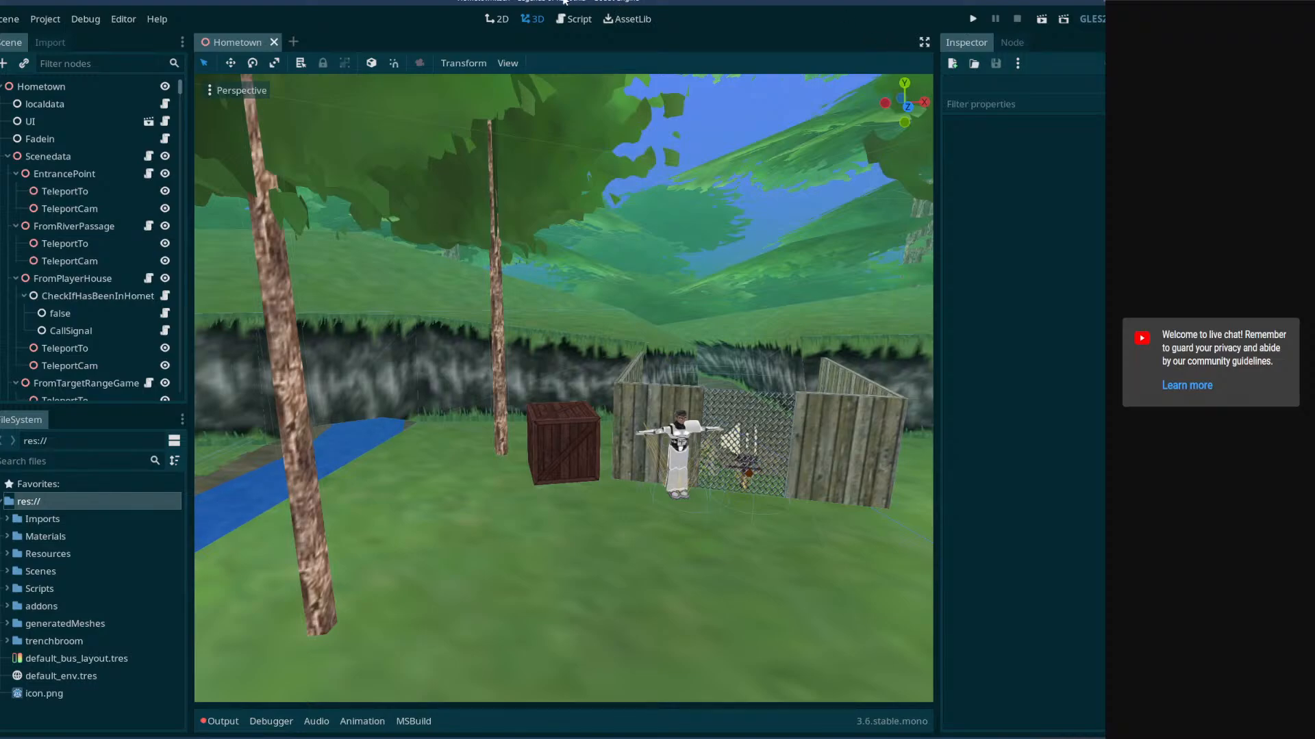
drag(521, 2, 577, 2)
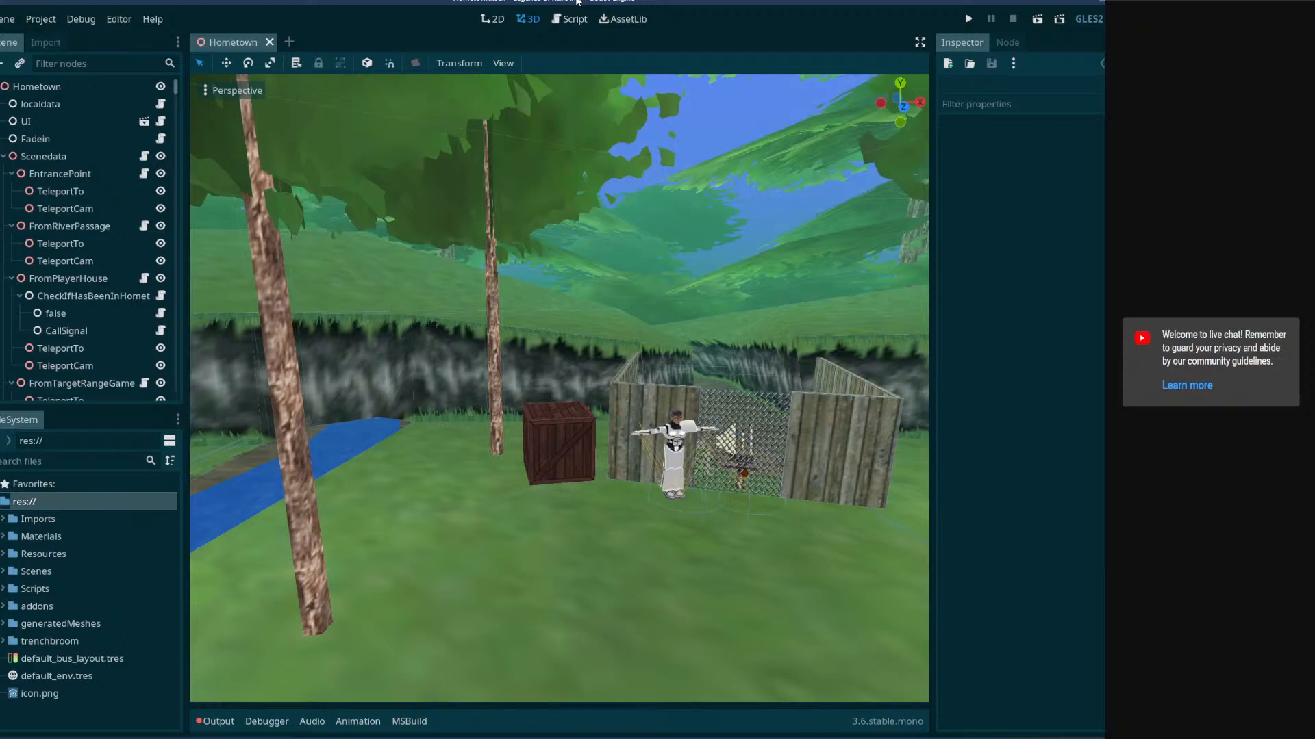
middle_drag(569, 382, 564, 365)
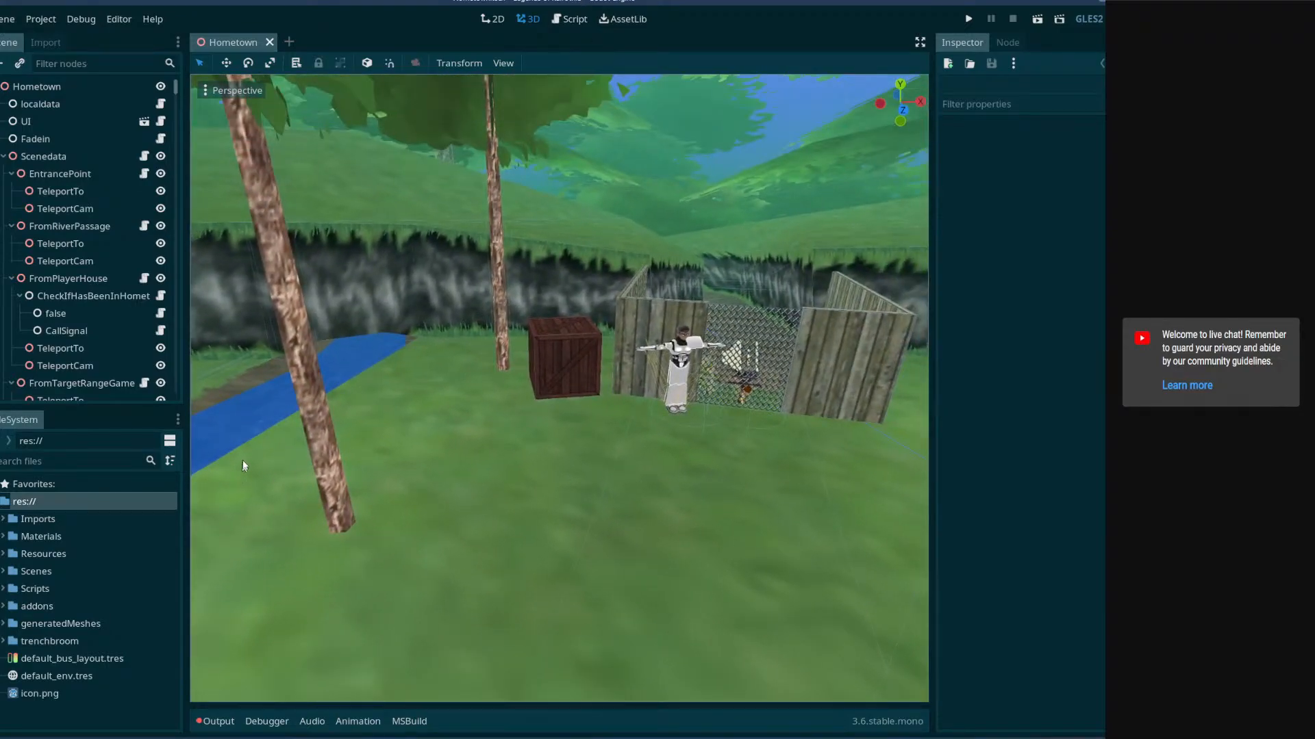
- Open DeepWoods.tscn from the project's Scenes/Levels/DeepWoods folder
double_click(5, 572)
scroll(21, 616, down, 2)
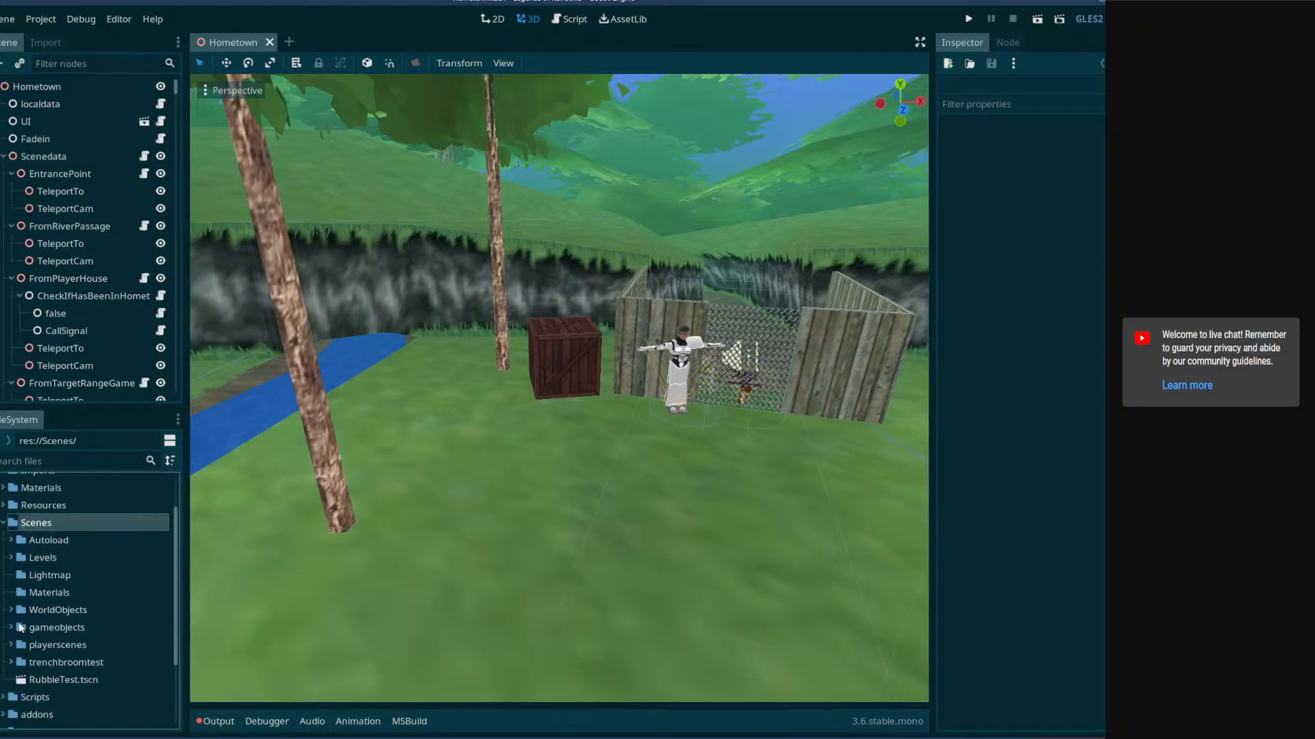
click(11, 558)
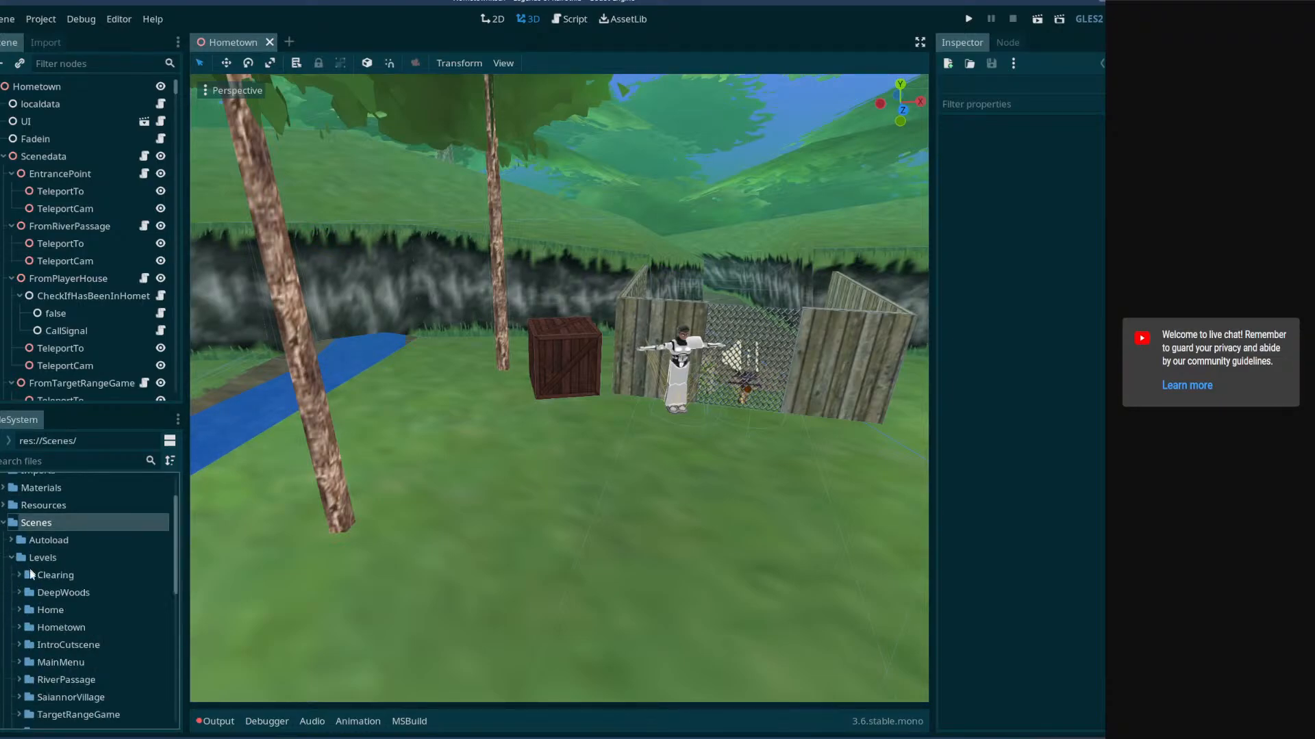
click(20, 592)
click(56, 610)
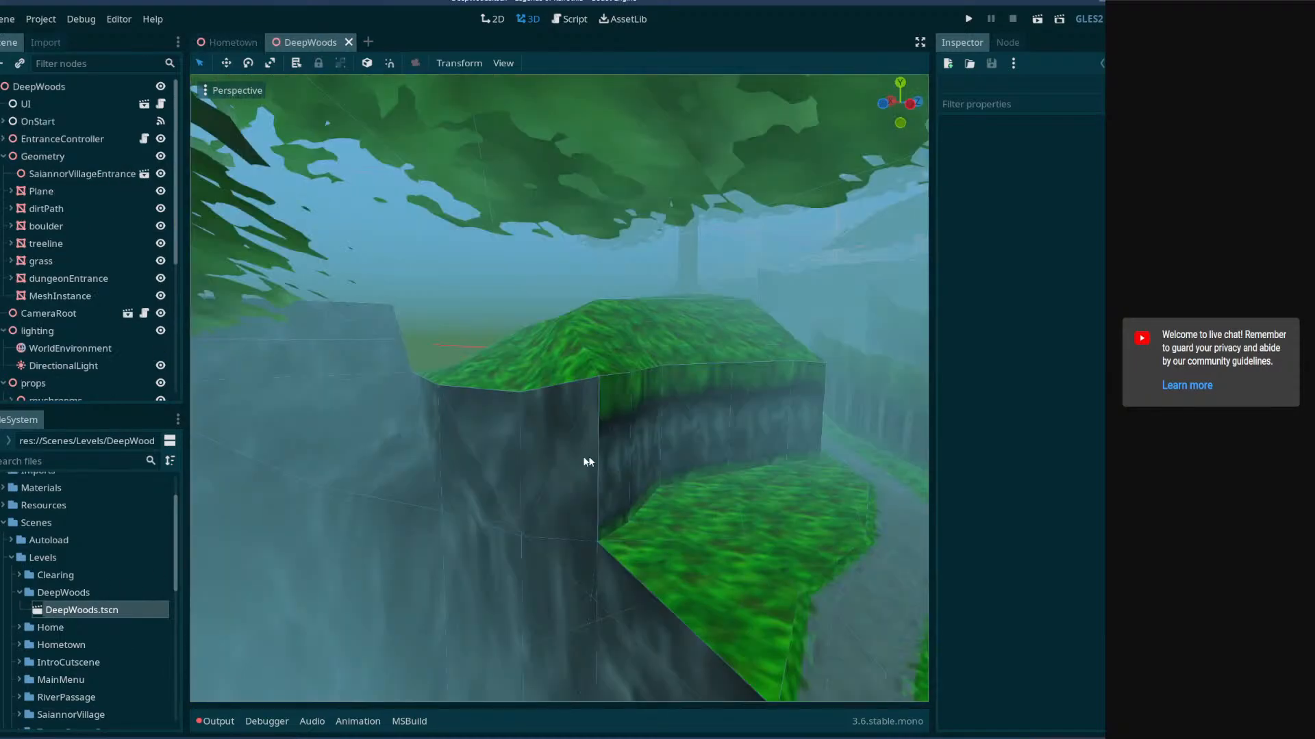
- Examine the path, grassy ground and trees of the DeepWoods level in the 3D view
key(w)
mouse_move(584, 465)
right_down()
mouse_move(356, 466)
mouse_move(329, 493)
mouse_move(315, 452)
mouse_move(414, 563)
mouse_move(308, 541)
mouse_move(212, 496)
mouse_move(164, 452)
mouse_move(383, 445)
mouse_move(199, 449)
mouse_move(225, 428)
mouse_move(226, 459)
mouse_move(198, 456)
mouse_move(193, 472)
mouse_move(253, 490)
mouse_move(383, 472)
mouse_move(547, 486)
mouse_move(623, 513)
mouse_move(288, 445)
mouse_move(595, 448)
right_up()
key(d)
key(w)
key(w)
key(w)
key(w)
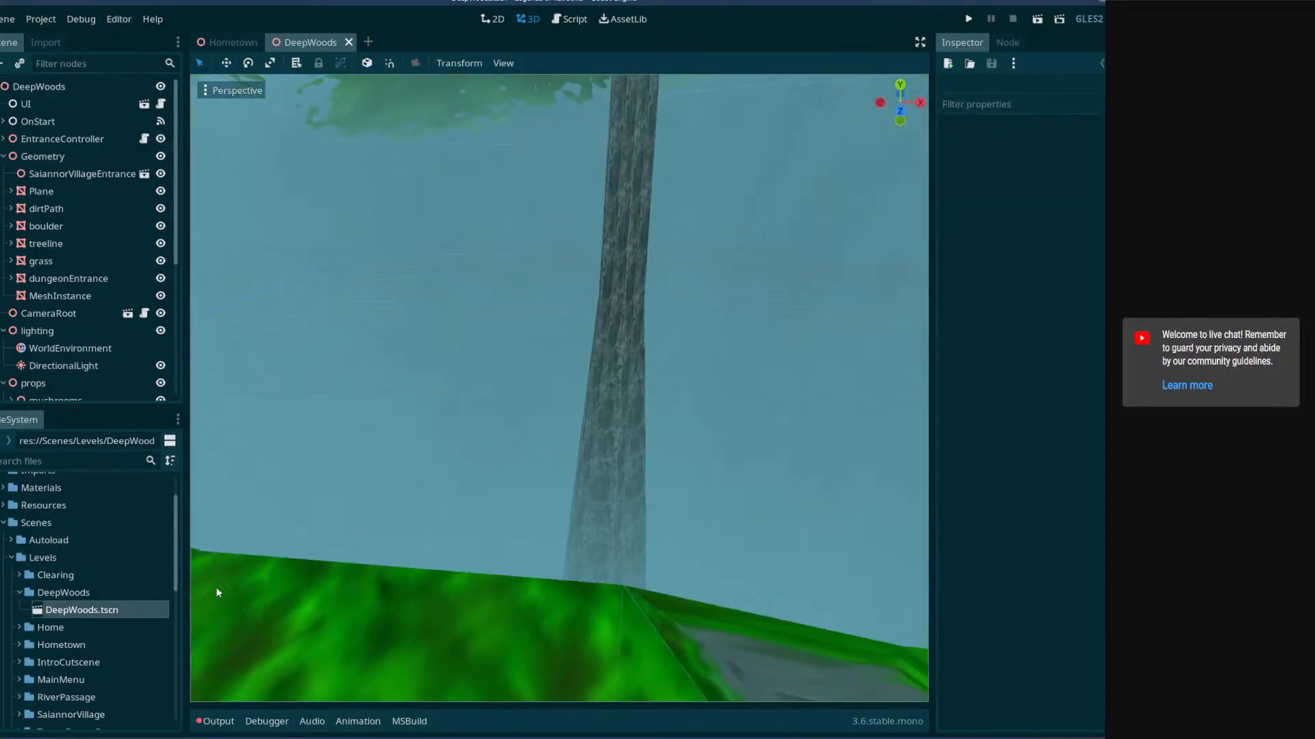
scroll(217, 592, down, 5)
scroll(461, 540, up, 4)
scroll(573, 507, down, 4)
right_drag(573, 507, 714, 490)
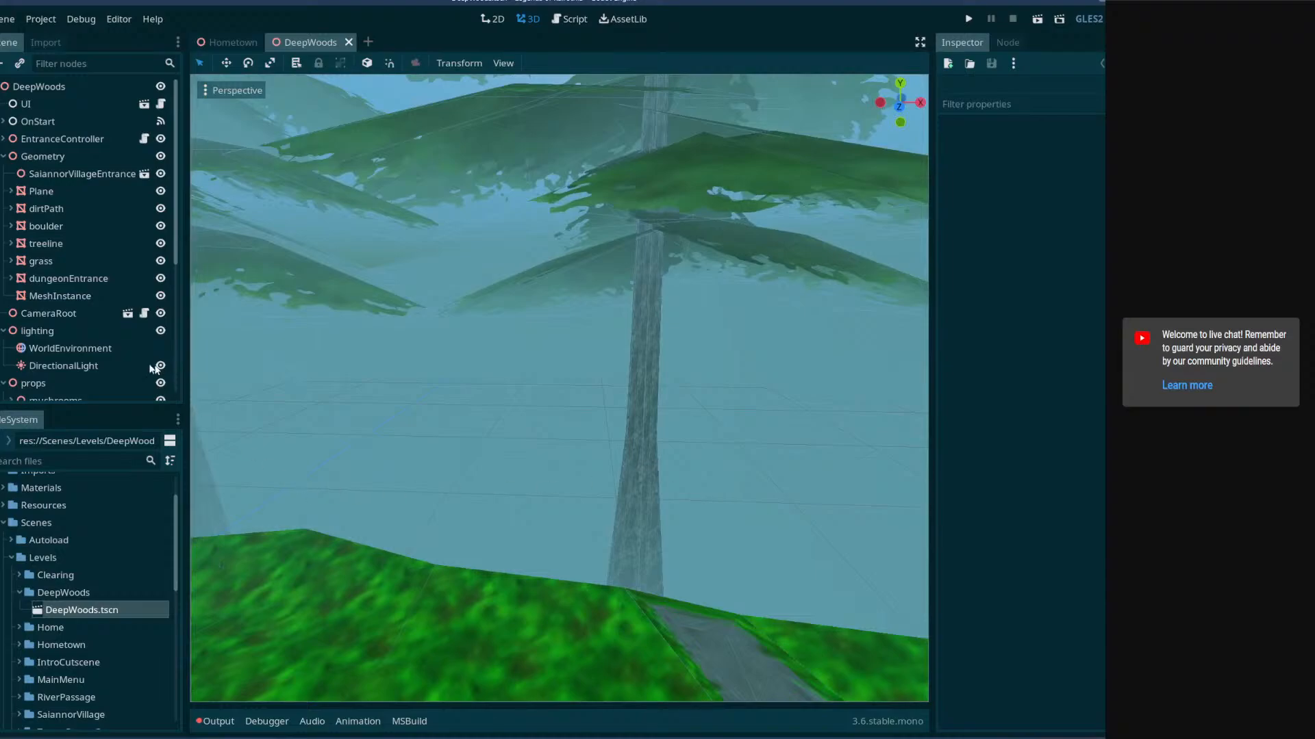
- Collapse the trees group in the DeepWoods scene tree and select the bridge node under props
click(637, 353)
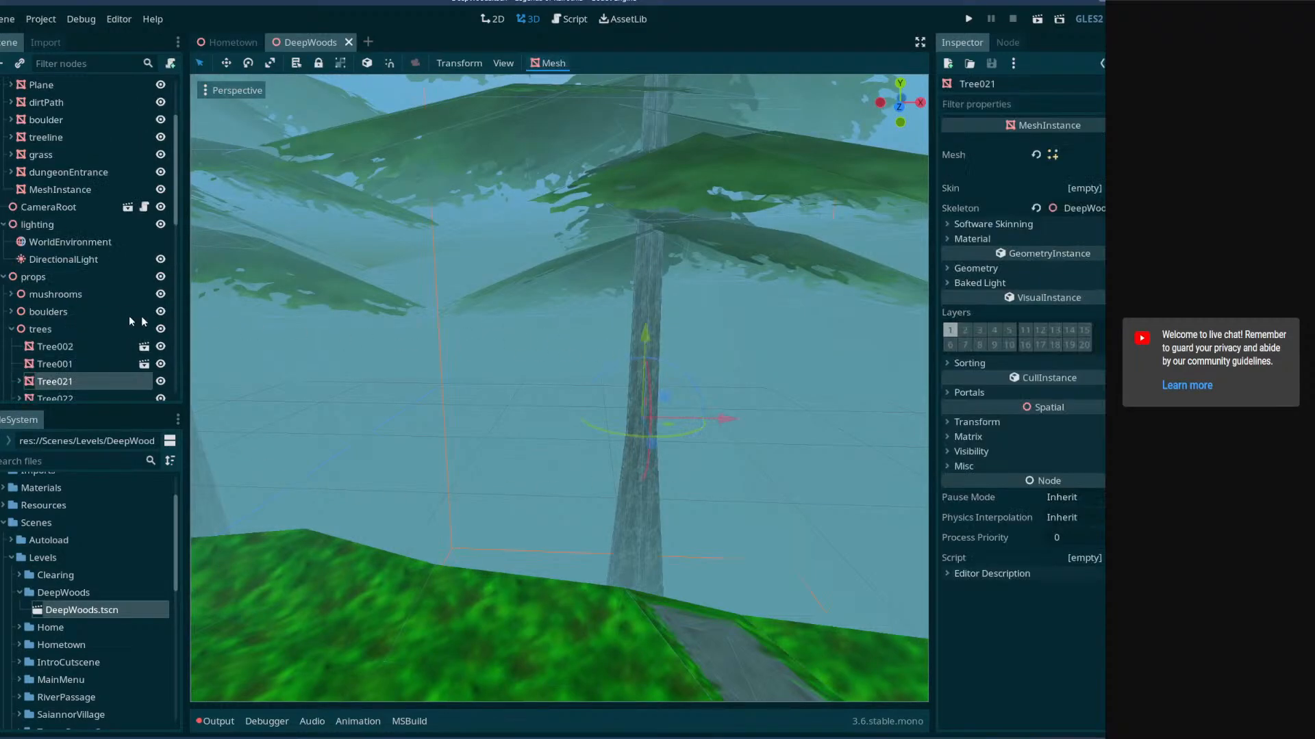
scroll(55, 318, down, 1)
click(12, 289)
click(42, 307)
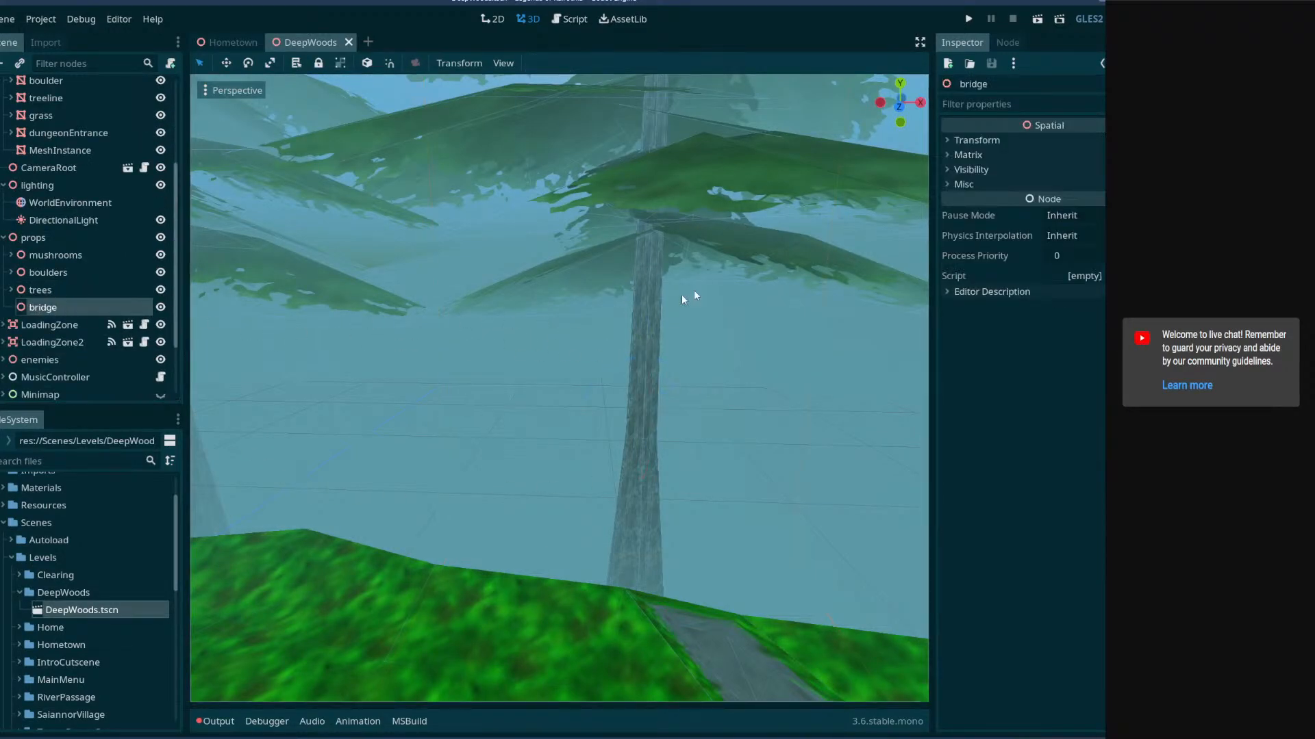
key(w)
mouse_move(654, 442)
right_down()
mouse_move(490, 419)
mouse_move(671, 426)
mouse_move(692, 421)
mouse_move(688, 409)
mouse_move(199, 411)
mouse_move(661, 442)
right_up()
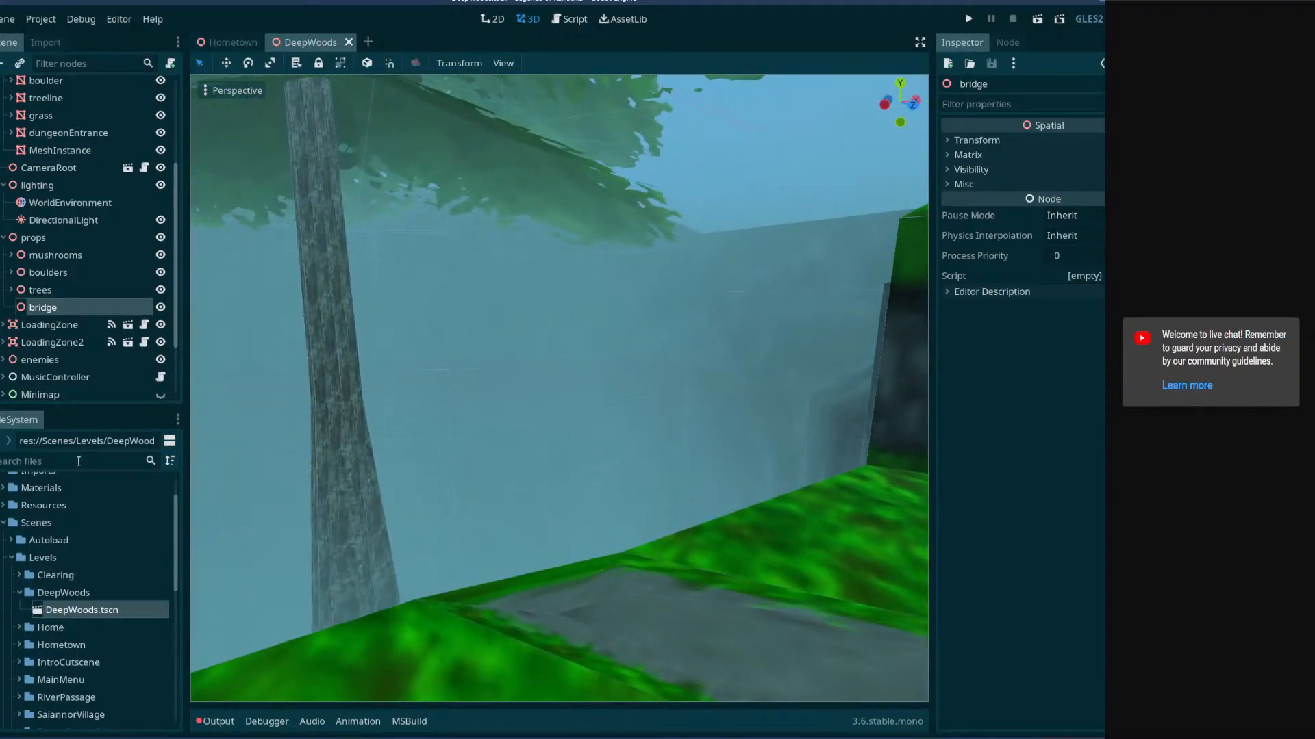
- Expand the project's Imports/Meshes/WorldObjects folder and select New Folder inside it
scroll(19, 519, up, 3)
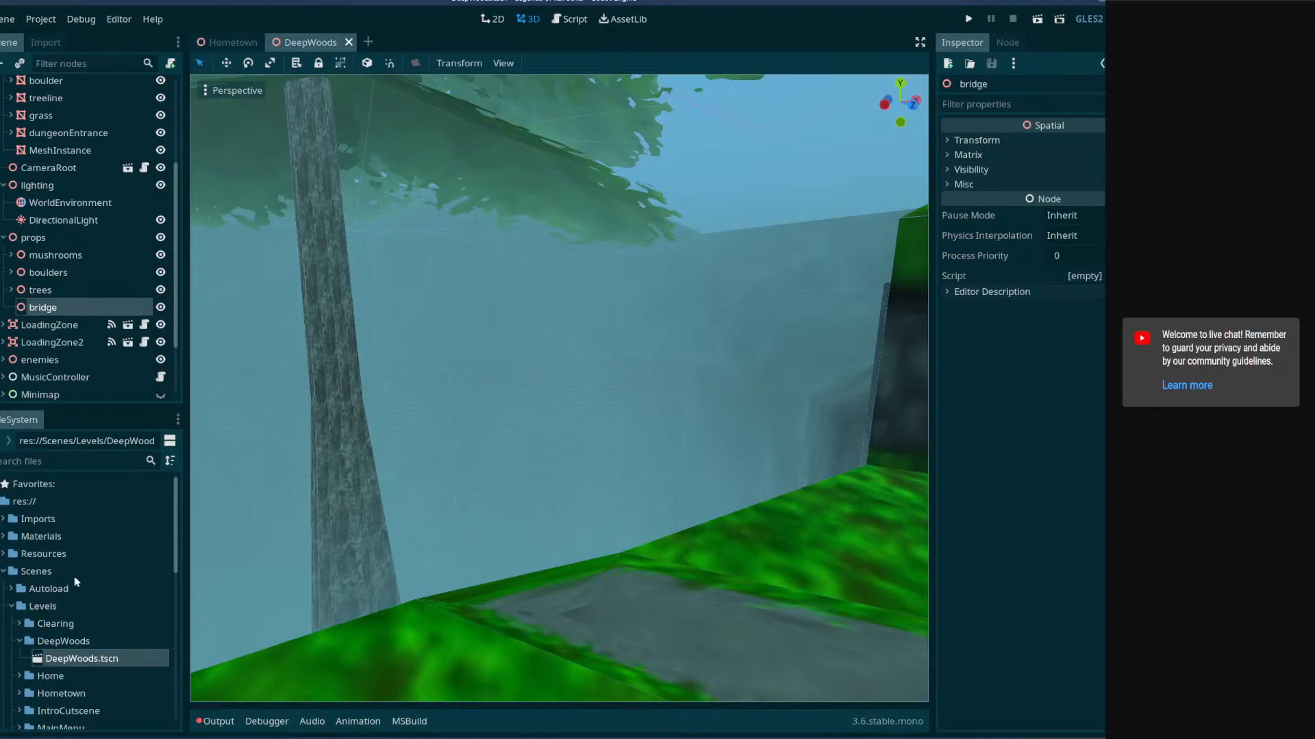
click(4, 520)
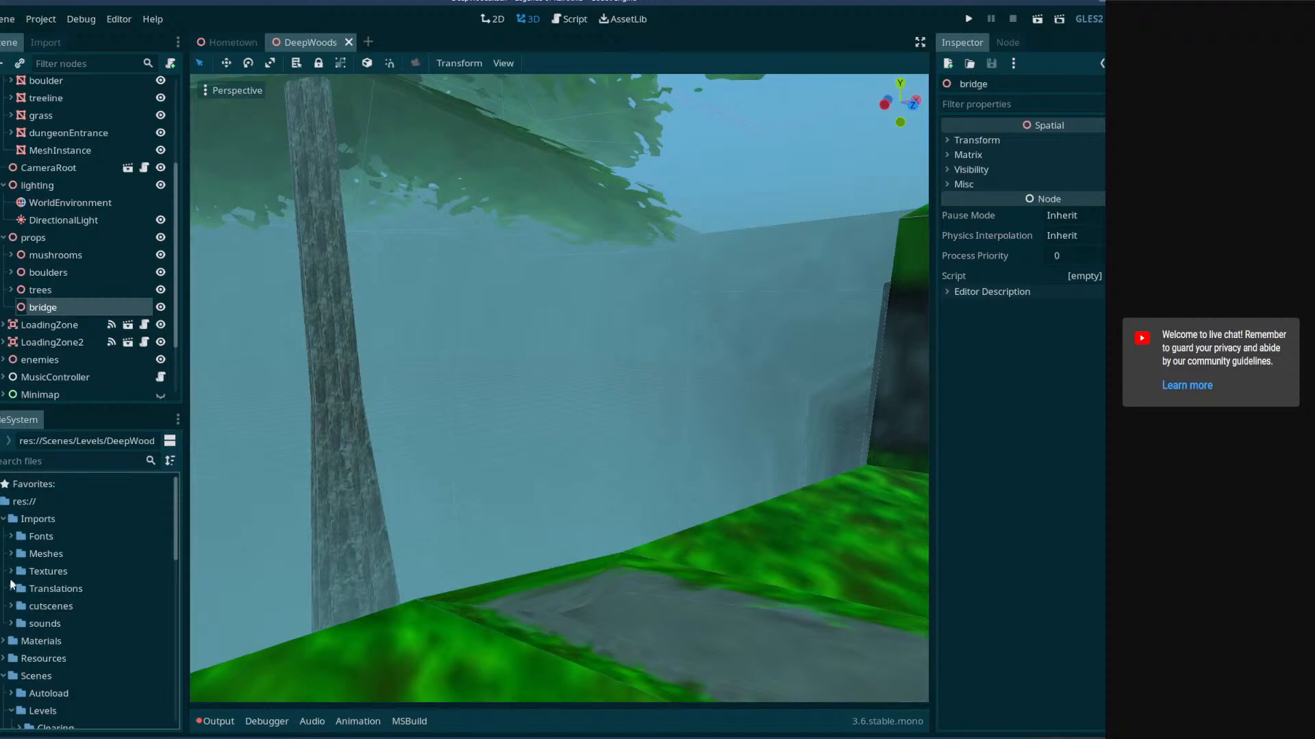
click(11, 554)
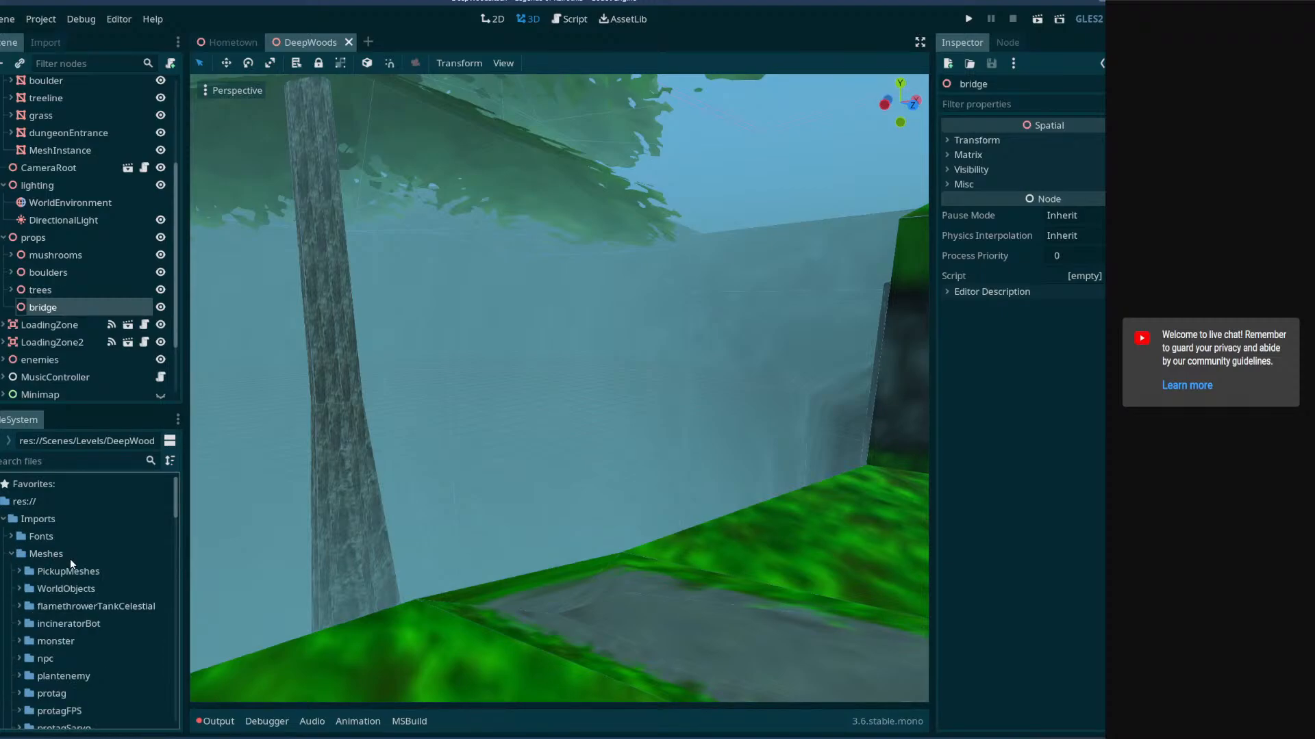
scroll(17, 565, down, 1)
click(19, 558)
scroll(61, 579, down, 5)
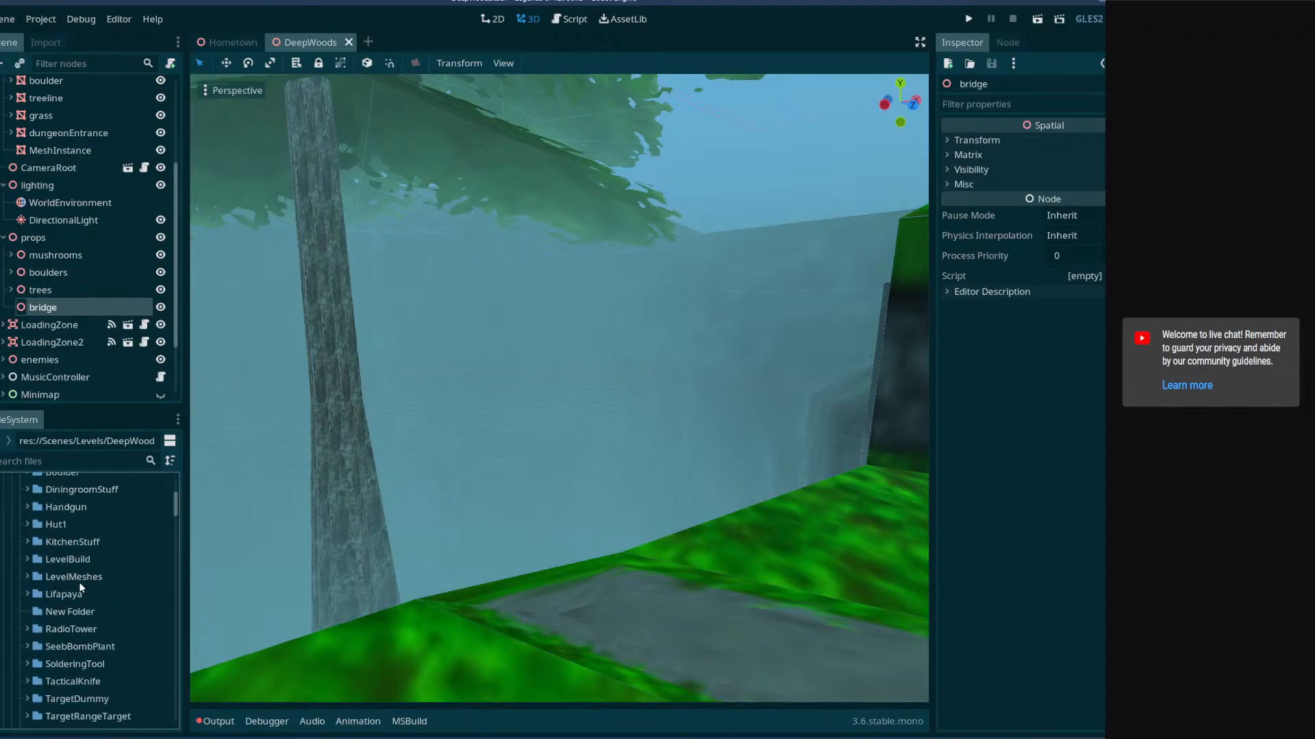
click(61, 613)
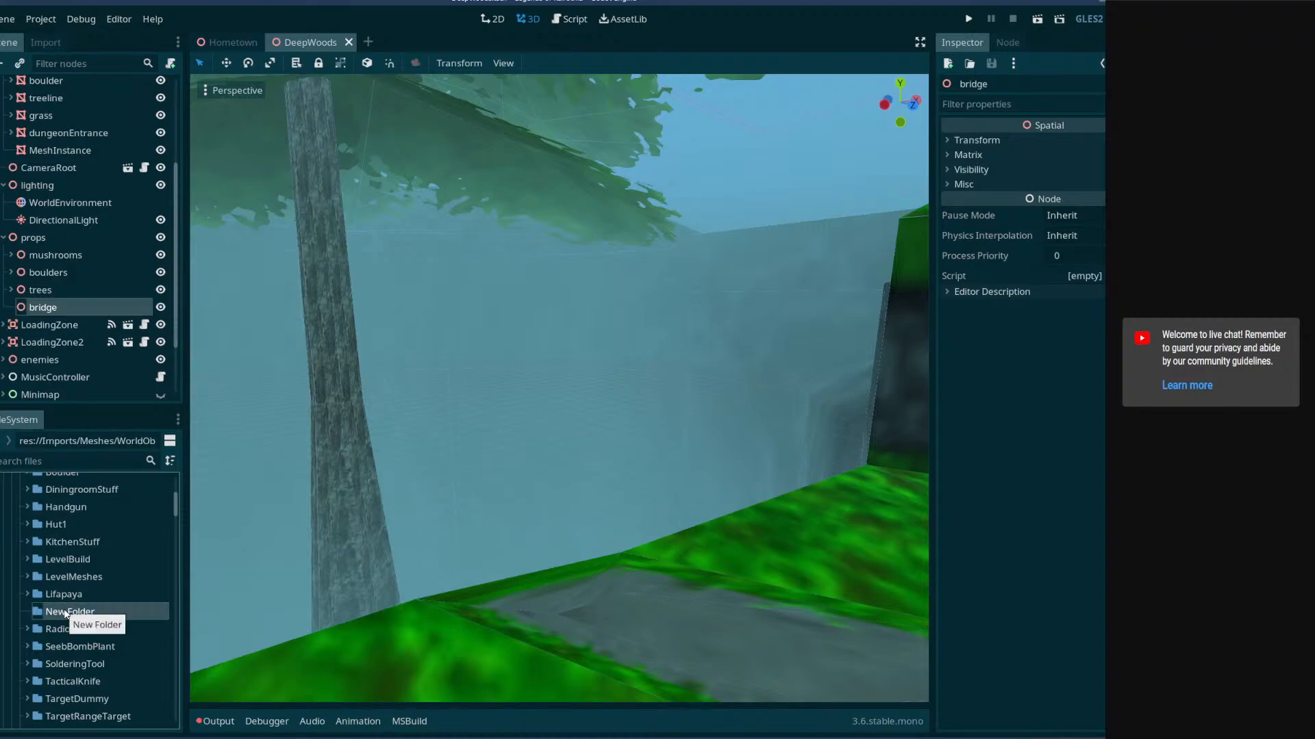
- Look through the WorldObjects subfolders and the contents of the LevelBuild folder
scroll(63, 609, down, 3)
scroll(64, 609, down, 4)
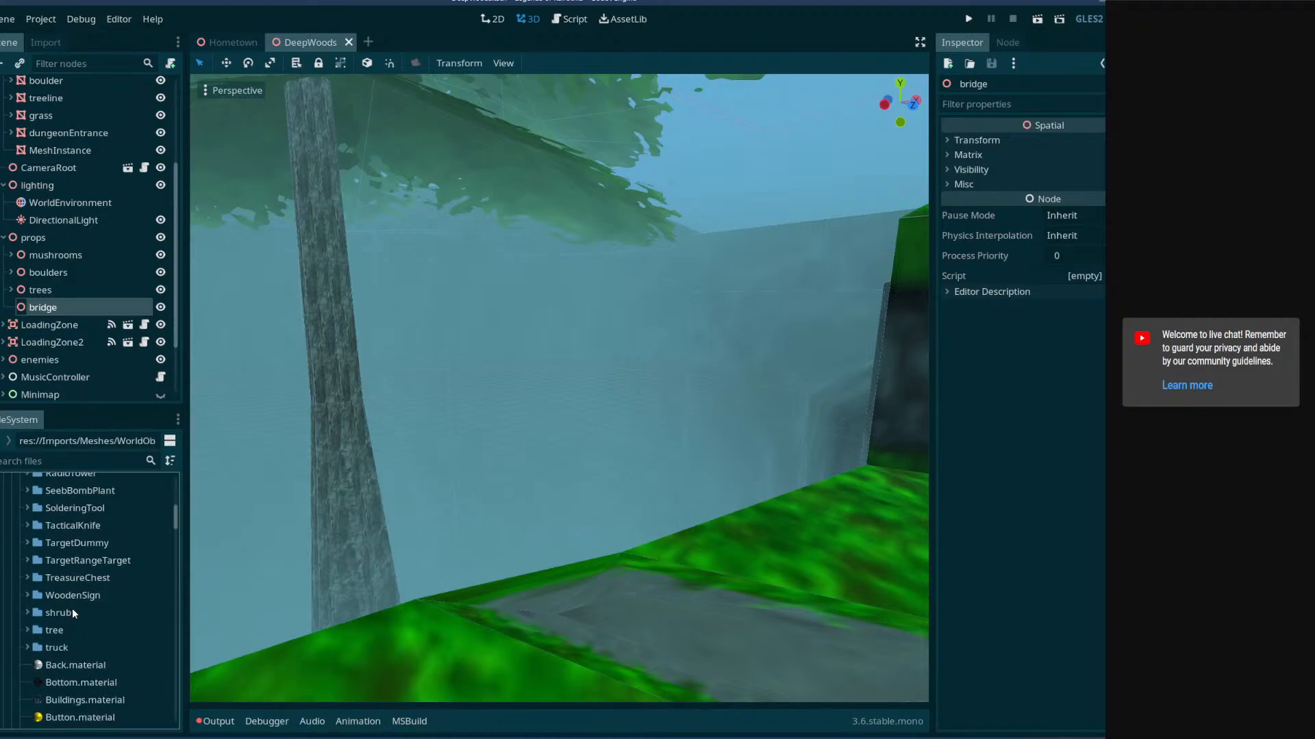
scroll(74, 613, up, 3)
scroll(77, 610, up, 2)
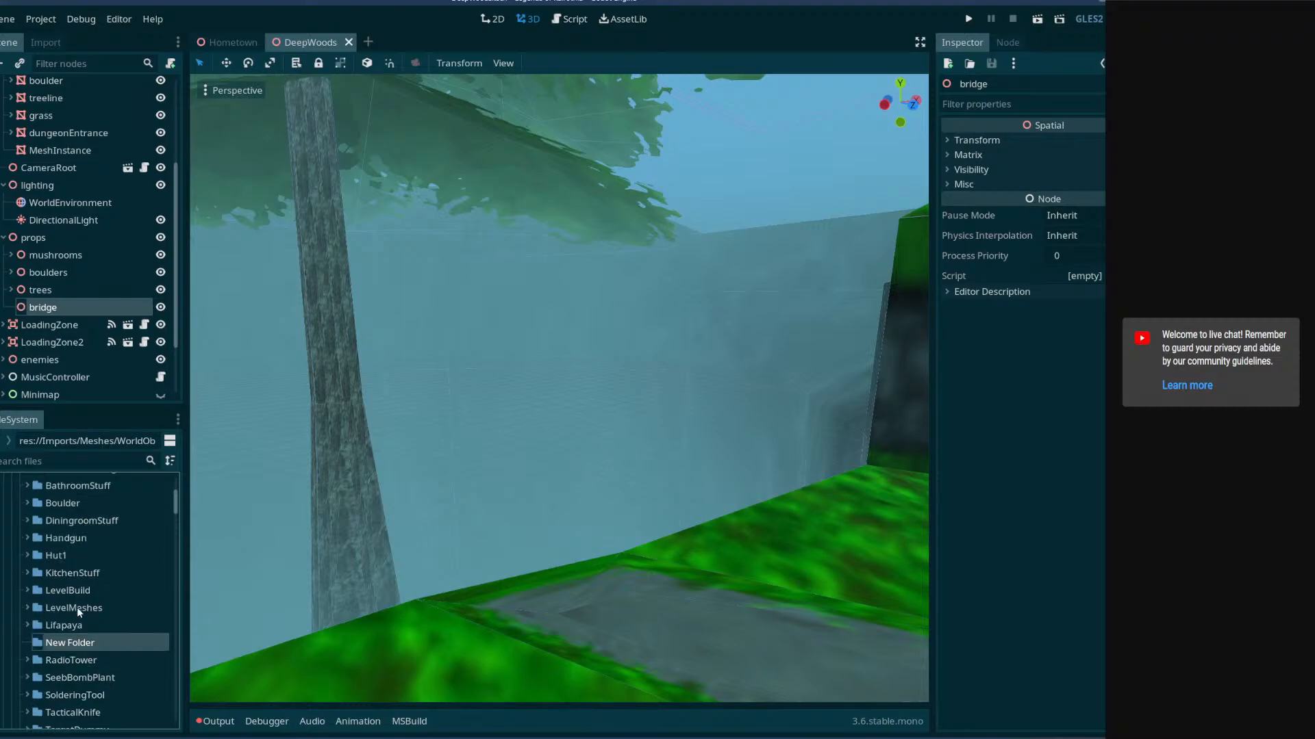
click(27, 590)
scroll(65, 589, down, 1)
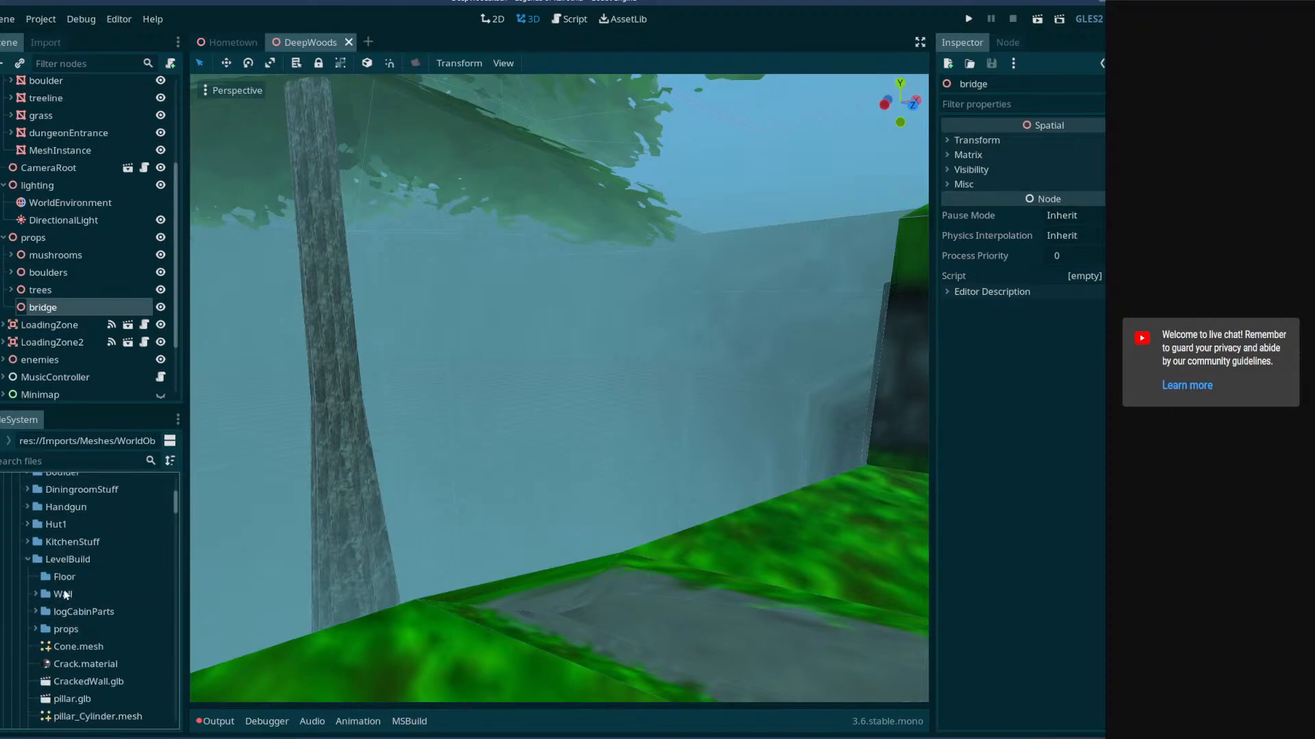
scroll(52, 613, down, 4)
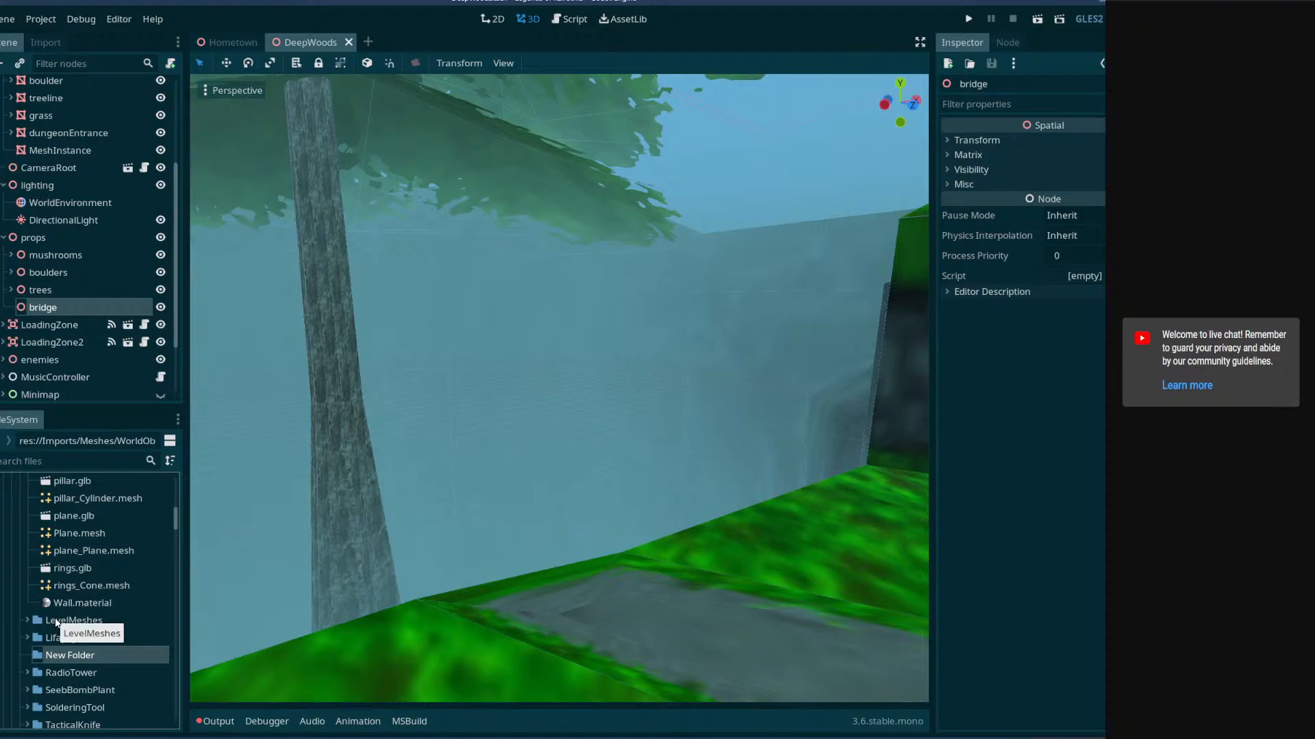
- Launch Blender 4.1, widen its window and dismiss the splash screen
key(super)
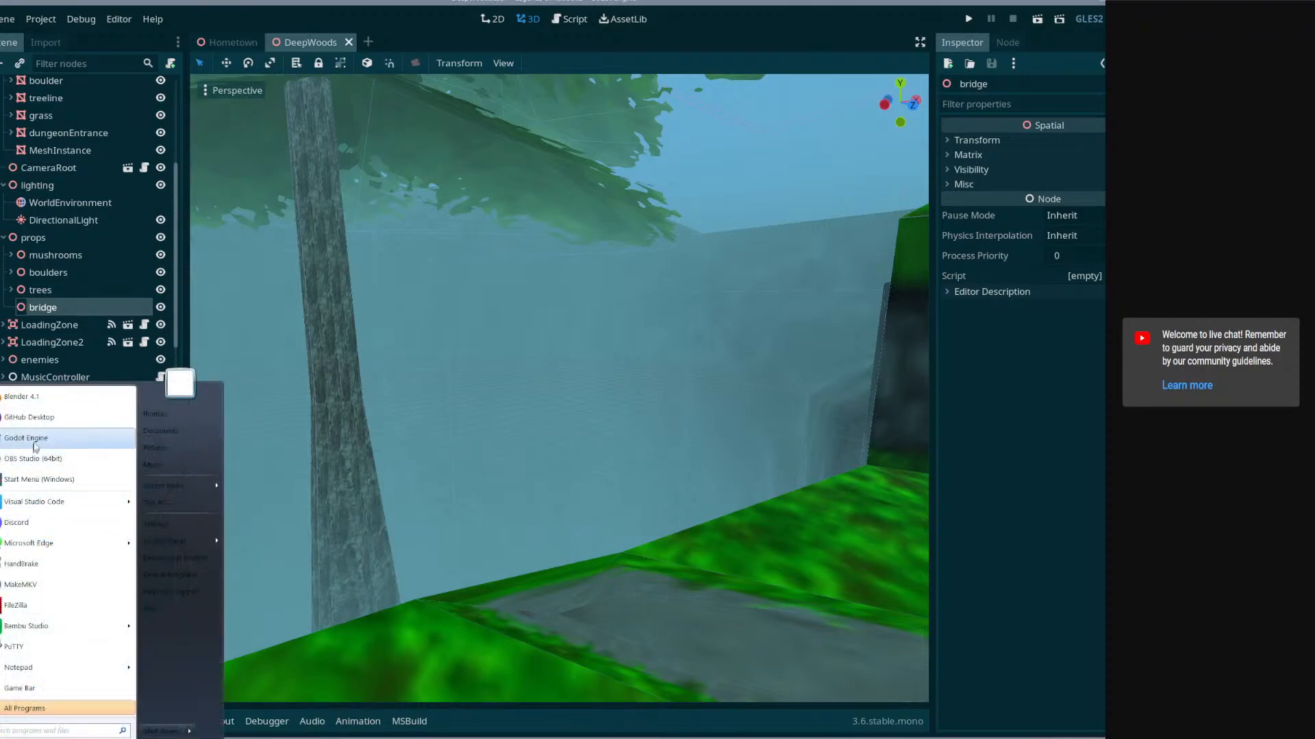
click(44, 406)
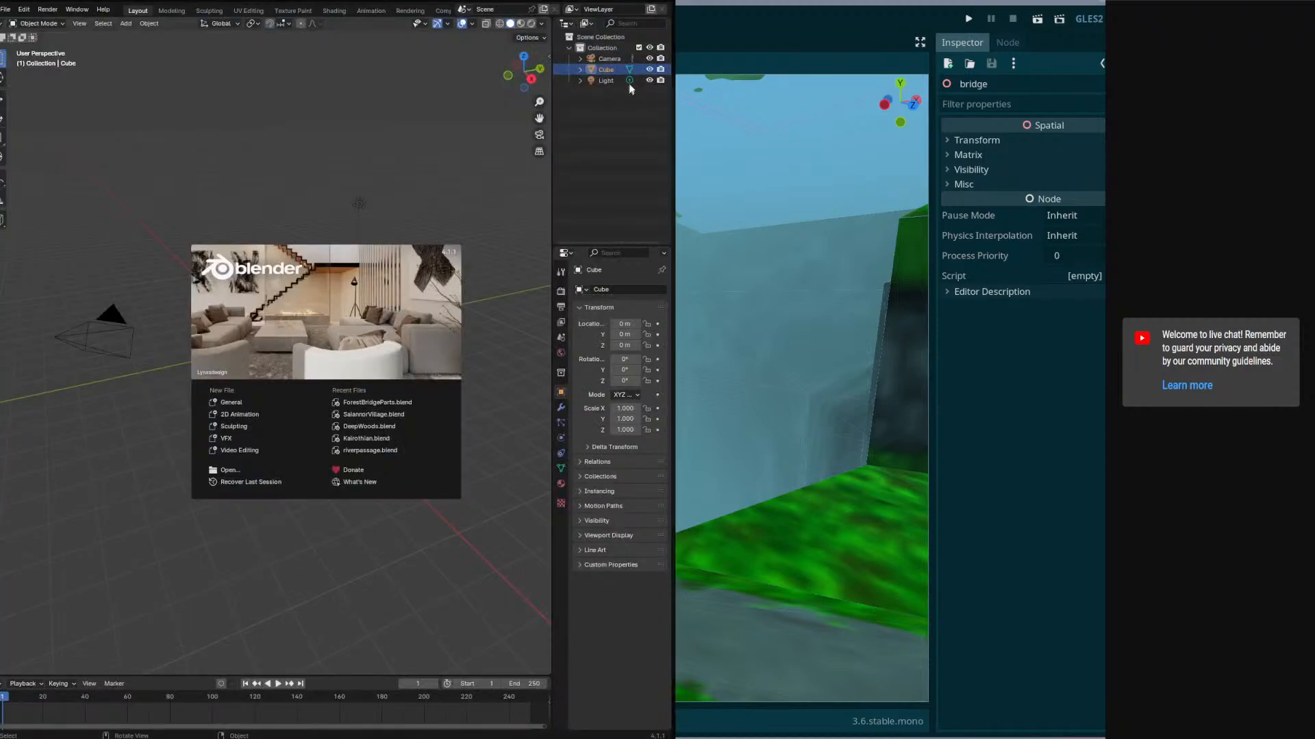
drag(674, 34, 1156, 96)
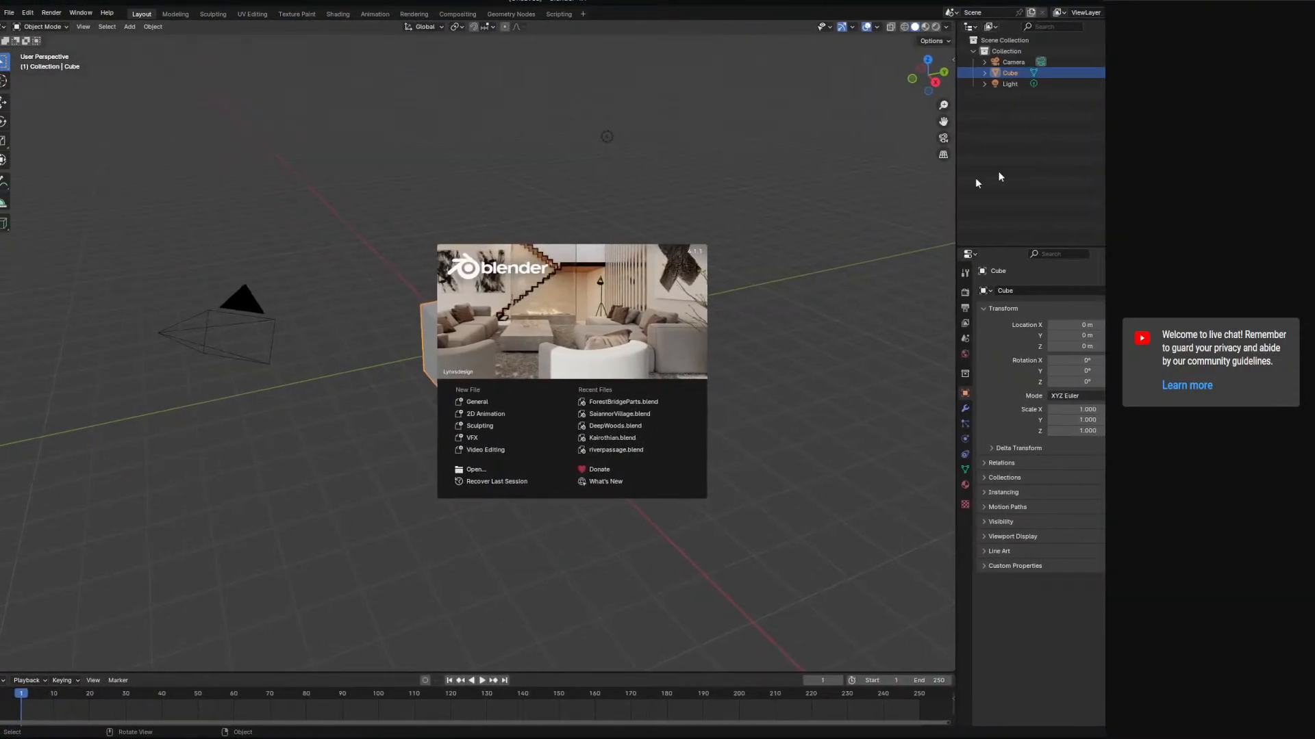
click(1063, 154)
- Open the recent file ForestBridgeParts.blend and switch to the Layout workspace
click(9, 12)
mouse_move(35, 47)
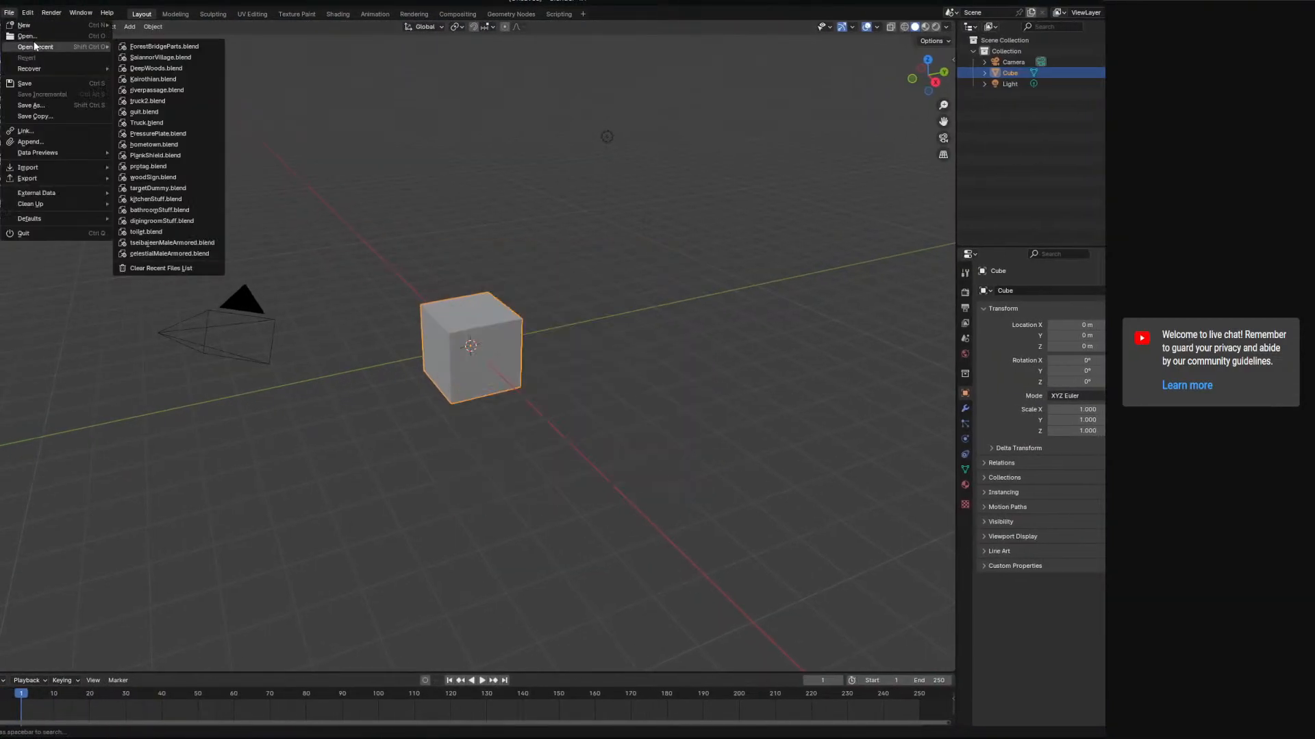
click(158, 46)
middle_drag(594, 378, 767, 336)
scroll(726, 407, up, 4)
scroll(712, 418, down, 3)
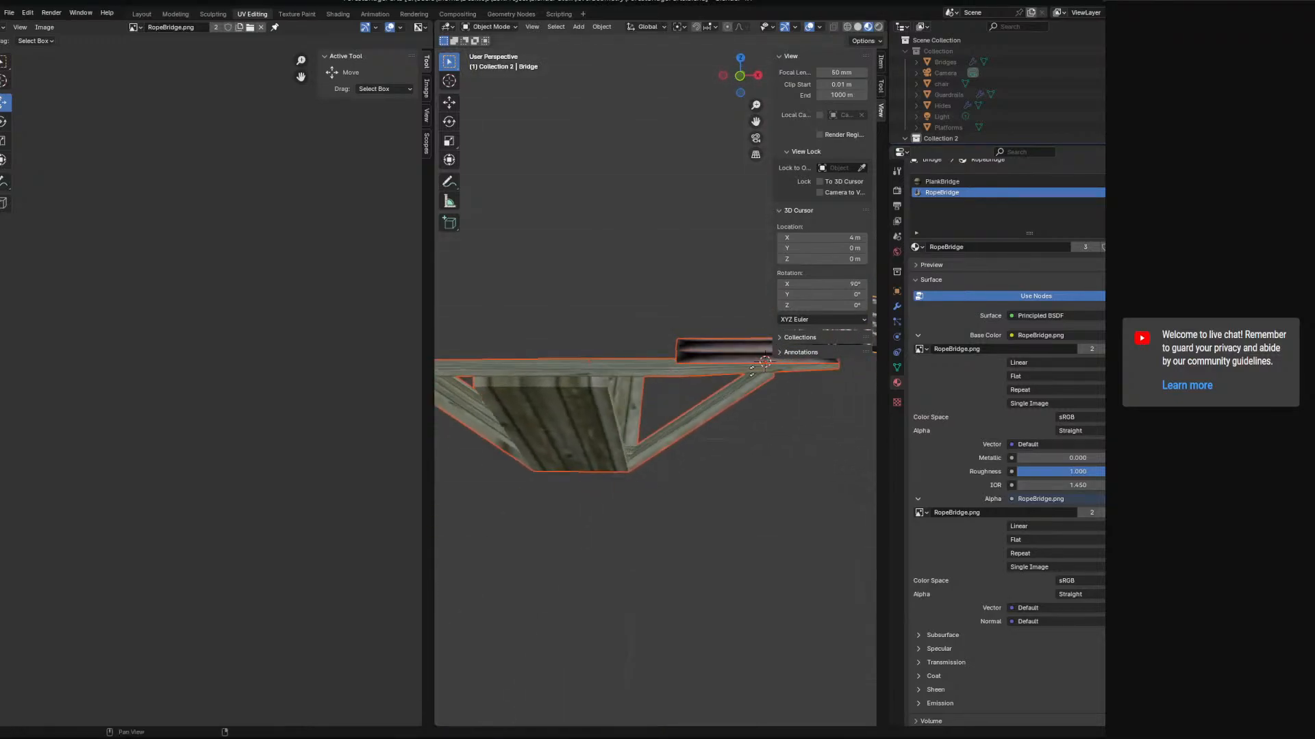
middle_drag(663, 412, 535, 361)
click(142, 14)
middle_drag(446, 342, 364, 403)
scroll(498, 428, down, 5)
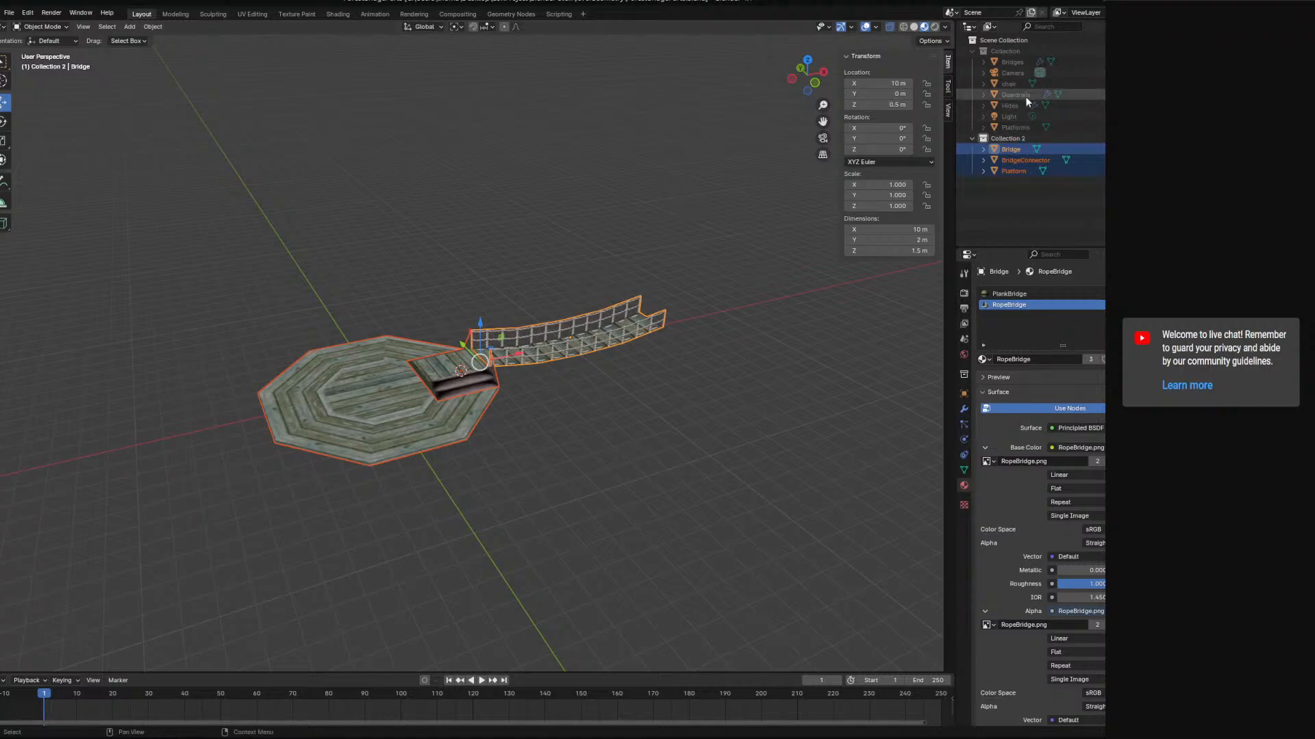
- Delete the hidden collection named Collection, along with its Bridges and Camera objects
click(1086, 54)
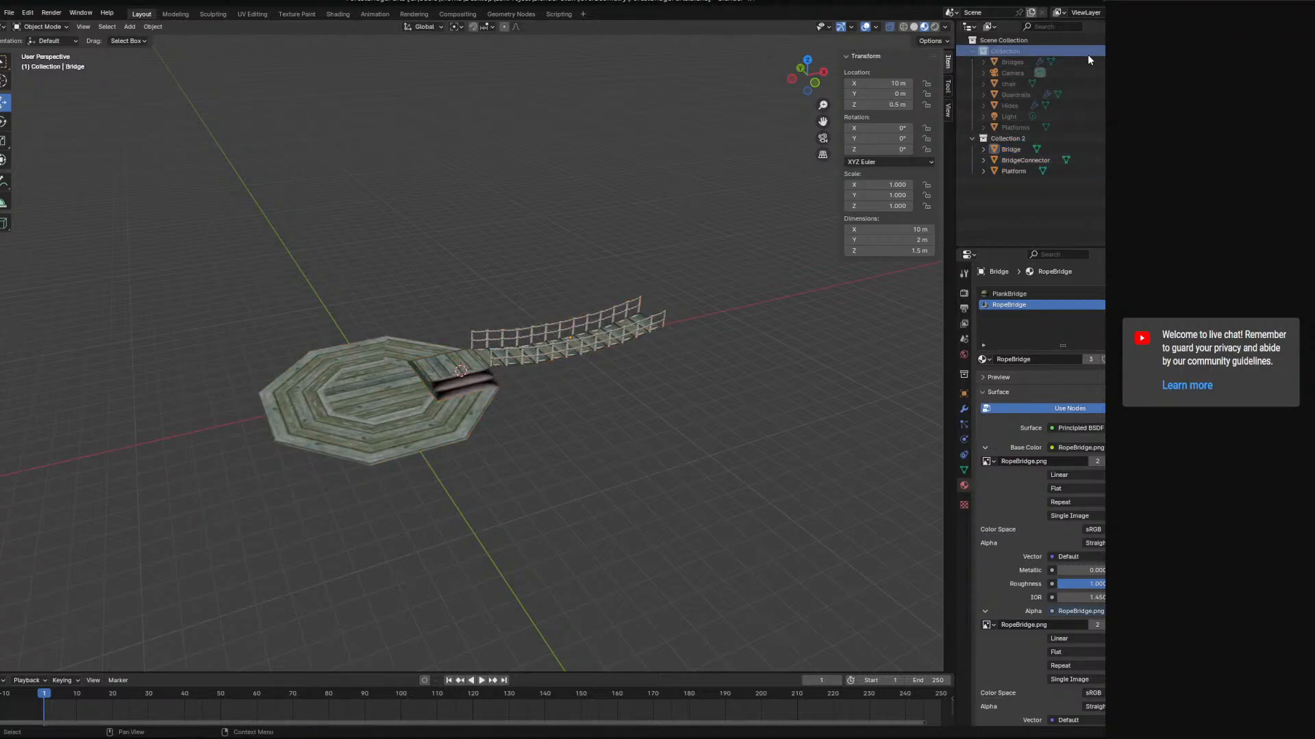
key(x)
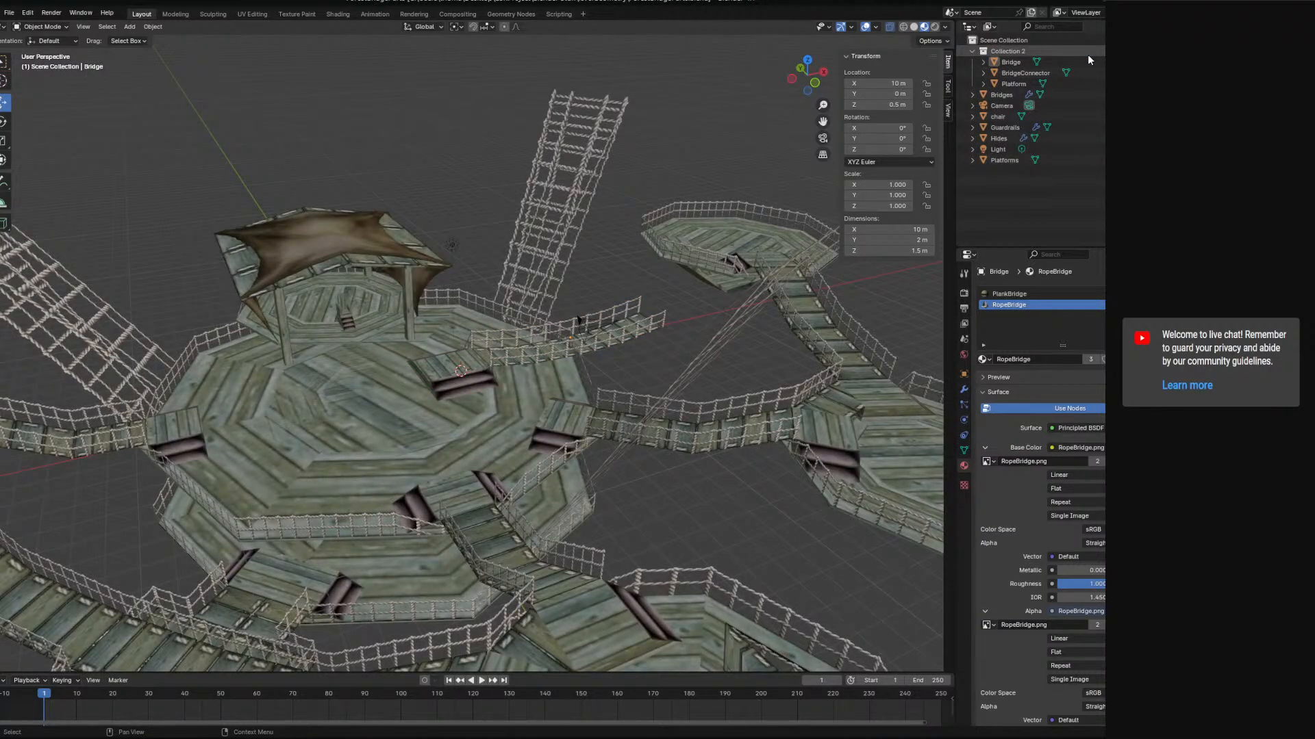
click(1080, 94)
key(x)
click(1080, 94)
key(x)
- Delete the chair, Guardrails, Hides, Light and Platforms objects, keeping only the objects in Collection 2
click(1080, 94)
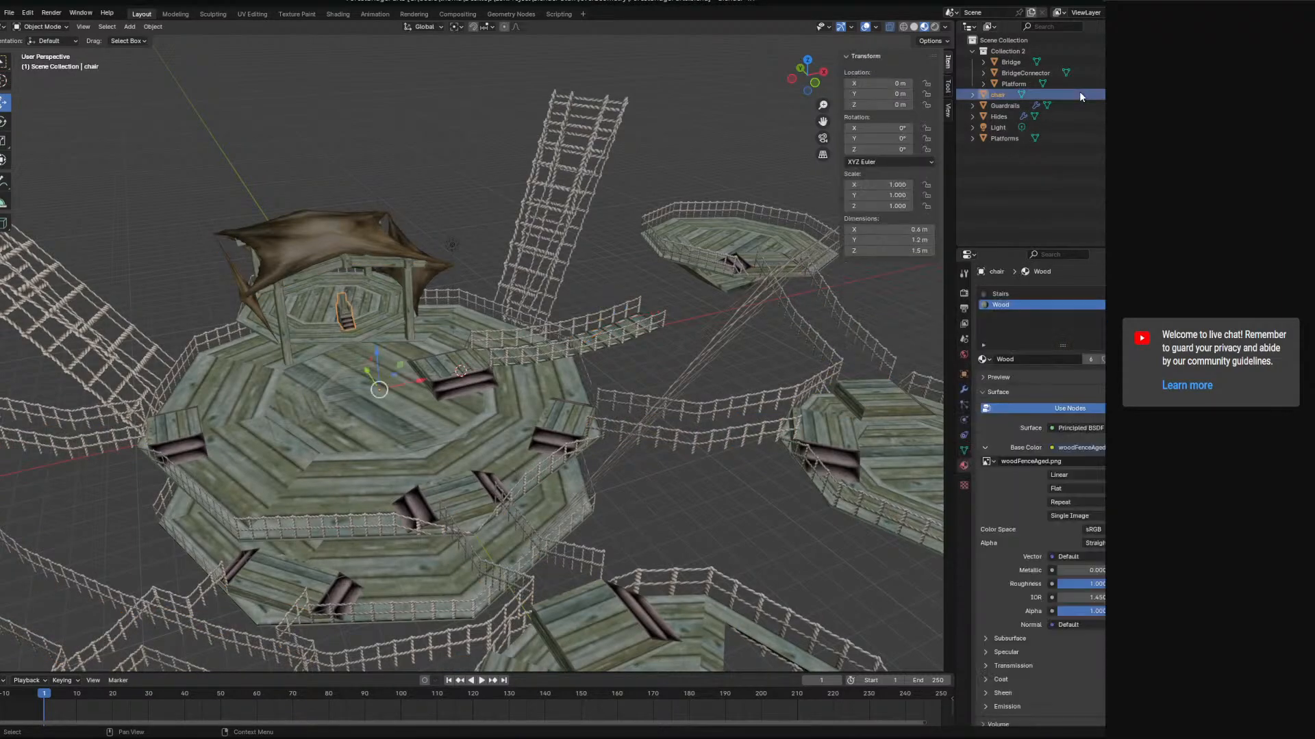
key(x)
click(1079, 94)
key(x)
click(1079, 94)
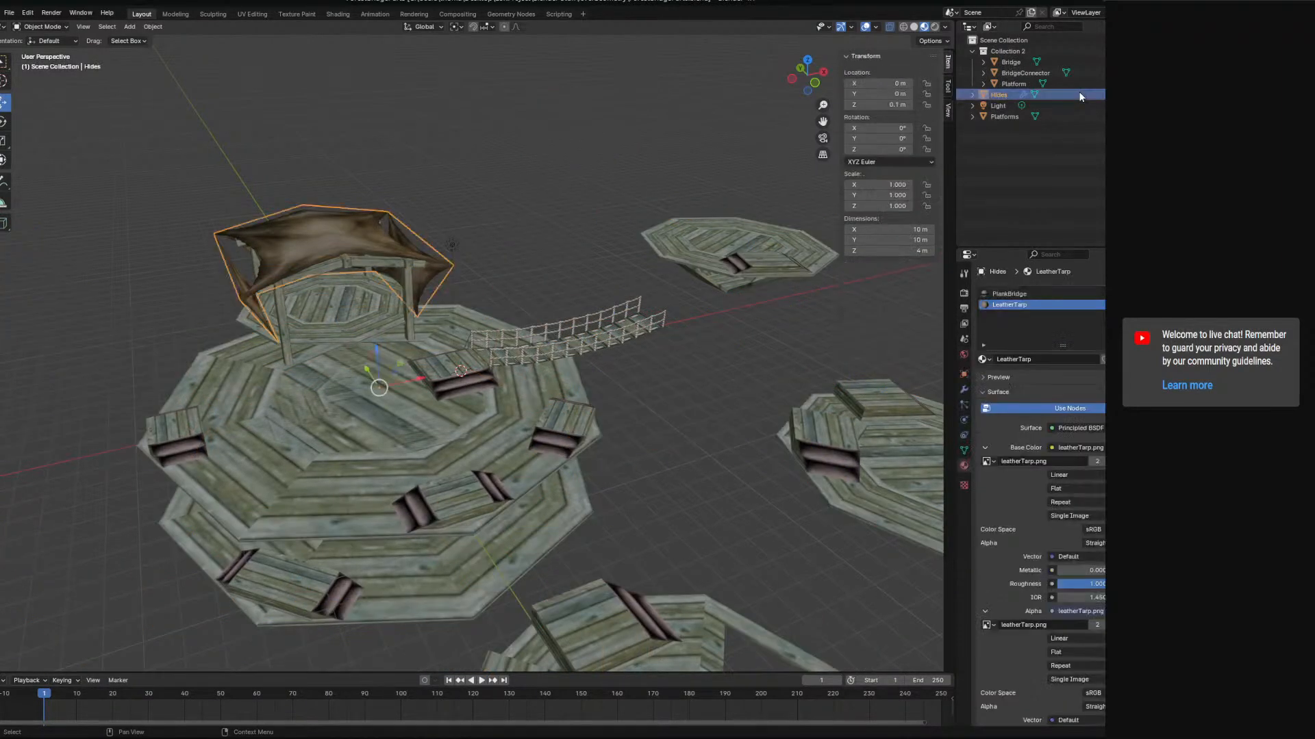
key(x)
click(1079, 94)
key(x)
click(1079, 93)
key(x)
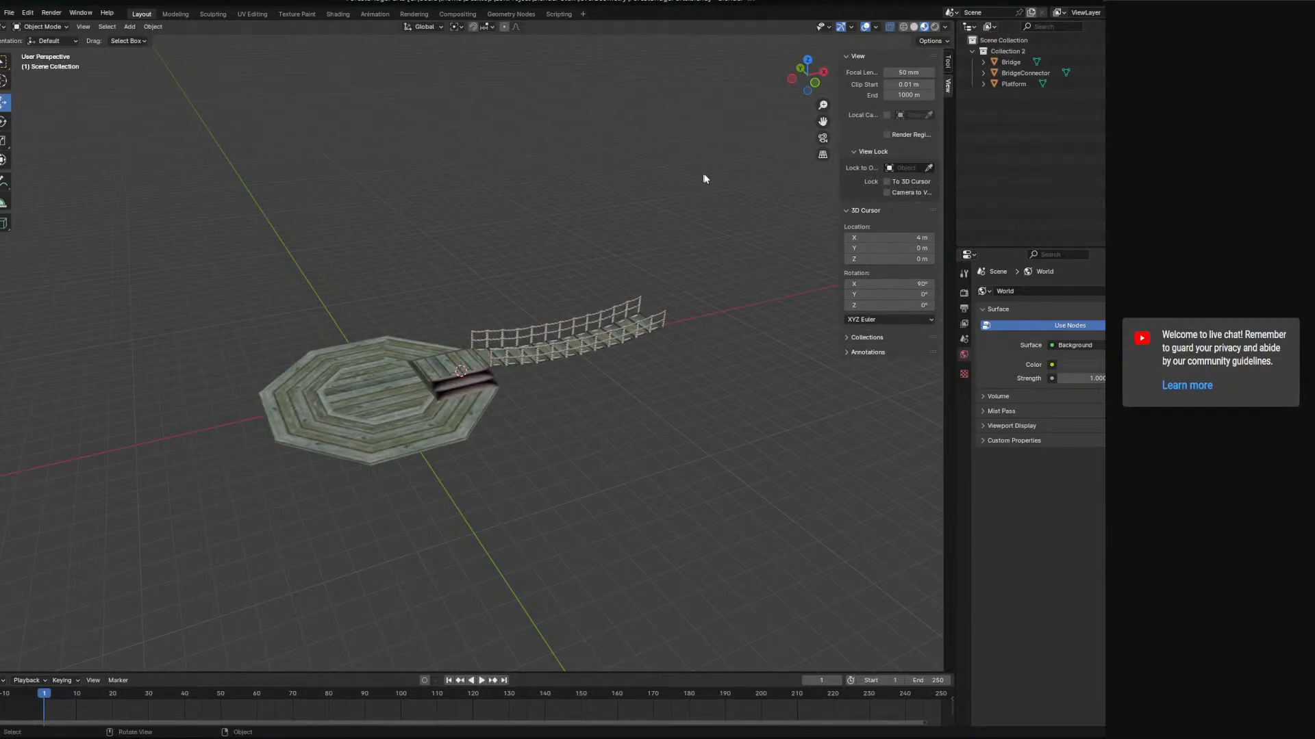
- Rename Collection 2 as Collection
click(1032, 51)
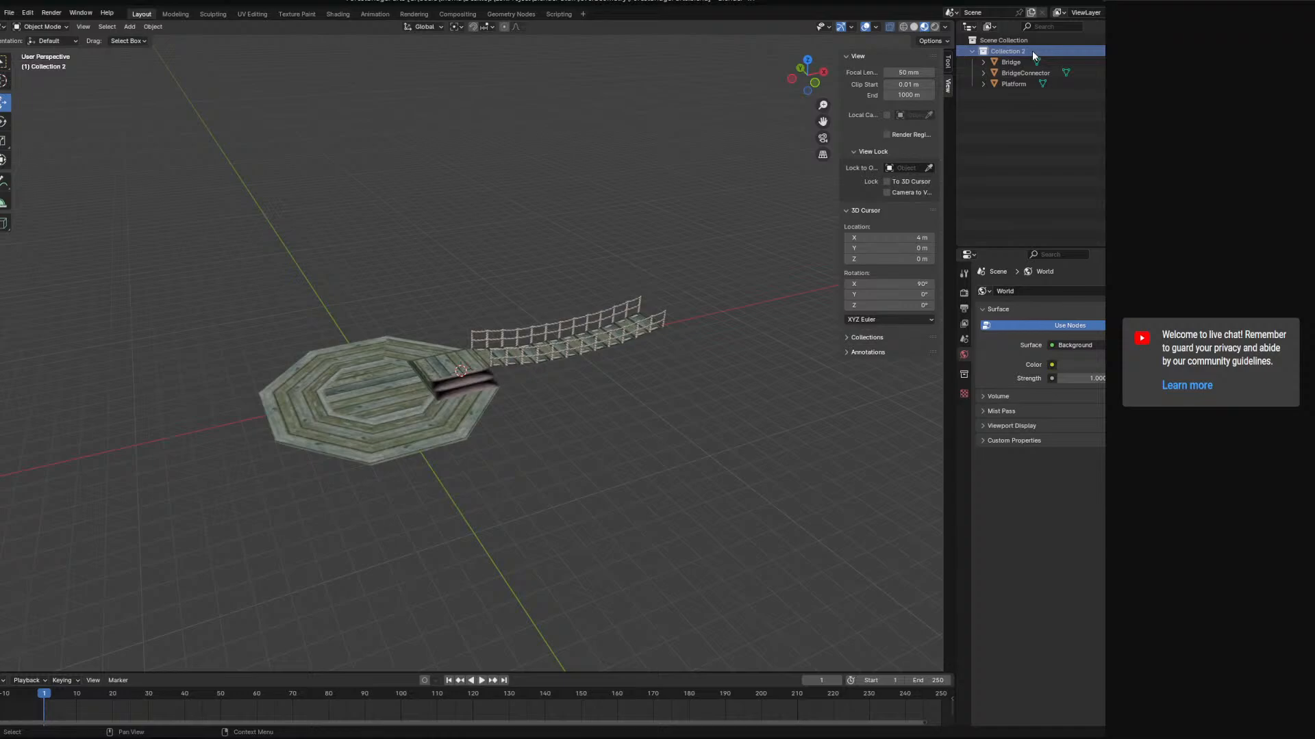
right_click(1032, 51)
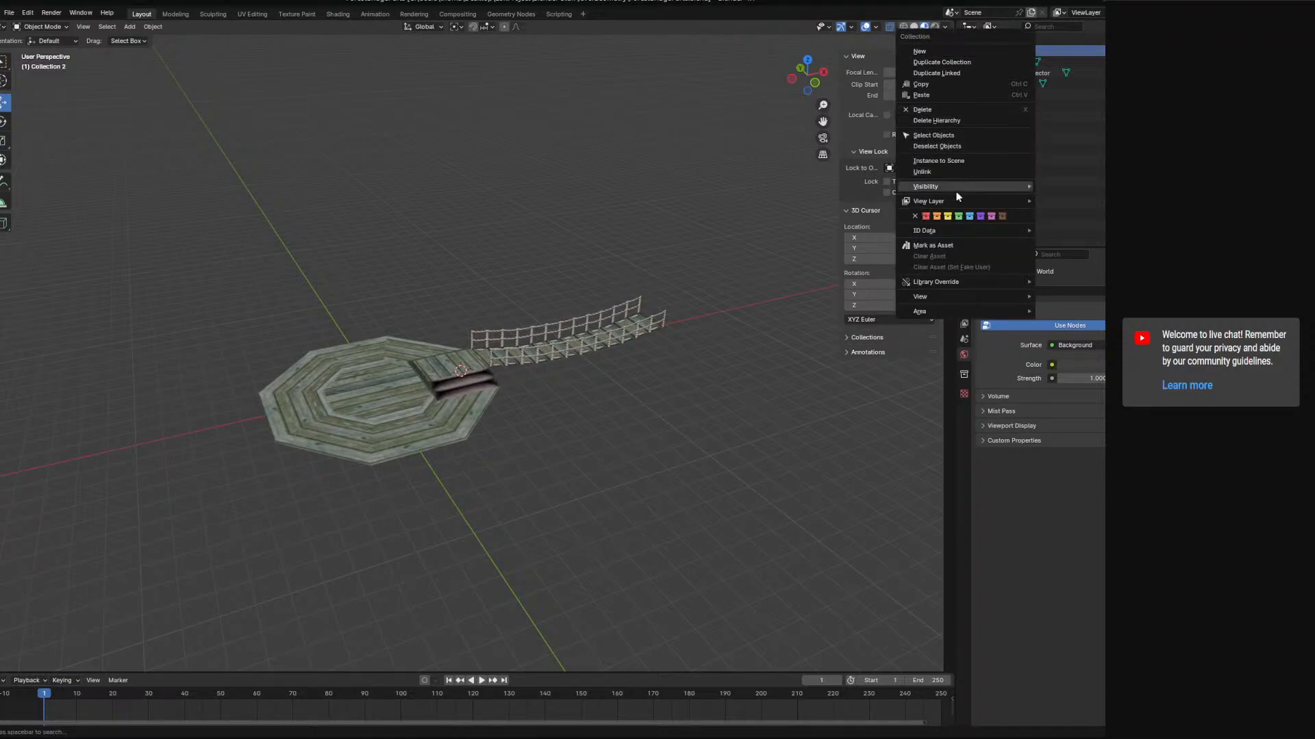
mouse_move(956, 192)
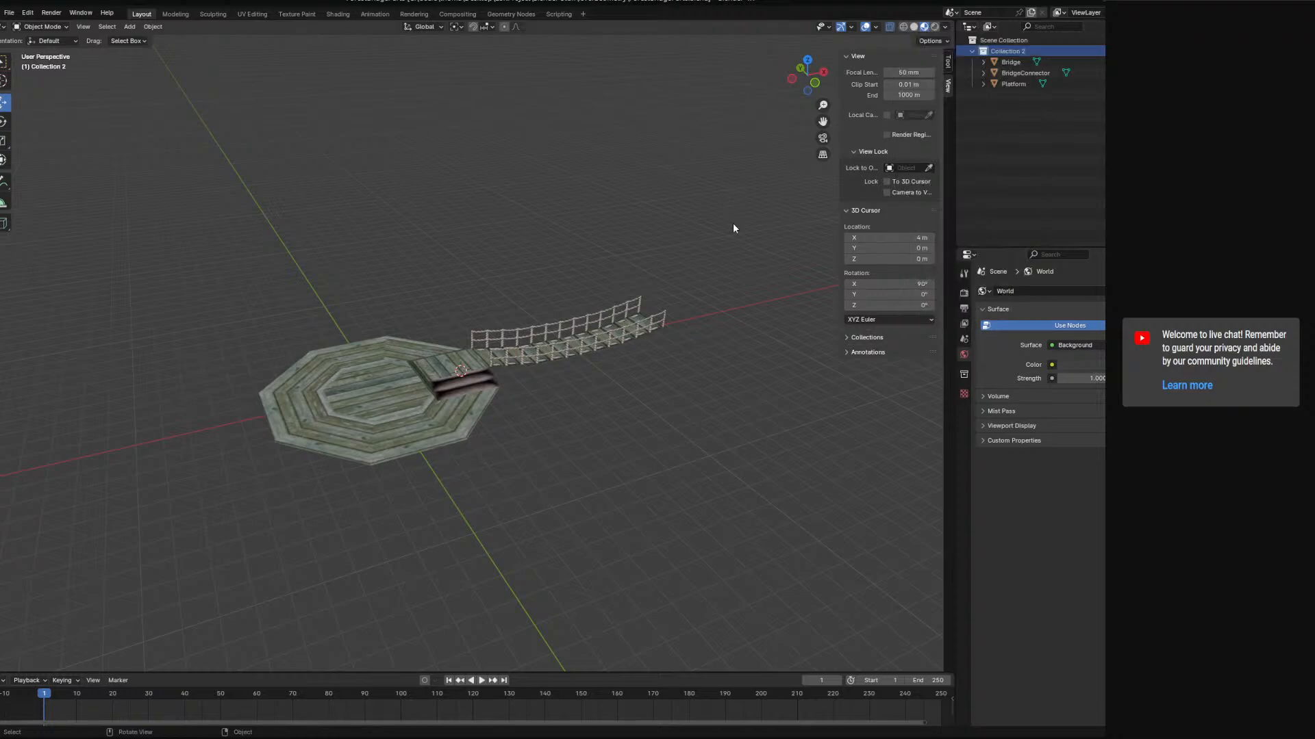
right_click(1013, 54)
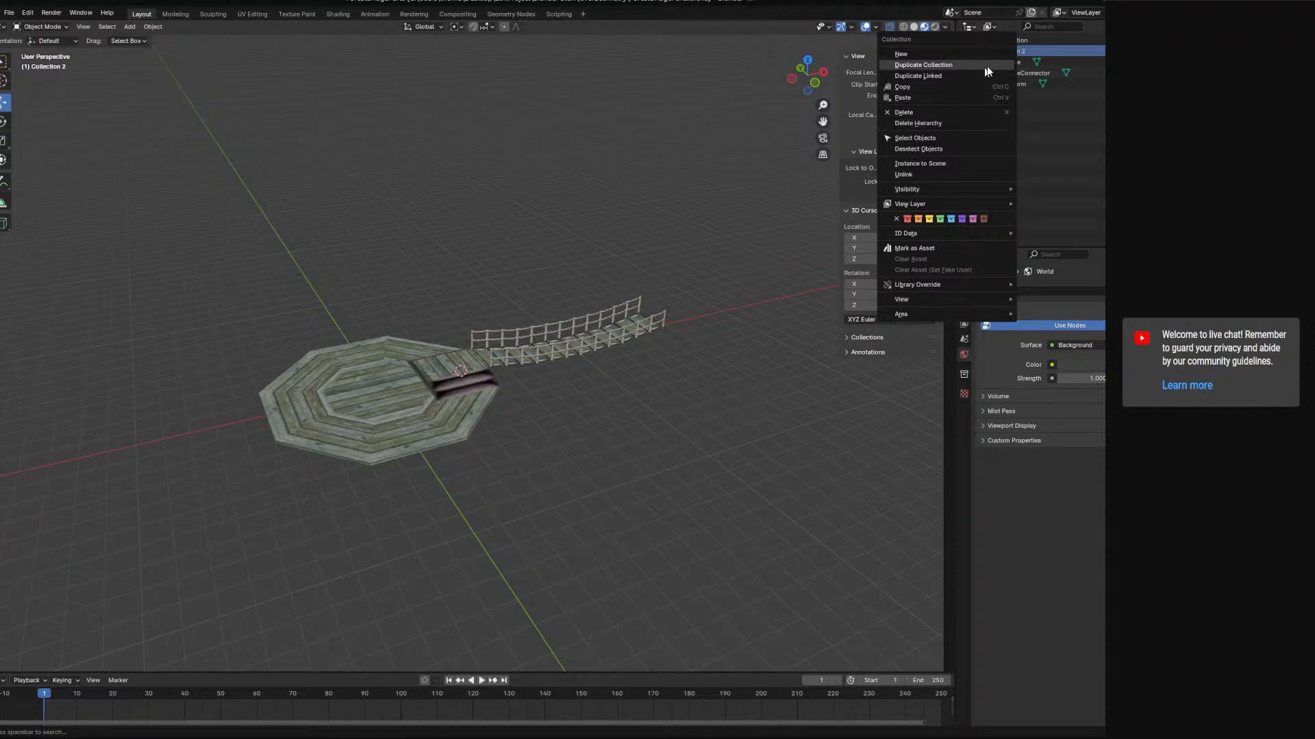
right_click(1019, 55)
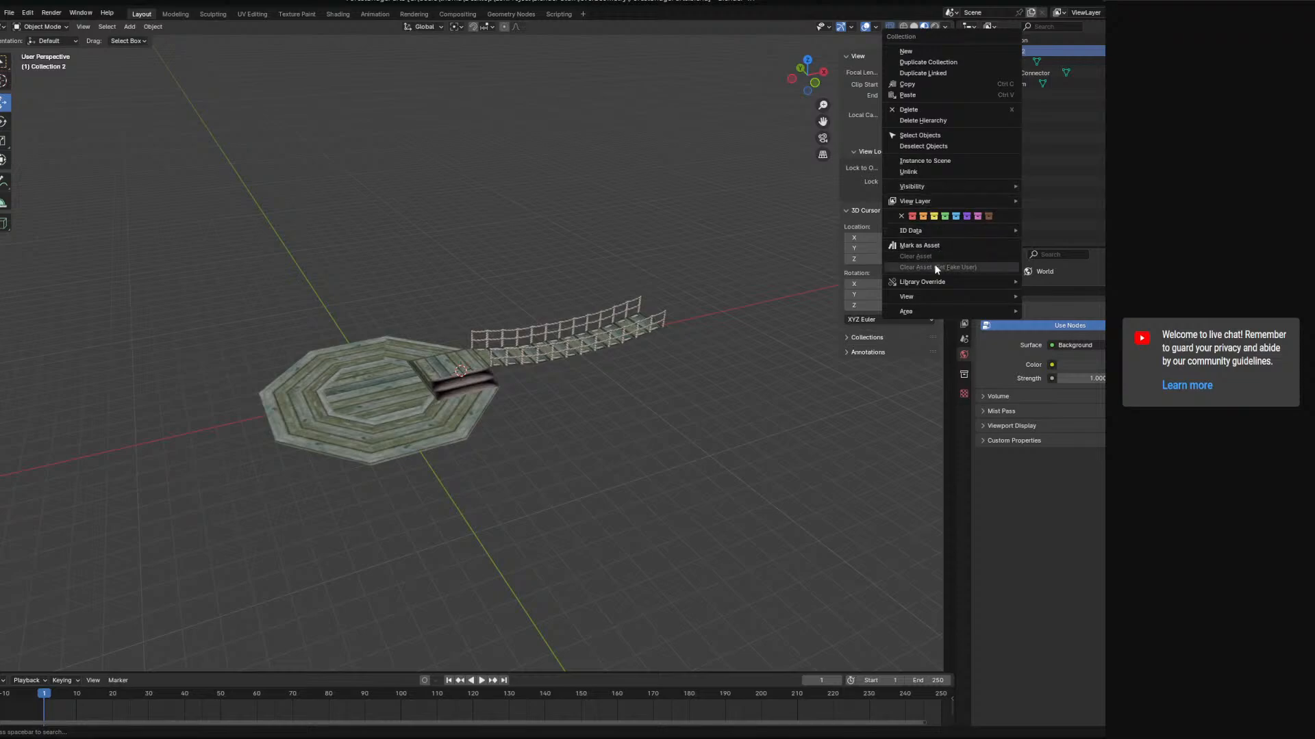
double_click(1019, 51)
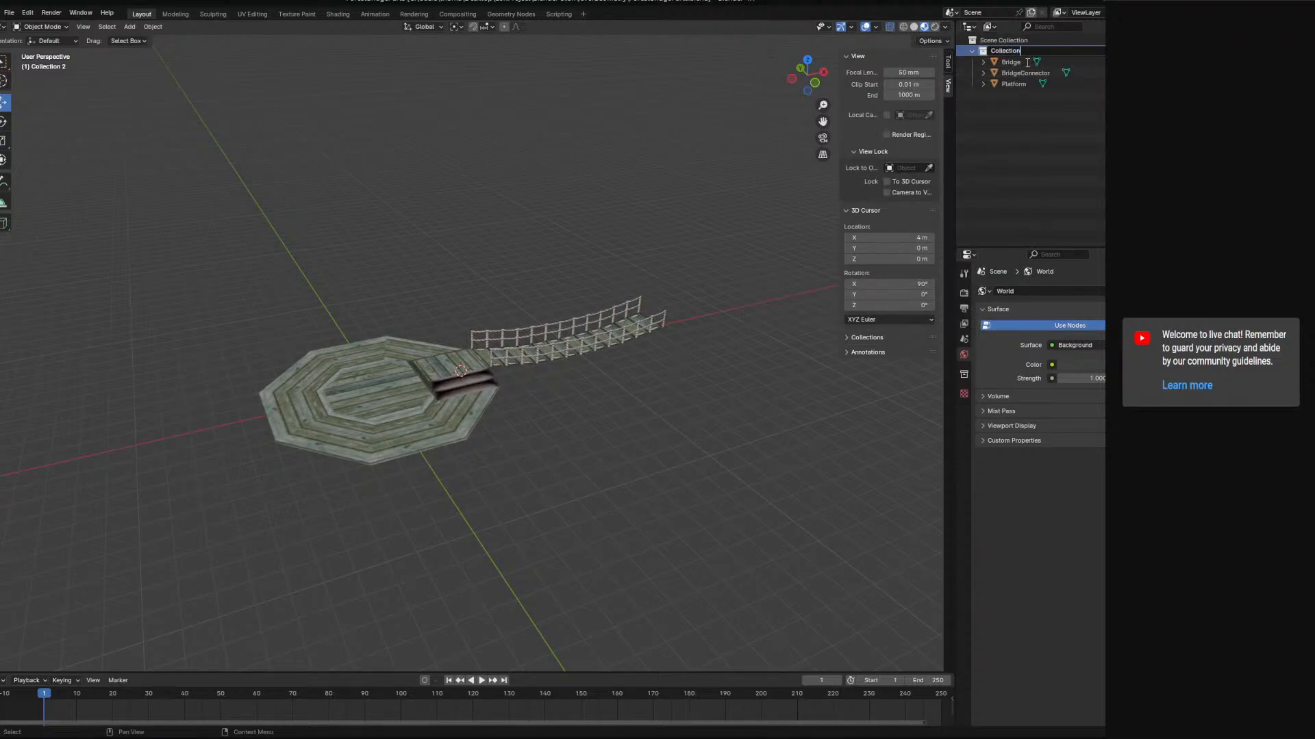
key(Return)
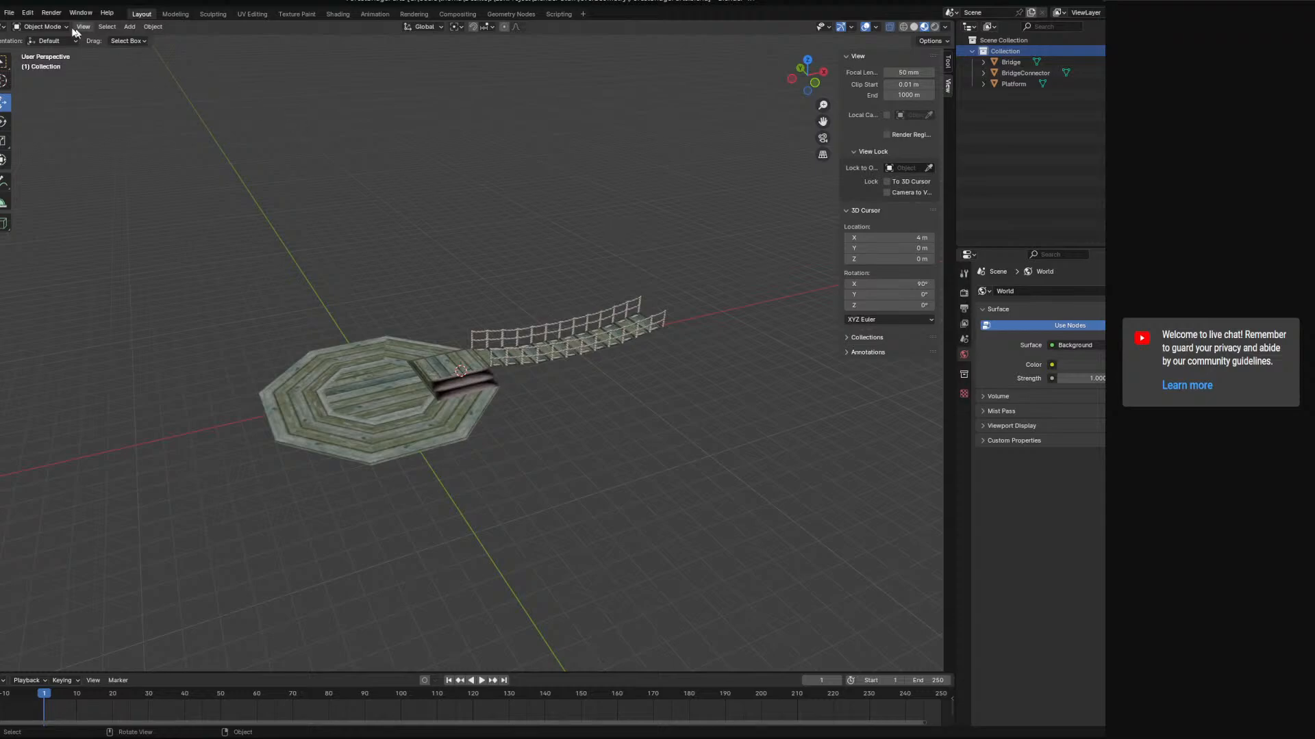
- Select the Bridge, BridgeConnector and Platform objects and start a glTF 2.0 export
click(7, 13)
mouse_move(58, 164)
key(a)
click(9, 13)
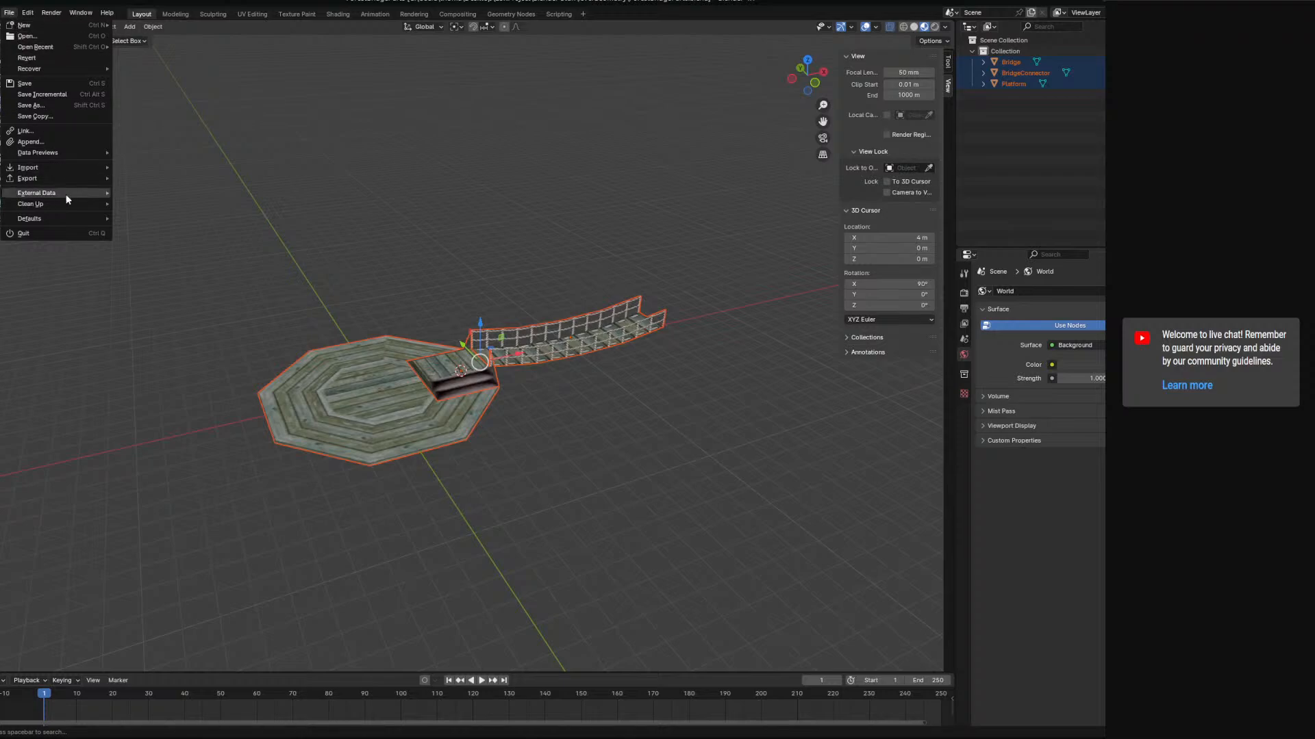
mouse_move(62, 181)
click(211, 299)
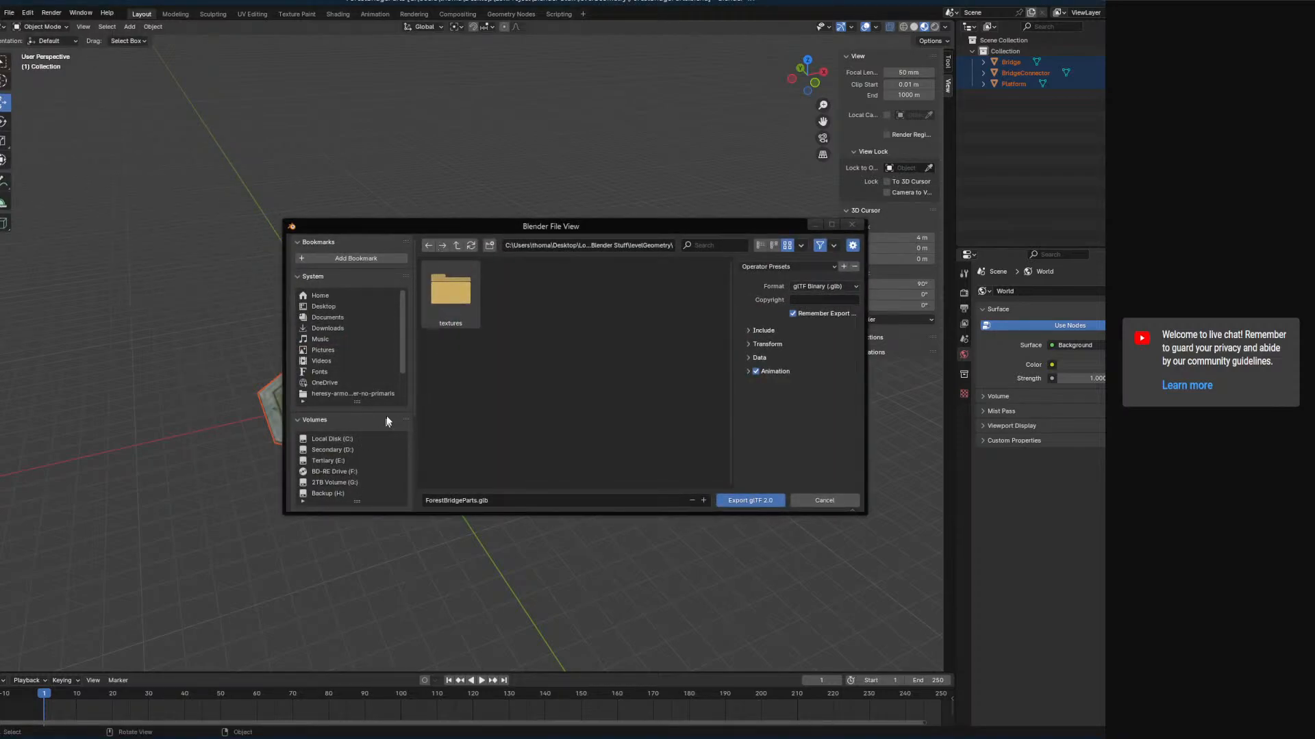
- Set the export destination to the Godot Project's Imports/Meshes/WorldObjects/LevelBuild folder
click(456, 246)
click(456, 245)
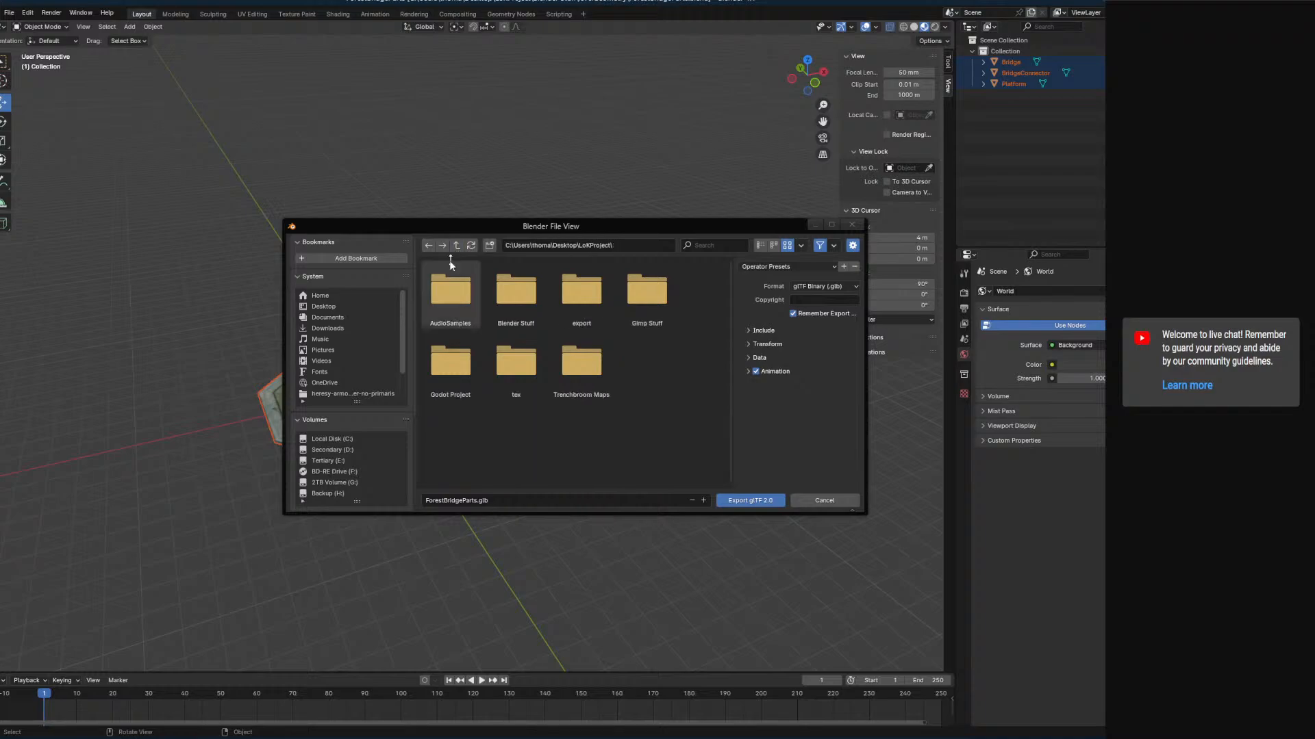
click(445, 360)
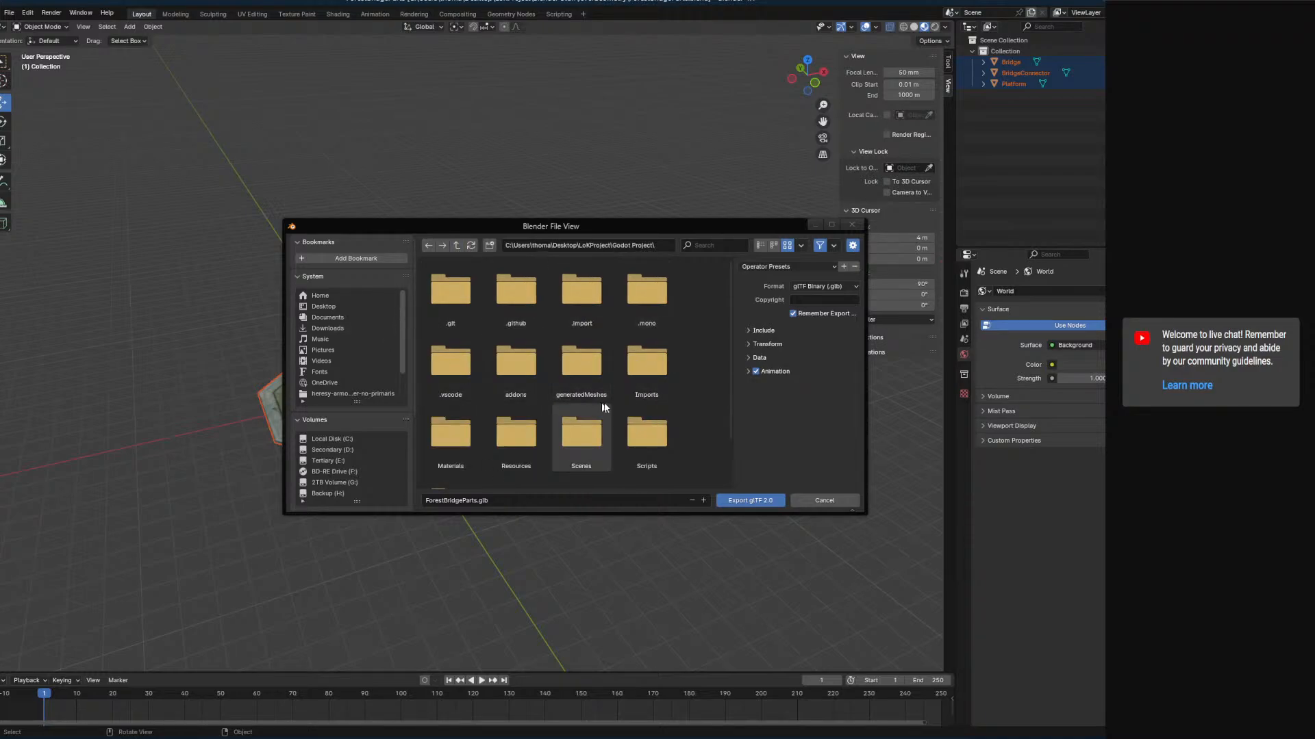
click(582, 433)
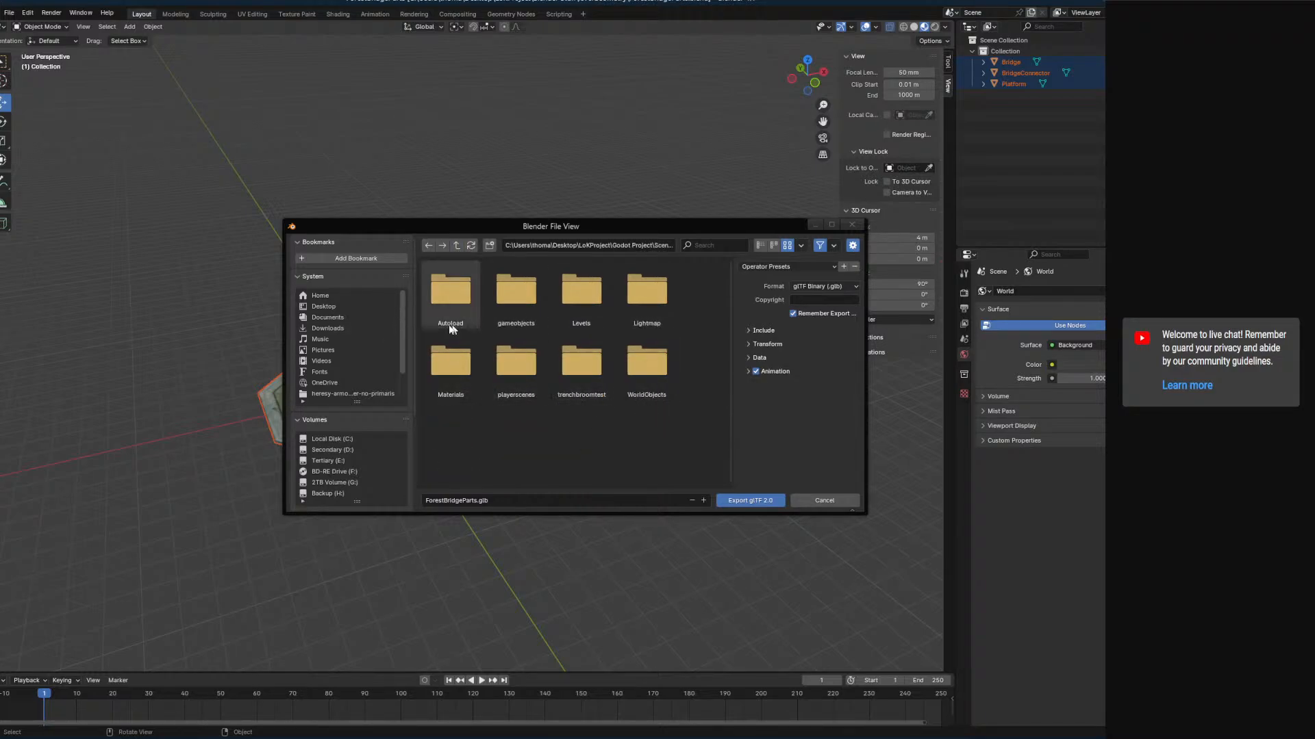
click(457, 246)
double_click(647, 368)
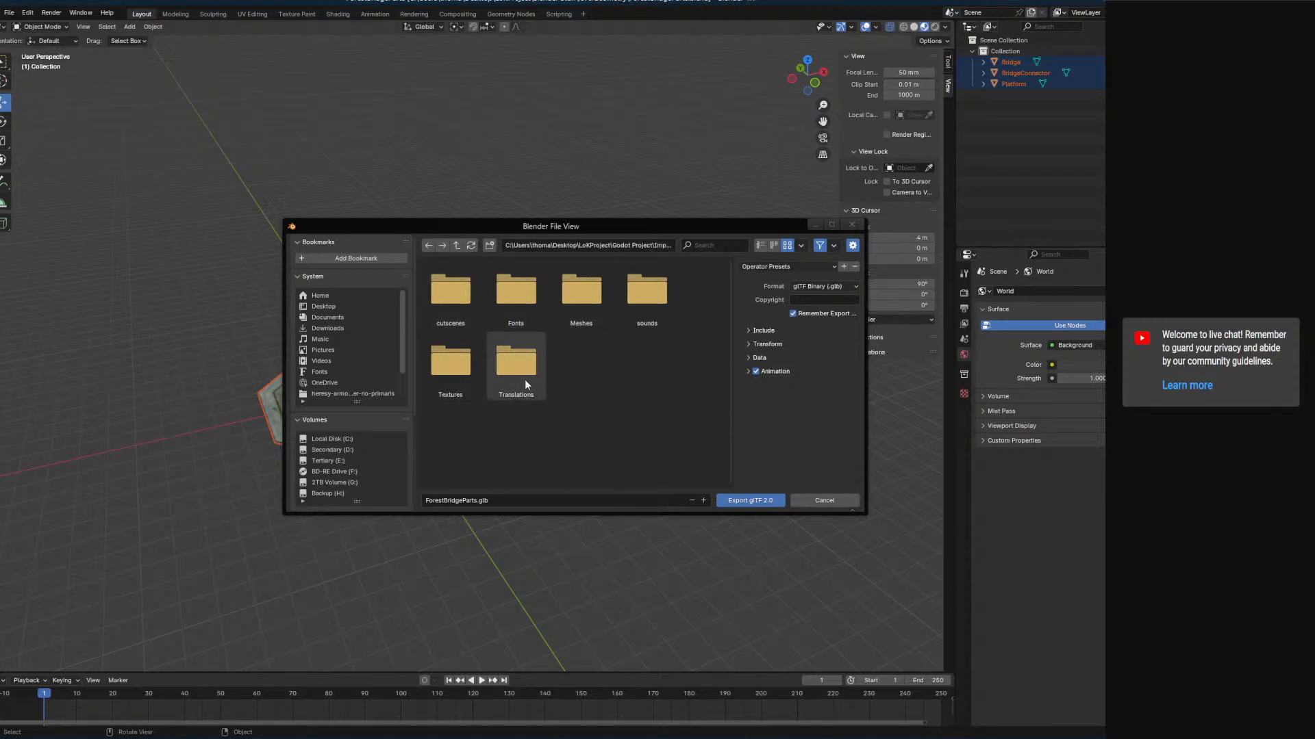
double_click(590, 294)
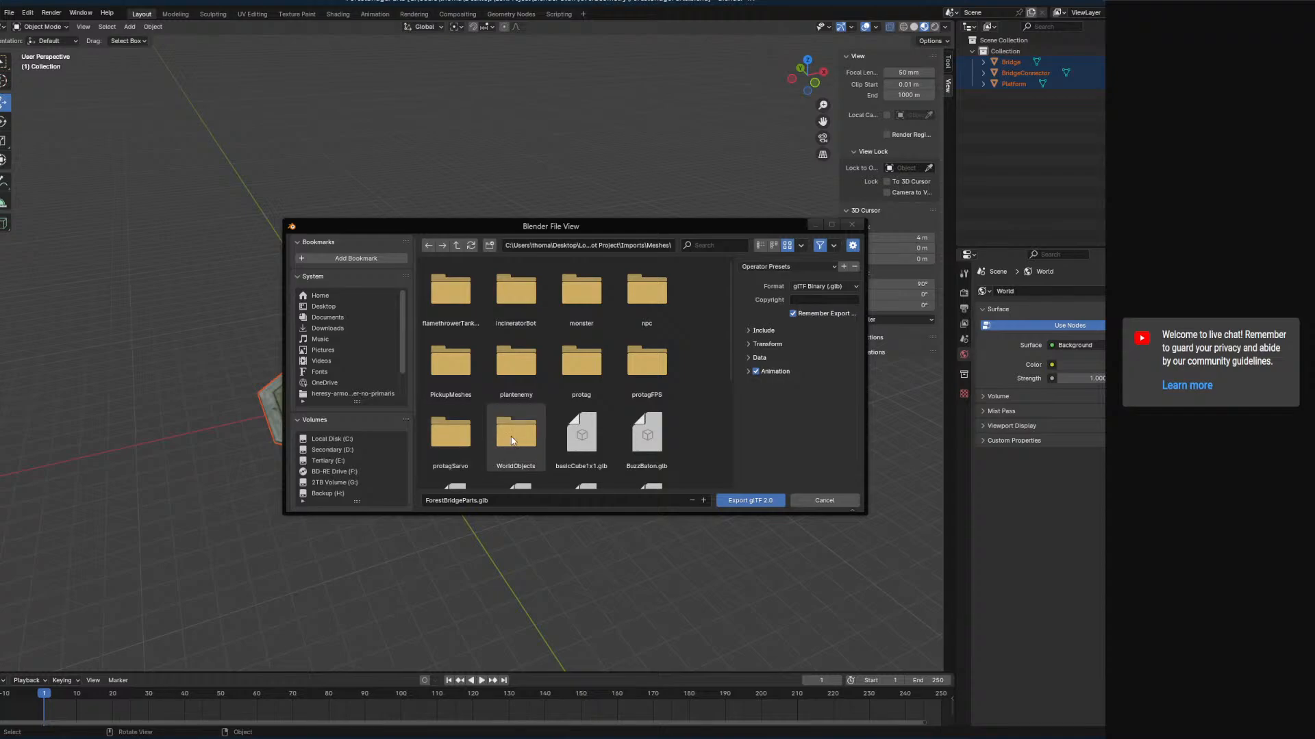
double_click(504, 442)
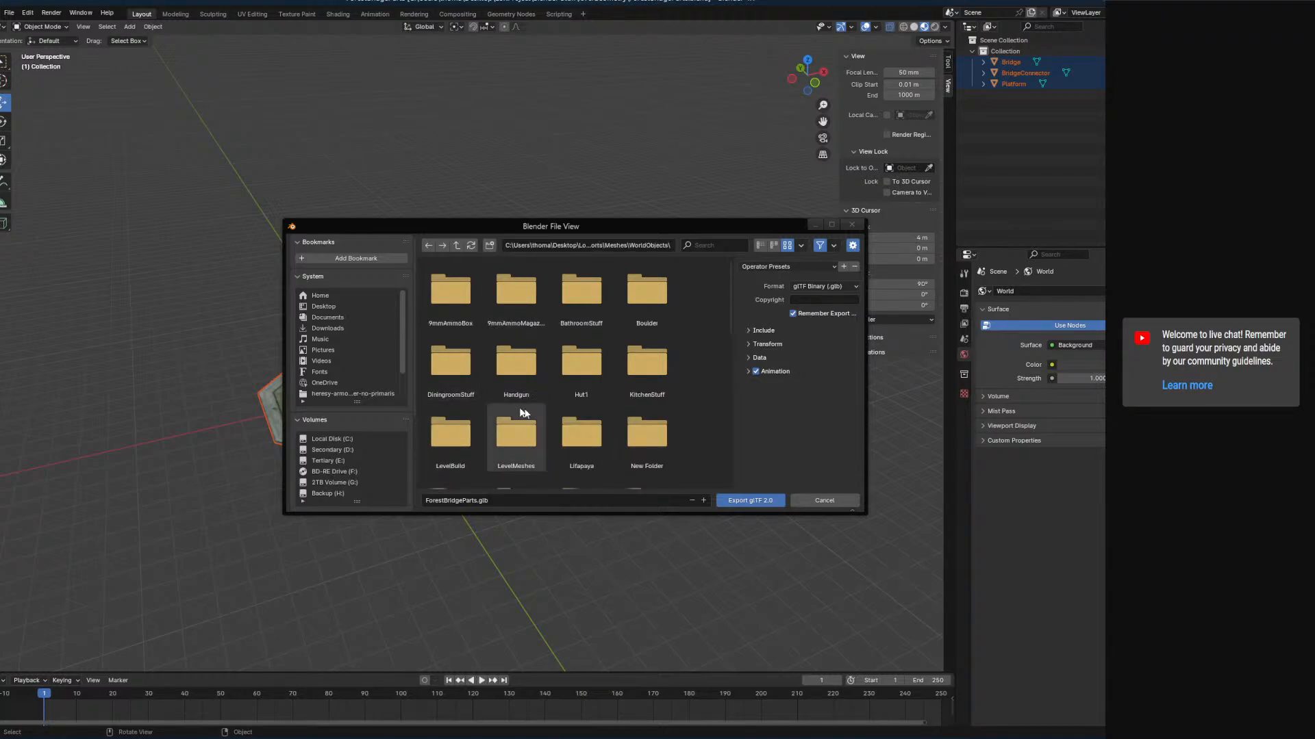
scroll(557, 360, down, 2)
scroll(557, 360, down, 2)
double_click(455, 377)
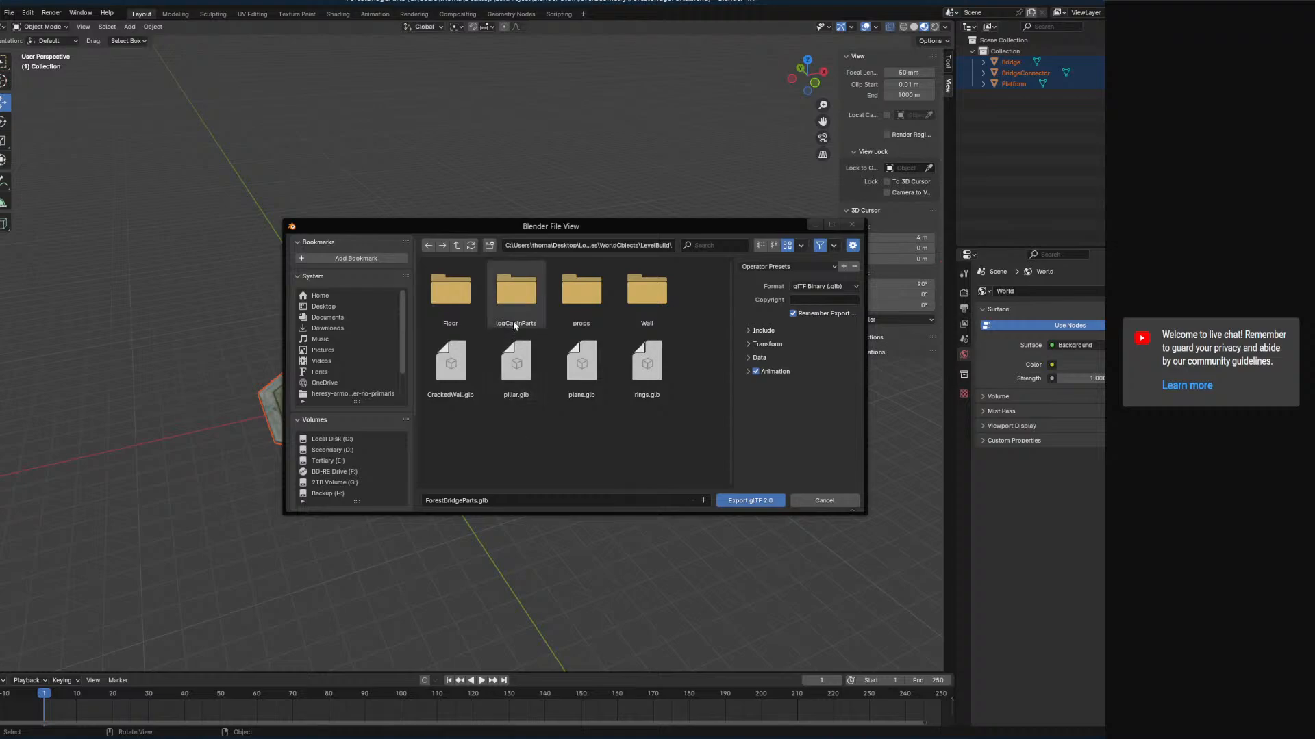
- Create a forestBridgeParts folder in LevelBuild and export ForestBridgeParts.glb into it
right_click(522, 439)
click(525, 438)
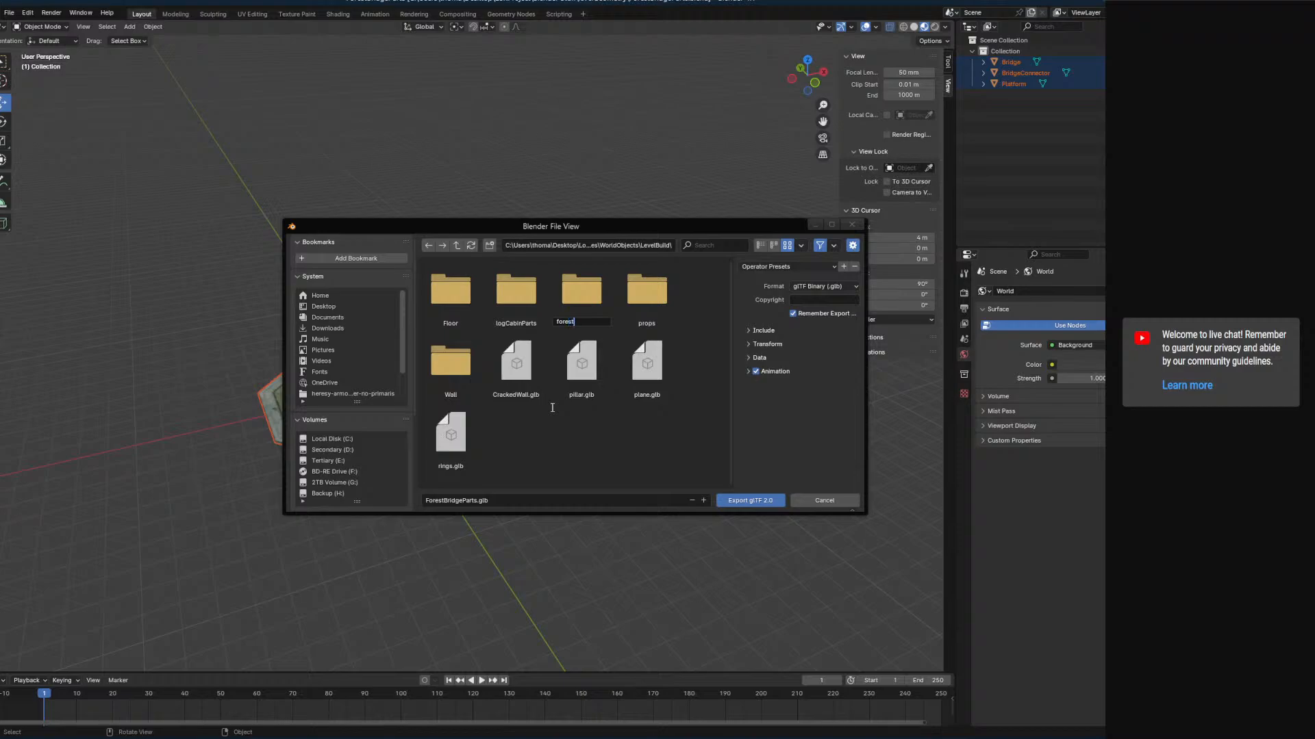
text(forestBridgeParts)
key(Return)
double_click(526, 298)
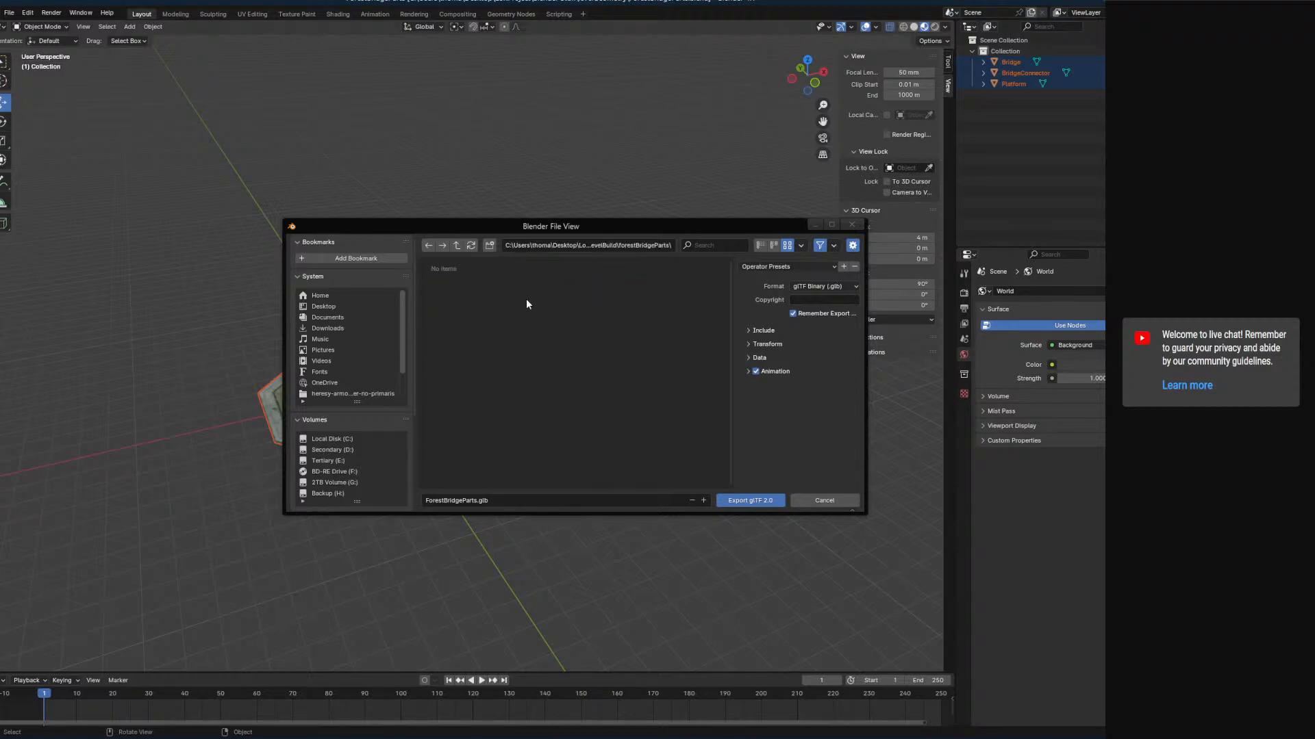
click(752, 503)
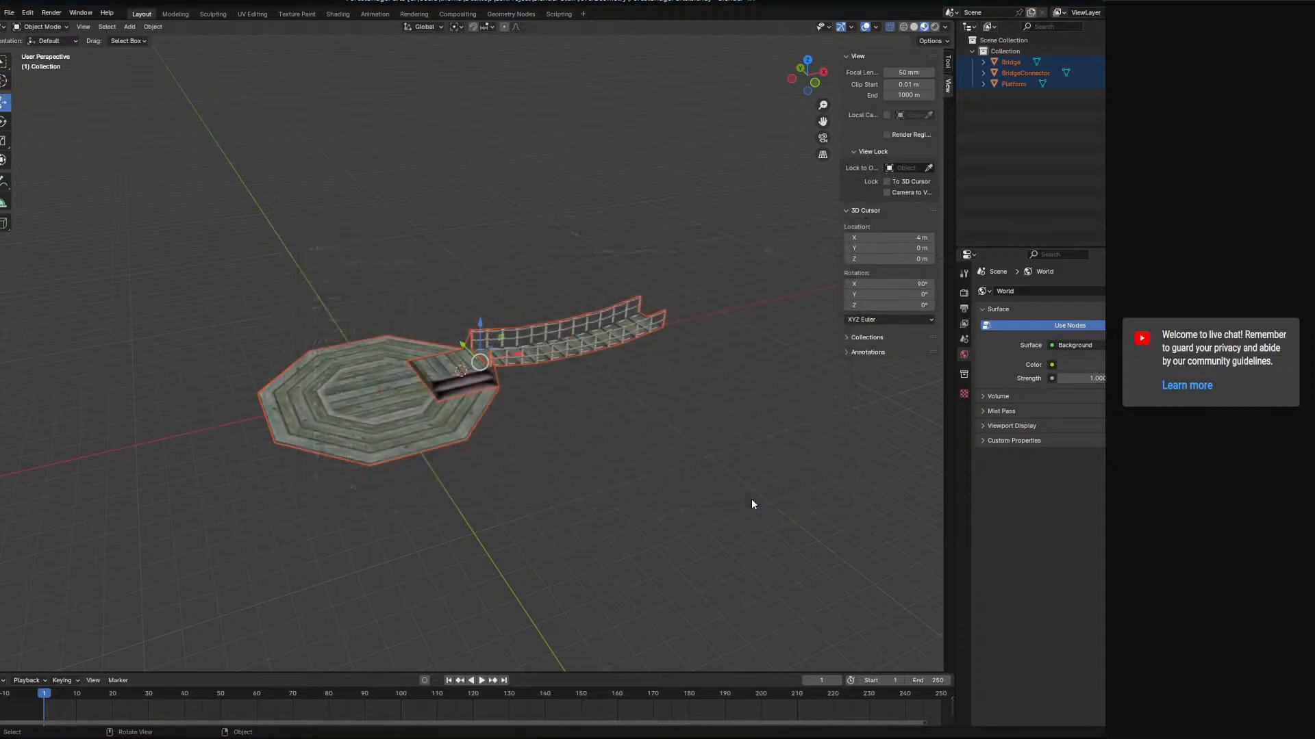
- Switch to the Godot editor and add ForestBridgeParts.glb from the forestBridgeParts folder as a child of the bridge node
middle_drag(536, 382, 435, 515)
click(252, 738)
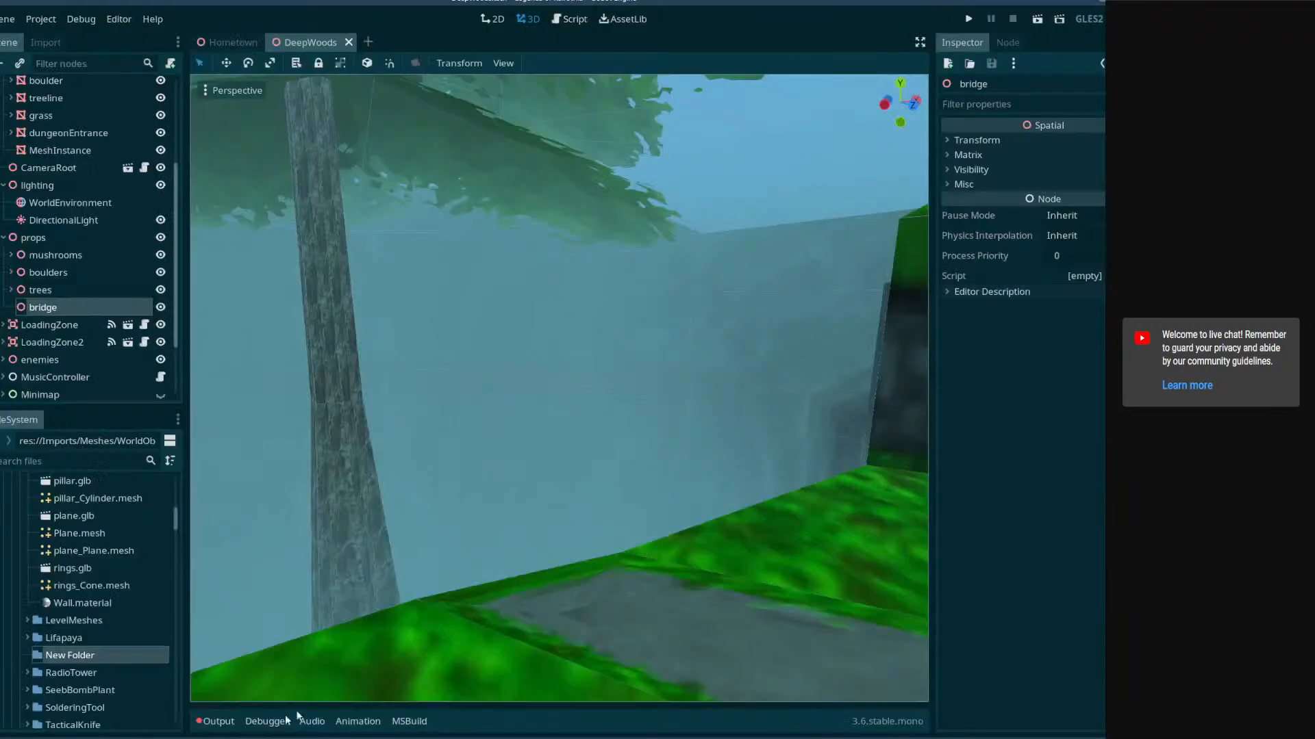
scroll(126, 566, up, 5)
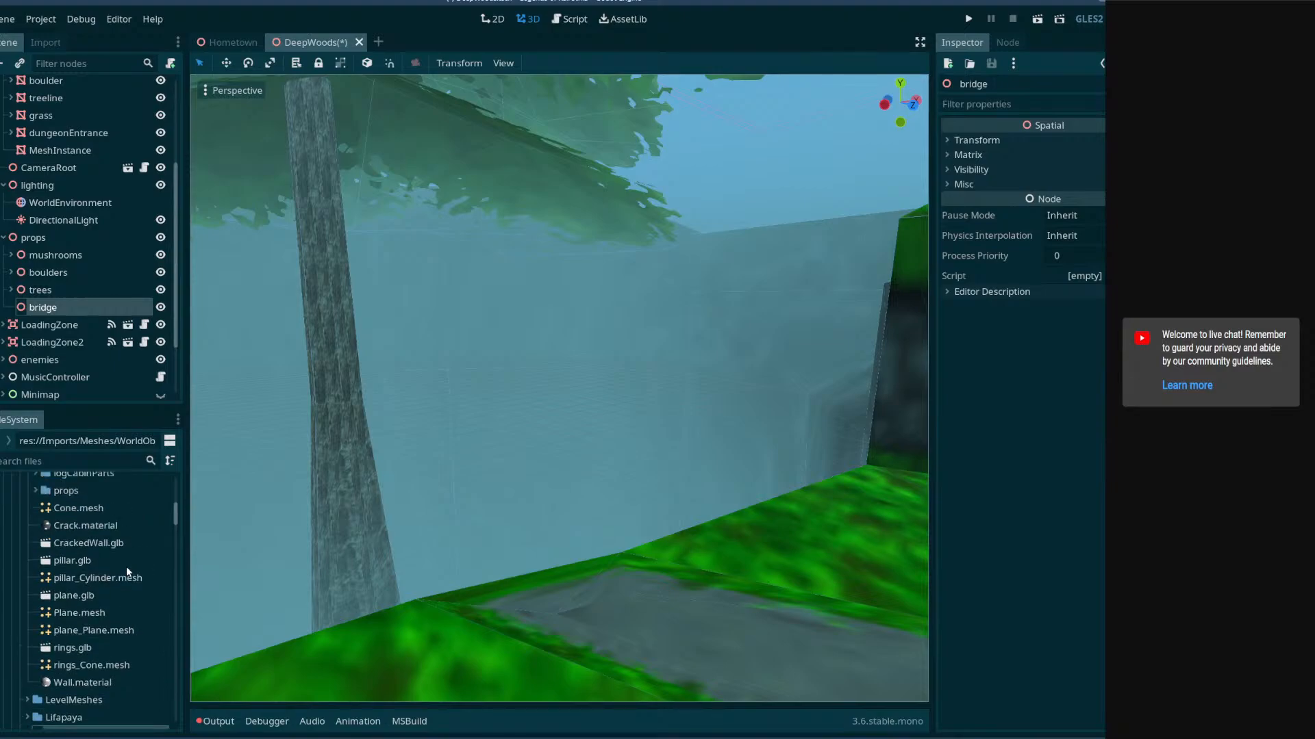
click(36, 580)
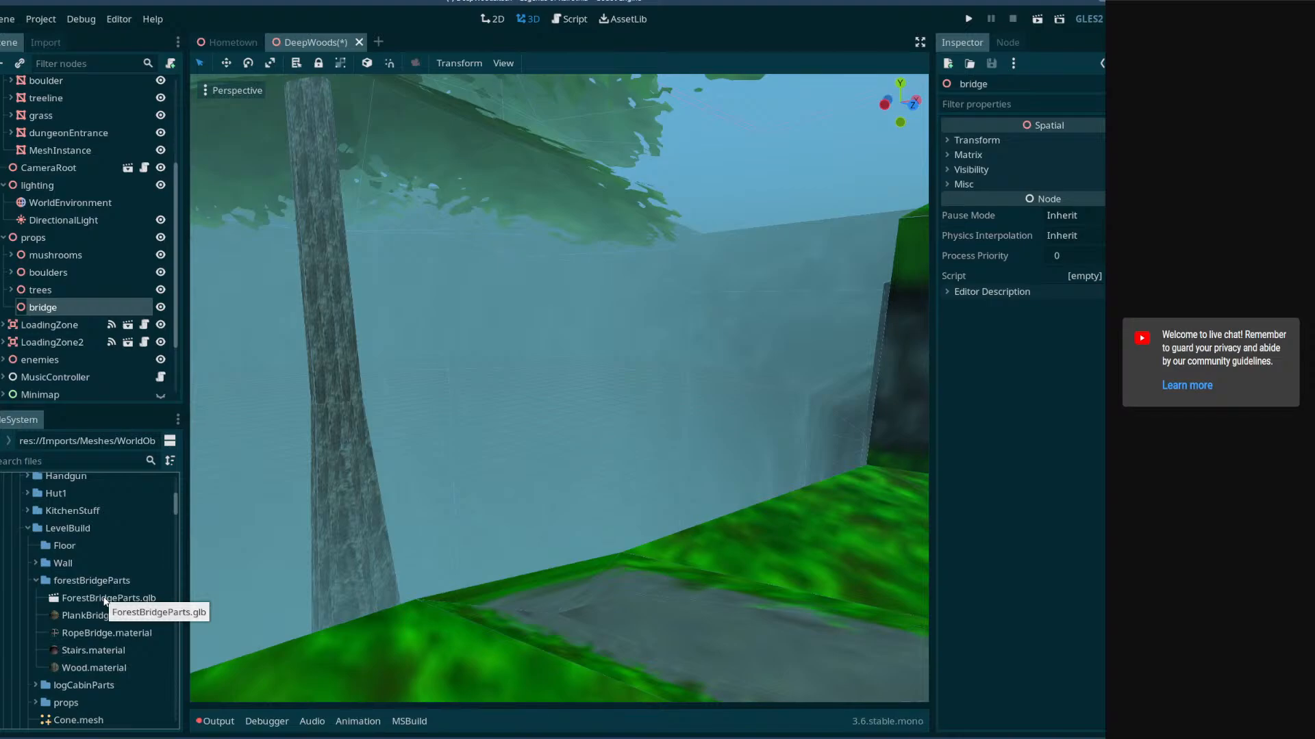
drag(105, 602, 65, 294)
- Make the ForestBridgeParts instance local in the DeepWoods scene and select its root node
right_click(65, 293)
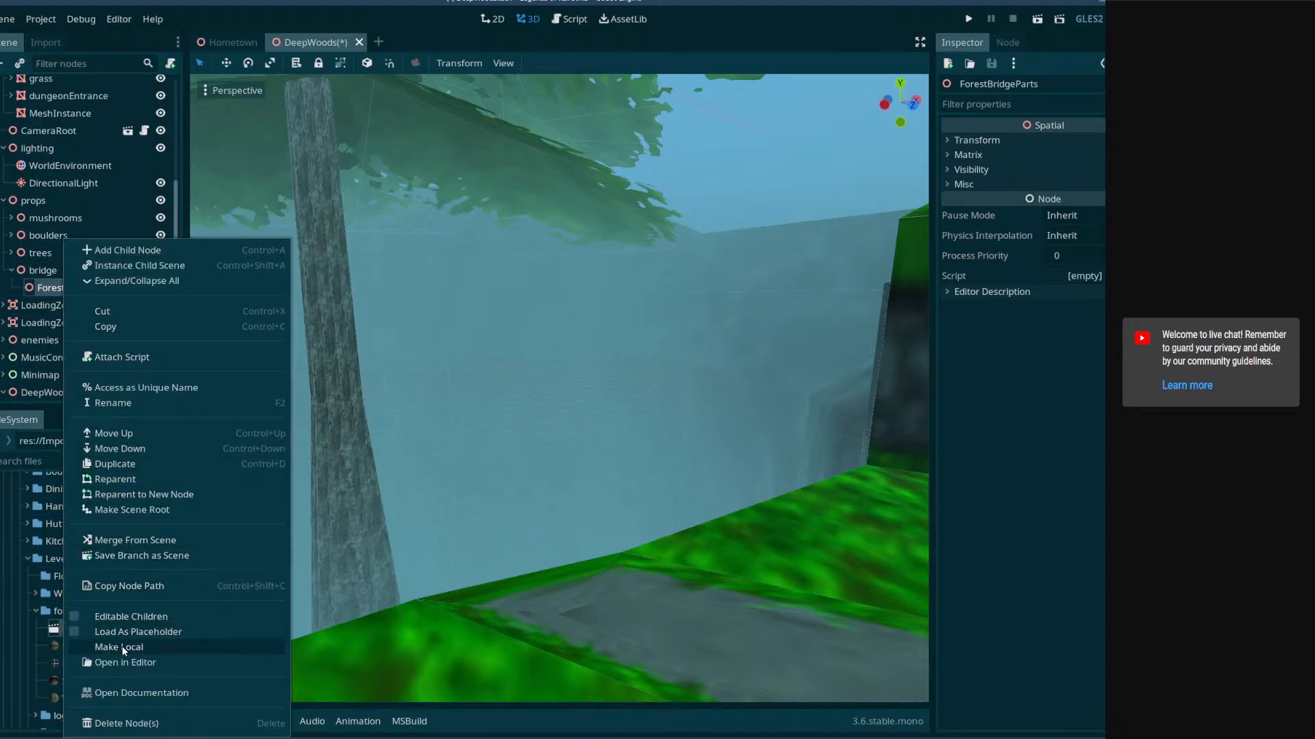
click(122, 647)
click(67, 309)
click(85, 288)
click(83, 304)
right_drag(260, 332, 633, 341)
click(87, 272)
click(59, 290)
- Move ForestBridgeParts through the level until its platform sits around the tall tree trunk
mouse_move(331, 275)
right_down()
mouse_move(330, 294)
mouse_move(334, 274)
right_up()
drag(350, 269, 788, 428)
mouse_move(405, 437)
right_down()
mouse_move(520, 435)
mouse_move(405, 437)
right_up()
drag(231, 453, 448, 353)
right_drag(448, 352, 264, 349)
drag(550, 315, 478, 313)
right_drag(478, 317, 629, 325)
drag(389, 341, 920, 683)
right_drag(758, 527, 757, 524)
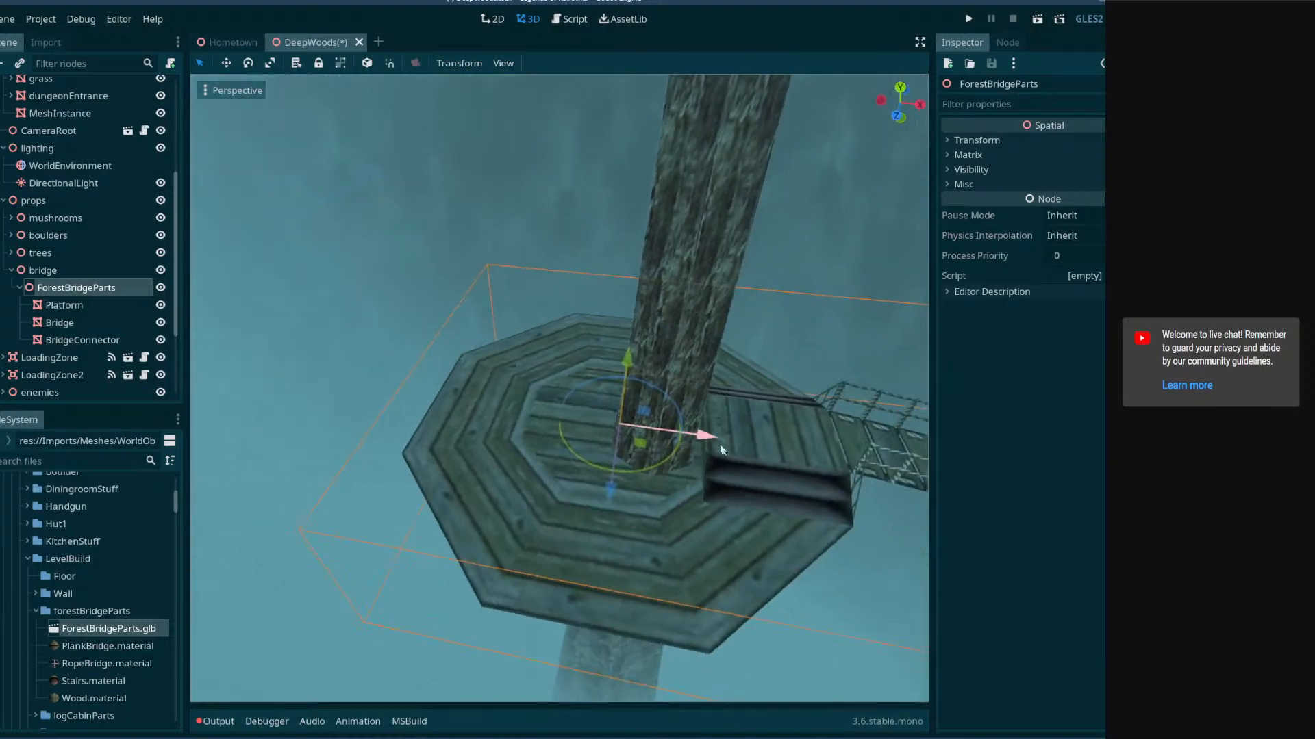
- Fine-tune the position and height of ForestBridgeParts so the platform surrounds the trunk and the bridge reaches toward the grassy ledge
drag(722, 448, 734, 443)
right_drag(701, 445, 702, 445)
drag(608, 427, 397, 444)
mouse_move(397, 444)
right_down()
mouse_move(480, 438)
mouse_move(514, 418)
mouse_move(390, 419)
right_up()
key(w)
key(s)
middle_drag(390, 419, 404, 452)
right_drag(541, 370, 507, 325)
middle_drag(506, 356, 623, 274)
scroll(623, 274, up, 5)
right_drag(467, 370, 287, 328)
key(s)
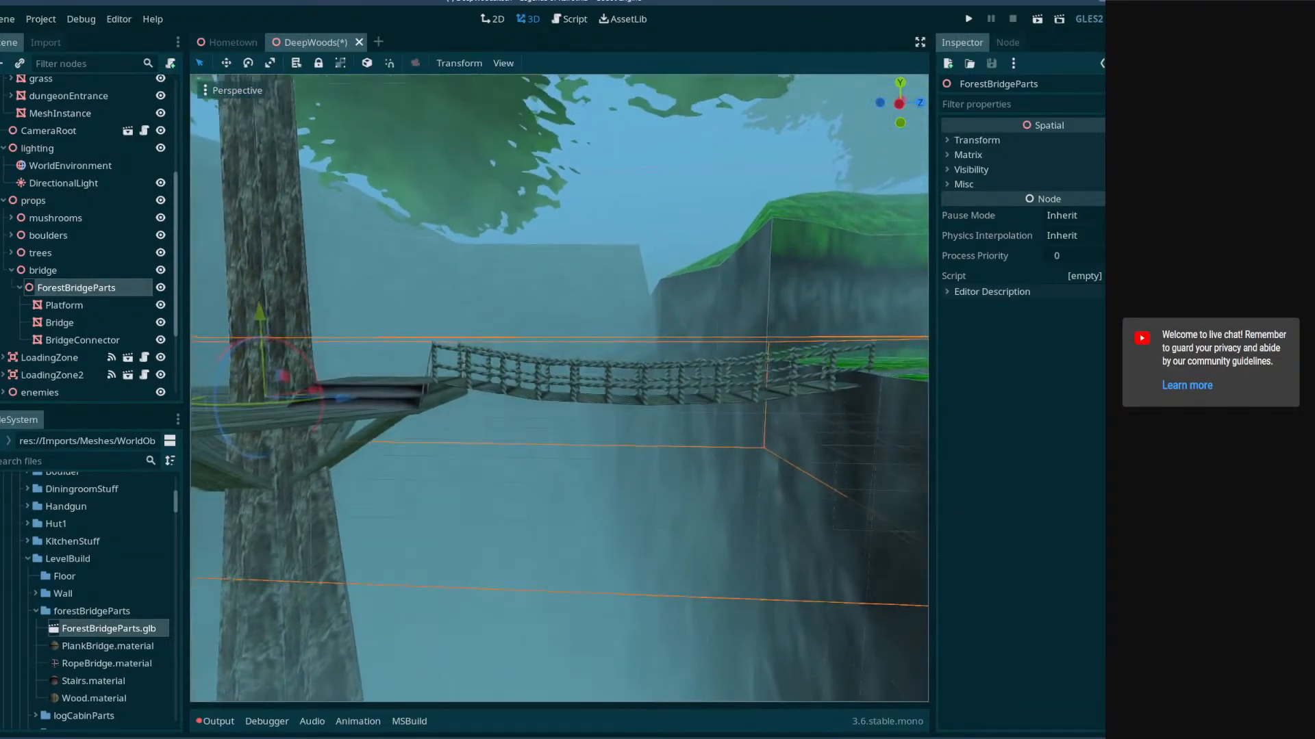
drag(265, 314, 263, 307)
- Examine from several angles how the rope bridge lines up with the platform and the grassy ledge
key(w)
right_drag(308, 333, 236, 466)
key(s)
key(w)
key(s)
mouse_move(463, 404)
right_down()
mouse_move(449, 387)
mouse_move(503, 390)
mouse_move(473, 393)
right_up()
right_drag(773, 437, 883, 342)
key(a)
right_drag(547, 366, 602, 360)
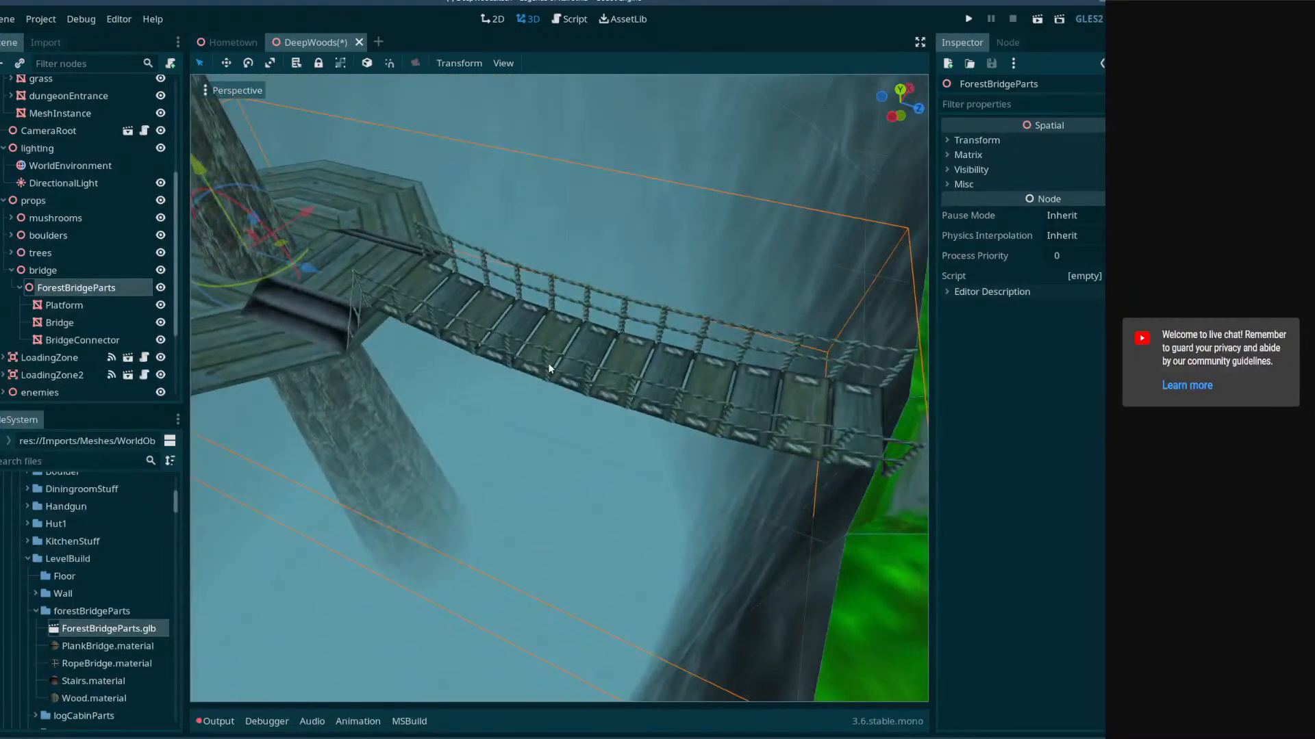
- Set the X scale of the Bridge mesh to 1.1
click(547, 364)
right_drag(524, 364, 612, 356)
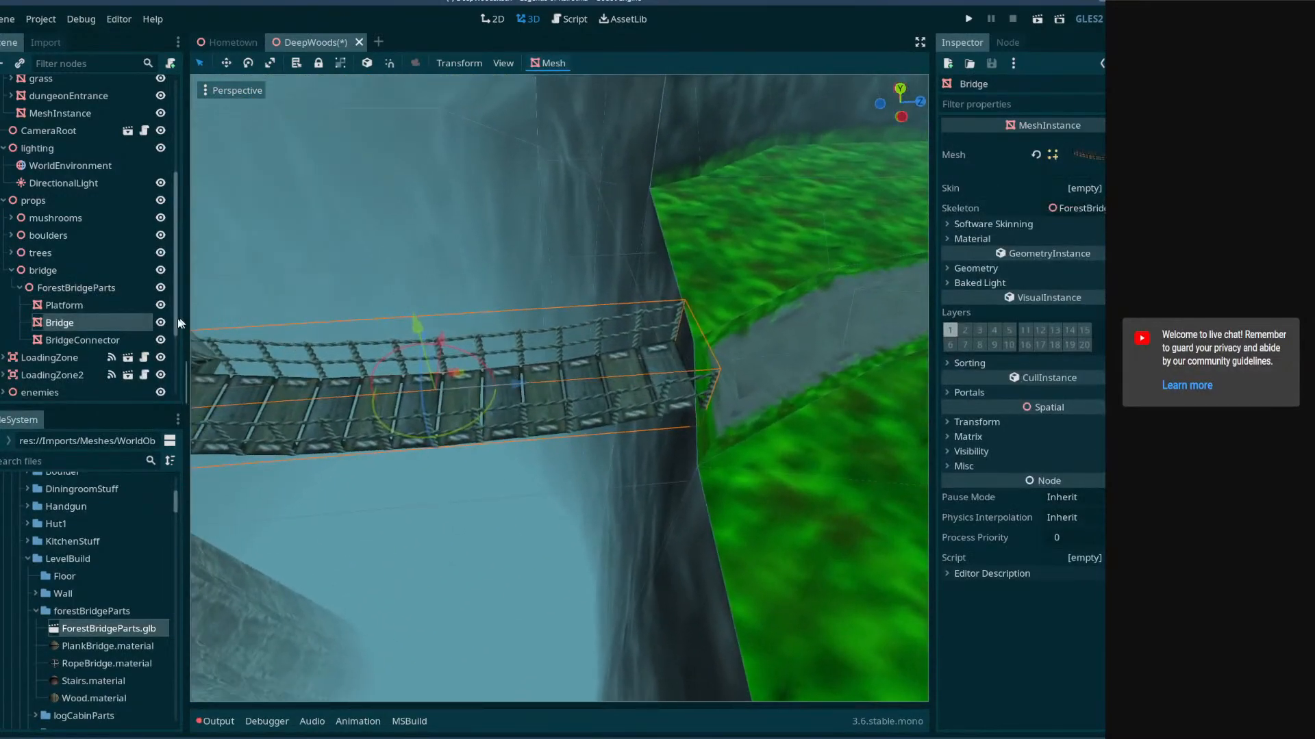
right_drag(244, 320, 526, 341)
click(121, 307)
click(122, 321)
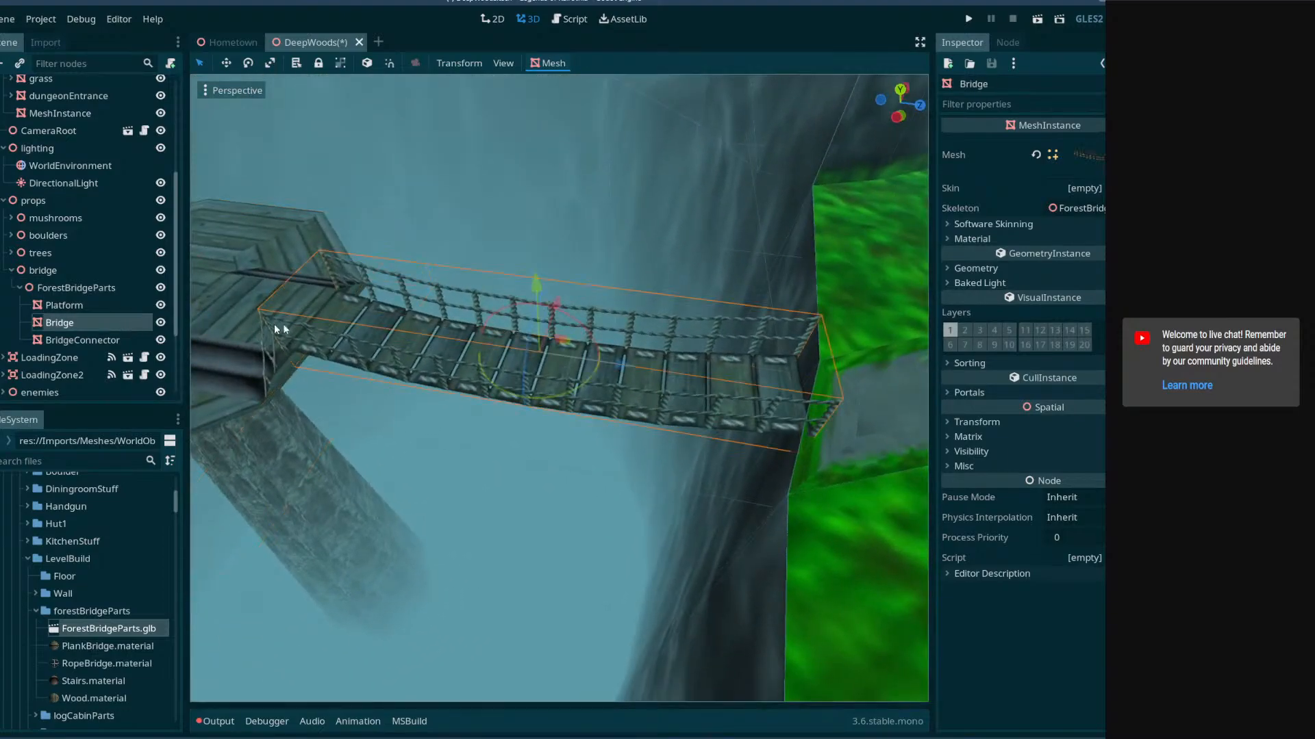
click(1094, 156)
click(1090, 152)
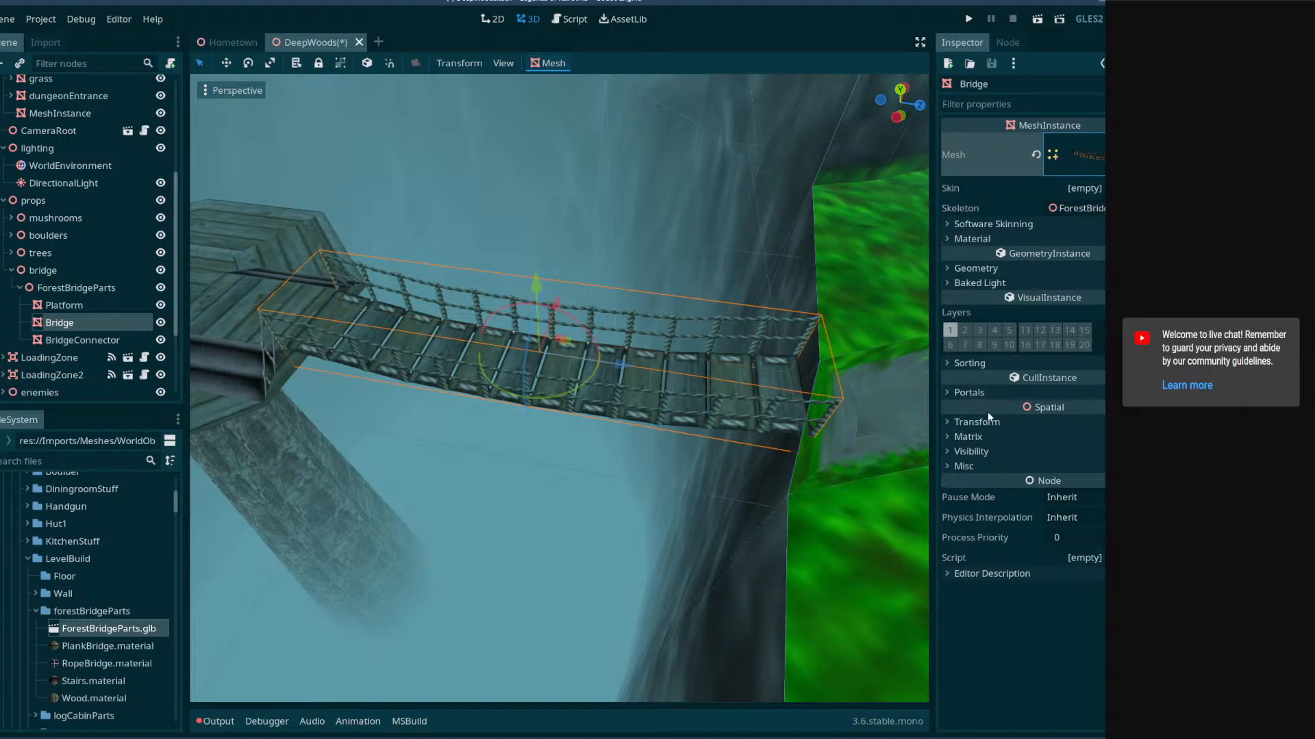
click(976, 437)
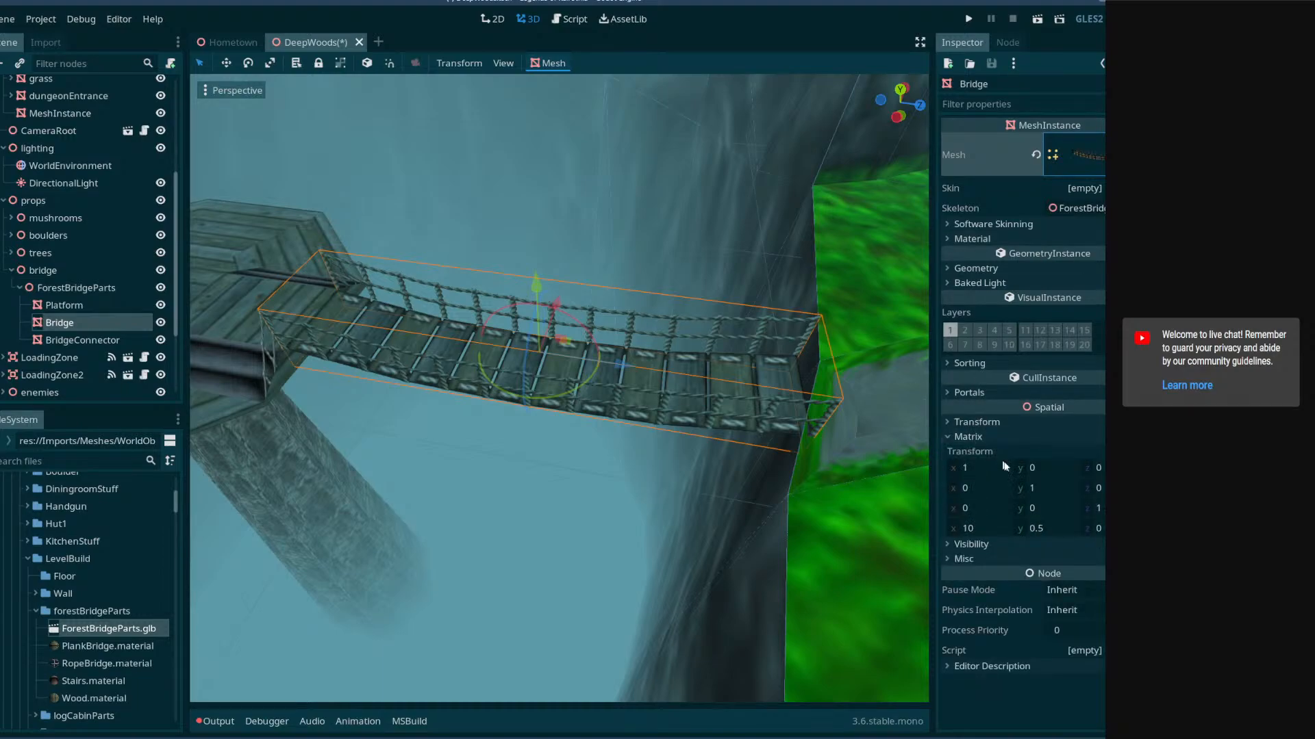
click(1002, 438)
click(978, 422)
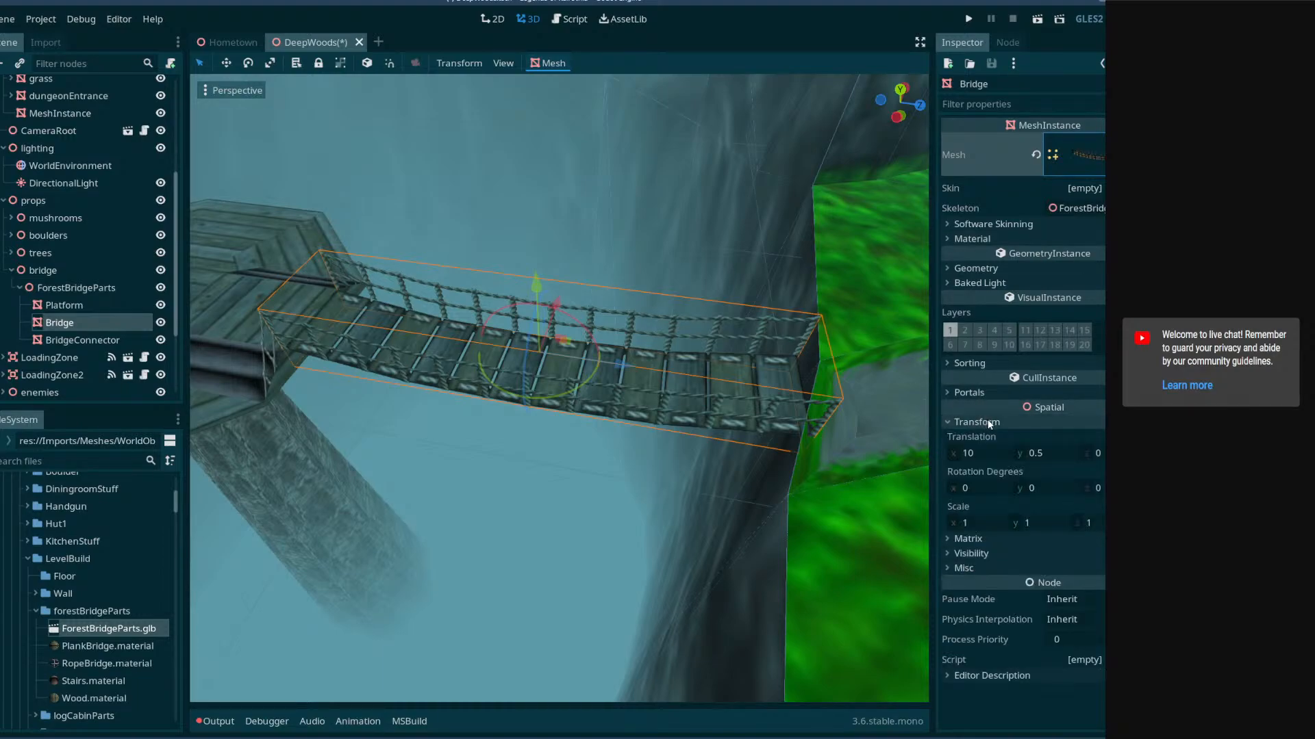
click(1050, 519)
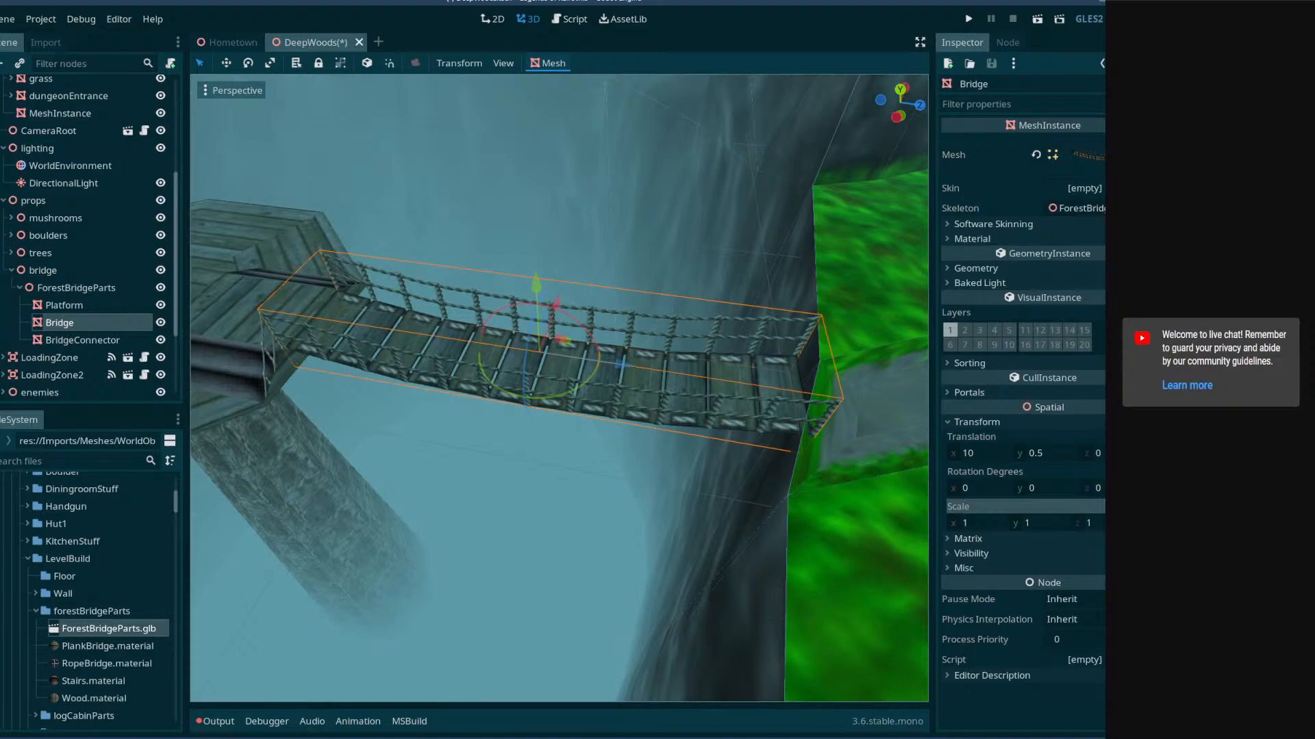
drag(1049, 524, 1047, 524)
click(983, 520)
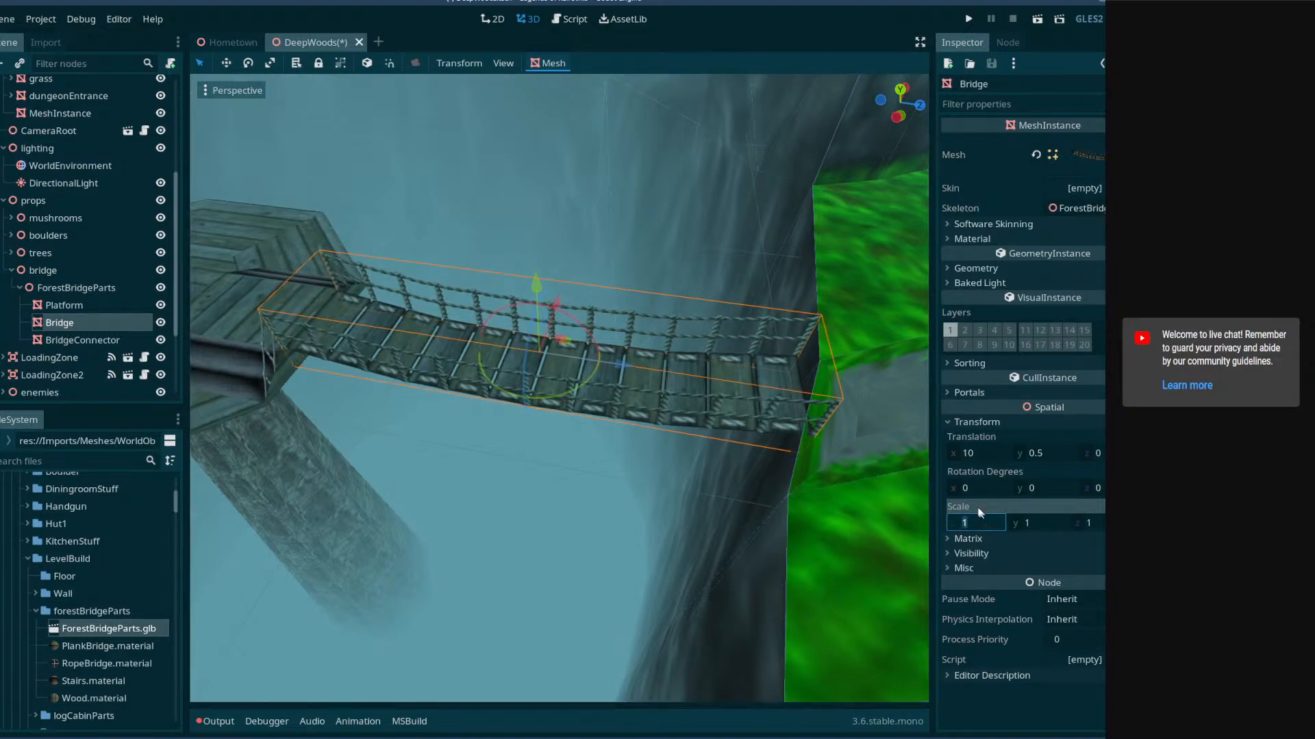
text(1.1)
key(Return)
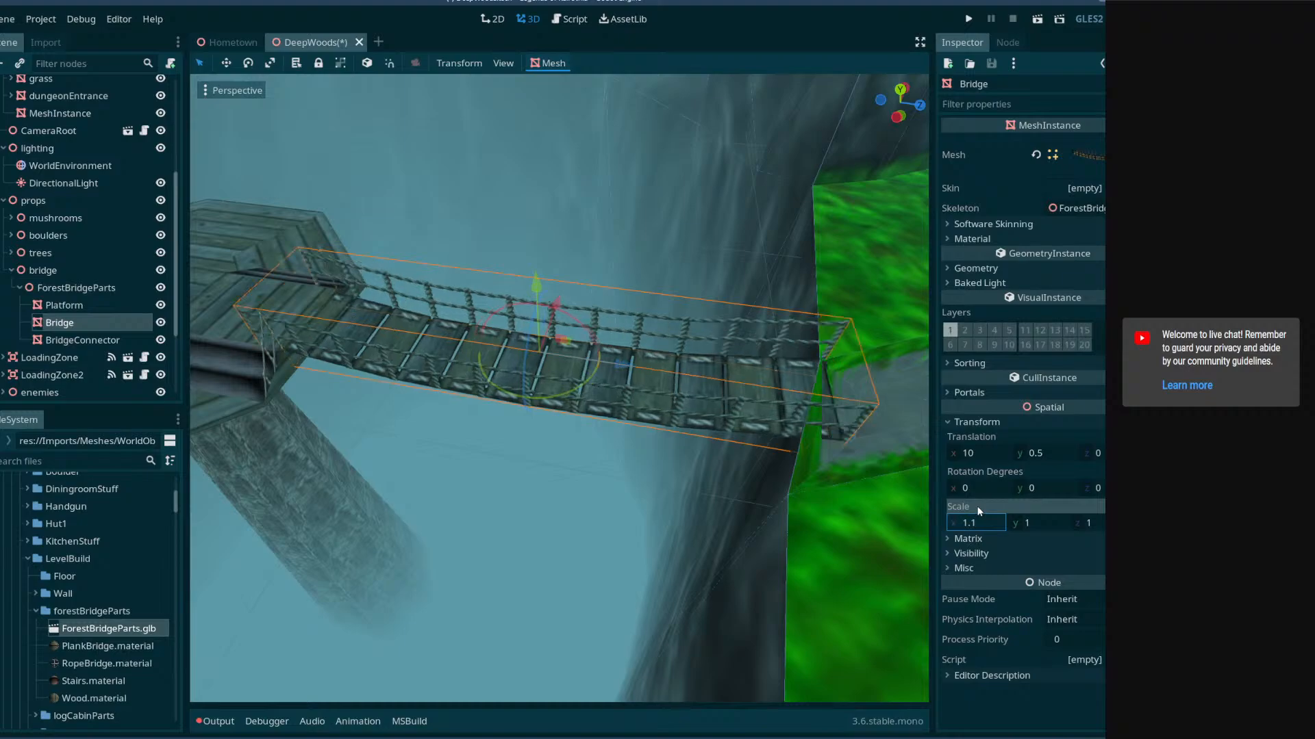
- Shift the Bridge mesh toward the ledge to an X translation of 10.5 and inspect its end over the path
drag(624, 377, 650, 389)
right_drag(649, 389, 473, 343)
key(w)
key(w)
key(d)
key(d)
key(d)
key(w)
right_drag(654, 435, 480, 469)
key(s)
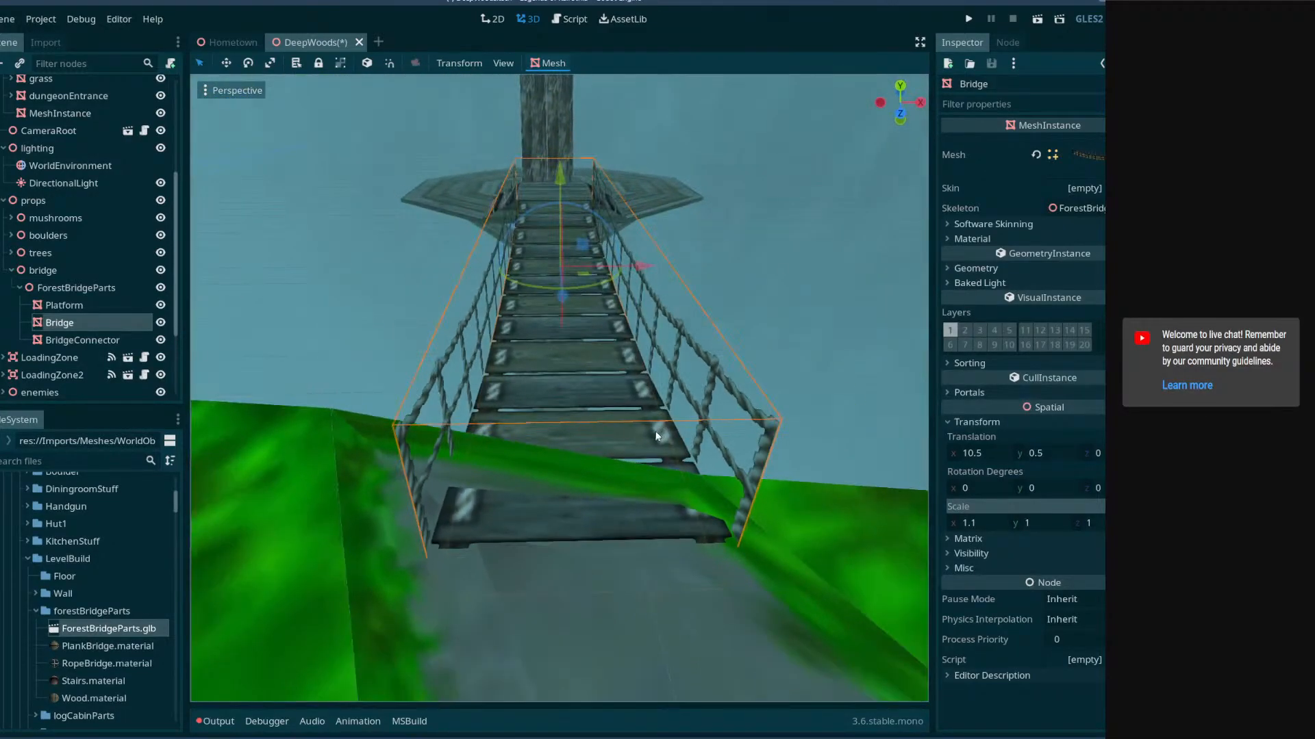
- Raise the ForestBridgeParts node slightly on its vertical axis and check the bridge end against the ledge path
click(98, 288)
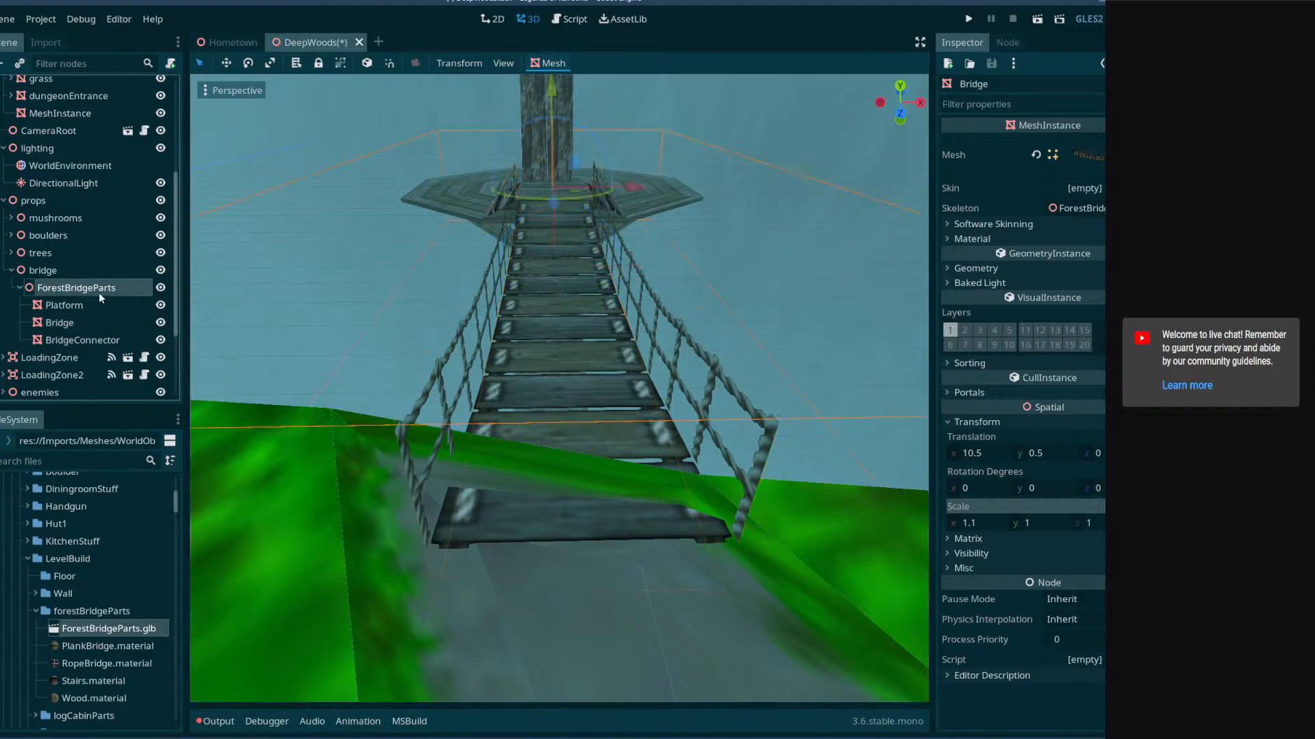
drag(551, 113, 551, 89)
mouse_move(551, 90)
right_down()
mouse_move(675, 82)
mouse_move(767, 45)
mouse_move(589, 58)
mouse_move(568, 85)
right_up()
key(a)
key(w)
key(s)
key(s)
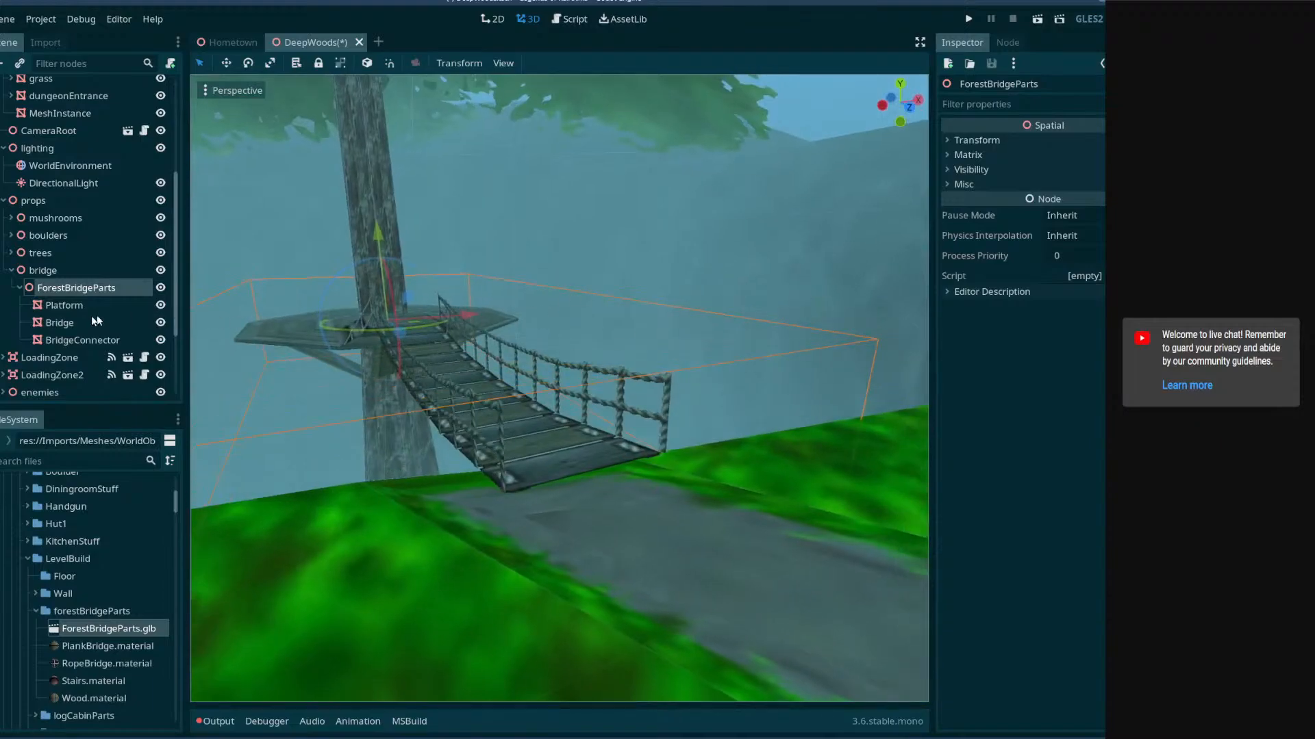
- Create a static body with a collision shape for the Platform mesh and another for the Bridge mesh
click(70, 322)
click(82, 339)
key(a)
right_drag(488, 371, 491, 384)
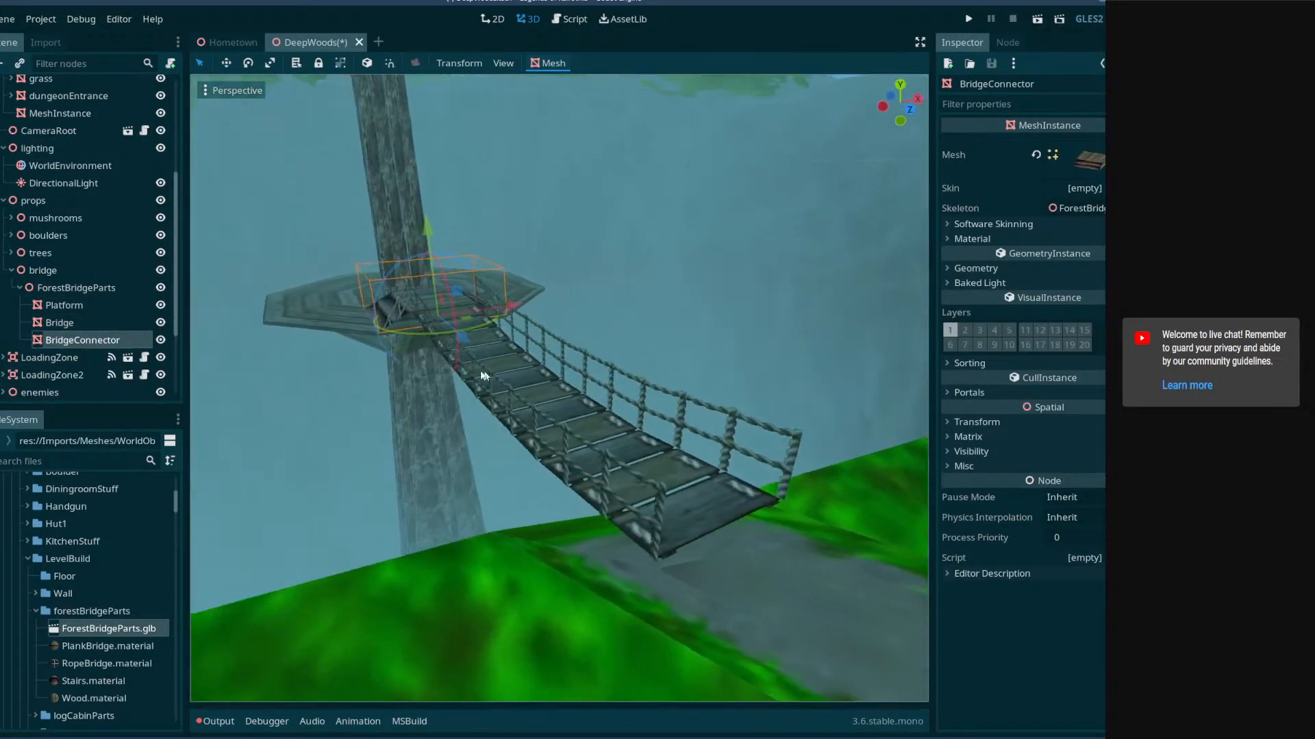
right_click(49, 304)
key(Escape)
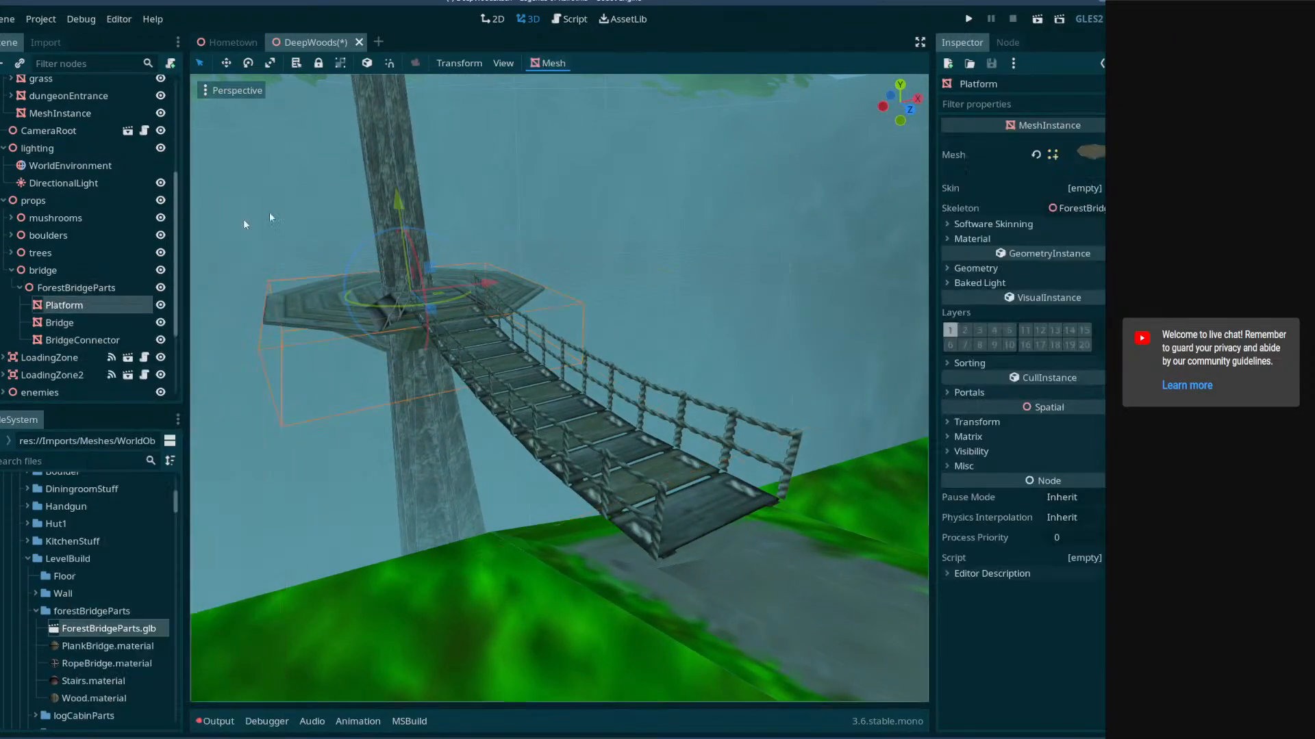
click(551, 63)
click(602, 83)
click(59, 356)
click(551, 63)
click(603, 82)
scroll(78, 369, down, 1)
right_drag(401, 365, 431, 395)
key(w)
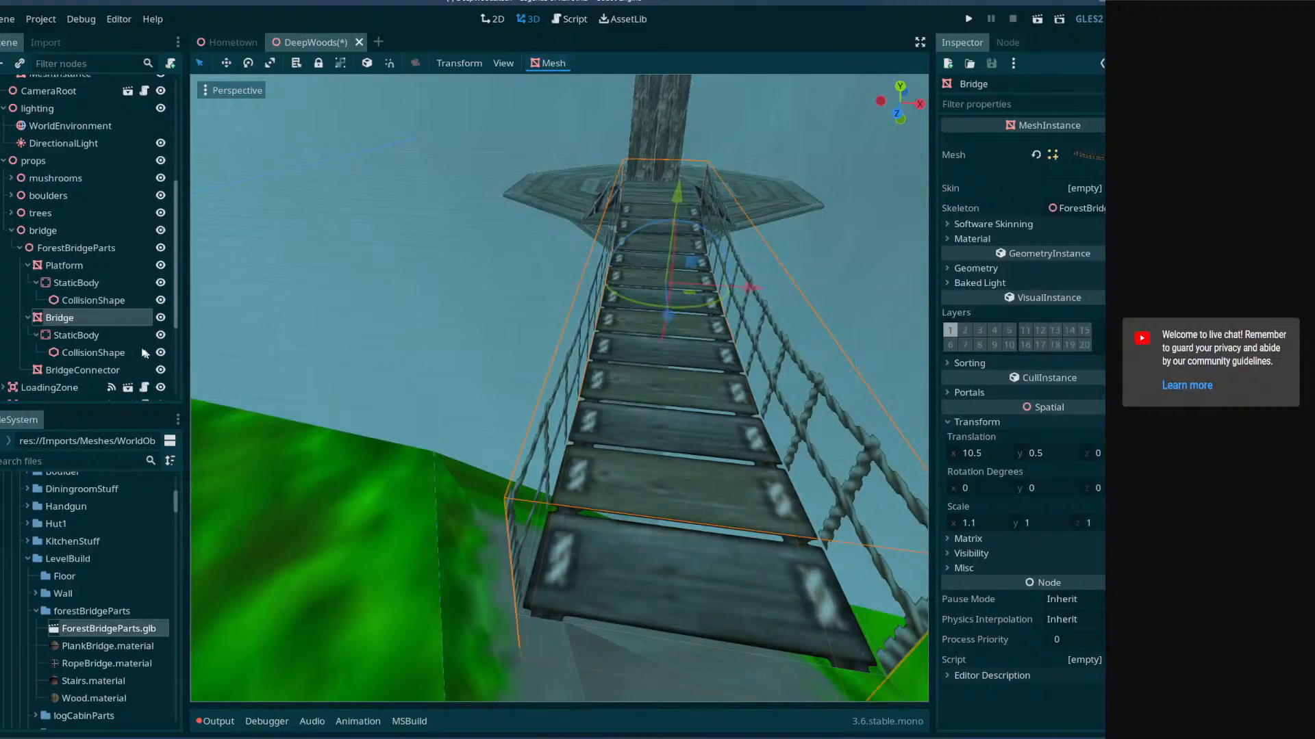
- Delete the ForestBridgeParts node from the bridge group
click(79, 251)
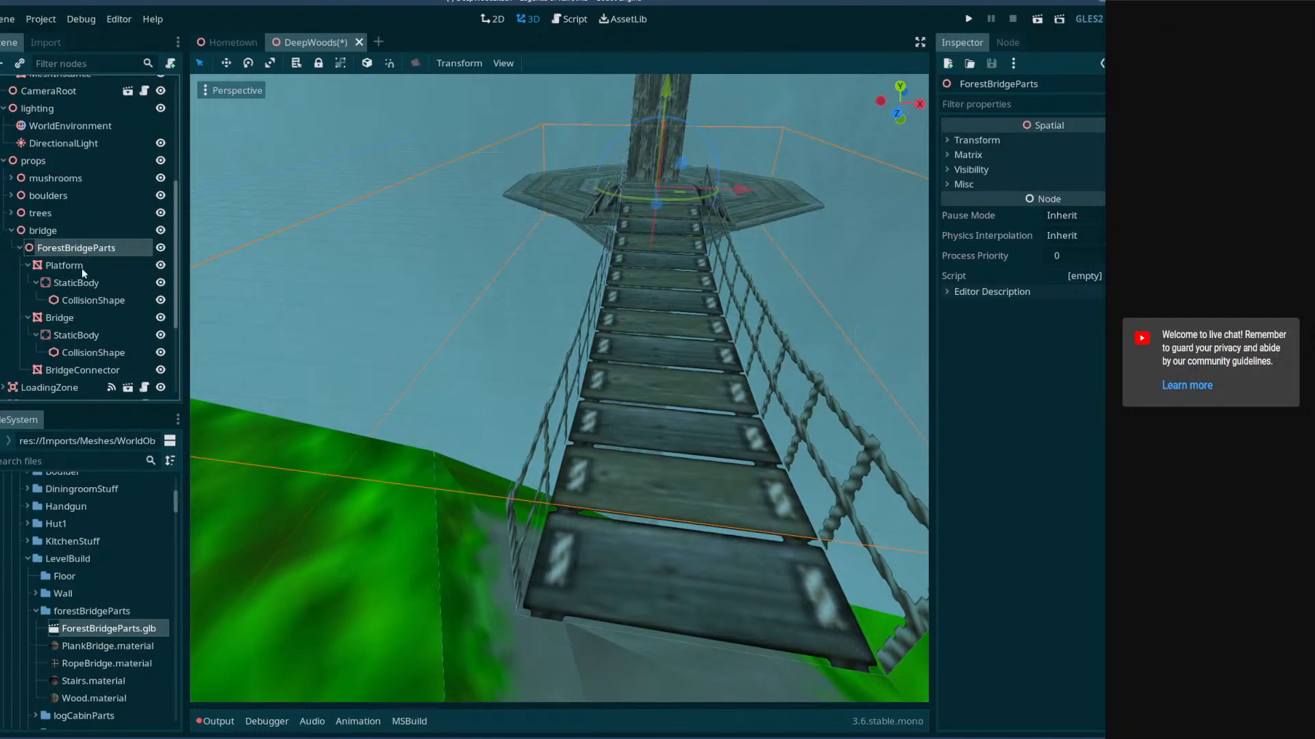
key(Delete)
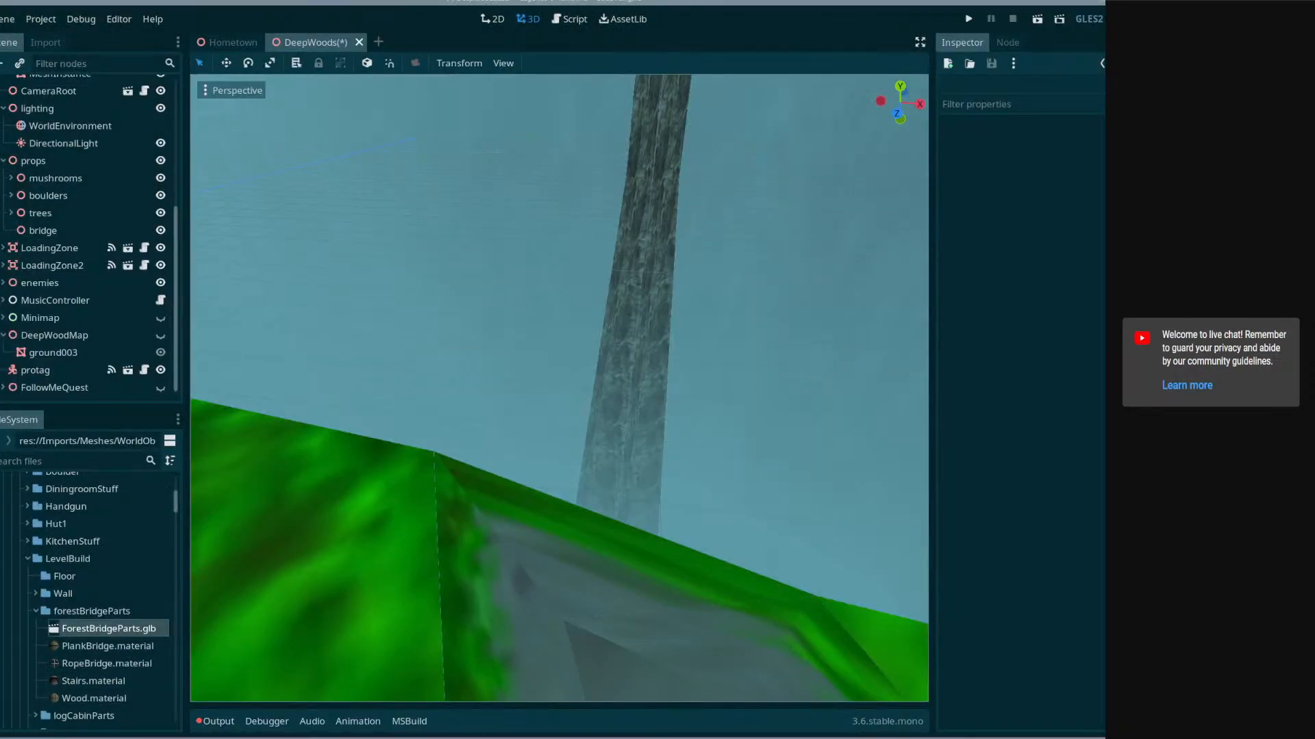
- Switch to Blender and examine the rope bridge's planks and ropes from the front, the side and underneath
key(alt+Tab)
scroll(244, 454, up, 6)
click(660, 376)
middle_drag(711, 396, 534, 391)
scroll(491, 337, up, 3)
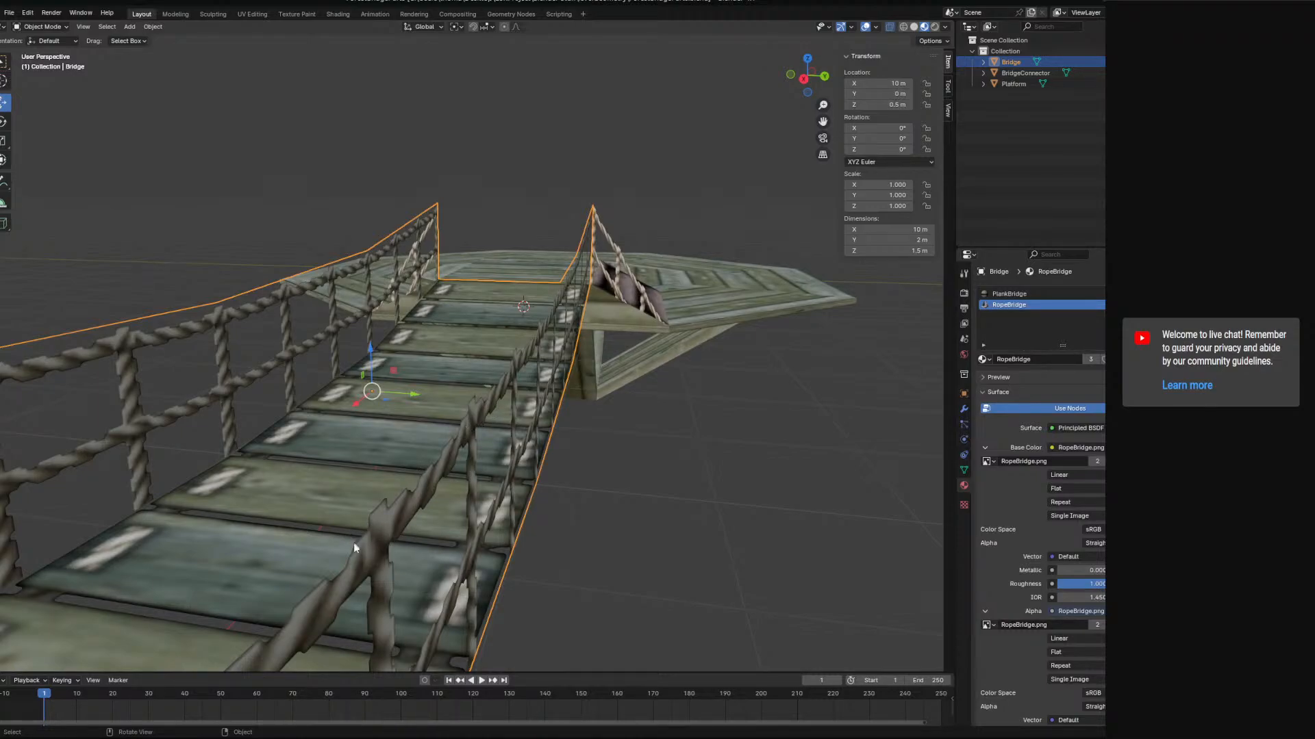
middle_drag(154, 409, 564, 281)
middle_drag(561, 109, 450, 363)
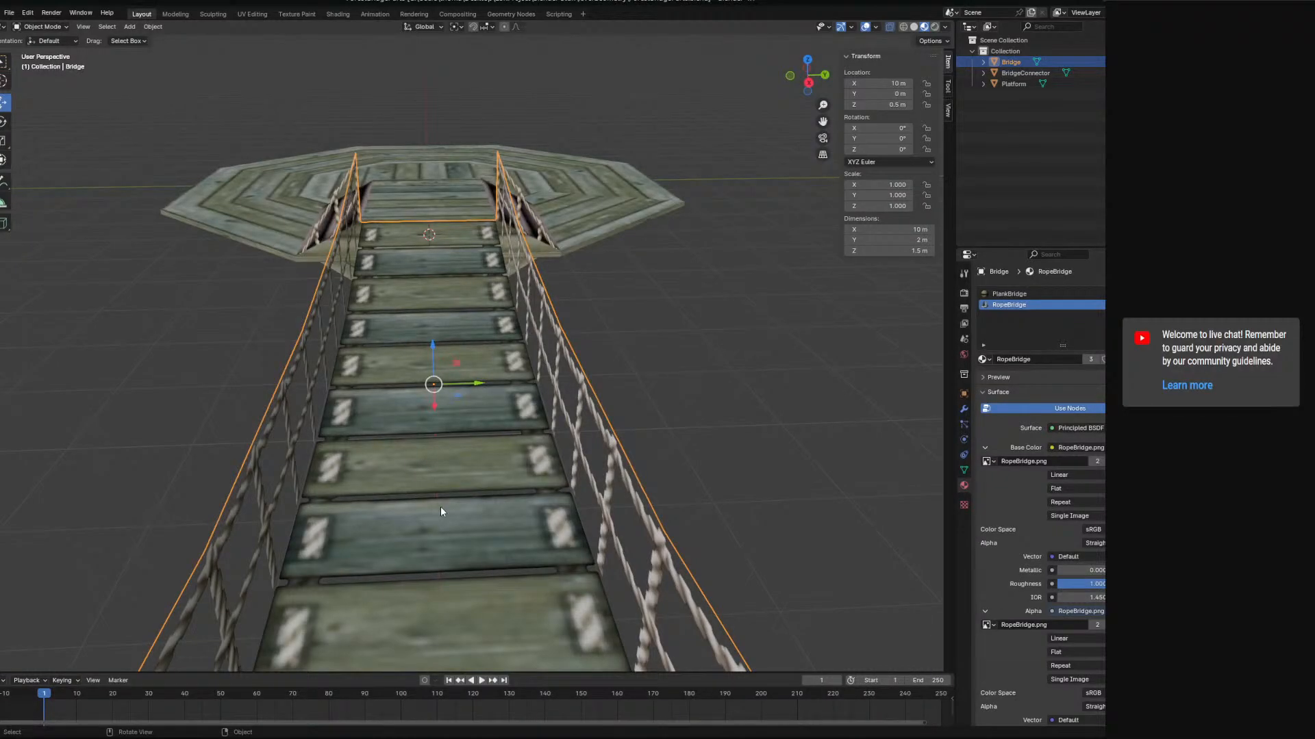
middle_drag(516, 504, 594, 443)
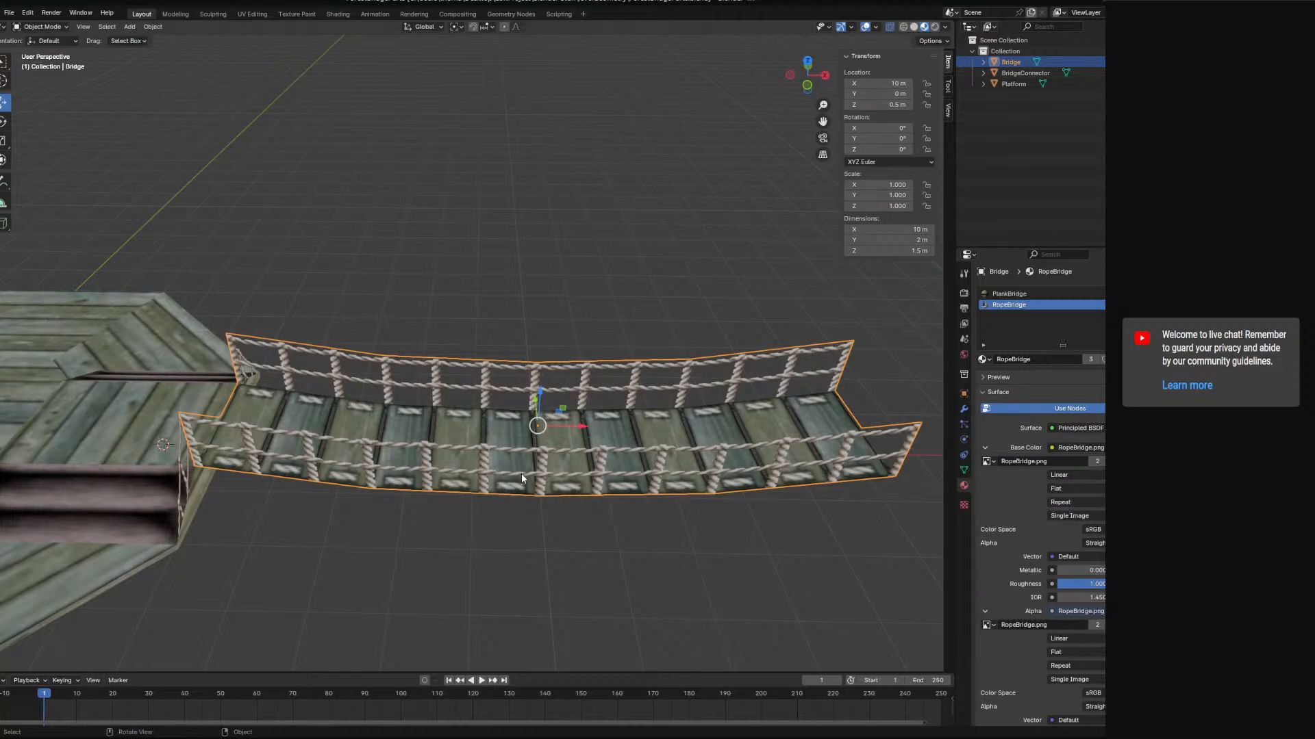
middle_drag(538, 489, 445, 306)
middle_drag(541, 316, 640, 356)
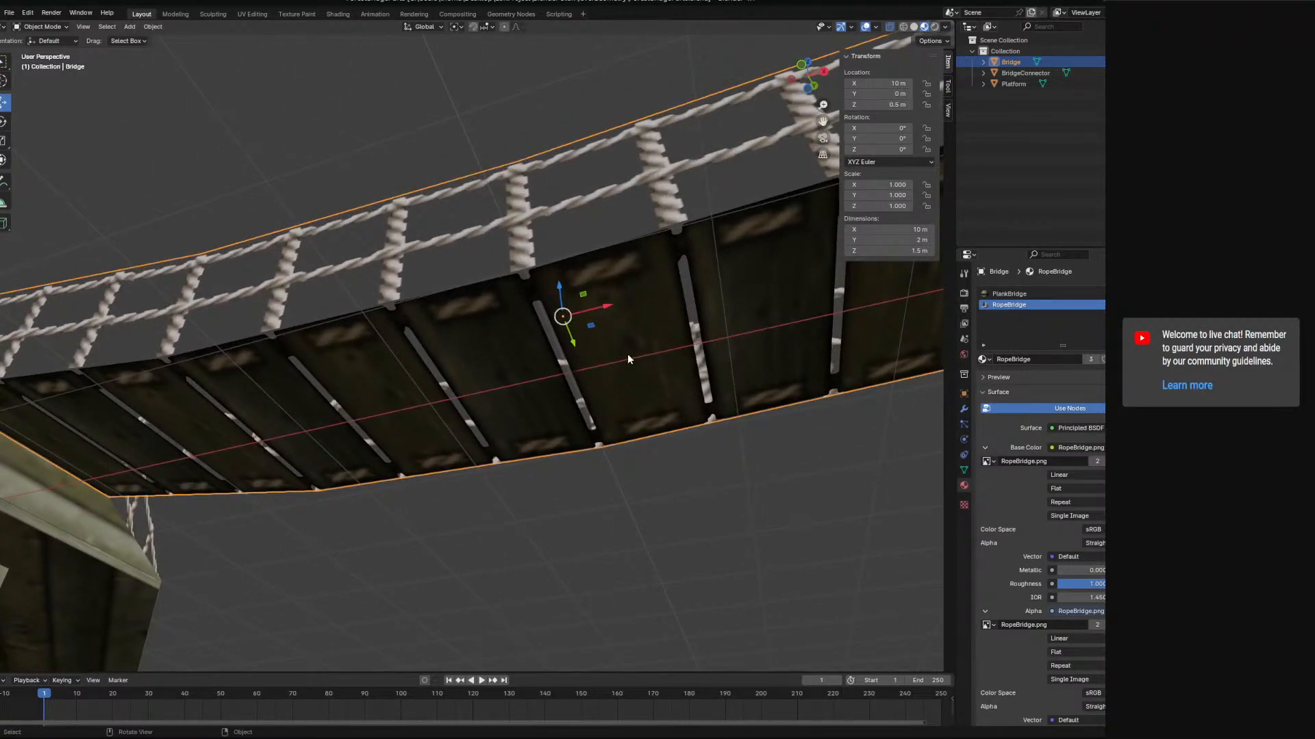
middle_drag(692, 400, 693, 486)
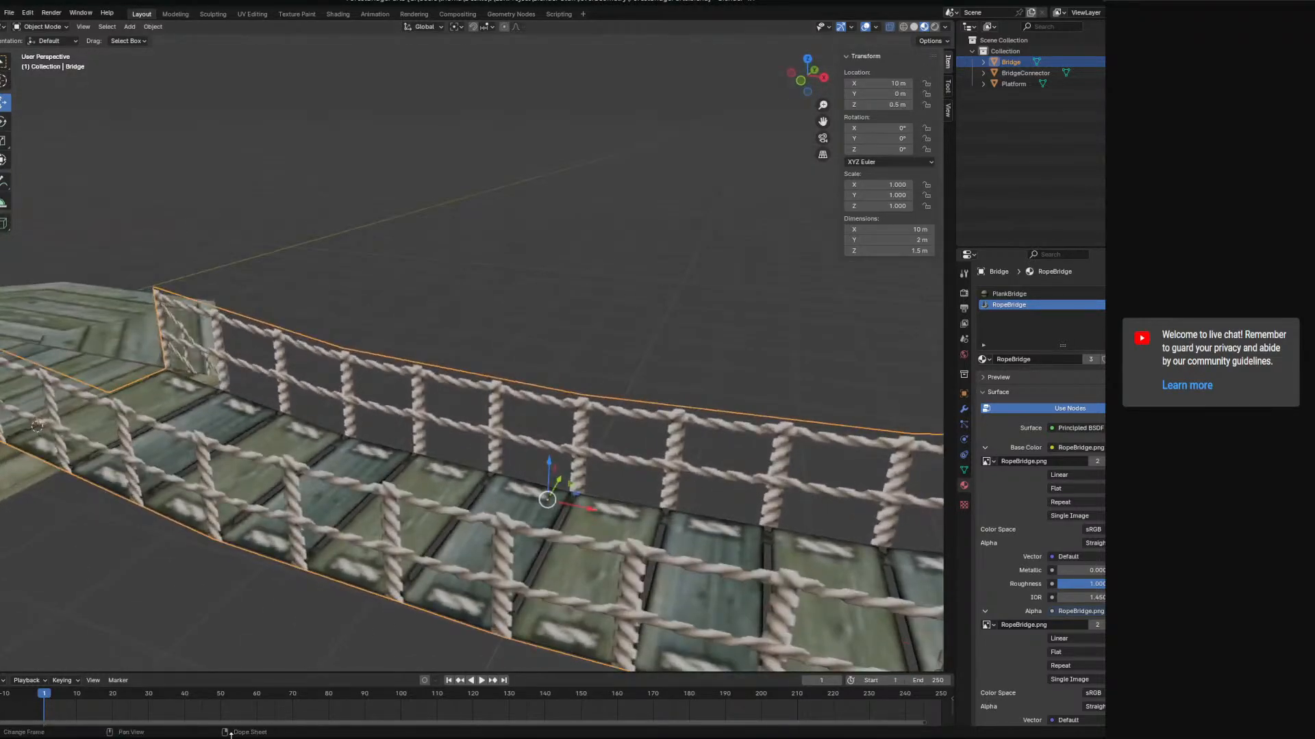
- Switch back to Godot, undo the deletion of ForestBridgeParts and select the Bridge mesh from the side
key(alt+Tab)
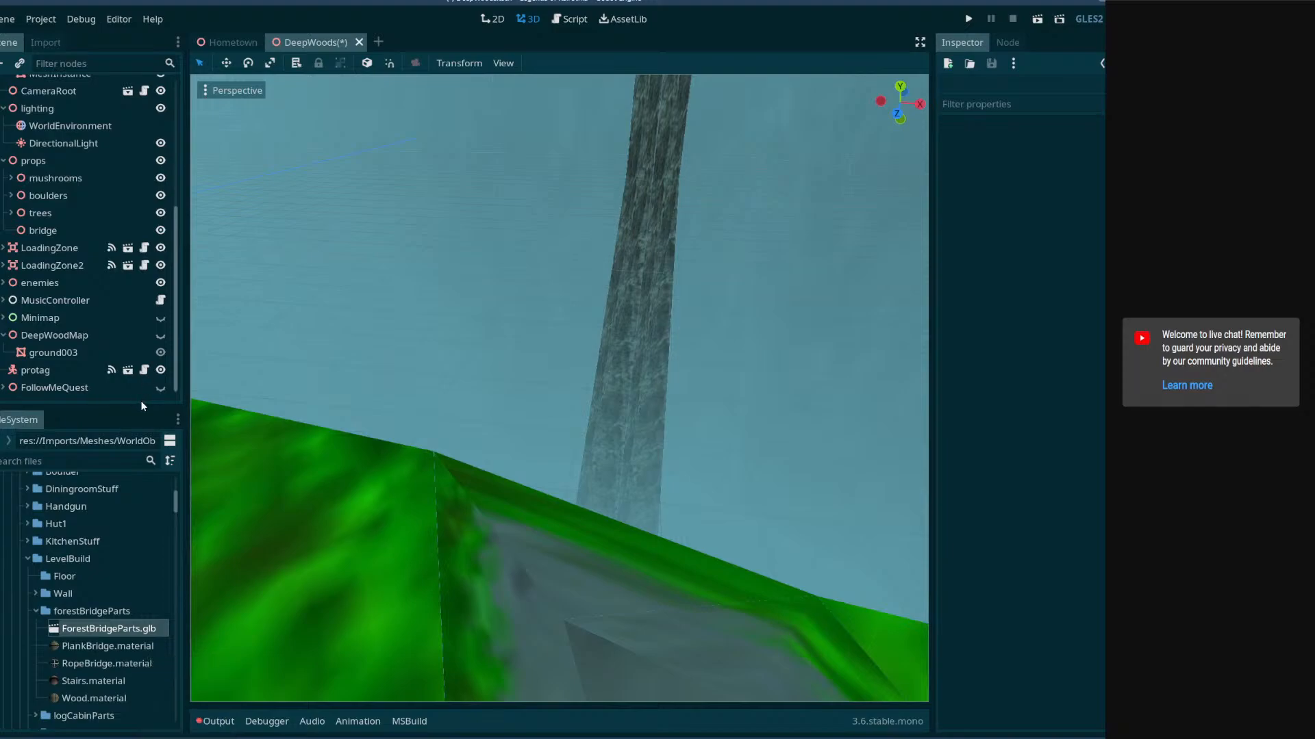
key(ctrl+z)
right_drag(625, 446, 579, 394)
click(617, 407)
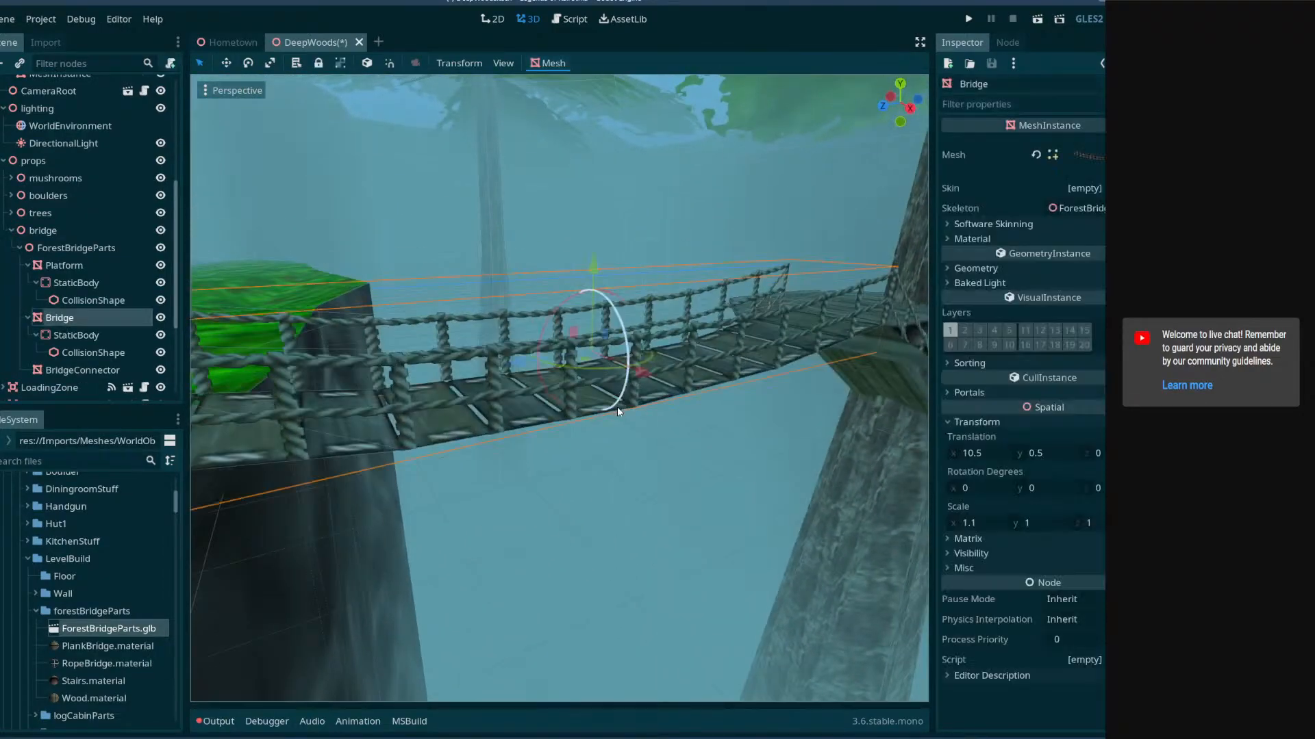
- Add an OmniLight node as a child of ForestBridgeParts
right_click(60, 250)
click(105, 266)
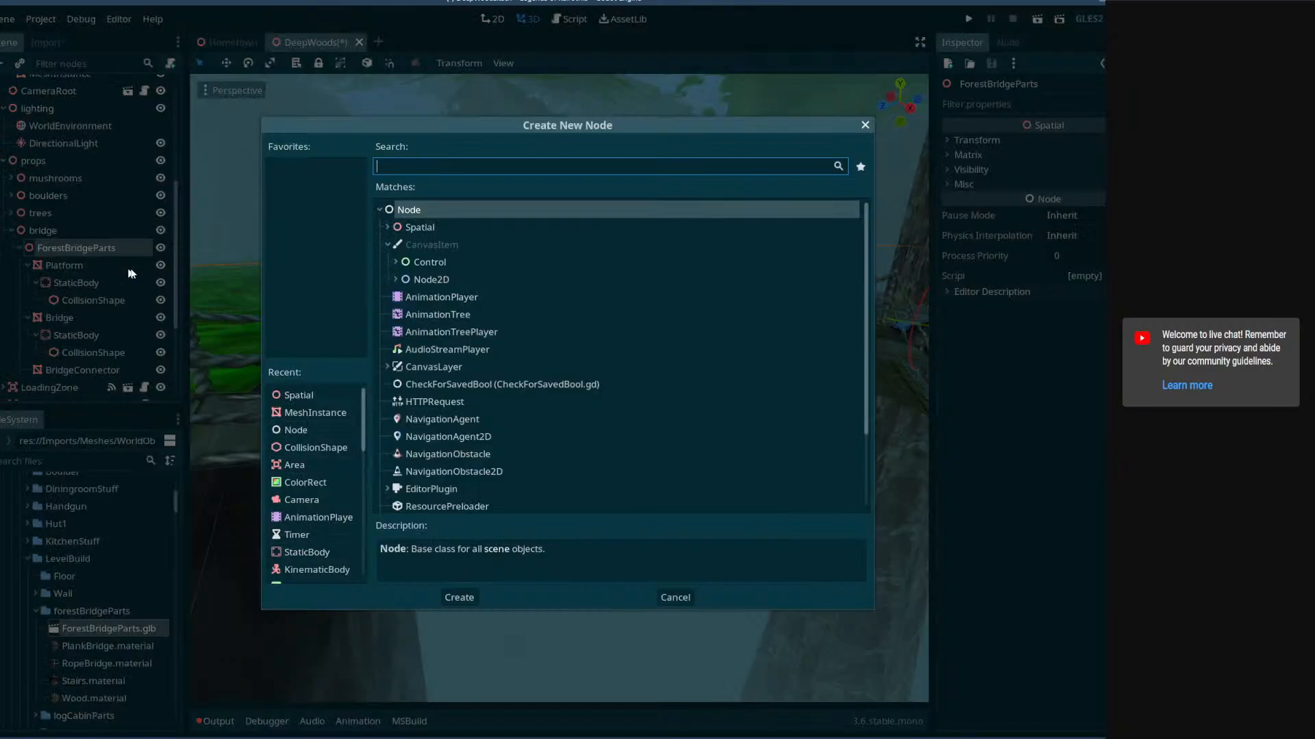
text(lig)
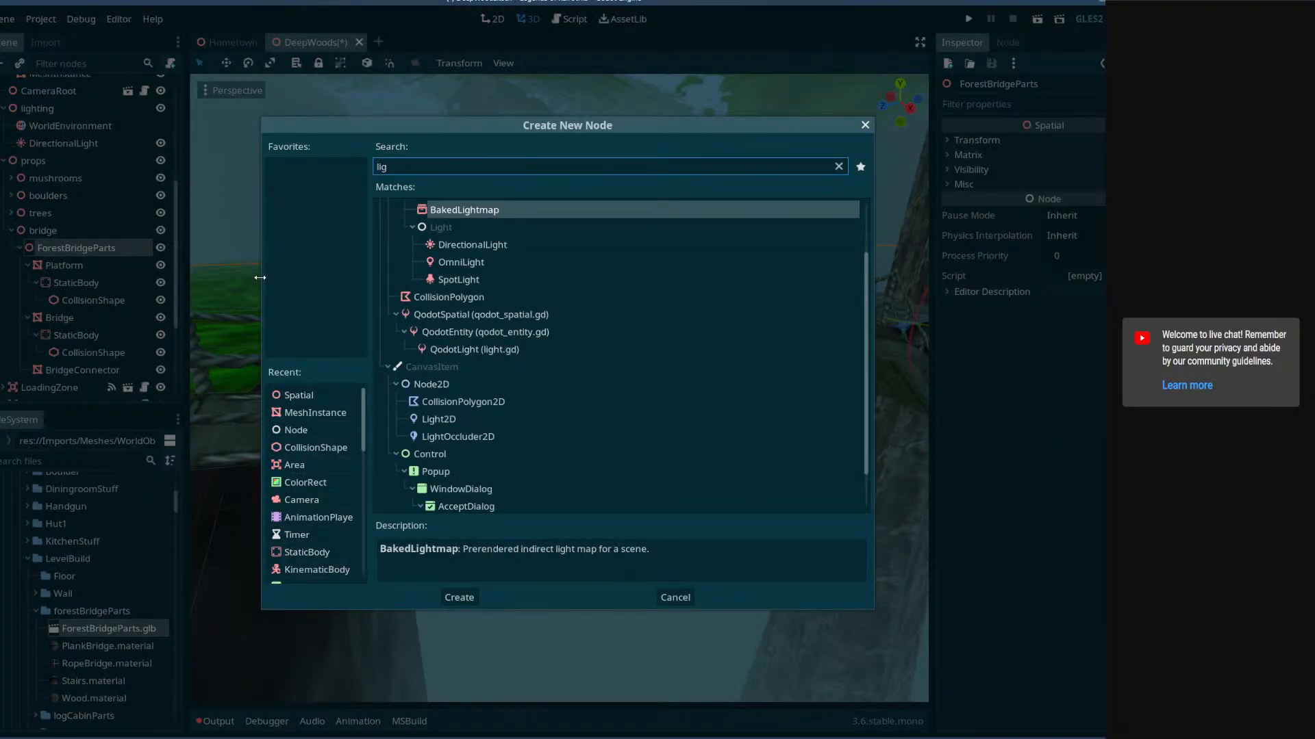
text(ht)
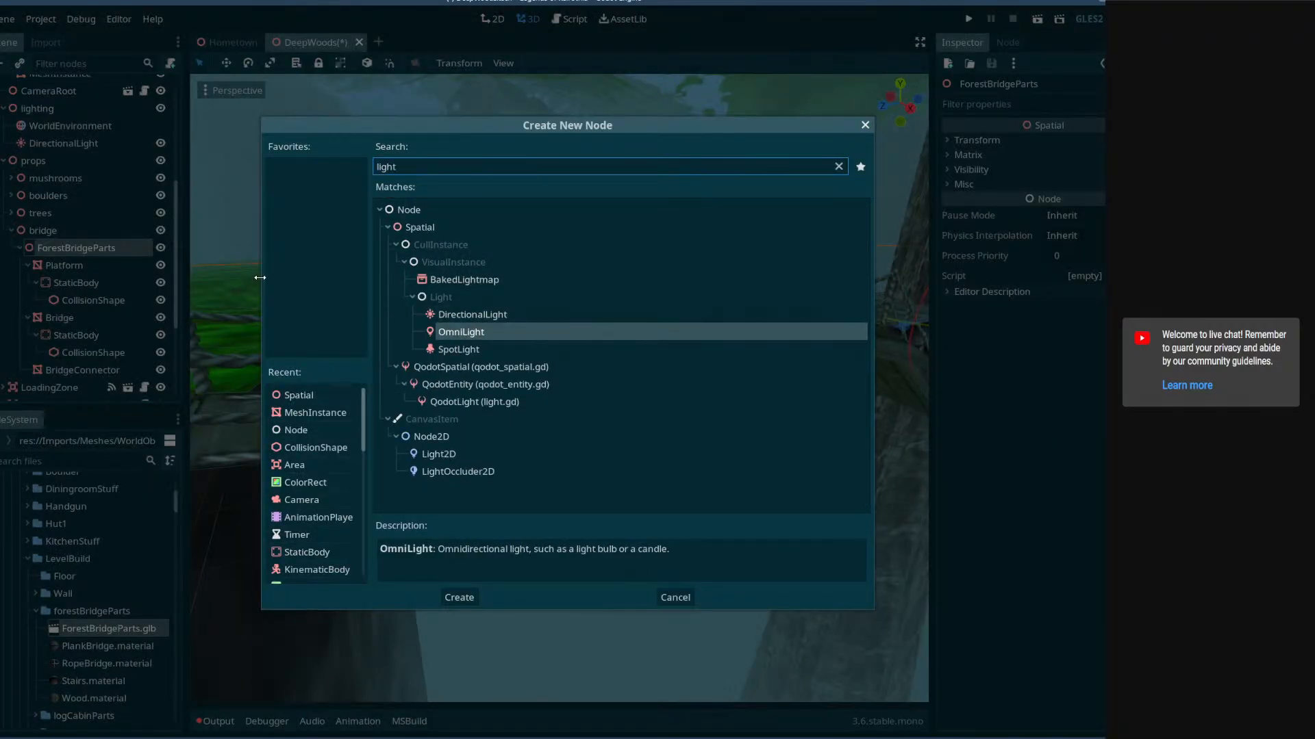
key(Return)
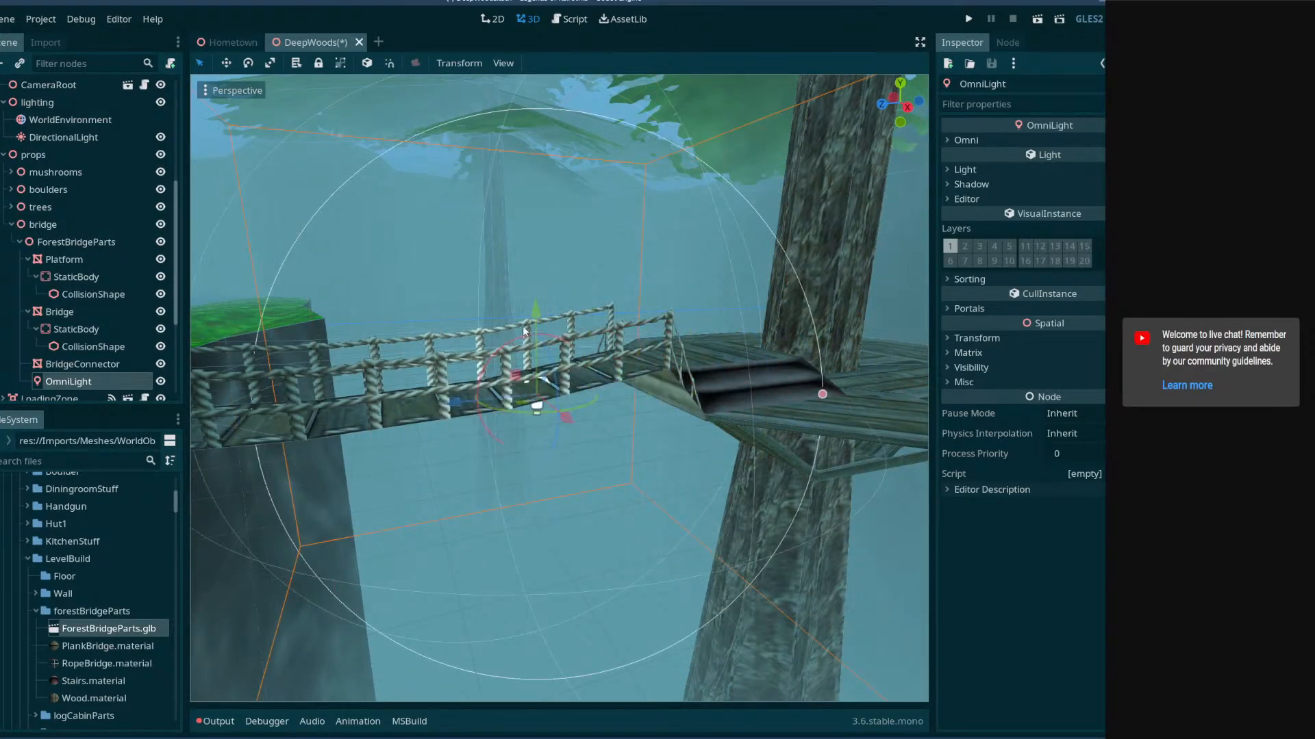
- Move the OmniLight up along its vertical axis above the bridge and examine the lit planks and ropes
right_drag(535, 283, 538, 178)
key(e)
drag(567, 332, 562, 212)
right_drag(561, 212, 828, 286)
key(e)
key(a)
key(d)
key(a)
key(q)
key(e)
key(q)
key(e)
key(d)
key(e)
key(a)
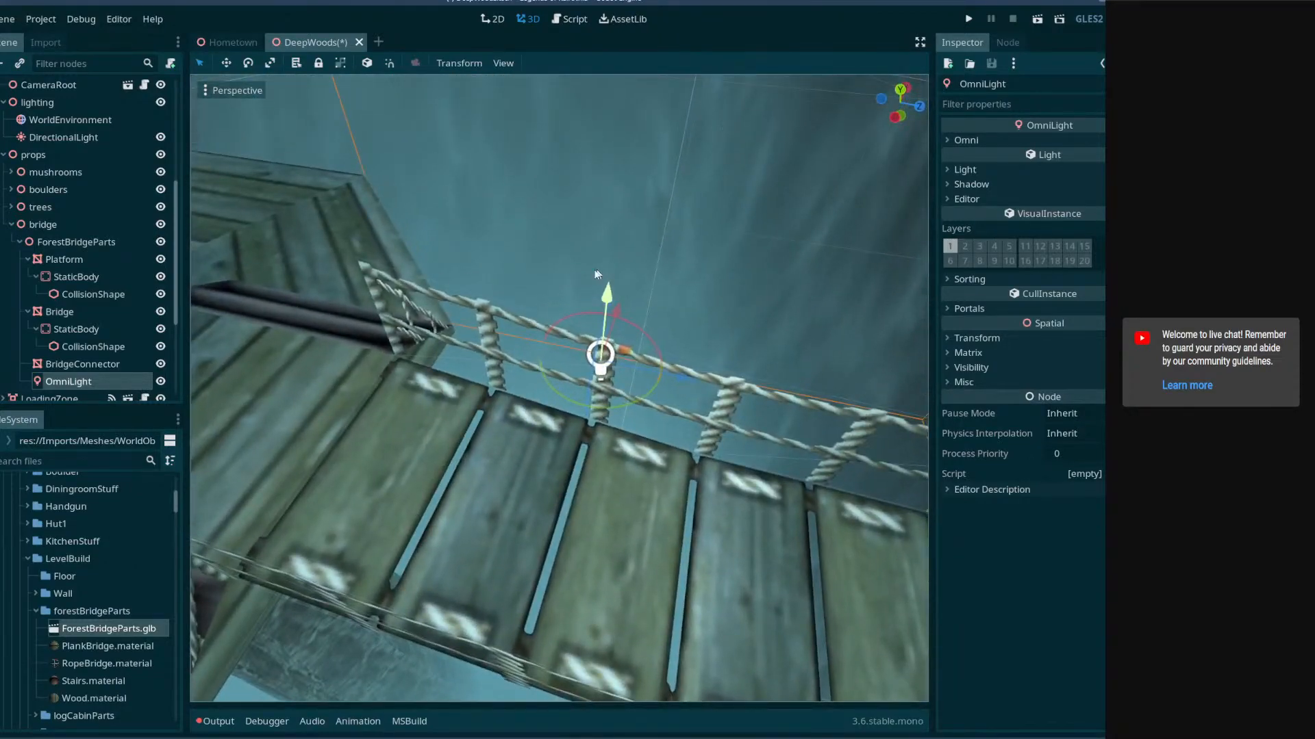
right_drag(528, 306, 370, 368)
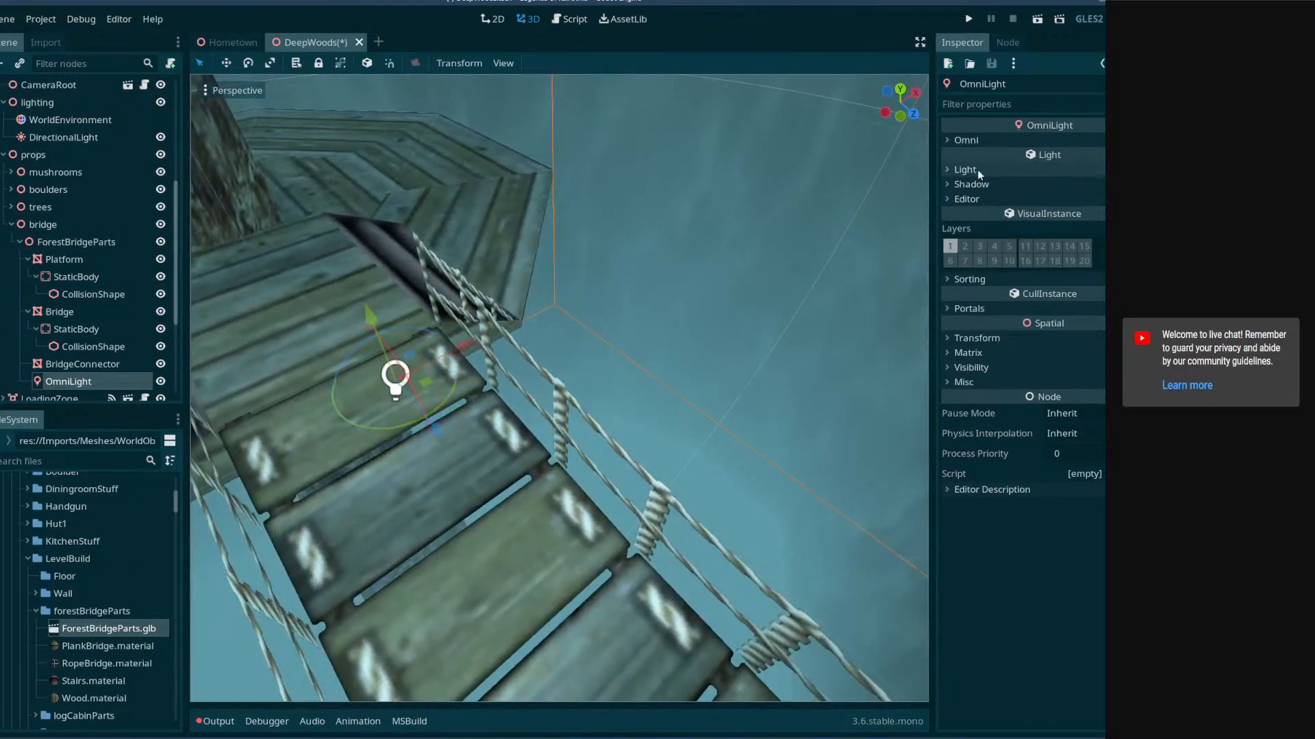
- Set the OmniLight's range to 10 and its energy to 10
click(966, 141)
click(1081, 155)
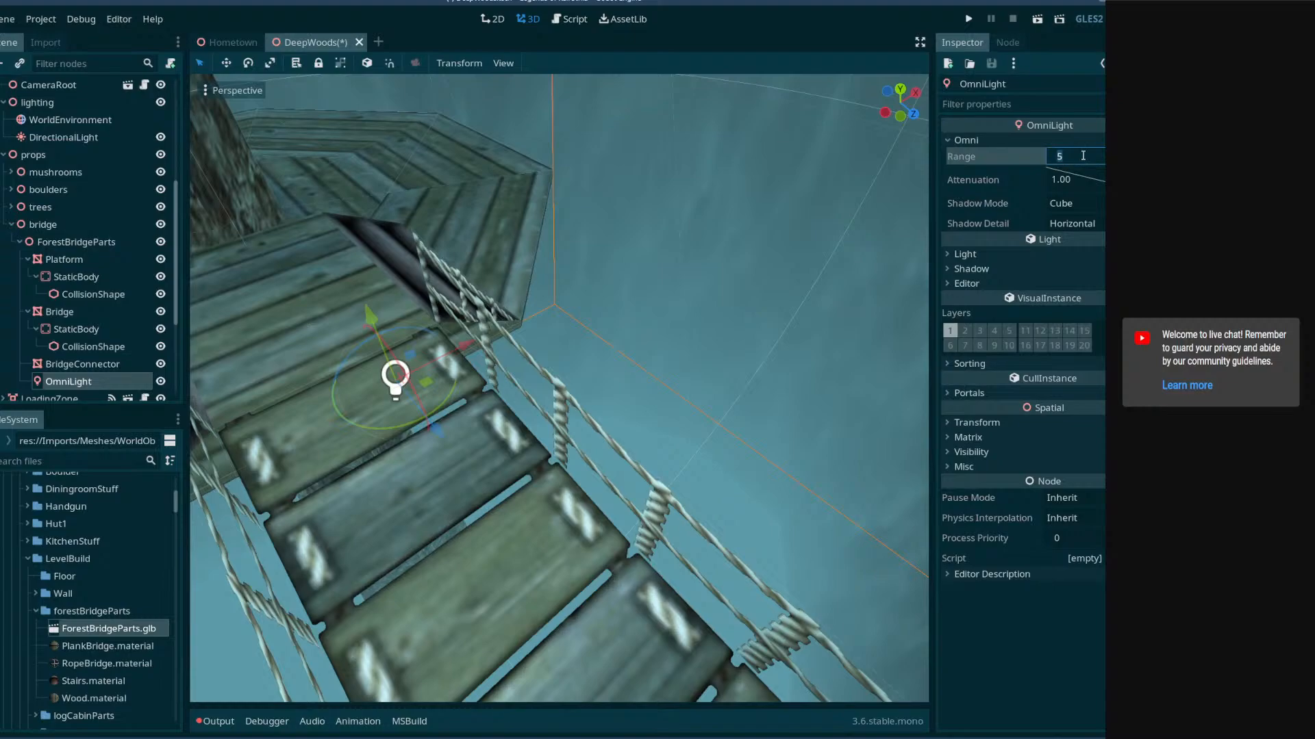
text(10)
key(Return)
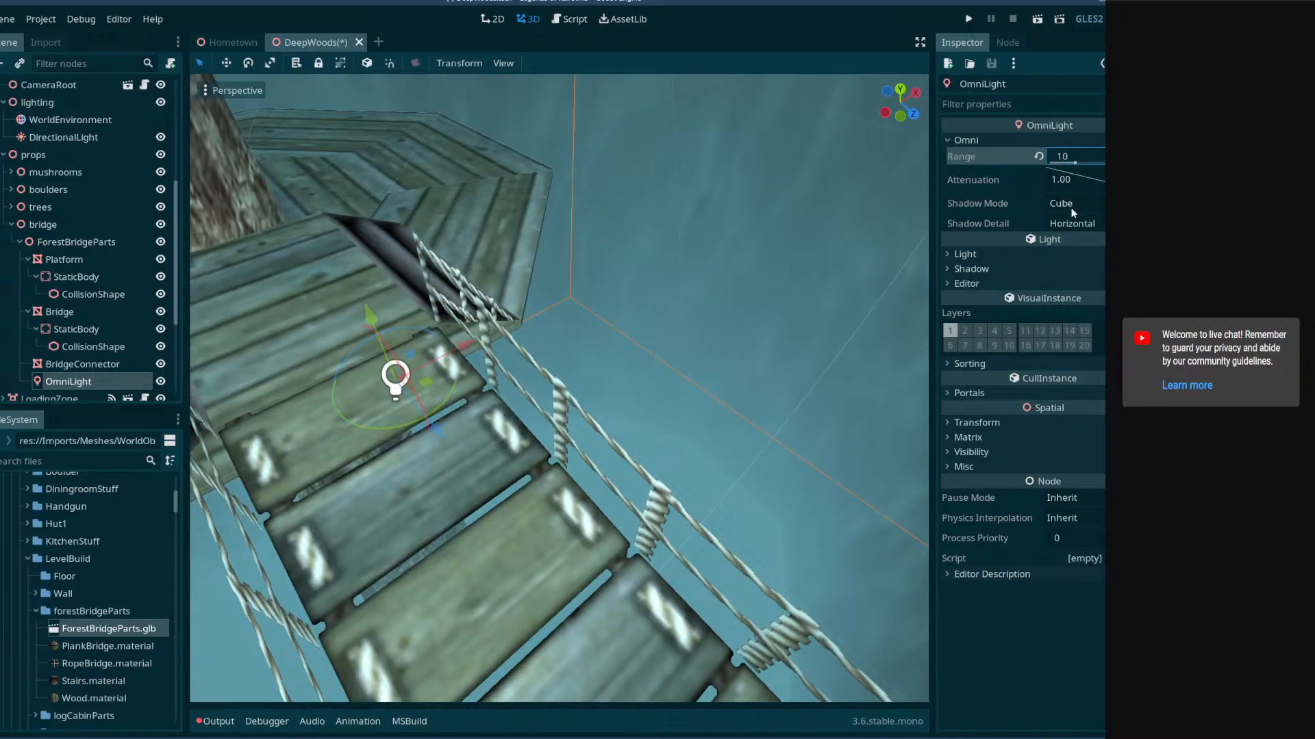
click(966, 254)
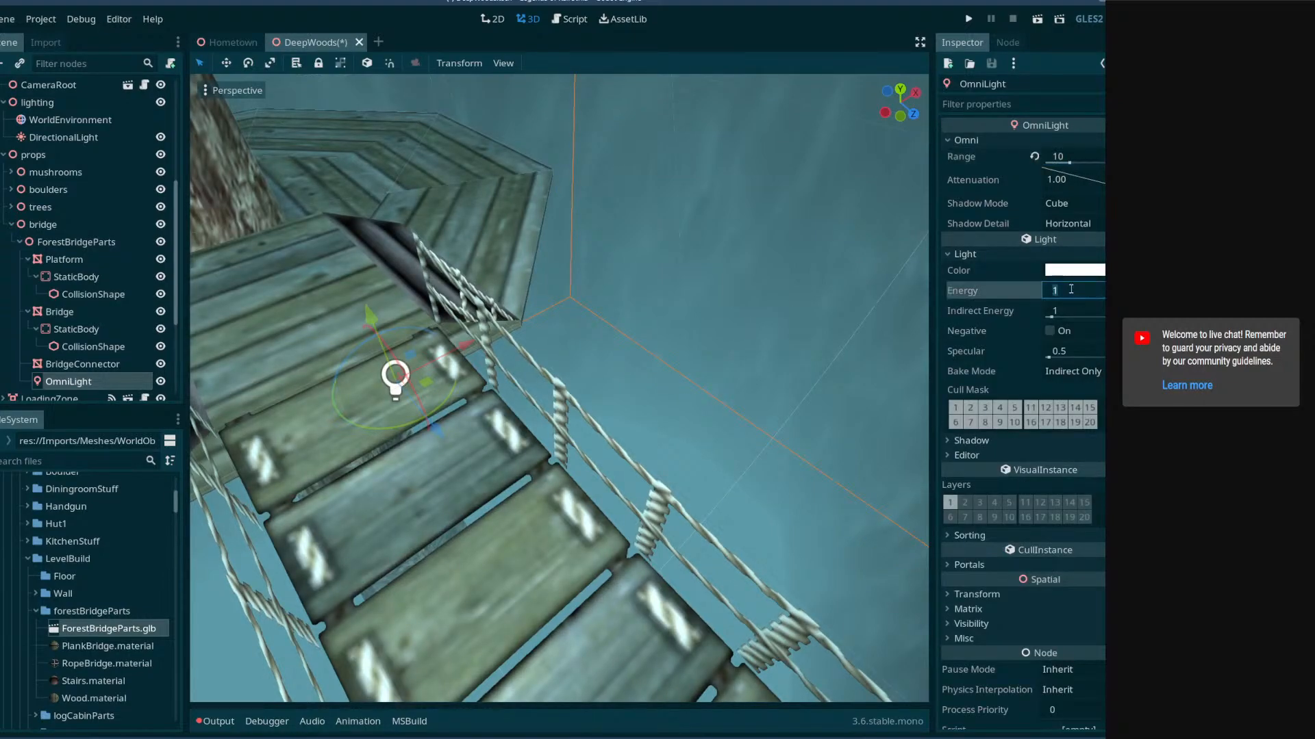
key(Return)
- Examine how the strong light falls on the bridge planks, ropes and platform from above and below
middle_drag(712, 383, 507, 295)
middle_drag(479, 507, 447, 393)
middle_drag(423, 233, 532, 261)
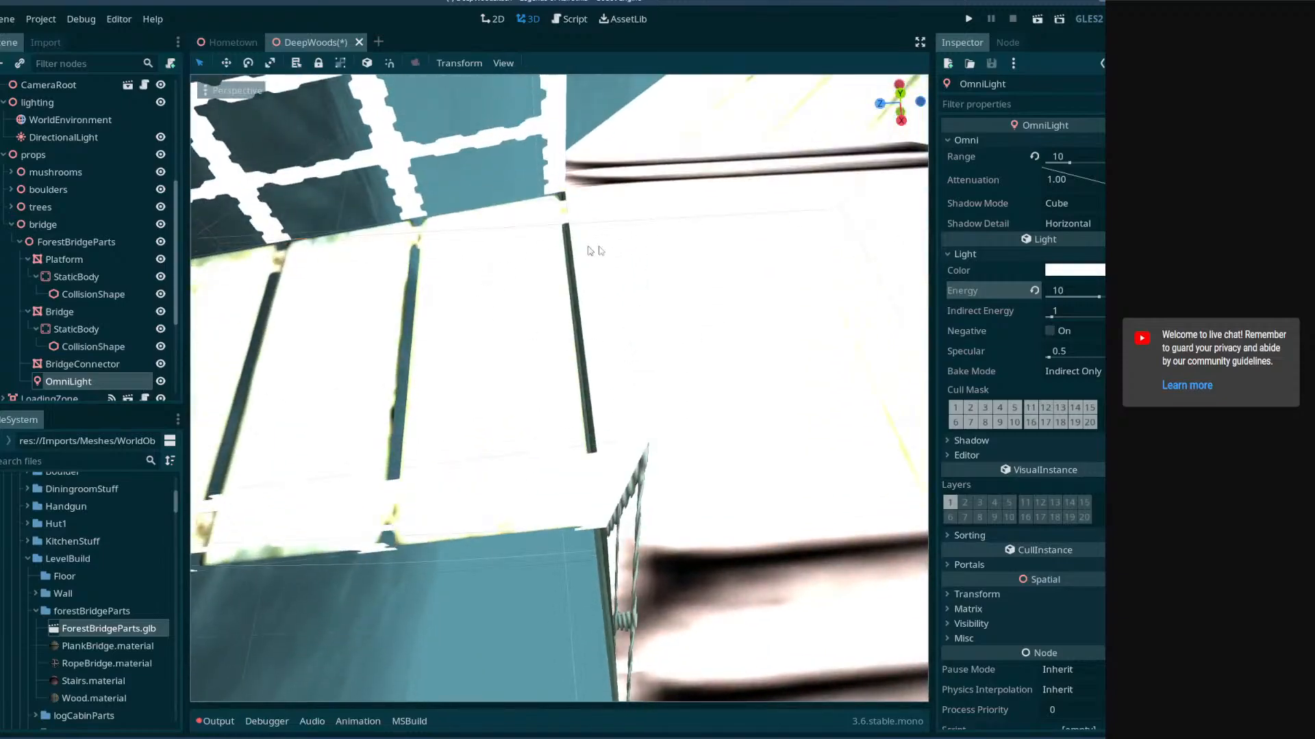
middle_drag(606, 338, 642, 303)
middle_drag(577, 371, 575, 130)
shift+middle_drag(469, 497, 469, 428)
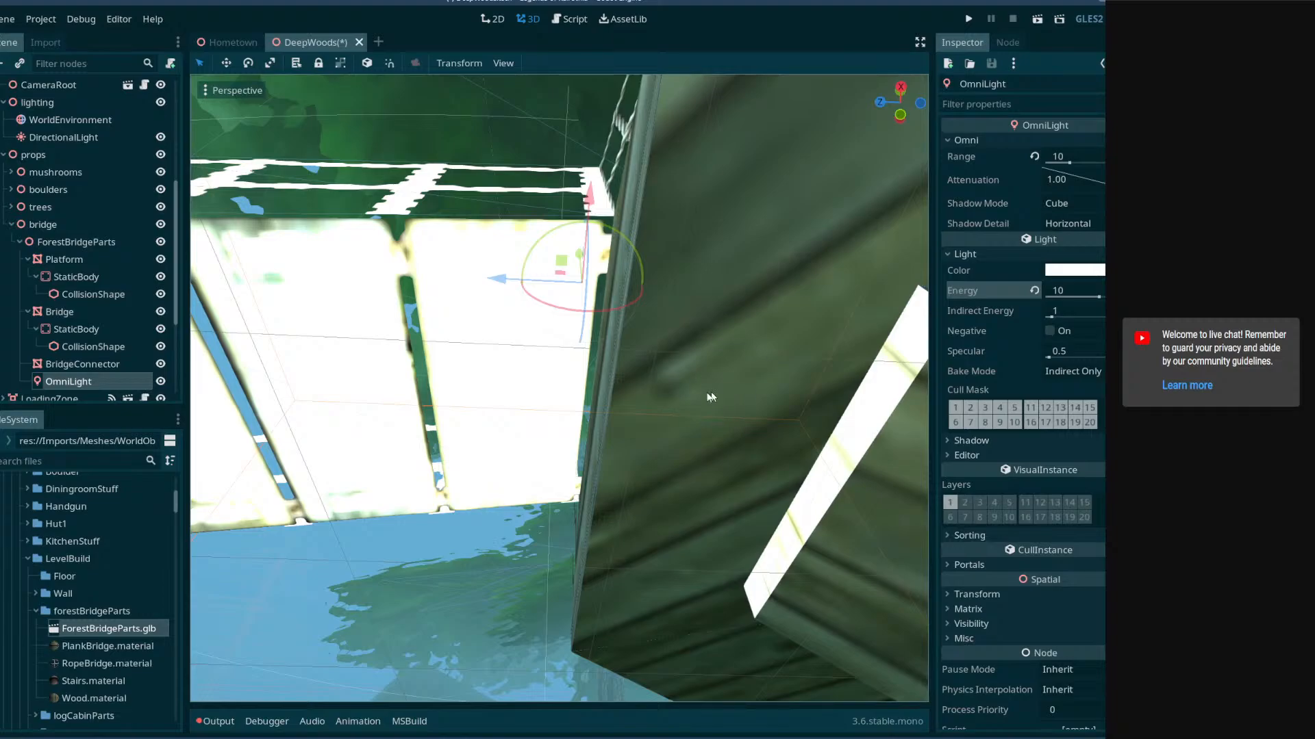
middle_drag(712, 374, 711, 442)
middle_drag(485, 420, 484, 354)
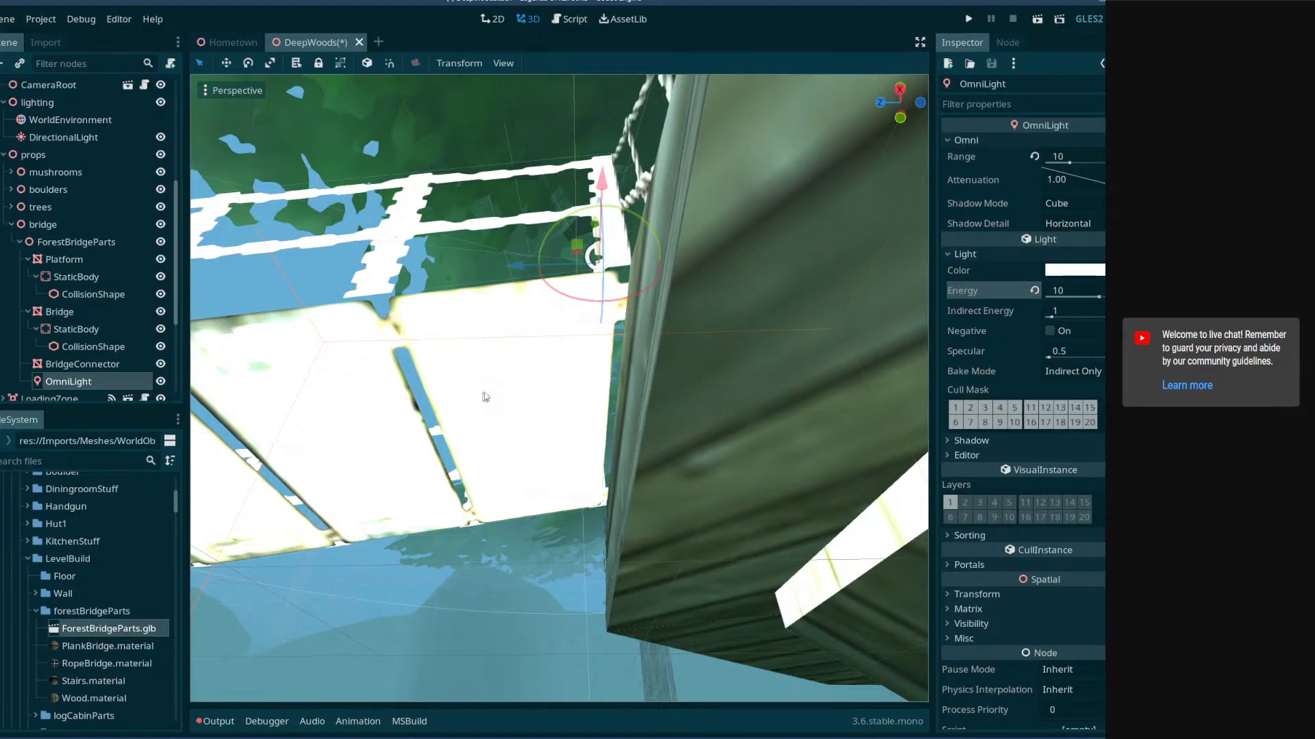
middle_drag(528, 361, 548, 414)
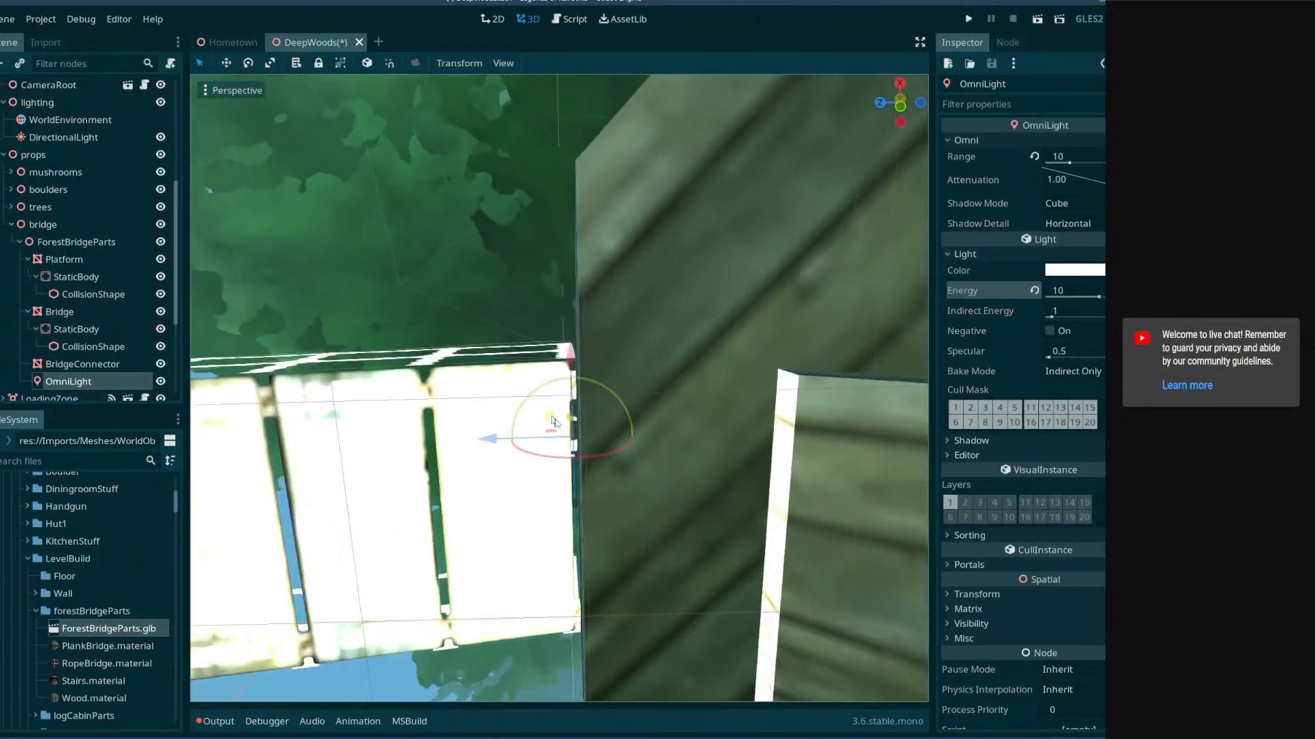
middle_drag(638, 425, 626, 368)
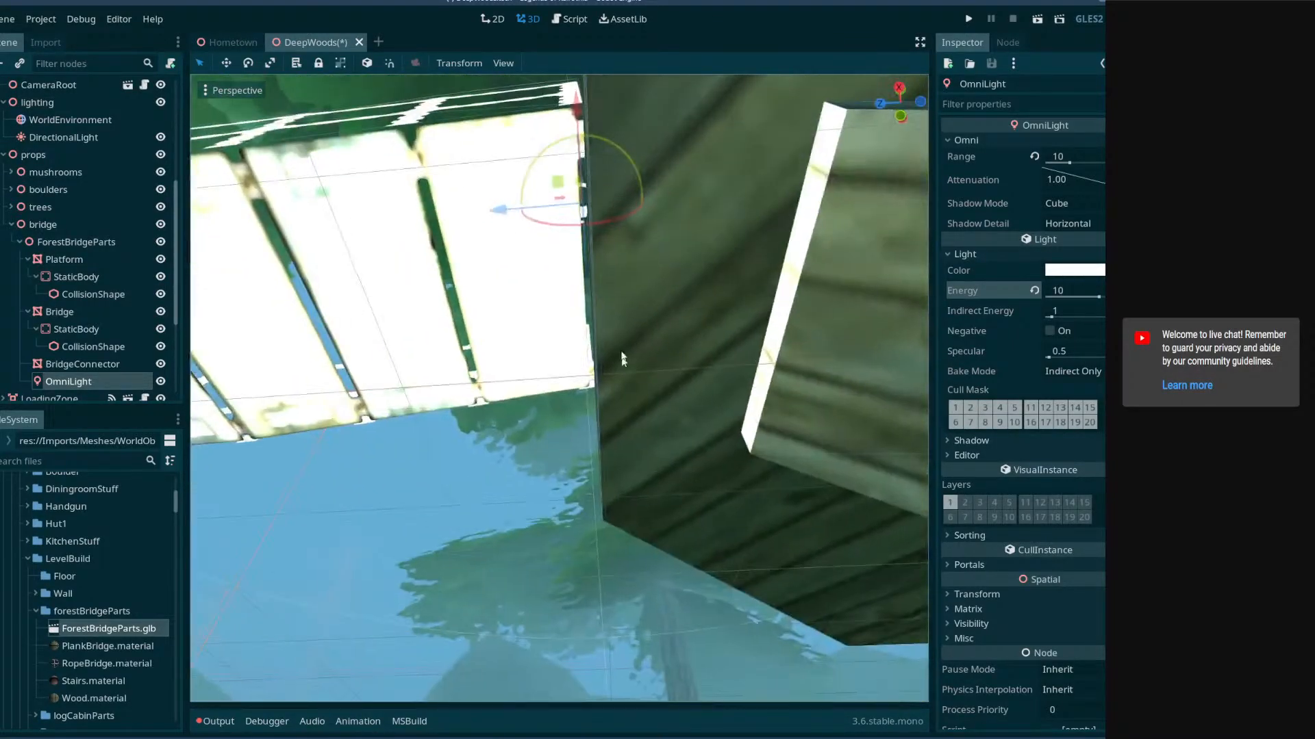
middle_drag(680, 316, 573, 438)
middle_drag(561, 389, 589, 457)
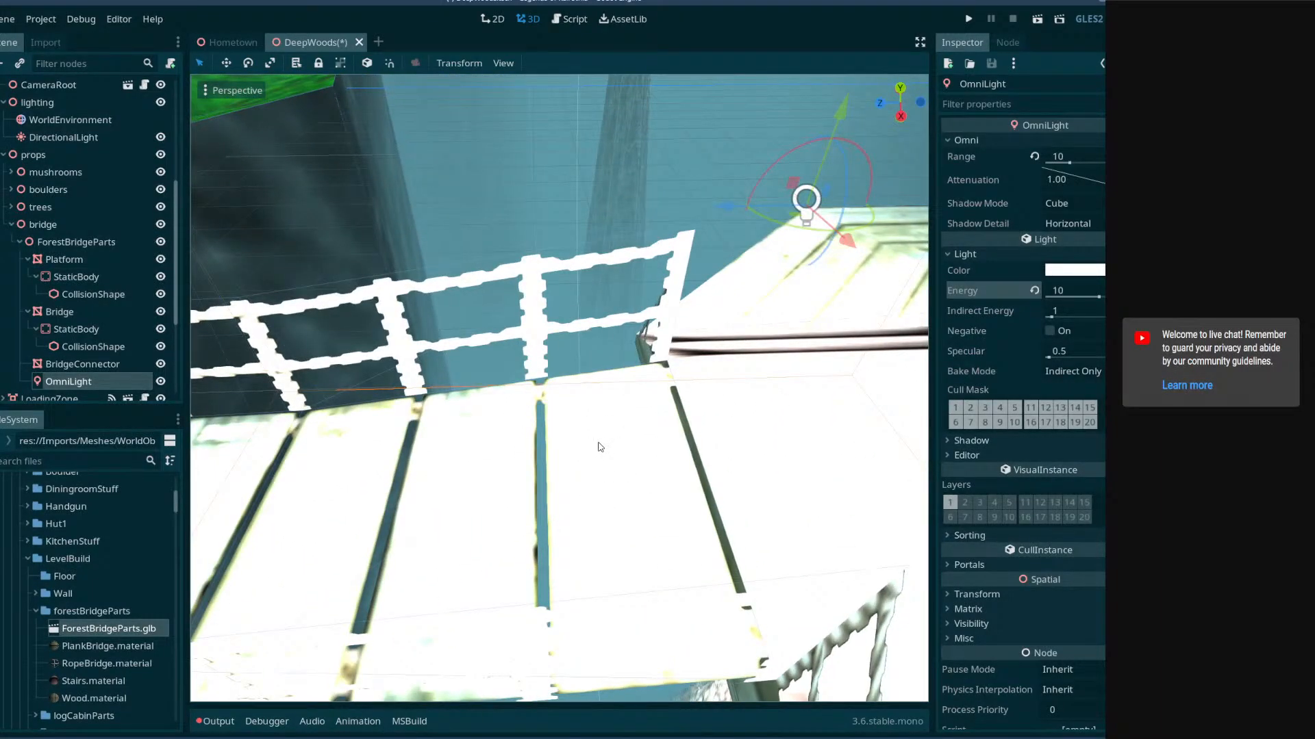
- Switch to Blender, add a Solidify modifier to the Bridge object and inspect its planks and ropes
key(alt+Tab)
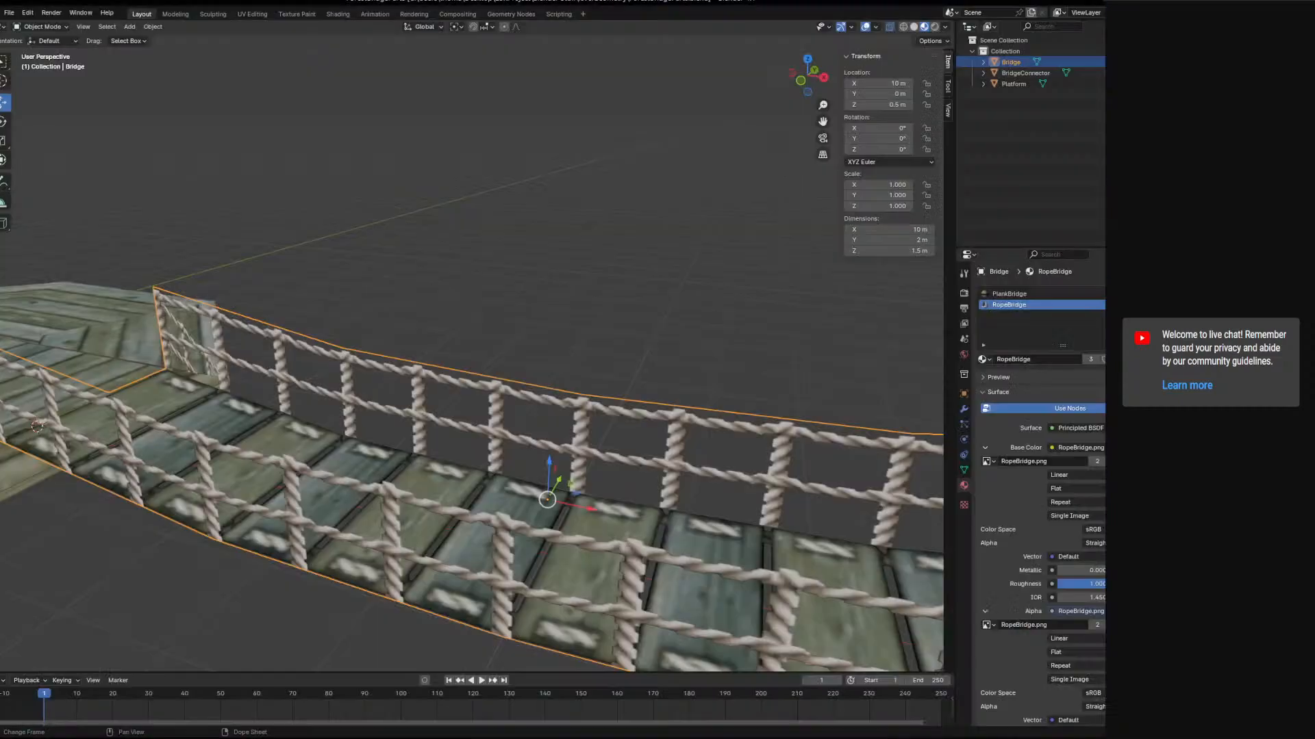
middle_drag(626, 484, 507, 506)
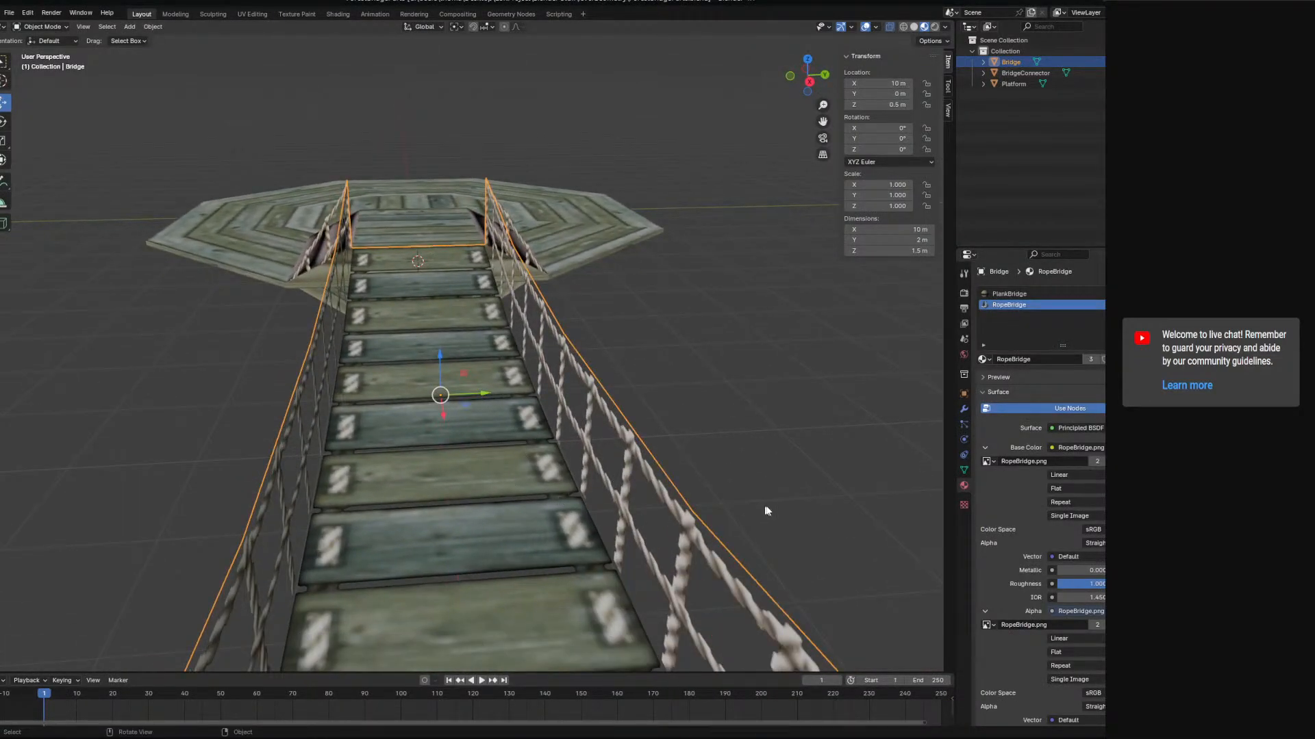
click(963, 409)
click(963, 395)
click(964, 411)
click(1046, 289)
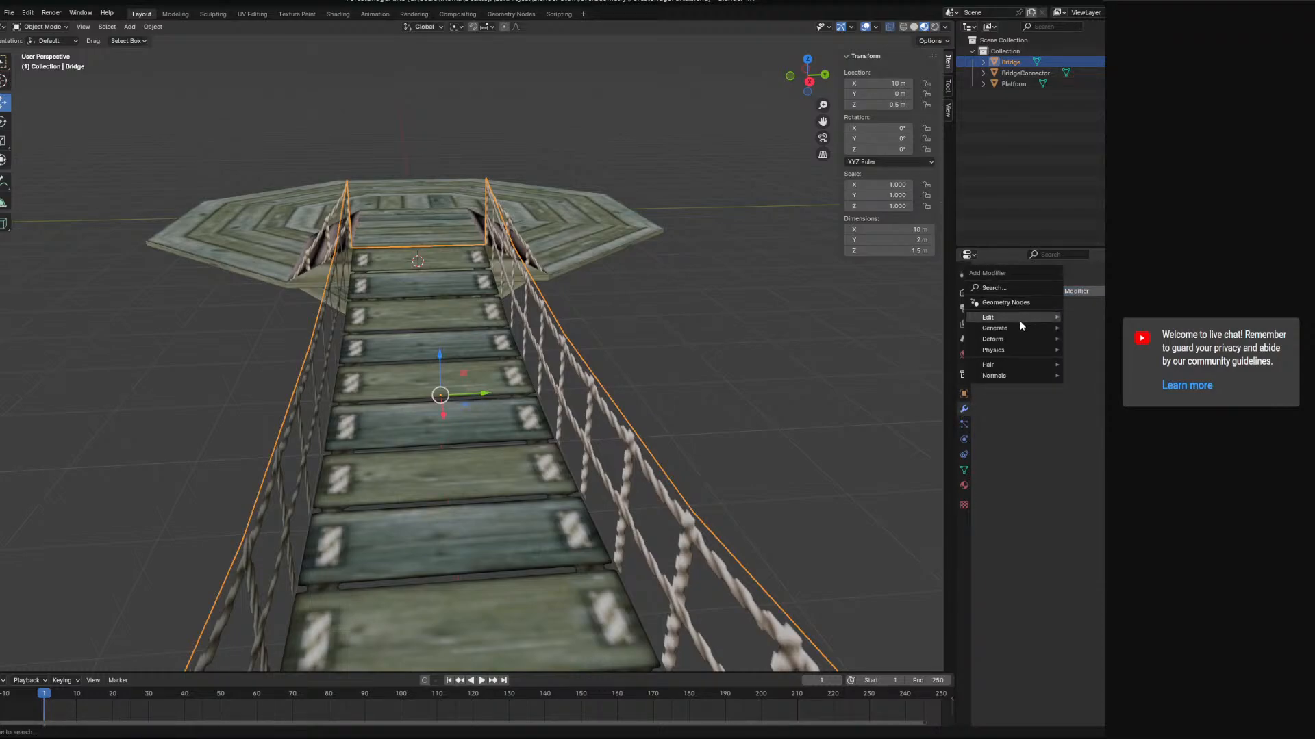
mouse_move(1003, 328)
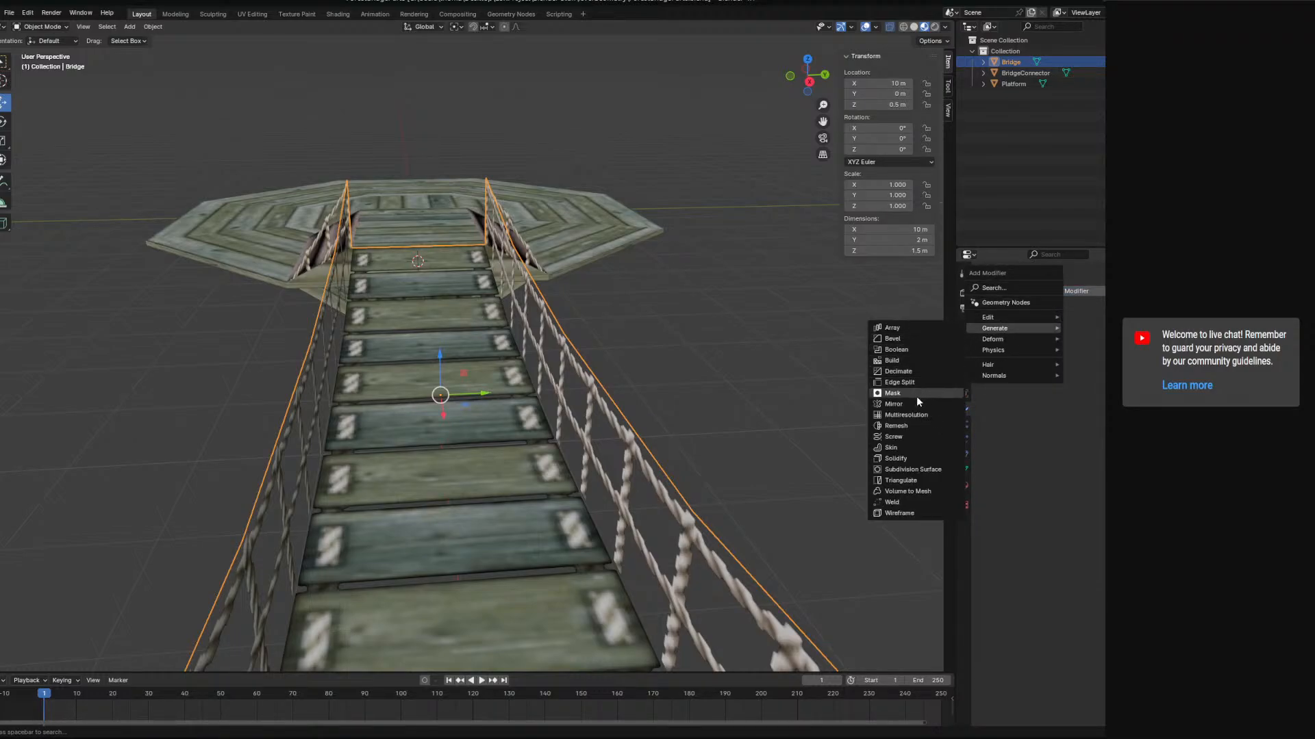
click(893, 458)
middle_drag(890, 457, 714, 487)
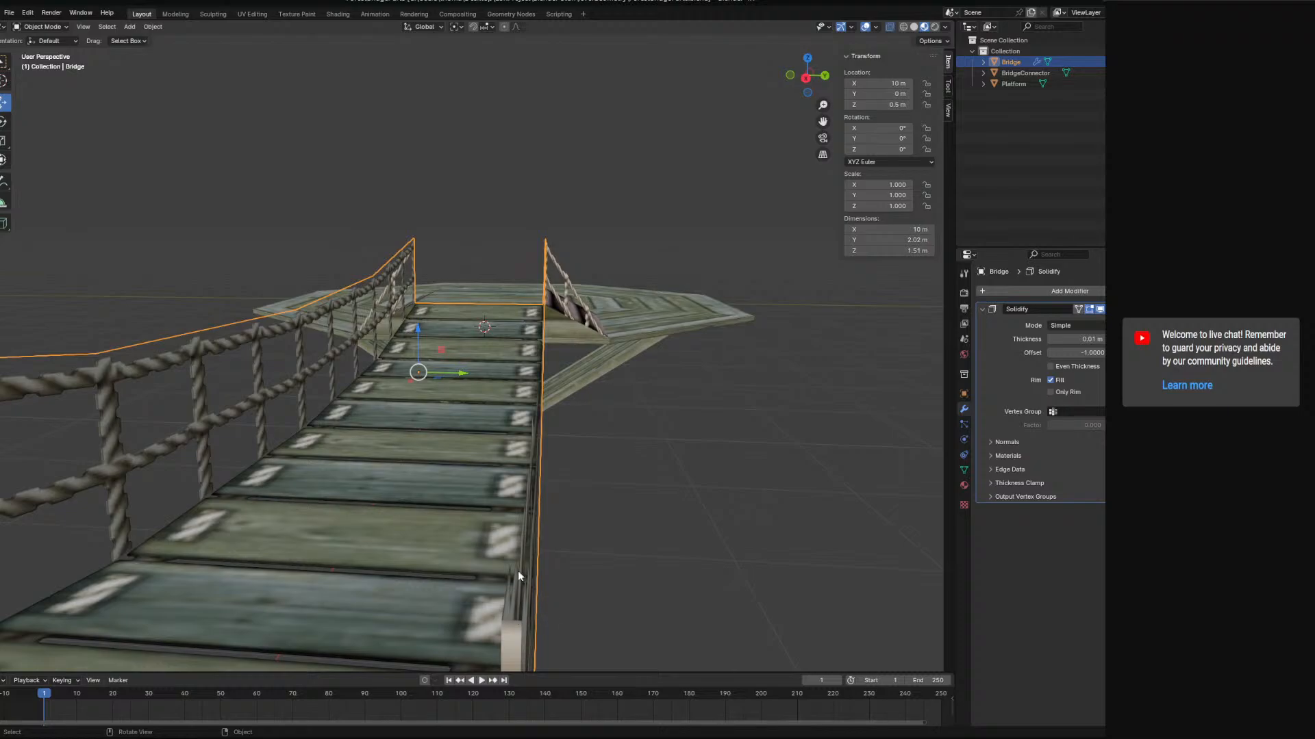
middle_drag(544, 575, 461, 420)
- Select all bridge parts and export them as glTF 2.0
key(a)
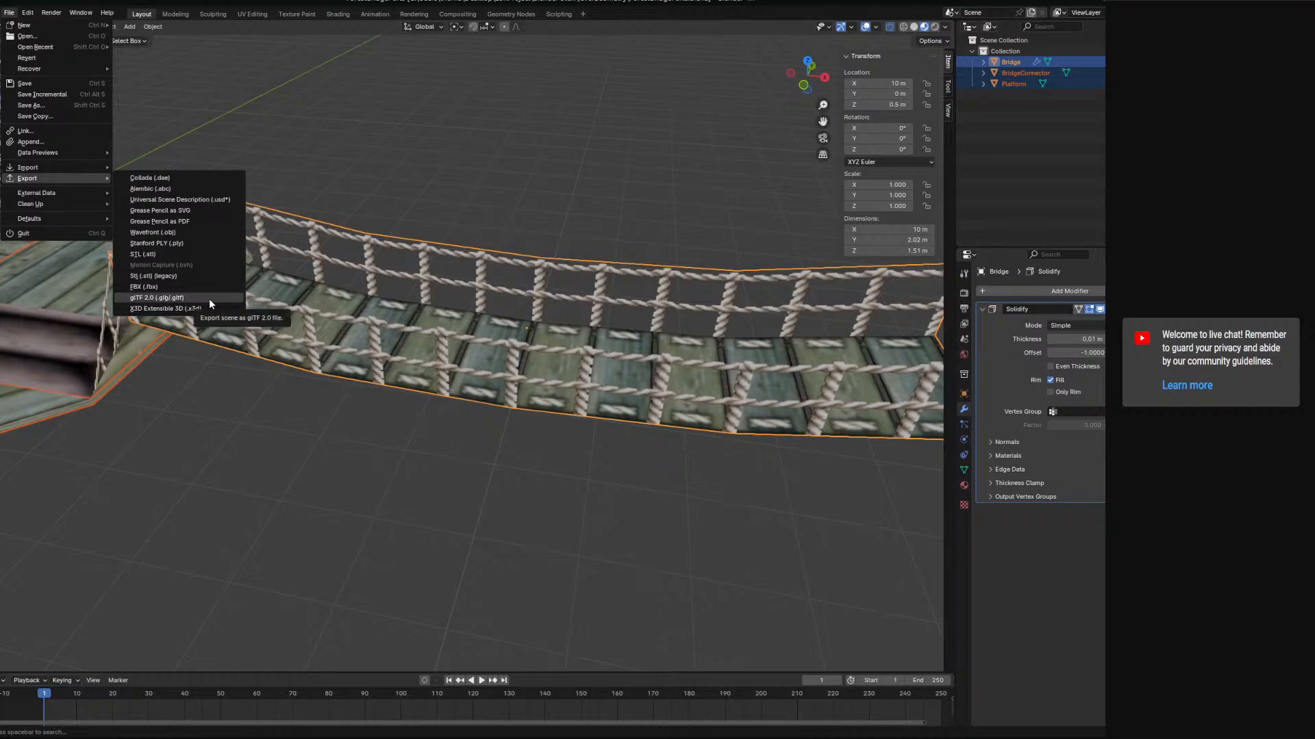
click(209, 299)
click(751, 500)
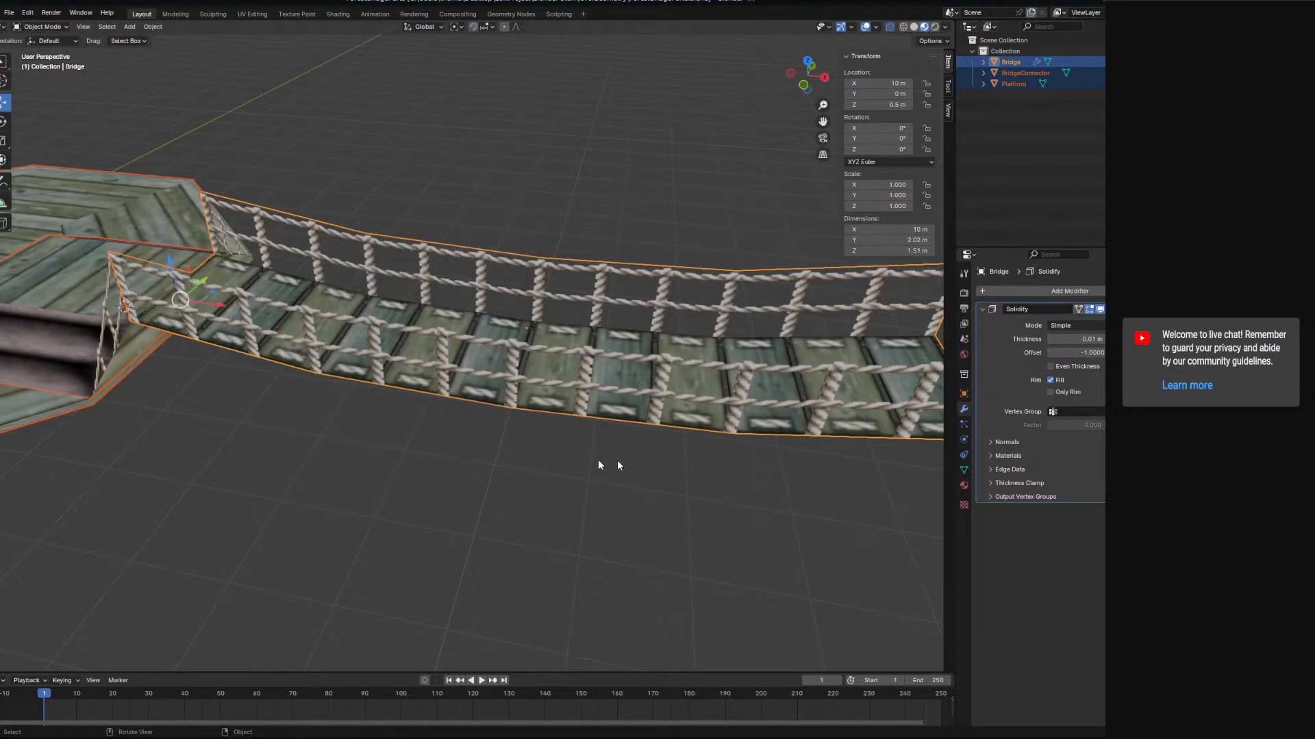
- Switch to Godot and examine the placed bridge's ropes and planks under the strong light from several angles
click(473, 738)
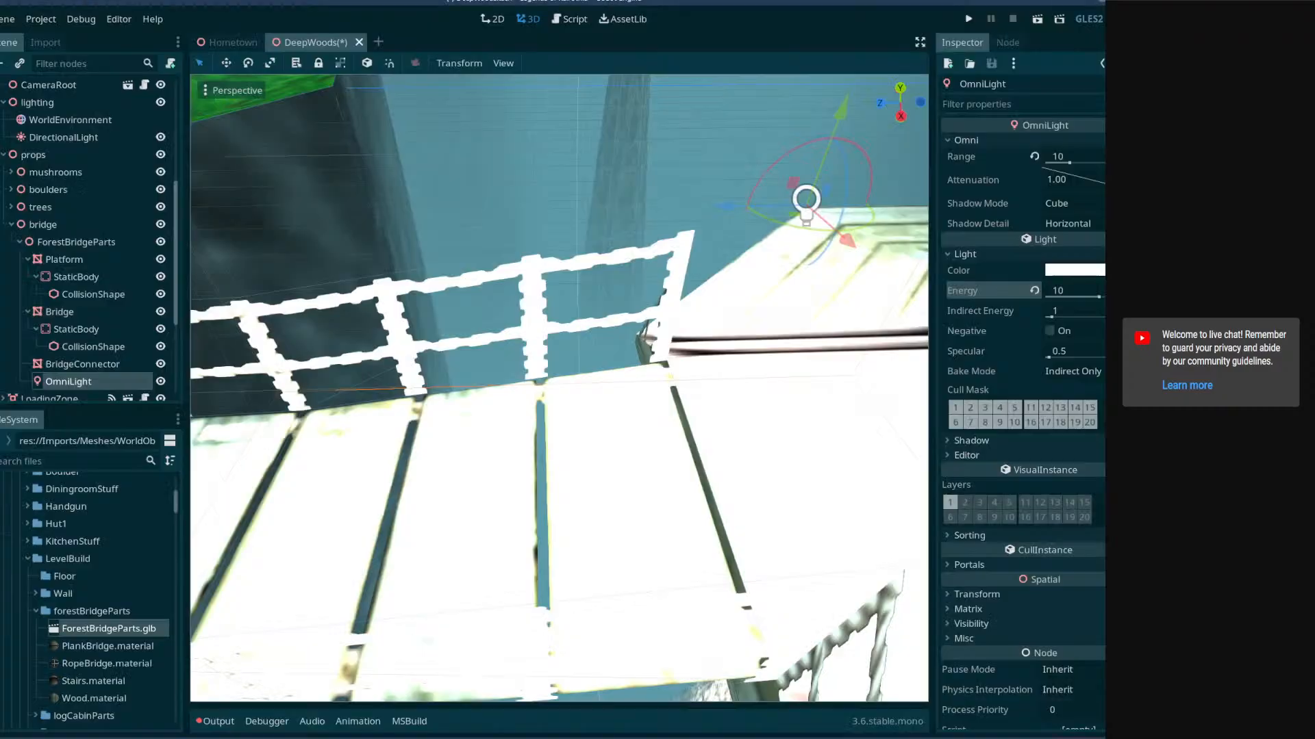
scroll(579, 438, up, 5)
mouse_move(579, 391)
middle_down()
mouse_move(581, 267)
mouse_move(596, 336)
mouse_move(637, 397)
mouse_move(589, 386)
middle_up()
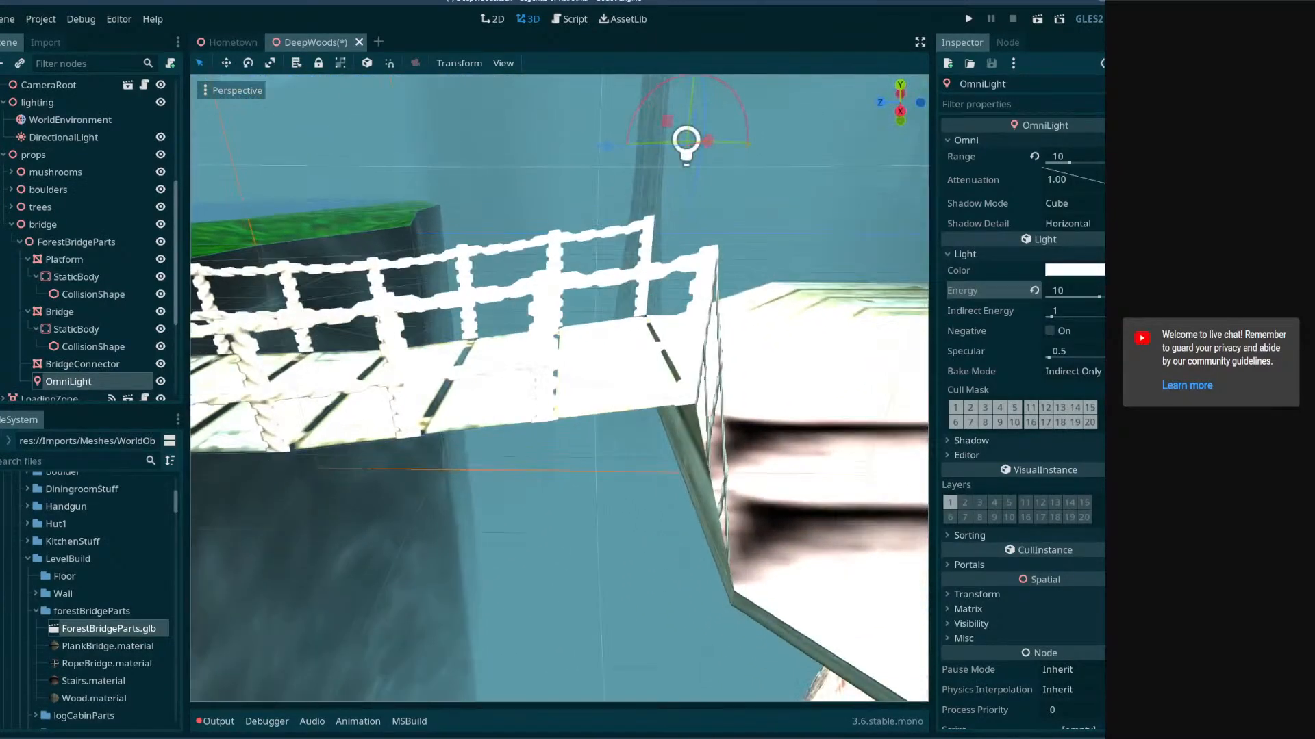
click(604, 363)
right_drag(786, 275, 787, 308)
key(w)
key(s)
key(s)
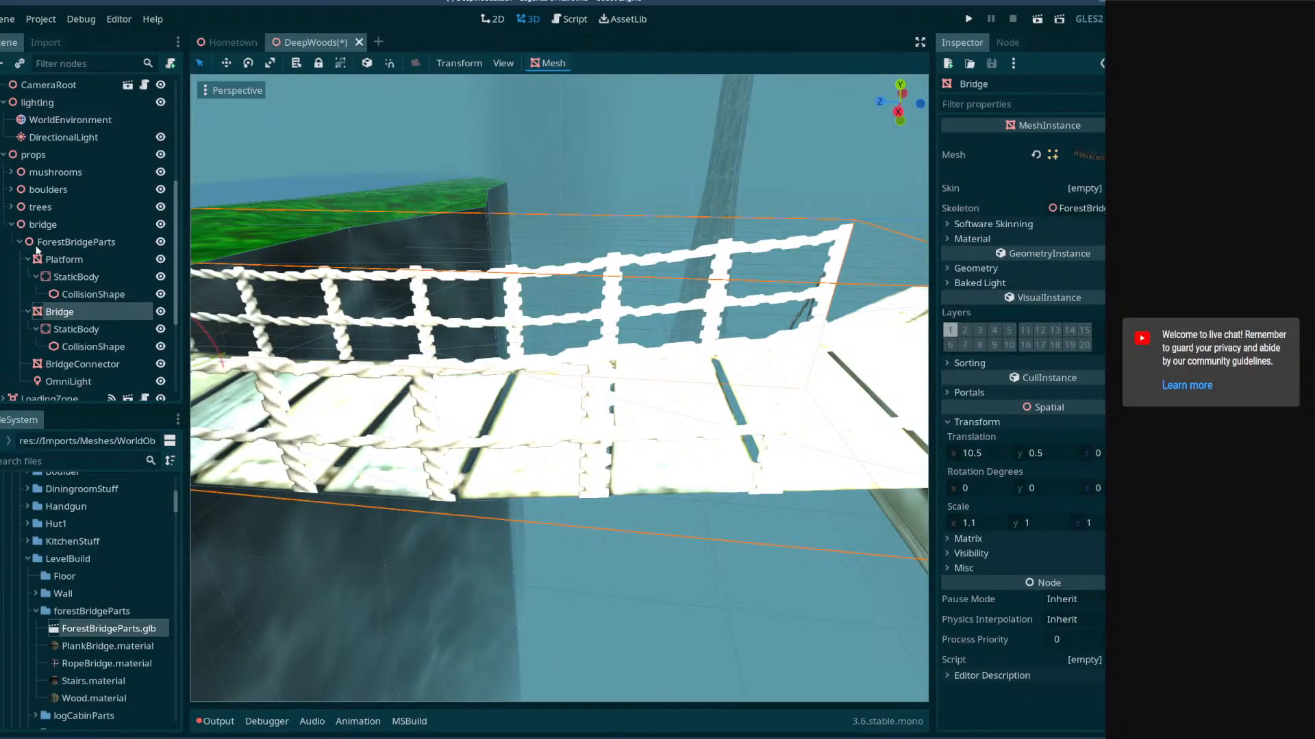
- Hide the old ForestBridgeParts node and add an instance of ForestBridgeParts.glb under the bridge node
click(161, 243)
drag(120, 627, 55, 224)
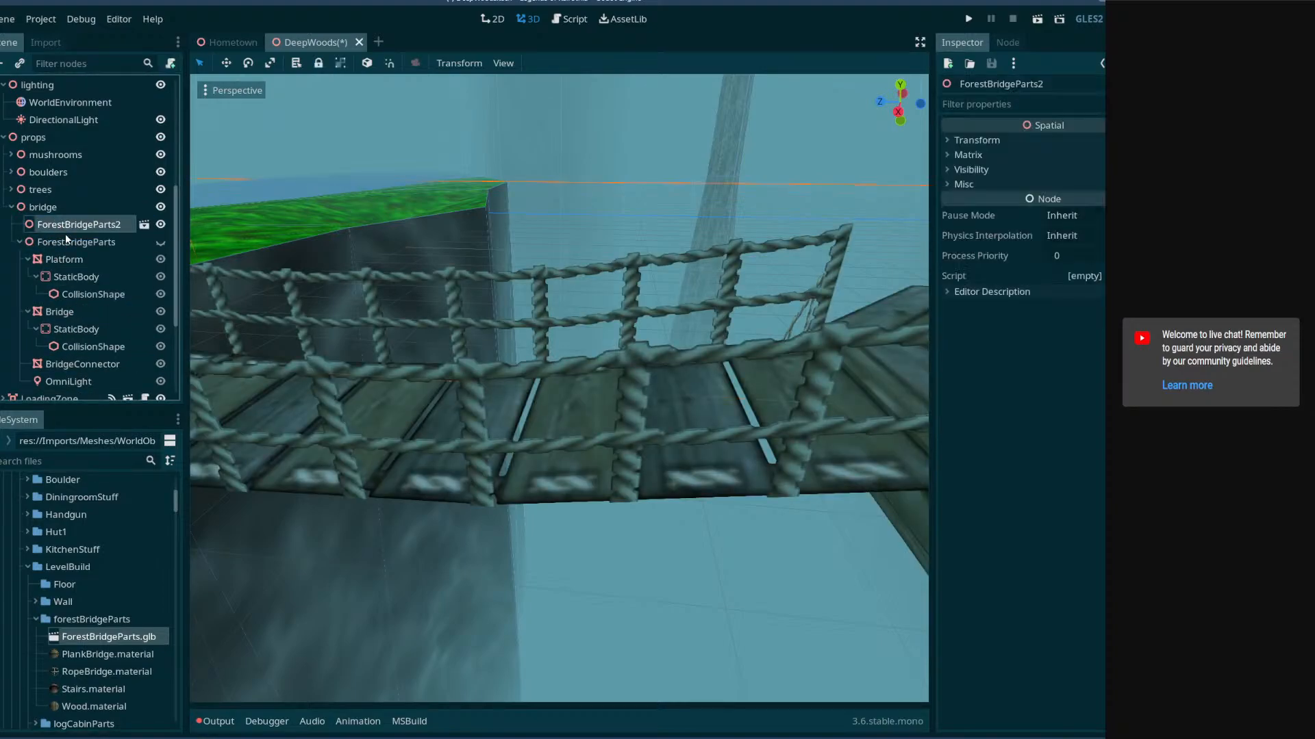
right_drag(229, 370, 301, 373)
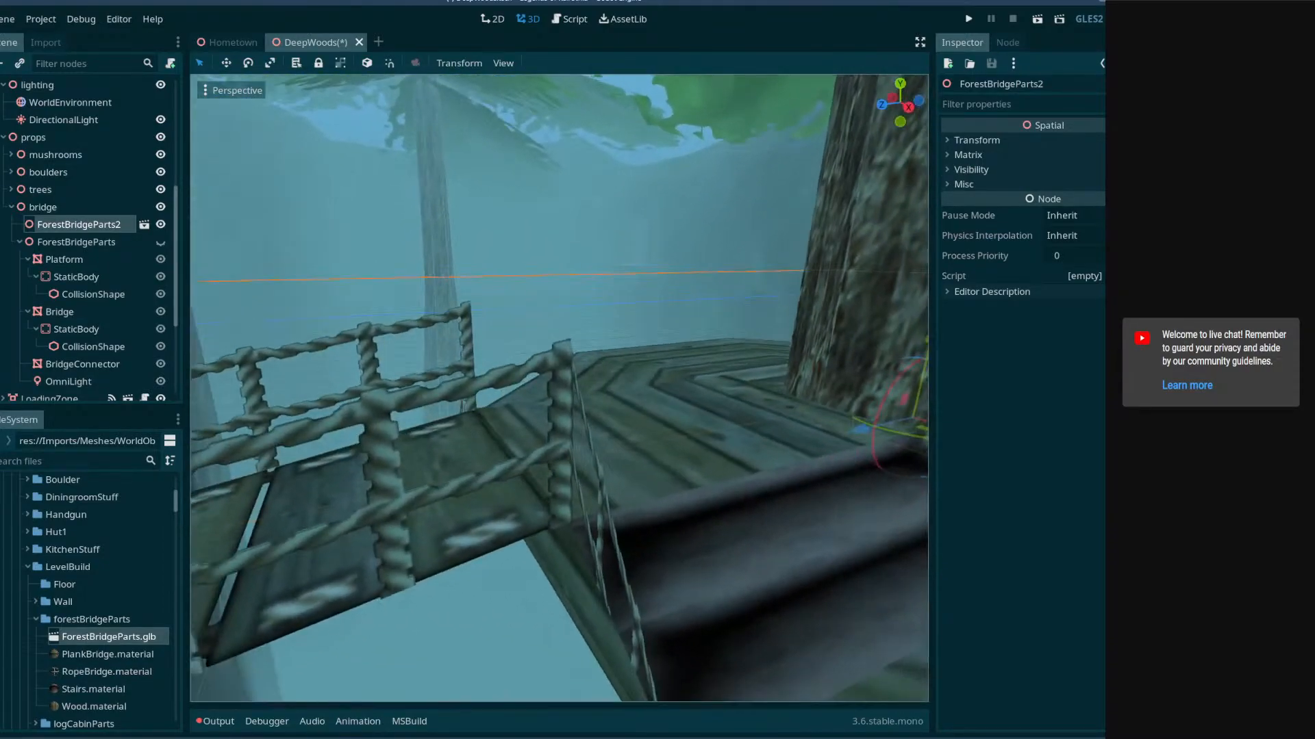
- Reparent the OmniLight to ForestBridgeParts2 and inspect the lit ropes and platform
drag(37, 389, 67, 350)
drag(69, 226, 69, 223)
right_drag(356, 308, 623, 218)
- Delete the OmniLight and the old ForestBridgeParts node with its children
click(590, 110)
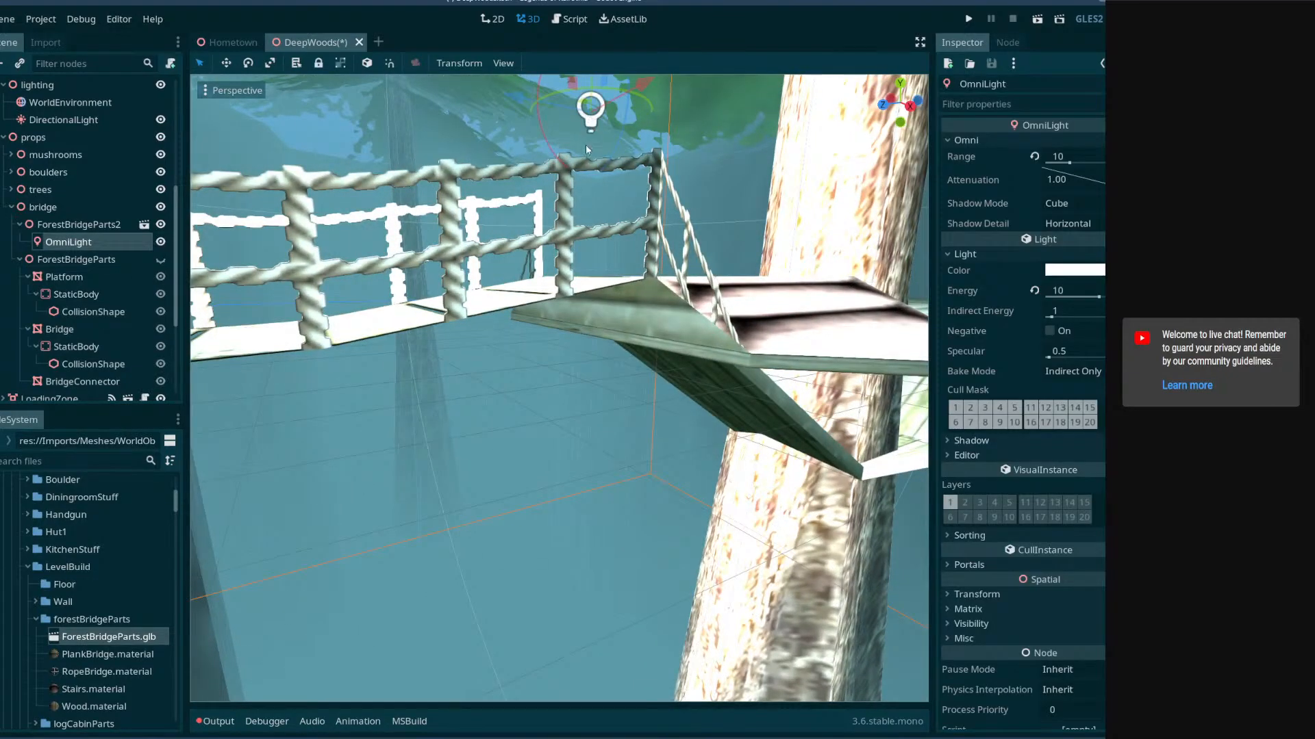
key(Delete)
click(537, 382)
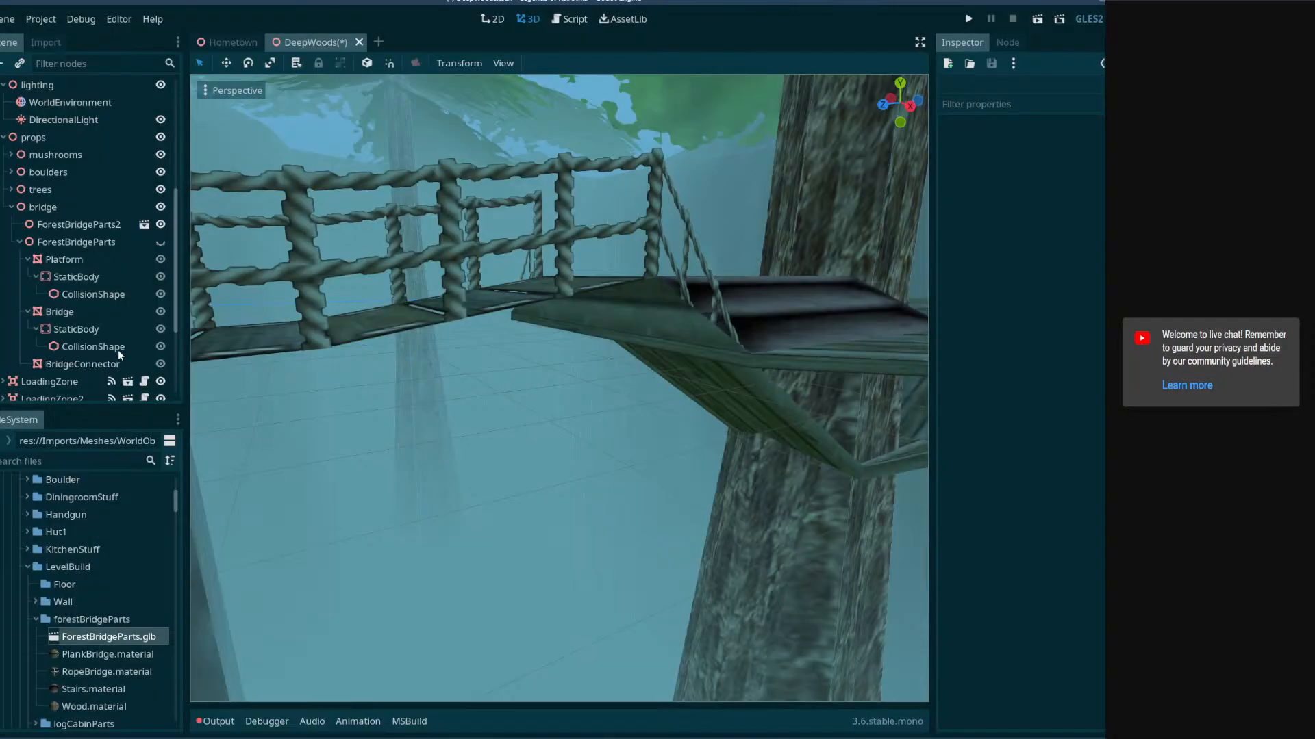
click(76, 242)
key(Delete)
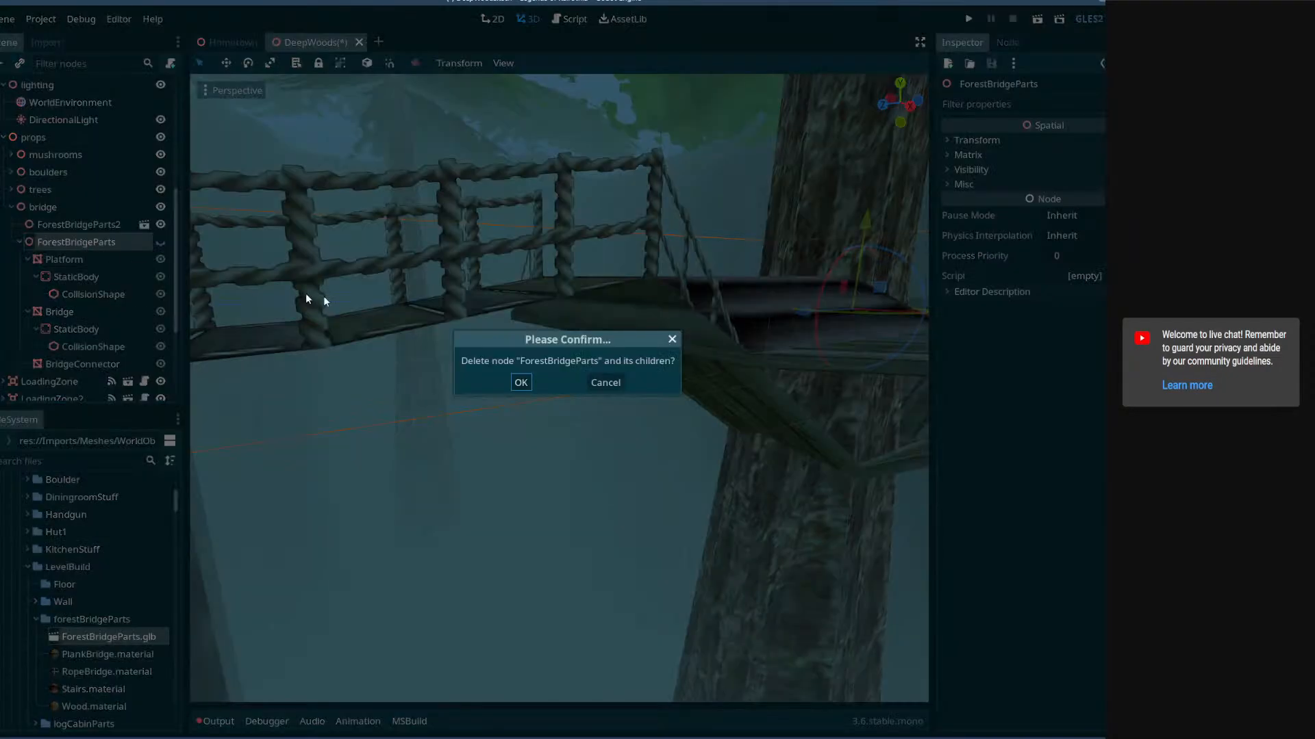
click(534, 381)
- Rename ForestBridgeParts2 to ForestBridgeParts and make the instance local
click(117, 229)
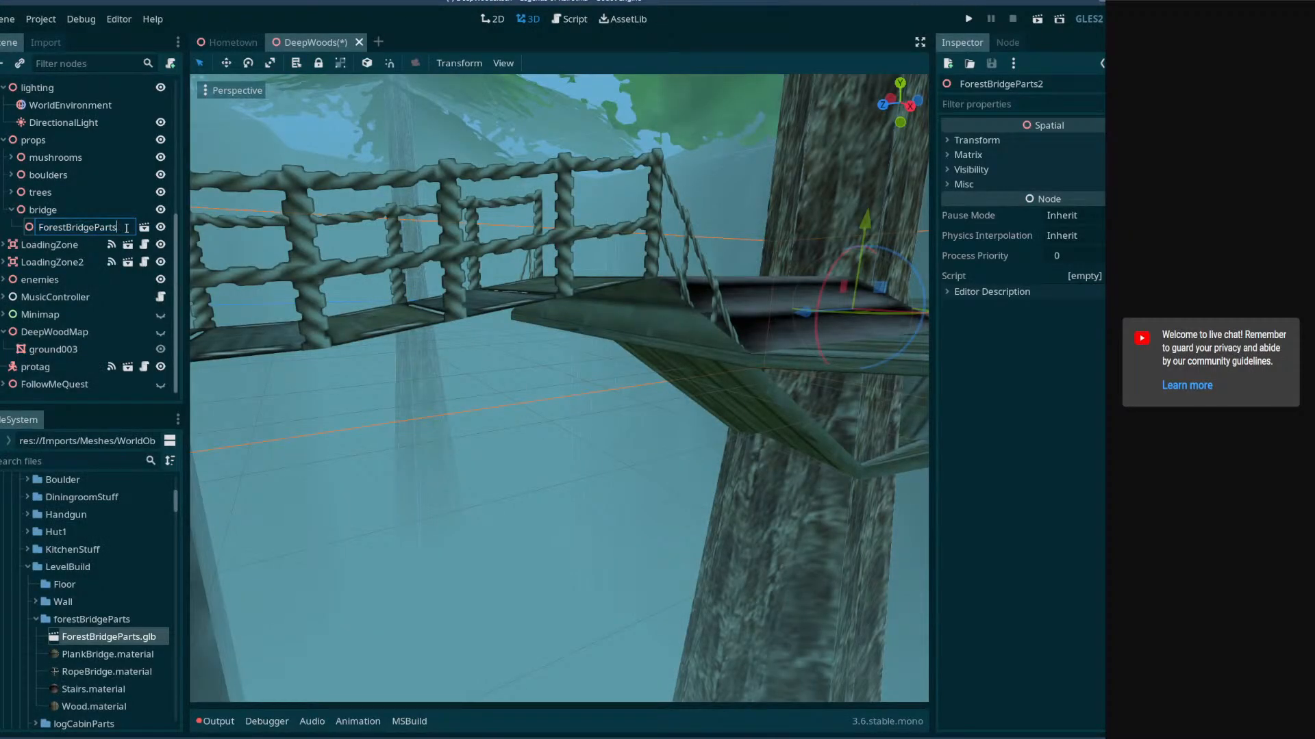
right_click(102, 228)
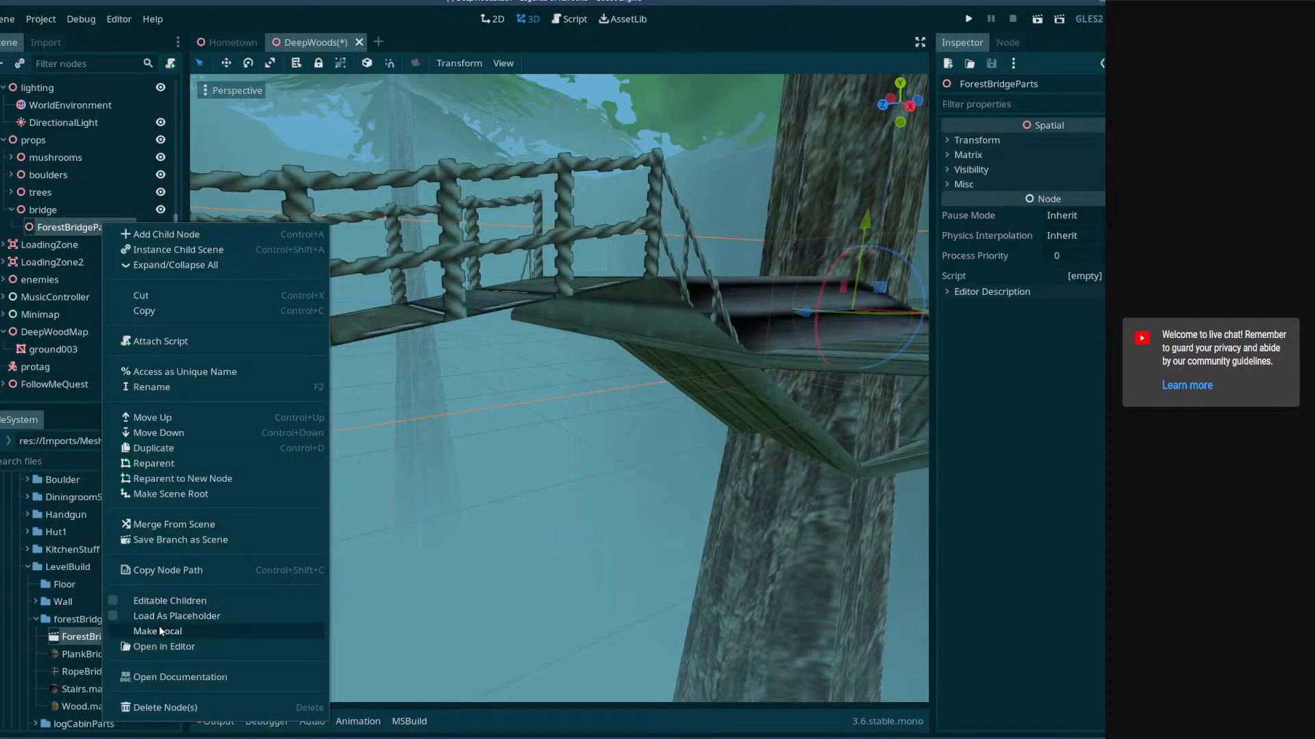
click(273, 631)
- Create a static body with a collision shape for both the Platform and Bridge meshes
key(Down)
click(551, 63)
click(554, 82)
key(Down)
key(Down)
key(Down)
click(551, 63)
click(552, 82)
scroll(423, 308, up, 5)
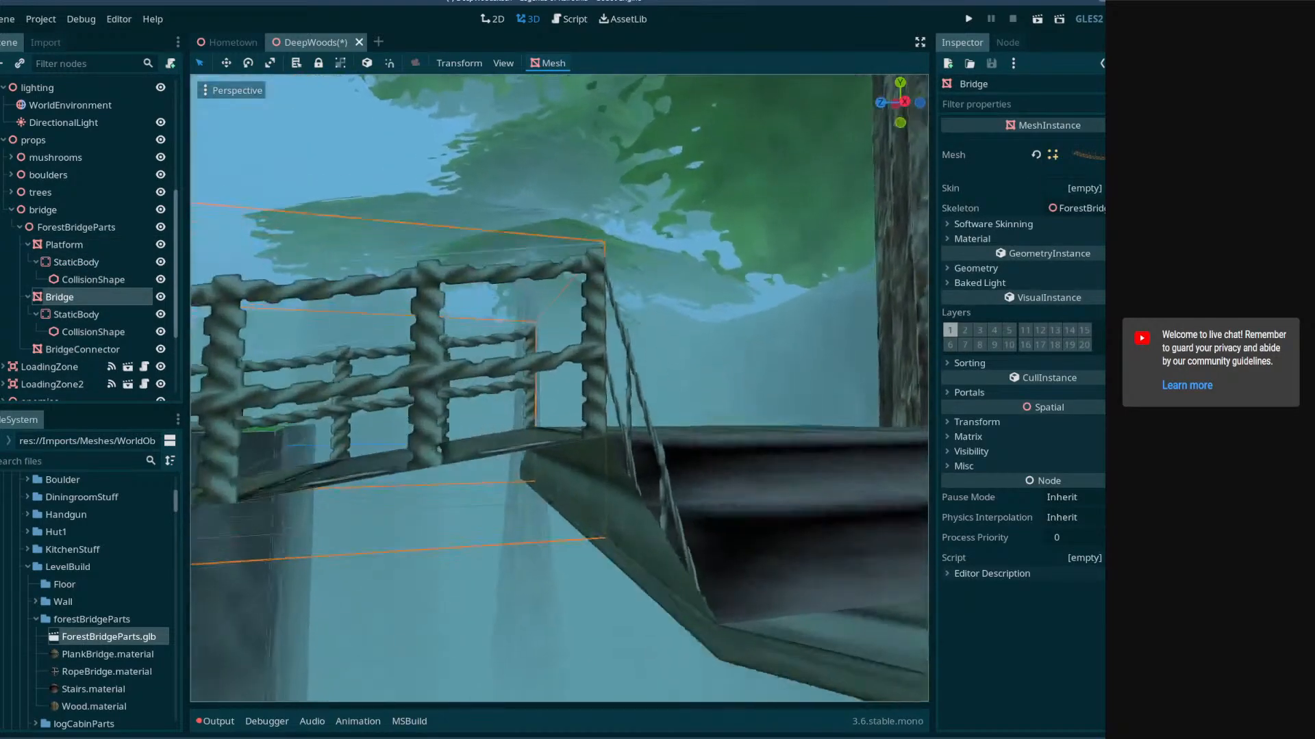
- Select the BridgeConnector and examine its rope sides where they meet the bridge and platform
click(706, 259)
mouse_move(596, 174)
right_down()
mouse_move(548, 154)
mouse_move(595, 160)
right_up()
right_drag(613, 301, 614, 384)
mouse_move(574, 493)
right_down()
mouse_move(606, 479)
mouse_move(574, 493)
right_up()
key(s)
key(w)
key(s)
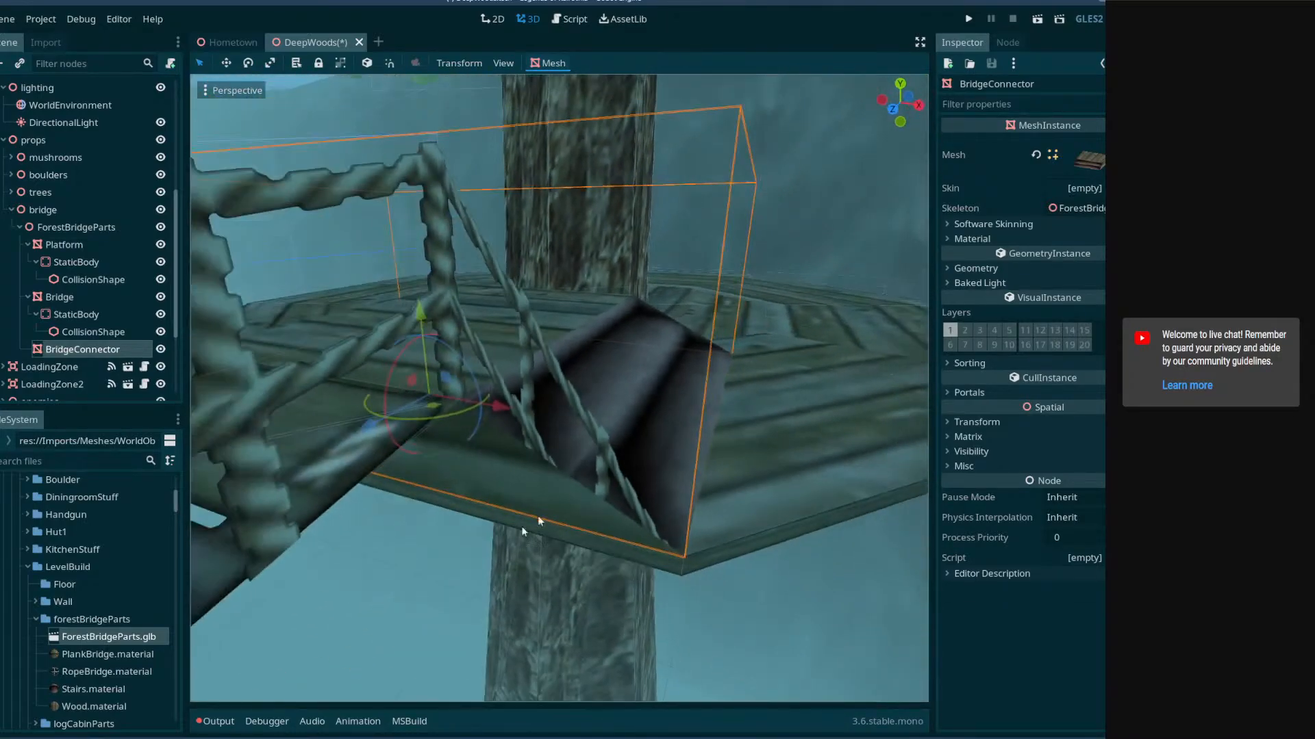
- Switch to Blender and select the BridgeConnector object
key(alt+Tab)
middle_drag(319, 581, 625, 415)
click(624, 414)
- Select both triangular rope faces of the BridgeConnector mesh in Edit Mode
click(42, 26)
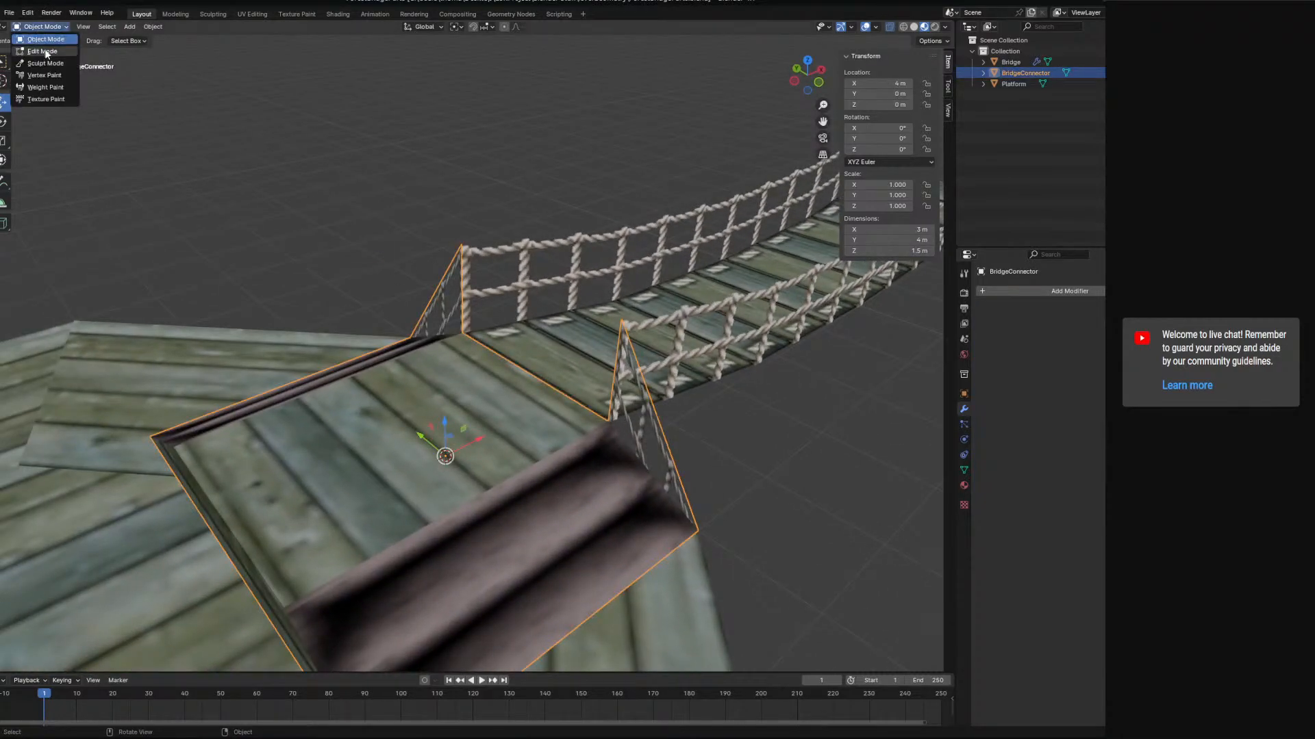
click(41, 39)
click(630, 424)
shift+click(444, 300)
middle_drag(444, 300, 909, 376)
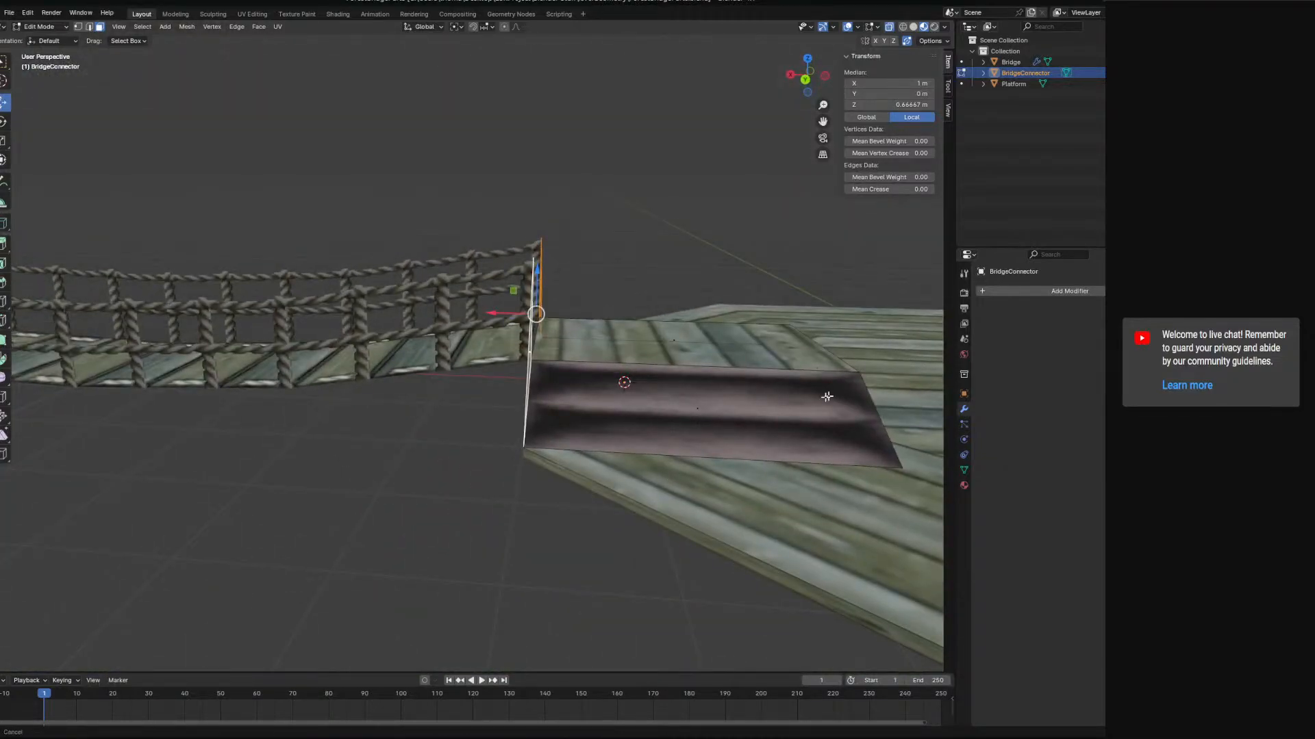
middle_drag(833, 395, 968, 341)
click(998, 297)
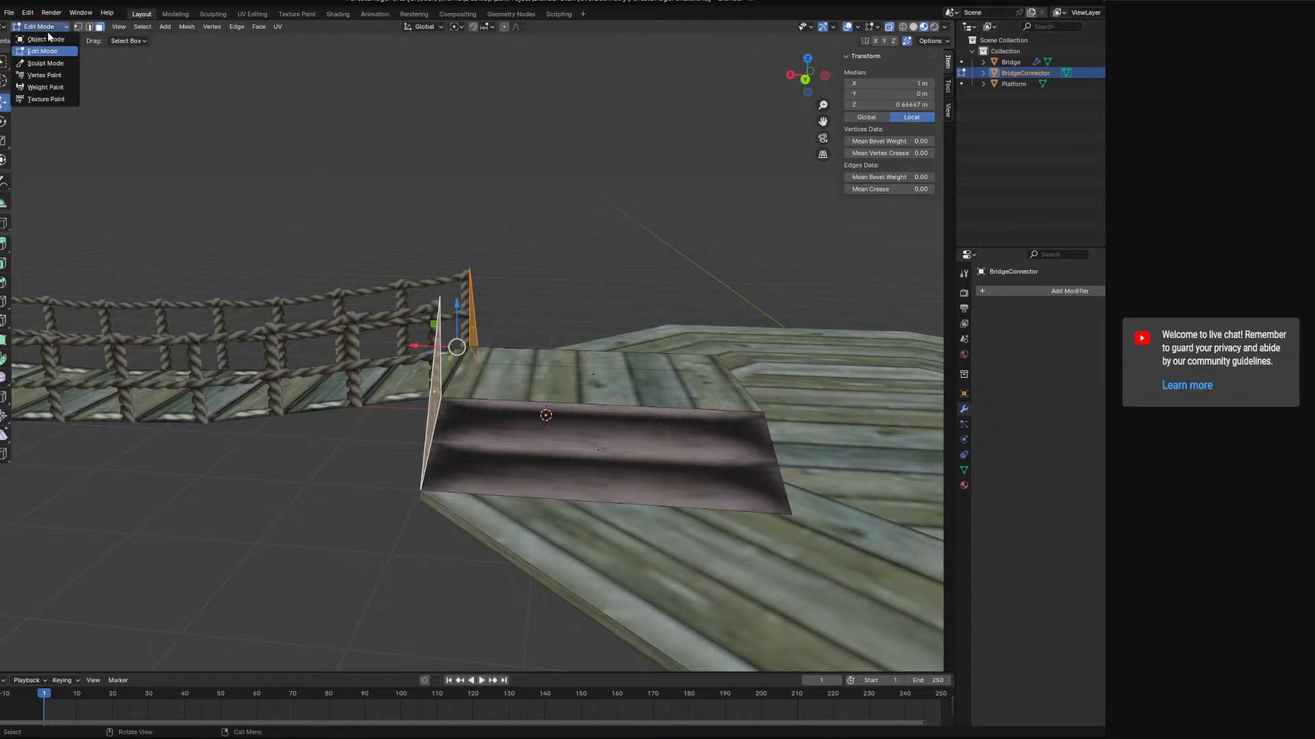
- Return to Object Mode, add a Solidify modifier to the BridgeConnector and inspect its rope sides up close
click(48, 39)
click(1037, 291)
mouse_move(1025, 289)
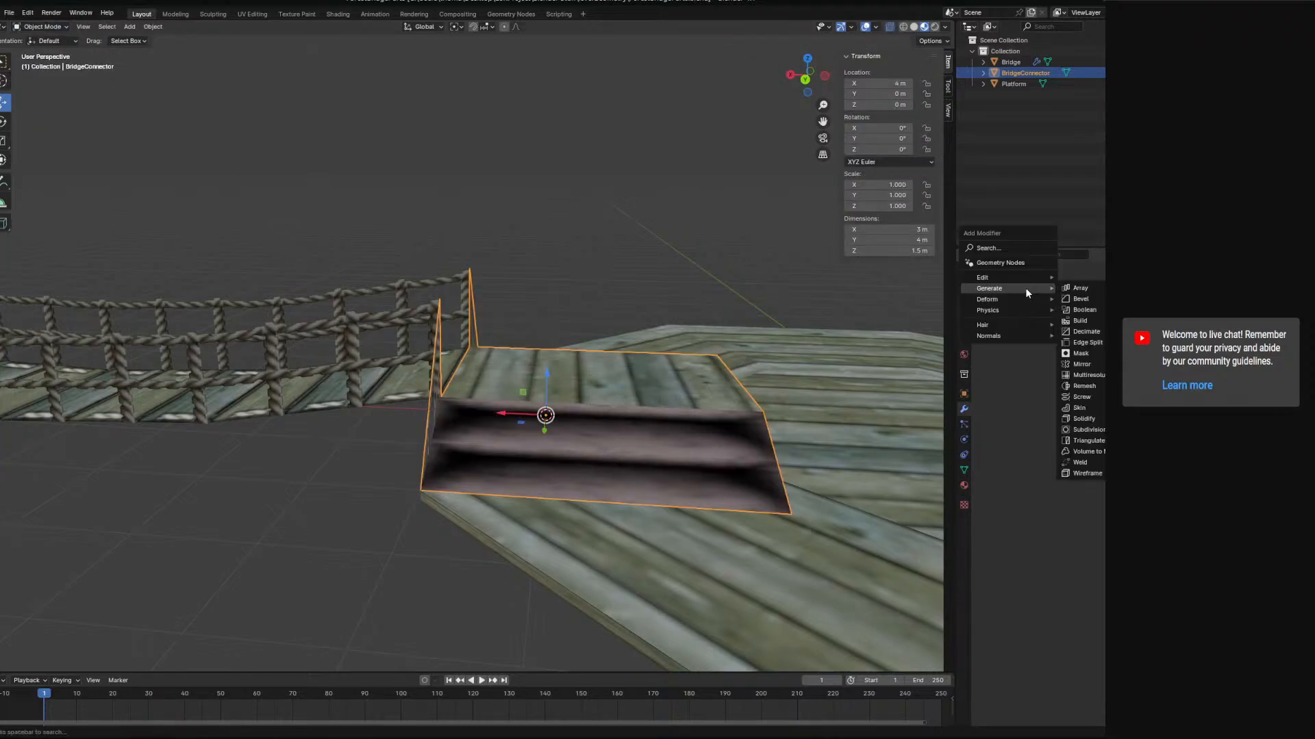
click(1085, 419)
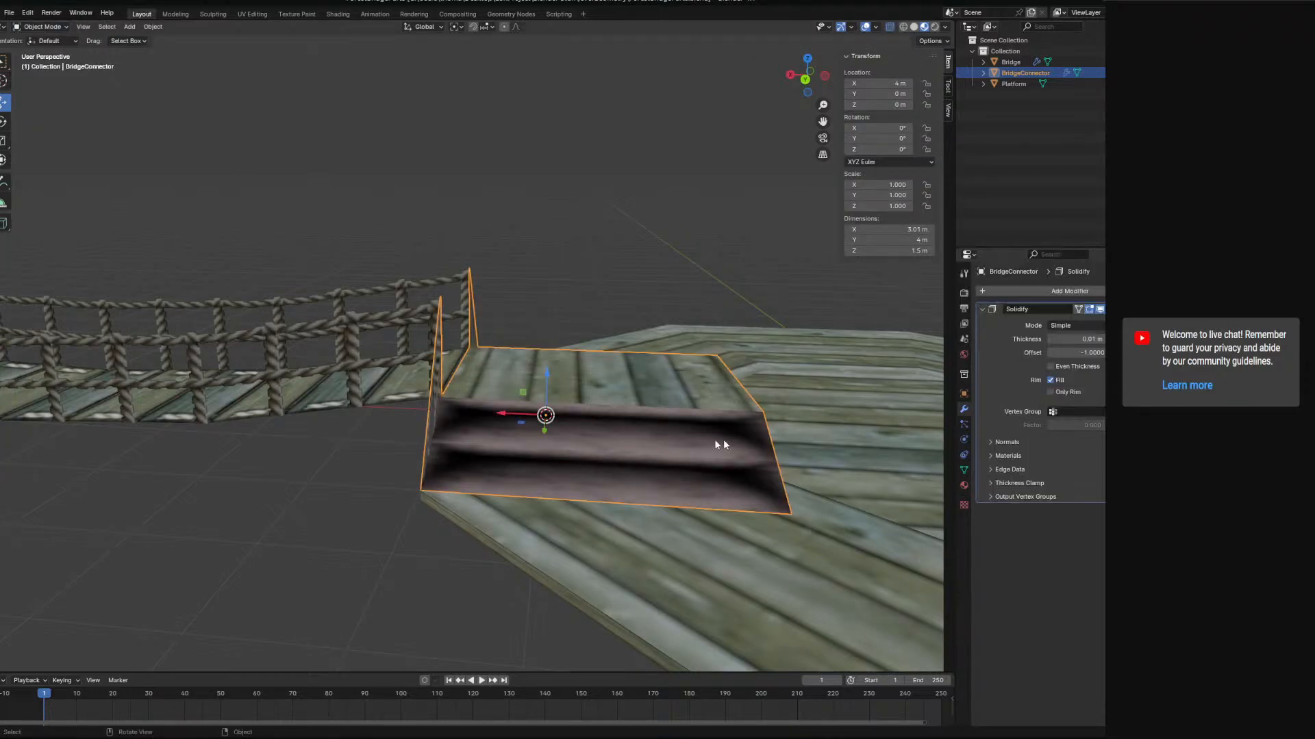
scroll(614, 434, up, 5)
right_click(614, 433)
middle_drag(614, 432, 560, 493)
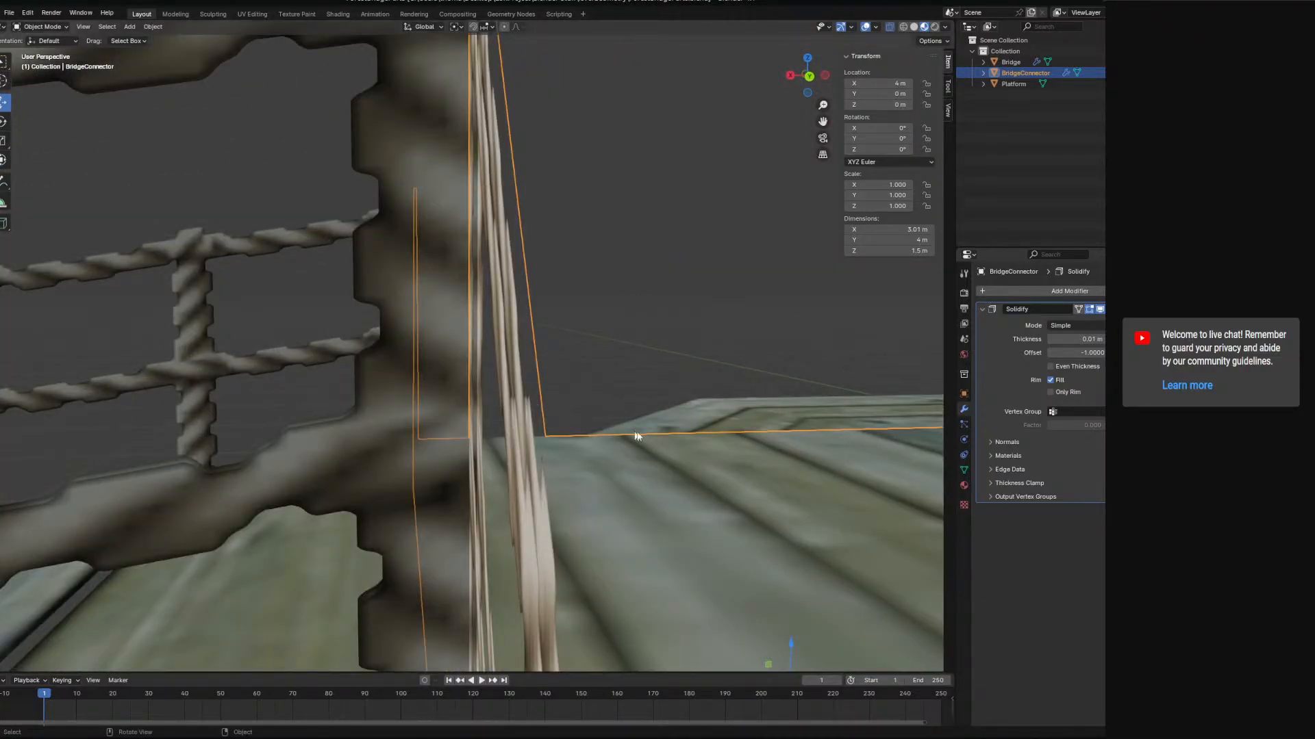
middle_drag(737, 450, 660, 442)
- Compare the BridgeConnector's thickened edges with the Solidify modifier's Even Thickness and rim Fill options on and off
scroll(660, 447, up, 1)
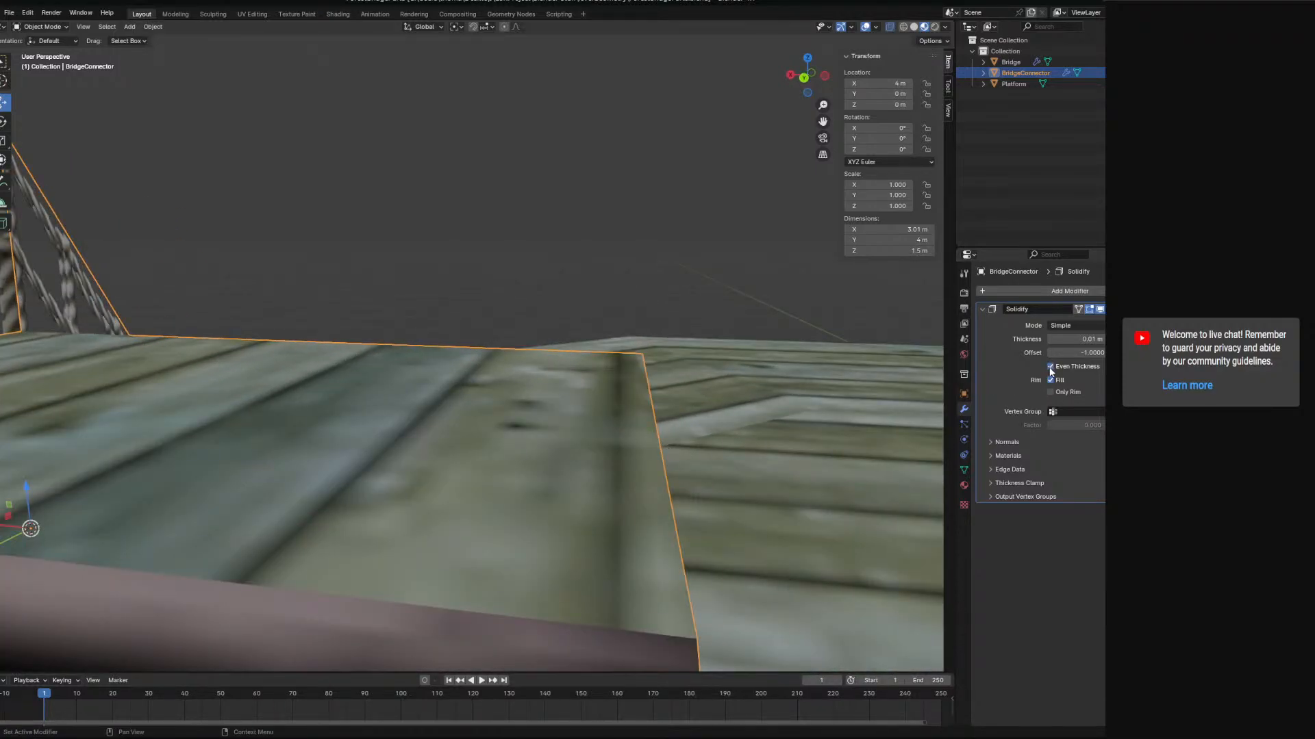
scroll(680, 470, up, 5)
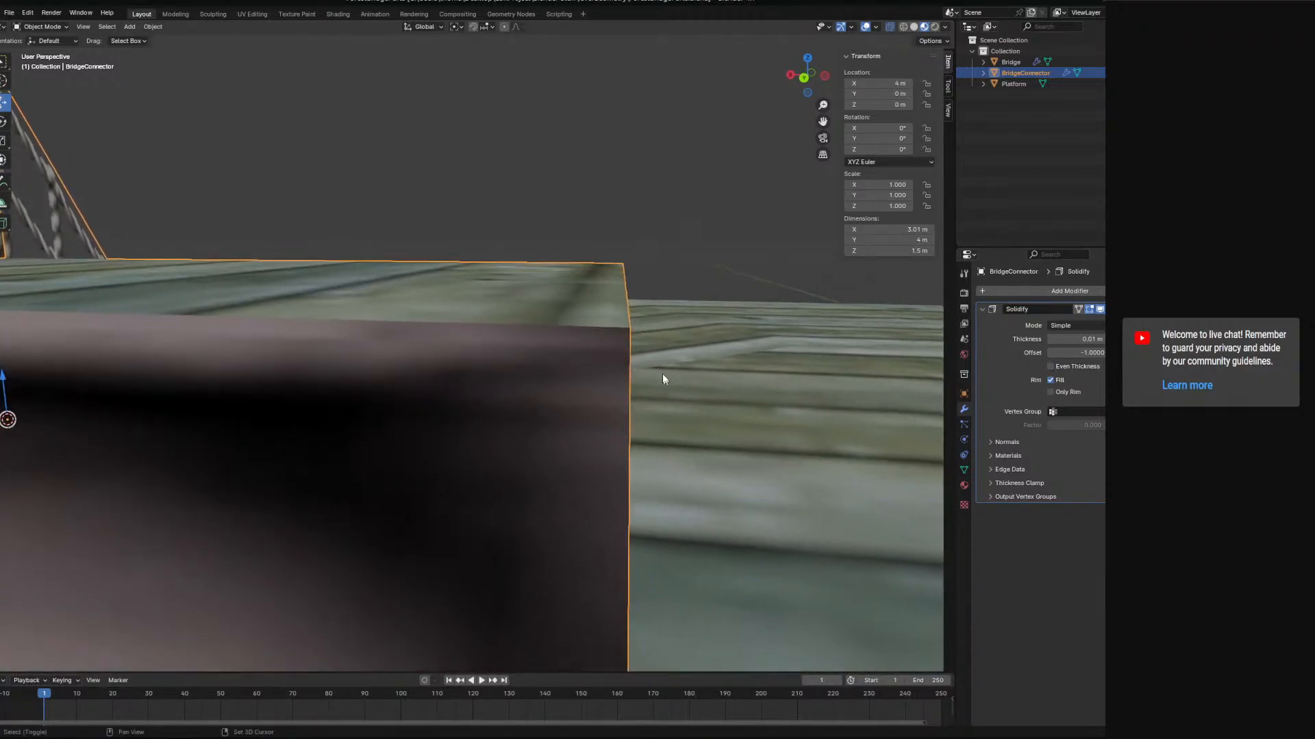
scroll(702, 367, up, 4)
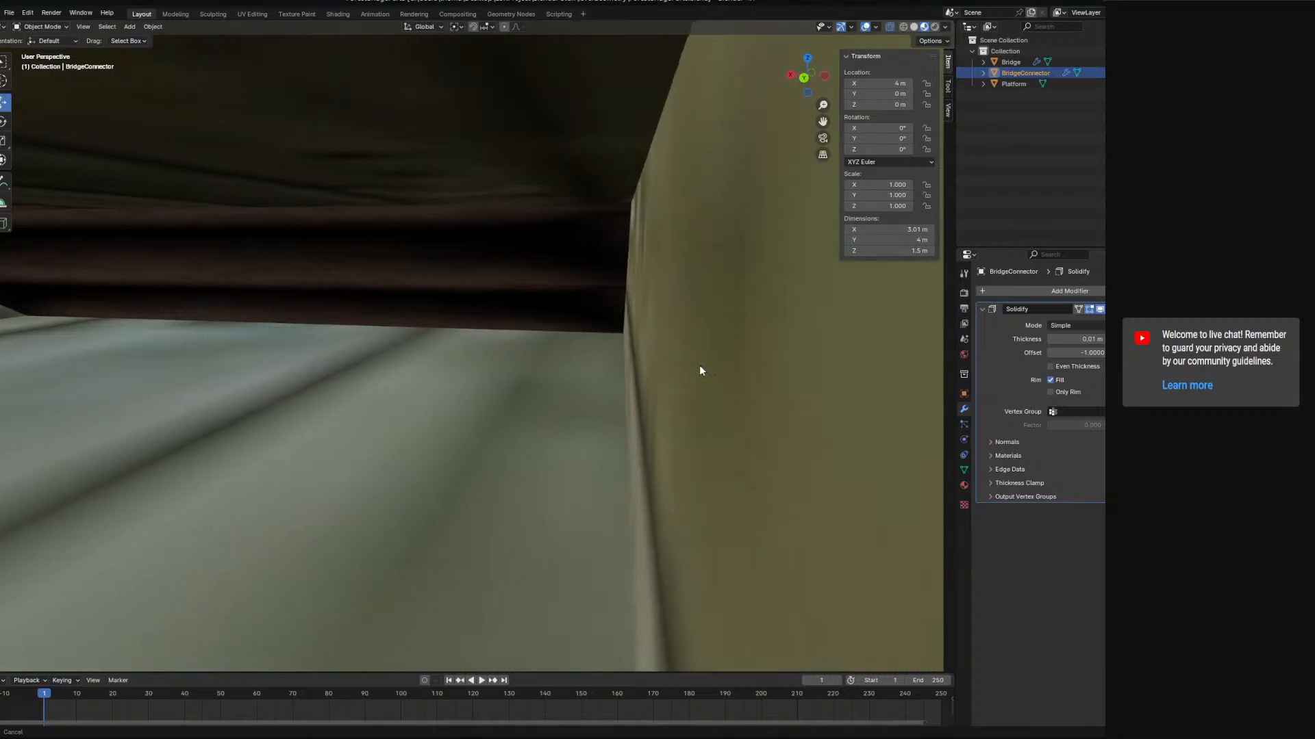
click(1050, 380)
click(1050, 380)
click(1051, 380)
click(1050, 380)
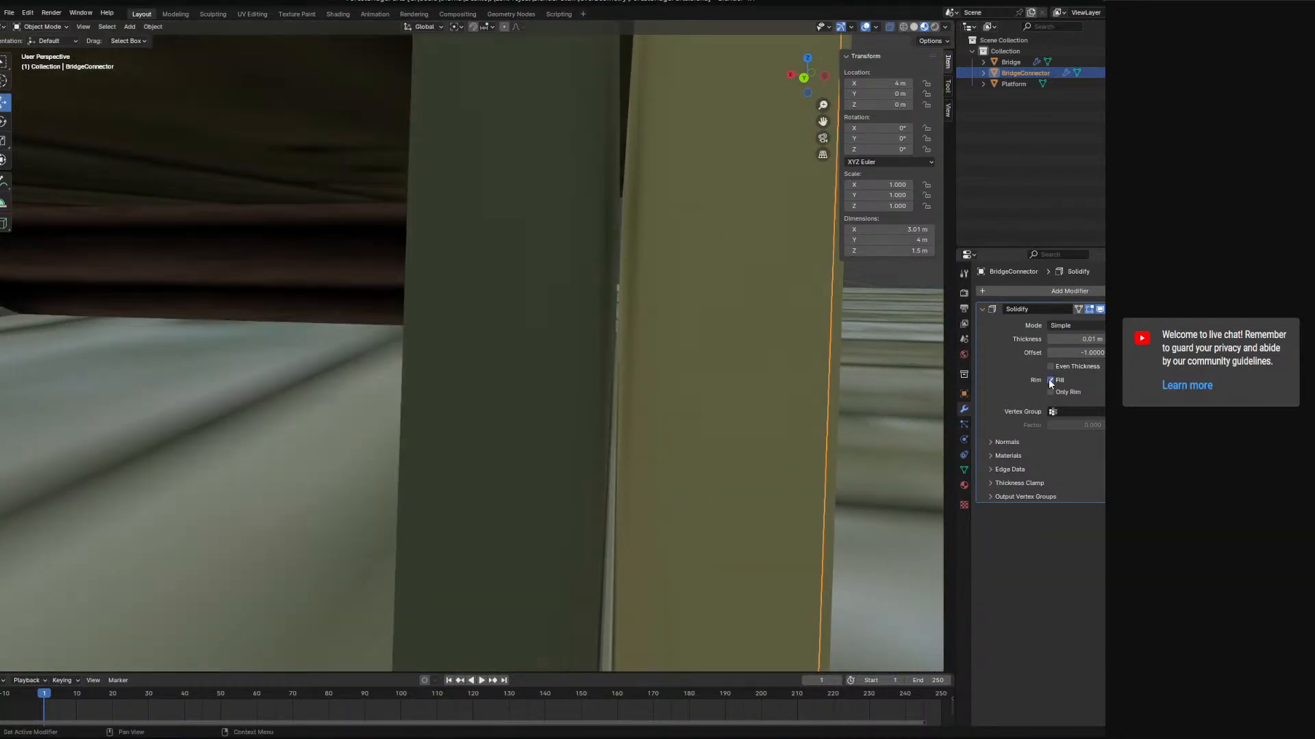
click(1051, 380)
click(1050, 380)
- Try the Solidify modifier's Complex mode on the BridgeConnector and restore Simple mode
click(1065, 350)
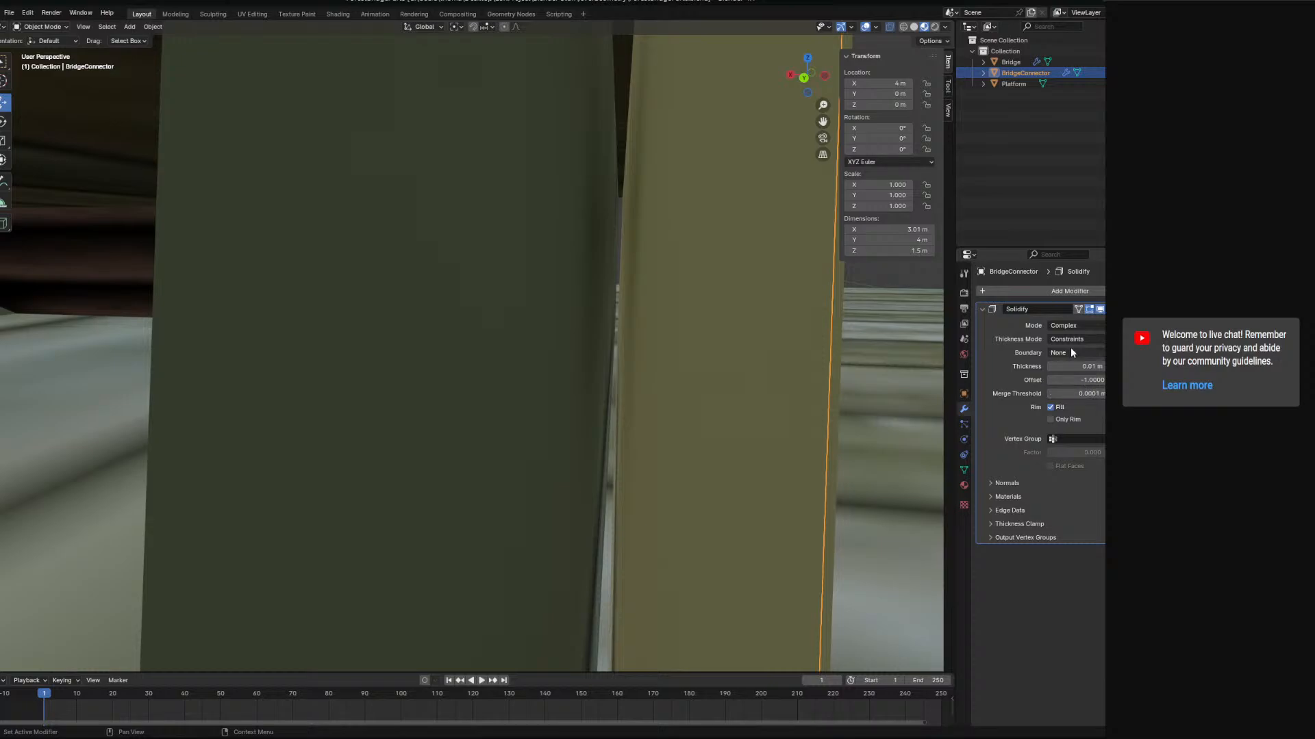
click(1072, 329)
click(1073, 336)
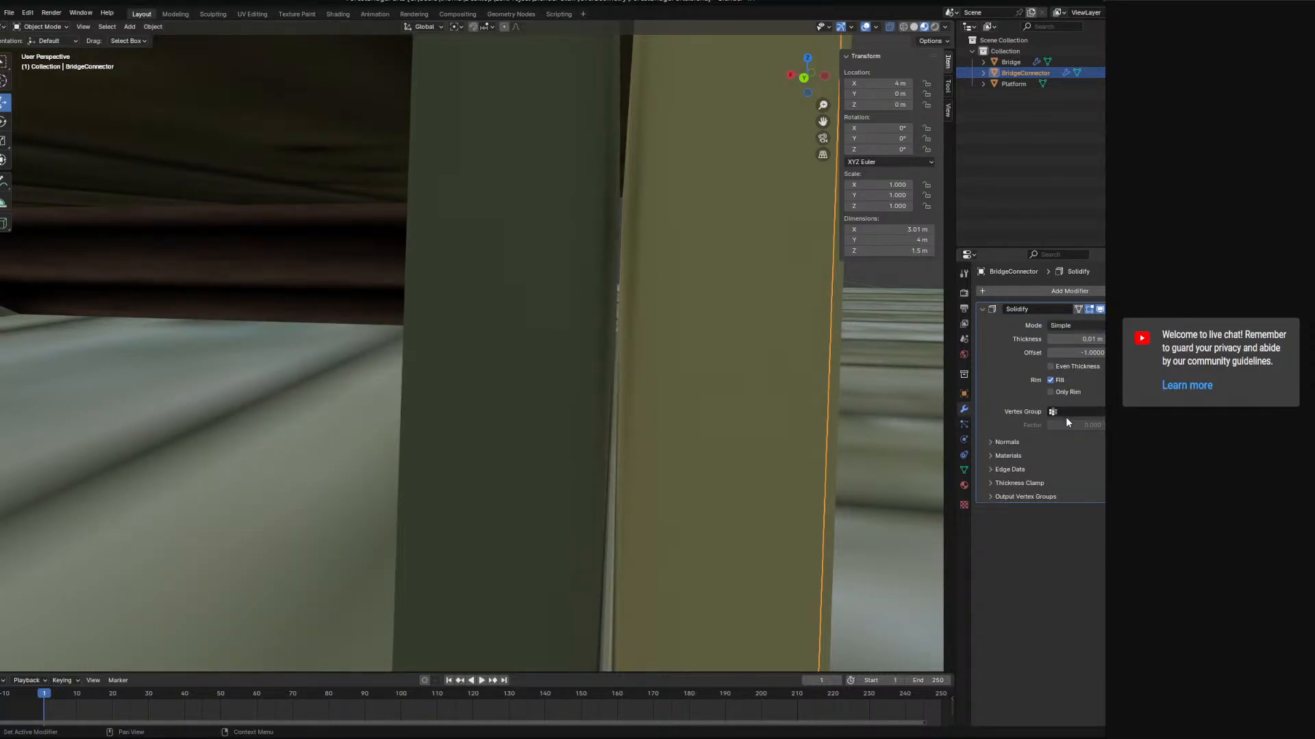
- Enter Edit Mode on the BridgeConnector and select the triangular rope faces on both sides
shift+middle_drag(294, 288, 720, 391)
scroll(664, 403, down, 3)
click(47, 44)
click(48, 28)
click(45, 51)
middle_drag(643, 349, 555, 358)
middle_drag(730, 475, 568, 383)
click(634, 287)
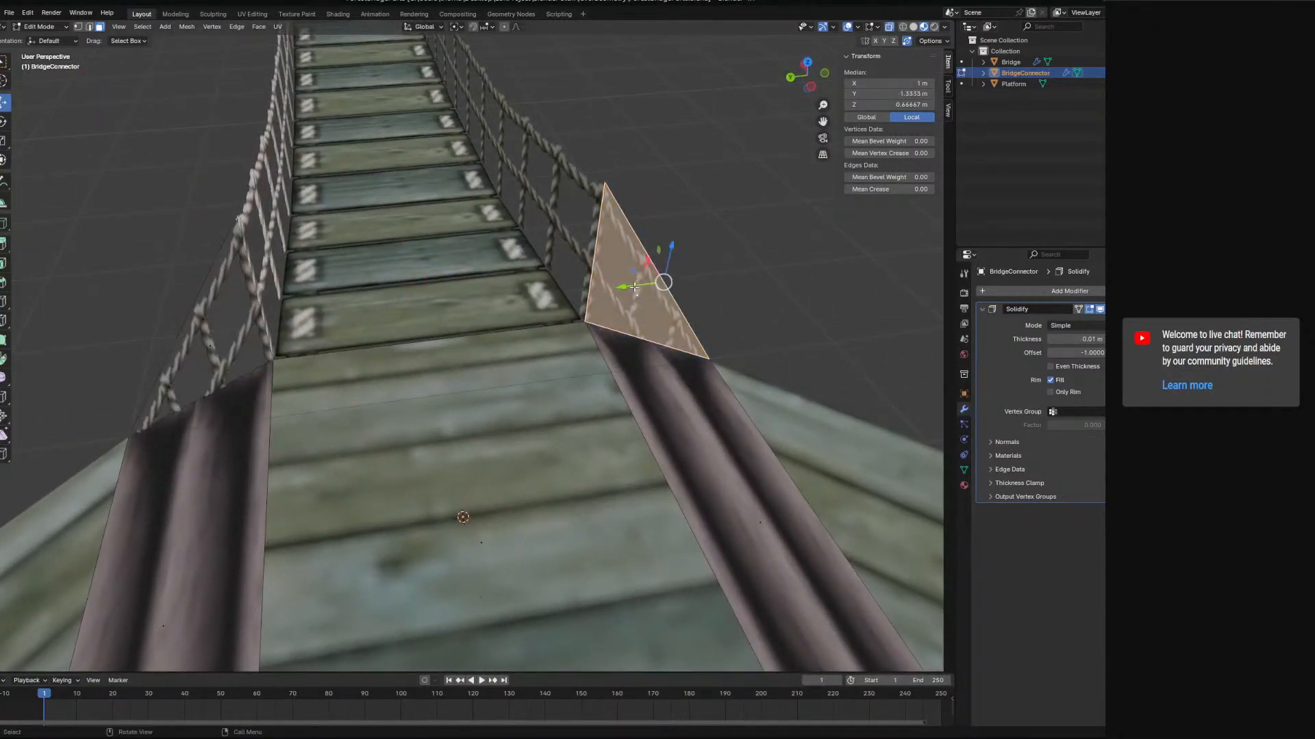
shift+click(210, 346)
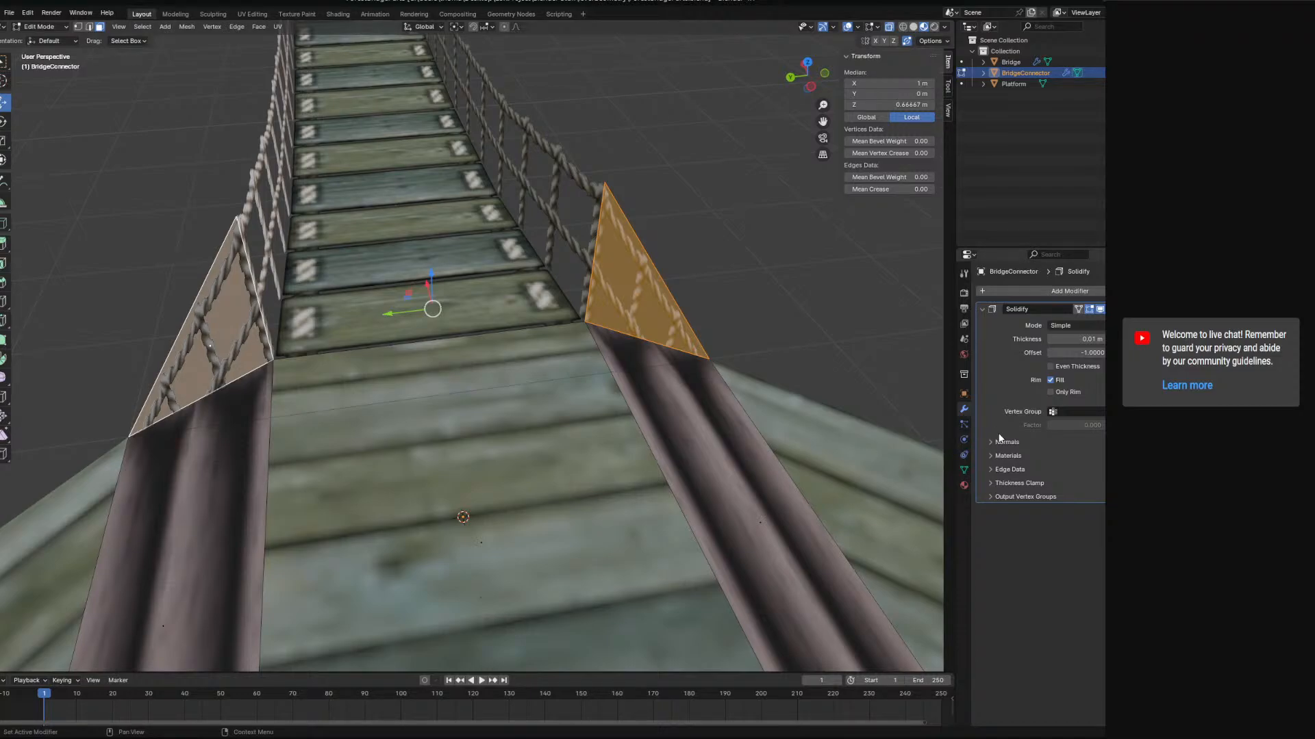
- Create a vertex group named Rope, assign the two selected rope faces to it and clear the selection
click(971, 470)
click(1153, 328)
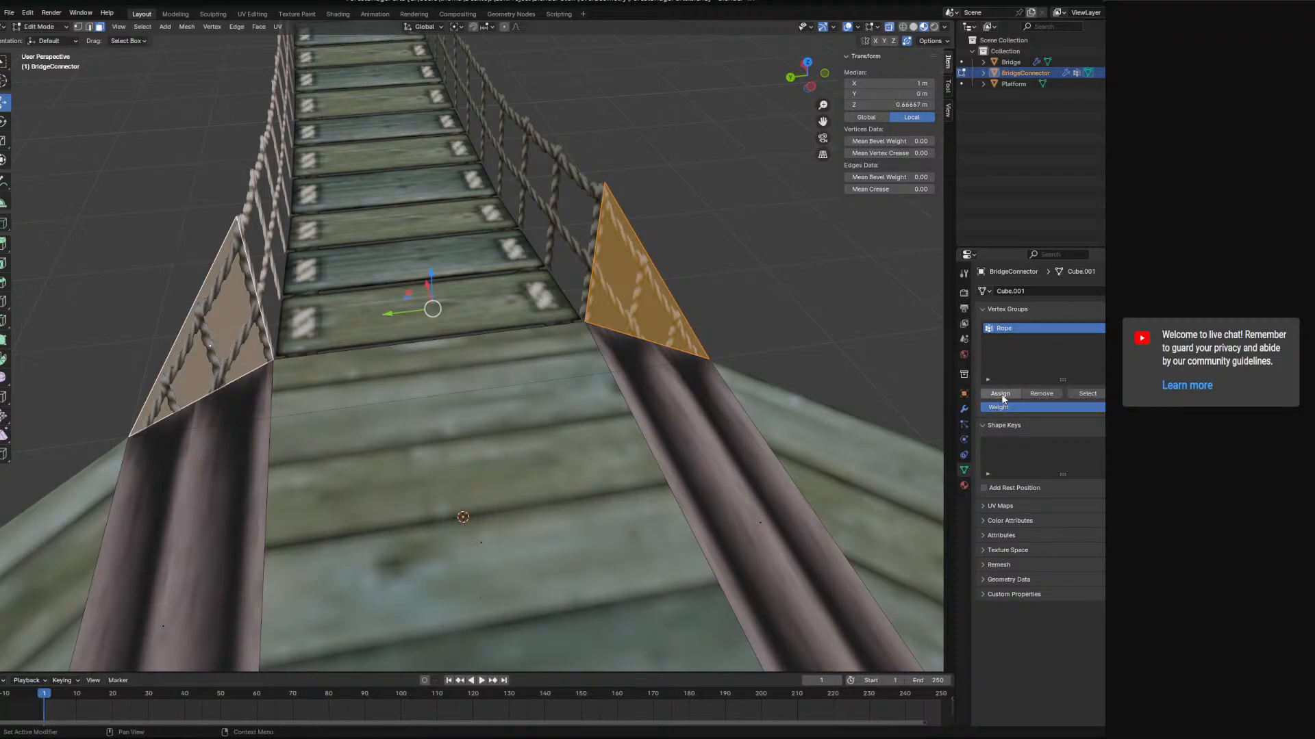
click(610, 356)
middle_drag(610, 356, 714, 318)
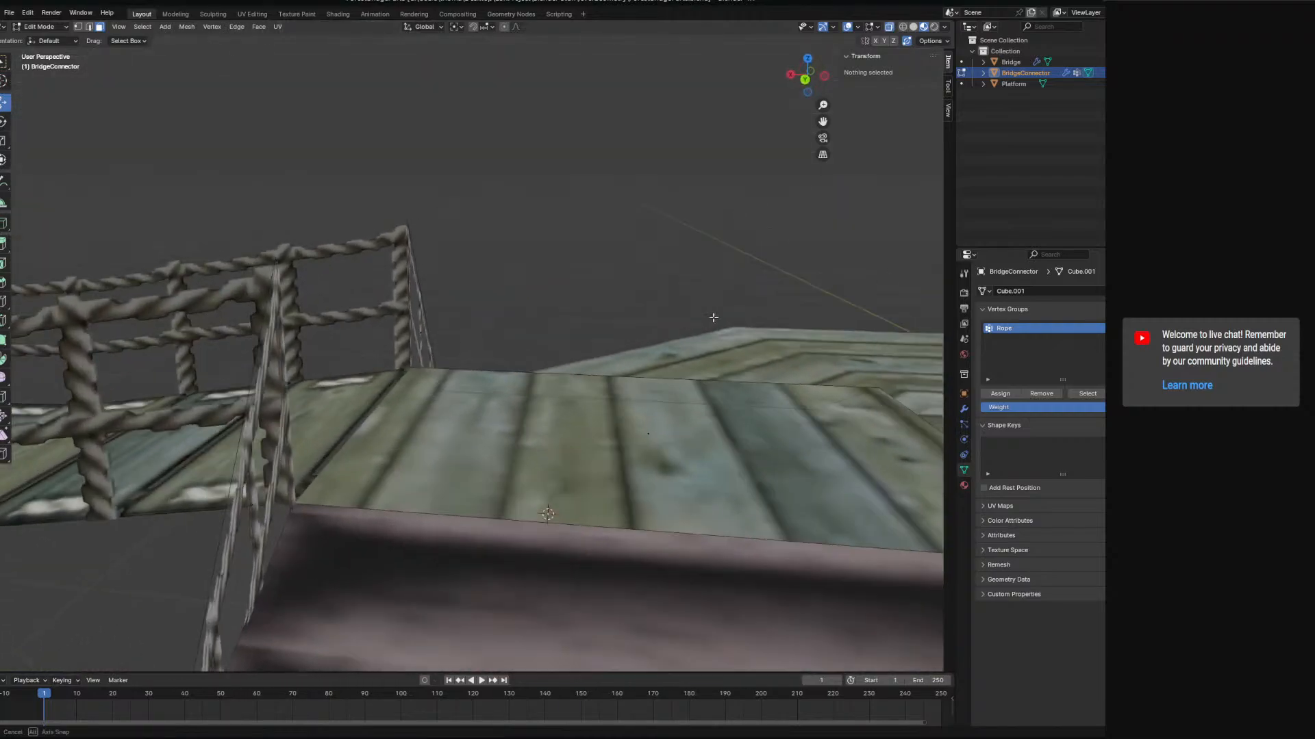
- Return to Object Mode and limit the BridgeConnector's Solidify modifier to the Rope vertex group
click(45, 40)
middle_drag(417, 321, 504, 312)
scroll(508, 304, up, 3)
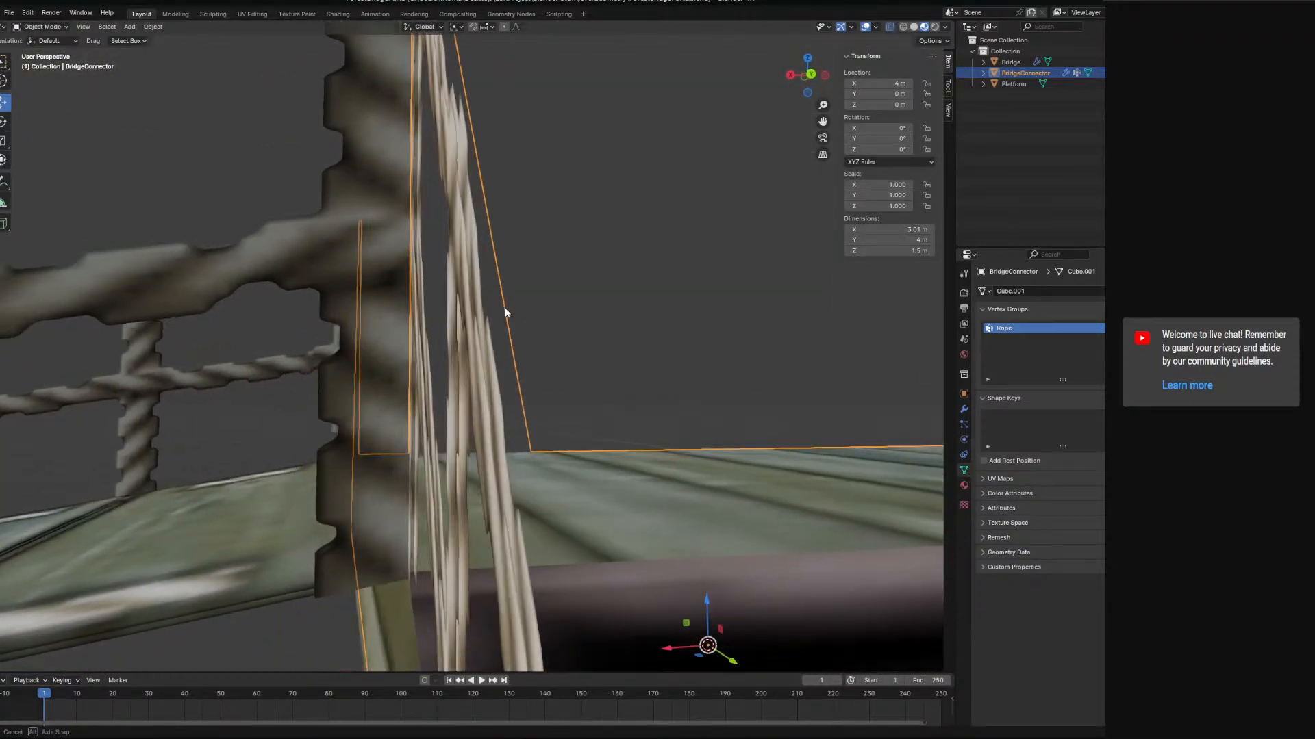
middle_drag(938, 445, 490, 408)
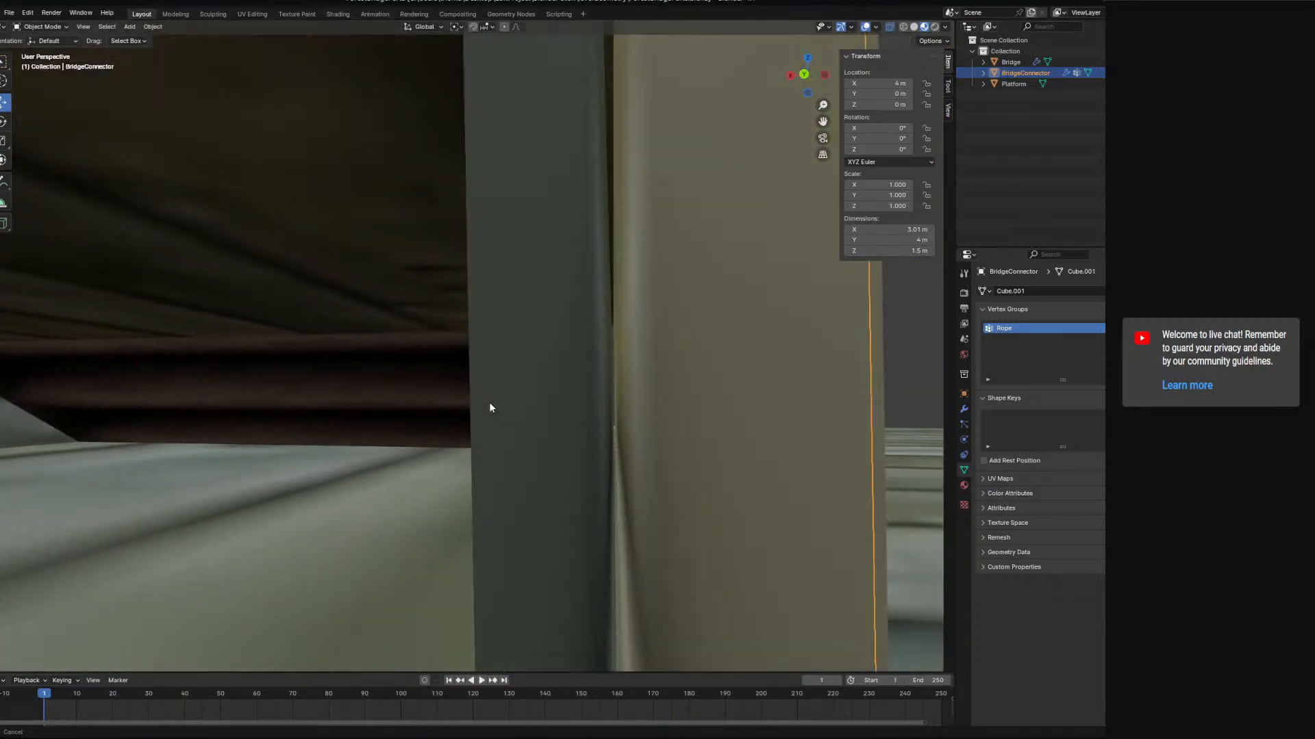
click(964, 394)
click(964, 409)
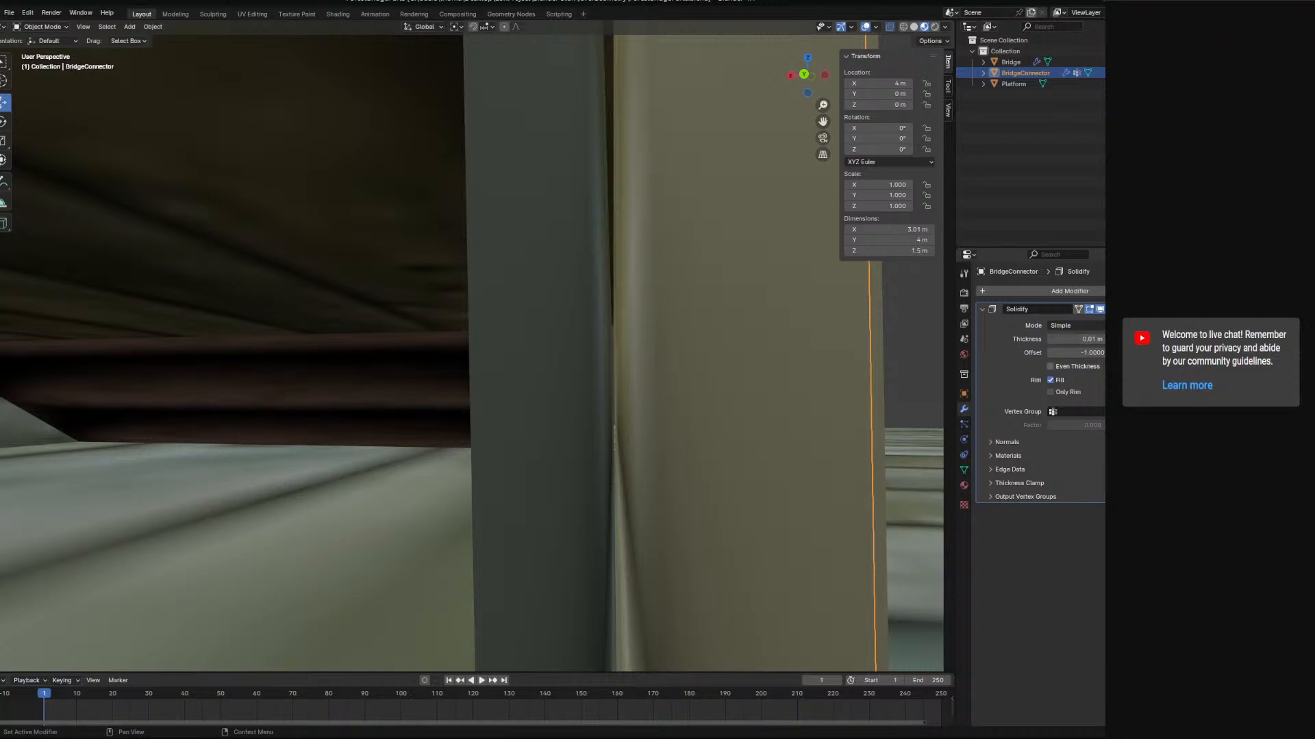
click(1079, 410)
click(1042, 428)
middle_drag(760, 428, 40, 70)
scroll(381, 363, up, 3)
- Select the Bridge, BridgeConnector and Platform objects and export them in glTF 2.0 format
scroll(608, 452, down, 10)
middle_drag(616, 290, 685, 441)
key(a)
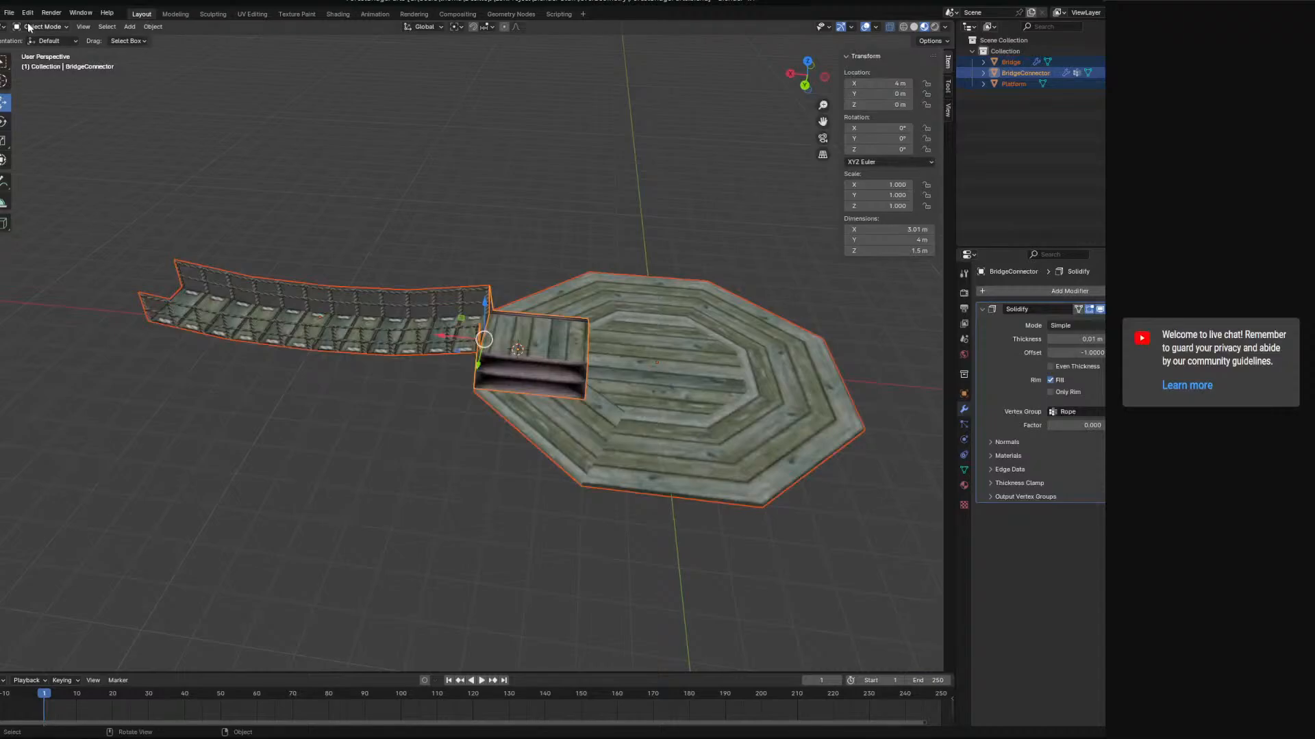
click(9, 13)
mouse_move(57, 179)
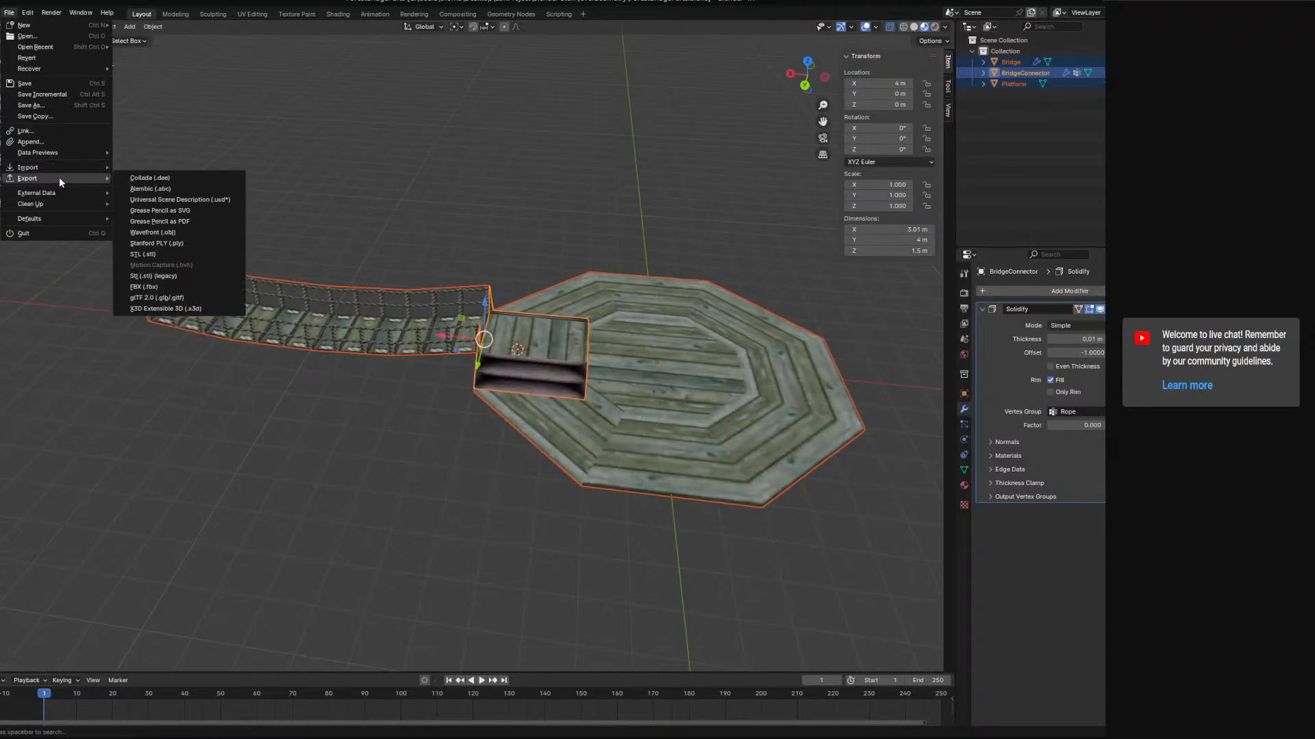
click(193, 300)
click(736, 503)
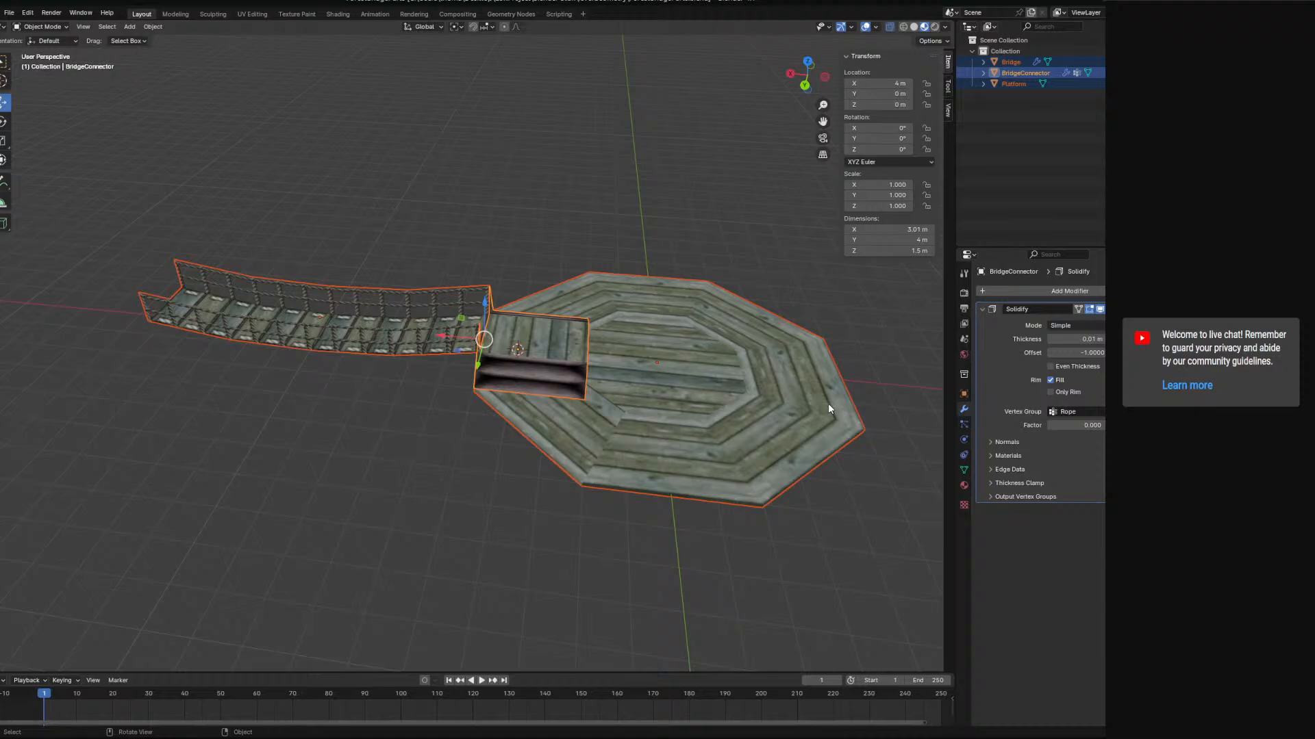
mouse_move(534, 452)
middle_down()
mouse_move(545, 397)
mouse_move(547, 441)
middle_up()
- Switch to Godot and delete the old ForestBridgeParts node with its children from the DeepWoods scene
click(259, 738)
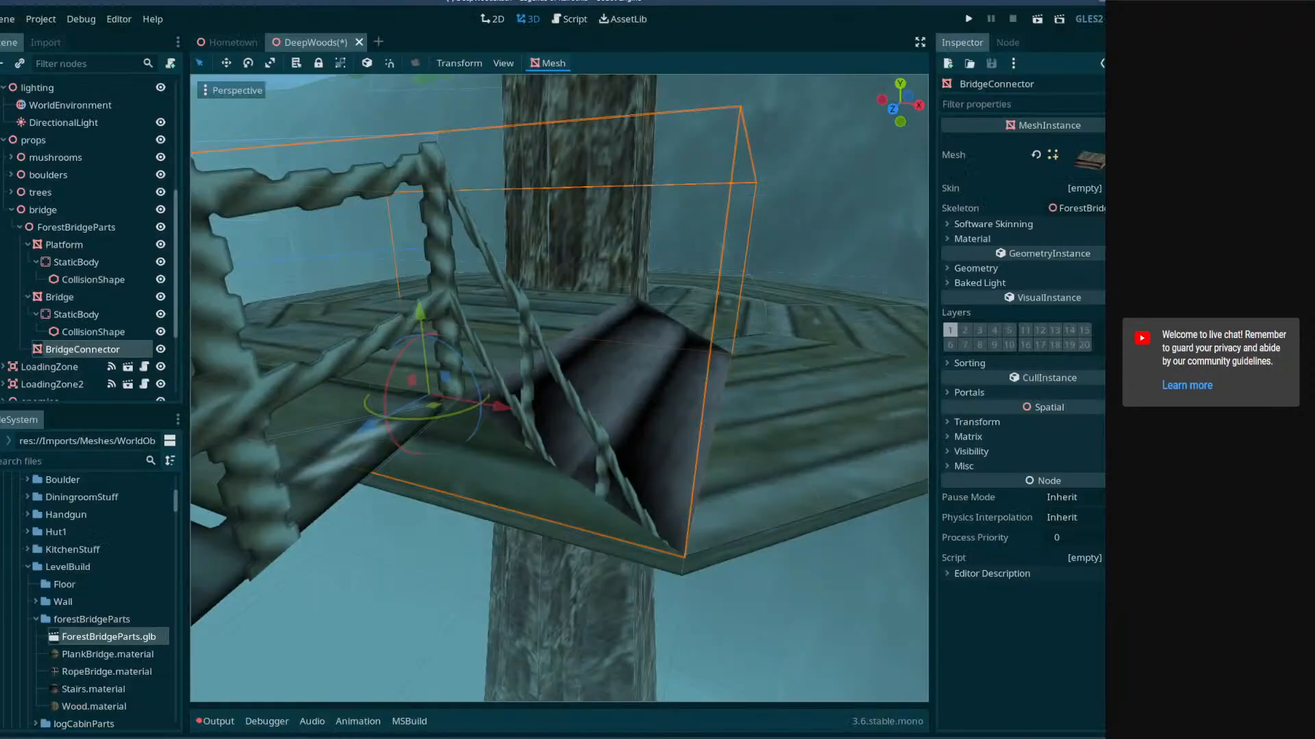
middle_drag(674, 516, 562, 513)
scroll(582, 465, down, 10)
click(105, 229)
key(Delete)
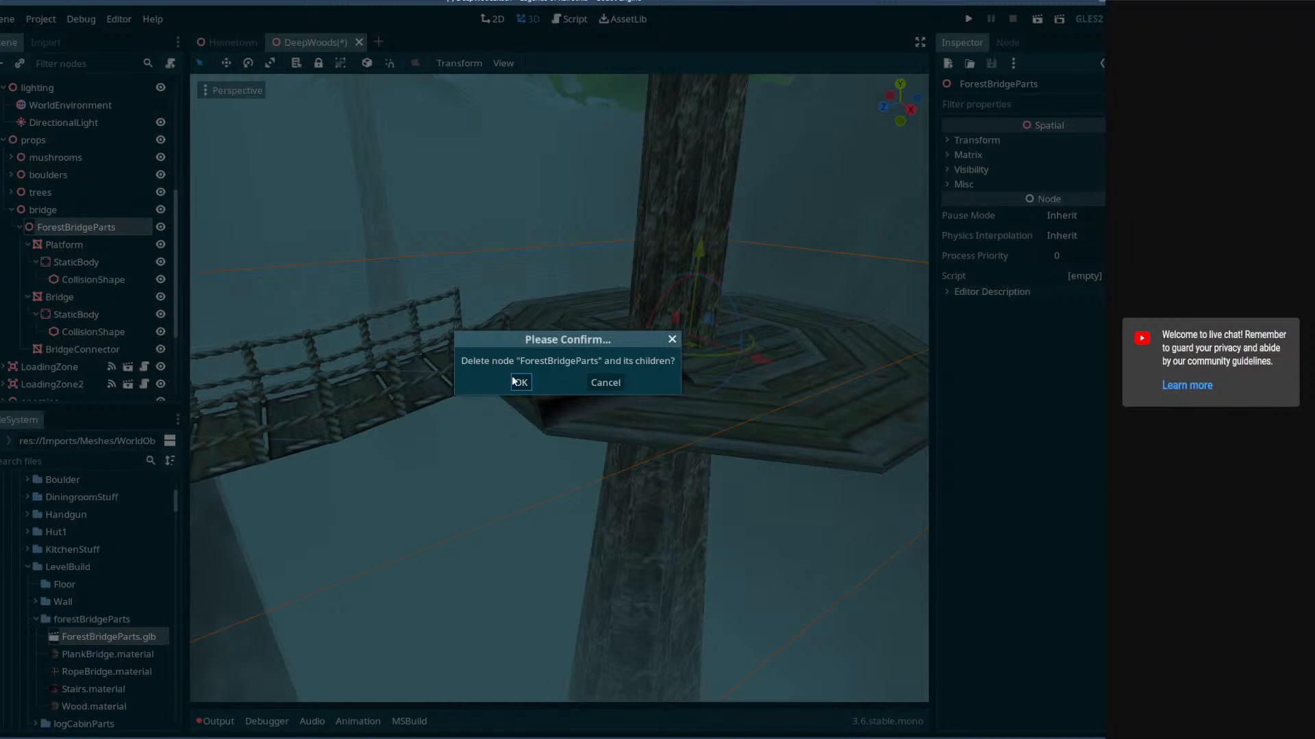
click(533, 384)
- Instance the re-exported ForestBridgeParts.glb under the bridge node and make the instance local
click(63, 230)
middle_drag(295, 438, 324, 447)
drag(132, 633, 72, 226)
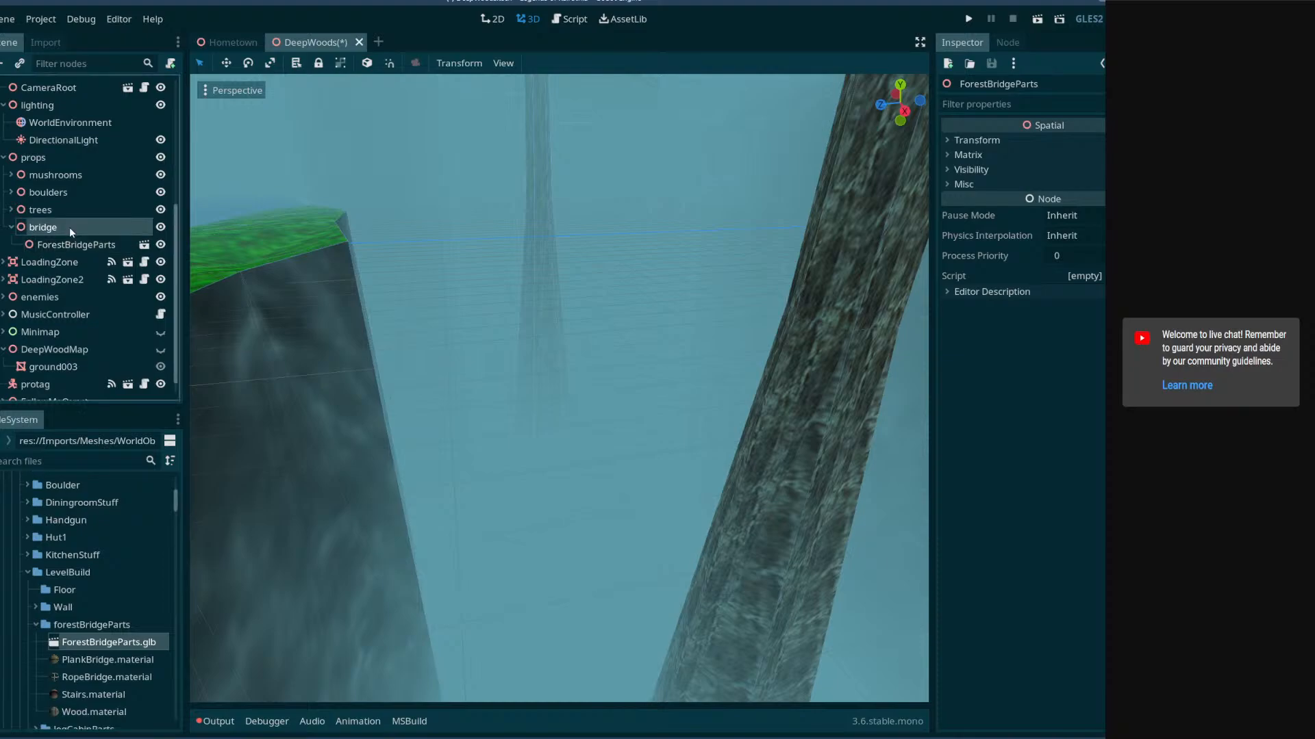
right_click(84, 243)
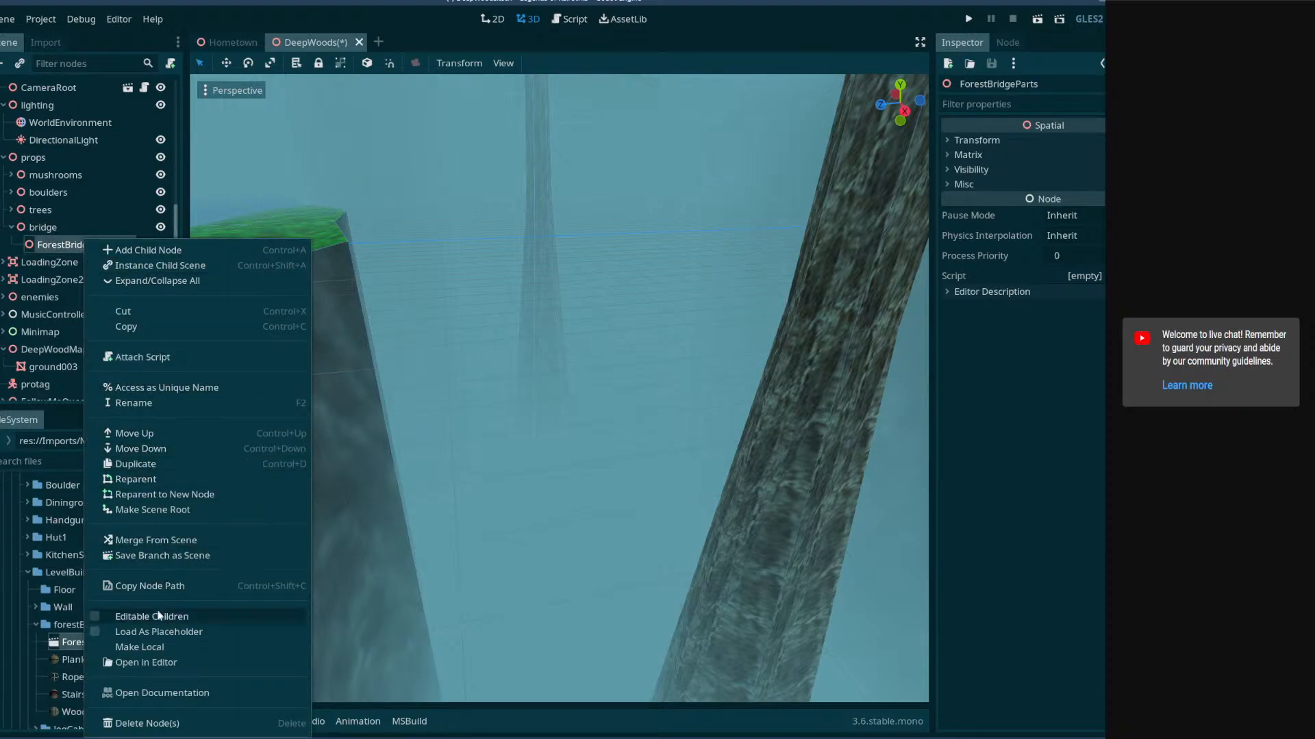
click(158, 646)
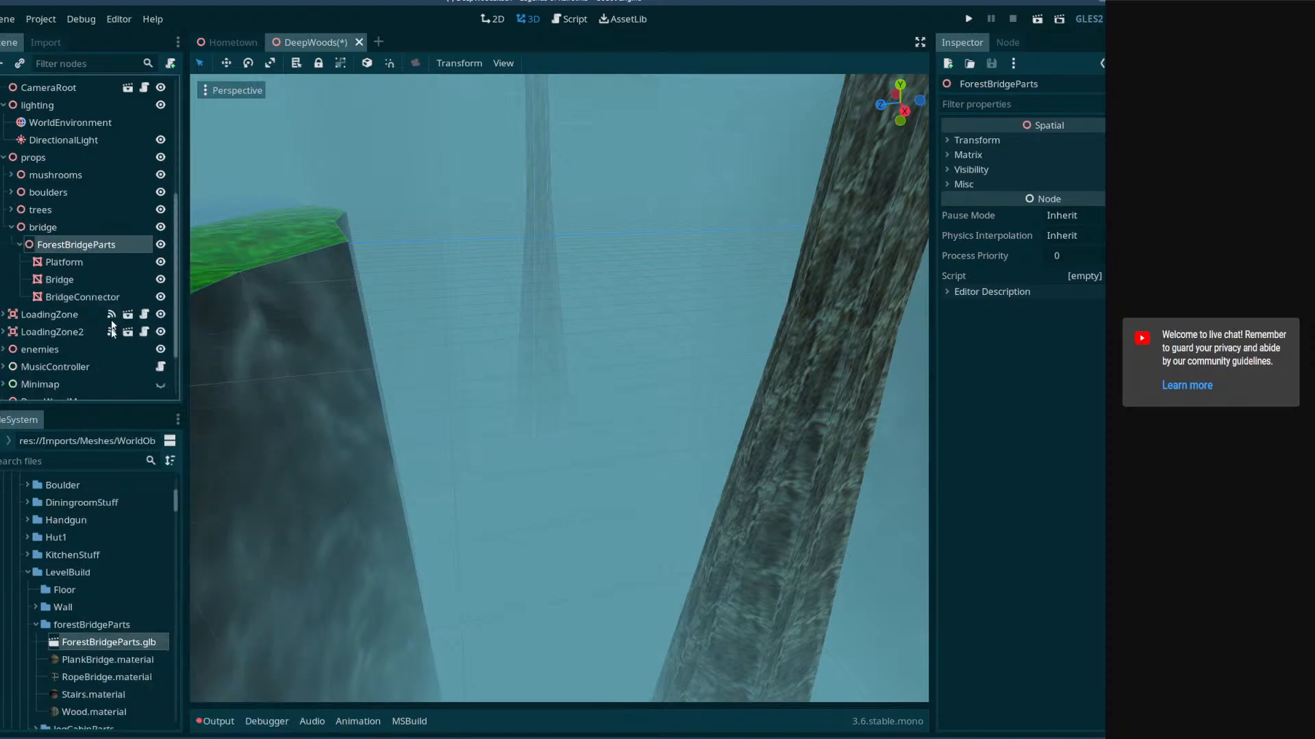
- Move ForestBridgeParts from its initial placement to the tall tree trunk beside the grassy cliff
right_drag(367, 227, 368, 227)
key(s)
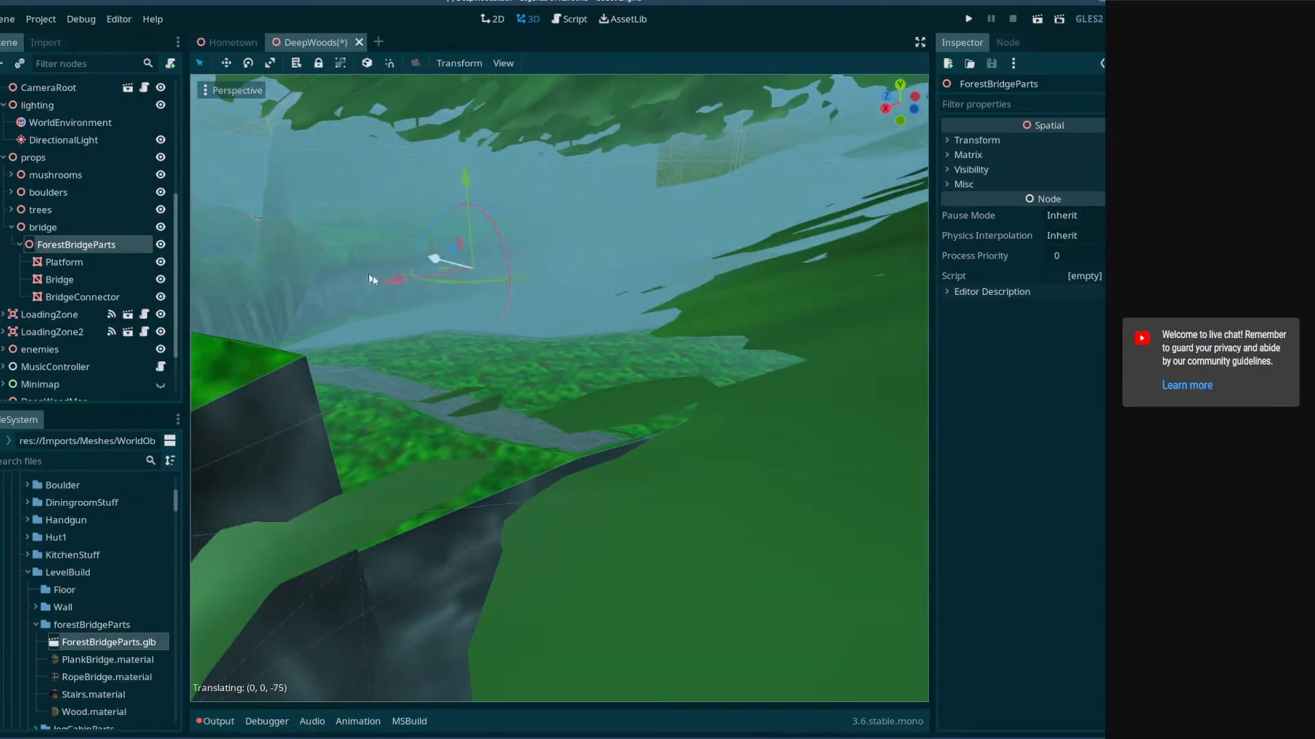
key(f)
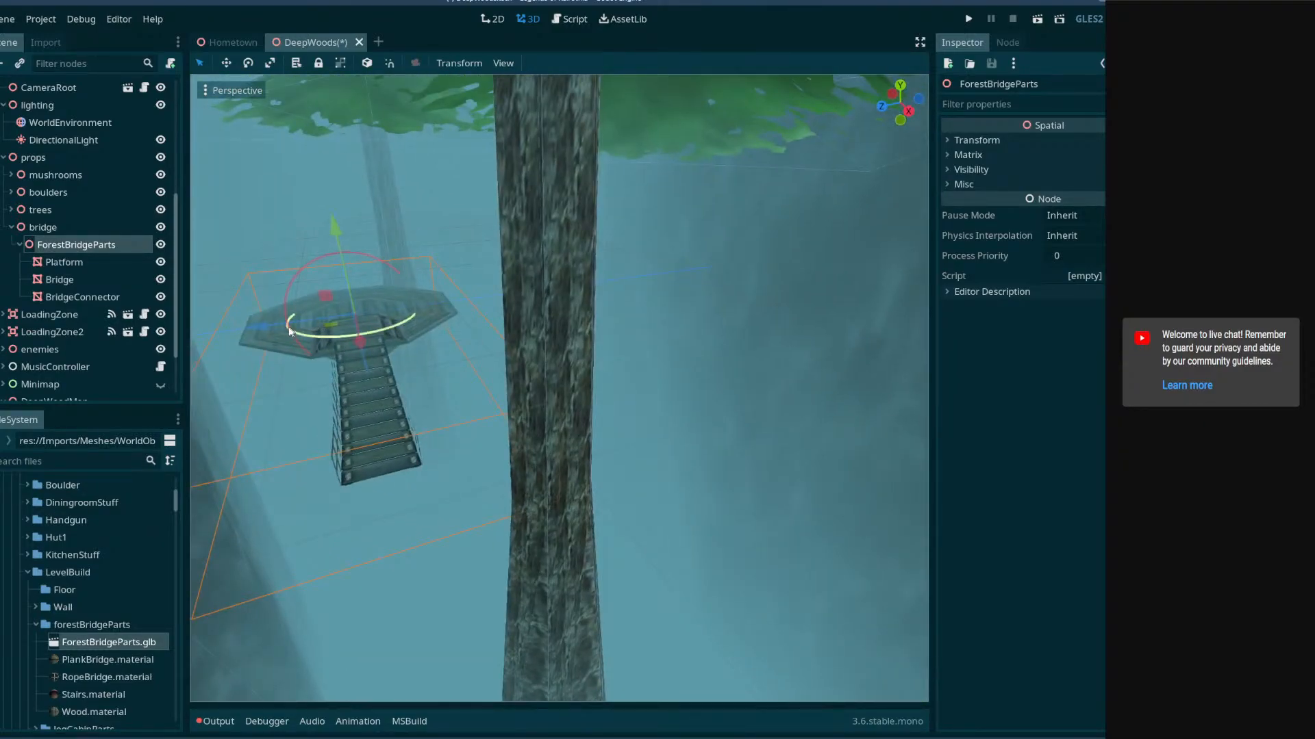
drag(356, 333, 260, 331)
right_drag(260, 332, 260, 332)
drag(475, 394, 656, 679)
right_drag(575, 503, 560, 388)
- Adjust the ForestBridgeParts placement so the platform surrounds the trunk and the bridge's free end meets the cliff path
drag(526, 385, 626, 399)
right_drag(626, 399, 559, 389)
mouse_move(483, 417)
mouse_down()
mouse_move(453, 417)
mouse_move(478, 417)
mouse_up()
right_drag(478, 418, 515, 407)
mouse_move(510, 391)
mouse_down()
mouse_move(473, 388)
mouse_move(499, 396)
mouse_move(487, 382)
mouse_up()
right_drag(487, 382, 370, 308)
mouse_move(521, 404)
right_down()
mouse_move(480, 377)
mouse_move(521, 404)
right_up()
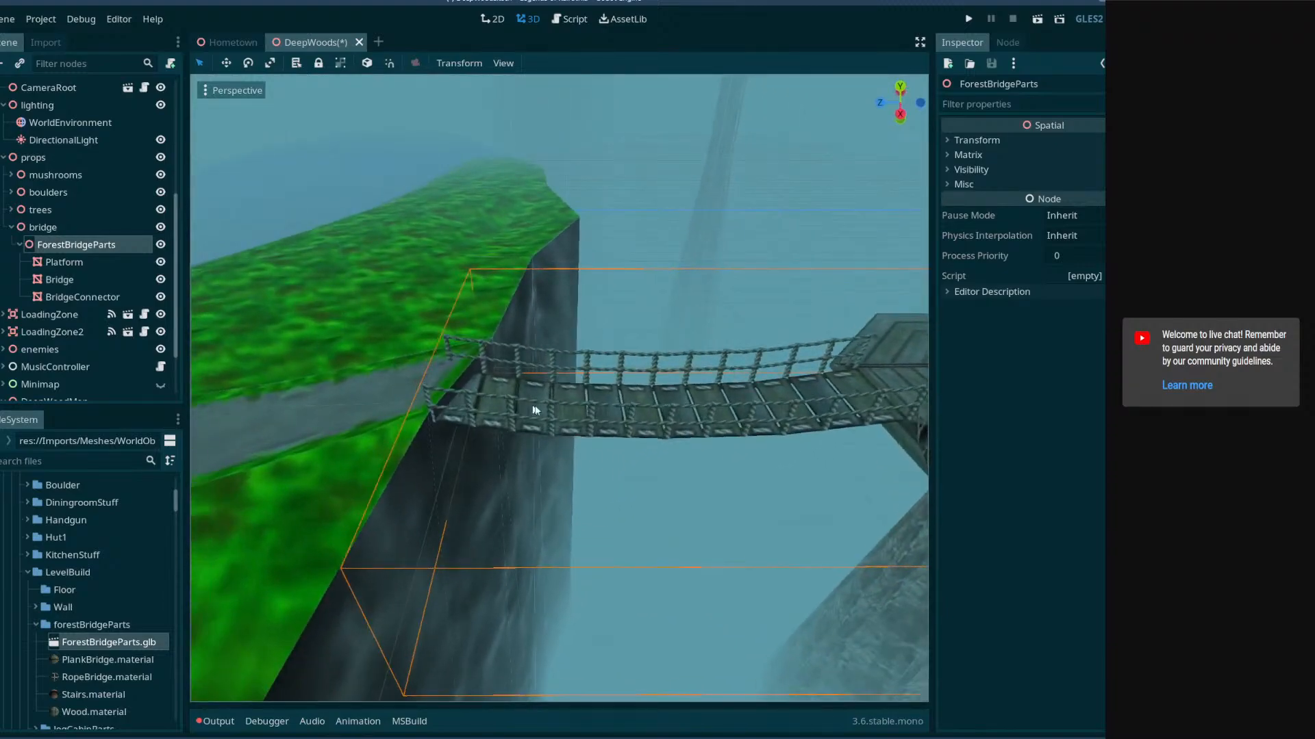
middle_drag(521, 404, 581, 400)
- Raise ForestBridgeParts slightly to fine-tune the bridge's height against the cliff edge and path
drag(792, 312, 791, 305)
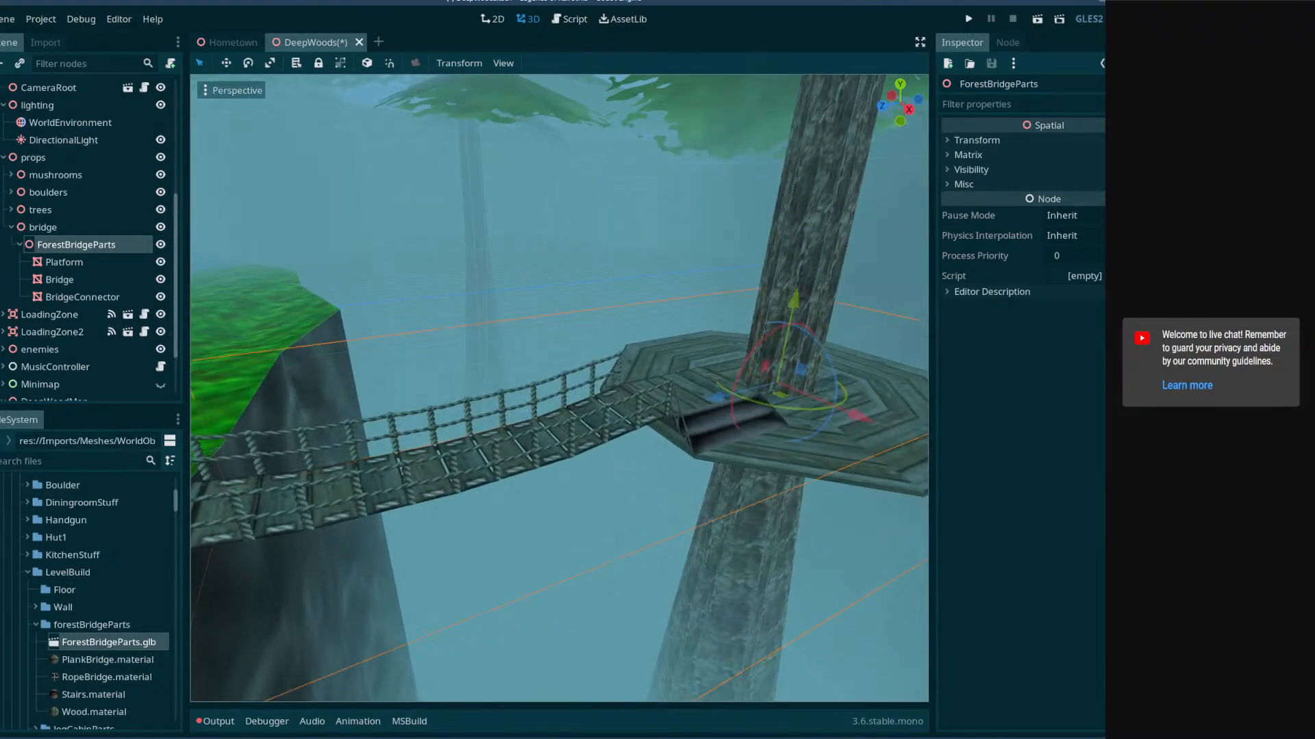
right_drag(760, 322, 616, 322)
right_drag(479, 379, 559, 378)
drag(529, 159, 529, 154)
right_drag(557, 282, 685, 311)
- Generate a static body with a collision shape for each of the Platform, Bridge and BridgeConnector meshes
click(65, 262)
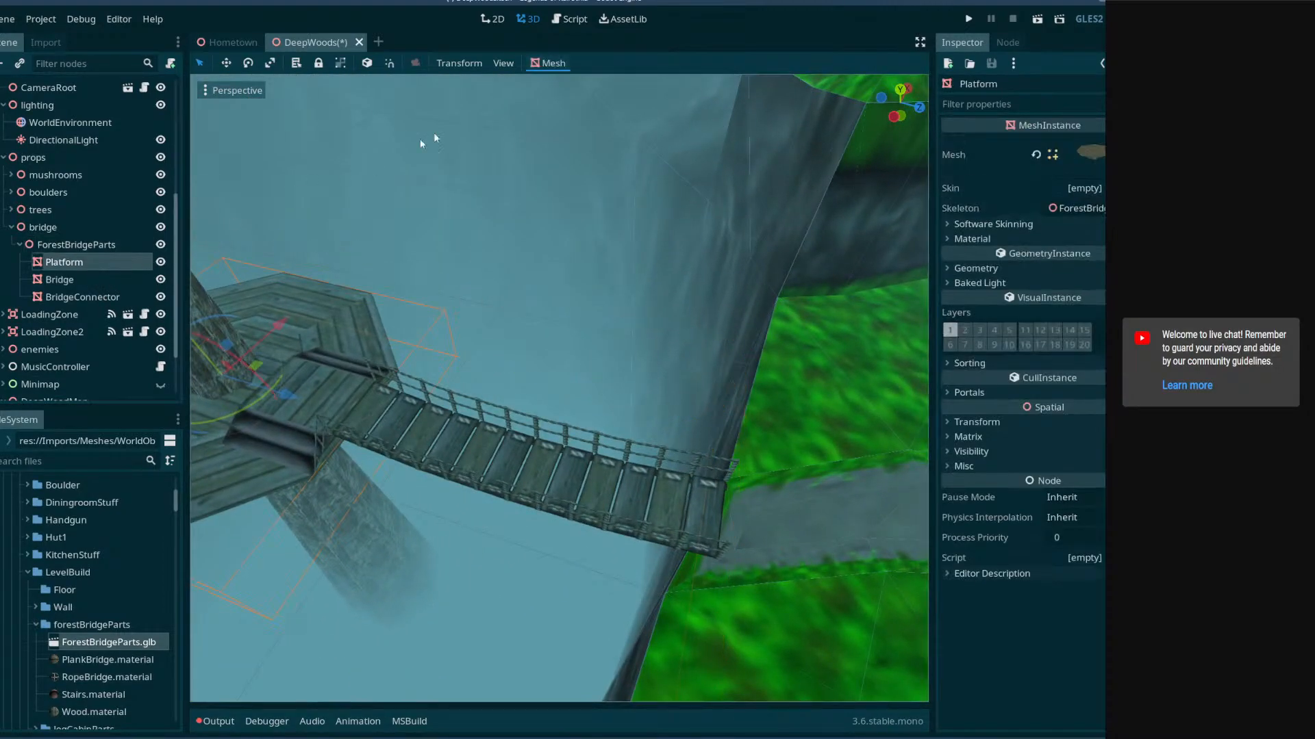
click(551, 63)
click(548, 84)
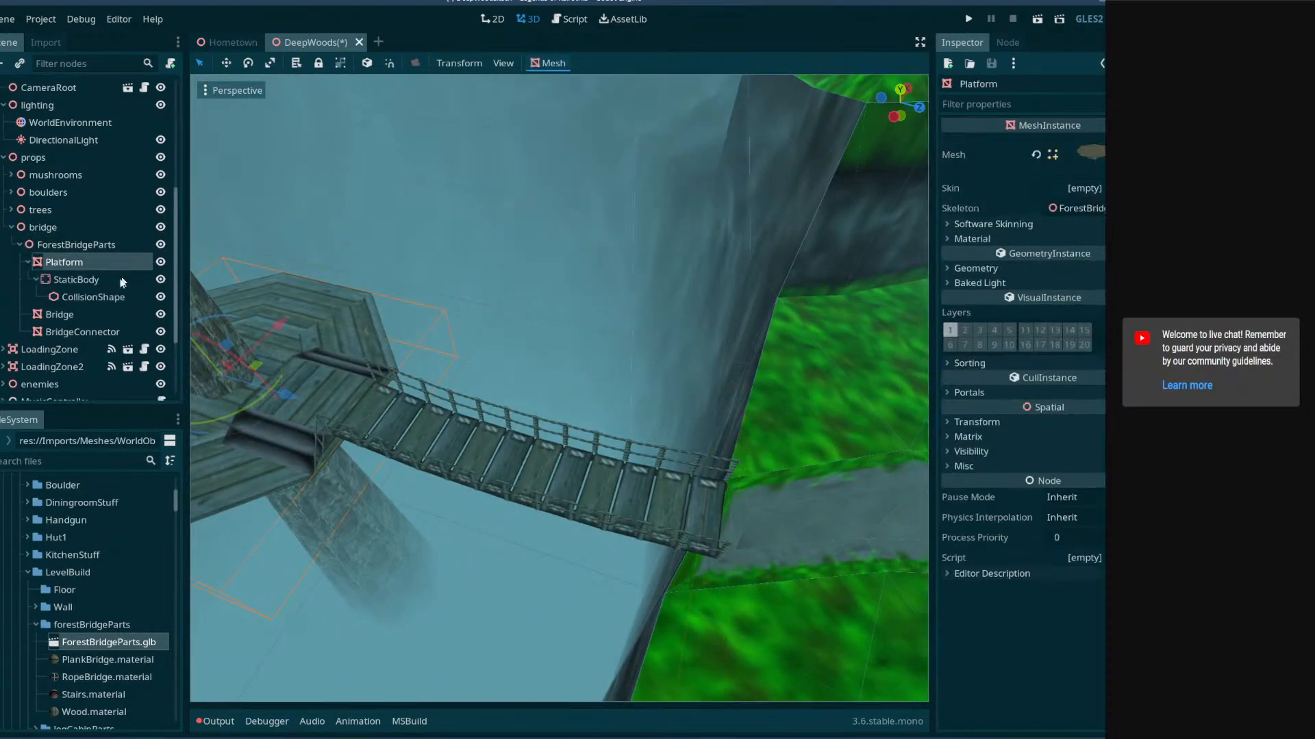
click(89, 313)
click(551, 63)
click(560, 84)
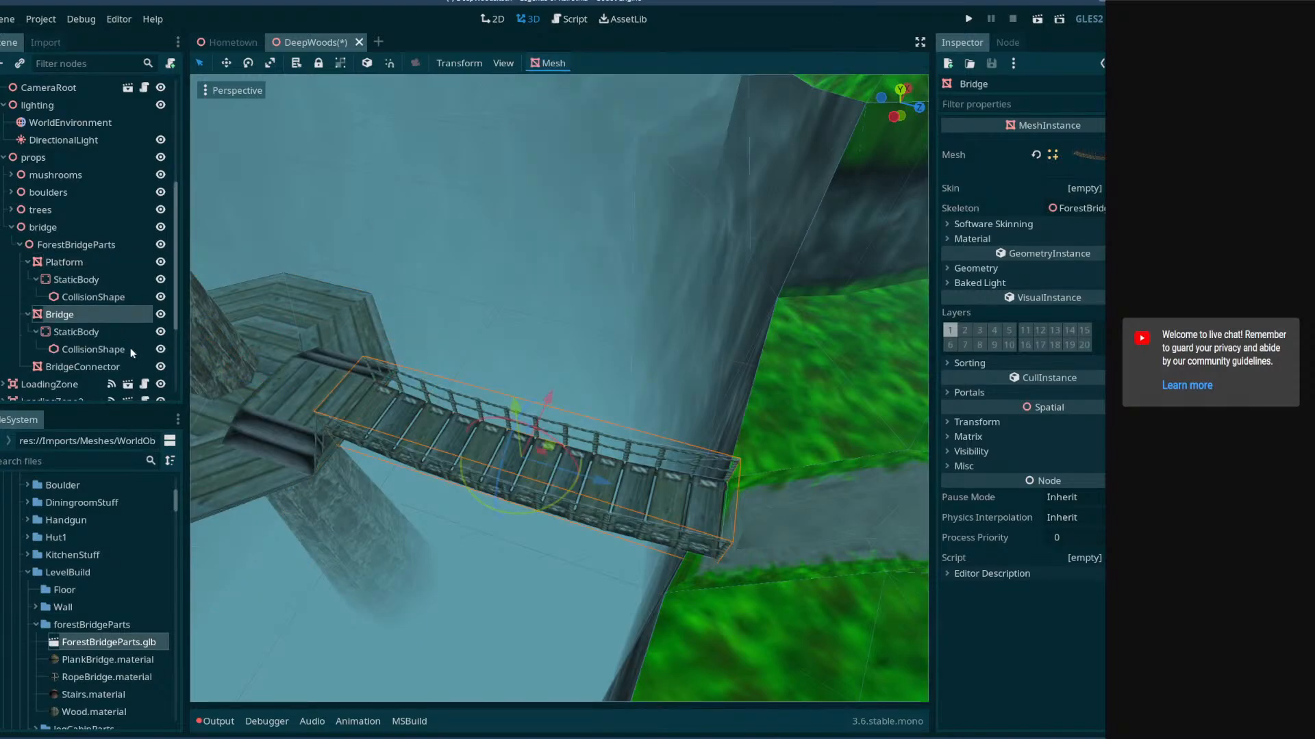
click(89, 367)
click(554, 62)
click(565, 84)
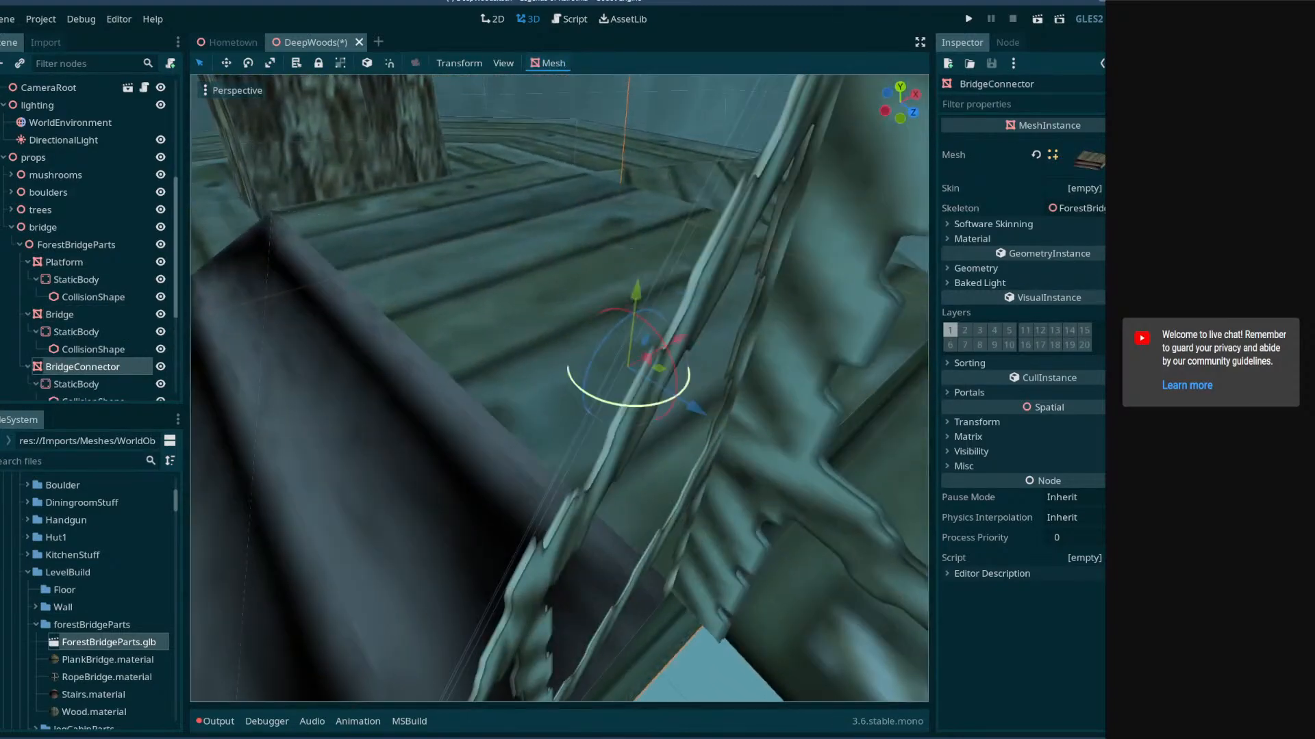
- Inspect the connector ropes up close and select the Platform mesh around the trunk
middle_drag(634, 404, 918, 445)
right_drag(548, 327, 582, 328)
click(548, 328)
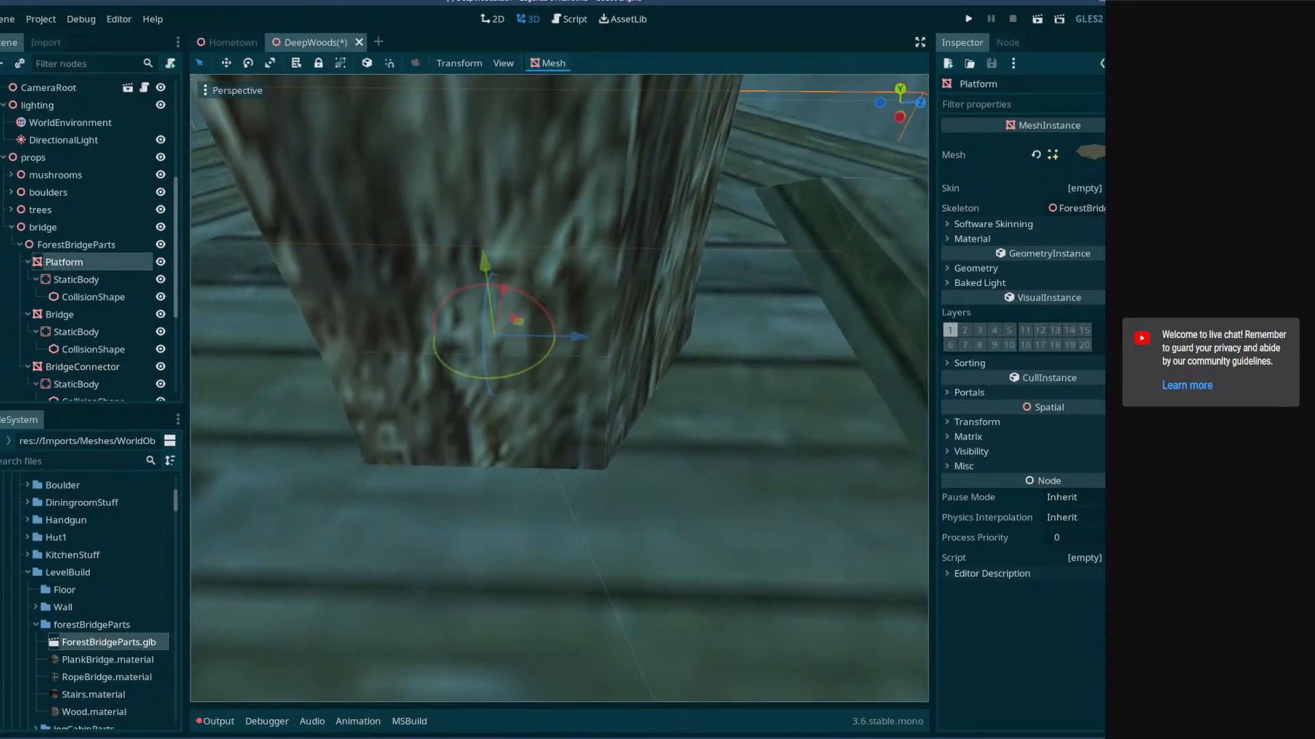
click(955, 238)
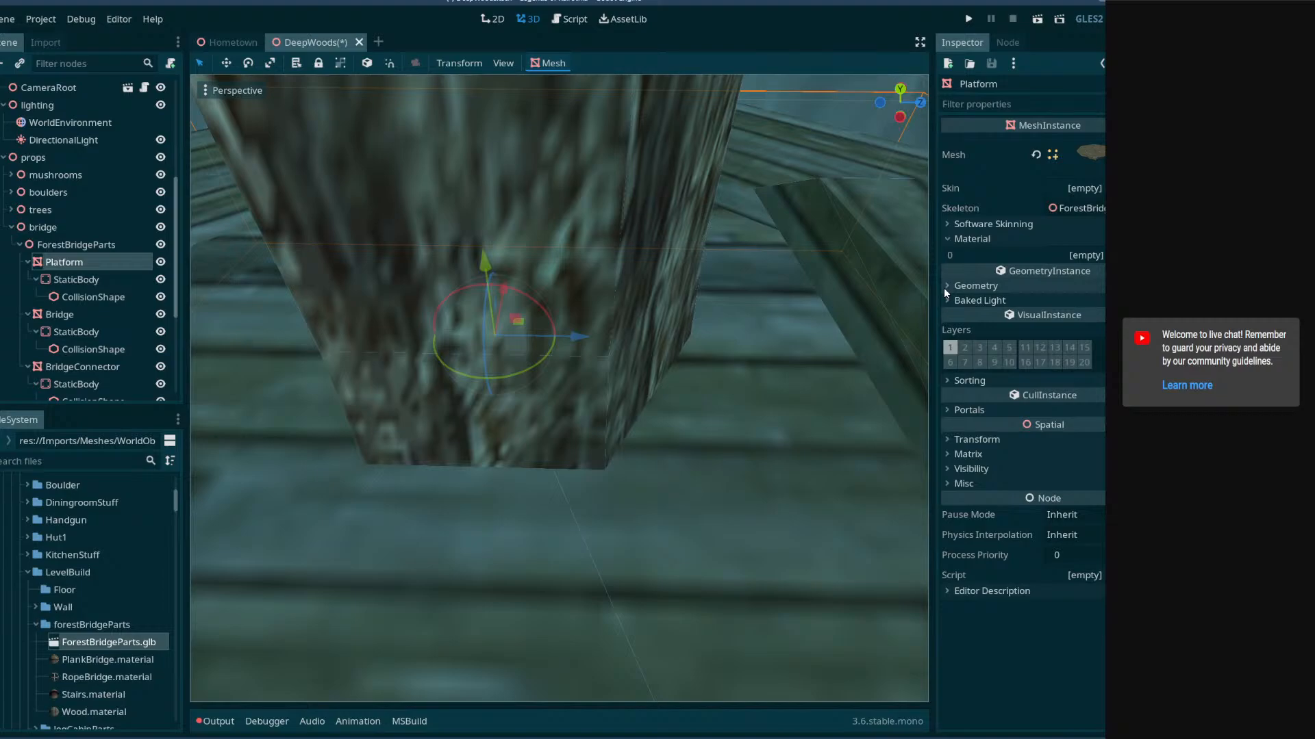
click(1085, 255)
click(1064, 335)
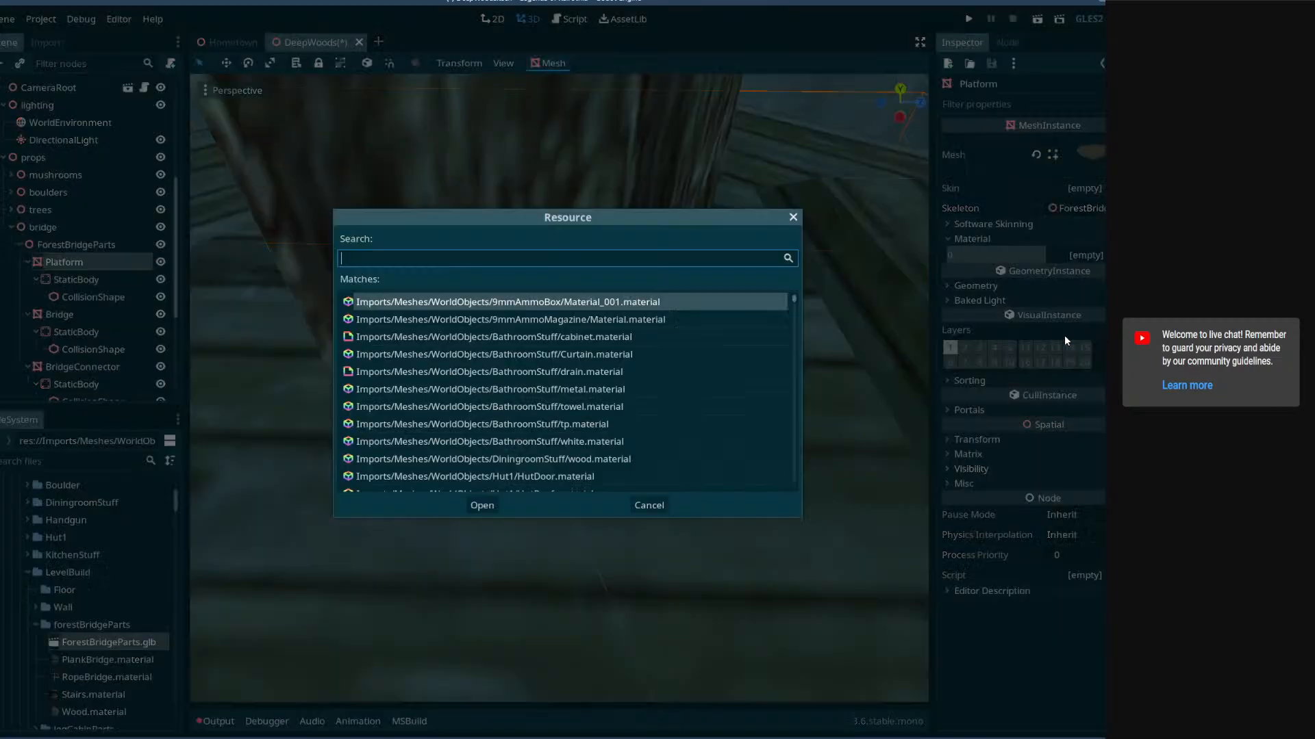
click(649, 505)
- Expand the Platform's mesh resource to examine its Surface 1 material and inspect the wood around the trunk
scroll(179, 505, down, 10)
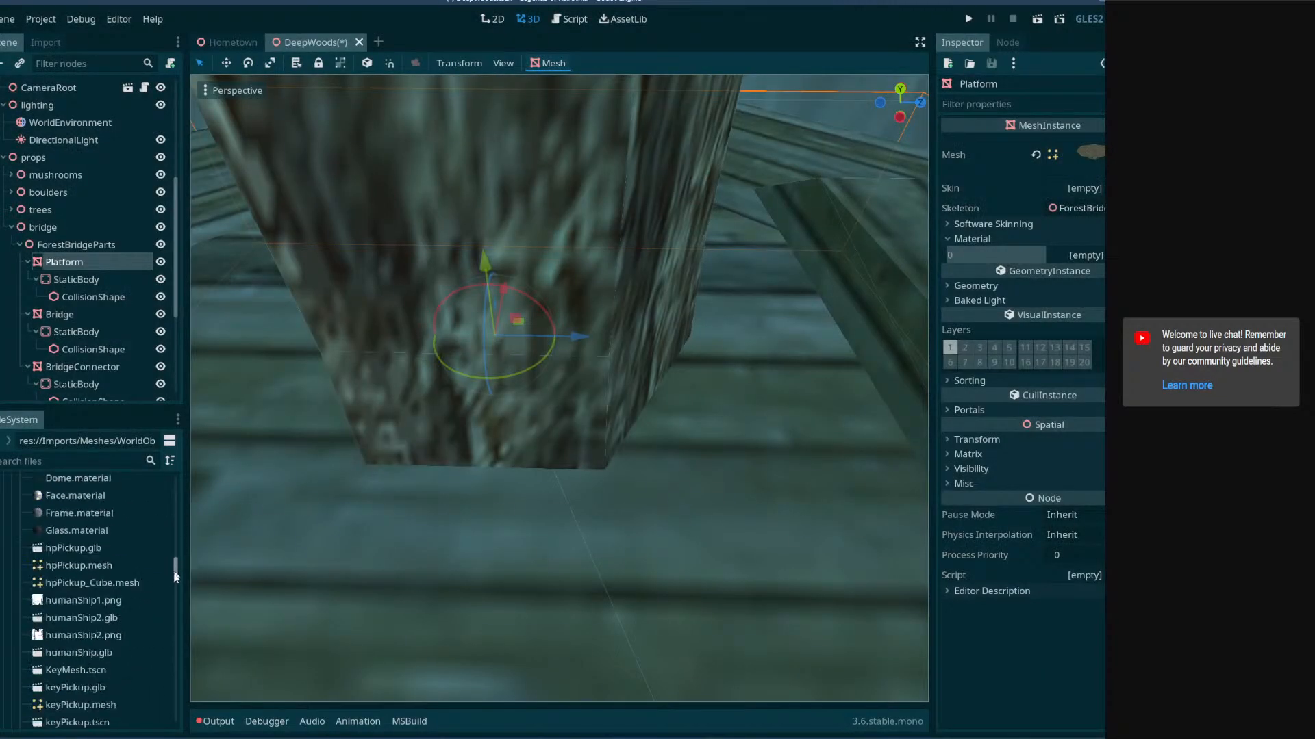
right_drag(468, 482, 582, 460)
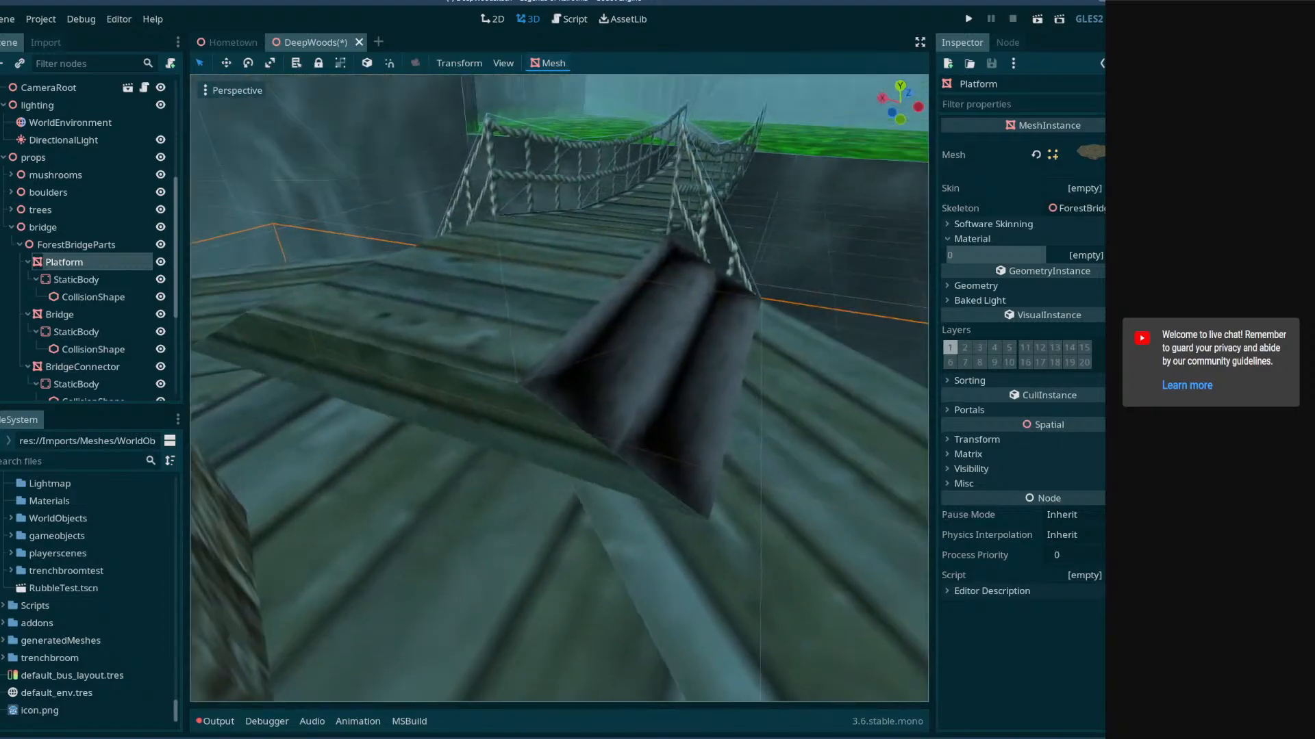
click(1098, 150)
click(978, 381)
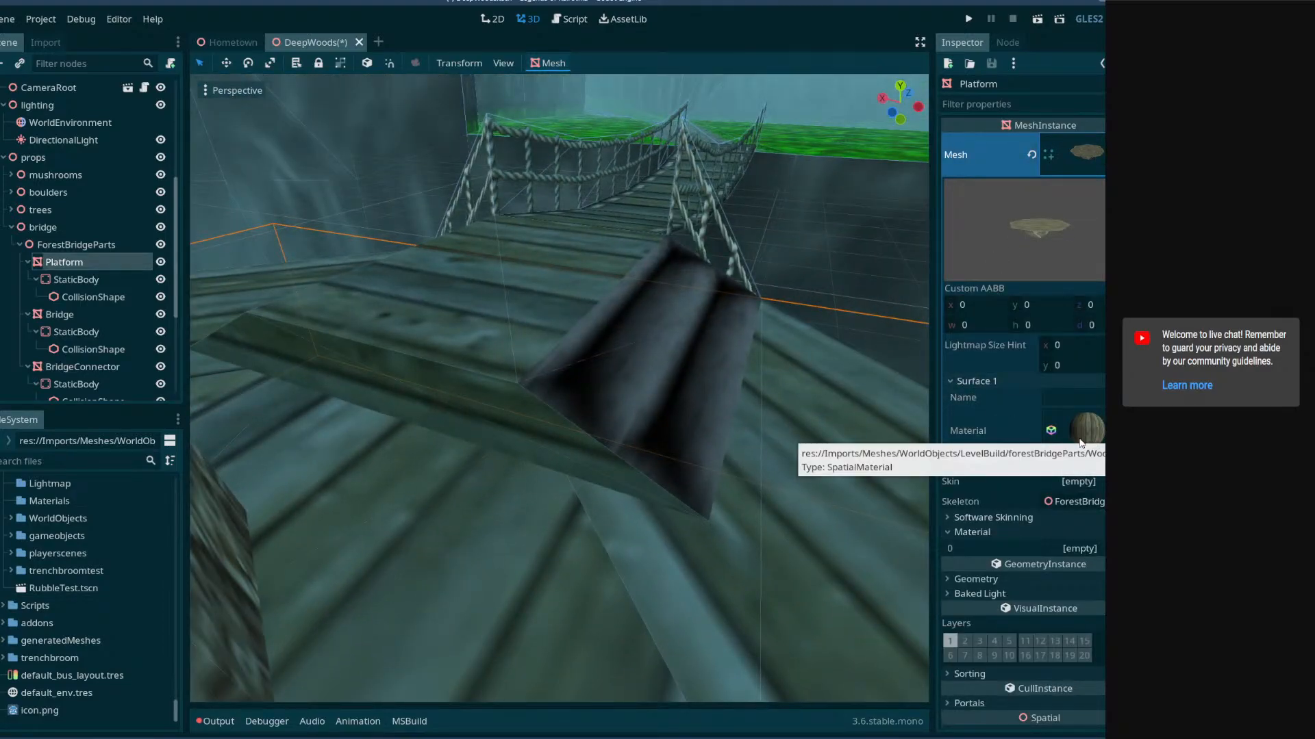
right_drag(704, 446, 474, 370)
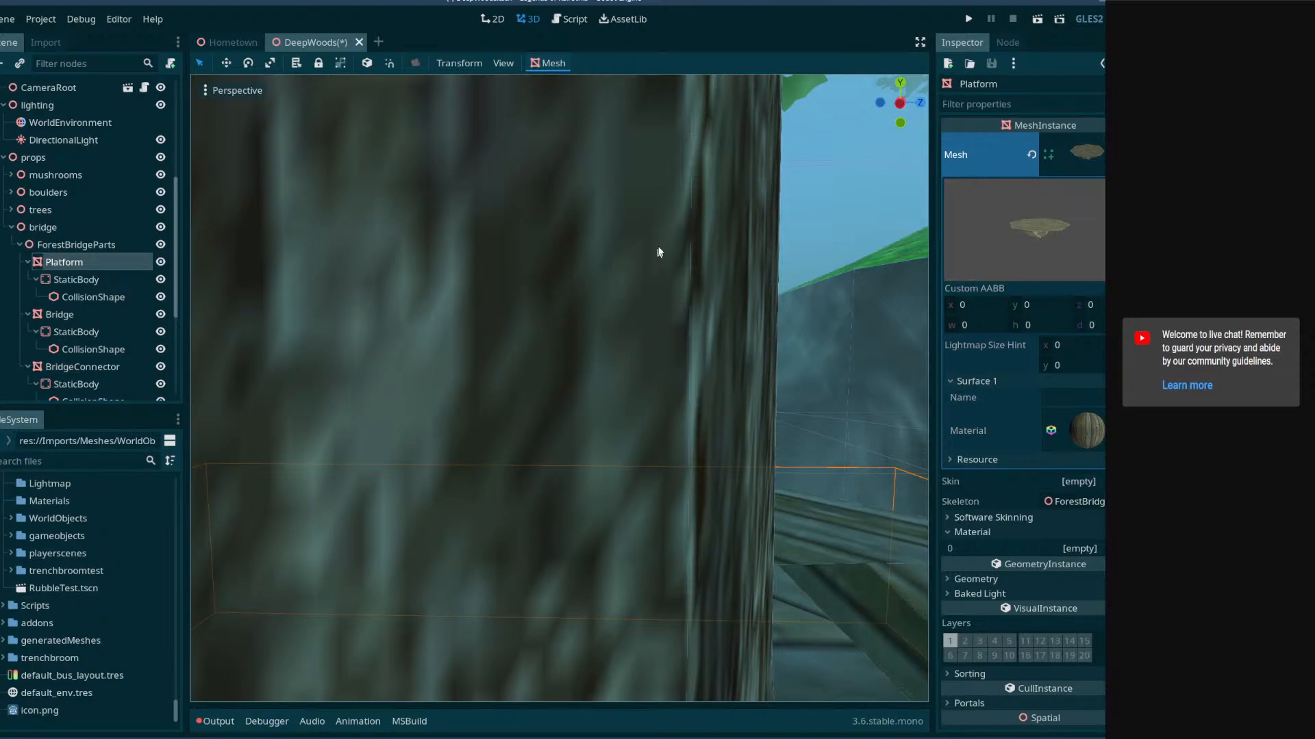
right_drag(691, 414, 682, 409)
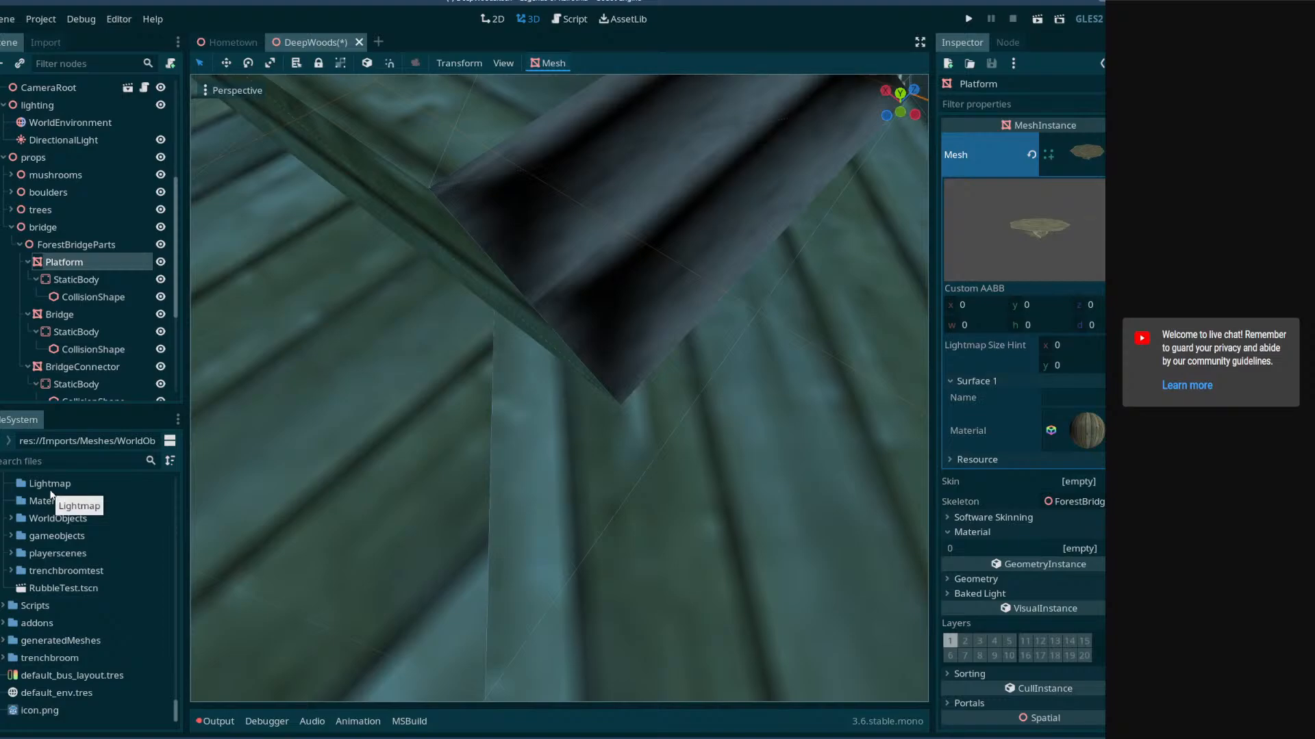
- Browse the subfolders of the trenchbroom Textures folder for a suitable wood material
click(5, 658)
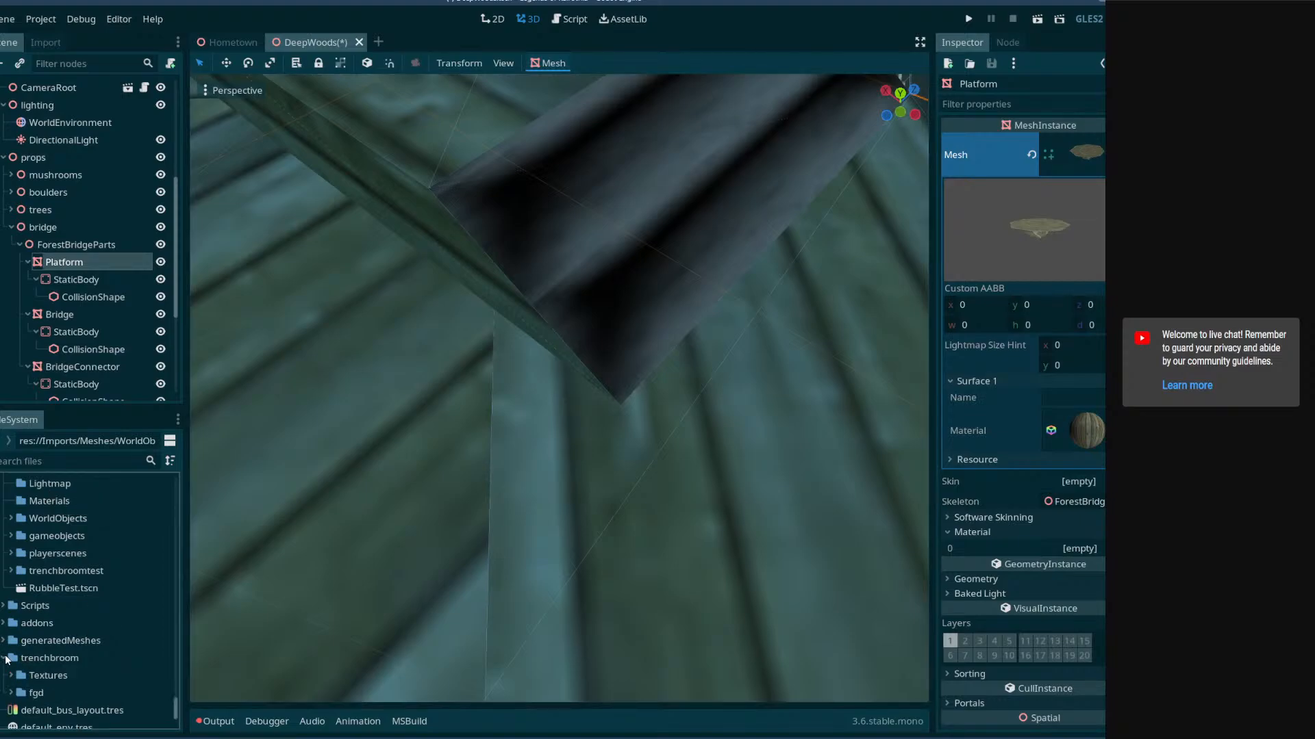
click(11, 675)
scroll(25, 664, down, 5)
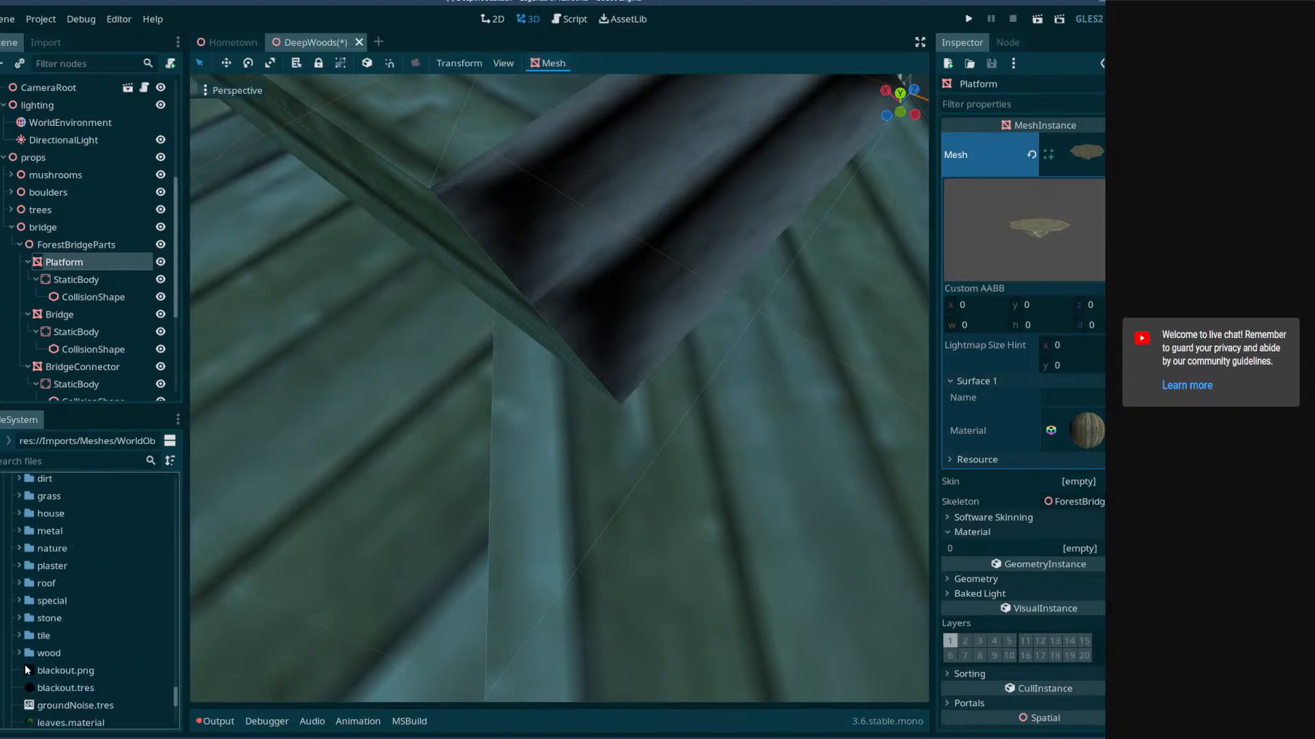
scroll(40, 664, up, 8)
scroll(39, 670, down, 6)
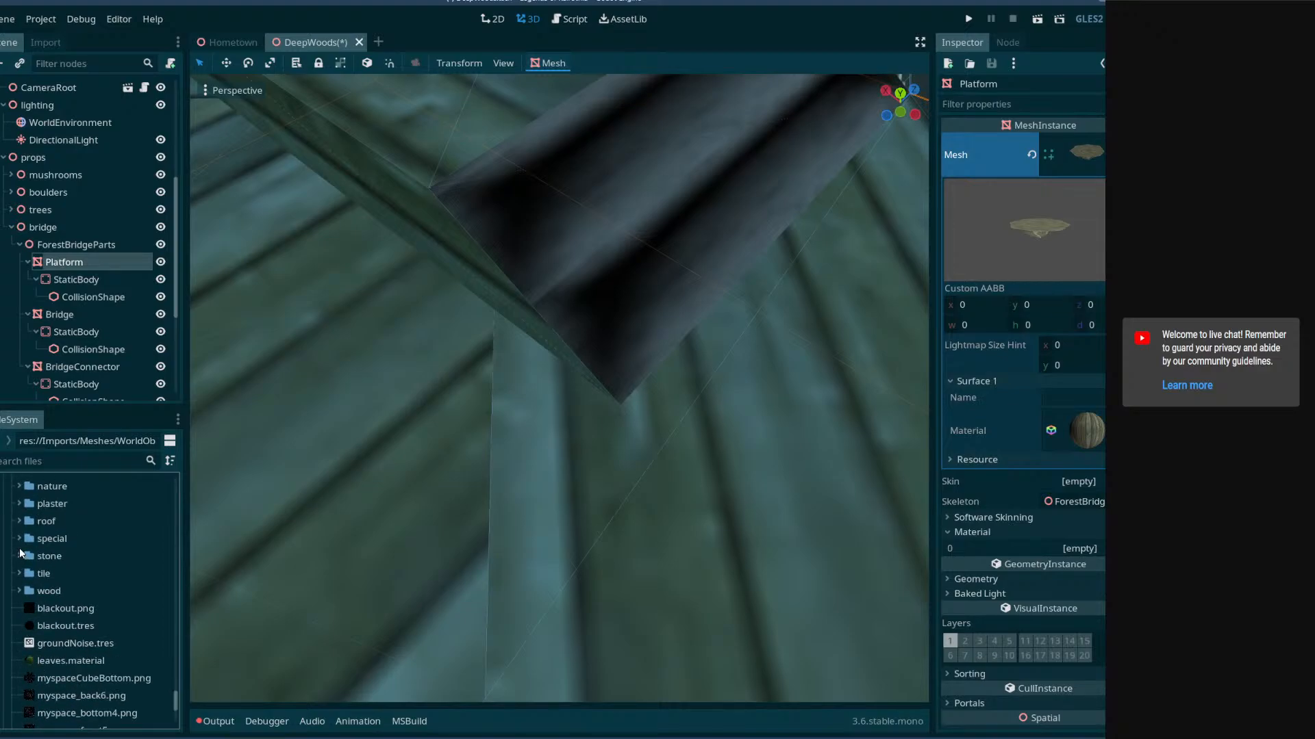
scroll(23, 551, up, 2)
scroll(22, 549, up, 5)
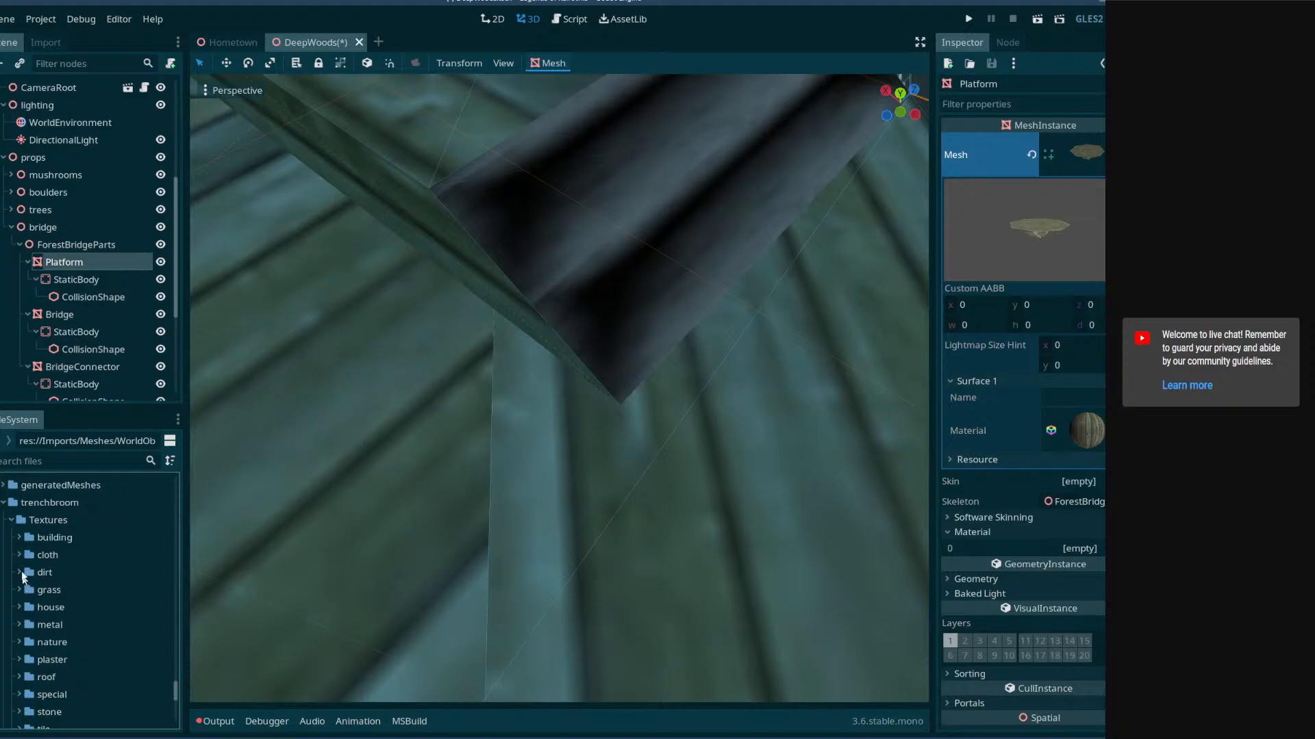
click(52, 545)
click(52, 556)
click(52, 573)
click(53, 591)
click(55, 610)
click(55, 626)
click(58, 640)
scroll(58, 642, down, 2)
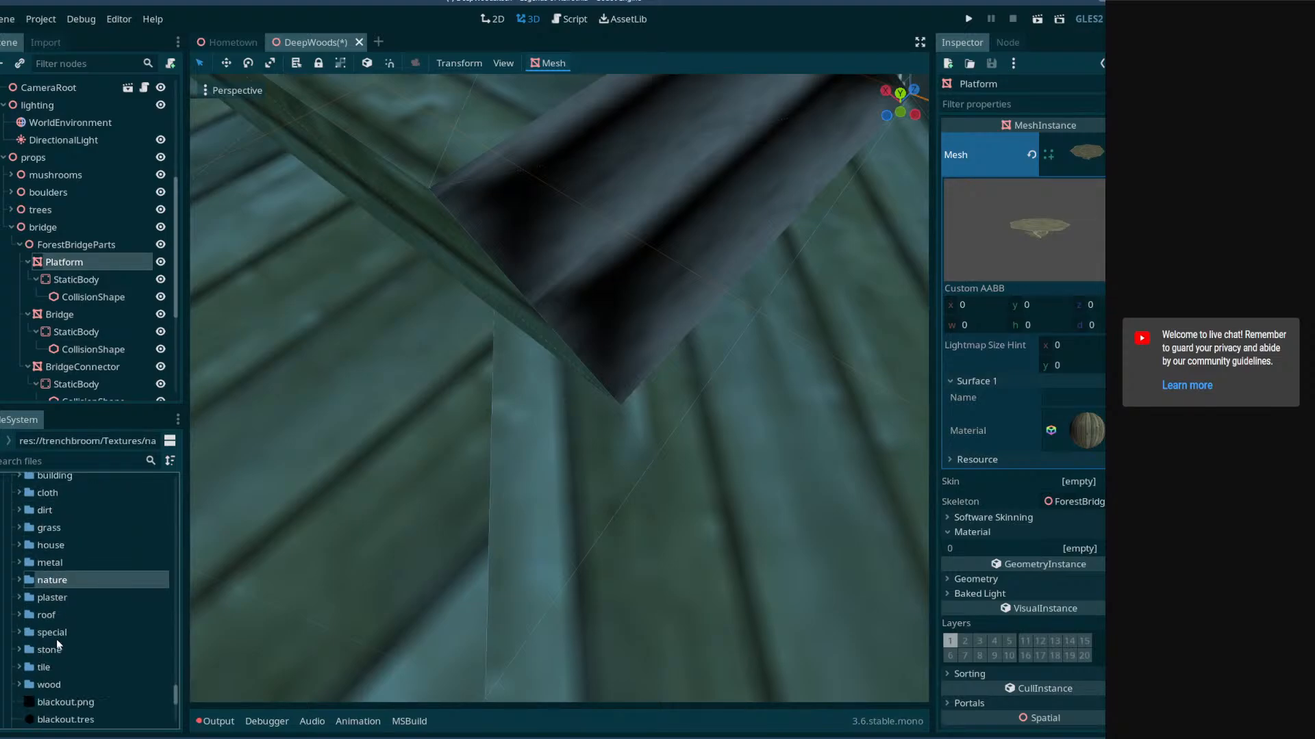
- Assign woodPlanks1.tres from the wood texture folder to the Platform's material slot 0
click(19, 685)
scroll(63, 650, down, 5)
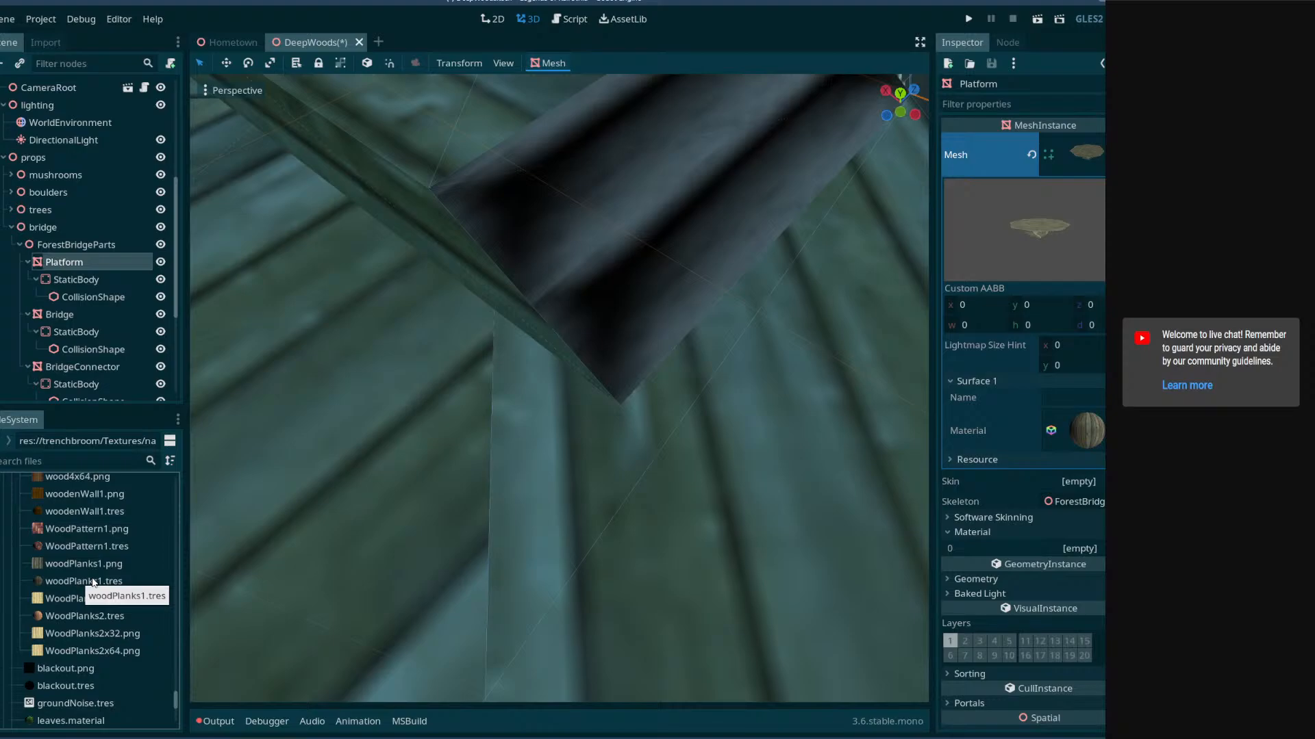
drag(91, 585, 1080, 560)
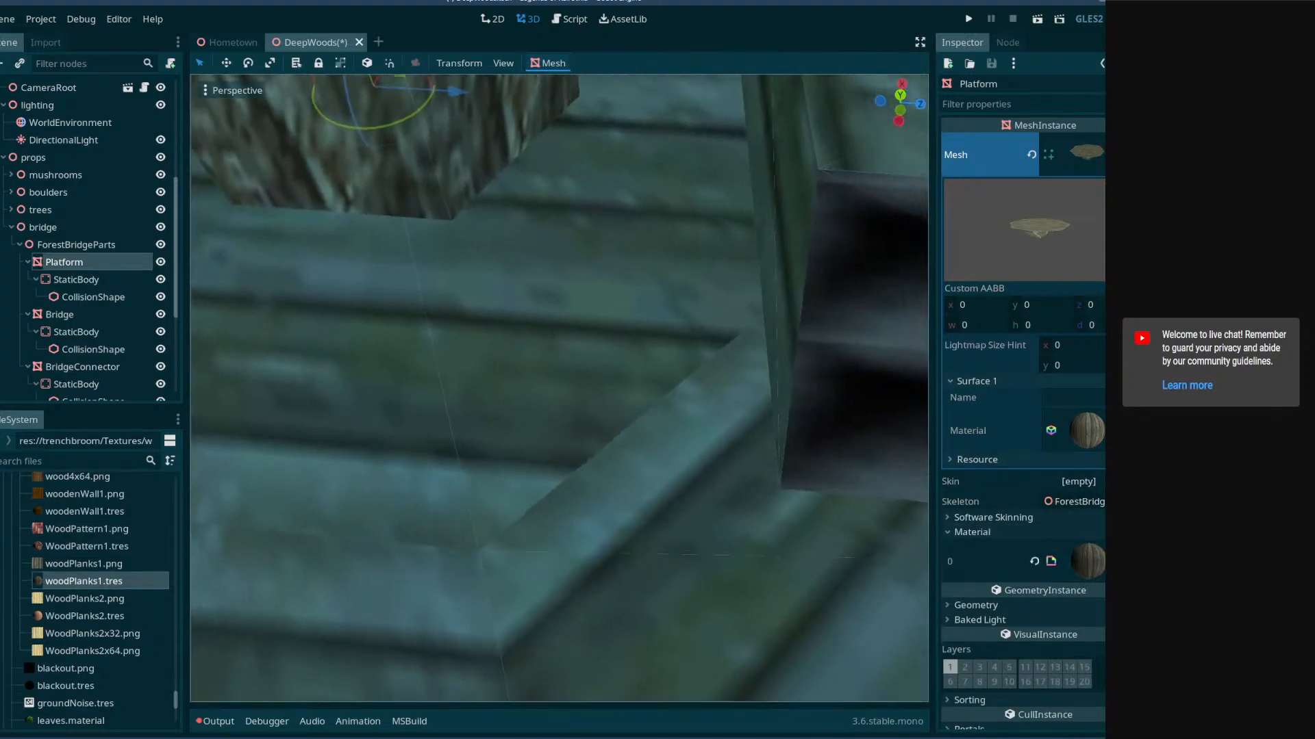
right_drag(560, 389, 585, 301)
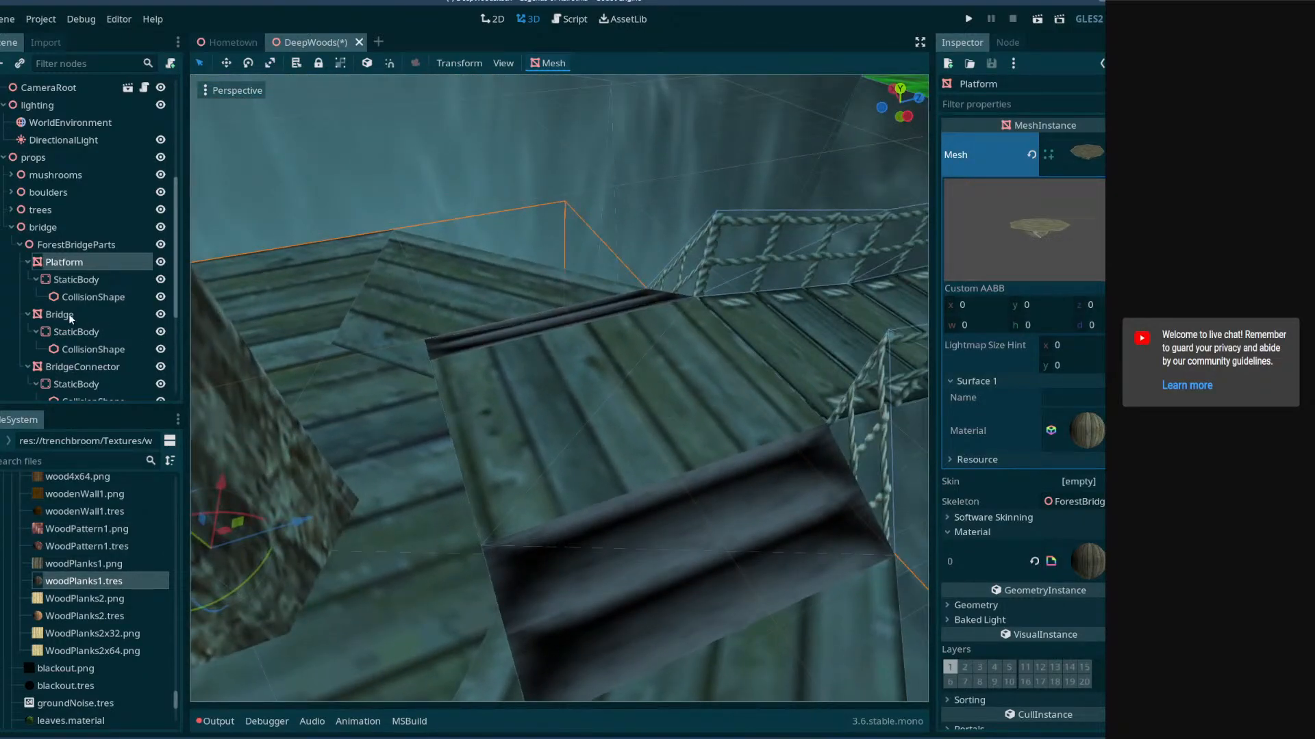
- Select the Bridge mesh and expand its material slots and mesh resource to examine the Surface 1 and Surface 2 materials
click(148, 317)
click(988, 239)
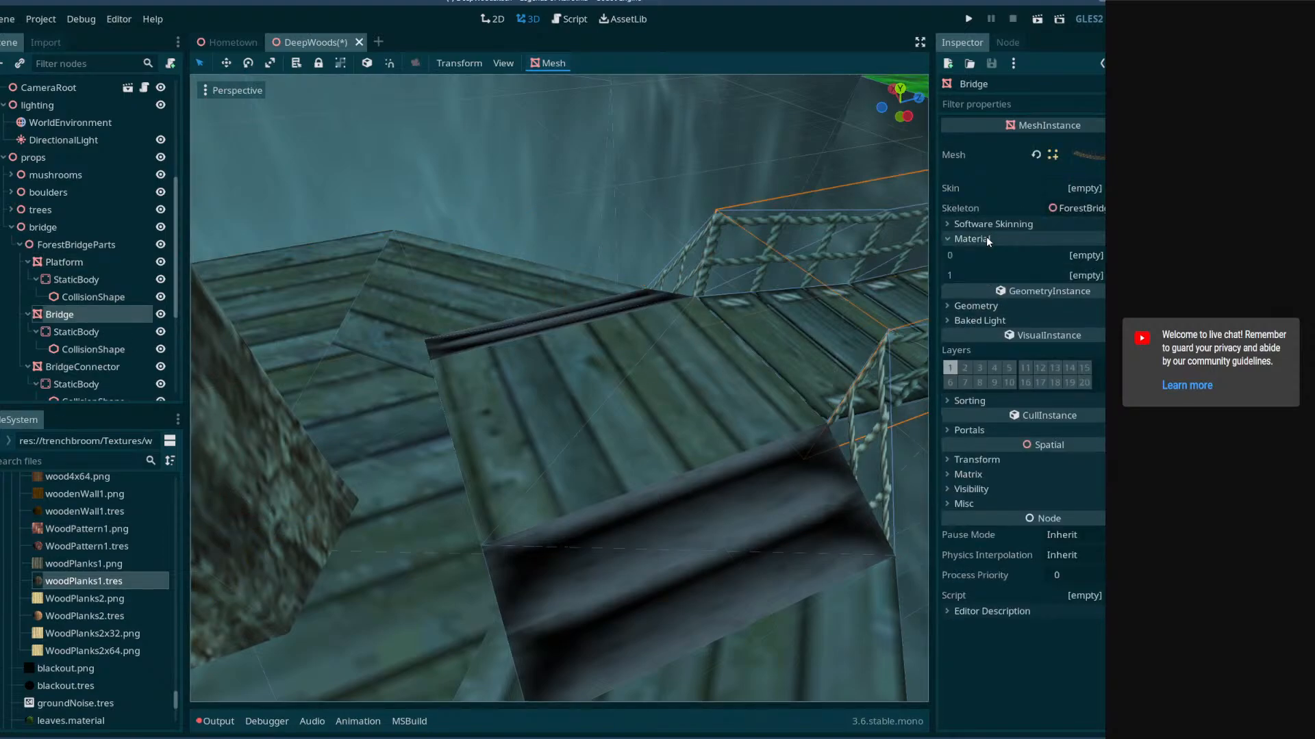
click(1080, 155)
click(973, 380)
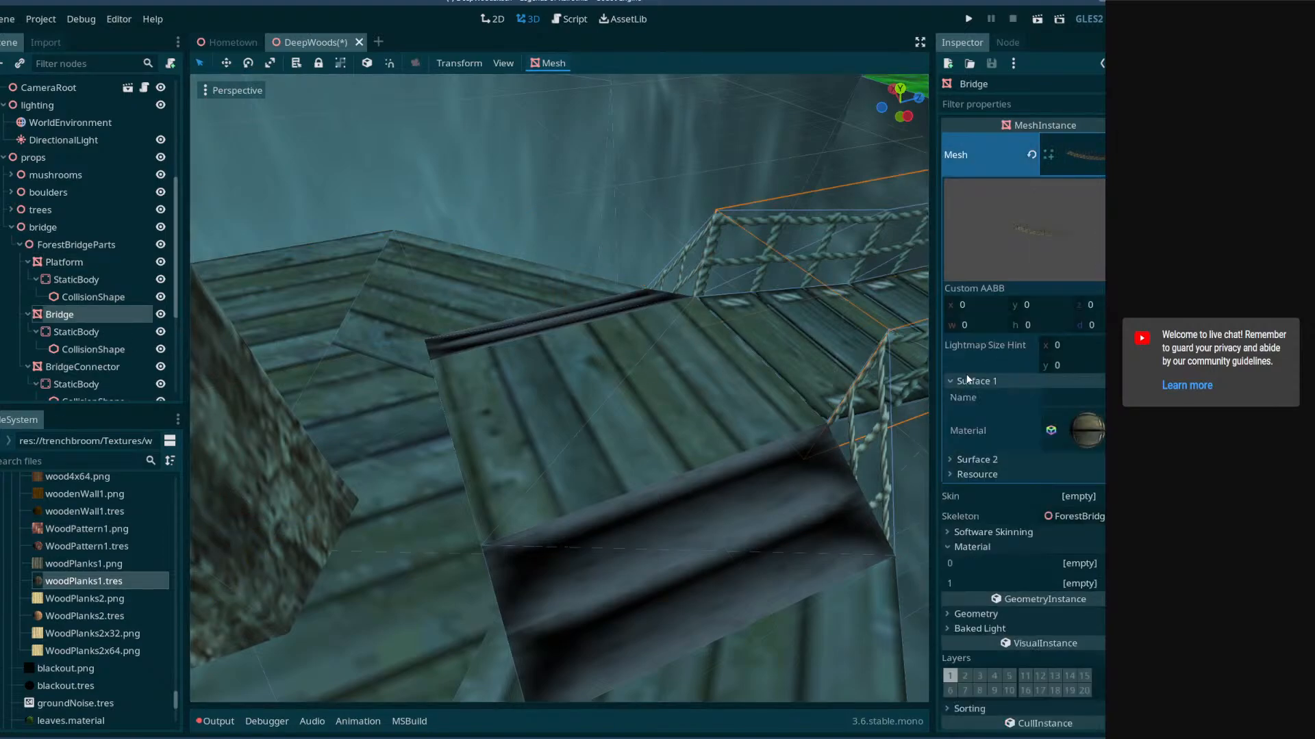
click(977, 459)
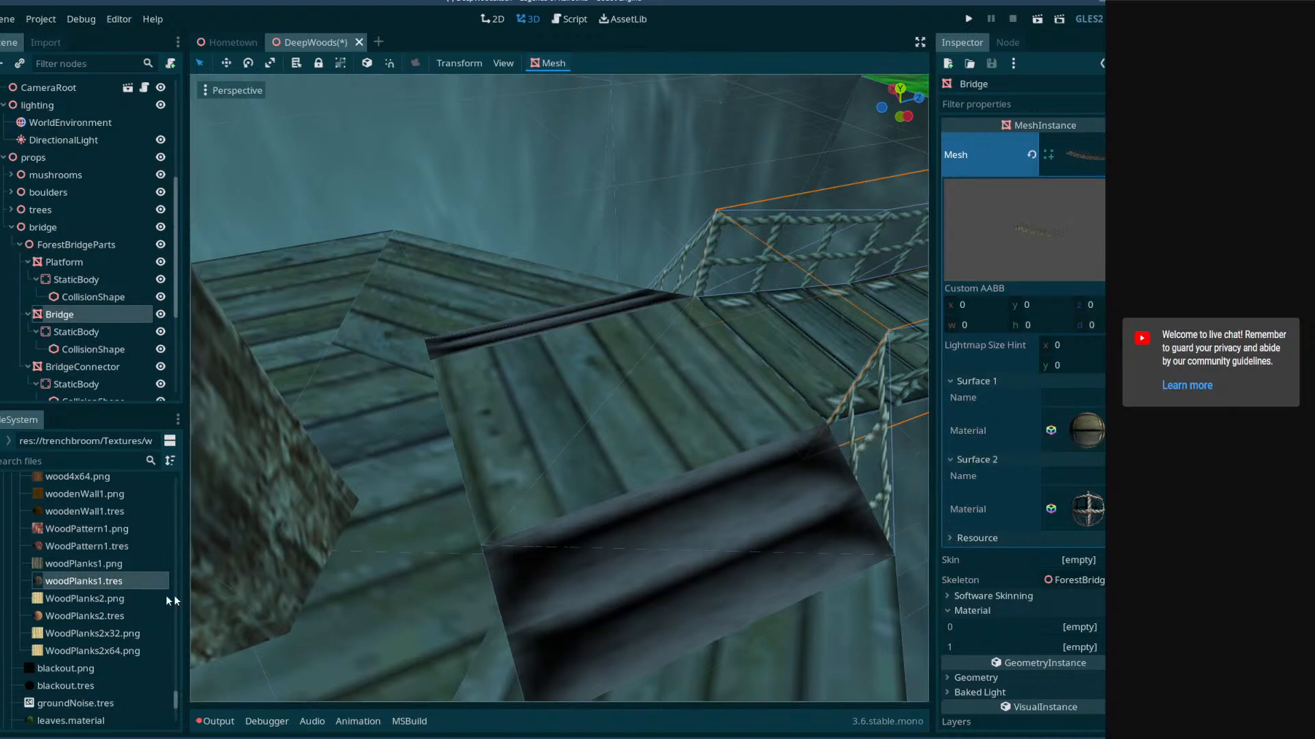
- Assign plankBridge.tres from the building texture folder to the Surface 1 material of the Bridge's mesh
scroll(104, 621, up, 5)
scroll(96, 618, up, 5)
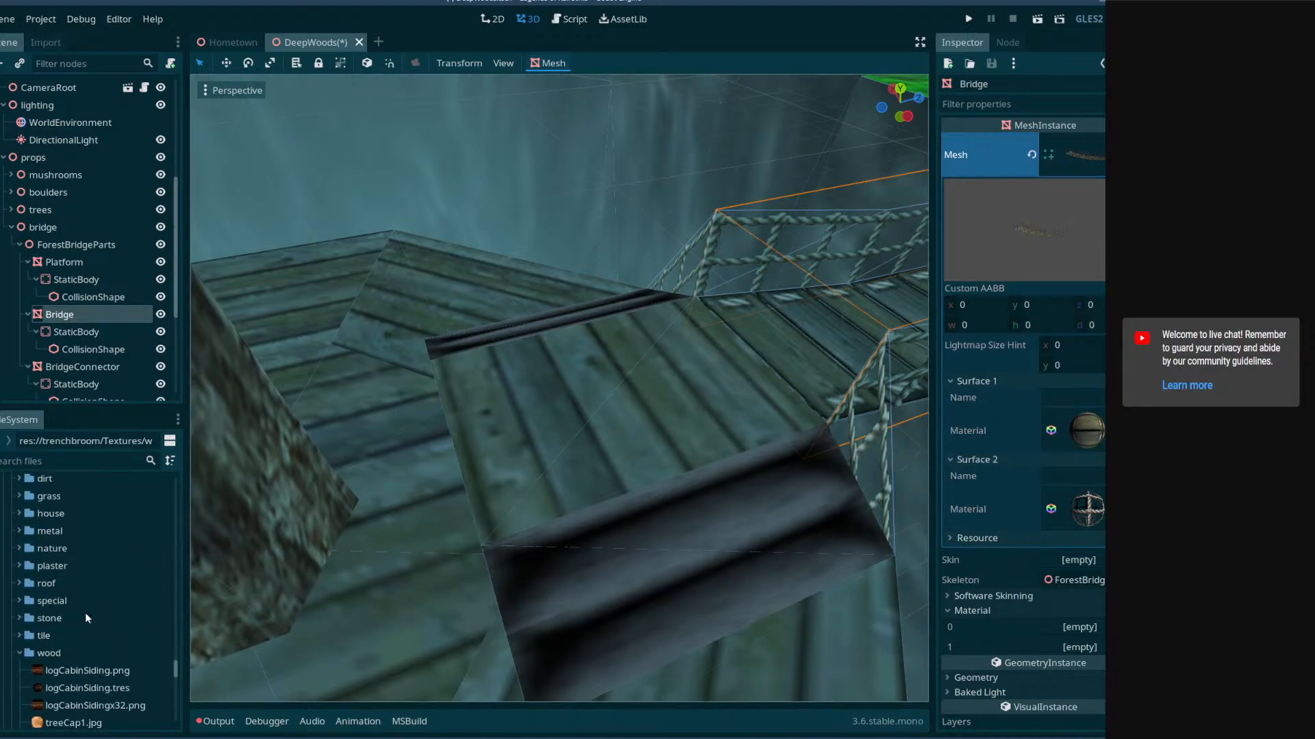
scroll(23, 549, up, 3)
click(20, 538)
scroll(52, 596, down, 3)
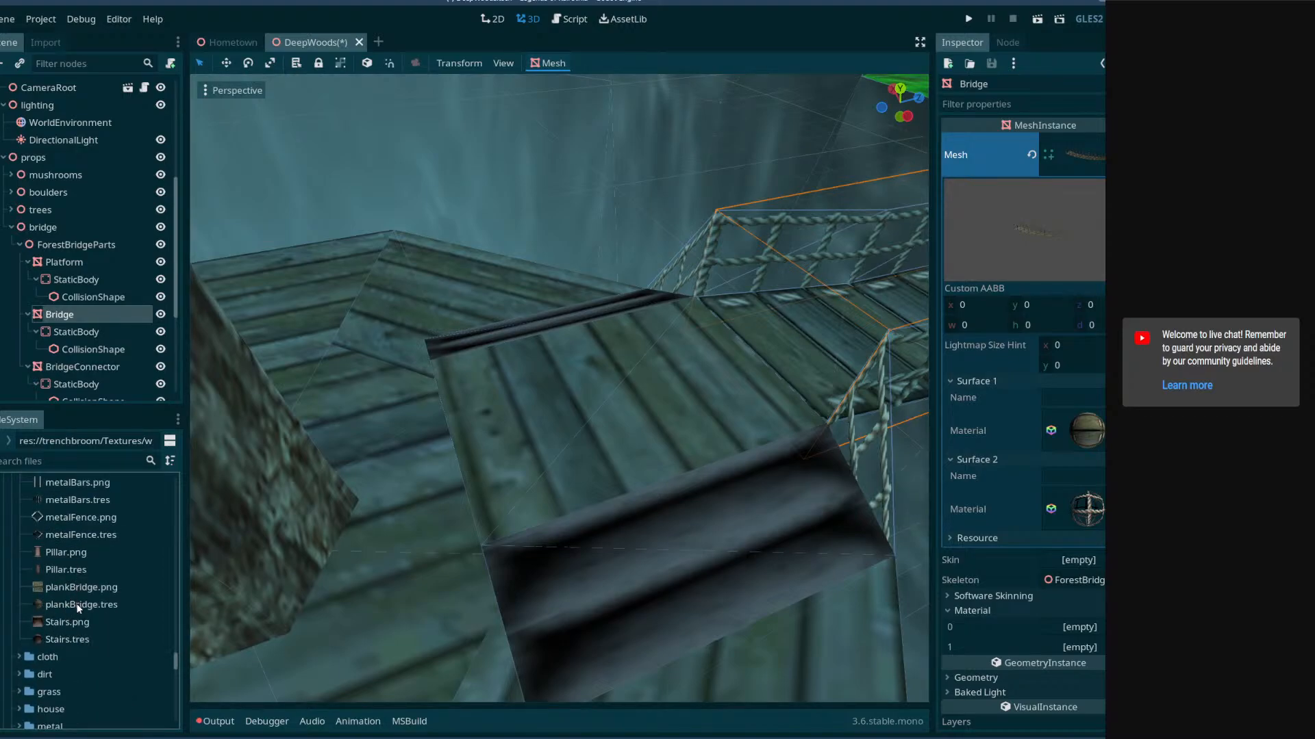
drag(67, 602, 1085, 435)
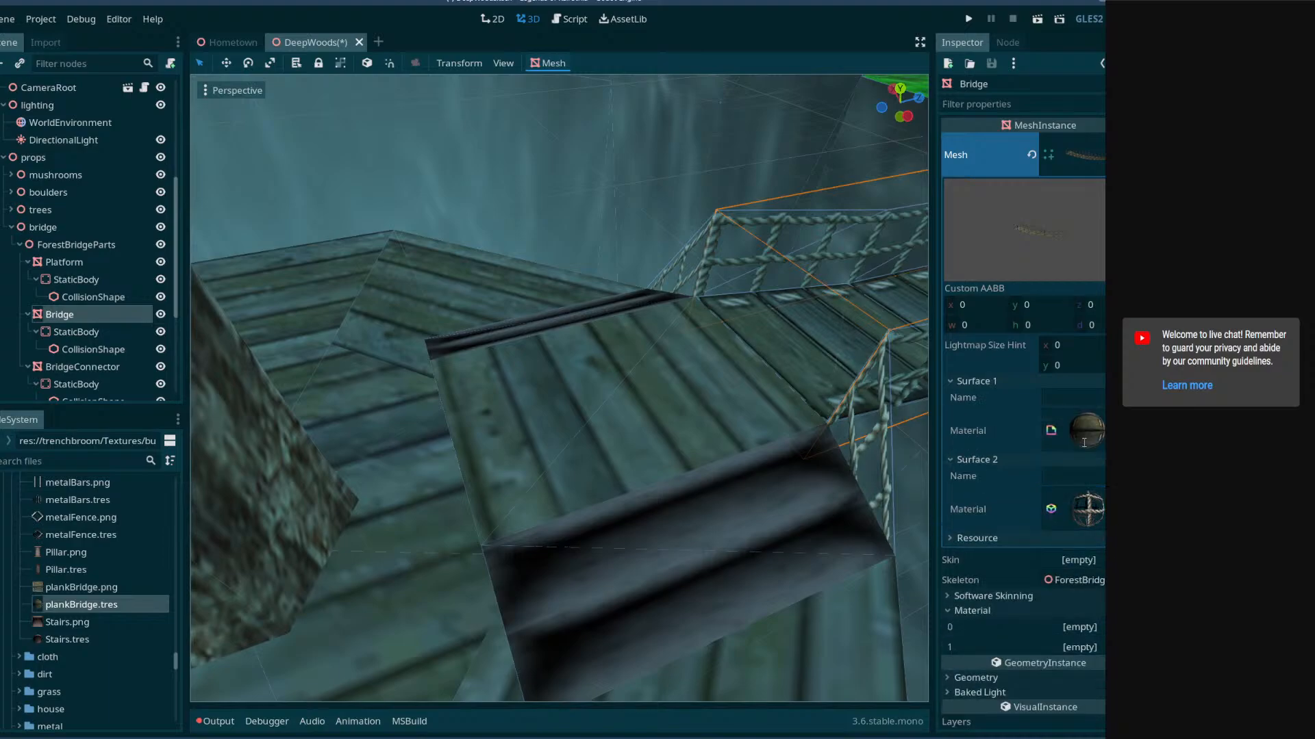
- Inspect the Bridge's planks and rope railings up close from on and around the bridge
key(w)
right_drag(688, 470, 893, 558)
key(d)
key(s)
key(a)
key(d)
key(w)
key(s)
key(w)
key(s)
key(w)
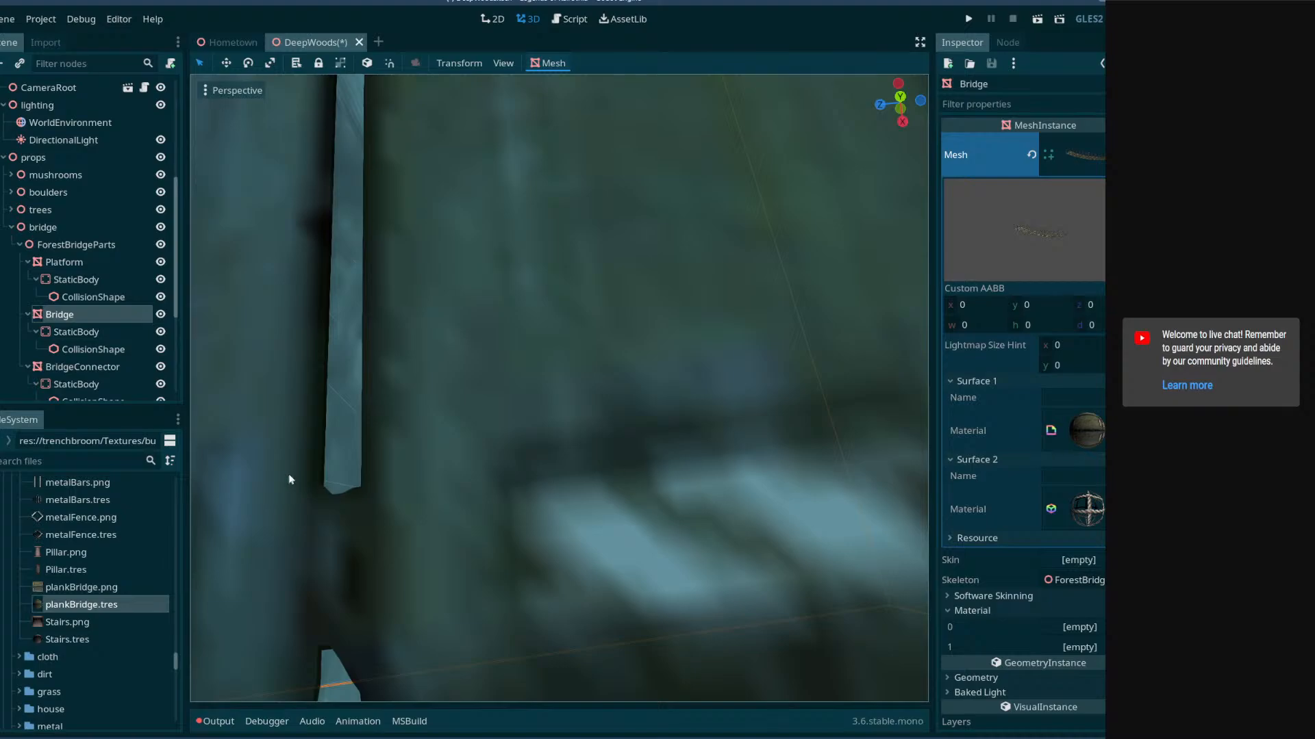
right_drag(596, 555, 370, 424)
key(s)
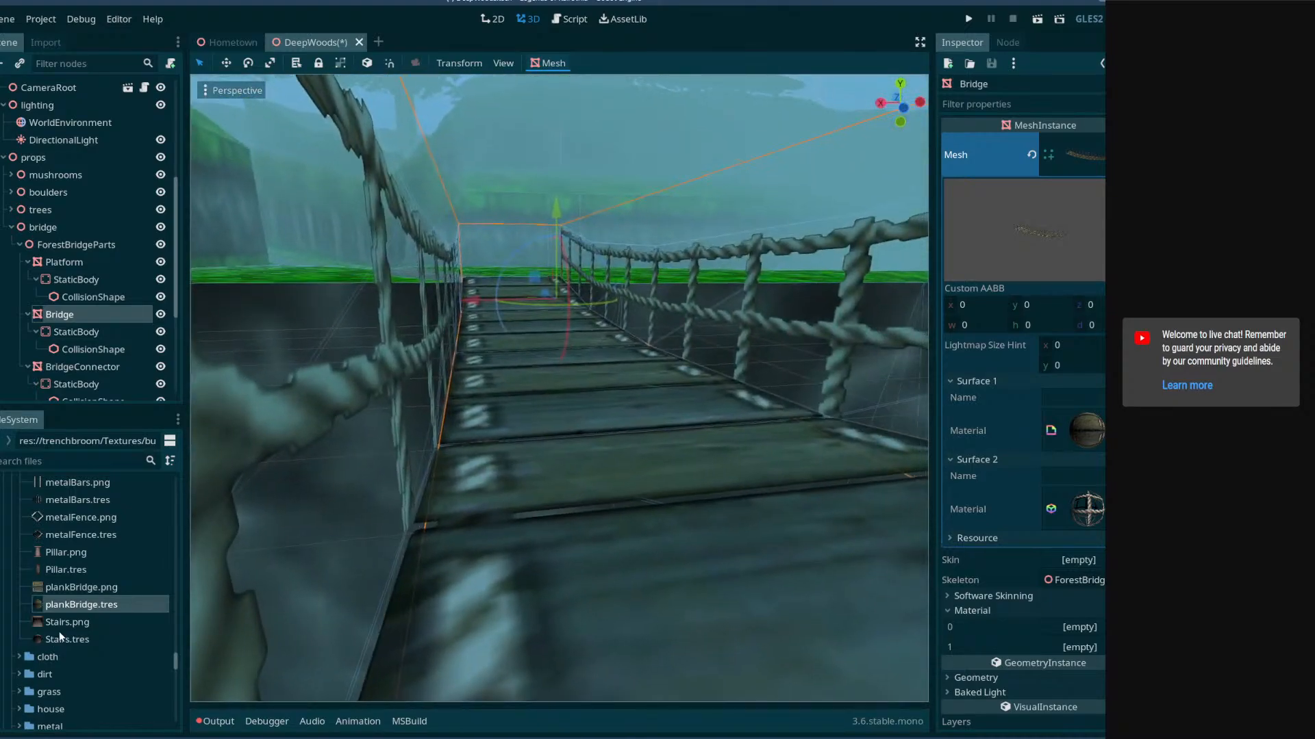
- Look through the building texture folder for a rope material for the Bridge's railings
scroll(76, 625, up, 1)
scroll(76, 619, up, 2)
scroll(76, 616, down, 2)
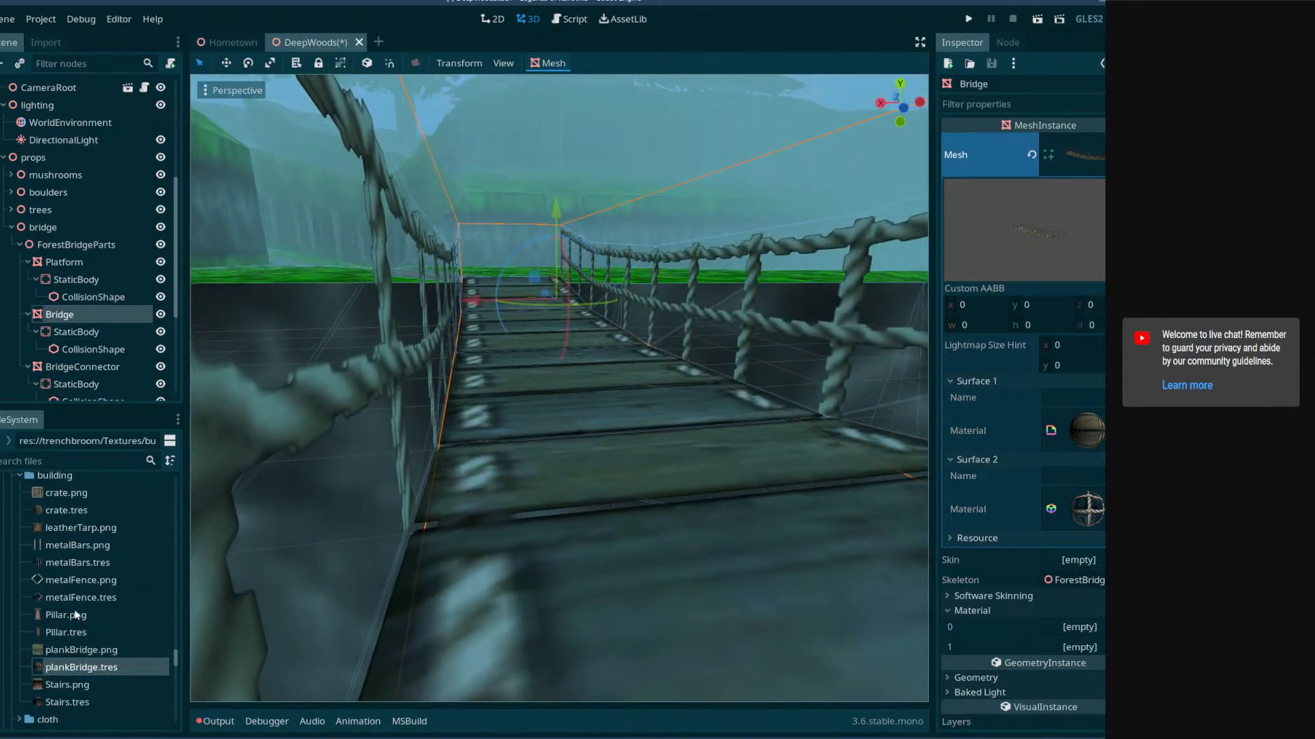
scroll(74, 609, down, 1)
scroll(69, 614, down, 4)
scroll(48, 605, up, 2)
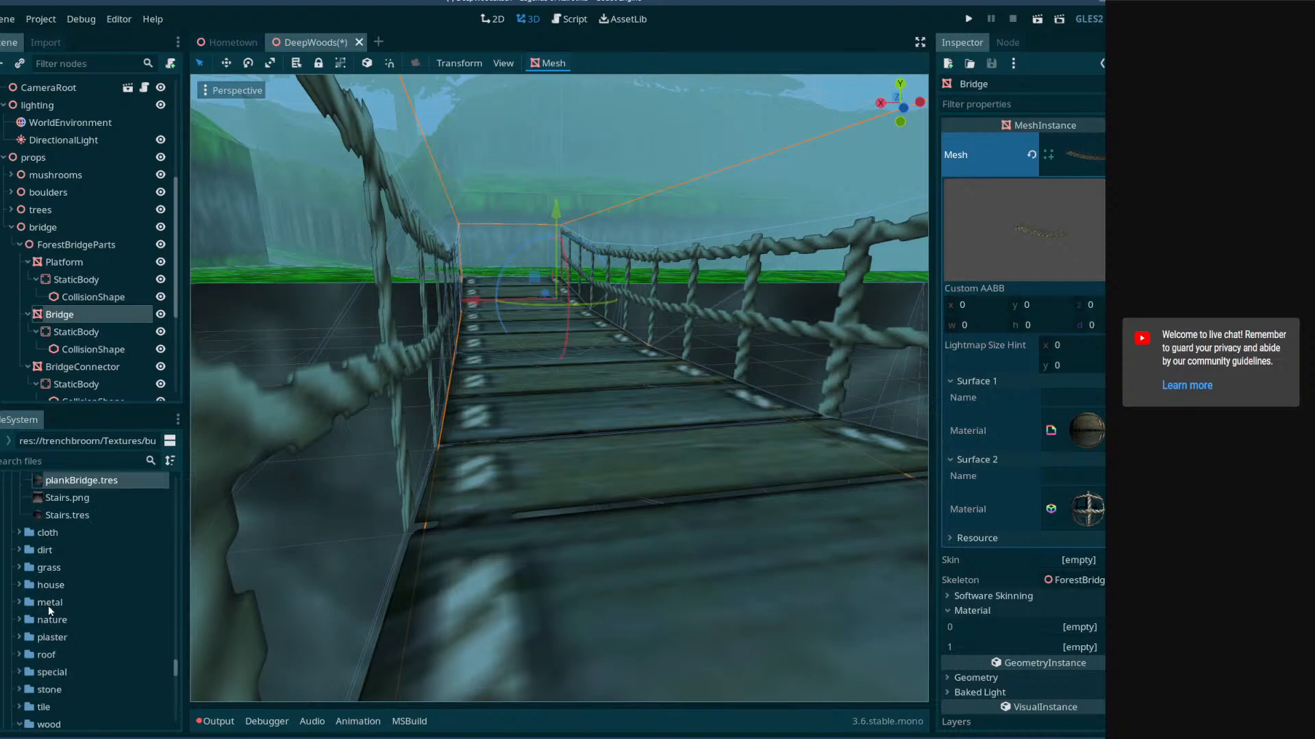
scroll(46, 606, up, 4)
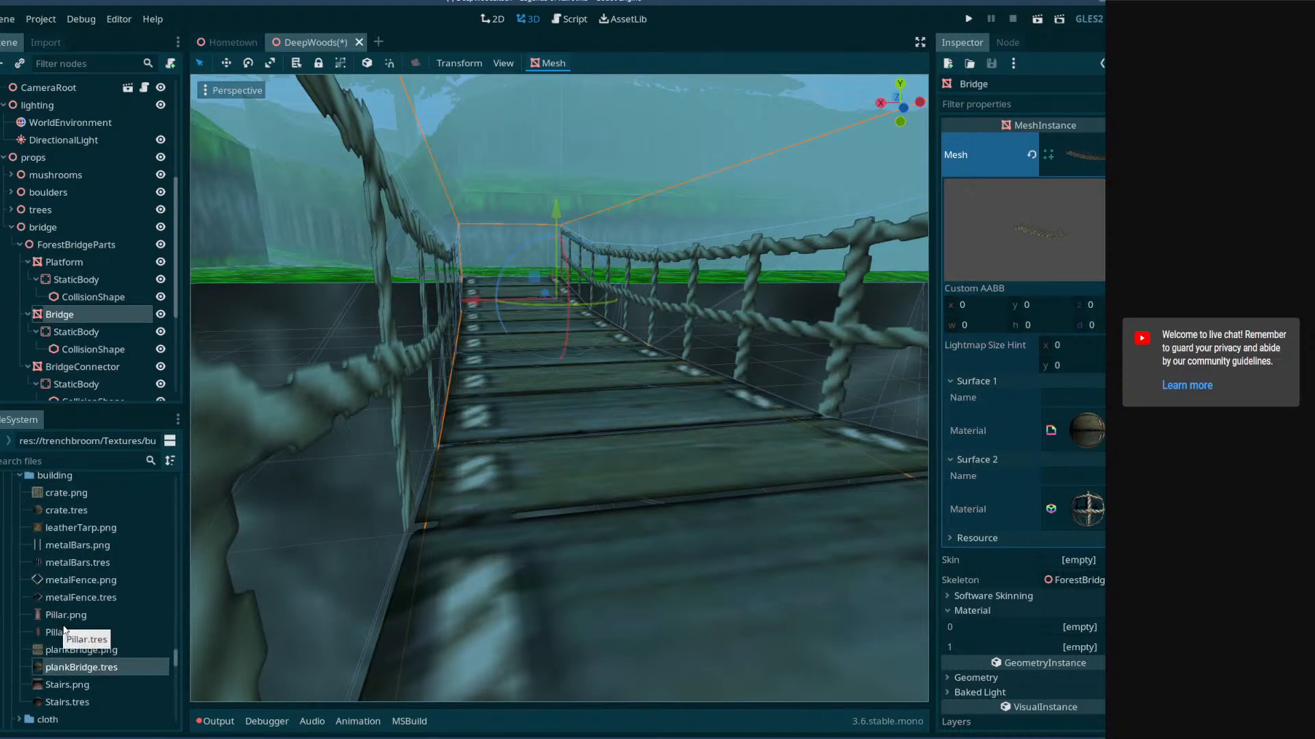
- Check the cloth, dirt and house texture folders for a rope material
scroll(69, 623, down, 3)
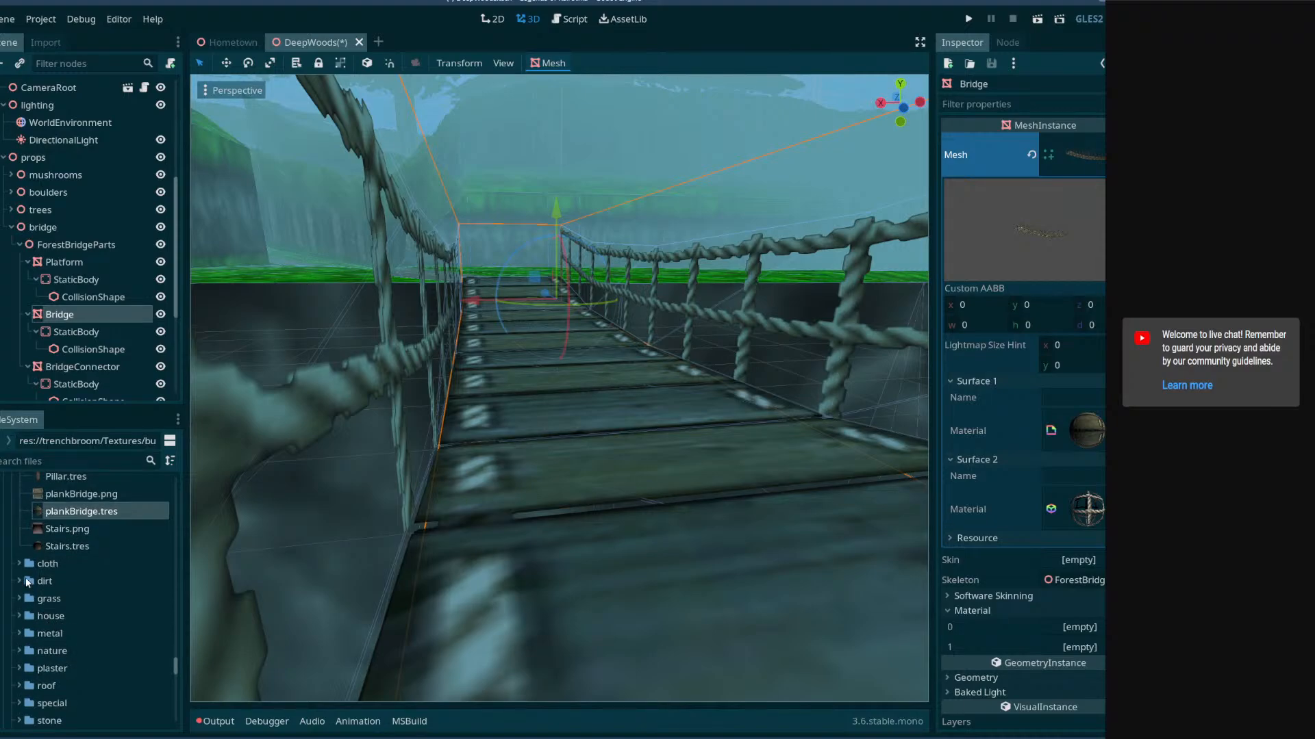
click(20, 564)
click(20, 563)
click(27, 581)
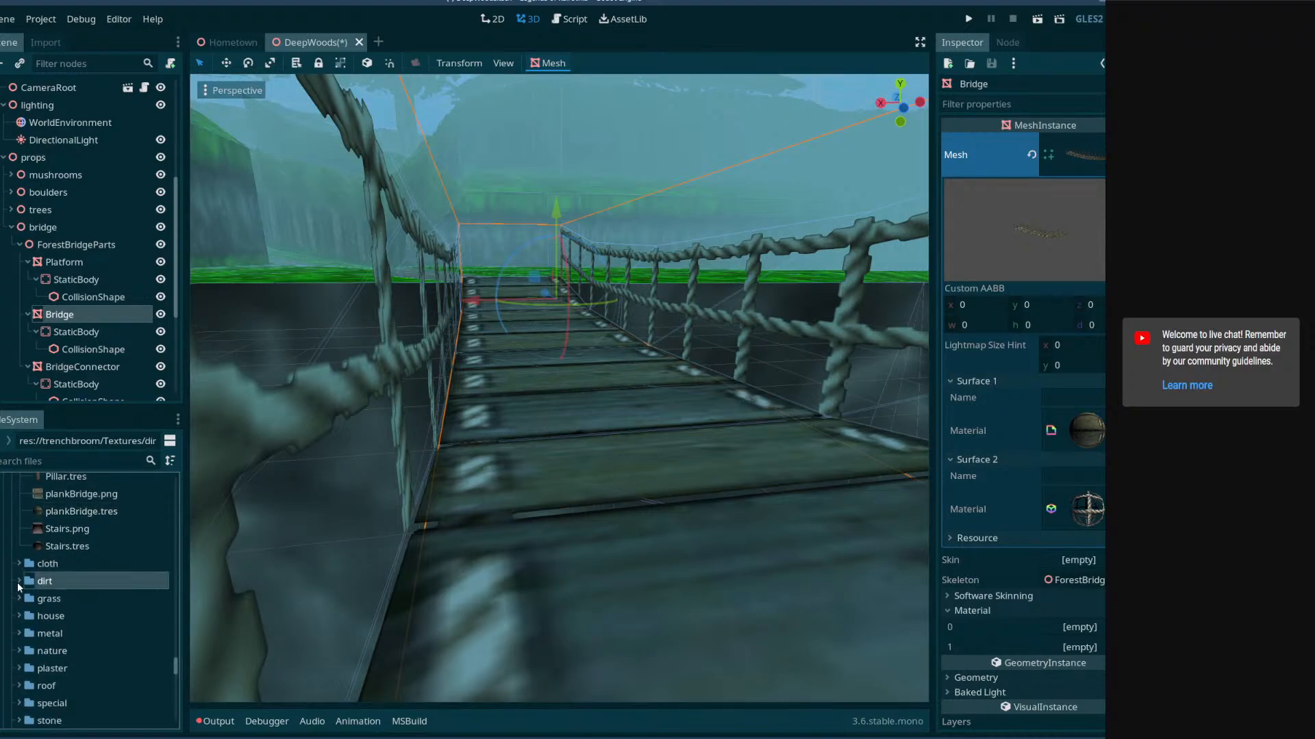
click(19, 581)
scroll(22, 587, up, 6)
scroll(21, 587, down, 8)
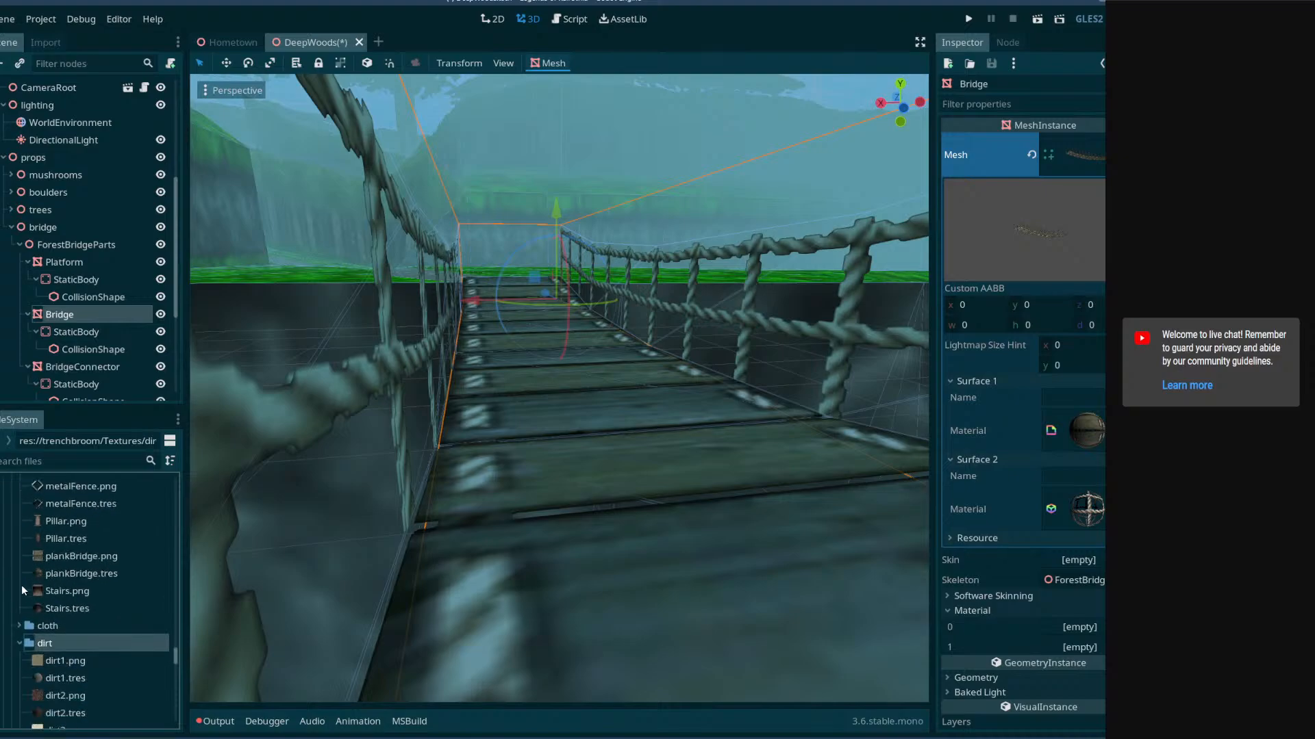
click(20, 581)
click(19, 585)
scroll(20, 585, down, 9)
scroll(21, 586, up, 8)
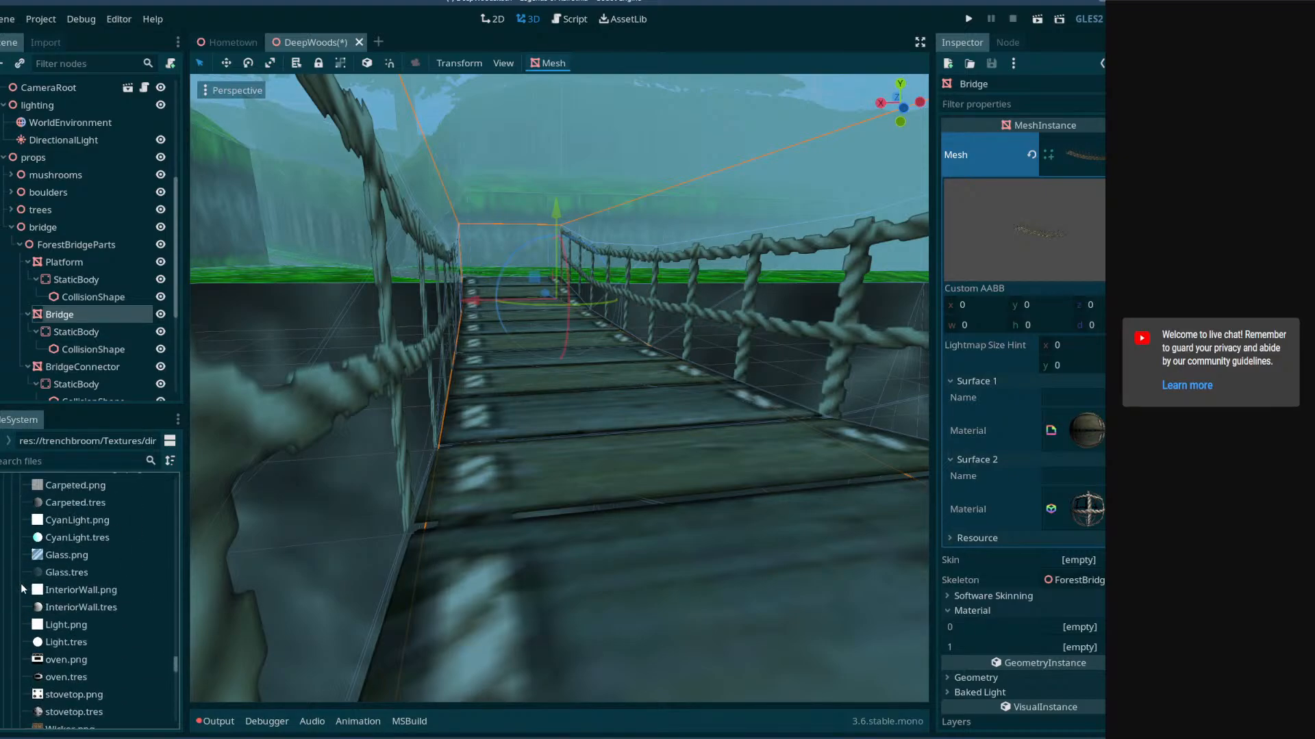
scroll(24, 602, up, 2)
click(20, 618)
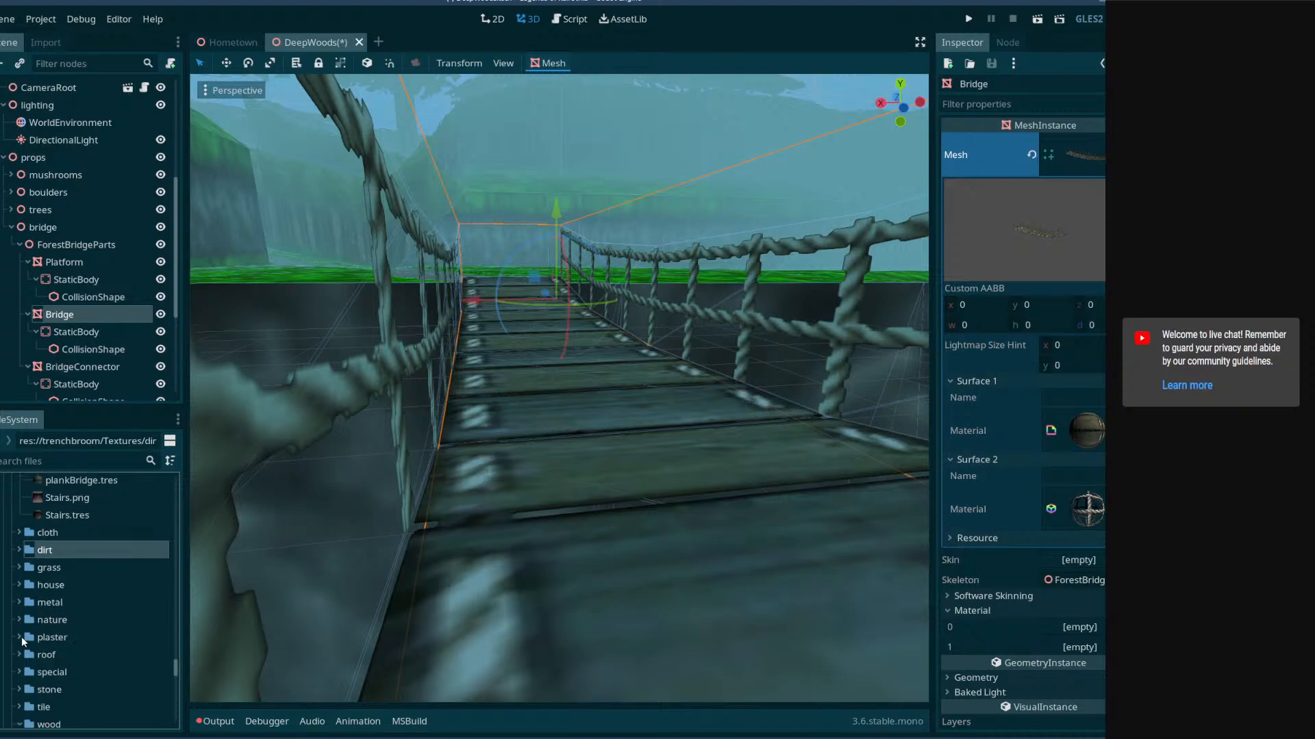
- Browse the metal and nature texture folders for a rope material
click(21, 600)
scroll(19, 598, down, 3)
scroll(19, 597, up, 1)
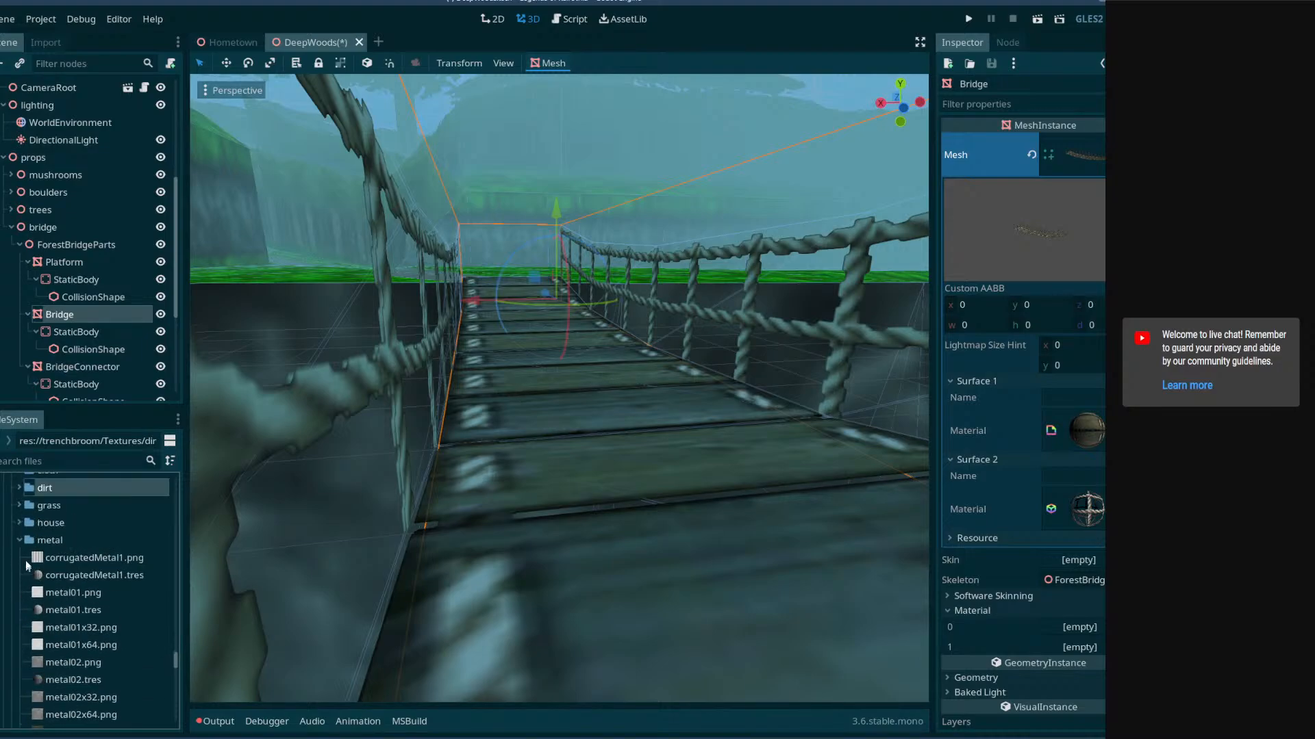
click(19, 540)
click(19, 556)
scroll(54, 575, down, 5)
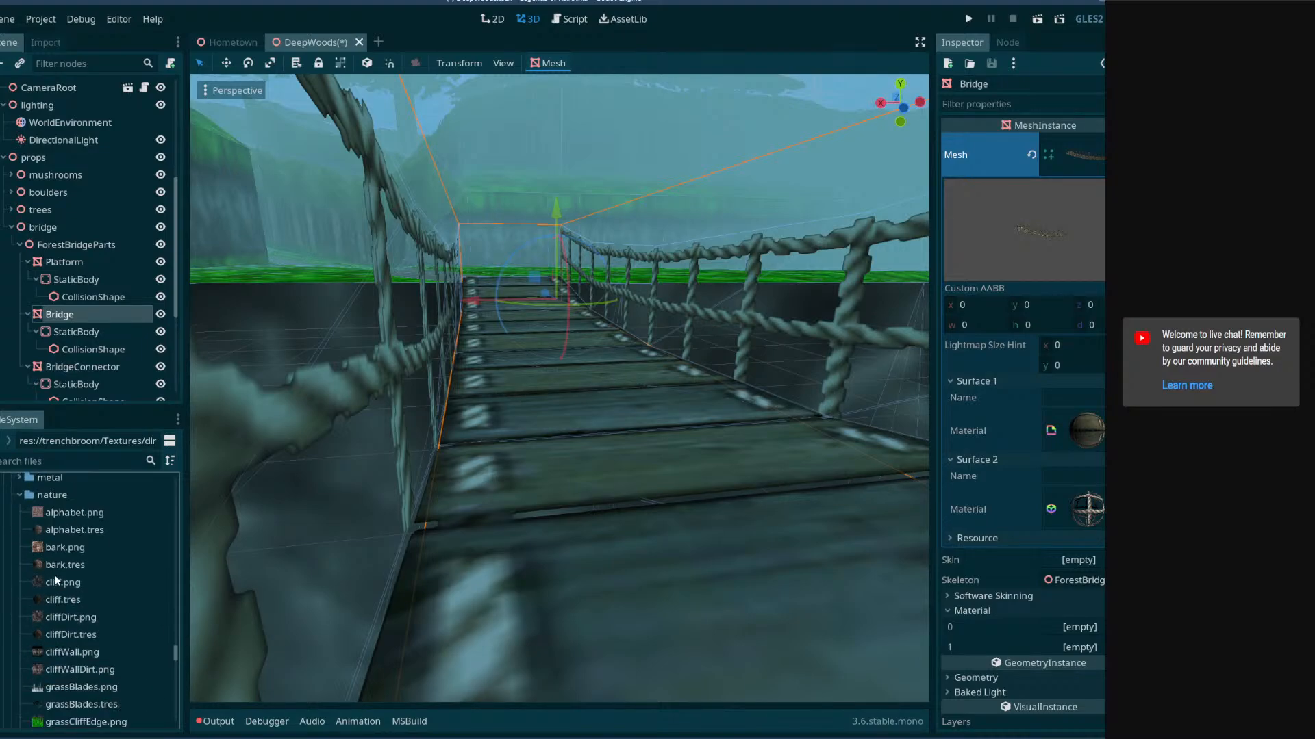
scroll(58, 585, up, 2)
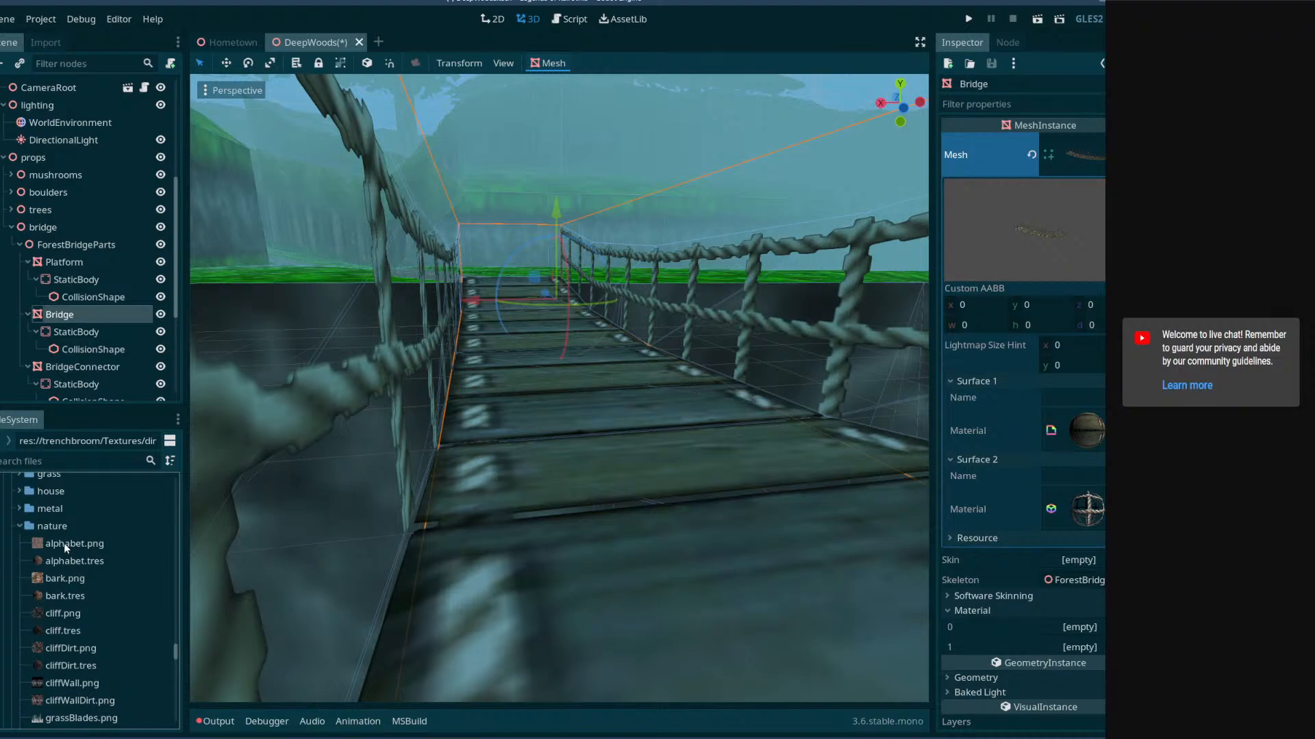
scroll(62, 582, down, 5)
scroll(84, 631, down, 5)
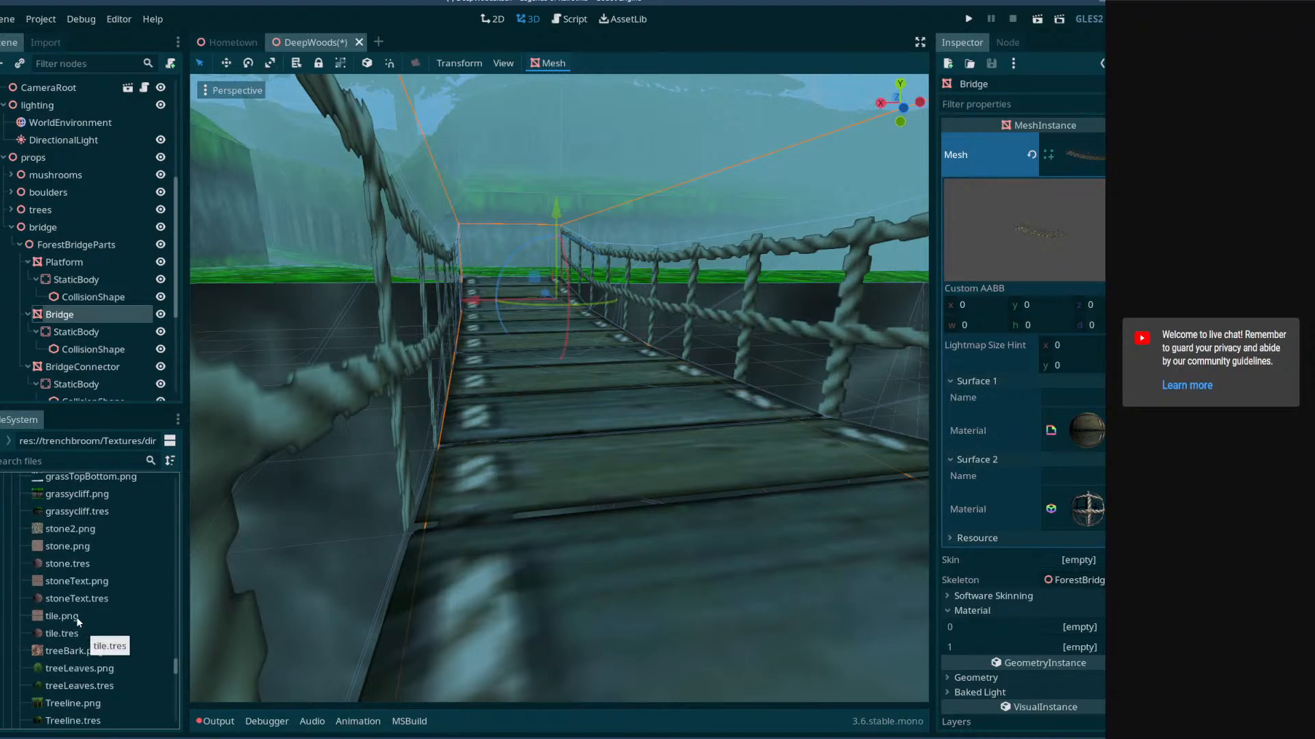
scroll(79, 622, up, 12)
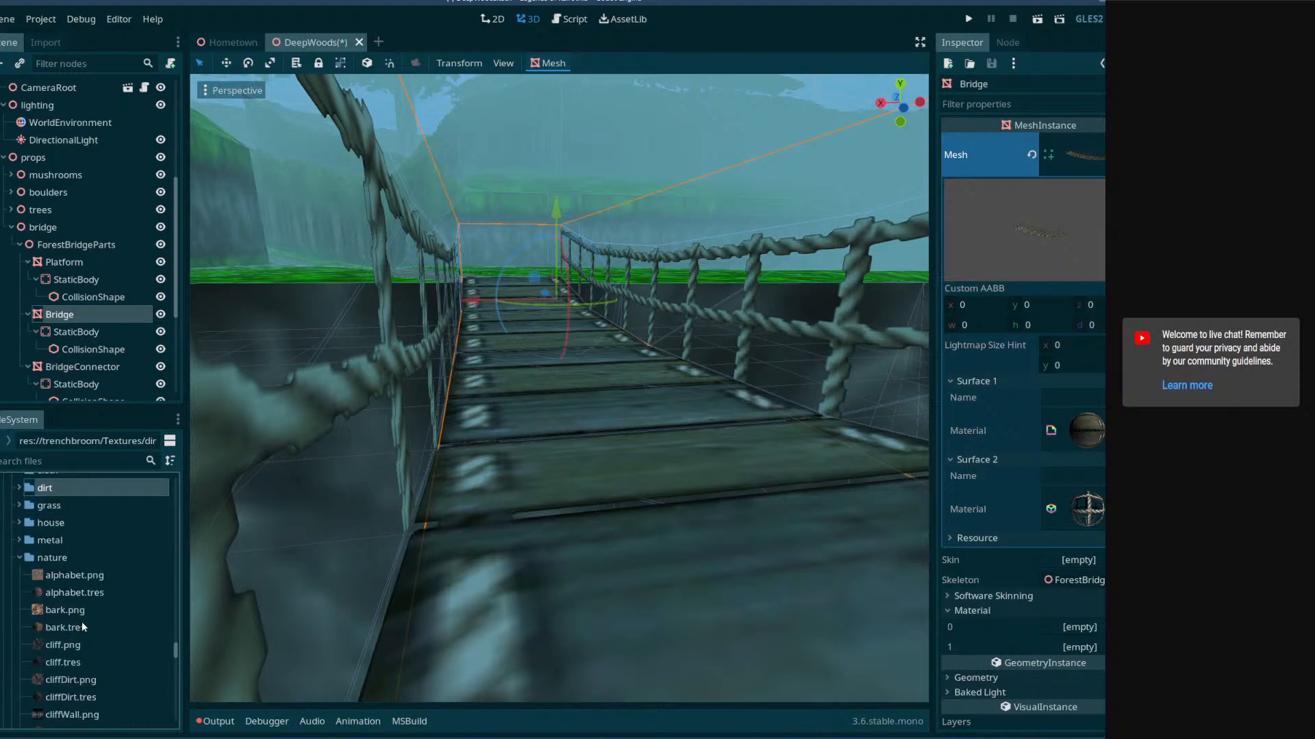
scroll(80, 622, down, 12)
scroll(81, 622, up, 19)
click(16, 652)
click(19, 651)
- Go through the special, stone, tile and wood texture folders for a rope material
scroll(19, 633, down, 2)
click(19, 641)
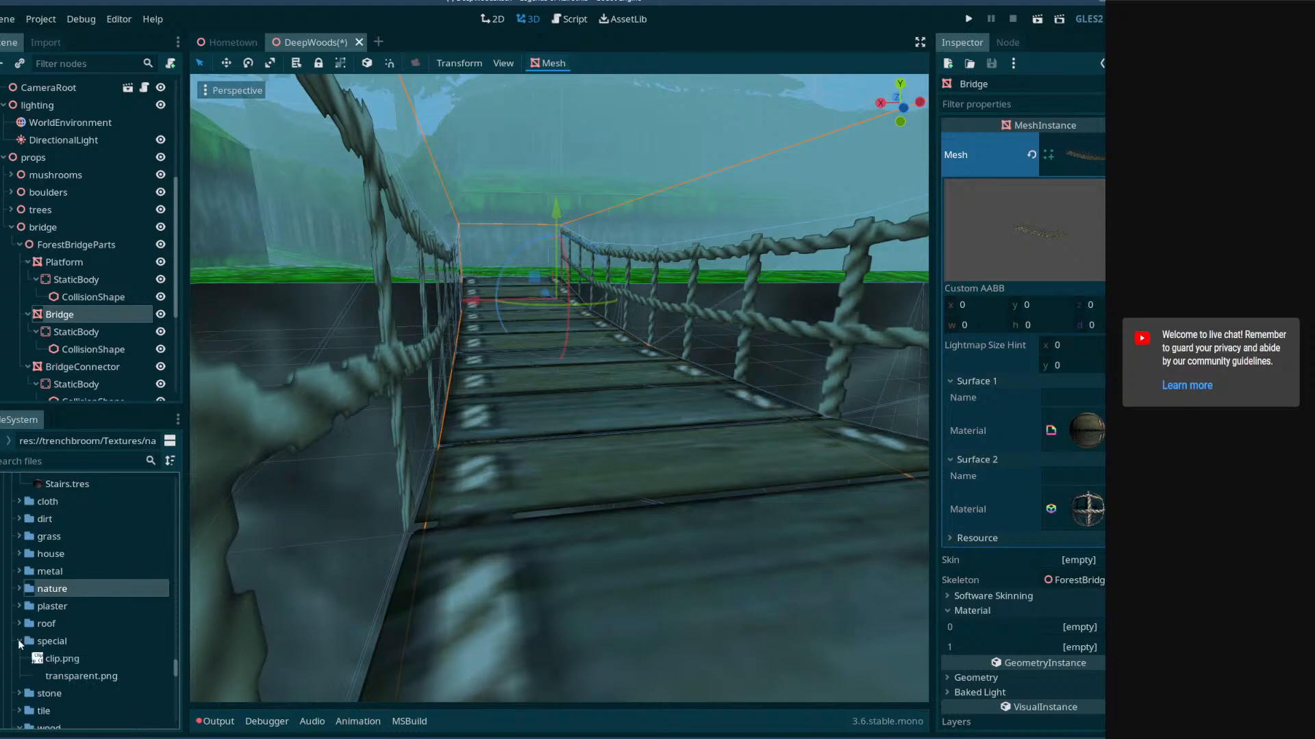
scroll(20, 641, down, 1)
click(19, 609)
click(20, 609)
click(19, 608)
click(20, 645)
scroll(20, 644, down, 2)
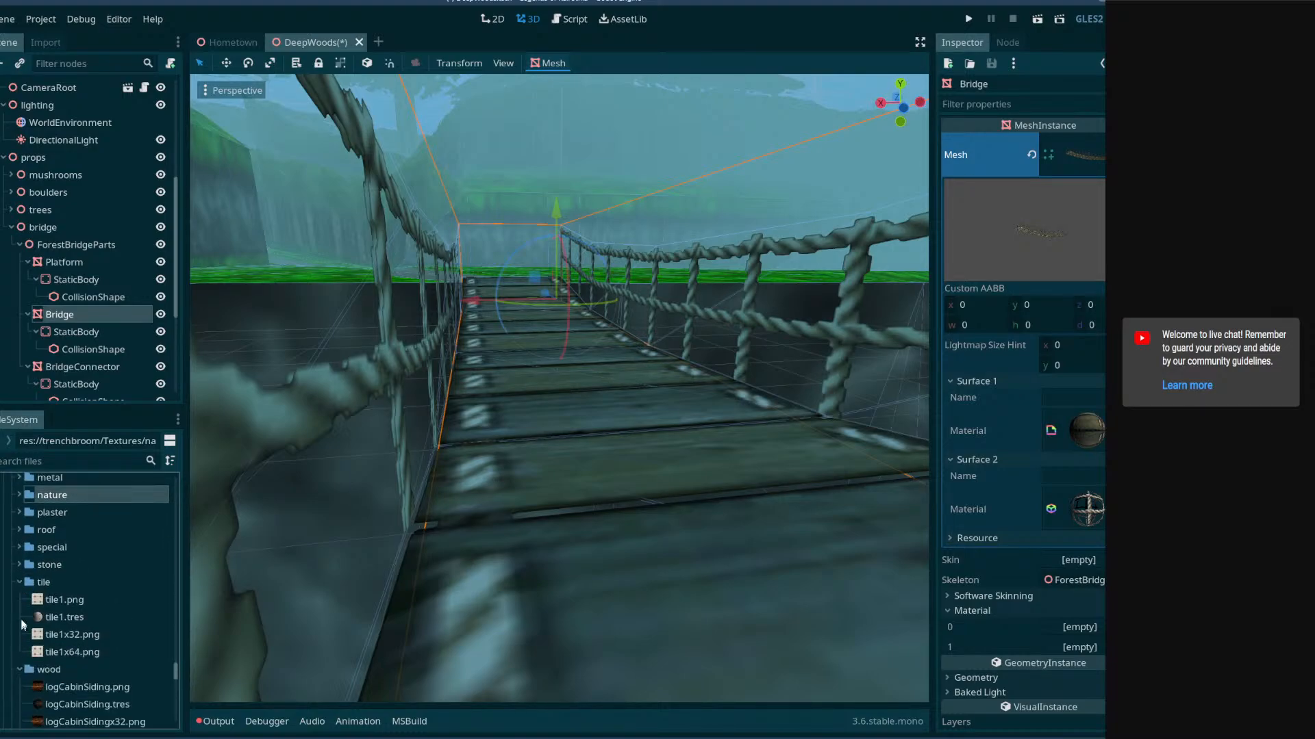
scroll(41, 602, down, 10)
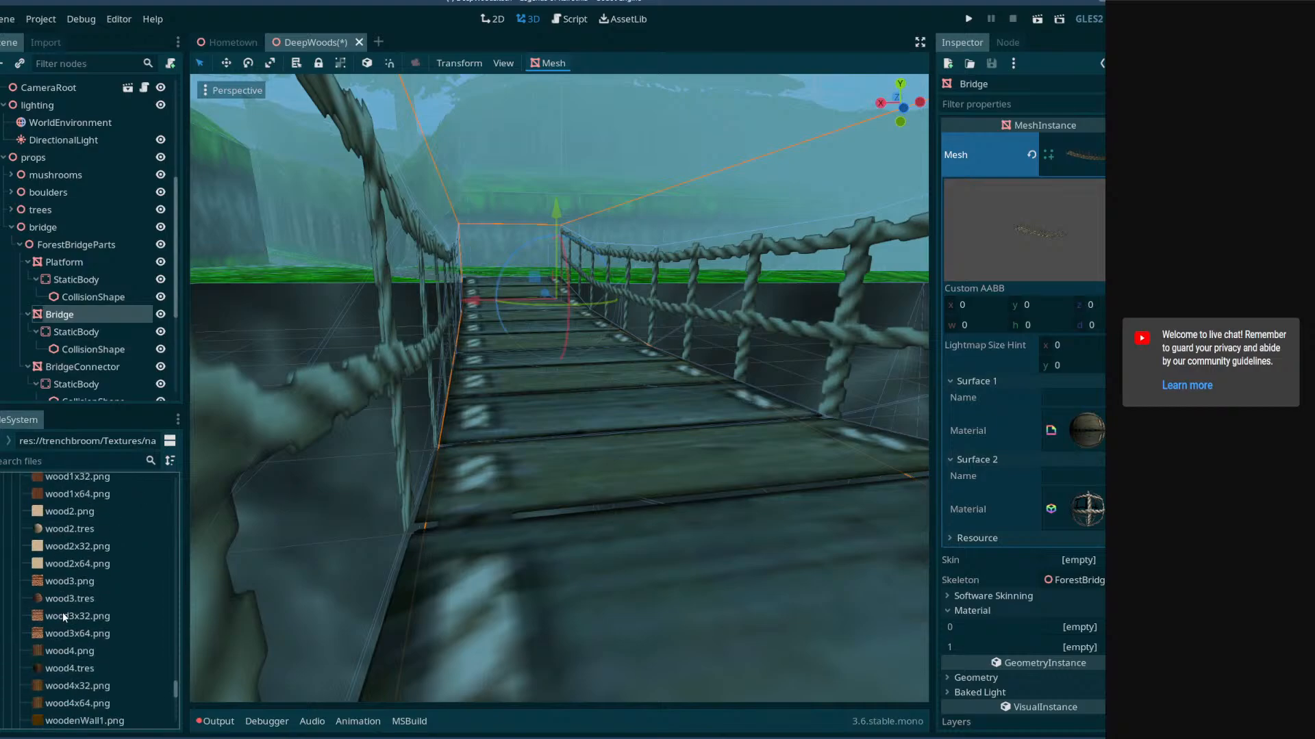
scroll(65, 620, down, 5)
scroll(78, 631, up, 10)
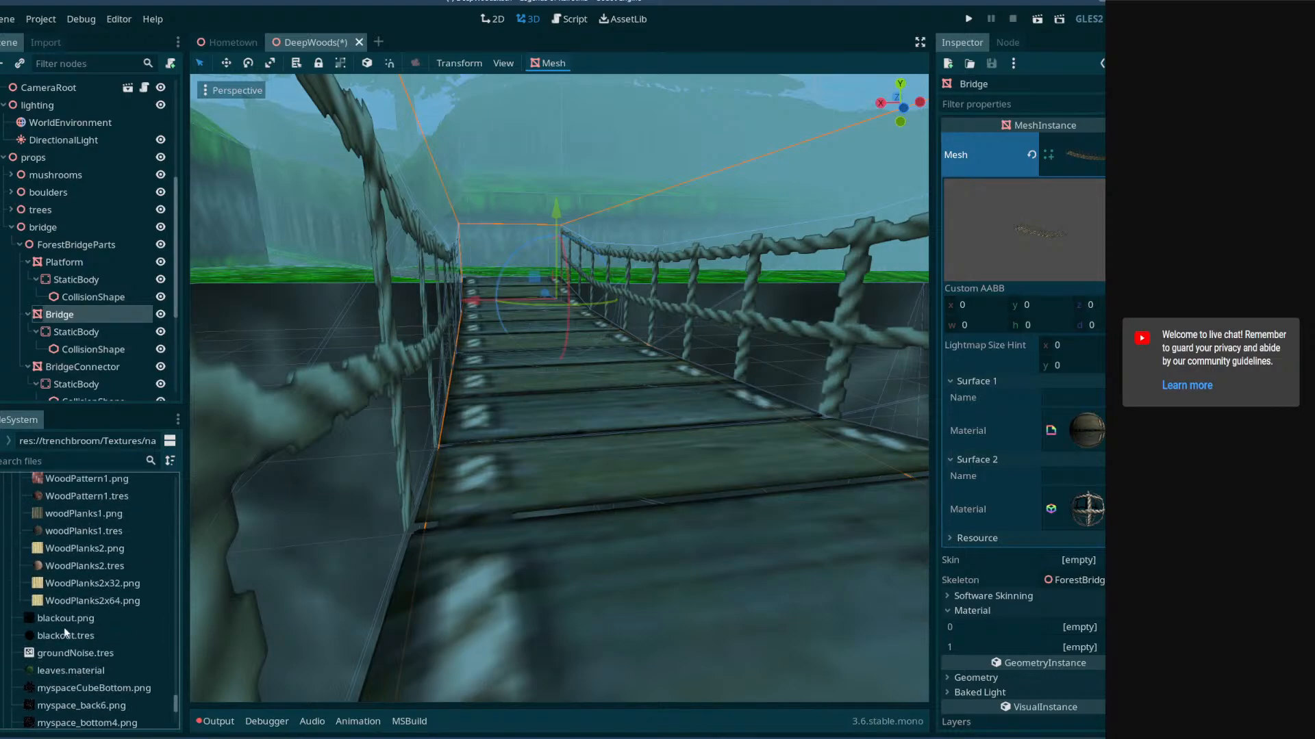
scroll(76, 627, up, 15)
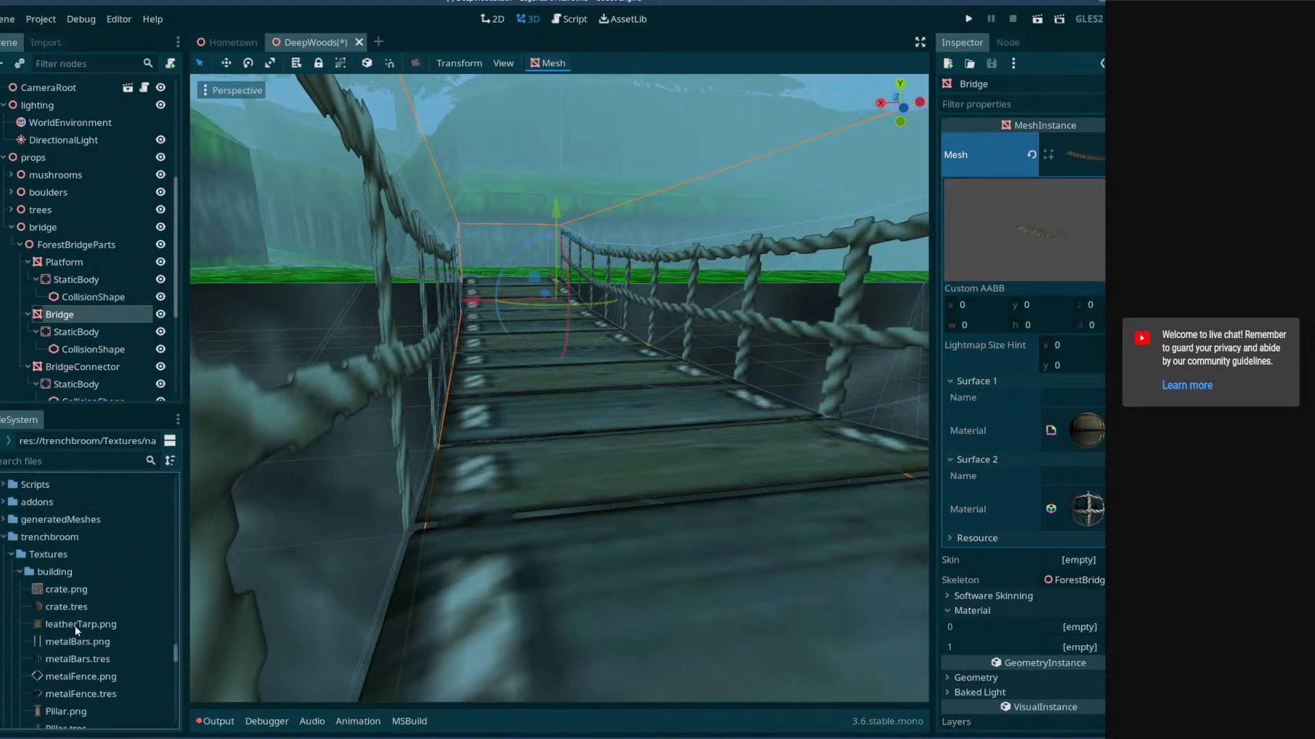
scroll(75, 630, up, 8)
scroll(74, 636, down, 8)
- Search the project files for "rope" and assign RopeBridge.material from the saiyannorVillage folder to the Bridge's material slot 1
click(77, 464)
text(rope)
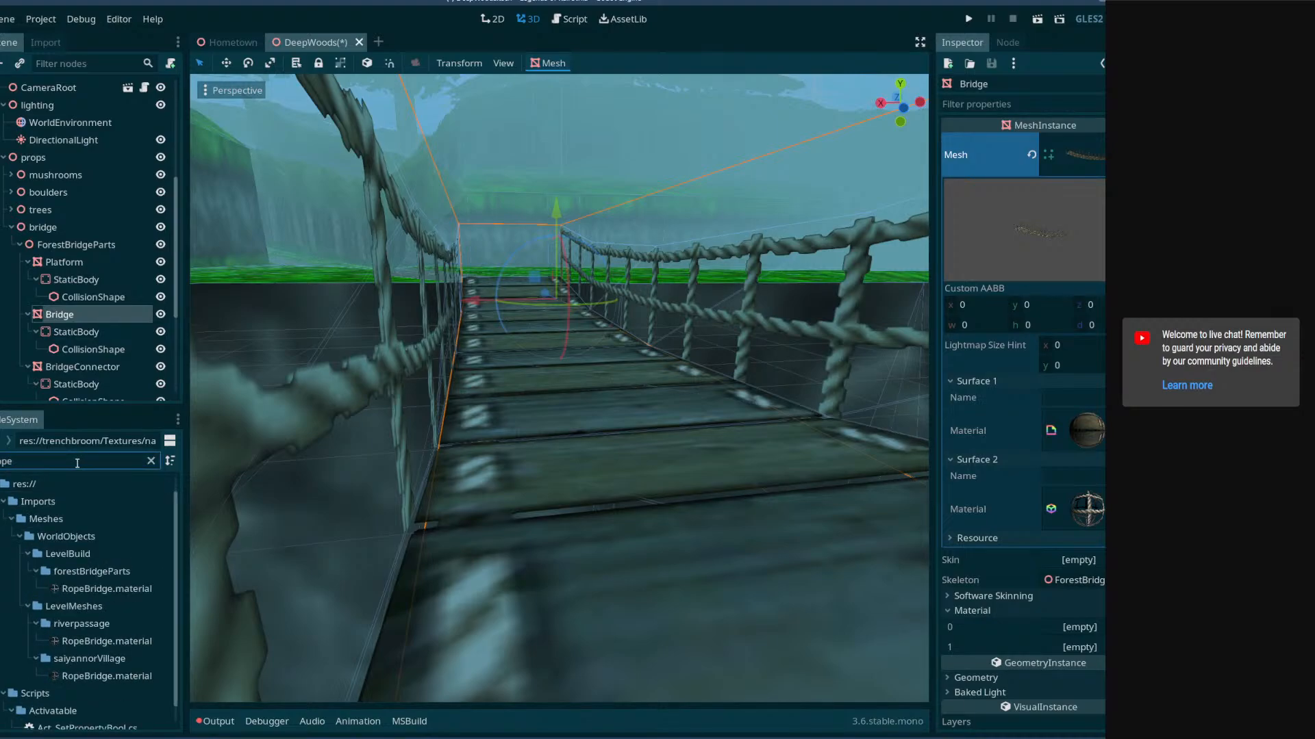
scroll(71, 562, down, 1)
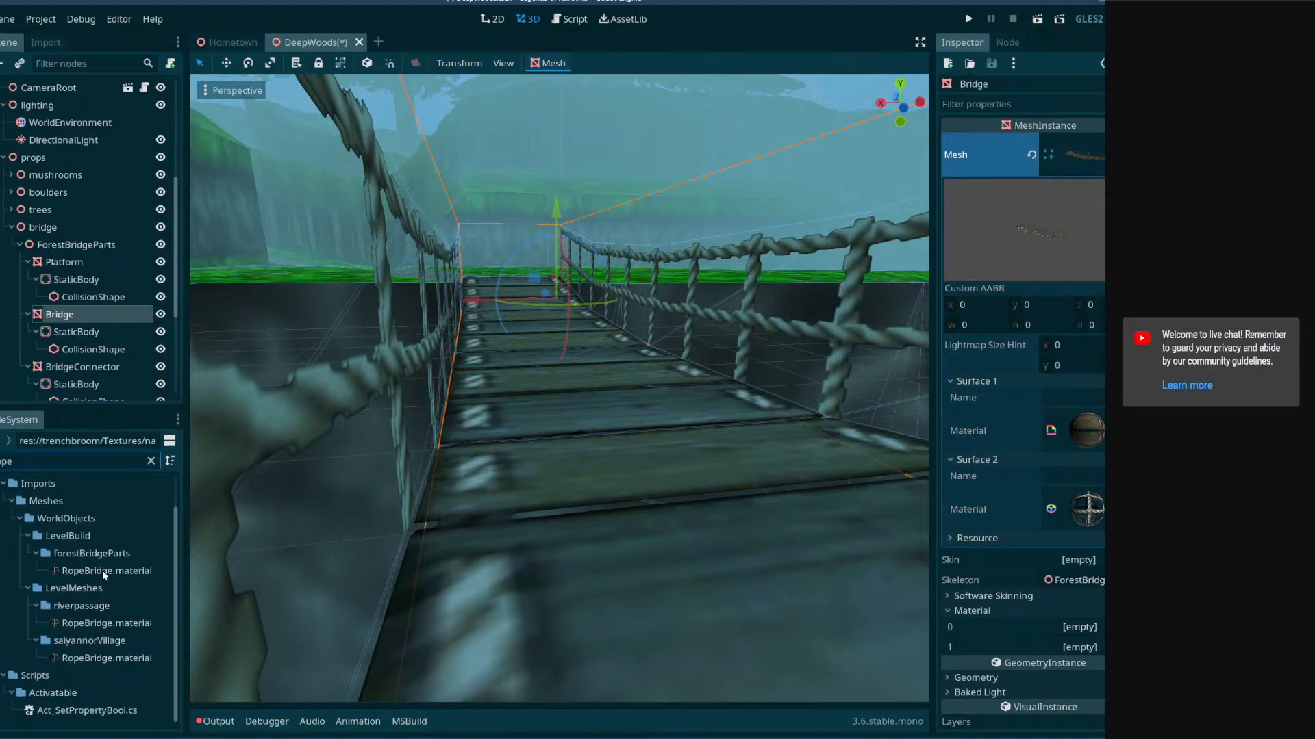
click(101, 572)
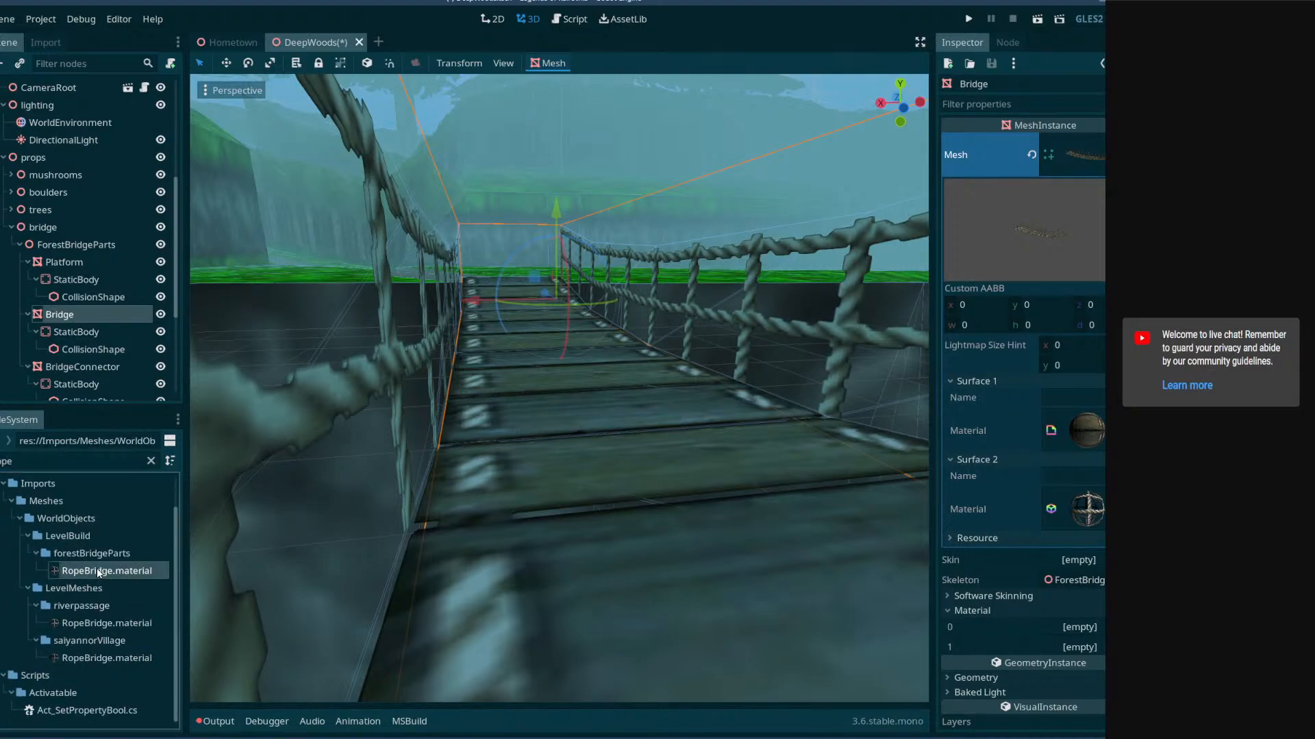
click(105, 624)
click(108, 658)
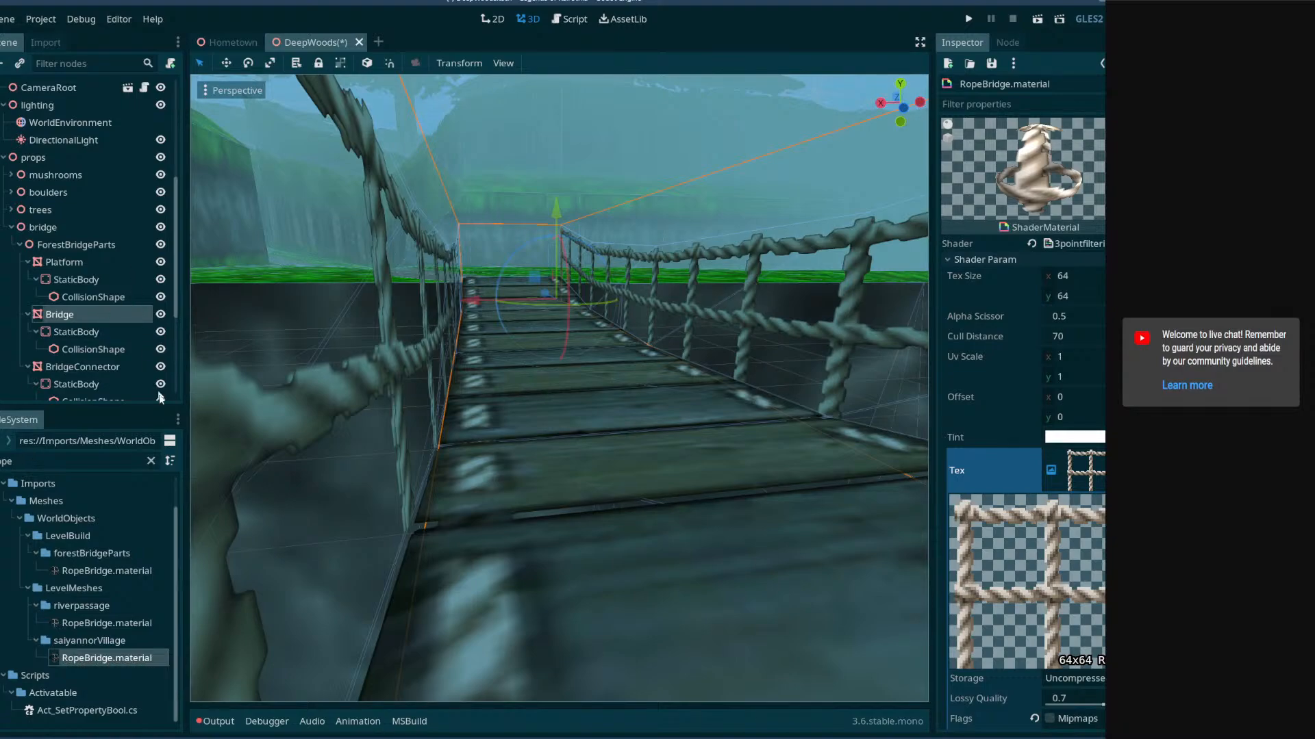
click(67, 316)
drag(103, 662, 1087, 651)
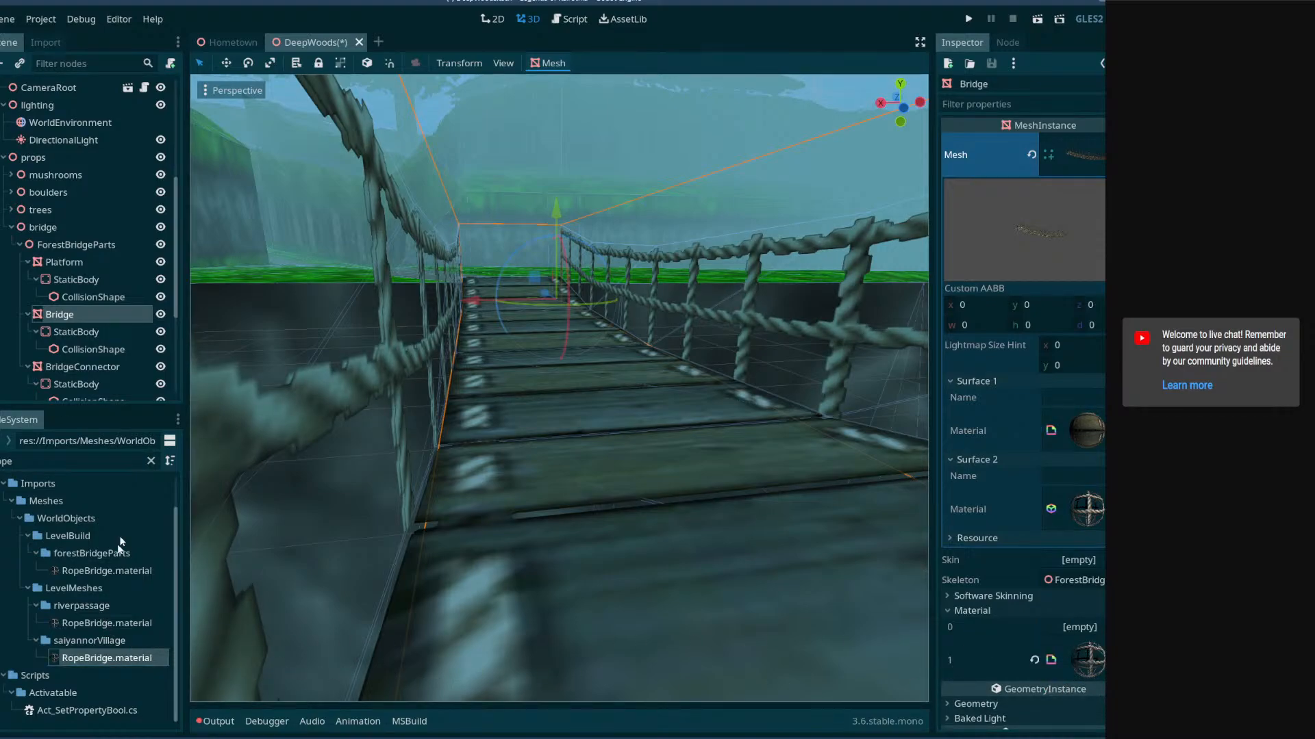
- Search the project files for "plank" and assign plankBridge.tres from the building texture folder to the Bridge's material slot 0
click(151, 462)
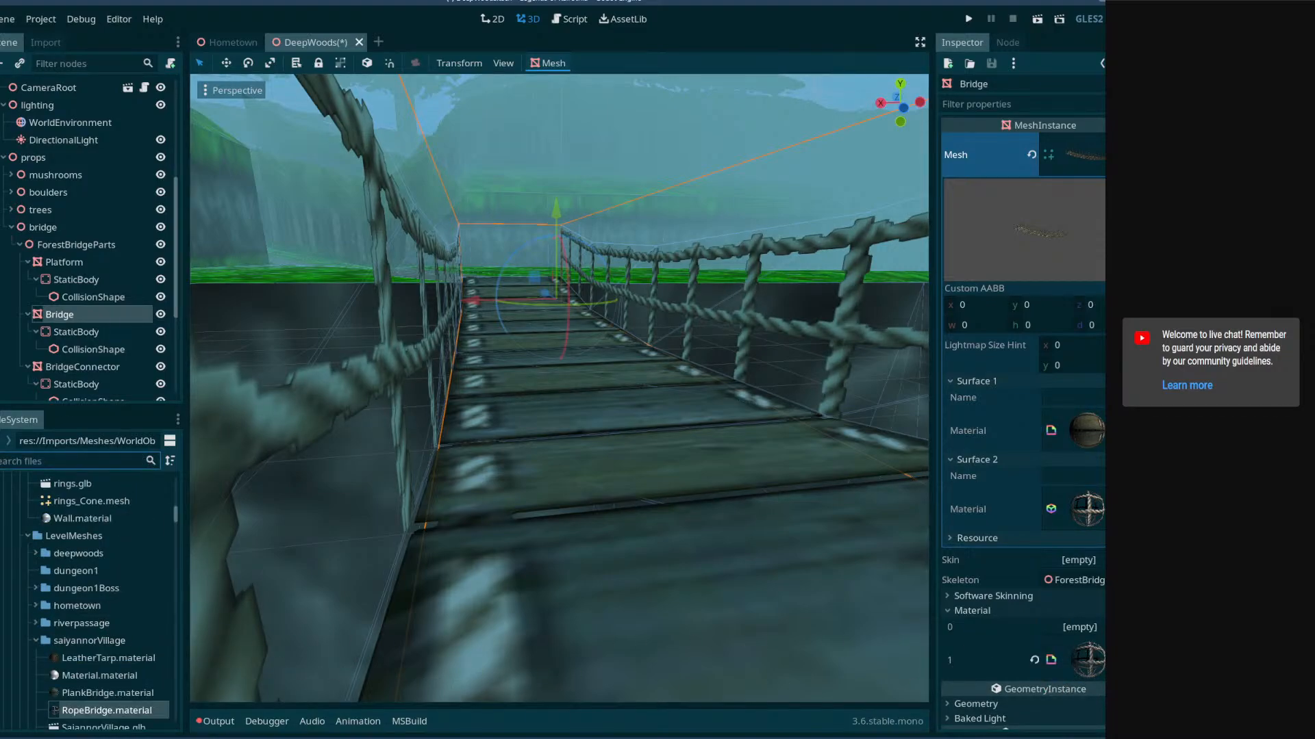
text(plank)
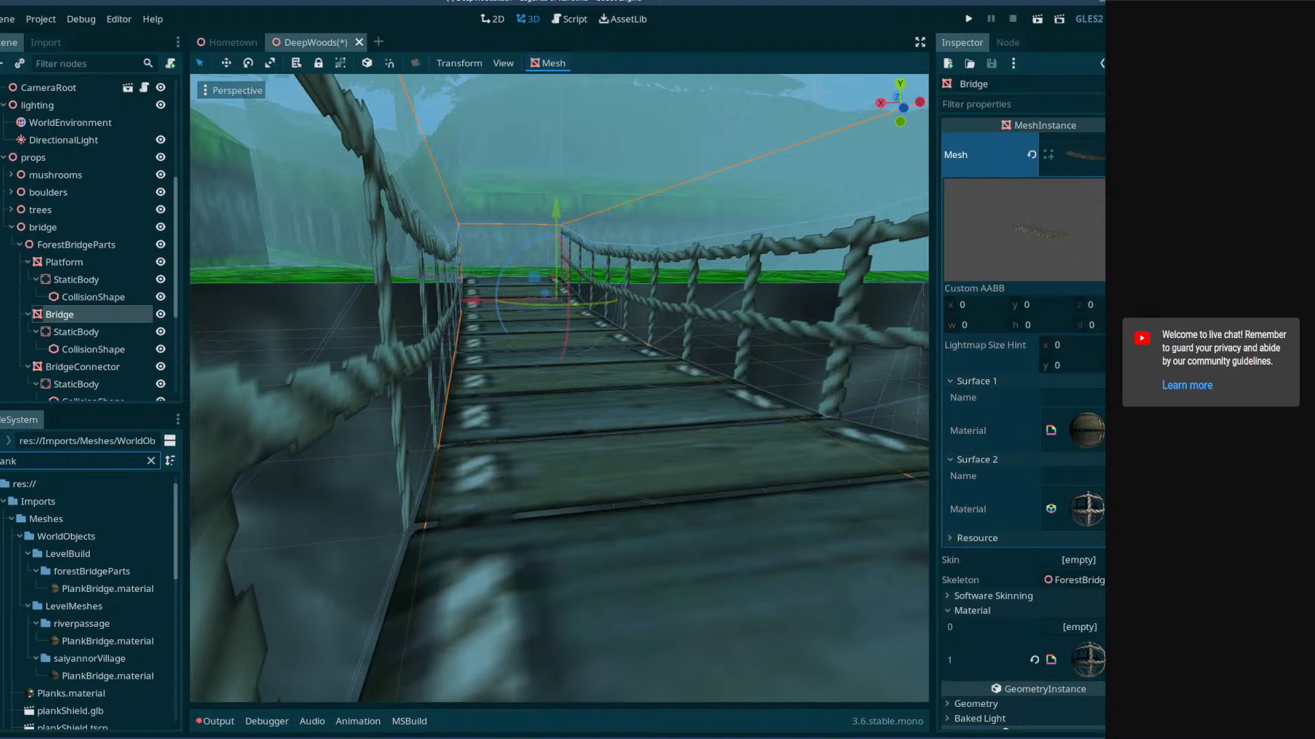
scroll(121, 652, down, 2)
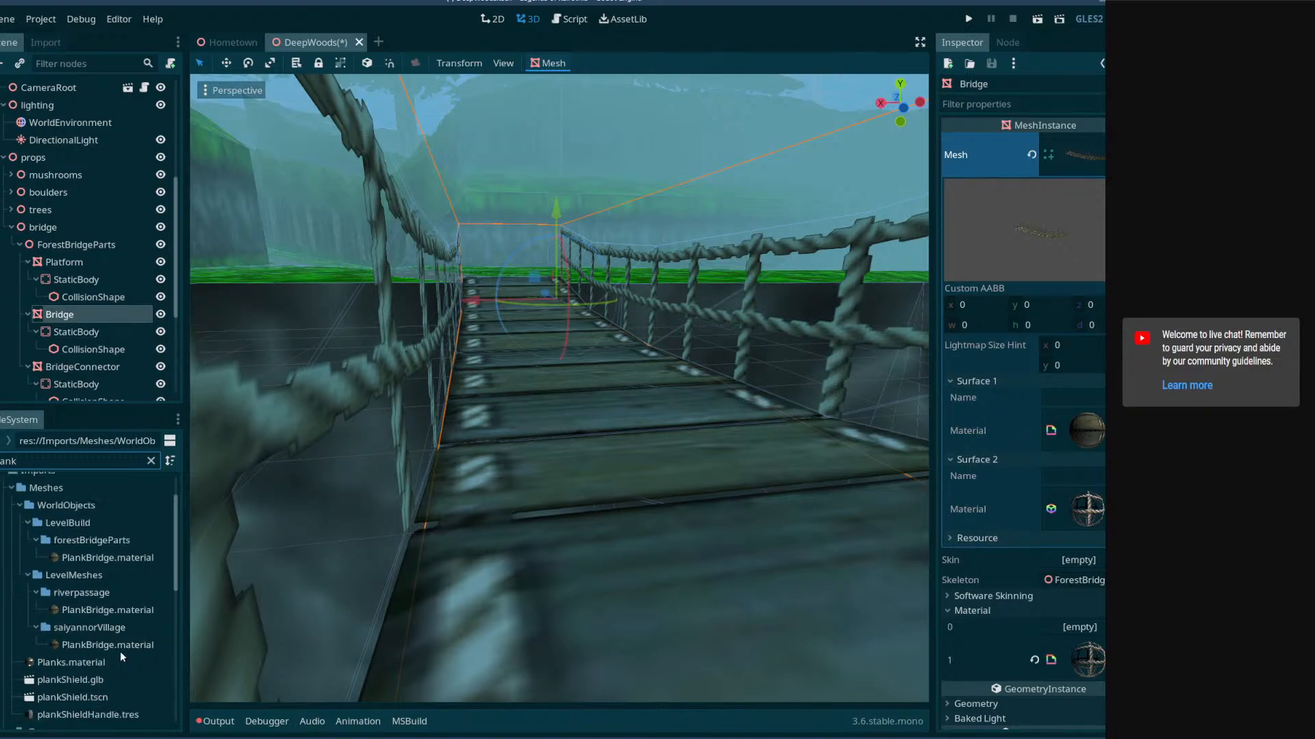
scroll(120, 651, down, 1)
scroll(115, 653, up, 2)
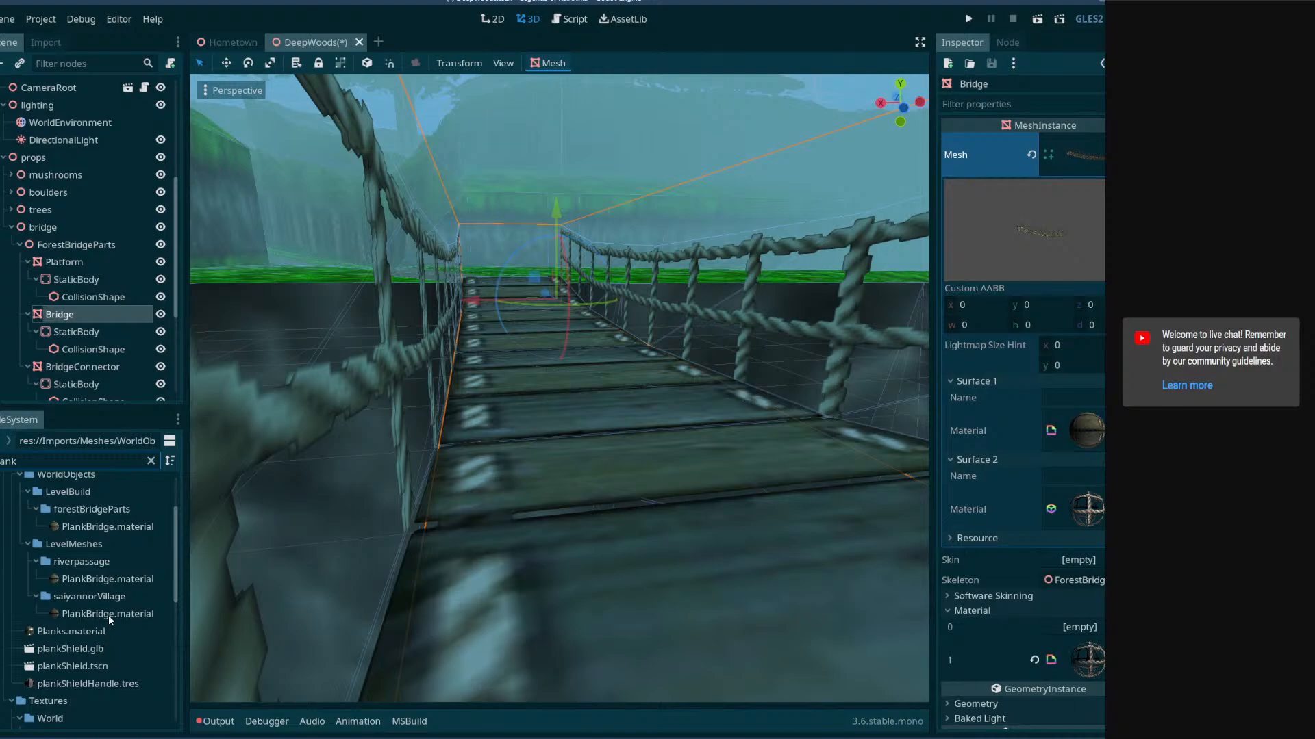
scroll(81, 619, down, 1)
scroll(81, 619, down, 3)
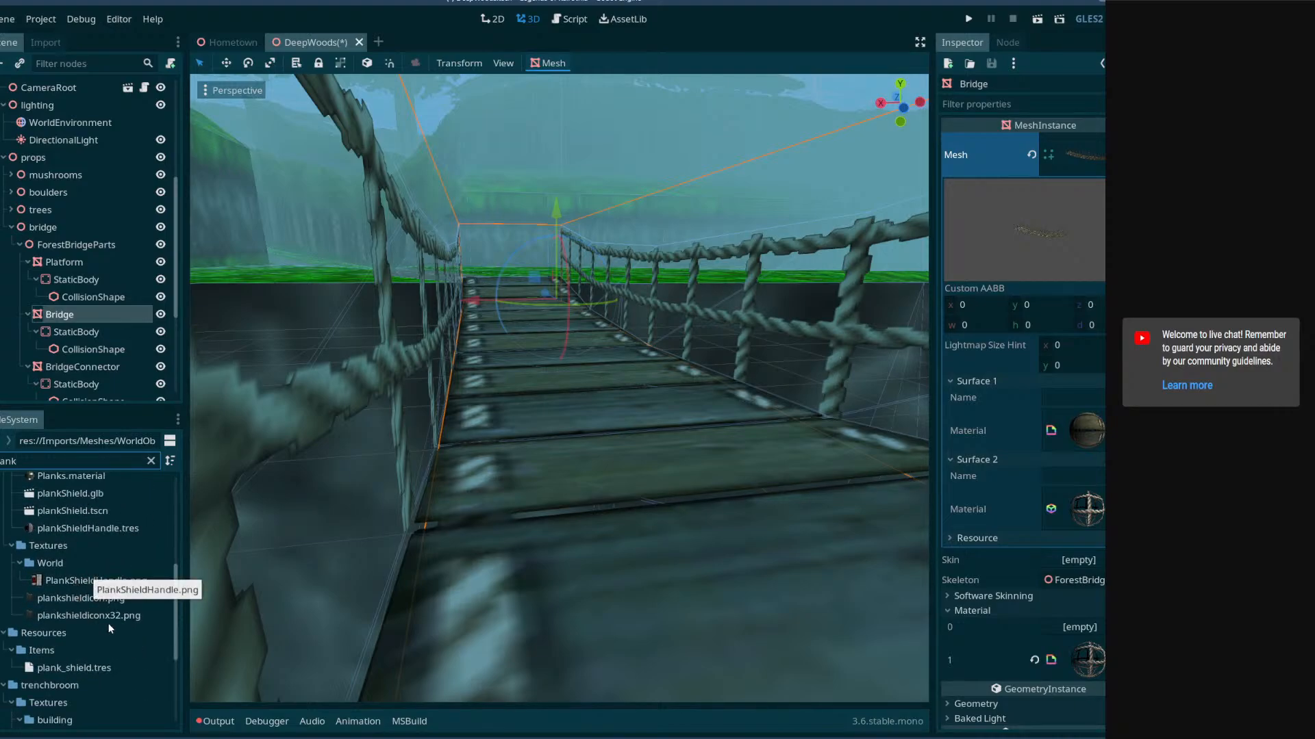
scroll(101, 656, down, 4)
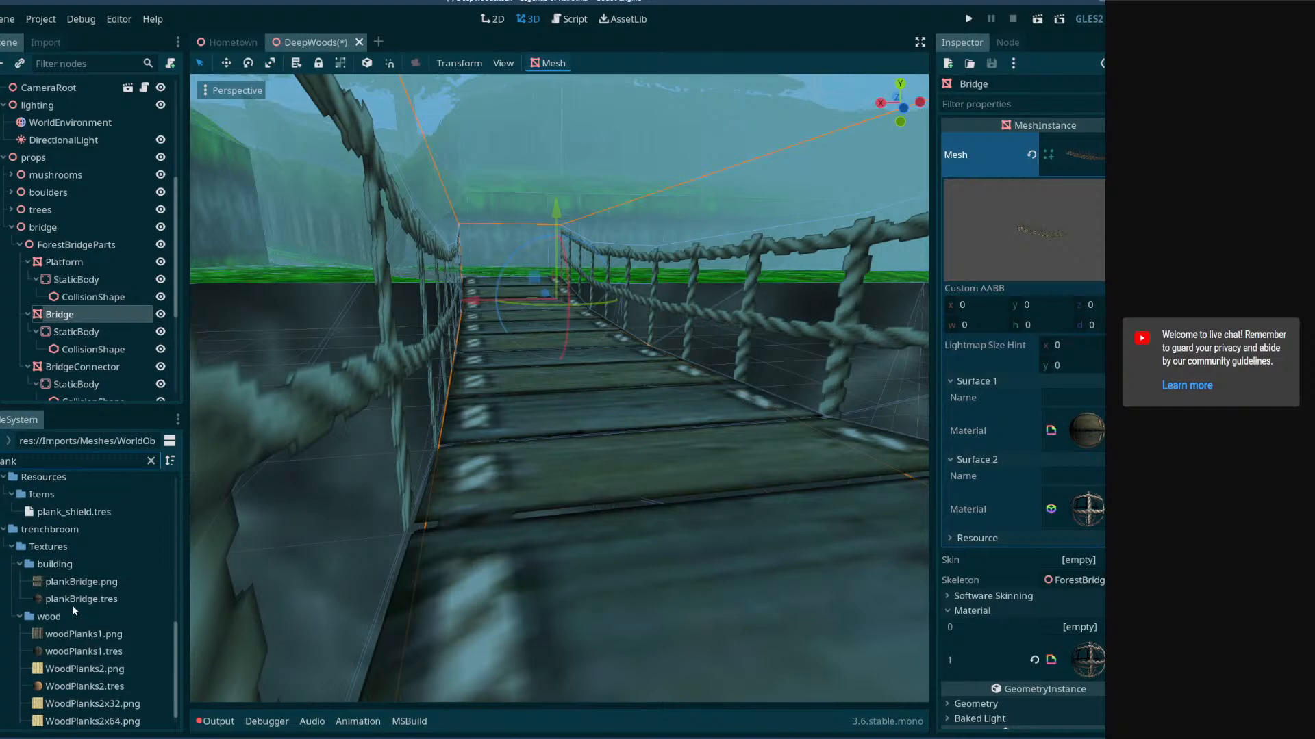
scroll(79, 605, down, 1)
drag(84, 587, 1077, 627)
- Expand the three mesh surfaces of BridgeConnector and assign woodPlanks1.tres to its material slot 0
right_drag(712, 438, 596, 455)
right_drag(906, 535, 880, 613)
click(99, 370)
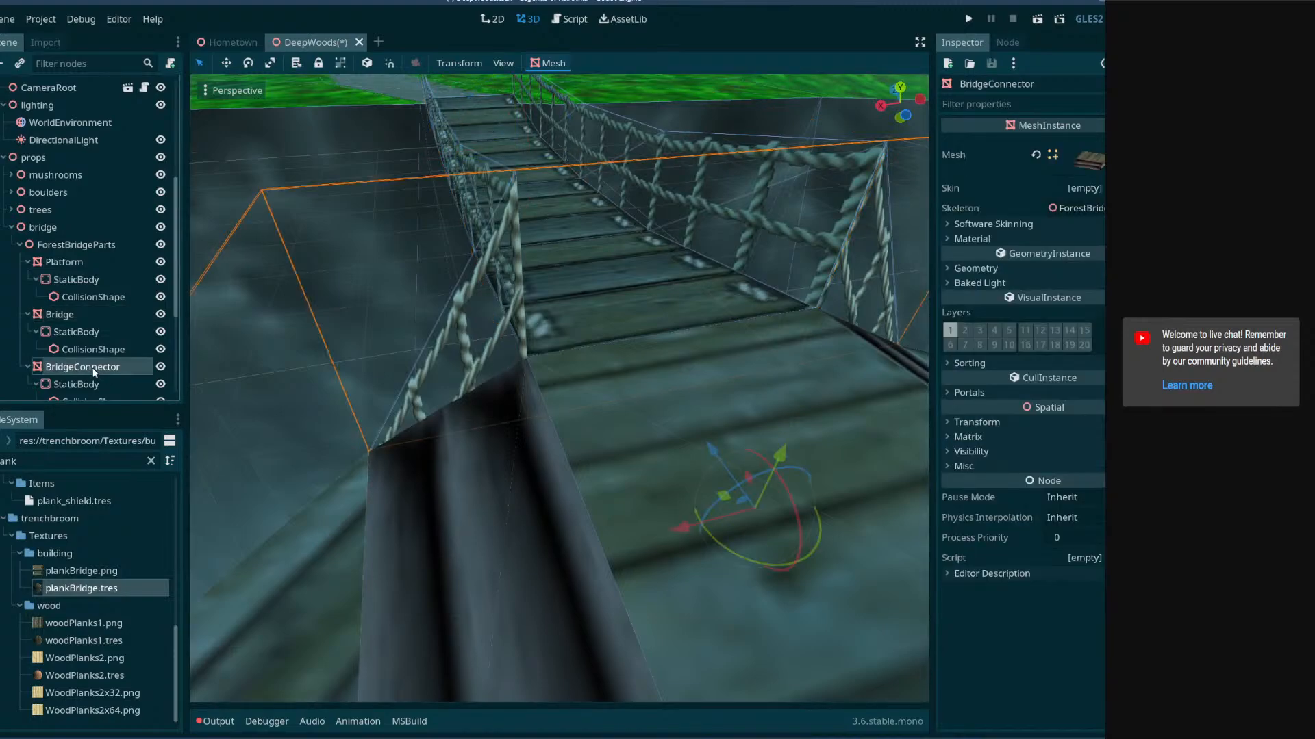
click(1090, 160)
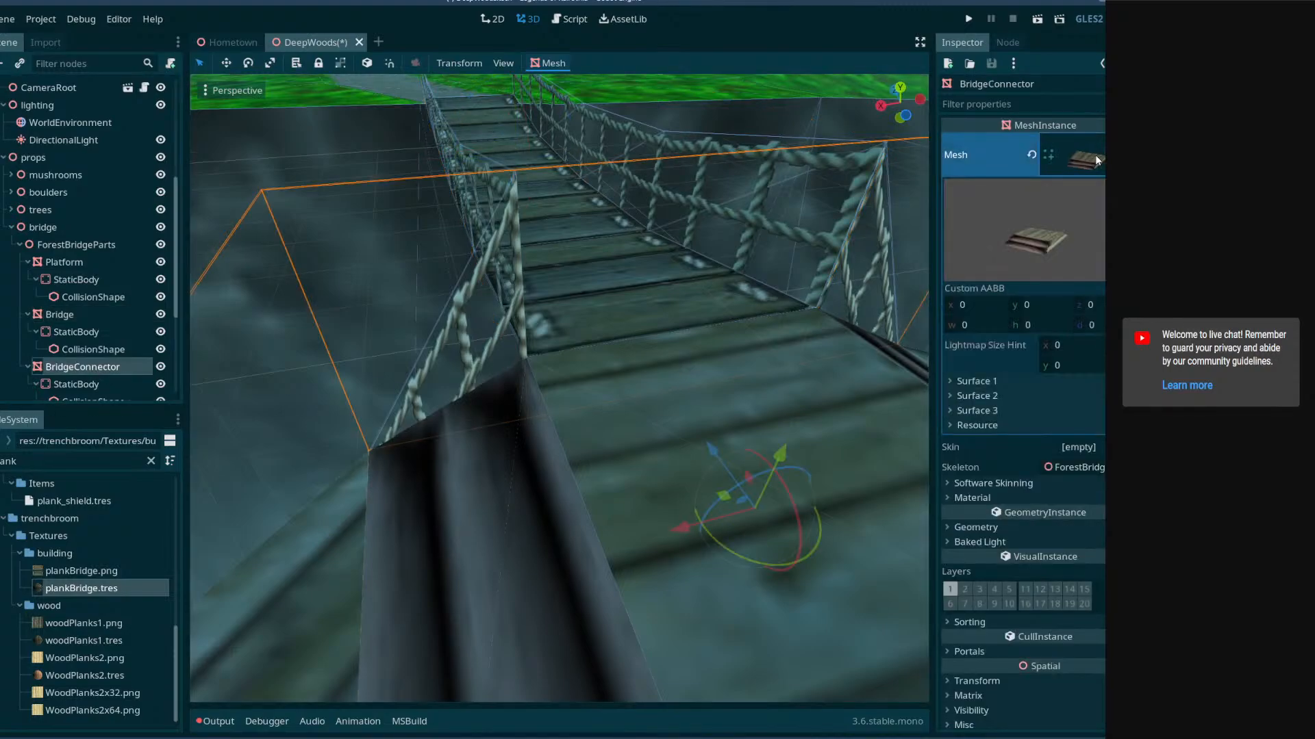
click(952, 411)
click(951, 396)
click(952, 382)
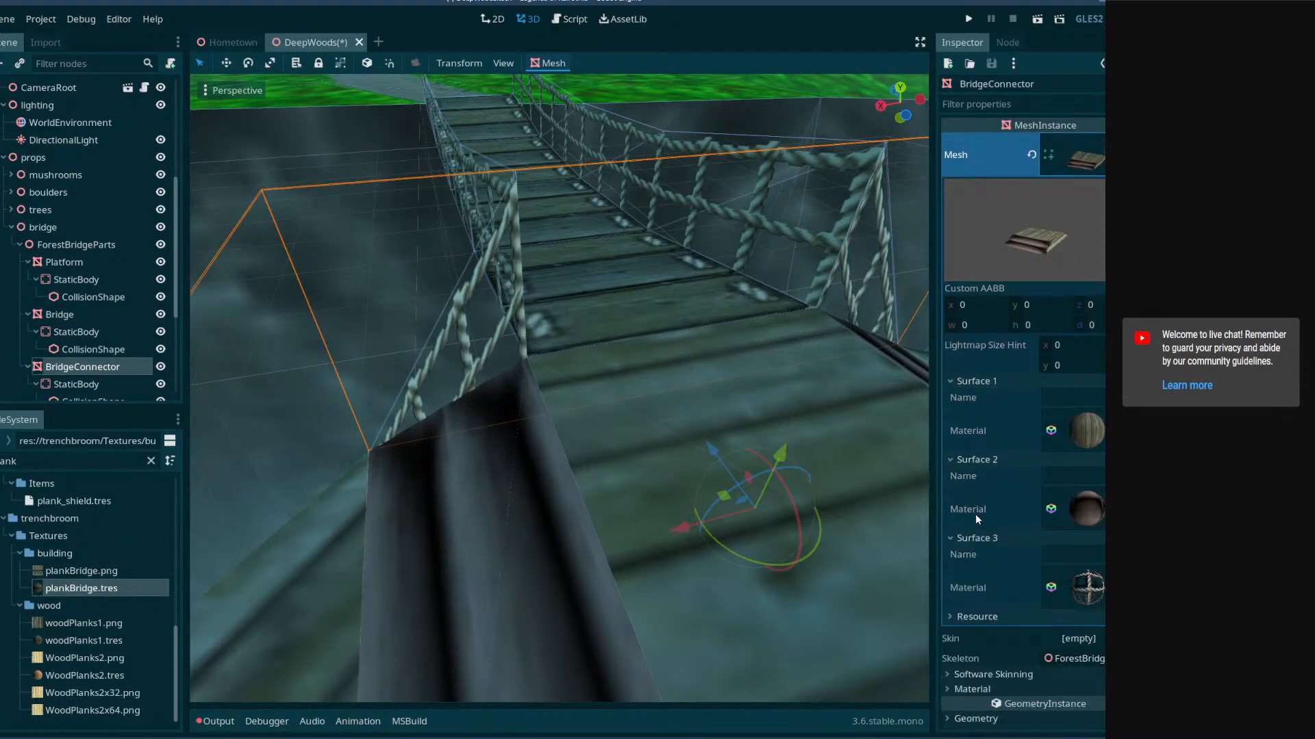
scroll(958, 534, down, 2)
click(950, 536)
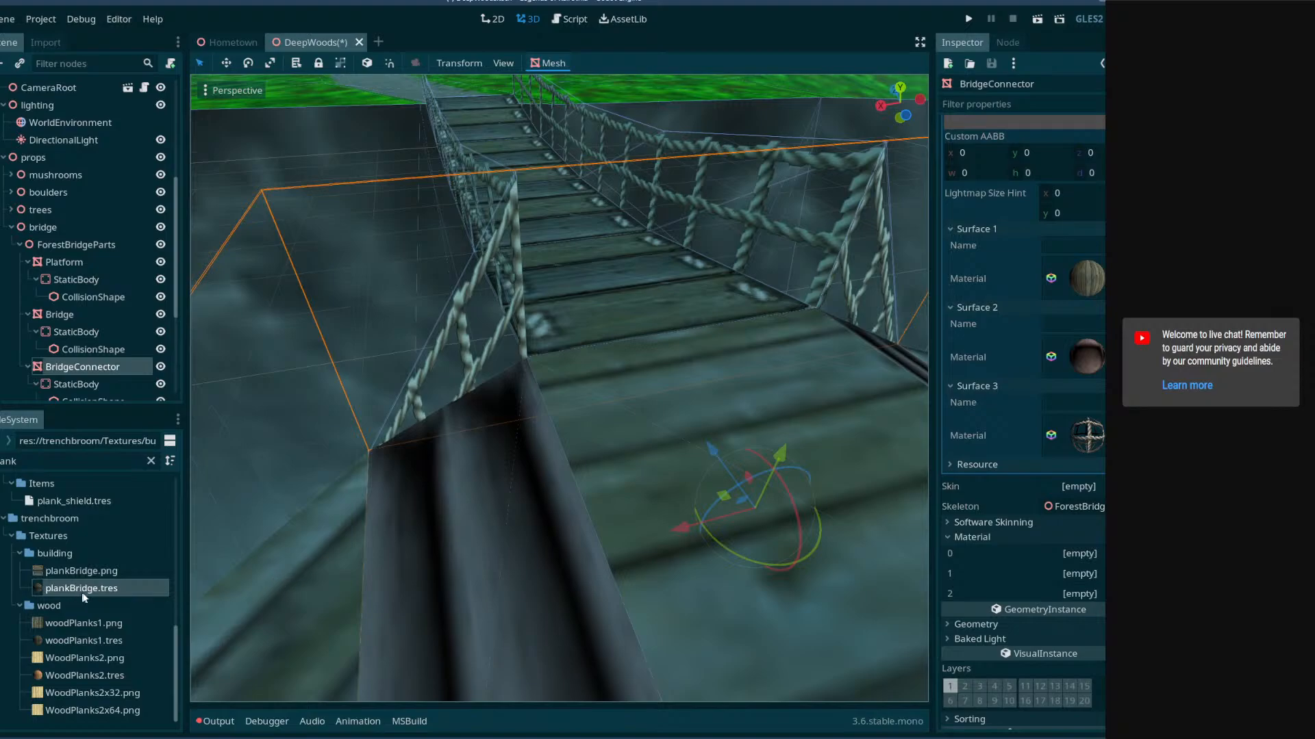
mouse_move(81, 589)
mouse_down()
mouse_move(693, 639)
mouse_move(1025, 640)
mouse_move(81, 589)
mouse_up()
drag(68, 642, 1078, 552)
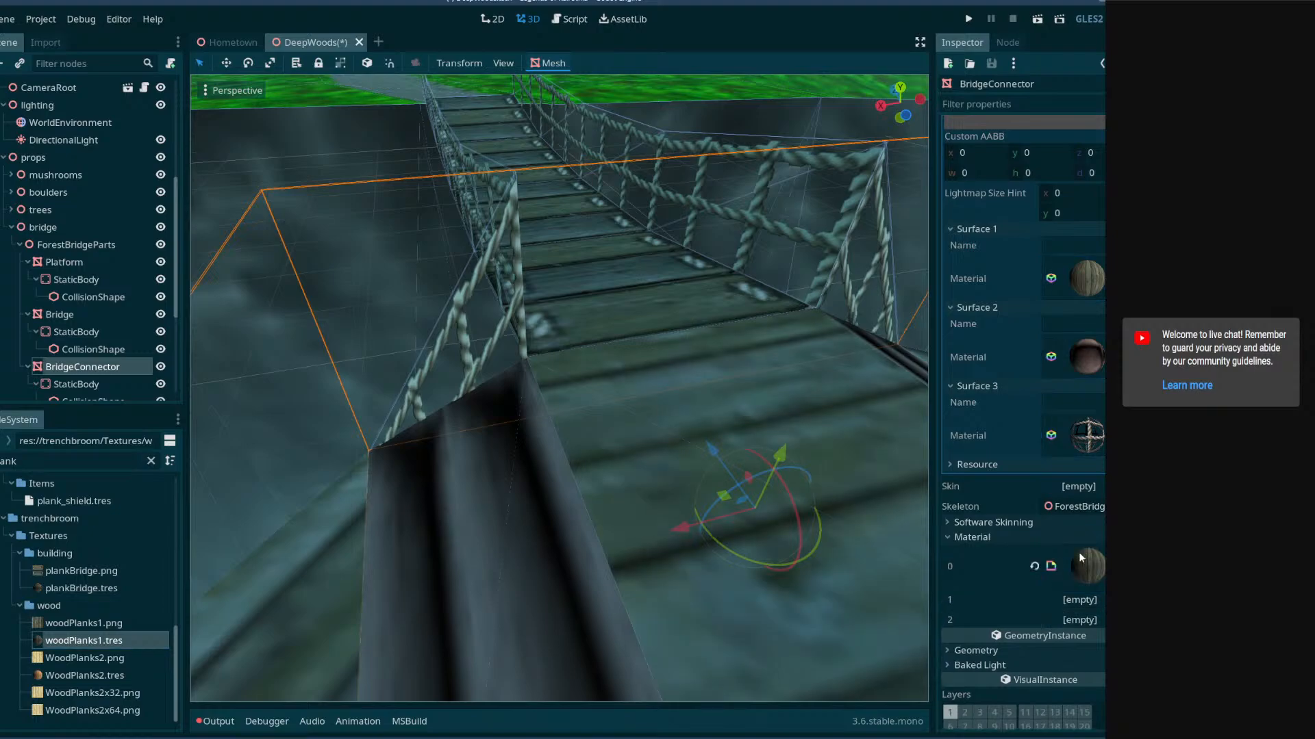
- Search the project files for "ropeb" and assign saiyannorVillage's RopeBridge.material to BridgeConnector's material slot 2
click(1078, 620)
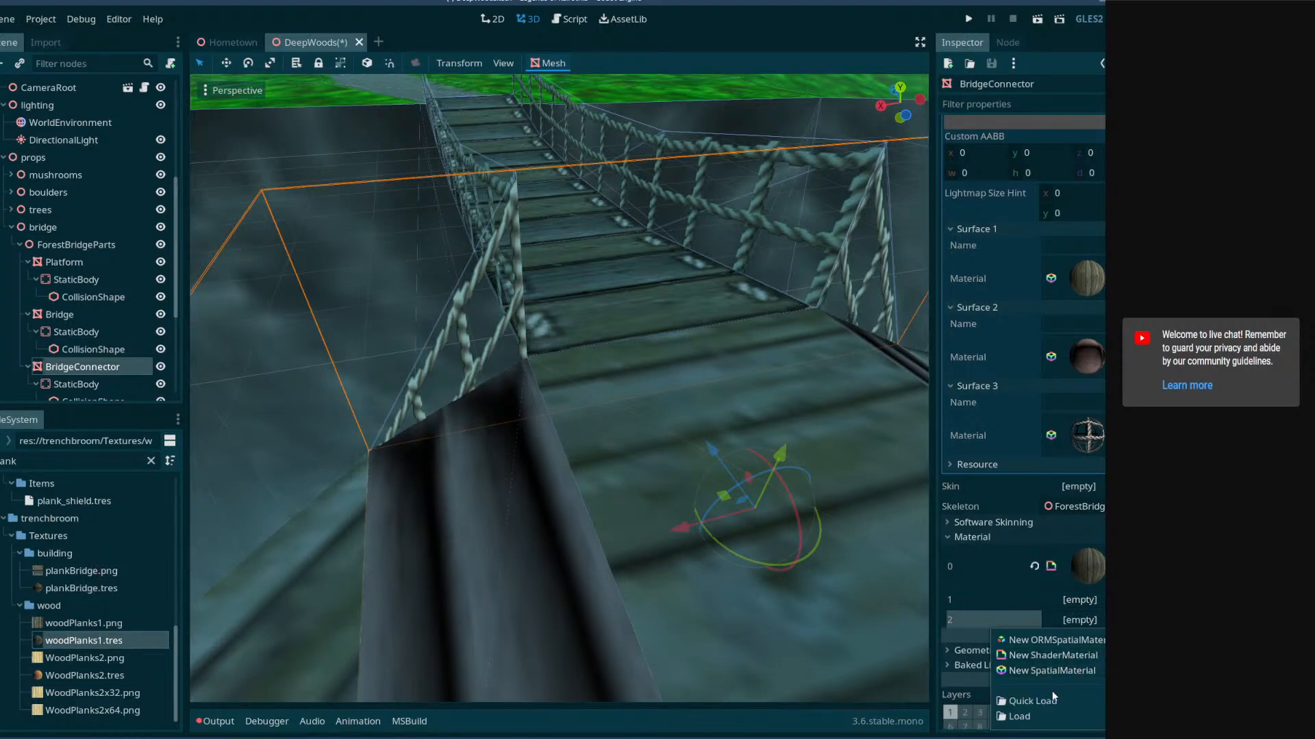
click(119, 461)
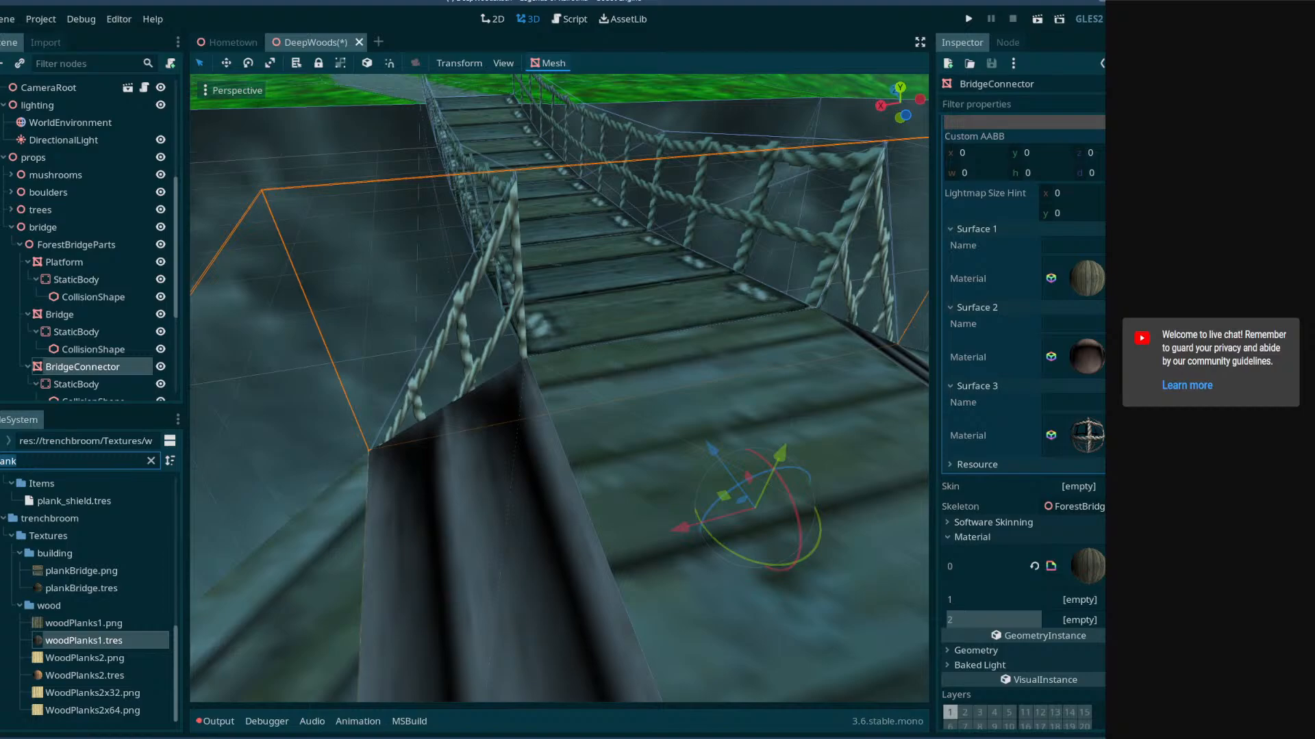
text(ropeb)
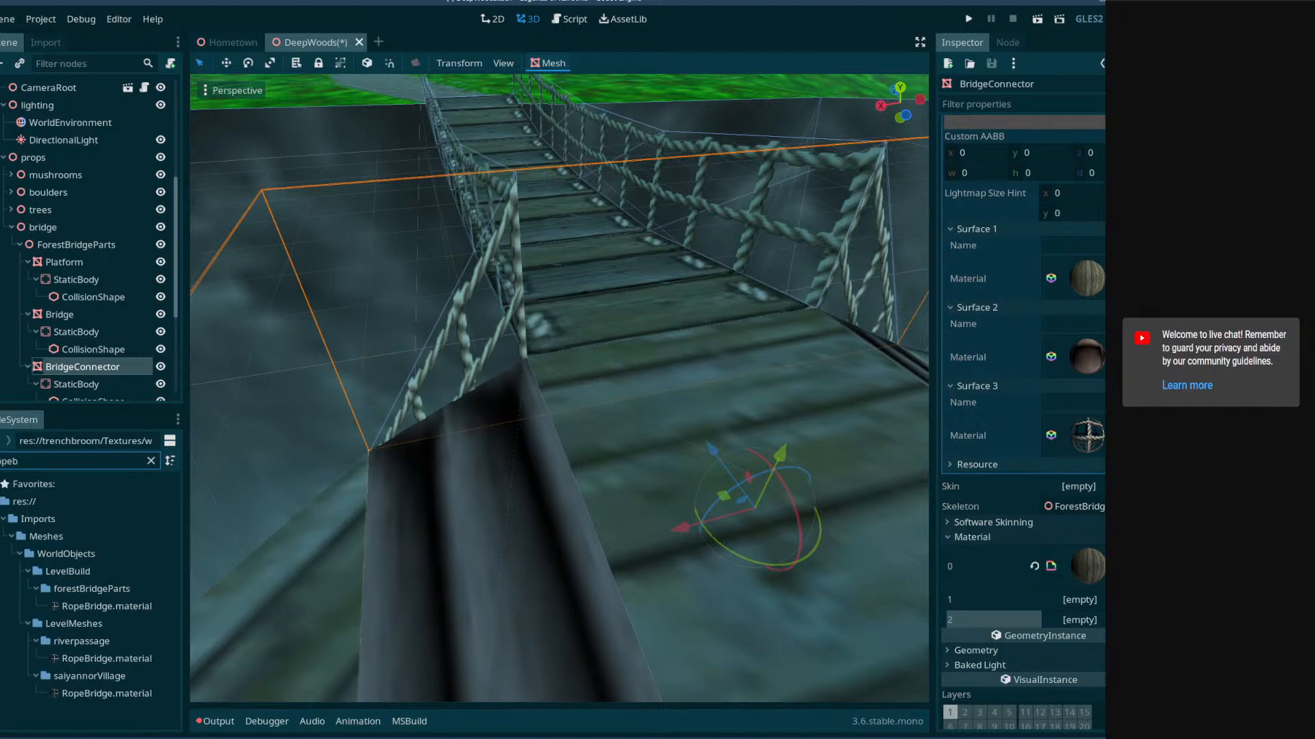
drag(106, 694, 1088, 619)
key(w)
right_drag(723, 542, 692, 510)
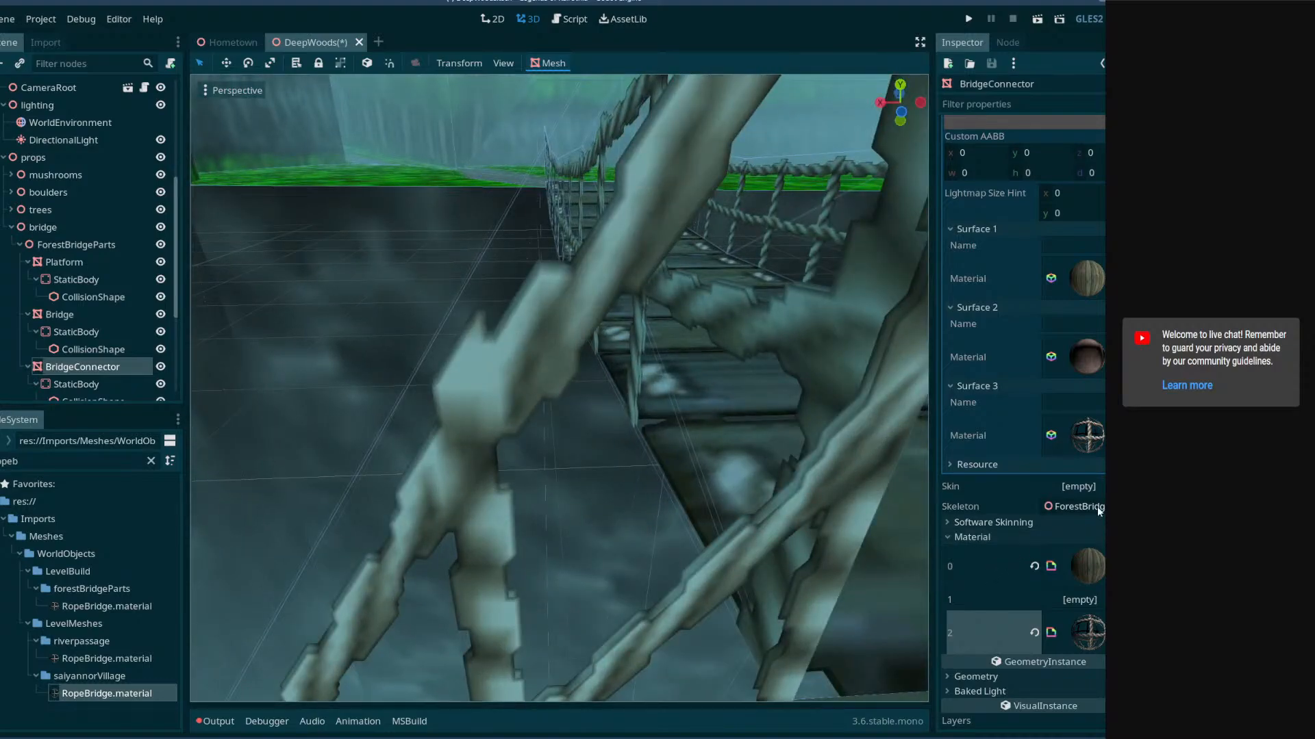
- Clear the file search and assign Stairs.tres from the trenchbroom building textures to BridgeConnector's material slot 1
click(2, 461)
key(BackSpace)
scroll(119, 639, down, 5)
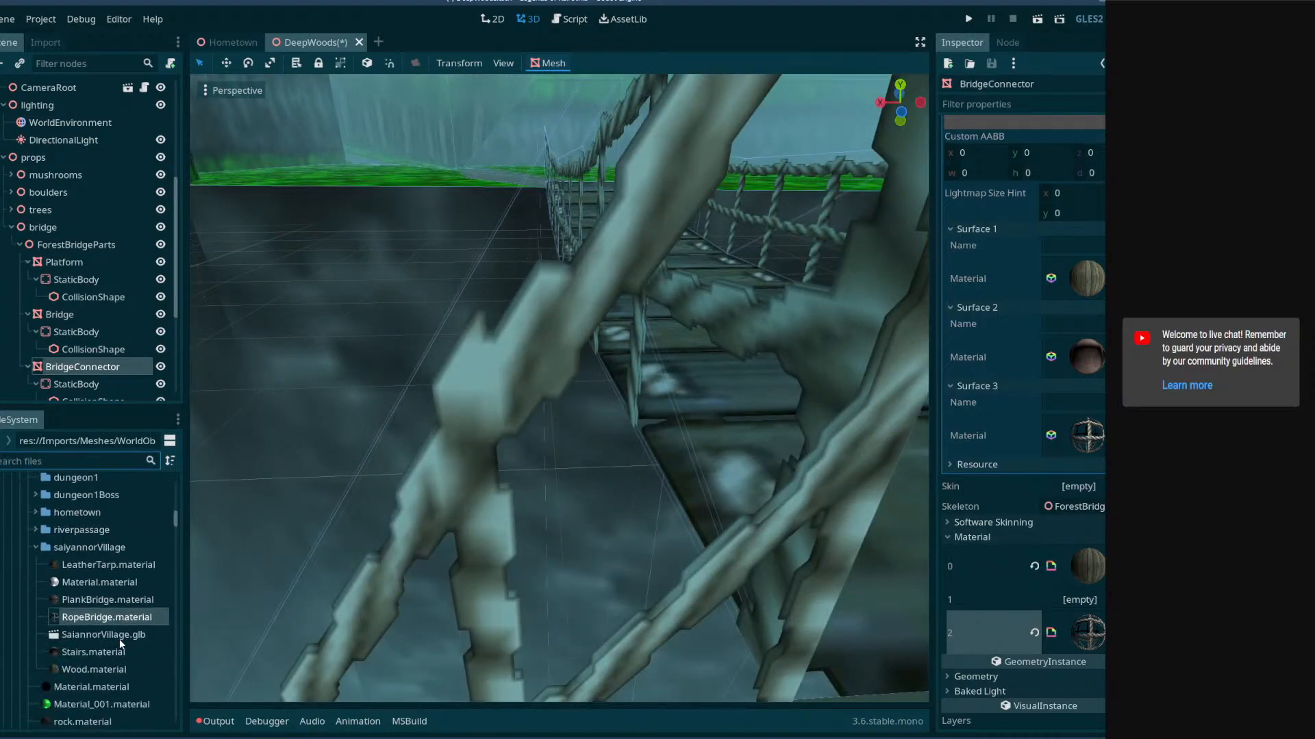
drag(176, 518, 176, 527)
scroll(56, 673, down, 10)
scroll(57, 677, up, 5)
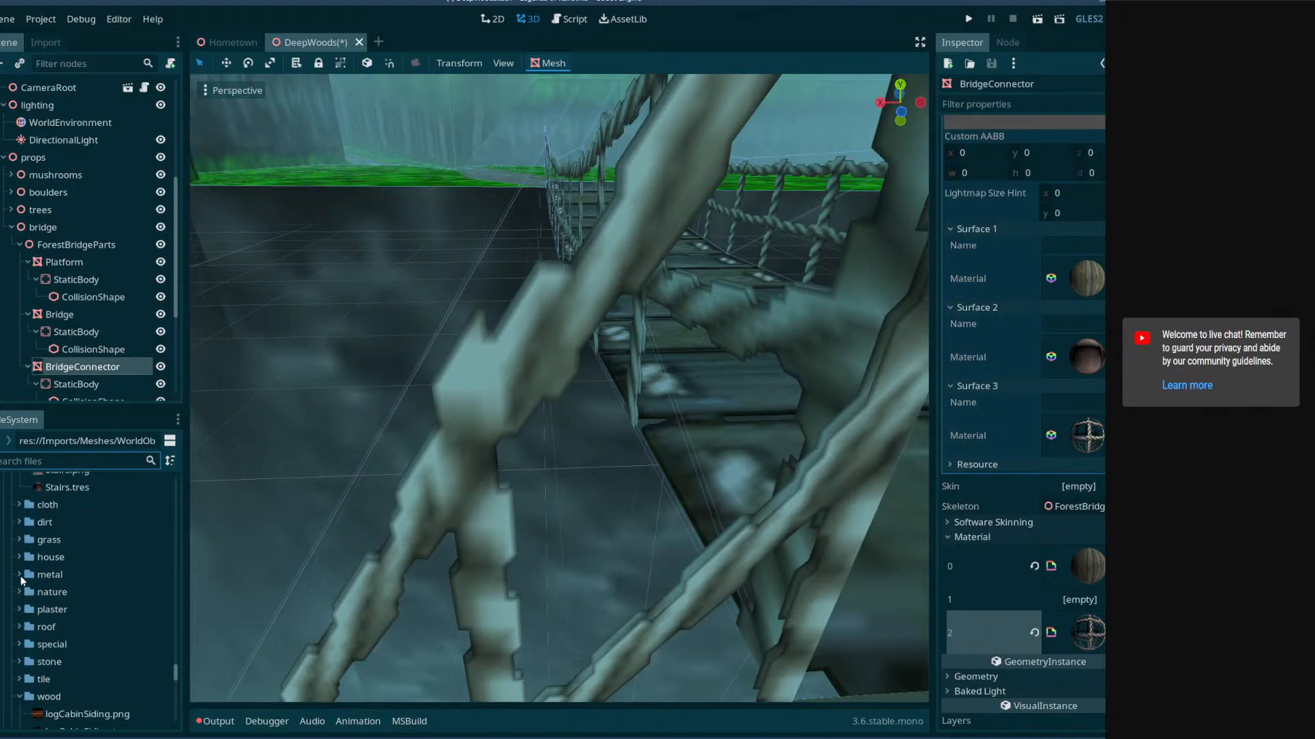
click(19, 556)
scroll(31, 593, down, 3)
scroll(28, 590, up, 5)
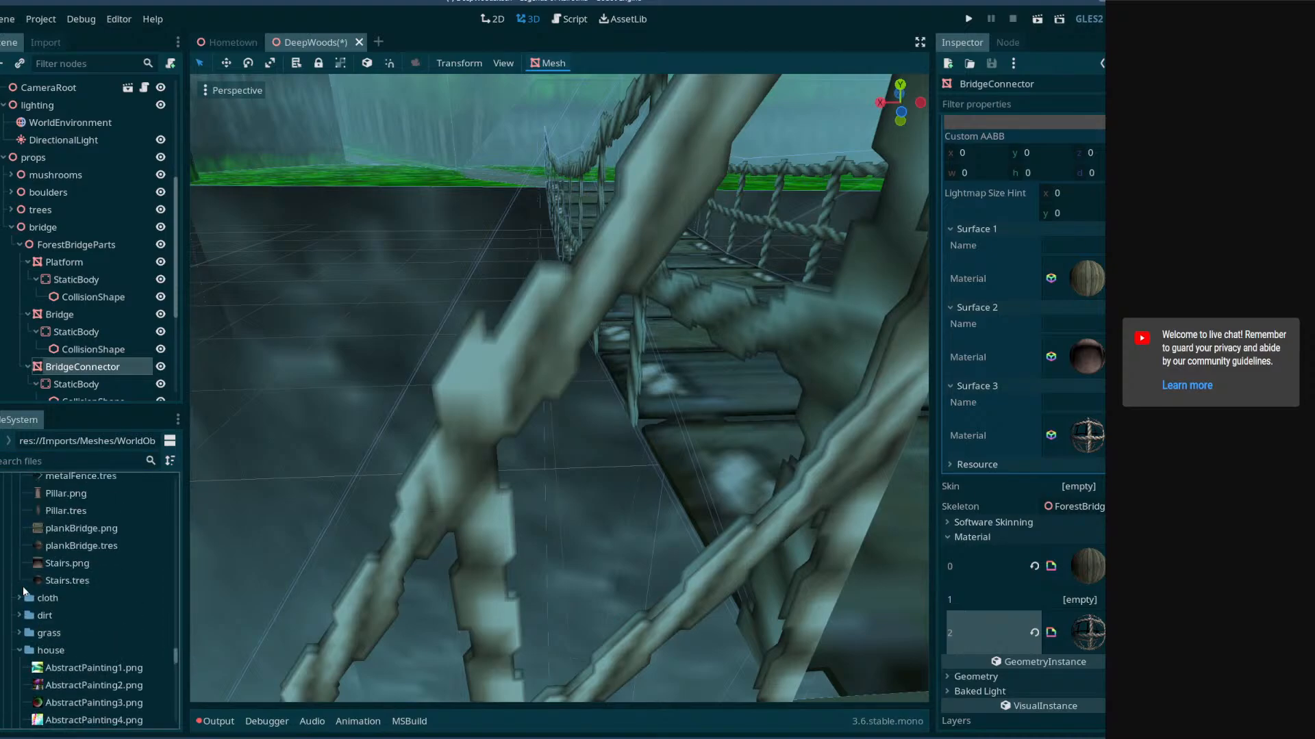
click(21, 651)
click(20, 614)
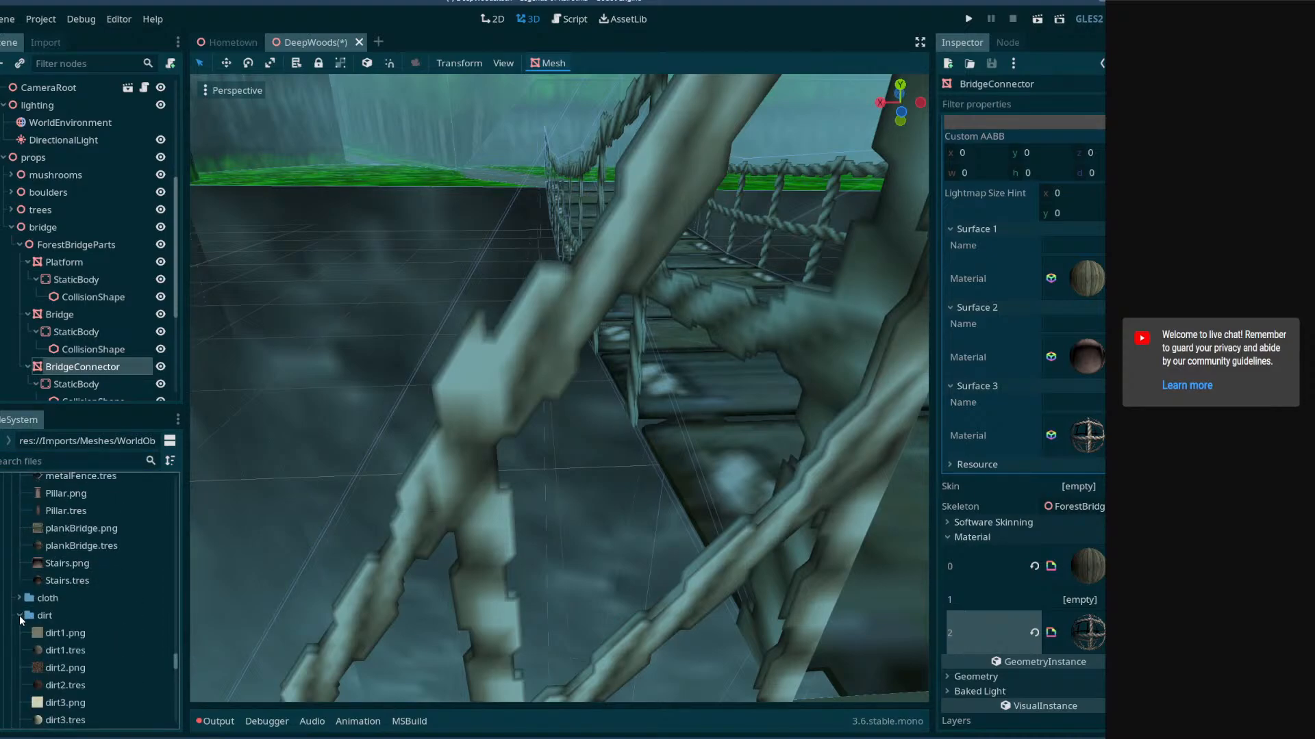
click(20, 615)
drag(65, 580, 1042, 598)
- Open the Stairs.tres material, expand its shader parameters and examine how it looks on the connector's sides
right_drag(719, 438, 760, 389)
click(1076, 654)
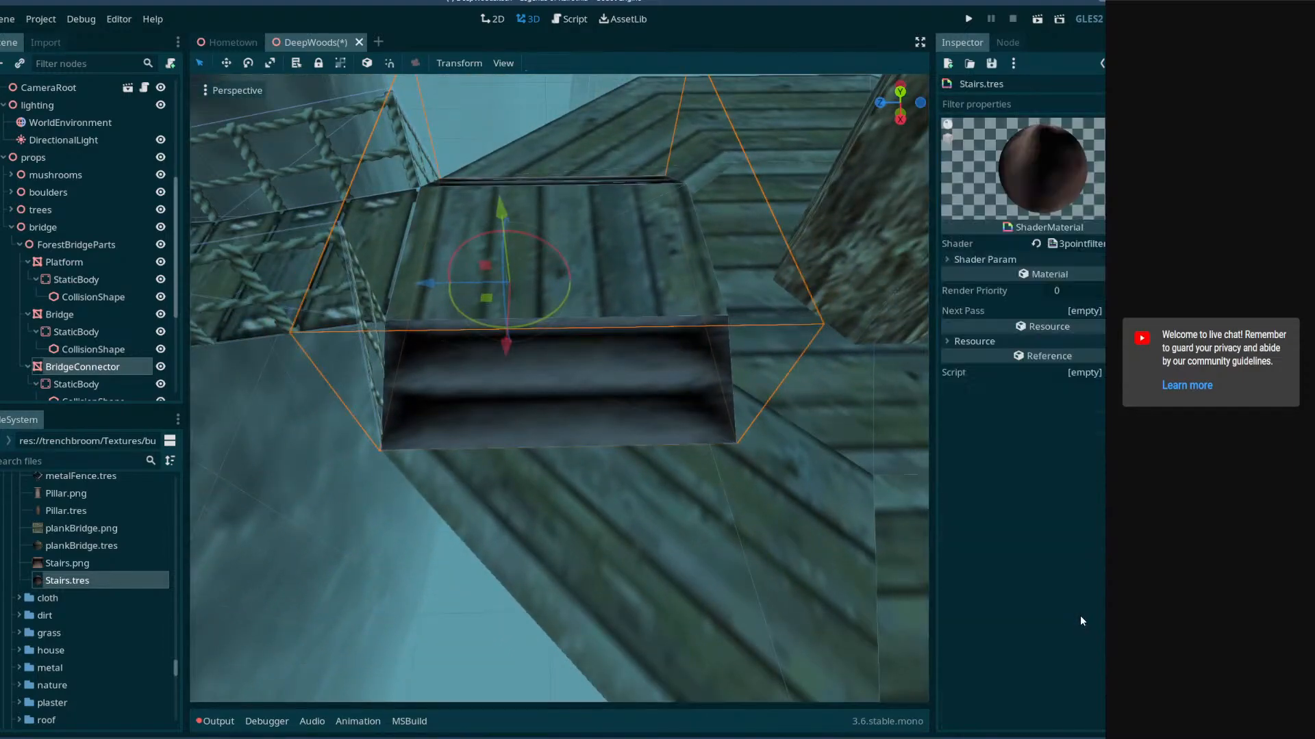
click(962, 260)
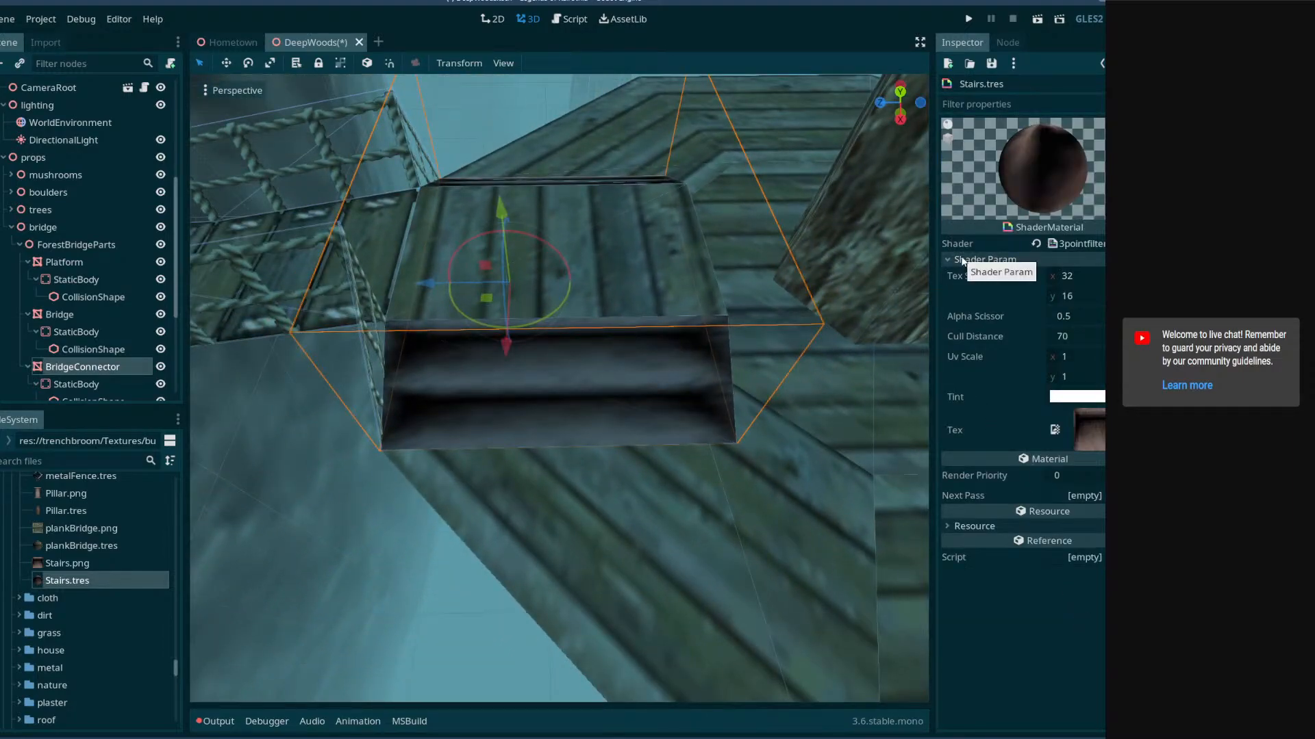
right_drag(737, 379, 709, 414)
key(w)
key(s)
key(w)
key(s)
key(w)
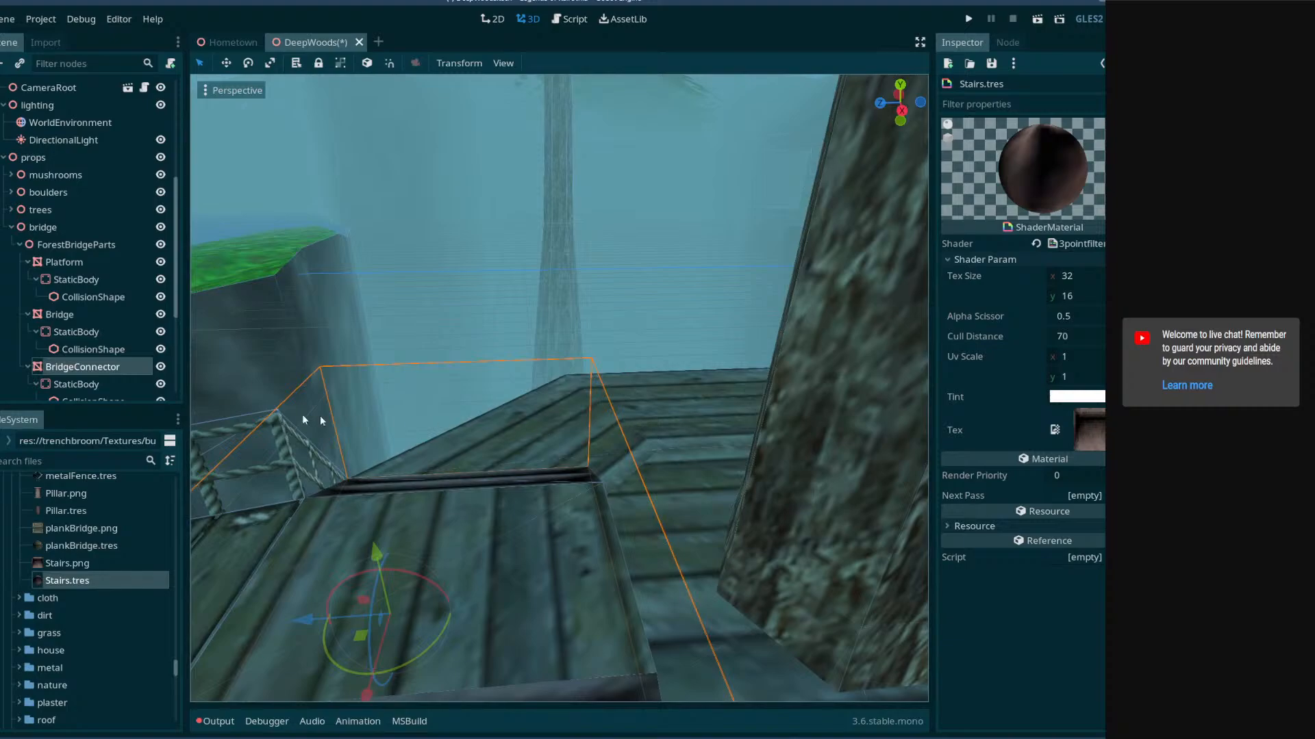
- Reselect BridgeConnector and save the DeepWoods scene
click(86, 371)
click(82, 383)
click(85, 370)
key(s)
right_drag(438, 356, 567, 486)
key(s)
key(ctrl+s)
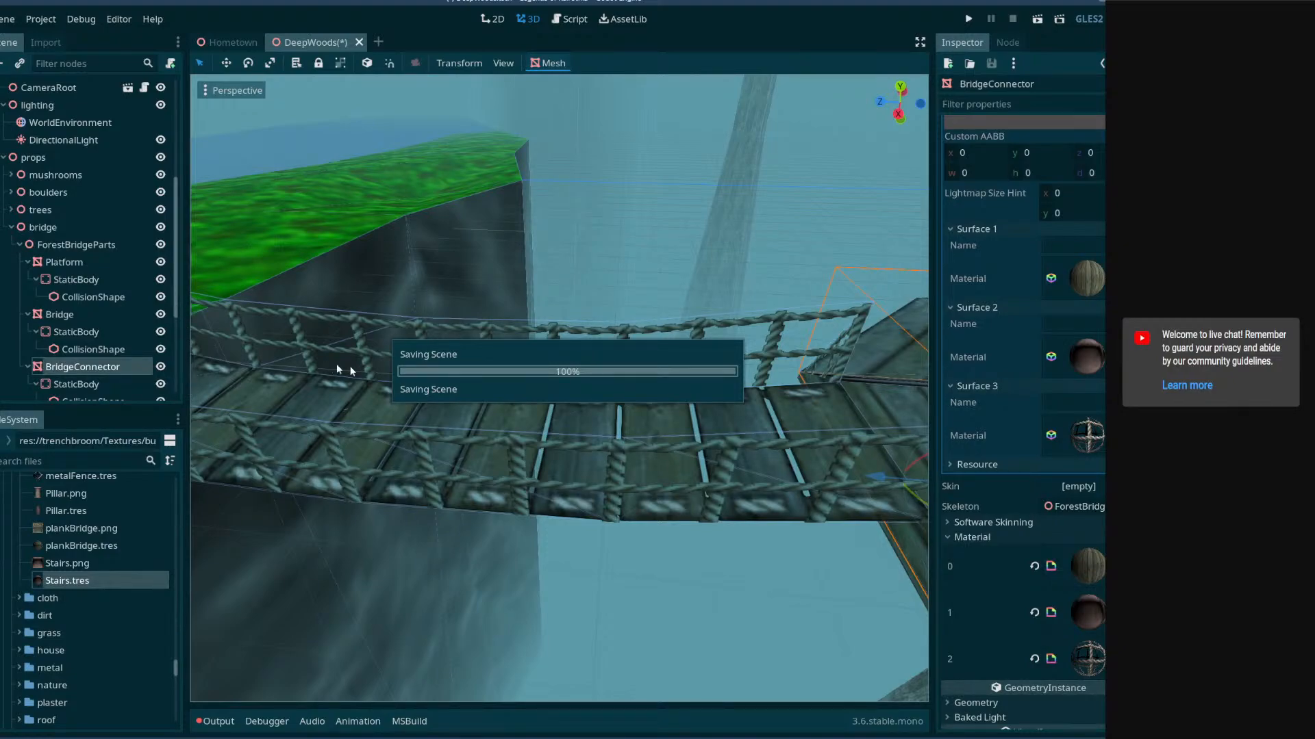
- Duplicate BridgeConnector and move the copy along the bridge's length onto the grassy cliff
key(s)
mouse_move(503, 429)
right_down()
mouse_move(794, 499)
mouse_move(548, 465)
mouse_move(489, 496)
mouse_move(490, 469)
mouse_move(521, 441)
right_up()
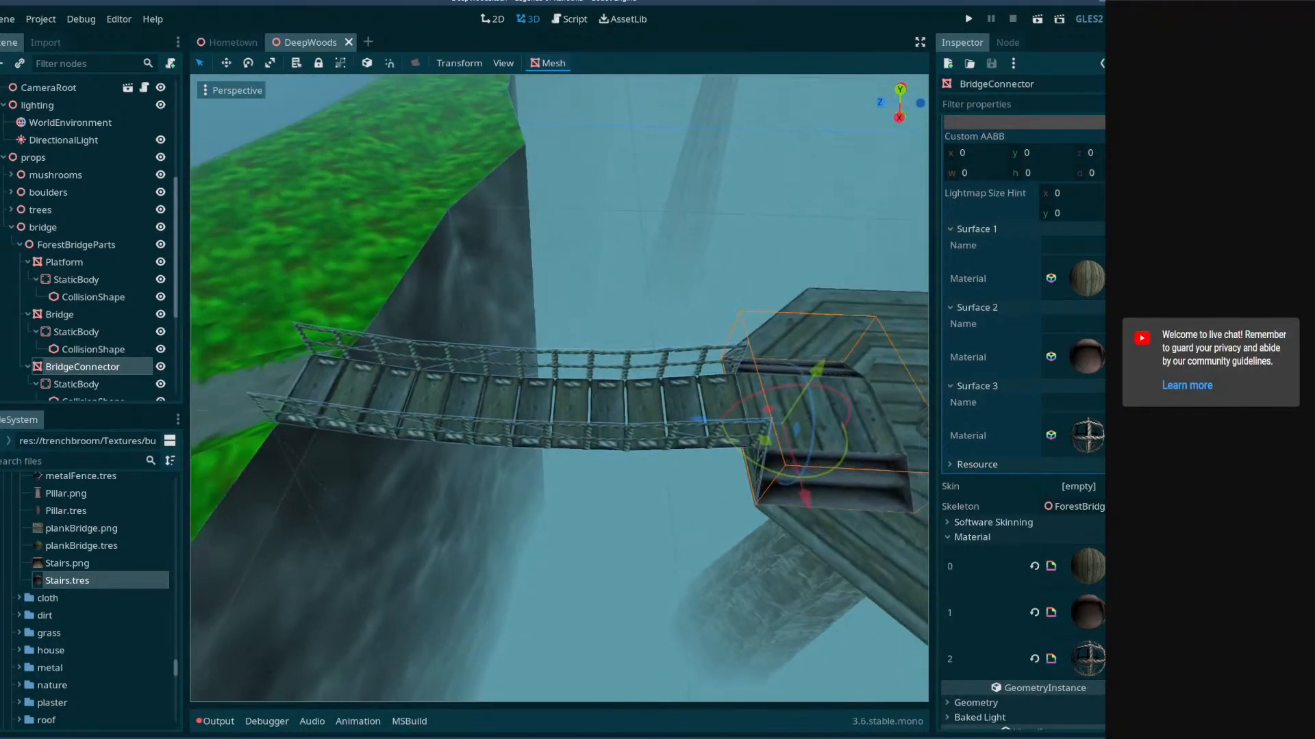
click(68, 349)
click(75, 367)
key(ctrl+d)
drag(705, 420, 155, 419)
- Rotate the duplicated connector on the cliff so that its rope side faces the bridge
key(a)
right_drag(288, 411, 323, 467)
drag(321, 452, 344, 276)
key(a)
right_drag(228, 395, 269, 403)
- Adjust the duplicated connector's position along the path at the cliff end of the bridge
key(w)
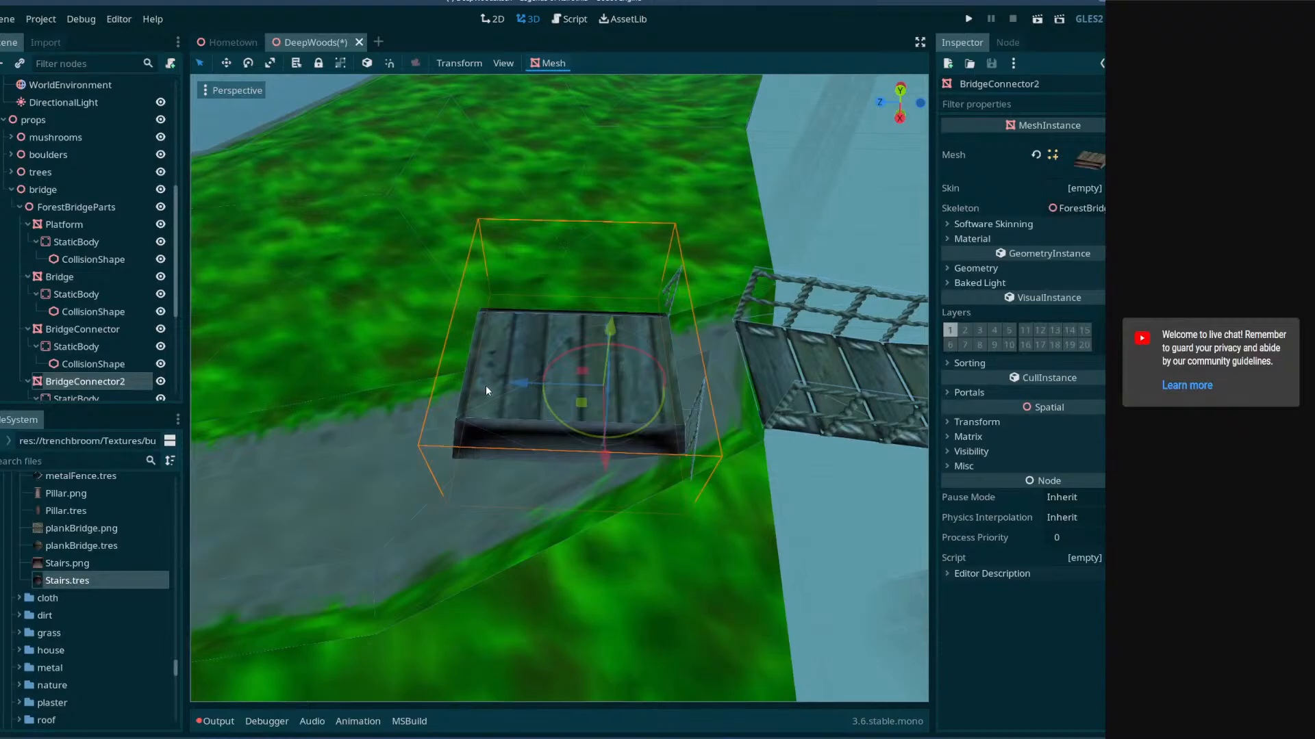
drag(512, 385, 563, 398)
right_drag(603, 406, 603, 406)
key(w)
key(a)
drag(418, 351, 328, 347)
right_drag(491, 400, 477, 434)
- Select the Bridge mesh and shift it lengthwise toward the cliff so it sits centred between the two connectors
click(82, 329)
right_drag(501, 387, 502, 387)
double_click(75, 278)
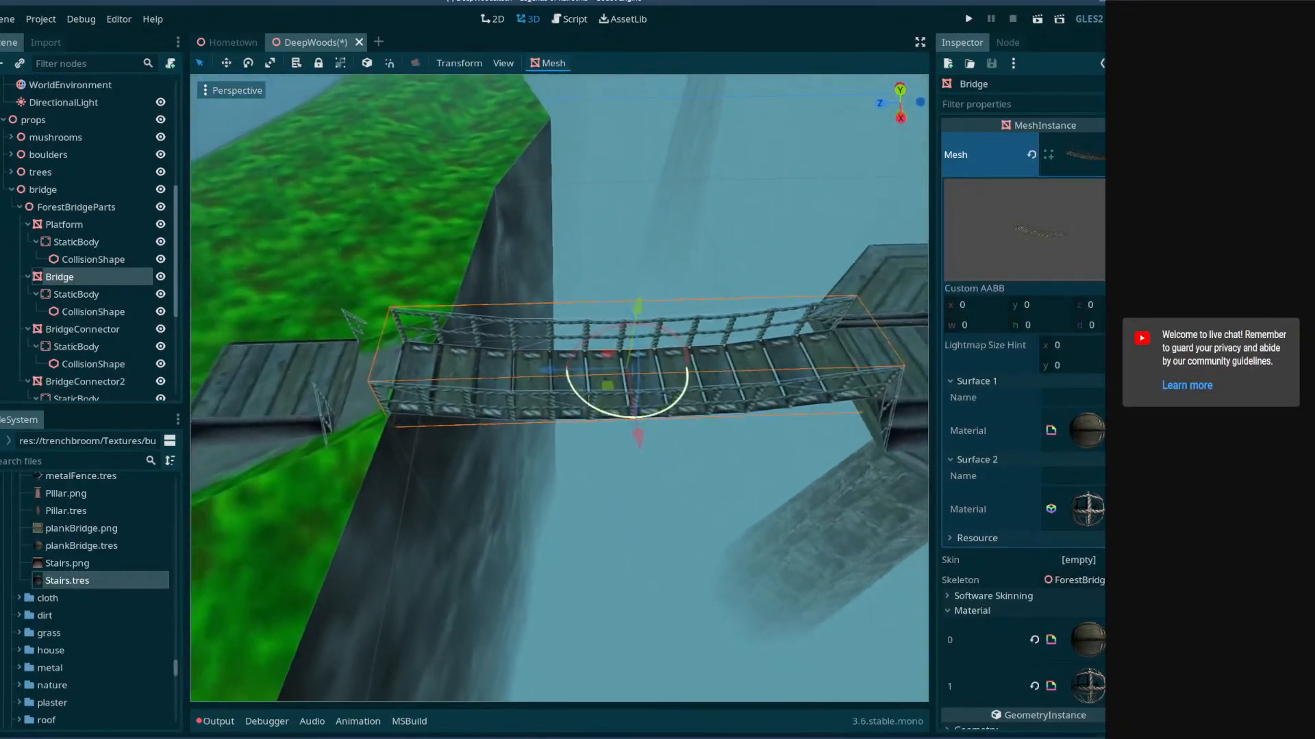
drag(533, 371, 511, 373)
- Set the Bridge's scale to 1.1 on X and 1 on Z
scroll(1033, 418, down, 5)
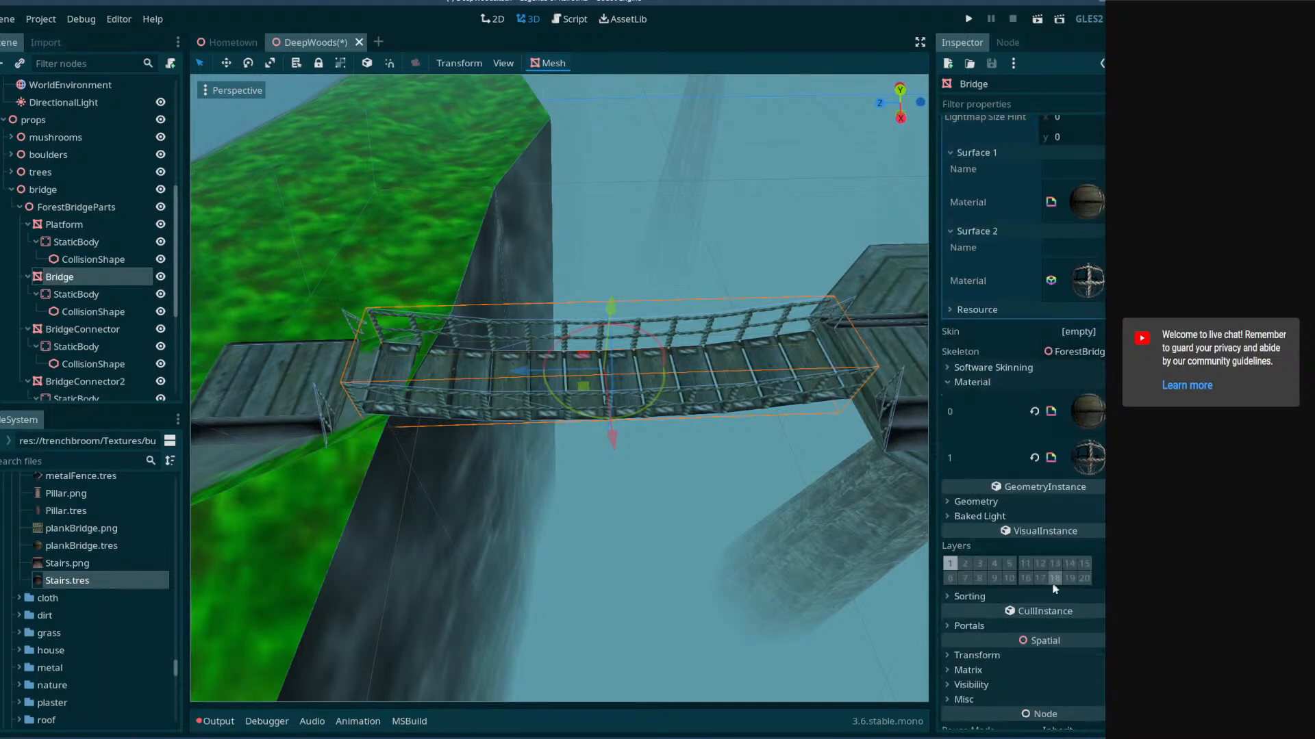
scroll(1042, 421, down, 3)
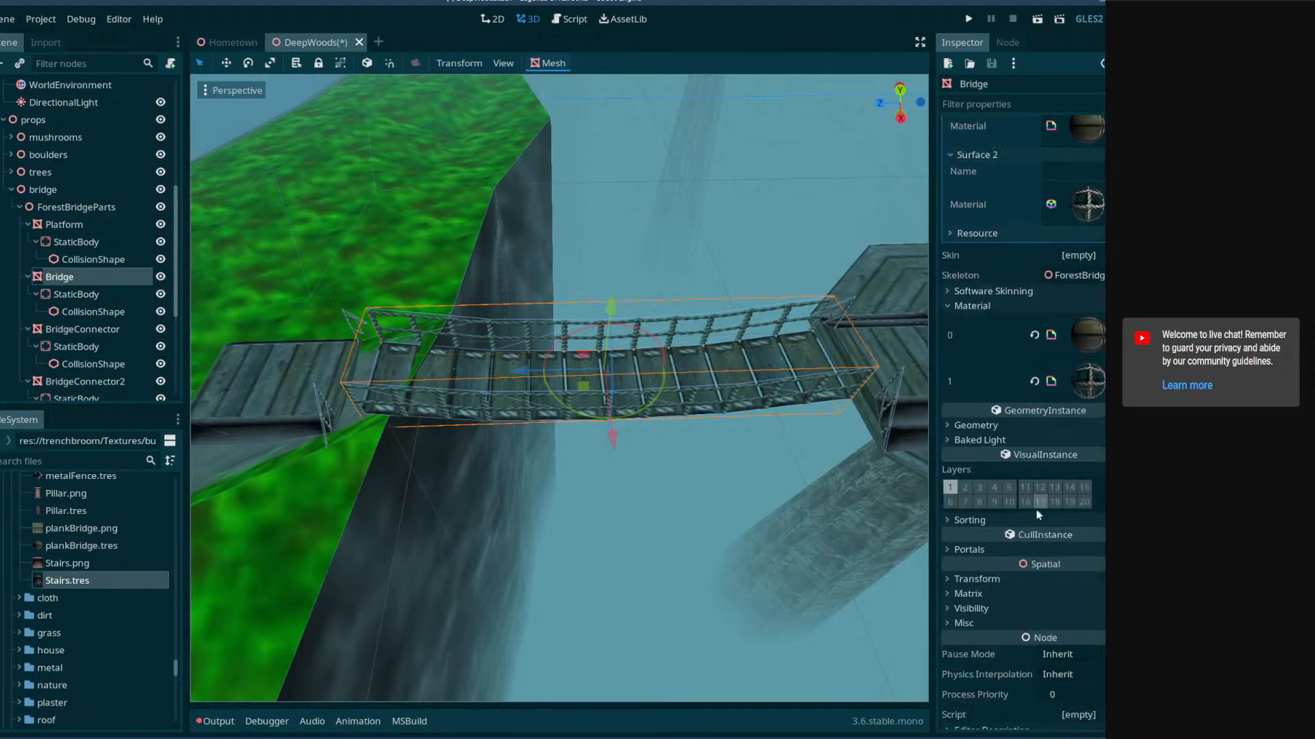
click(966, 571)
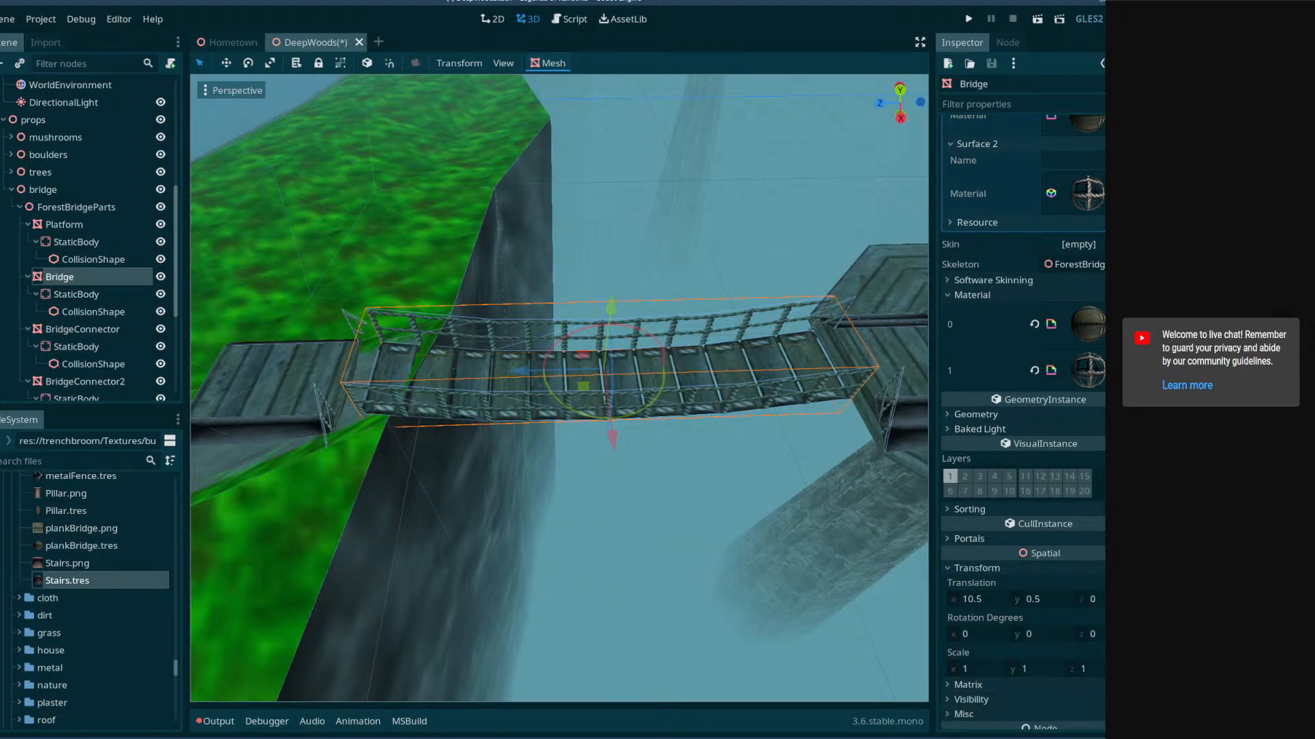
click(1097, 674)
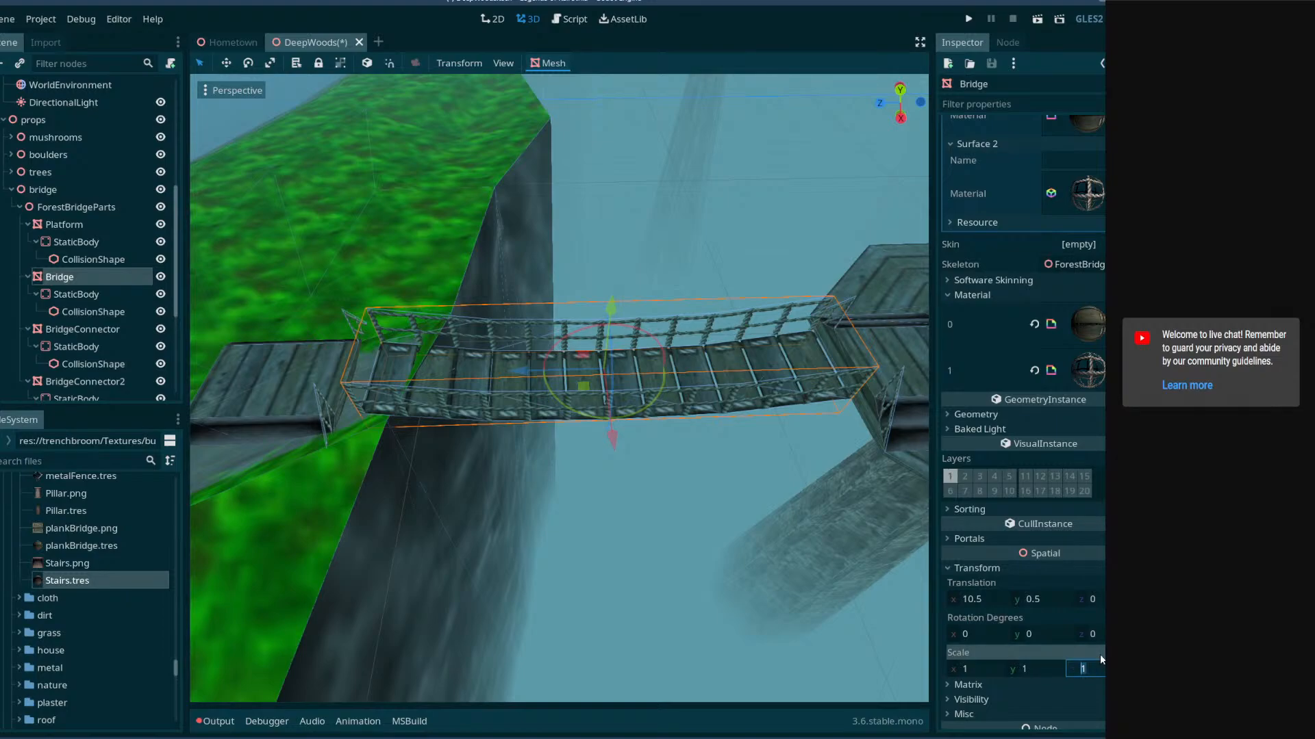
text(1.1)
key(Return)
click(1093, 672)
text(1)
key(Return)
text(.1)
key(Return)
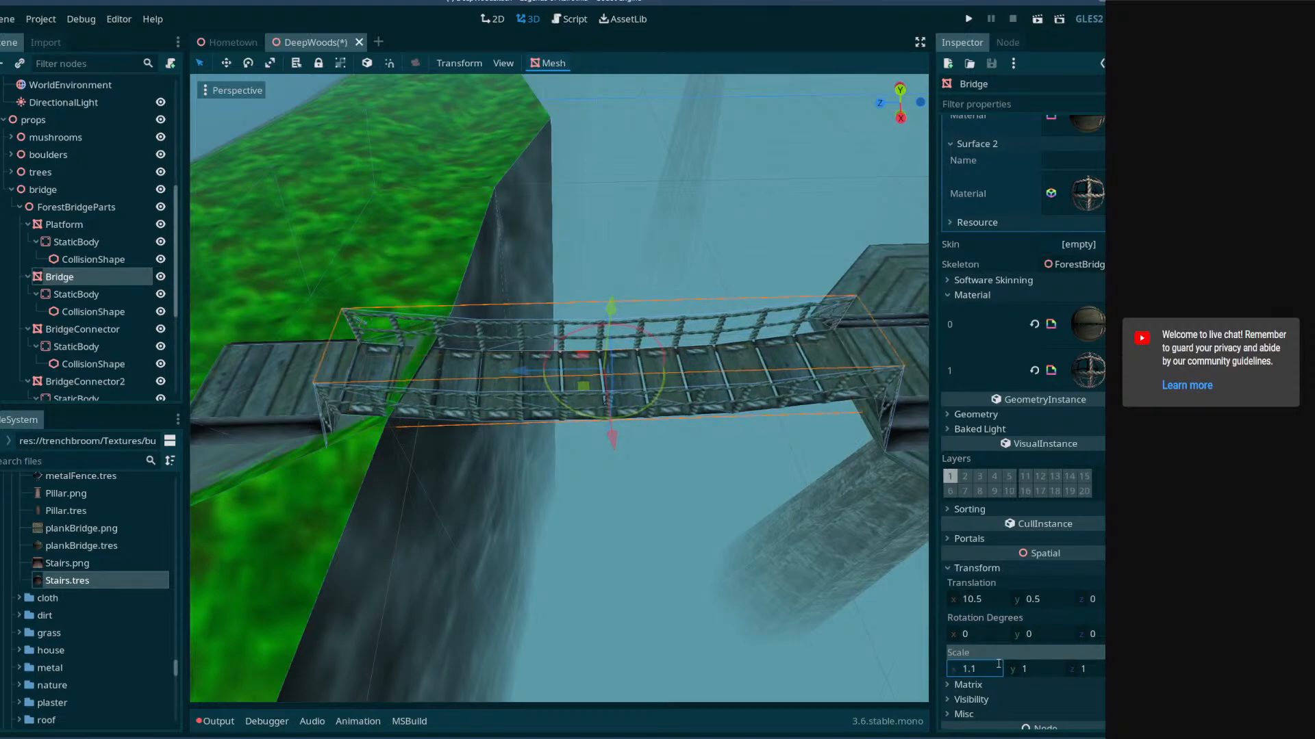
- Examine up close how the stretched Bridge meets the cliff-side connector and its rope railings
right_drag(692, 637, 631, 579)
key(w)
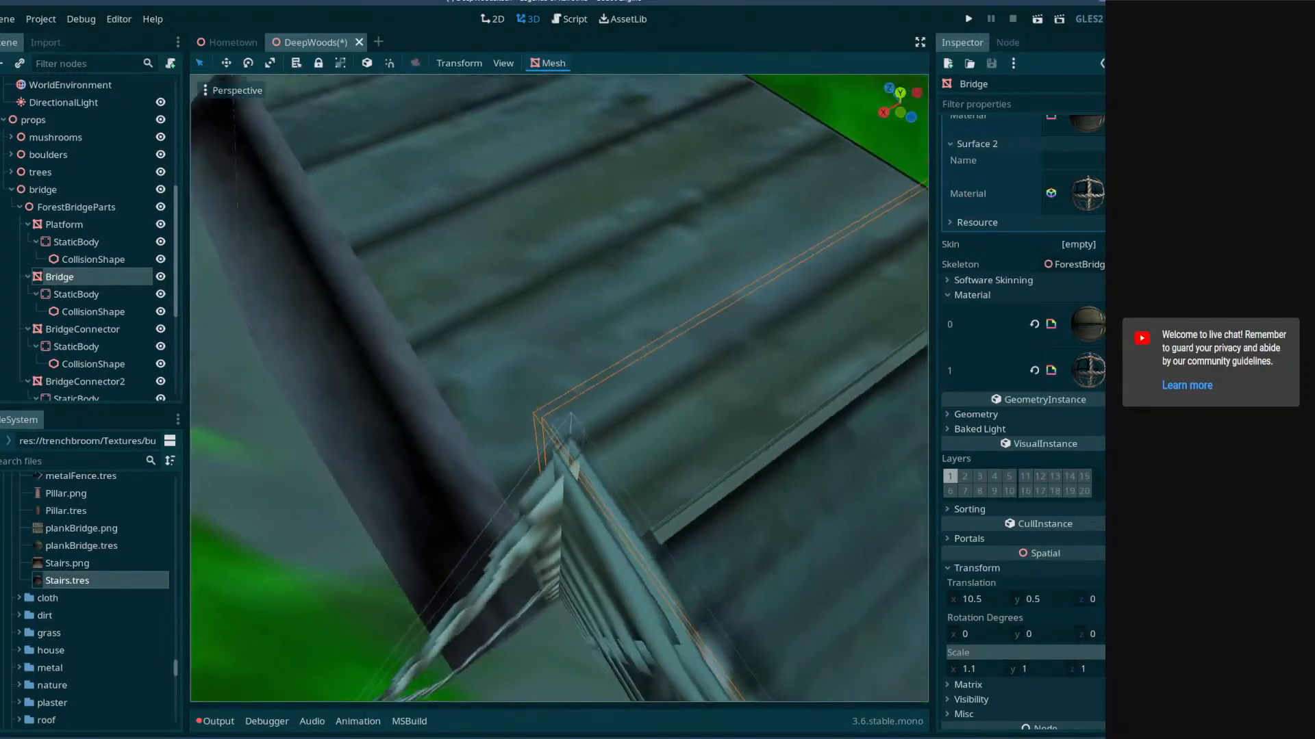
middle_drag(559, 388, 626, 445)
right_drag(560, 388, 387, 435)
key(s)
key(a)
key(s)
key(w)
key(s)
key(w)
key(s)
key(s)
key(w)
key(s)
key(w)
key(s)
right_drag(639, 590, 638, 590)
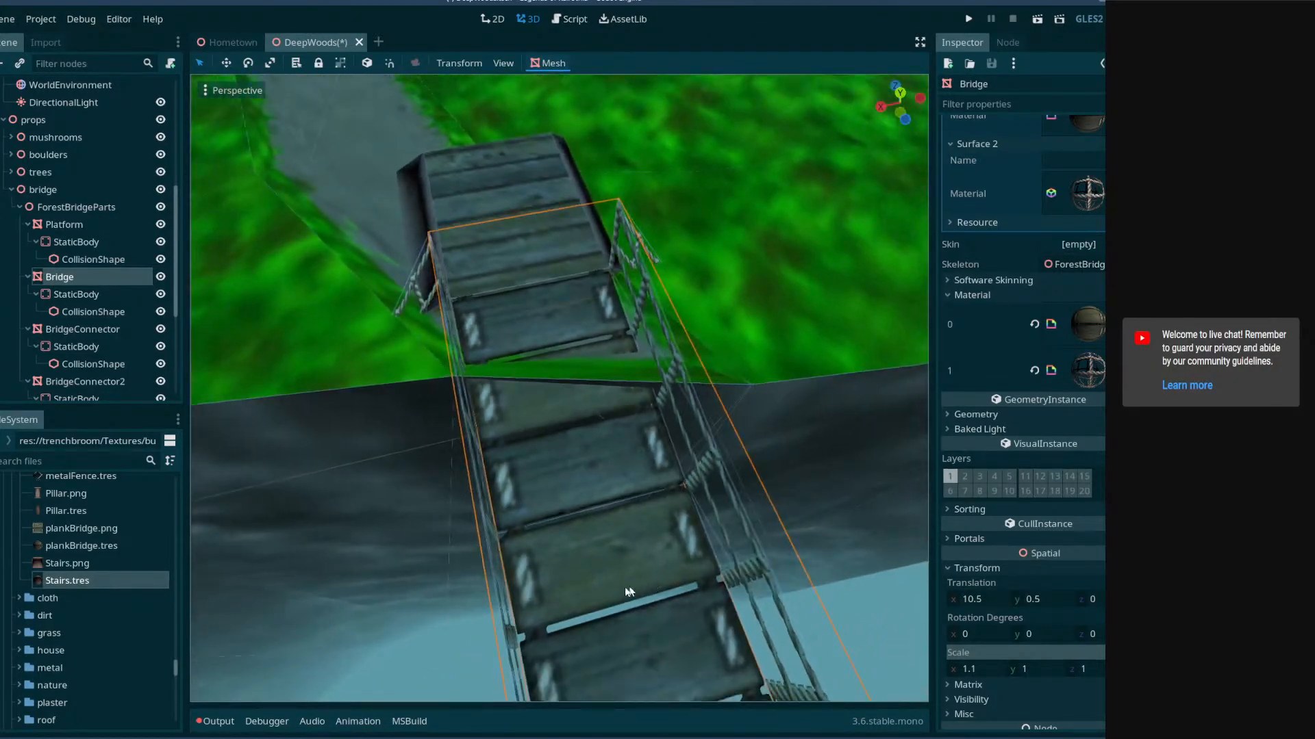
- Select ForestBridgeParts and raise the whole bridge assembly slightly, by about 0.1, relative to the cliff ground
right_drag(559, 388, 910, 291)
key(d)
drag(877, 289, 874, 284)
right_drag(874, 284, 827, 318)
drag(850, 300, 851, 294)
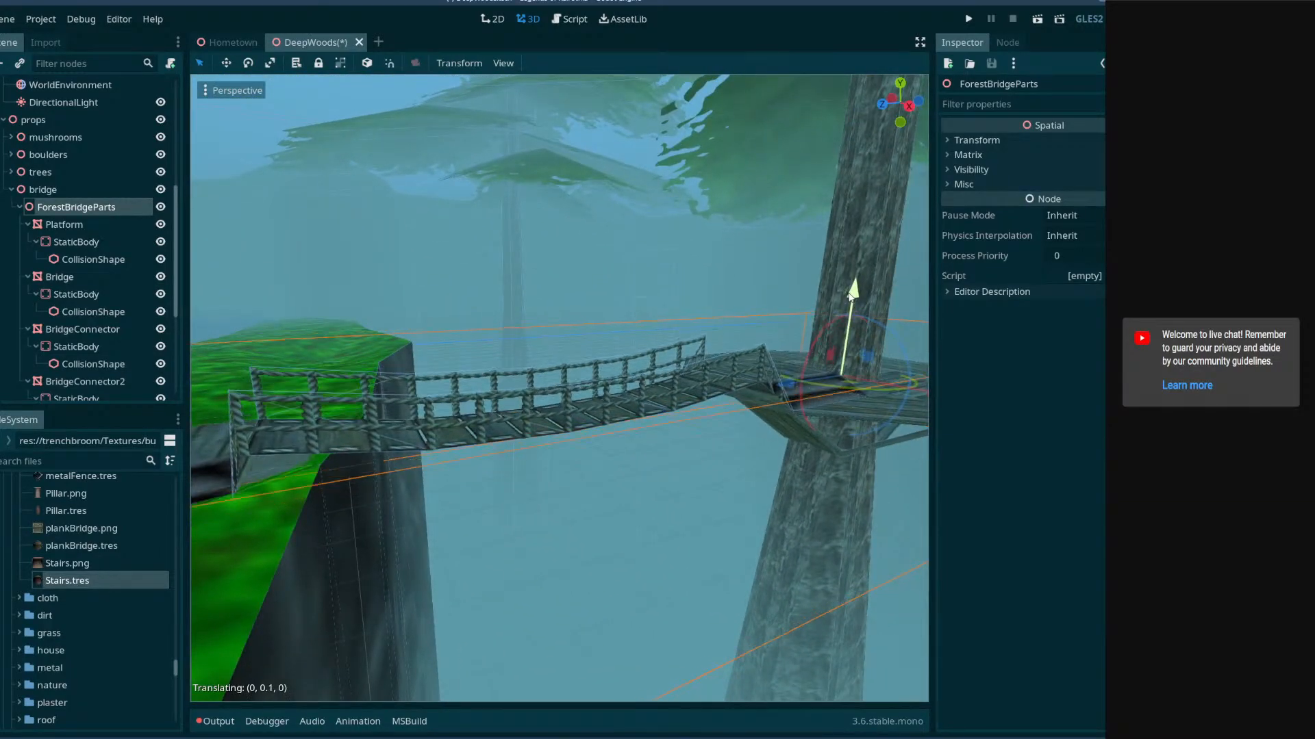
right_drag(750, 362, 870, 417)
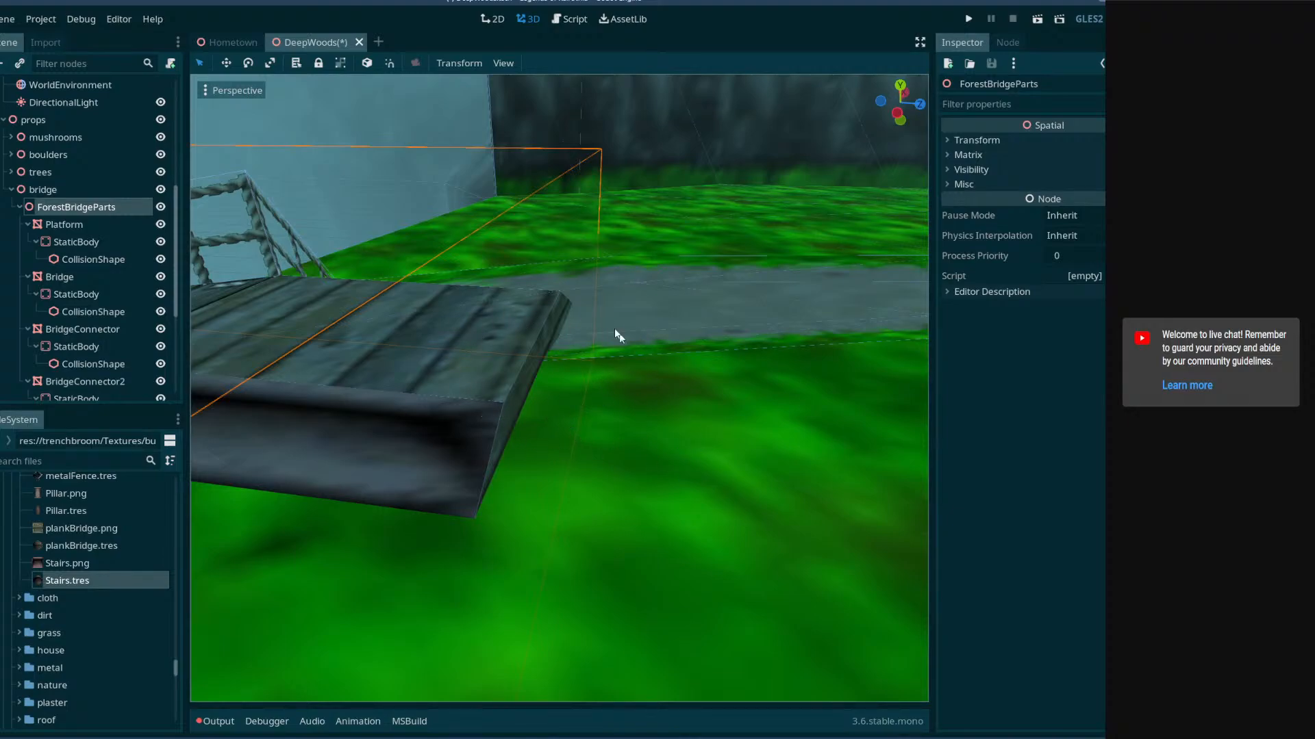
- Duplicate the Platform mesh under ForestBridgeParts
right_drag(564, 323, 712, 404)
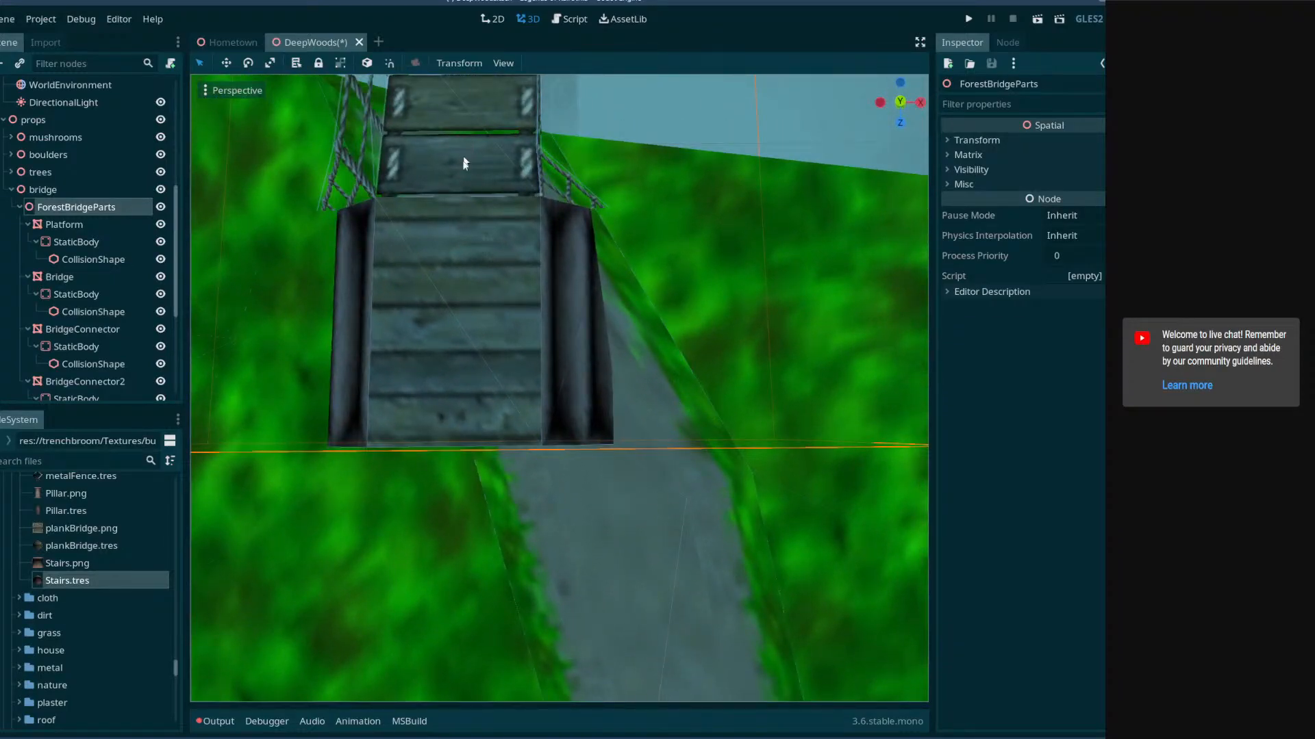
right_drag(660, 468, 500, 328)
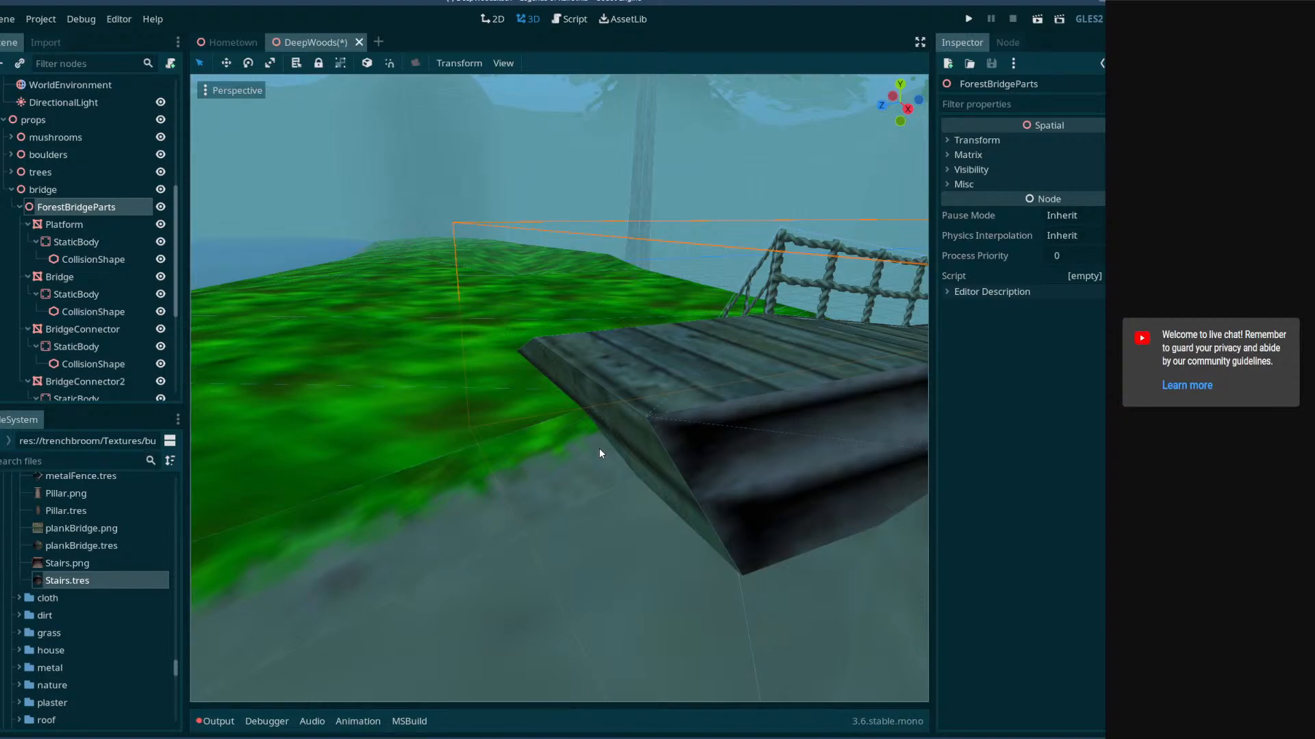
right_drag(598, 451, 510, 436)
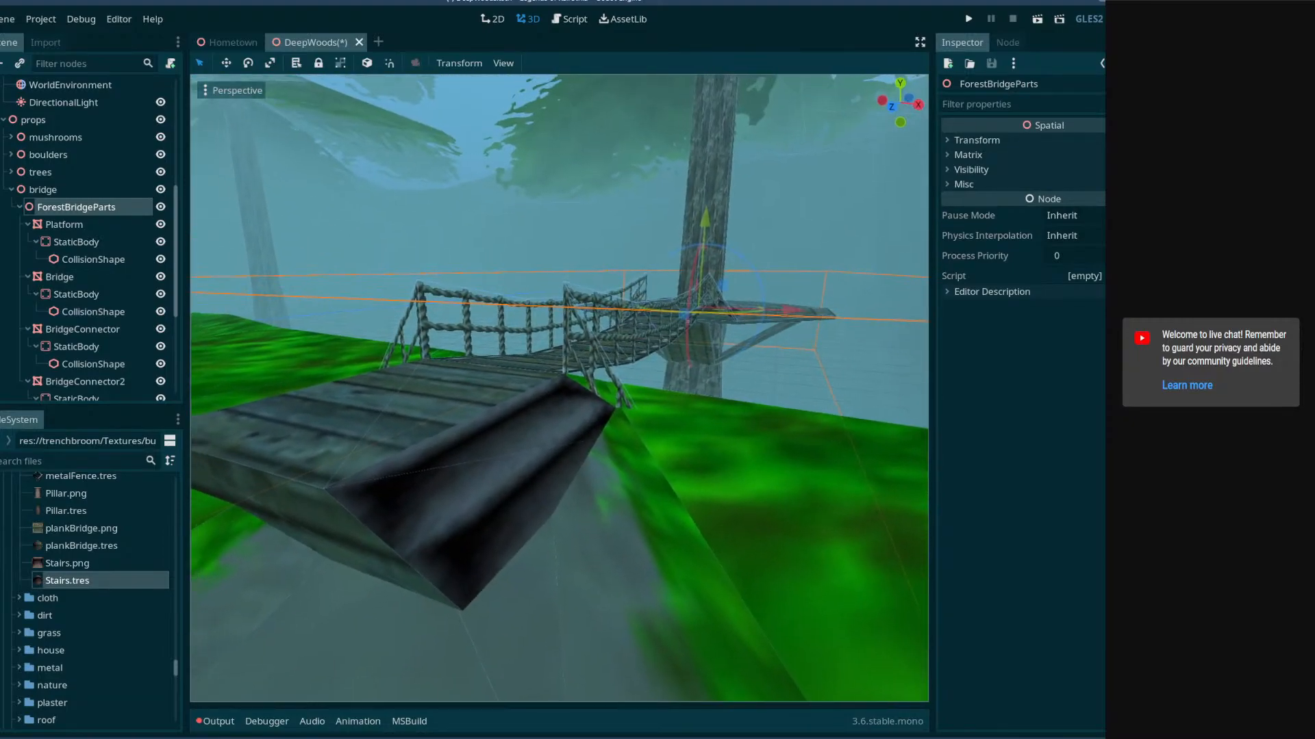
click(67, 230)
key(w)
right_drag(465, 534, 493, 534)
key(ctrl+d)
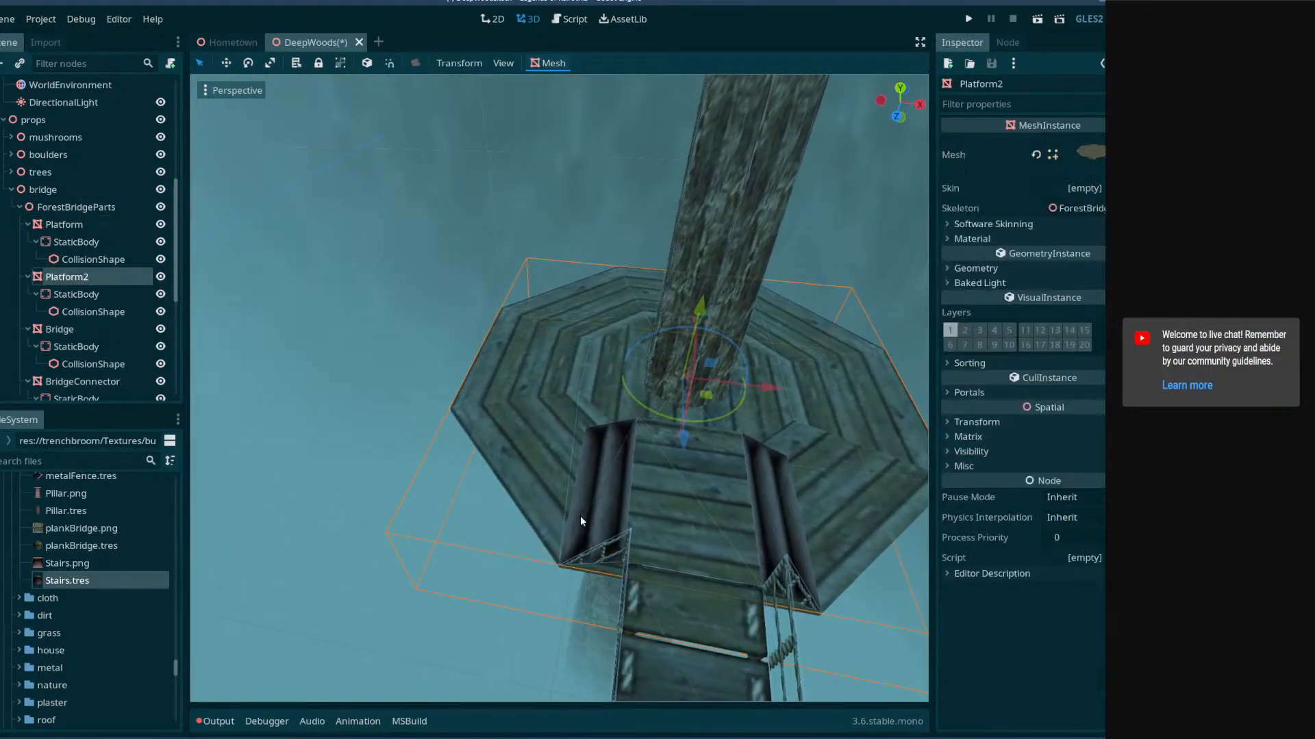
- Move Platform2 along the X axis away from the first tree toward the neighbouring tree trunk
drag(778, 398, 465, 363)
key(a)
right_drag(584, 440, 548, 428)
right_drag(824, 474, 820, 472)
key(s)
drag(904, 406, 664, 377)
key(ctrl+z)
right_drag(800, 426, 816, 423)
key(s)
drag(851, 376, 506, 366)
- Bring Platform2 onto the neighbouring tree along X and nudge it until it sits centred around the trunk
right_drag(505, 365, 446, 296)
key(q)
key(s)
key(w)
drag(773, 384, 440, 385)
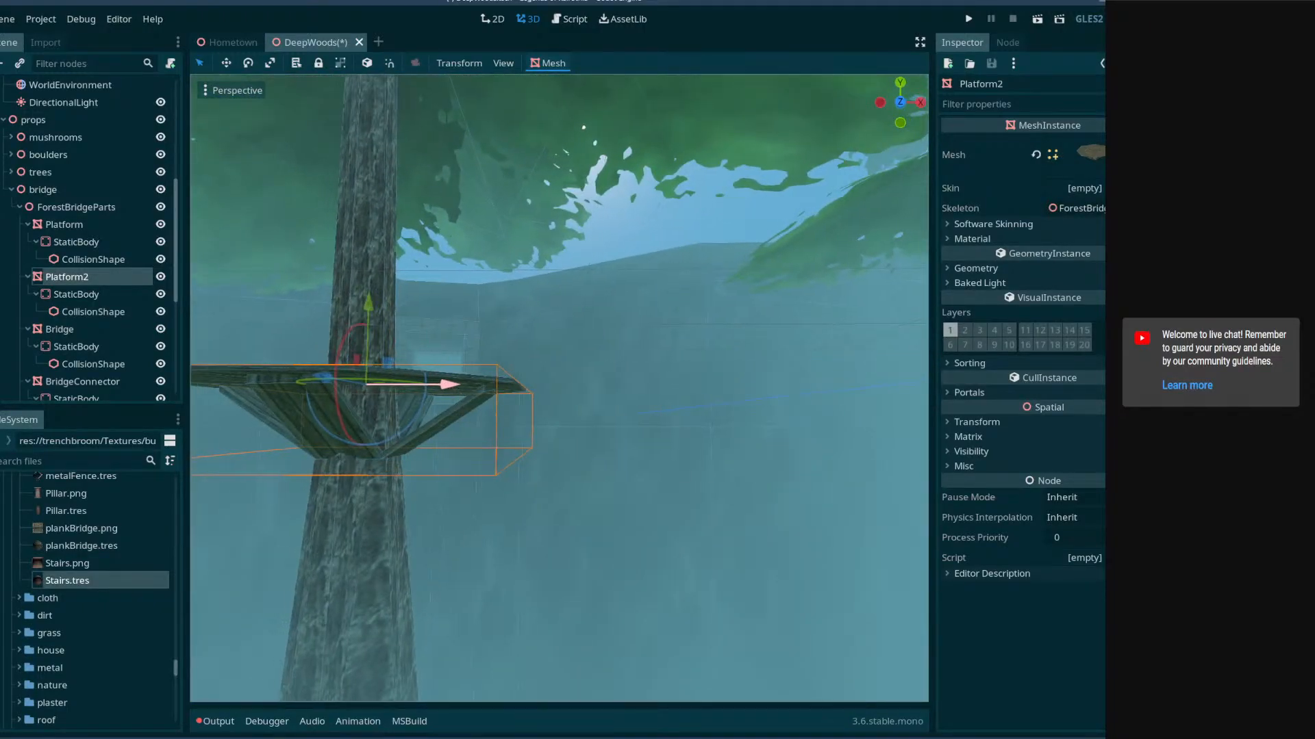
key(f)
drag(655, 390, 652, 391)
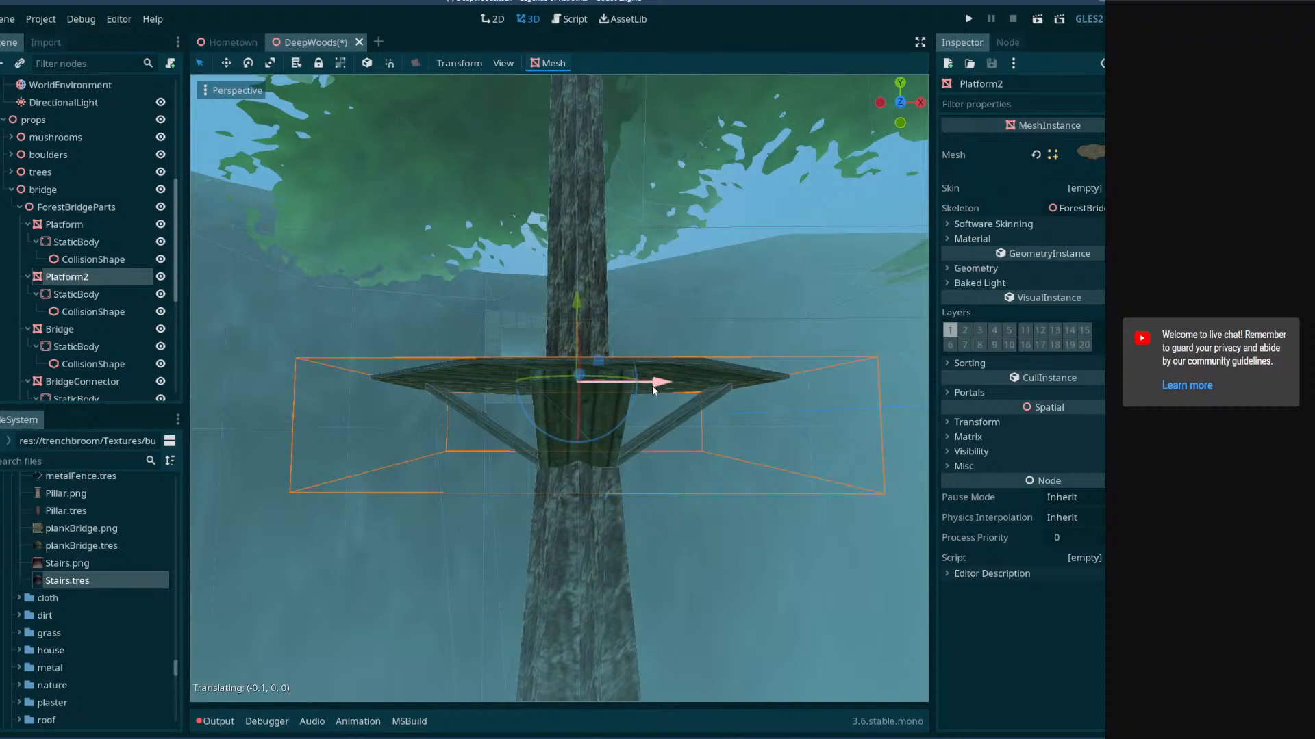
- Select the Bridge mesh between the cliff and the first platform and duplicate it
key(d)
right_drag(652, 390, 788, 394)
key(a)
key(e)
key(w)
key(w)
key(e)
key(w)
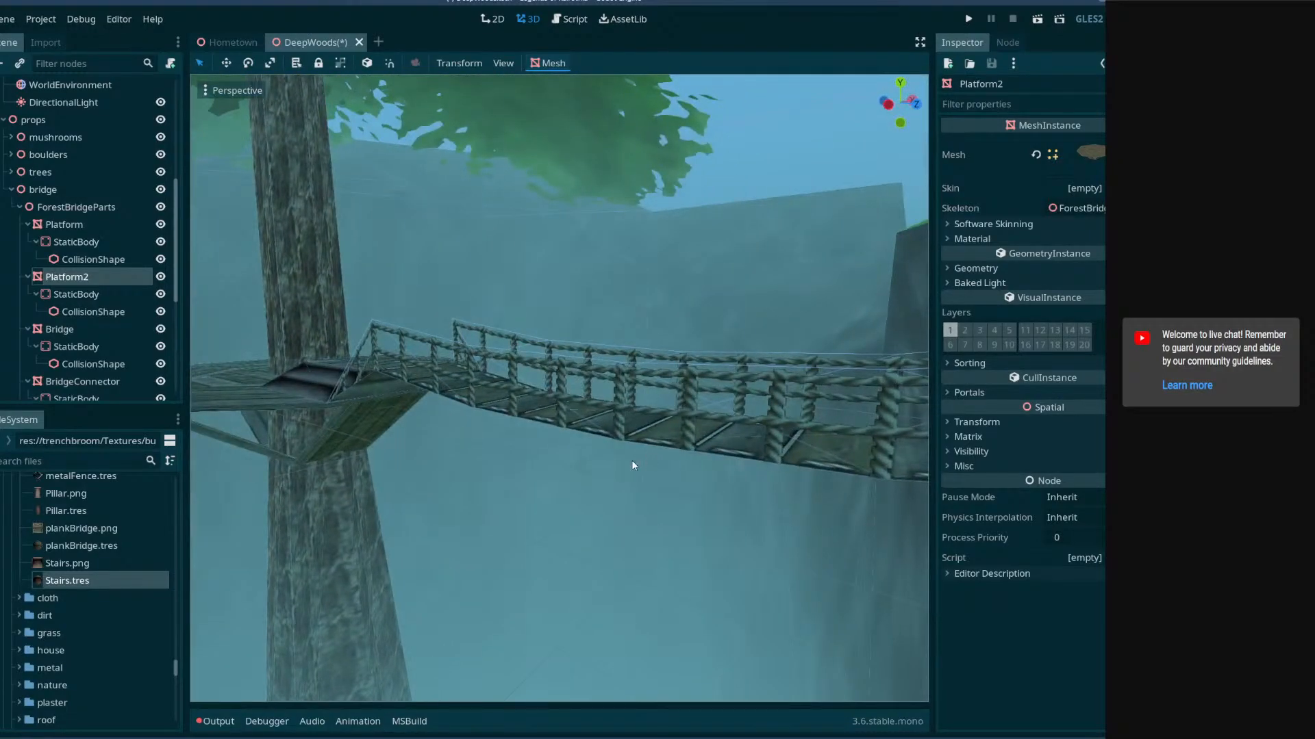
right_drag(632, 465, 601, 460)
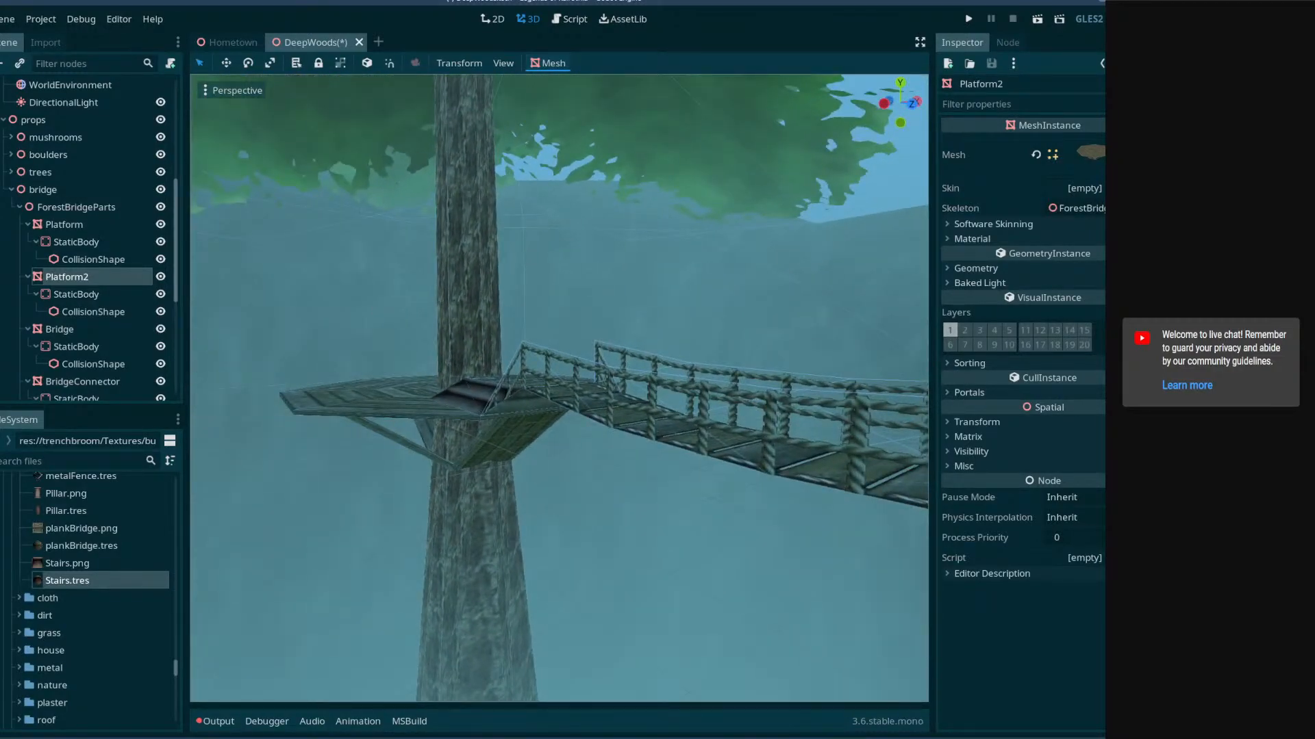
click(93, 332)
right_drag(565, 376, 664, 473)
key(e)
right_drag(472, 431, 538, 466)
key(ctrl+d)
- Move Bridge2 over the first platform and rotate it -90 degrees around the vertical axis
drag(816, 553, 673, 274)
right_drag(673, 274, 660, 340)
key(w)
key(e)
drag(759, 410, 633, 406)
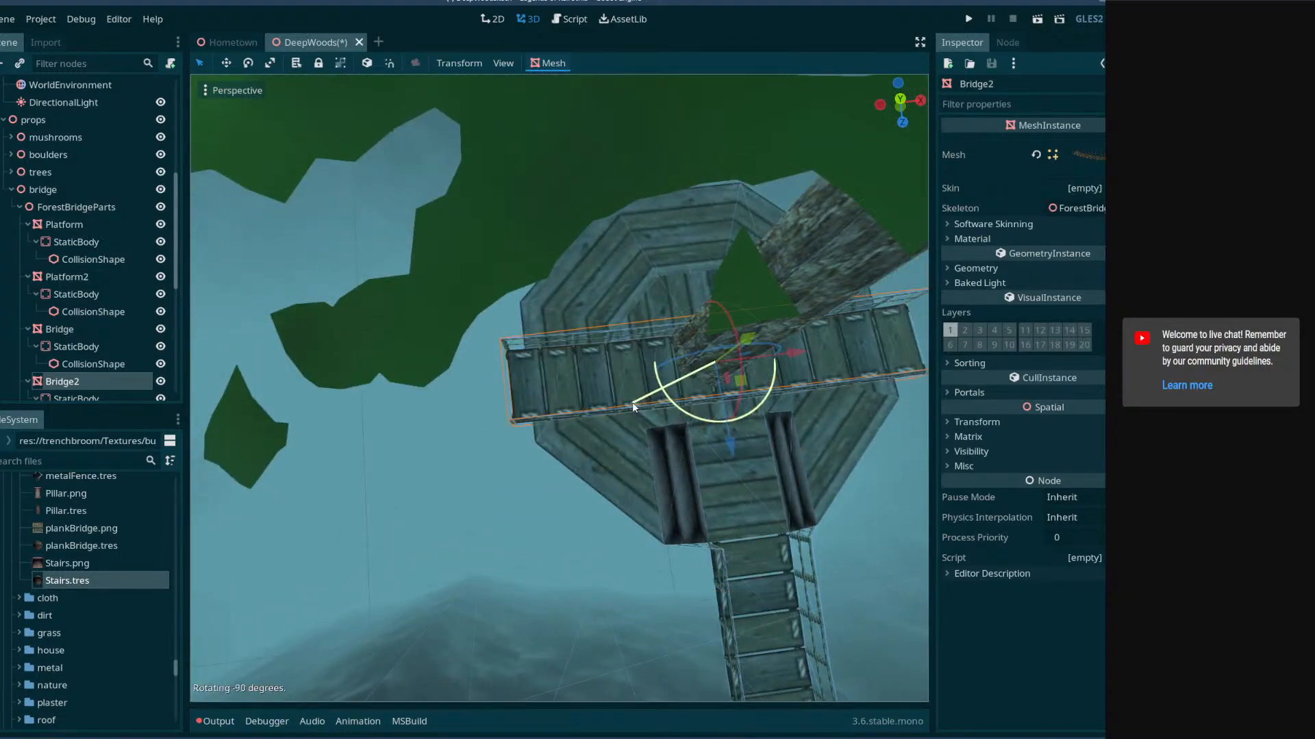
- Move Bridge2 along X into the gap, roughly midway between the two tree platforms
drag(782, 358, 402, 381)
right_drag(403, 381, 431, 335)
key(w)
key(s)
key(e)
right_drag(443, 412, 479, 420)
mouse_move(564, 466)
right_down()
mouse_move(562, 373)
mouse_move(566, 465)
right_up()
key(w)
key(q)
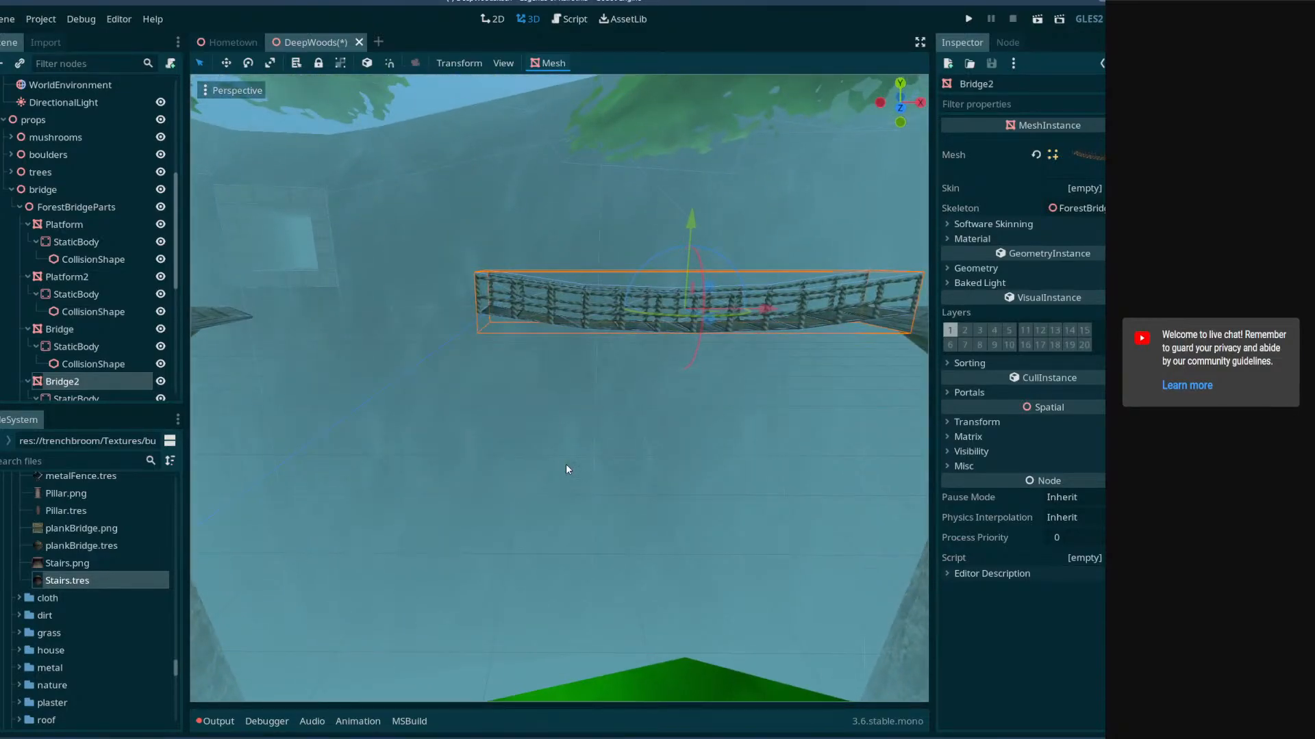
mouse_move(569, 466)
right_down()
mouse_move(568, 486)
mouse_move(569, 475)
right_up()
key(e)
drag(769, 399, 618, 407)
right_drag(632, 430, 631, 431)
key(a)
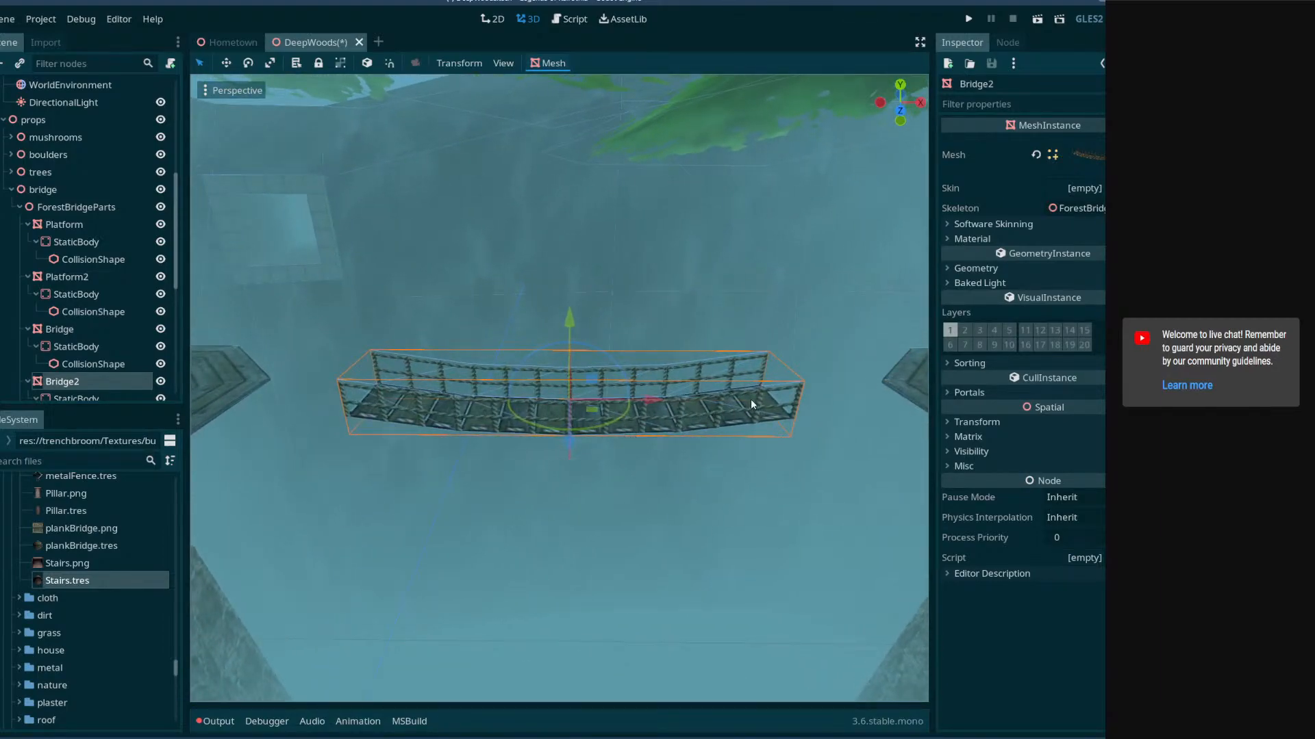
key(w)
right_drag(820, 431, 831, 441)
key(s)
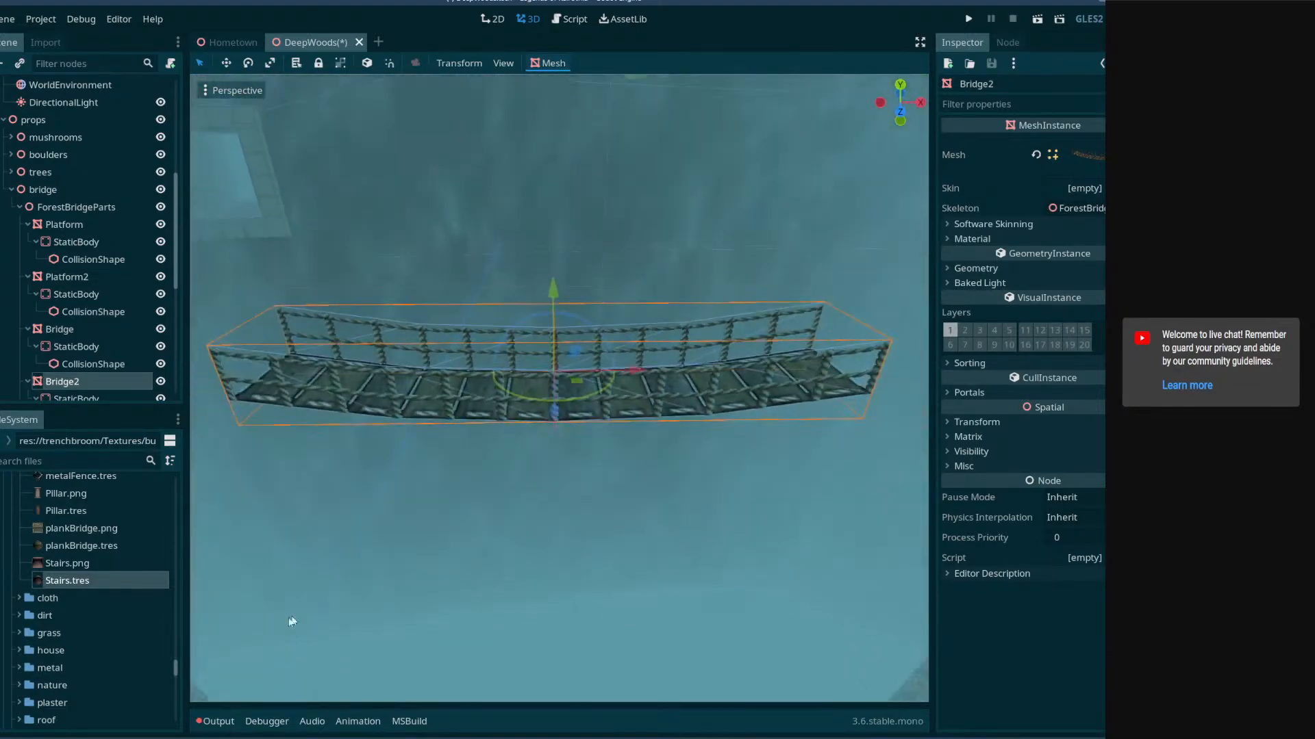
- Switch to Blender to check the bridge parts, deselect all objects there, and return to Godot
click(264, 738)
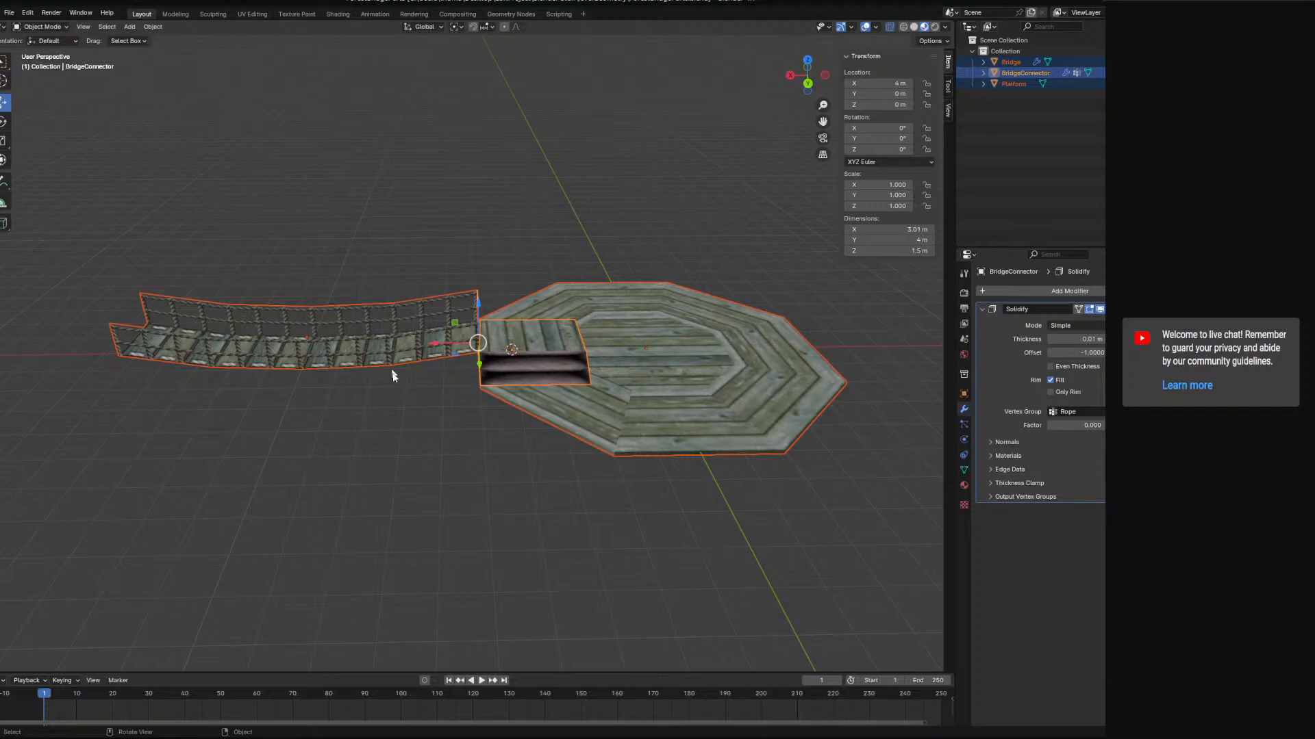
mouse_move(124, 738)
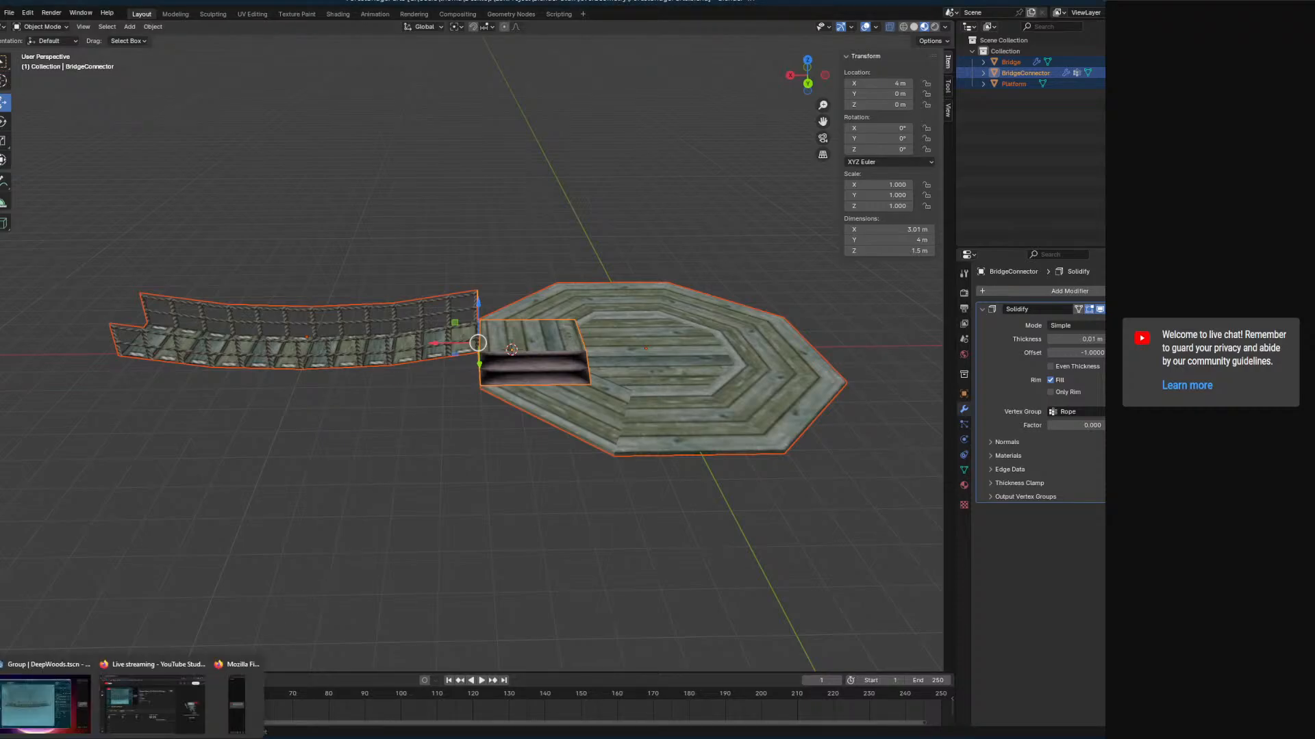
click(348, 610)
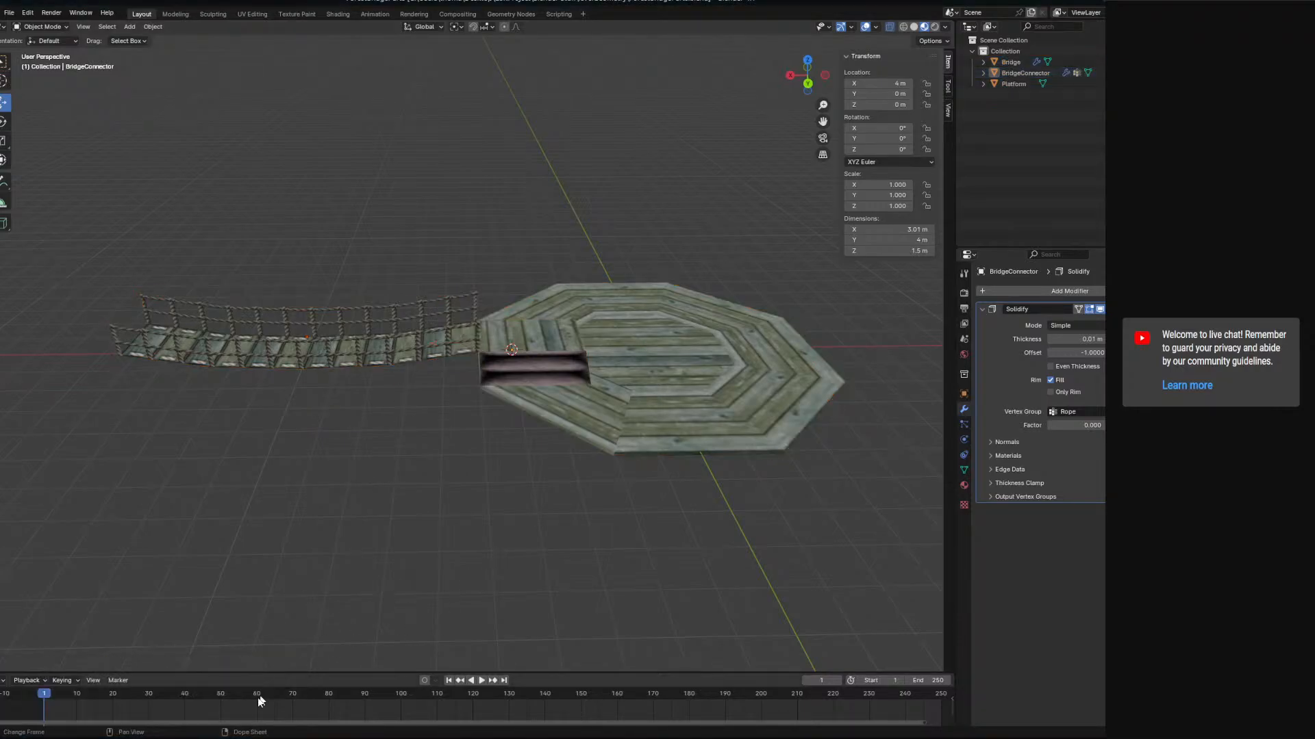
mouse_move(125, 738)
click(229, 708)
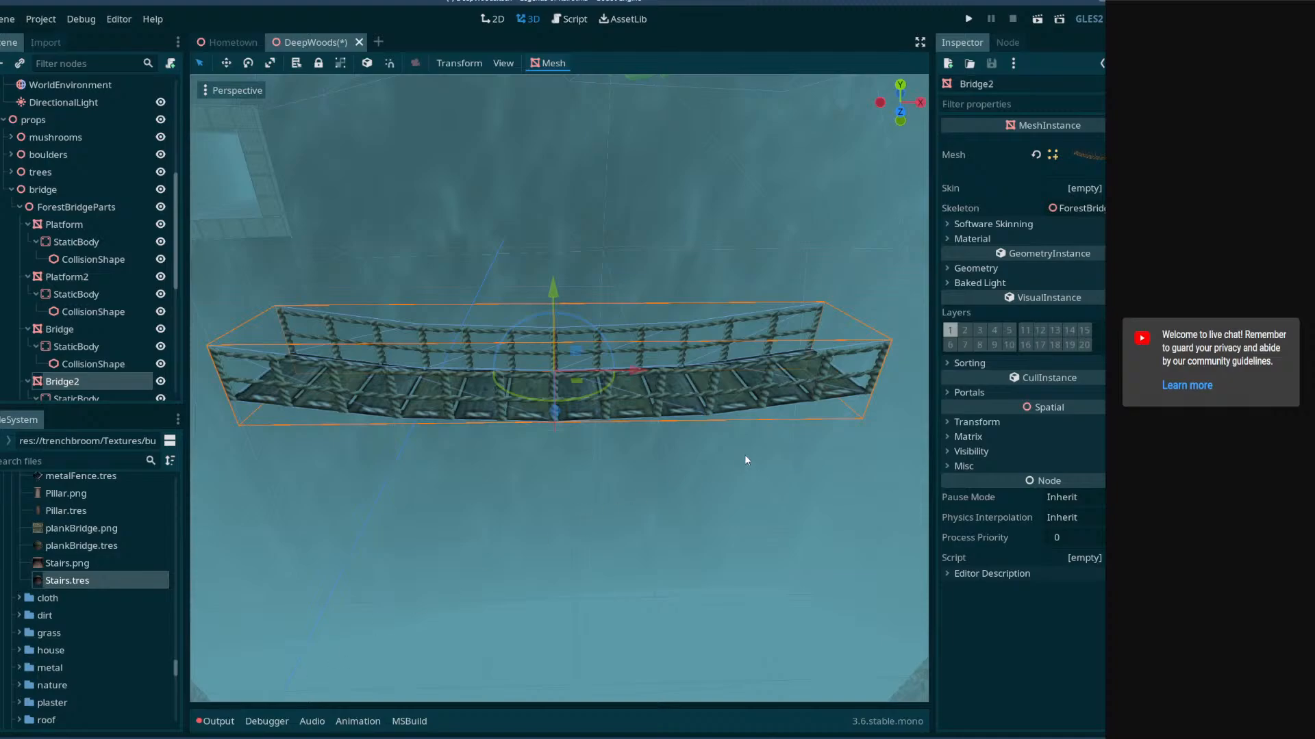
- Move Bridge2 back along X until its end meets the edge of the first platform
drag(932, 319, 935, 320)
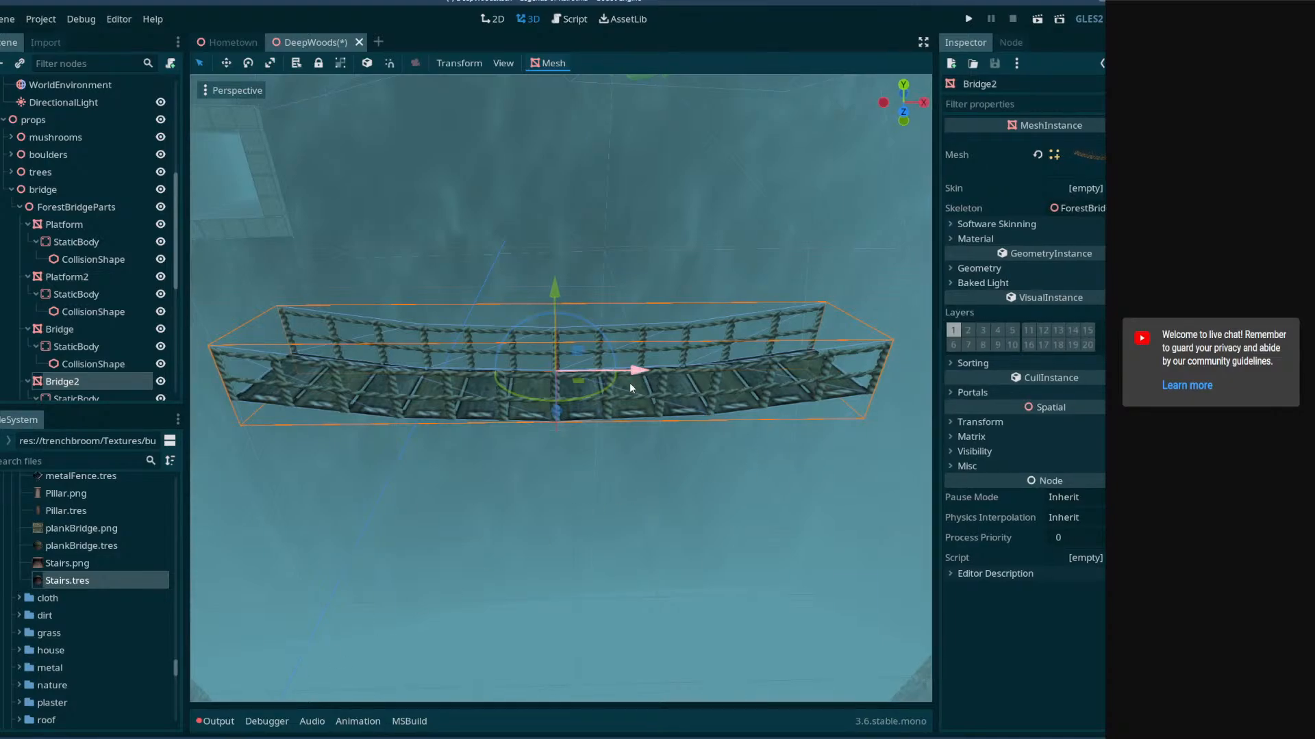
scroll(568, 356, down, 10)
middle_drag(569, 358, 580, 371)
middle_drag(643, 423, 642, 424)
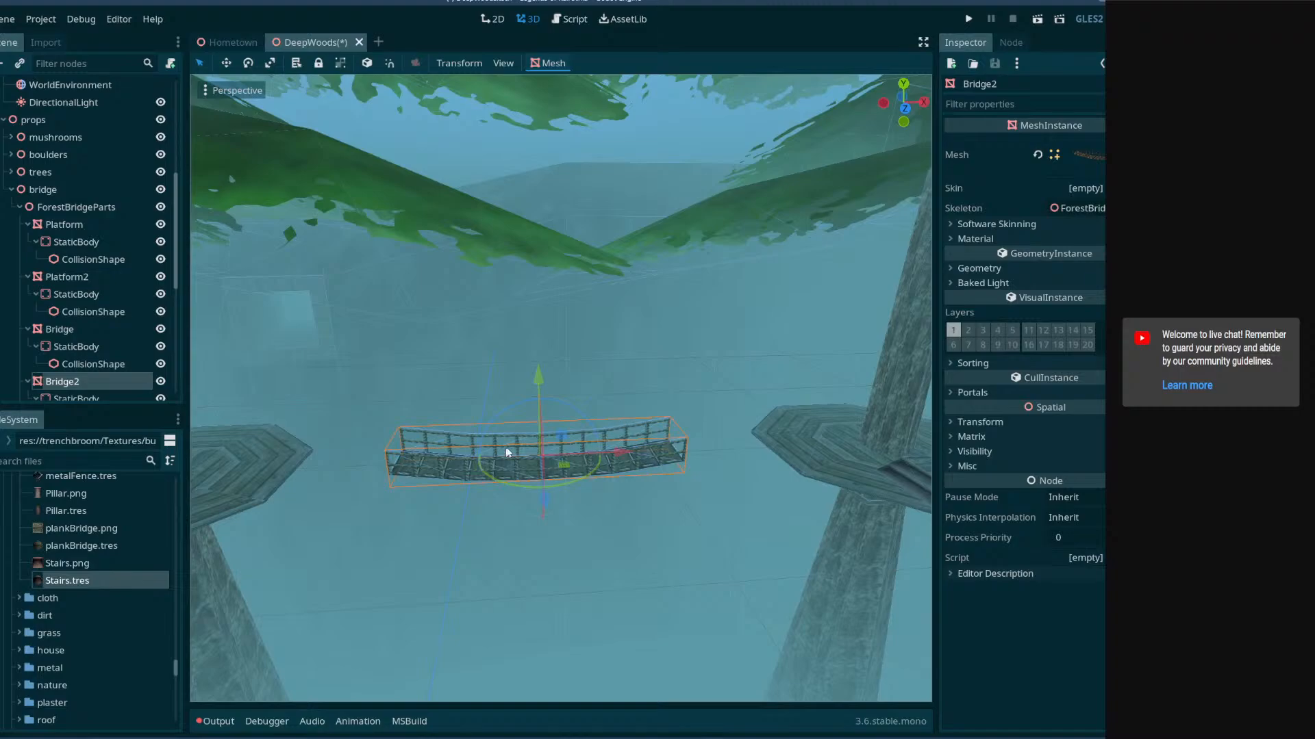
drag(625, 453, 740, 463)
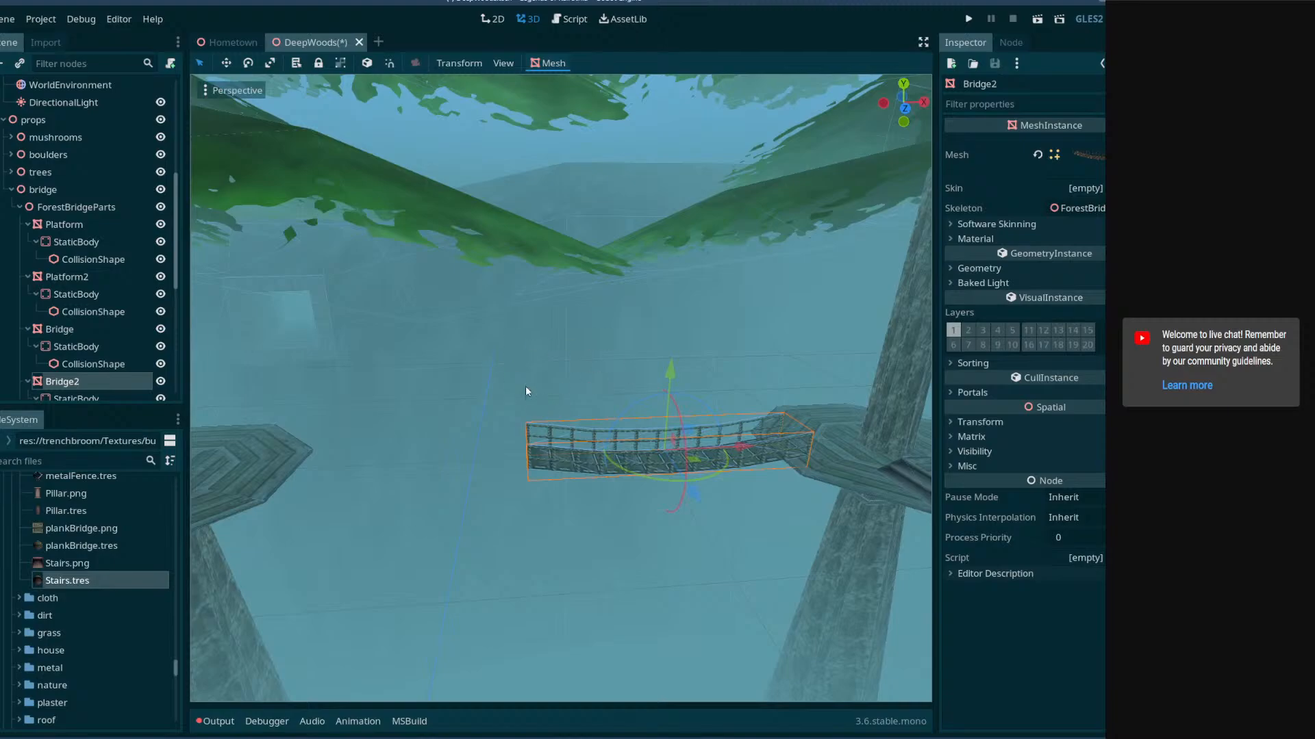
right_drag(712, 471, 695, 489)
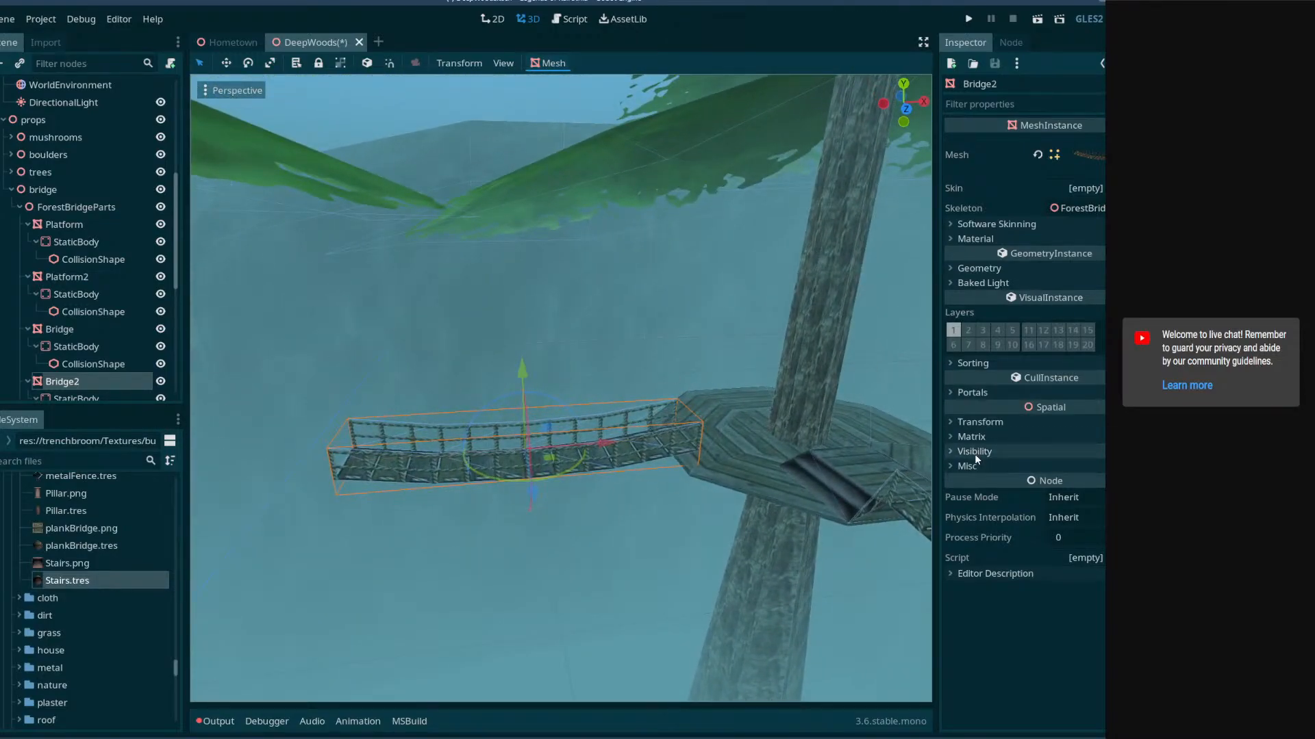
- Set Bridge2's scale to 1 on all axes and shift it sideways to an X translation of -0.1, aligned with the platform edge
click(975, 423)
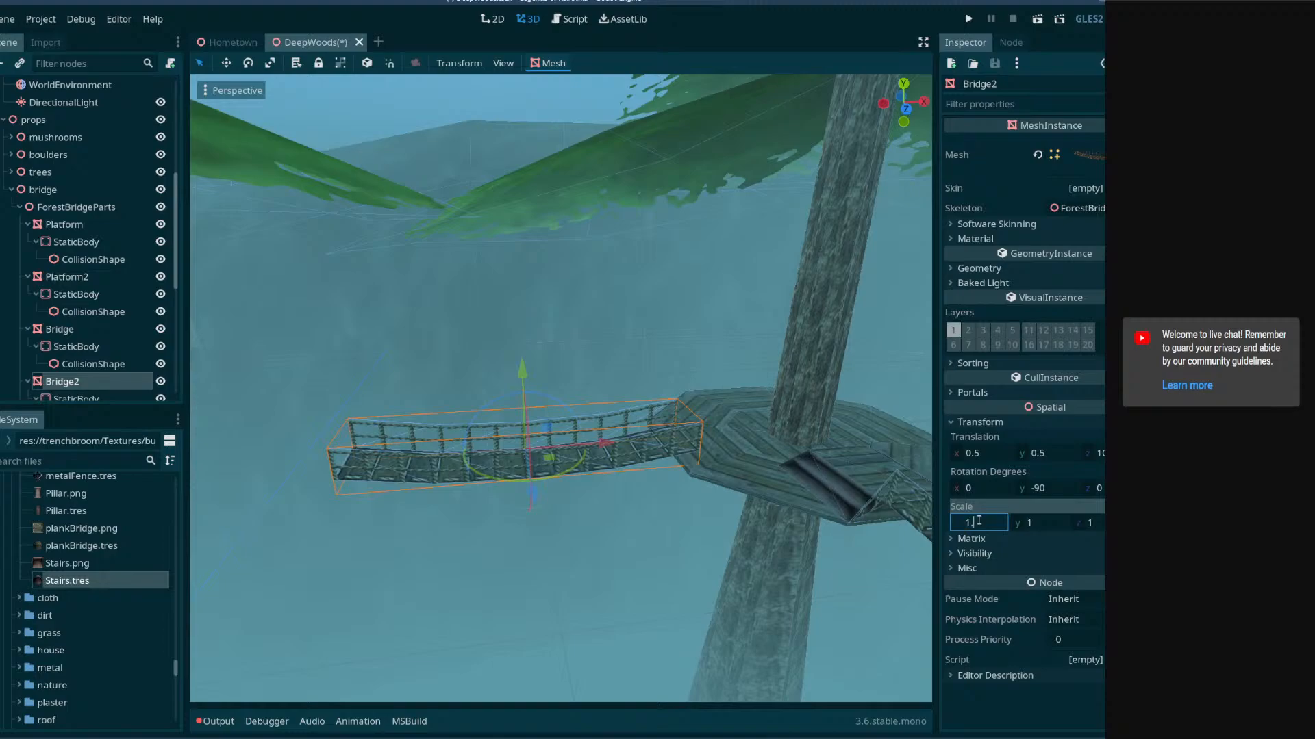
key(Return)
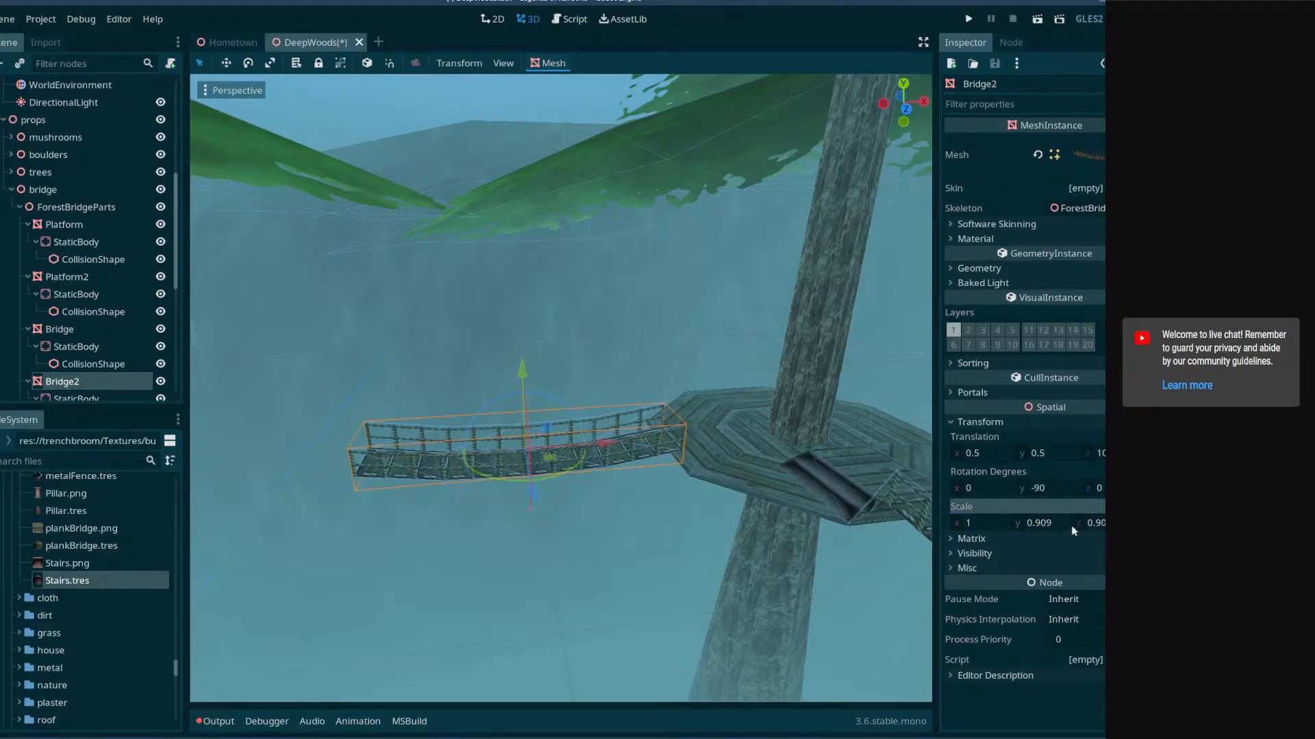
right_drag(673, 495, 416, 563)
key(w)
key(d)
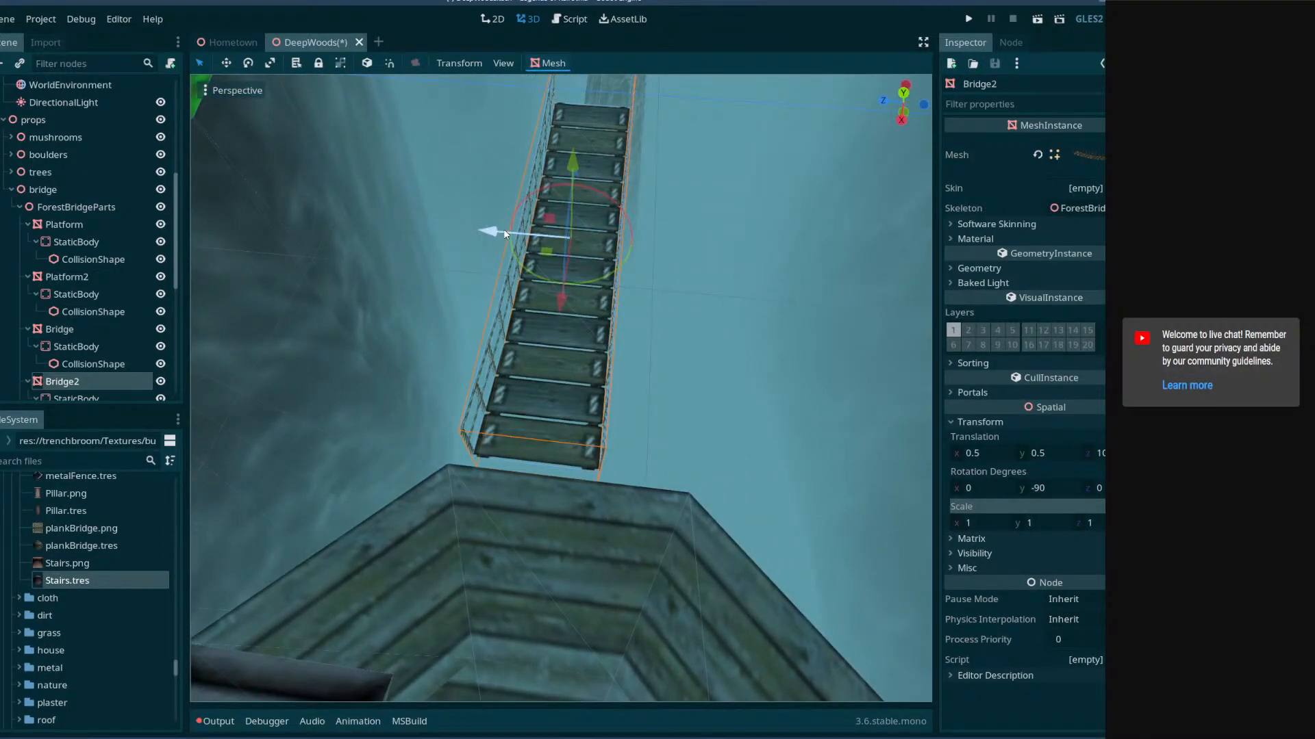
drag(498, 233, 527, 236)
- Duplicate Bridge2 and move the copy along X toward Platform2, end to end with the original
right_drag(528, 236, 808, 226)
key(a)
scroll(66, 286, down, 2)
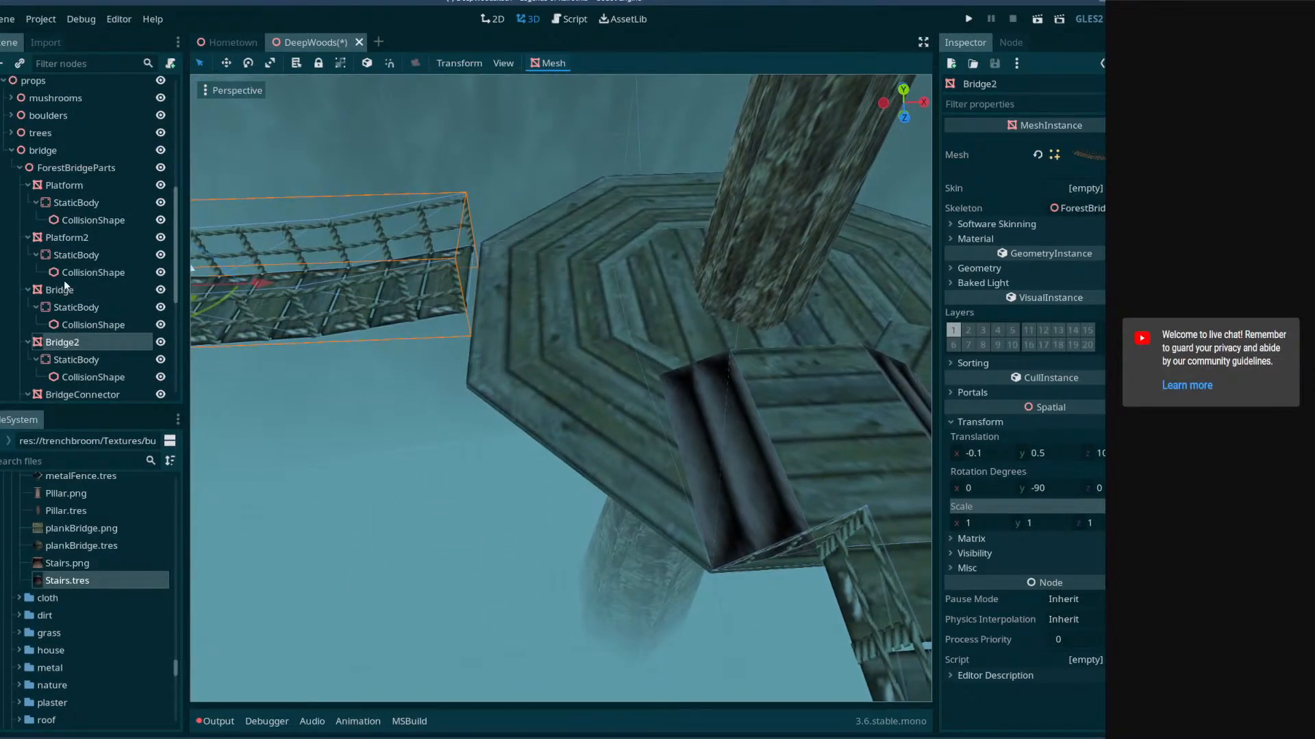
mouse_move(406, 364)
right_down()
mouse_move(363, 360)
mouse_move(410, 353)
right_up()
key(a)
key(ctrl+d)
drag(825, 318, 452, 326)
- Examine how the two bridge segments span the gap and how Bridge3's far end meets Platform2
right_drag(452, 326, 404, 339)
key(a)
key(d)
key(w)
key(w)
key(w)
key(s)
key(d)
key(a)
key(d)
key(a)
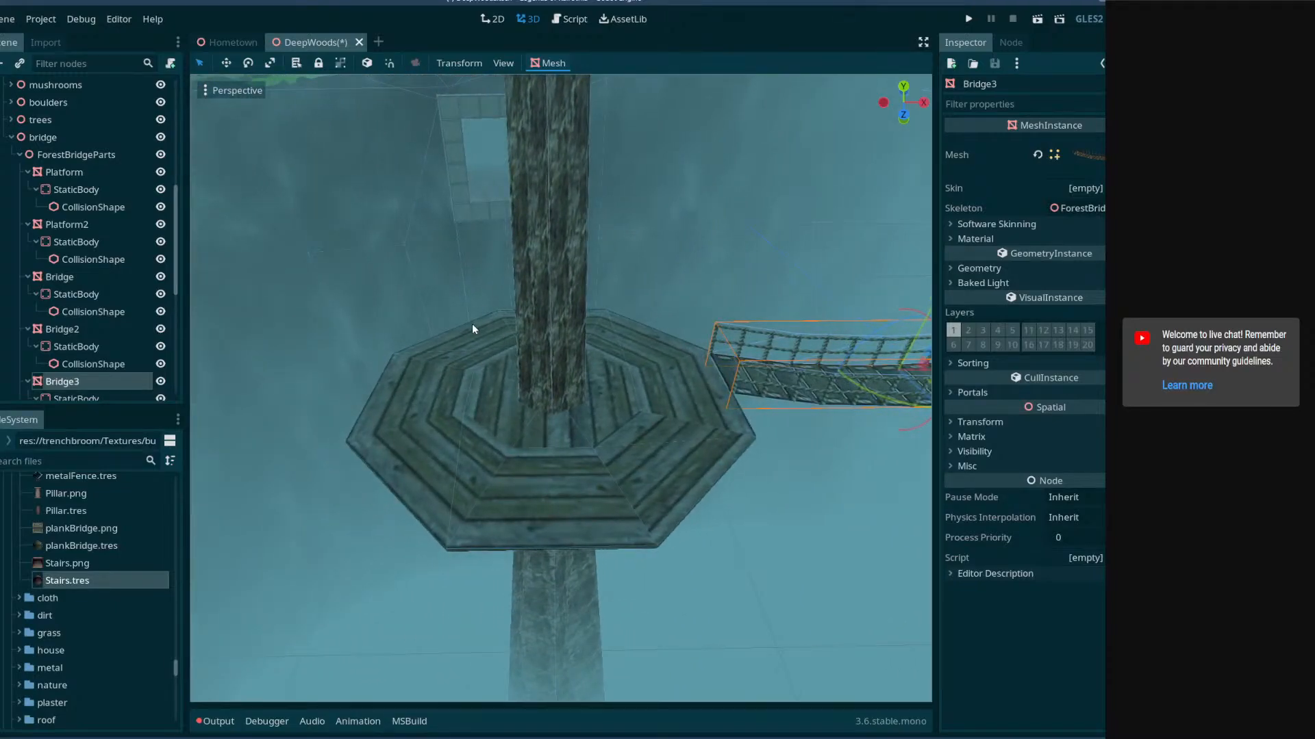
click(550, 355)
mouse_move(627, 347)
mouse_down()
mouse_move(610, 347)
mouse_move(623, 346)
mouse_up()
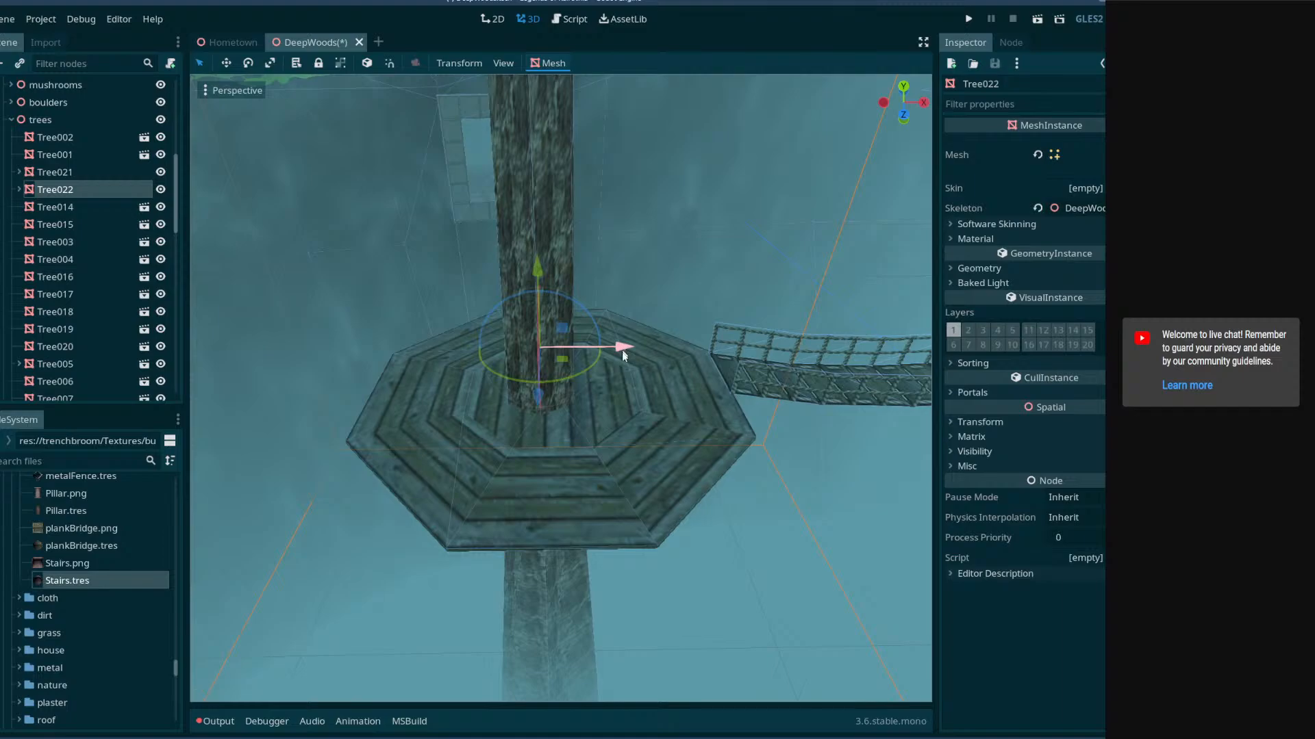
key(ctrl+z)
- Select Platform2 and shift it slightly along X so its edge lines up with the end of Bridge3
click(693, 423)
key(d)
right_drag(692, 424, 654, 424)
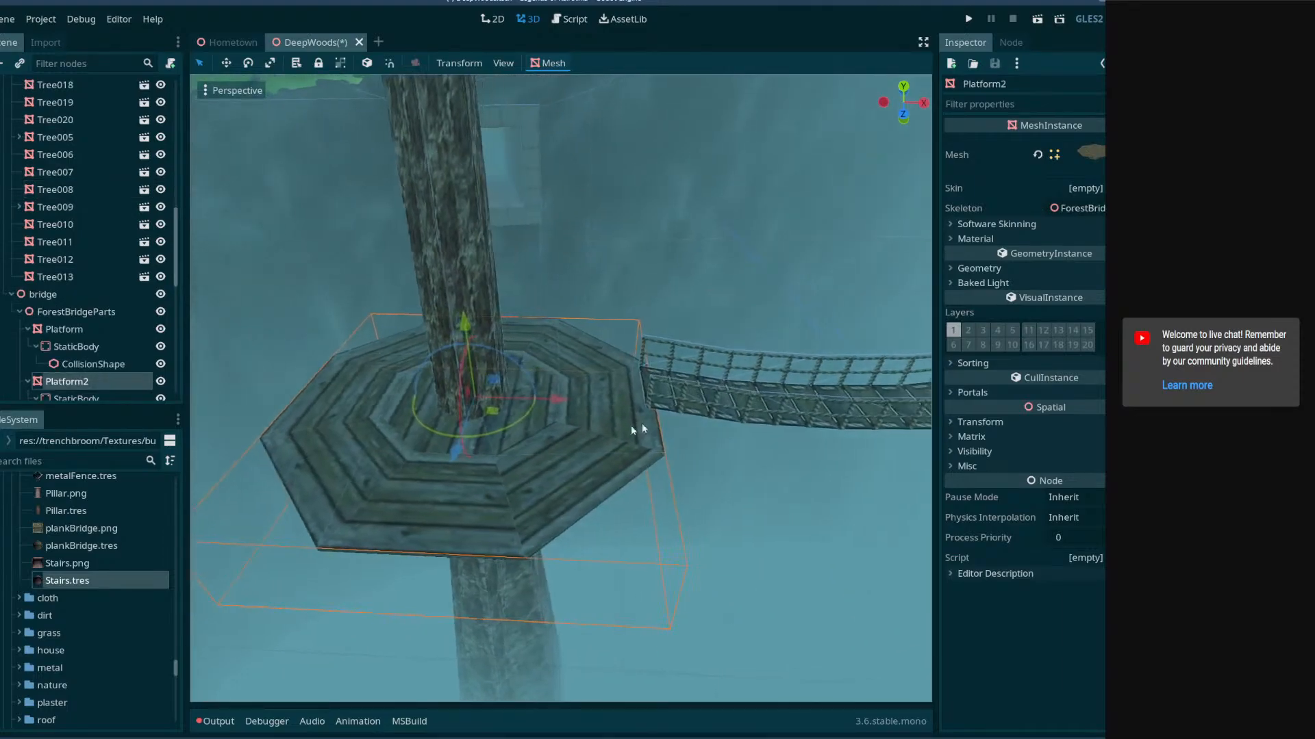
drag(560, 402, 544, 401)
key(d)
mouse_move(545, 402)
right_down()
mouse_move(561, 401)
mouse_move(547, 402)
mouse_move(555, 415)
mouse_move(541, 409)
mouse_move(560, 404)
right_up()
key(w)
key(w)
key(s)
key(a)
- Select Tree022 and nudge it along X and Z so its trunk is centred in Platform2
click(598, 323)
key(f)
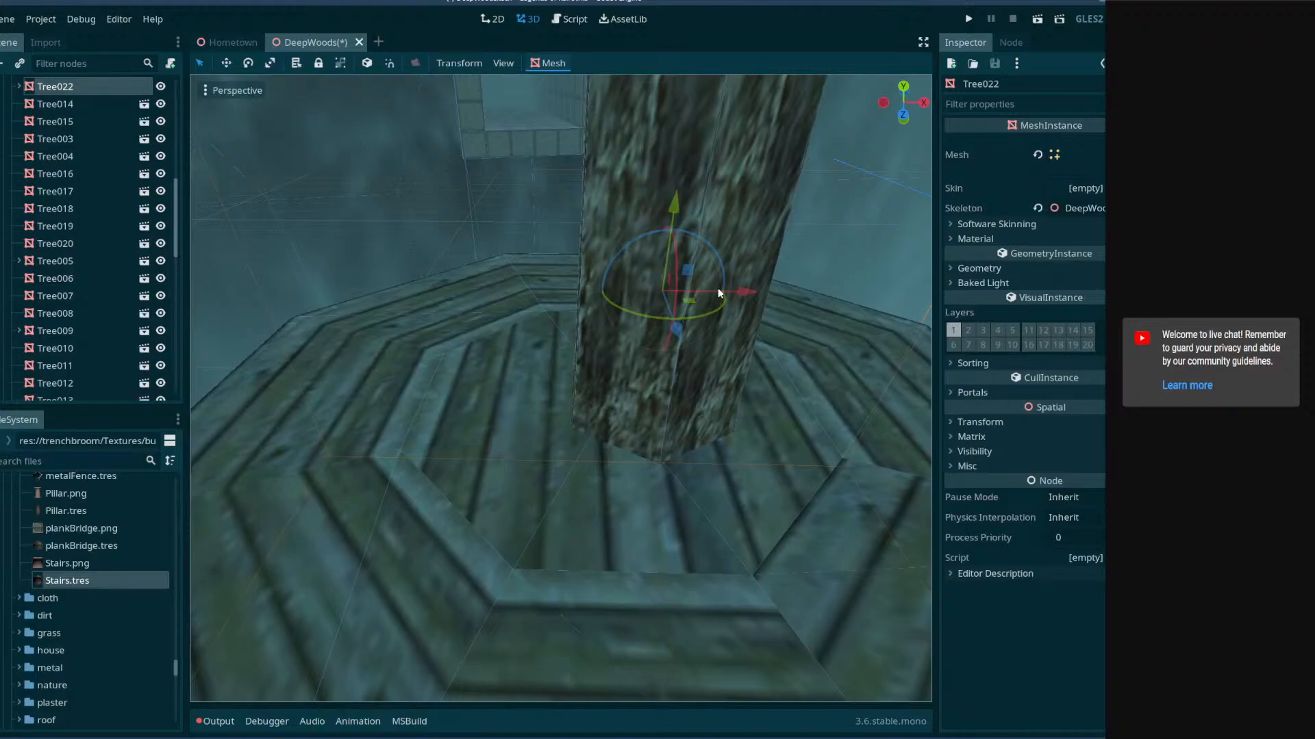
drag(733, 292, 703, 295)
middle_drag(704, 294, 698, 389)
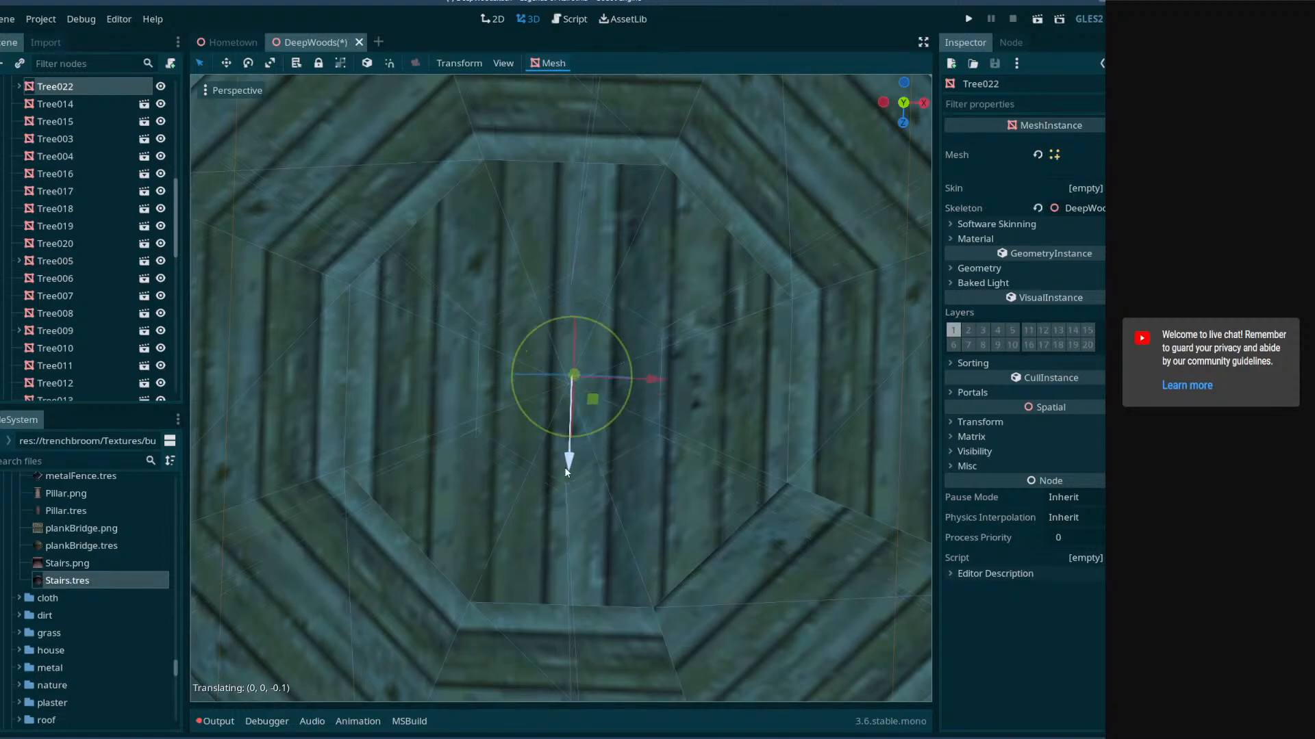
mouse_move(582, 463)
middle_down()
mouse_move(583, 438)
mouse_move(583, 466)
mouse_move(566, 468)
mouse_move(572, 403)
mouse_move(582, 467)
mouse_move(582, 453)
middle_up()
- Examine the midpoint joint between Bridge2 and Bridge3 and their run back to the first platform
scroll(561, 388, up, 8)
scroll(560, 389, down, 10)
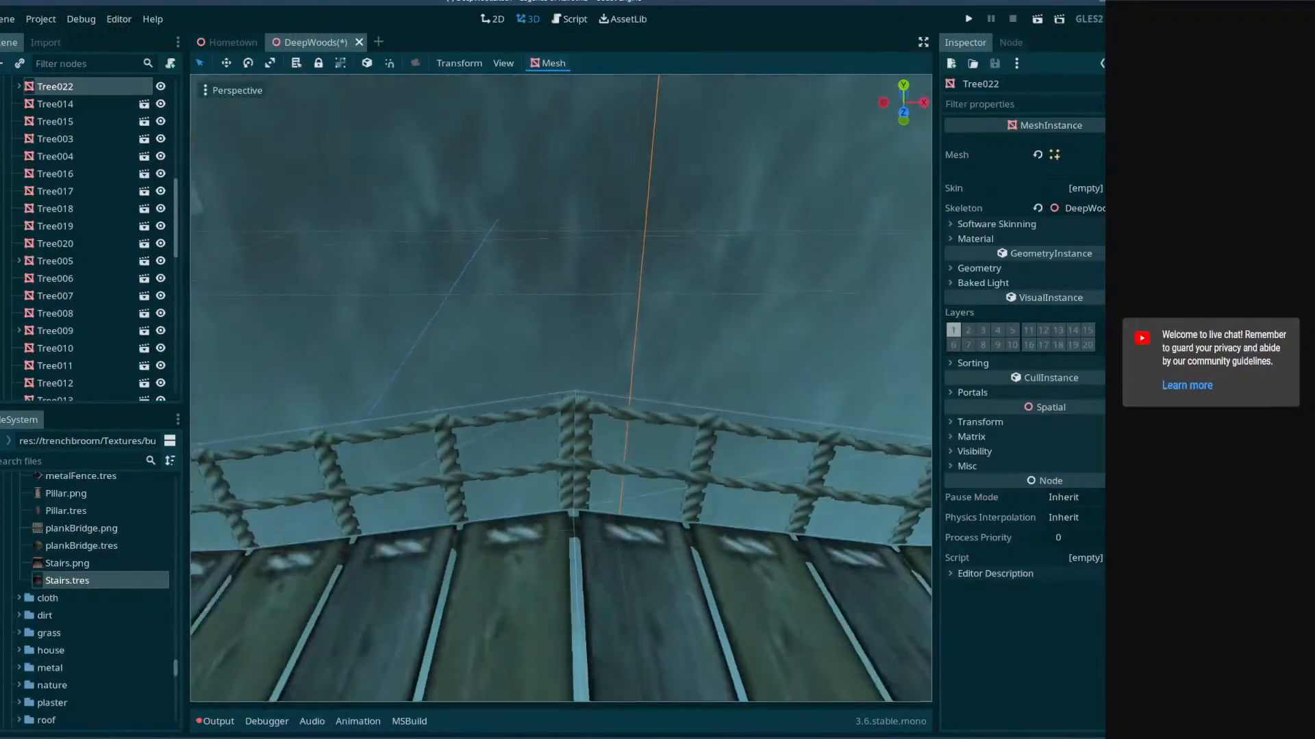
scroll(561, 388, up, 6)
scroll(487, 496, up, 6)
scroll(486, 495, down, 5)
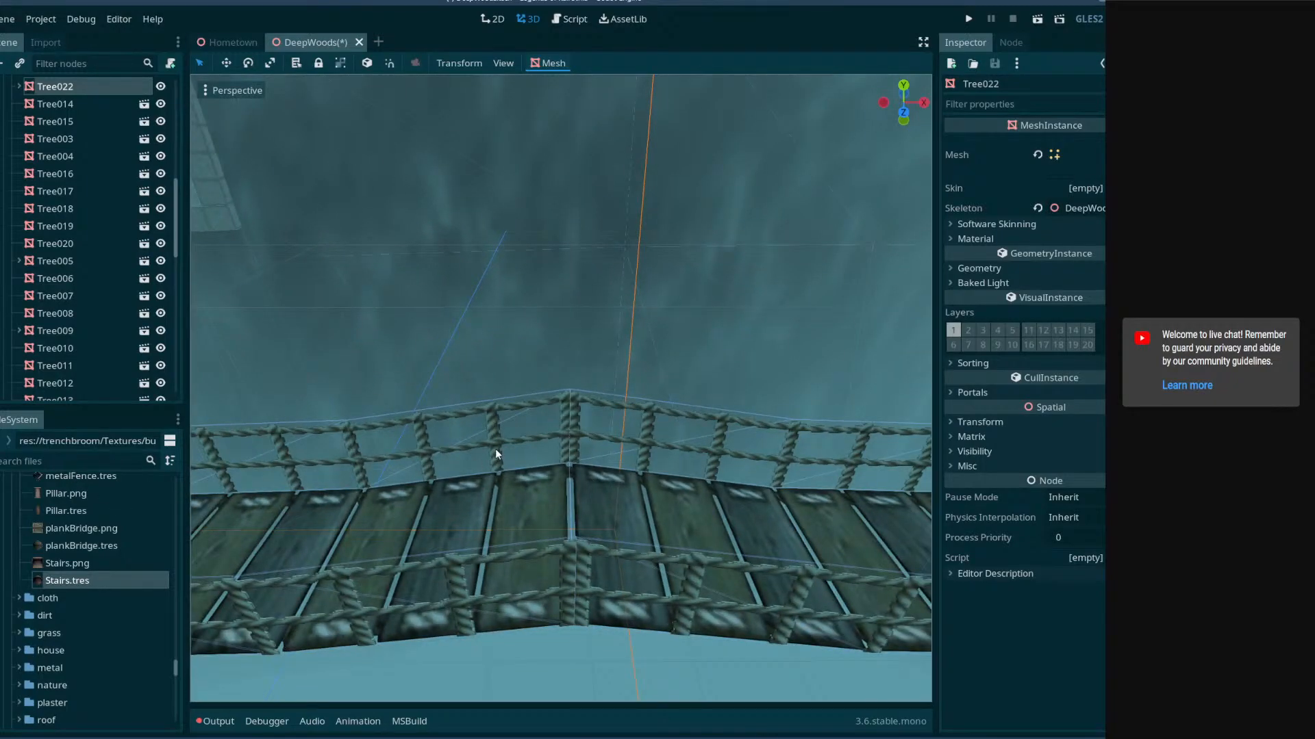
right_drag(511, 482, 500, 423)
right_drag(603, 468, 736, 337)
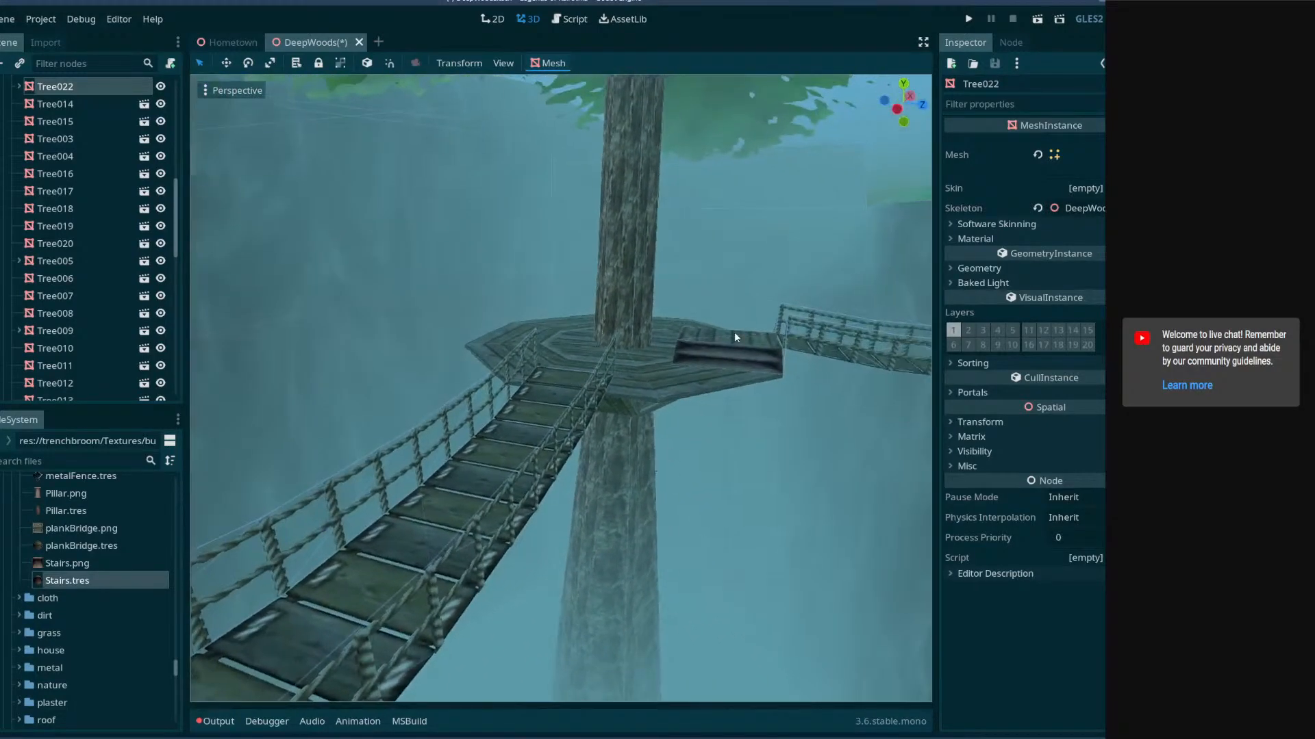
- Duplicate the bridge connector on the first platform and turn the copy a quarter turn to face Bridge2
click(736, 337)
click(744, 380)
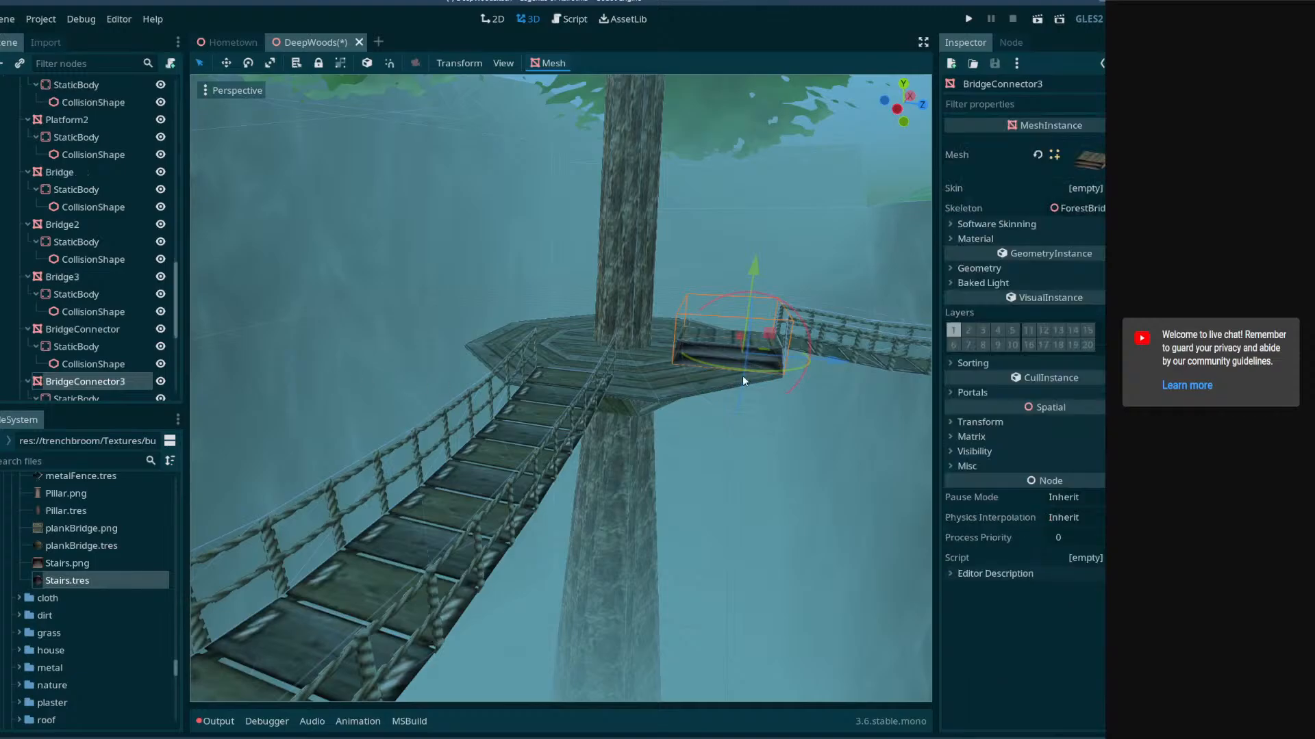
drag(655, 360, 623, 349)
right_drag(623, 349, 267, 458)
key(d)
drag(607, 415, 654, 250)
right_drag(654, 250, 647, 199)
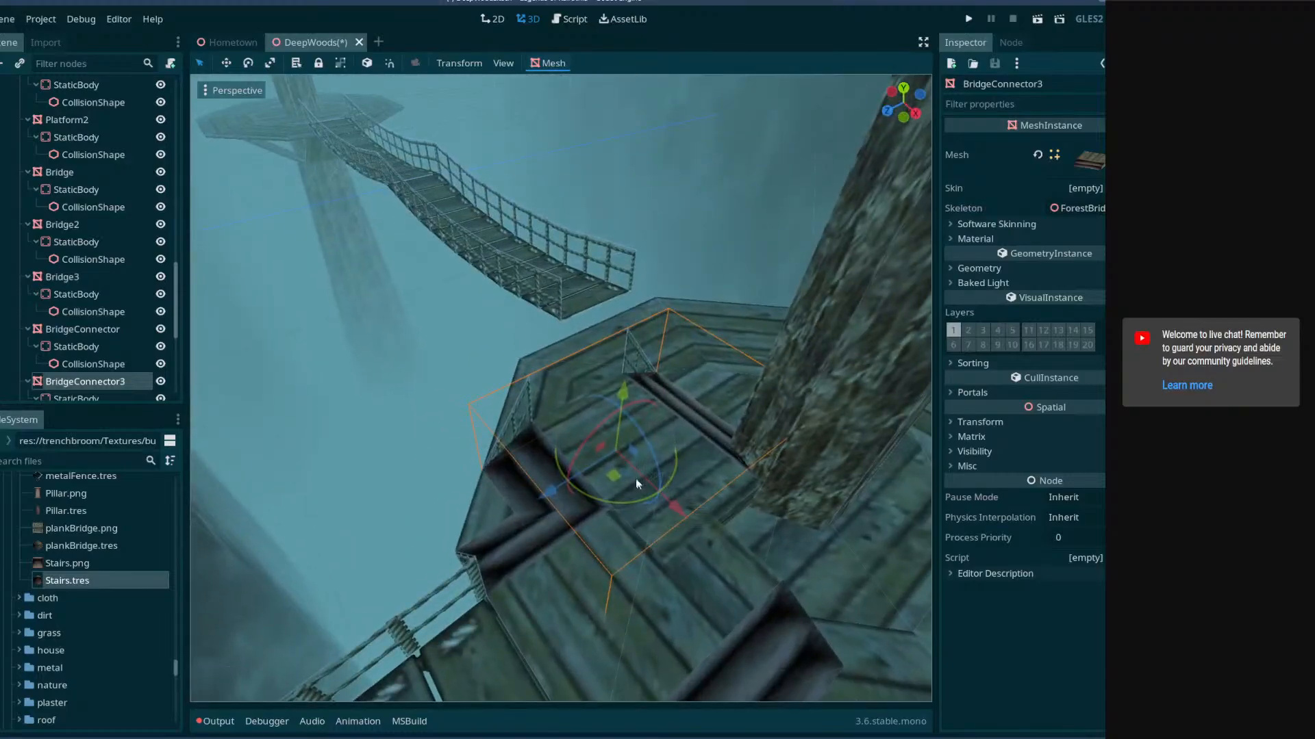
- Move BridgeConnector3 to the first platform's edge so it lines up with the end of Bridge2
drag(619, 449, 623, 350)
right_drag(623, 349, 475, 504)
key(d)
key(w)
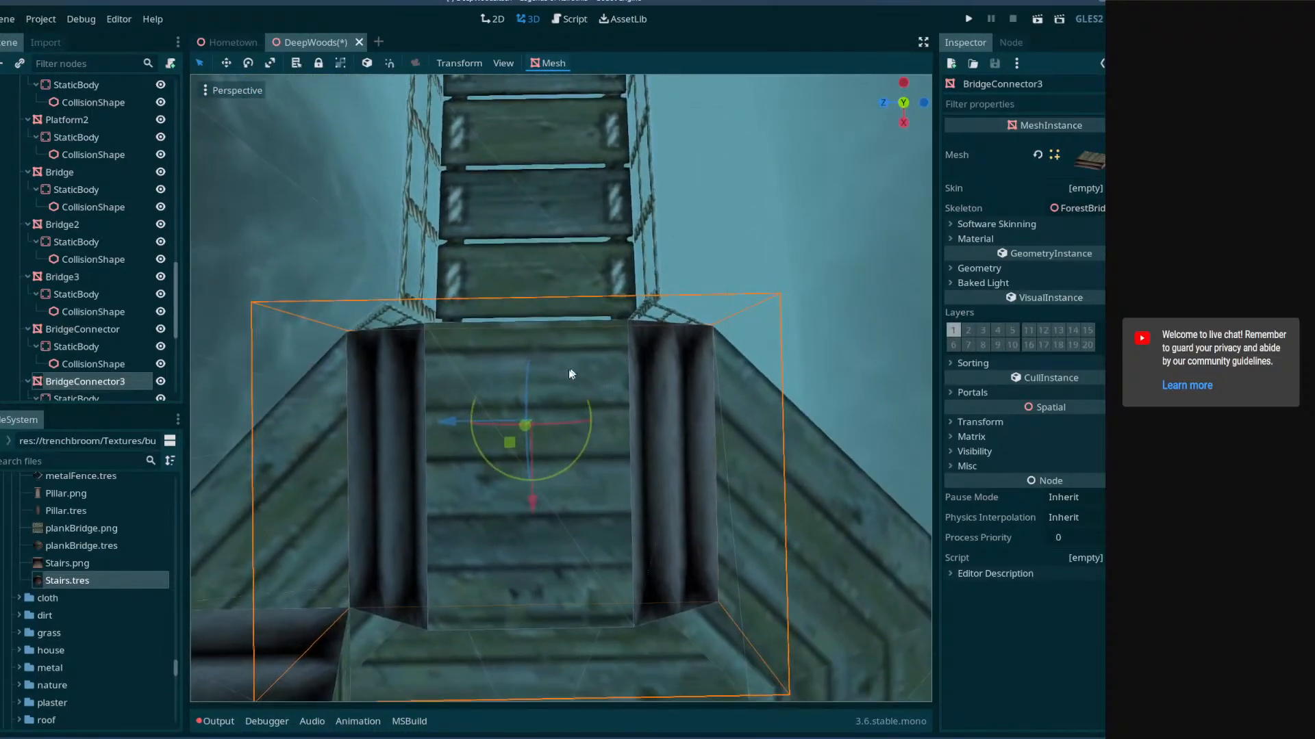
- Nudge BridgeConnector3 along Z so its planks are centred on the end of Bridge2, checking the joint from several sides
drag(434, 430, 442, 430)
right_drag(442, 430, 795, 364)
key(a)
key(d)
key(a)
key(w)
key(s)
key(s)
key(w)
key(a)
key(d)
drag(794, 365, 787, 370)
- Examine the join between BridgeConnector3 and Bridge2 from walking height and along the bridge's length
key(d)
right_drag(787, 369, 383, 305)
key(w)
key(s)
key(q)
key(a)
key(d)
key(a)
key(d)
mouse_move(507, 469)
right_down()
mouse_move(582, 471)
mouse_move(465, 471)
mouse_move(508, 474)
right_up()
key(a)
key(a)
key(d)
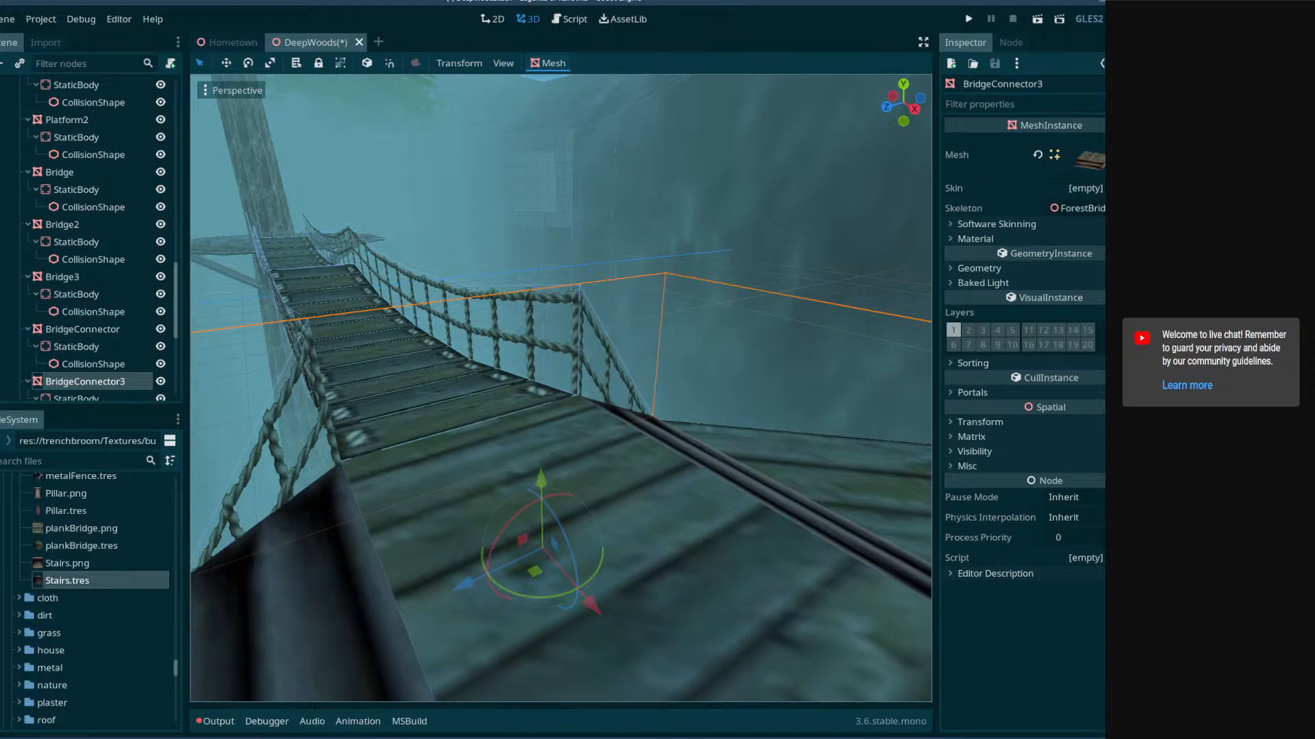
- Switch to Blender and select the BridgeConnector beside the platform's bridge end
key(alt+Tab)
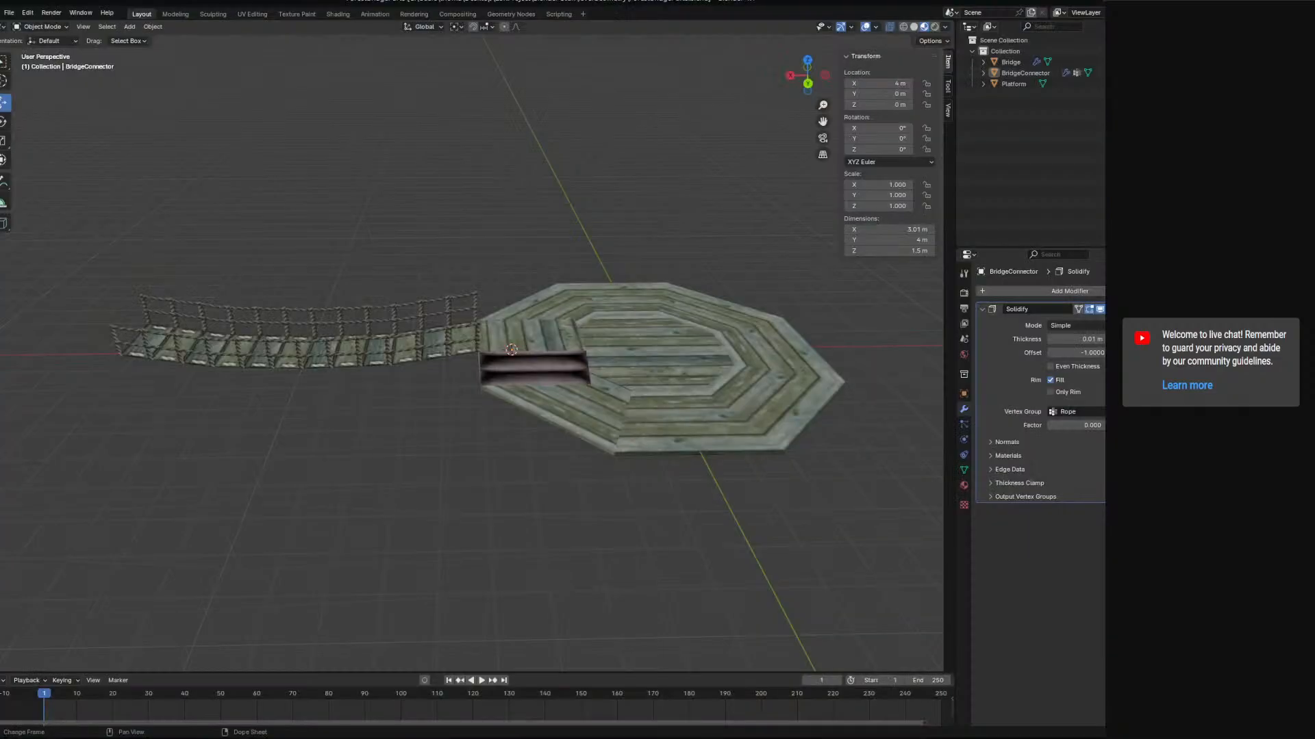
click(438, 346)
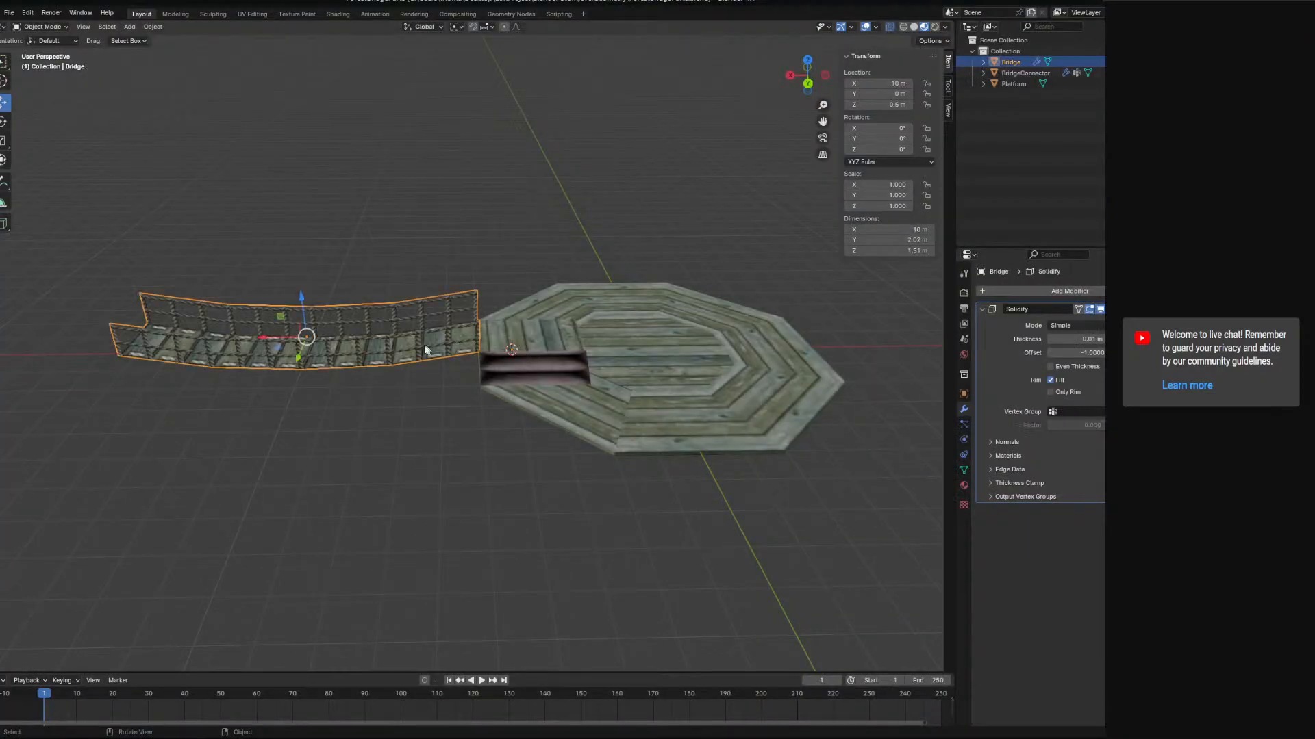
click(514, 355)
right_click(515, 356)
middle_drag(618, 325, 640, 301)
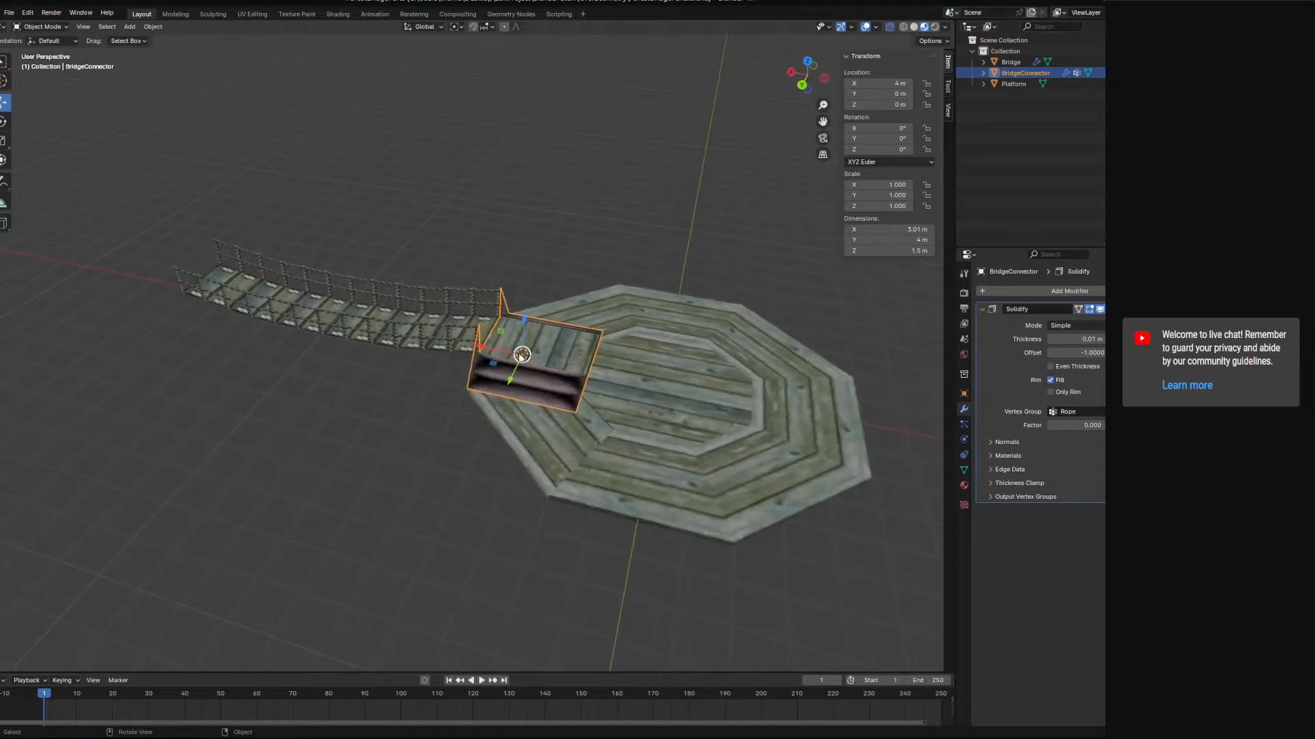
- Try moving the BridgeConnector -1 m along X, away from the bridge
ctrl+drag(489, 349, 522, 357)
right_click(601, 381)
scroll(627, 366, up, 4)
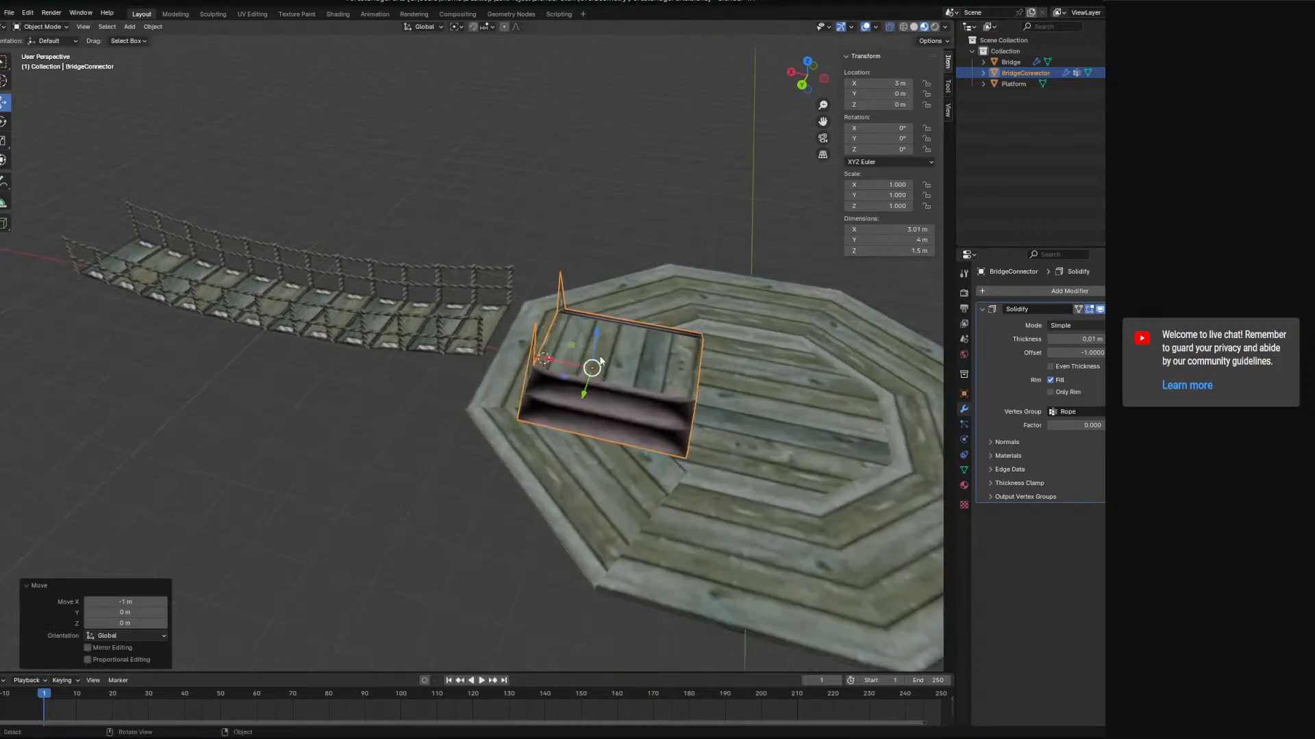
middle_drag(630, 364, 536, 352)
scroll(536, 356, up, 4)
middle_drag(535, 433, 566, 398)
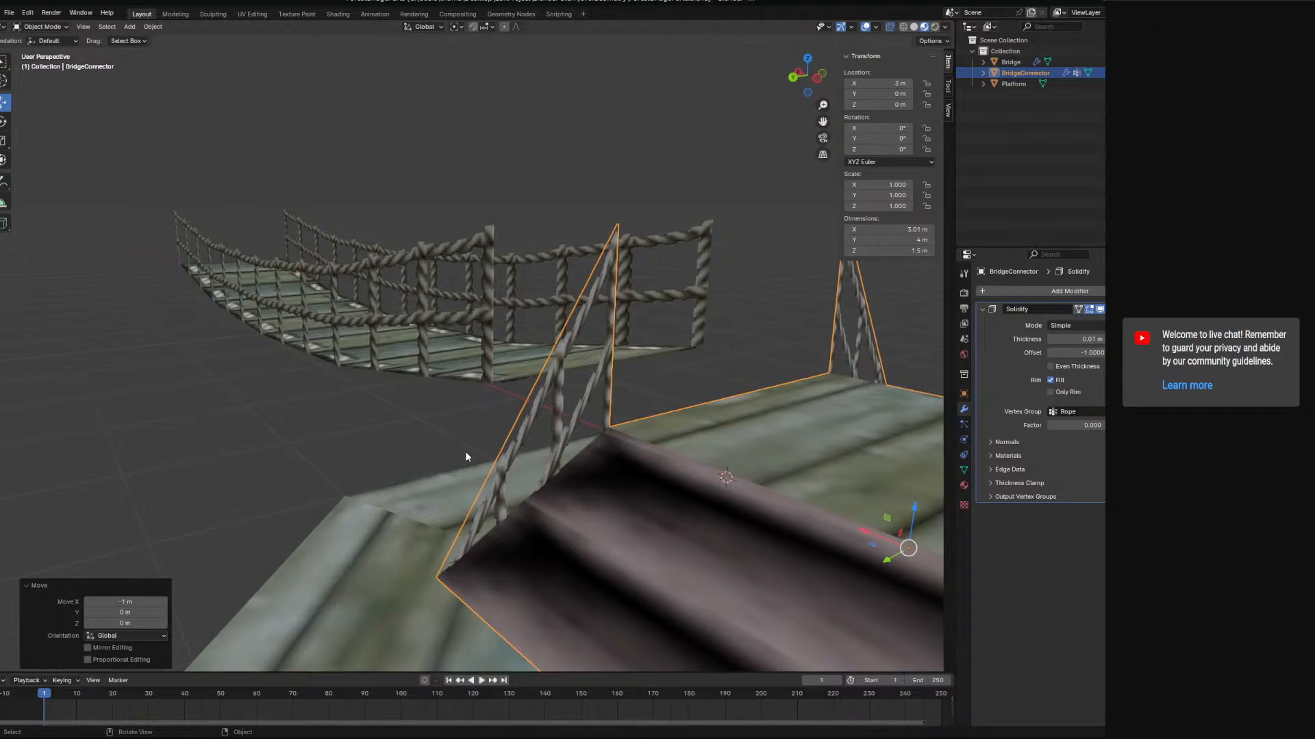
middle_drag(449, 404, 482, 414)
key(ctrl+z)
- Try moving the BridgeConnector's geometry to its origin
middle_drag(532, 513, 633, 558)
mouse_move(635, 391)
middle_down()
mouse_move(634, 468)
mouse_move(541, 289)
middle_up()
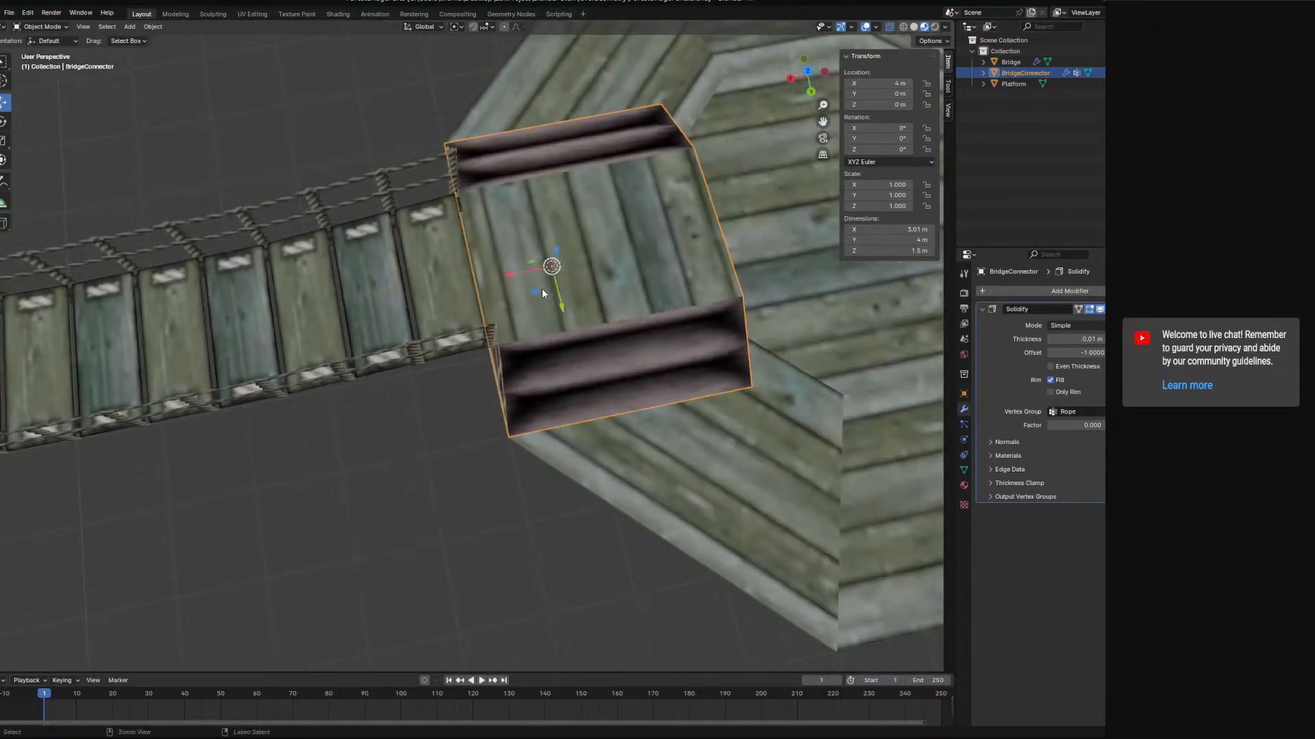
middle_drag(590, 394, 656, 375)
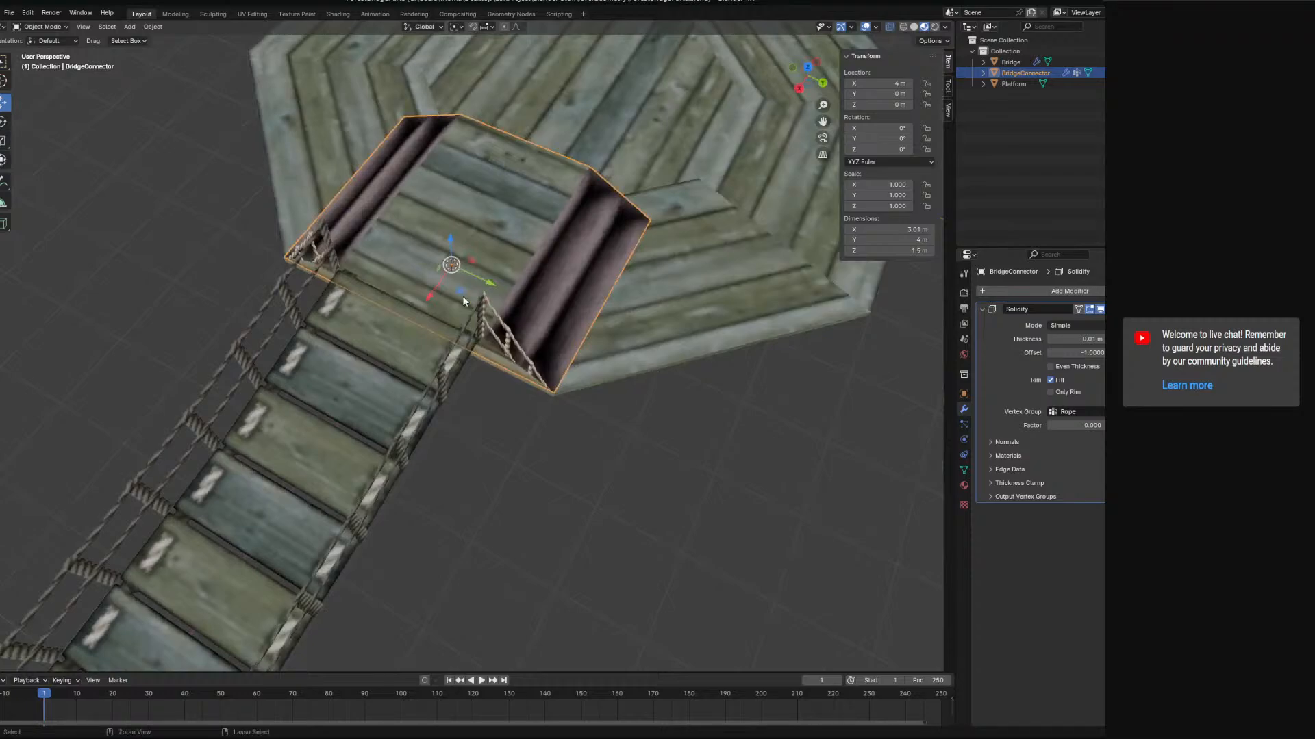
middle_drag(548, 346, 461, 362)
click(153, 26)
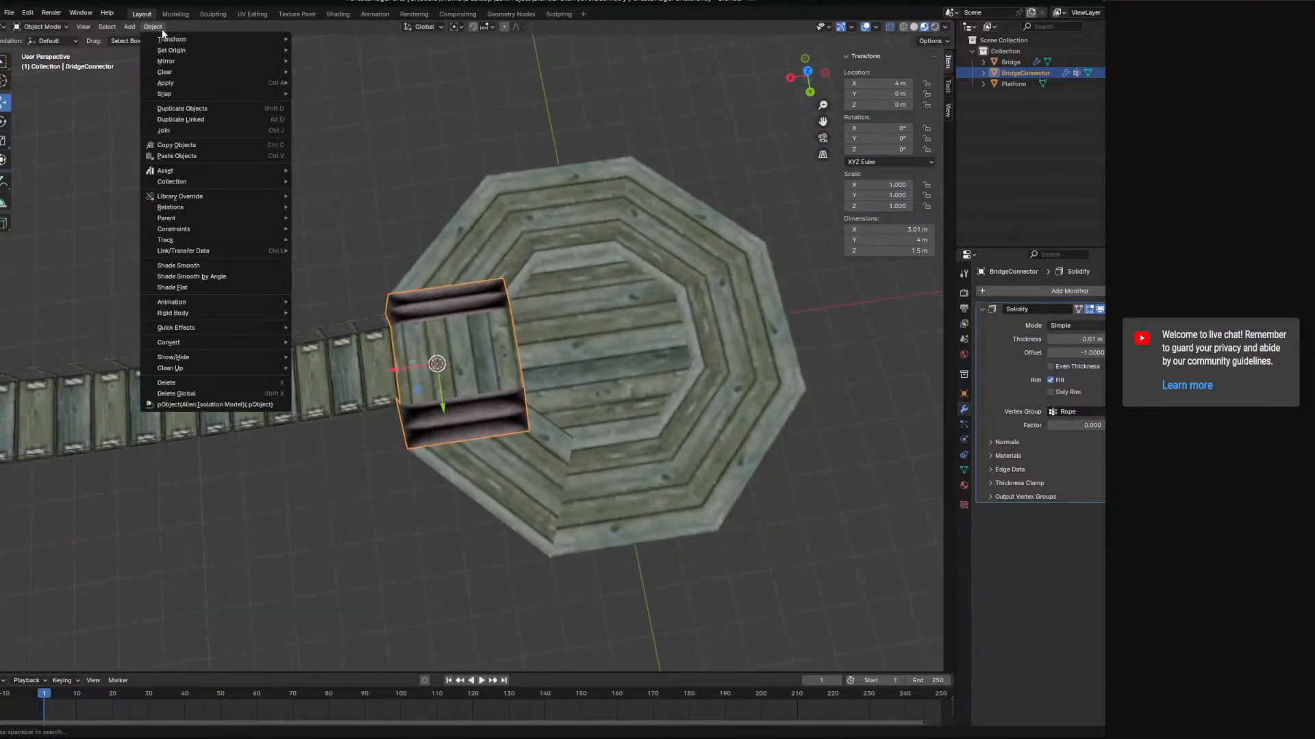
mouse_move(173, 54)
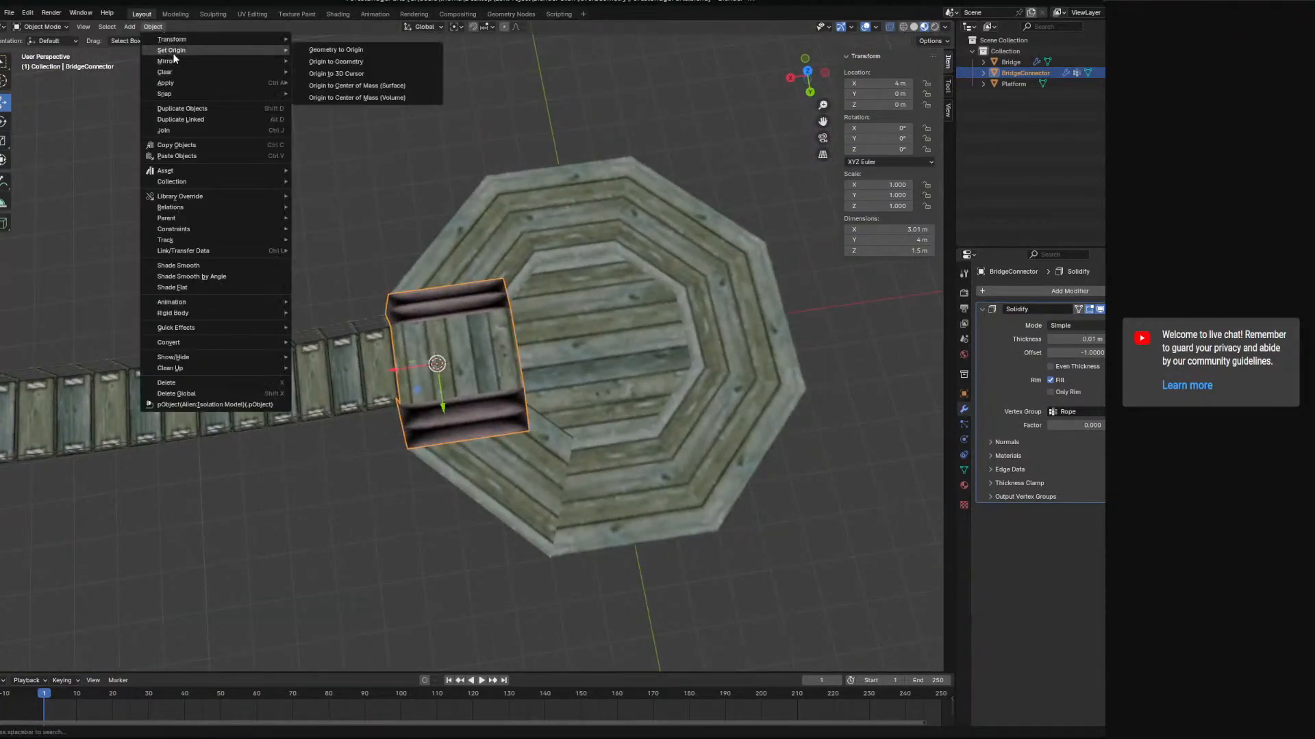
click(337, 51)
key(ctrl+z)
- Set the BridgeConnector's origin to its geometry
click(153, 26)
mouse_move(195, 48)
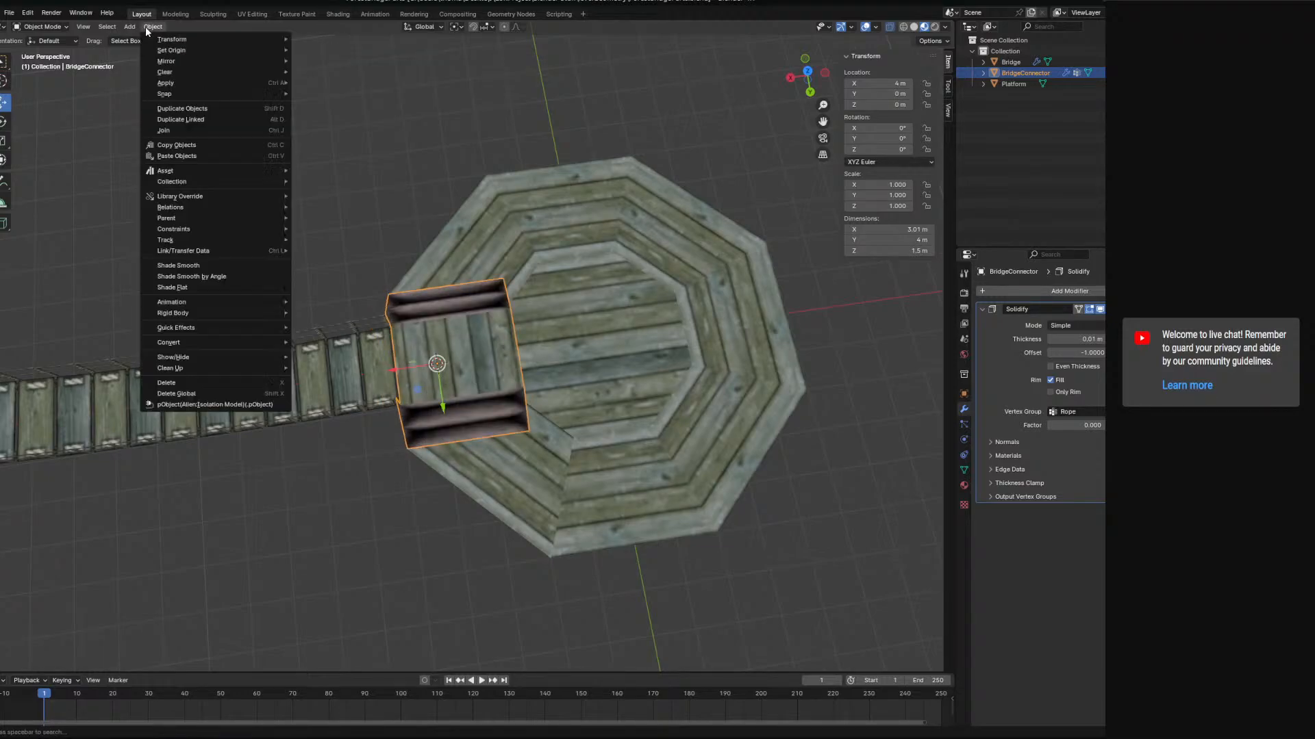
click(336, 59)
middle_drag(381, 124, 494, 342)
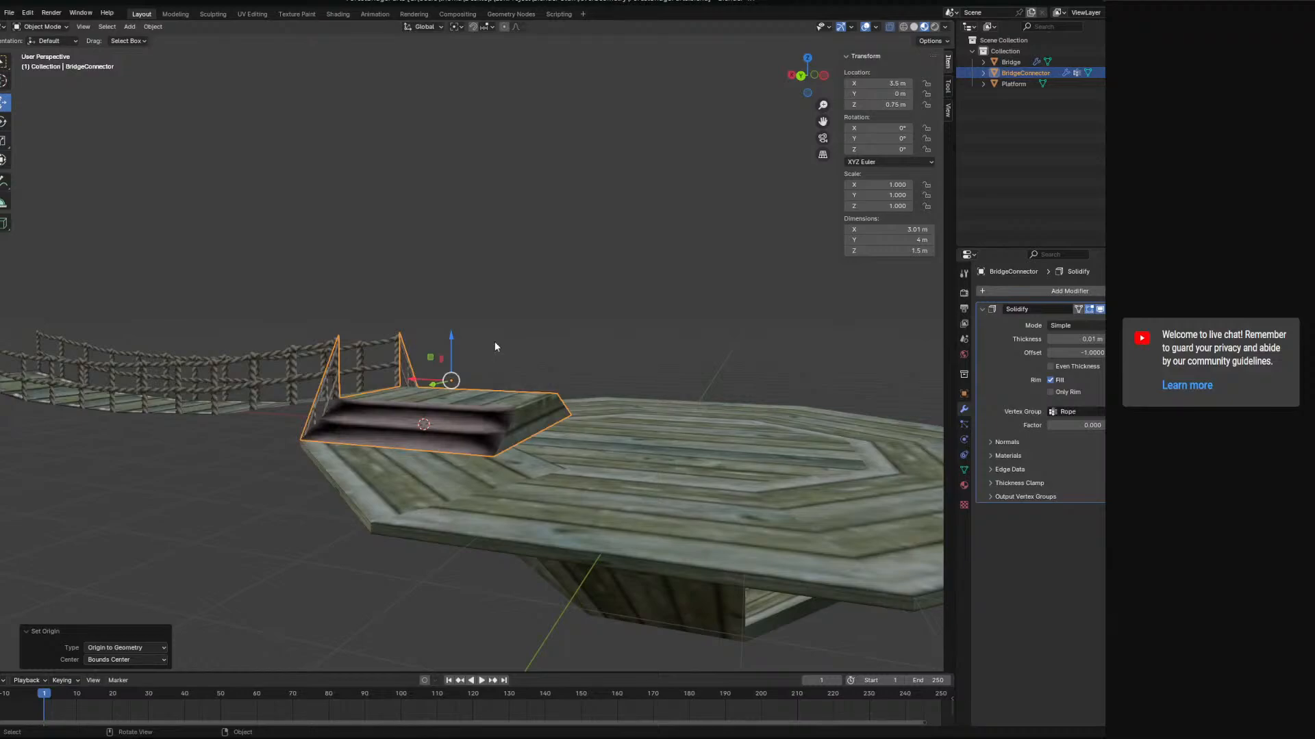
- Place the 3D cursor in the middle of the BridgeConnector at X 3.5 m, Y 0 m, Z 0.5 m
key(KP_1)
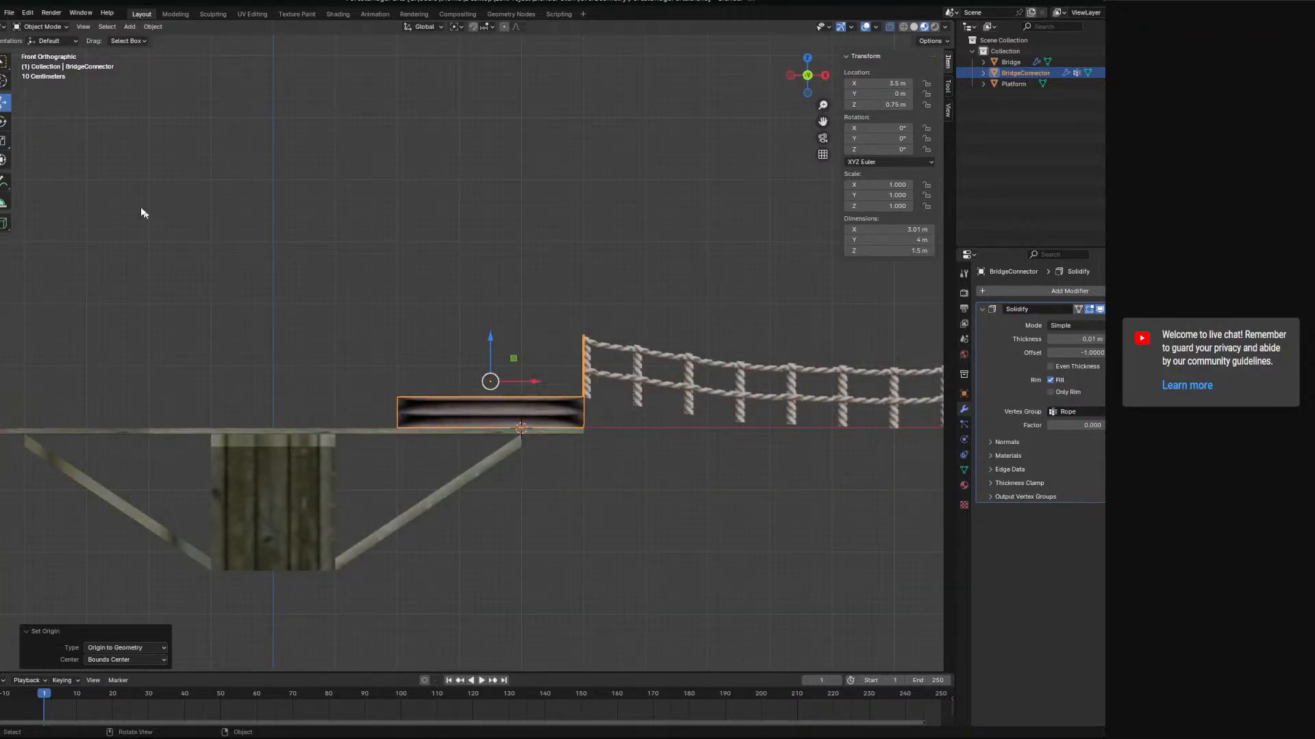
click(37, 30)
click(949, 110)
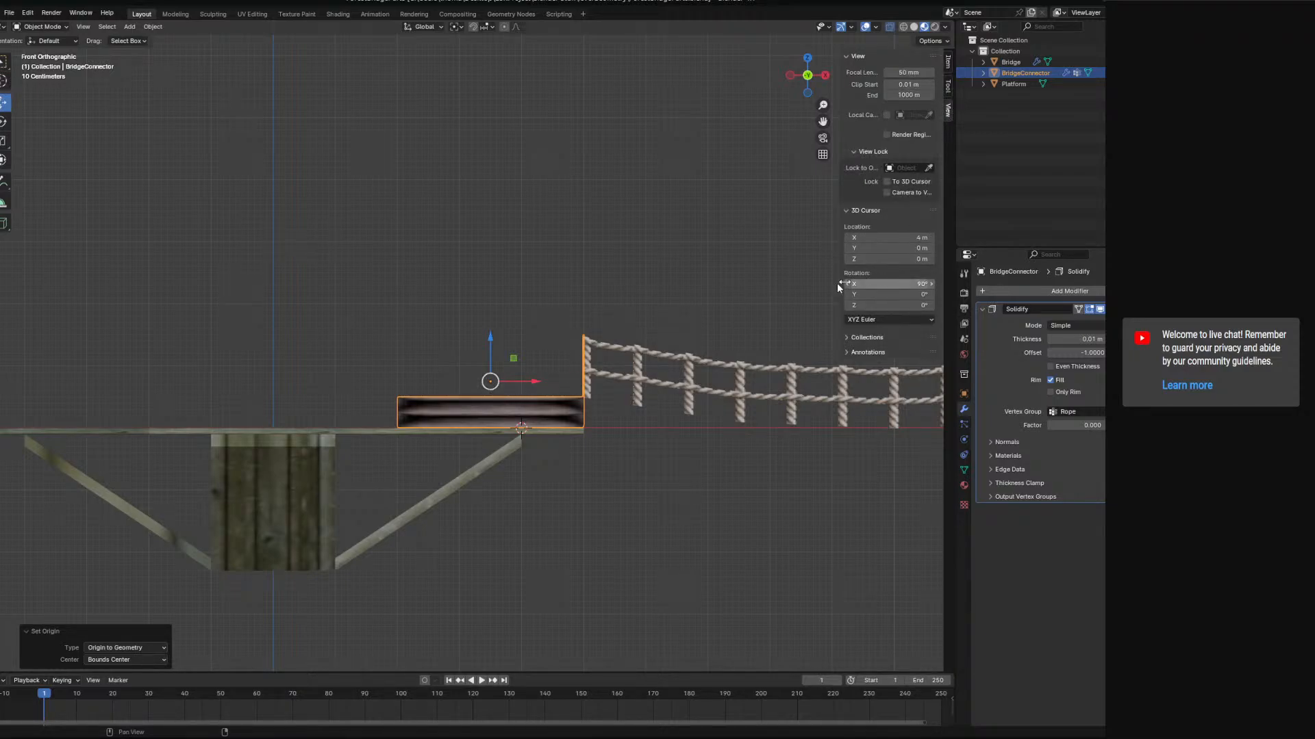
middle_drag(488, 402, 599, 387)
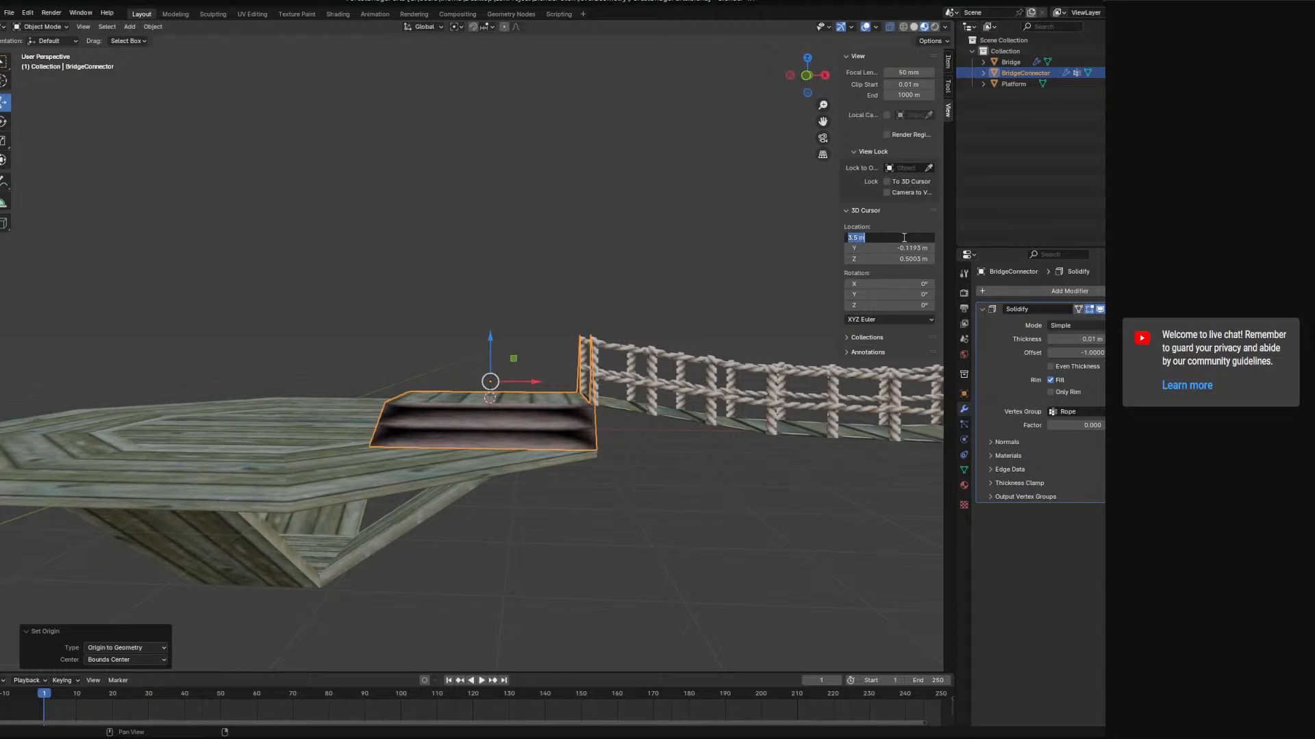
click(739, 376)
click(507, 411)
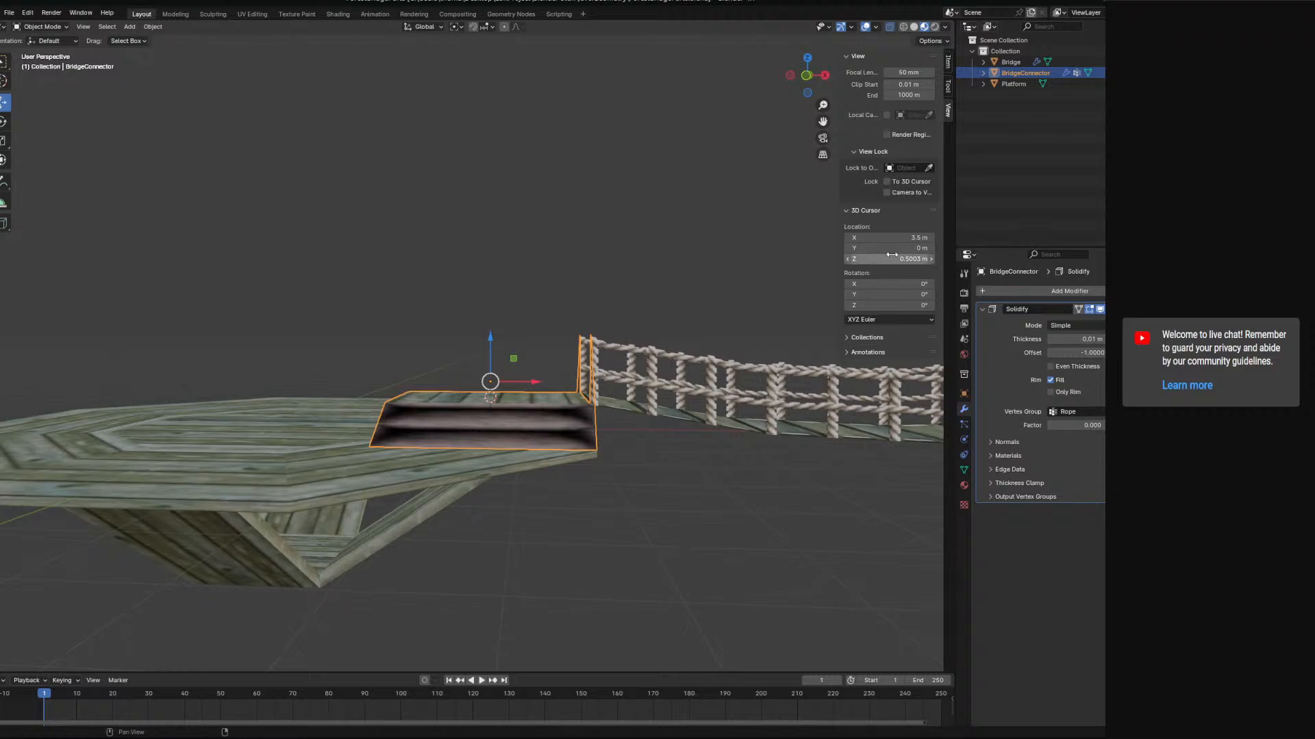
middle_drag(540, 405, 568, 445)
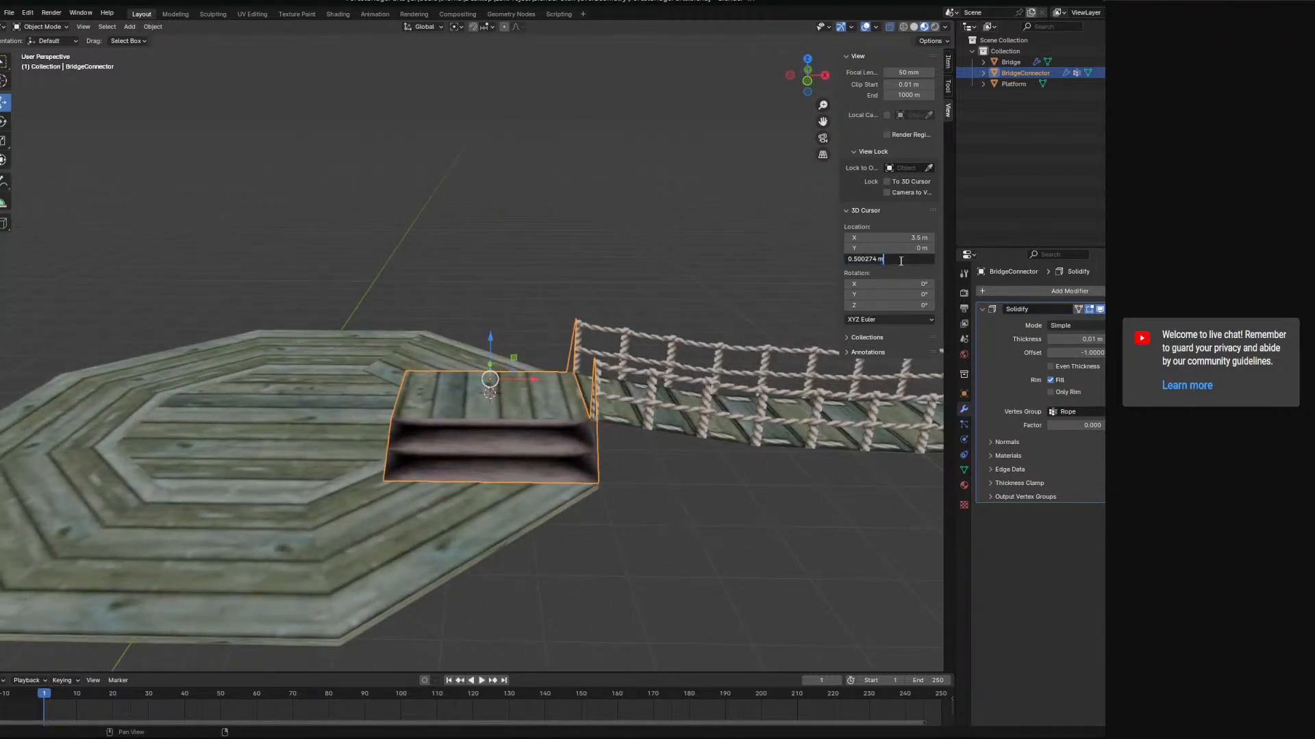
middle_drag(684, 479, 622, 401)
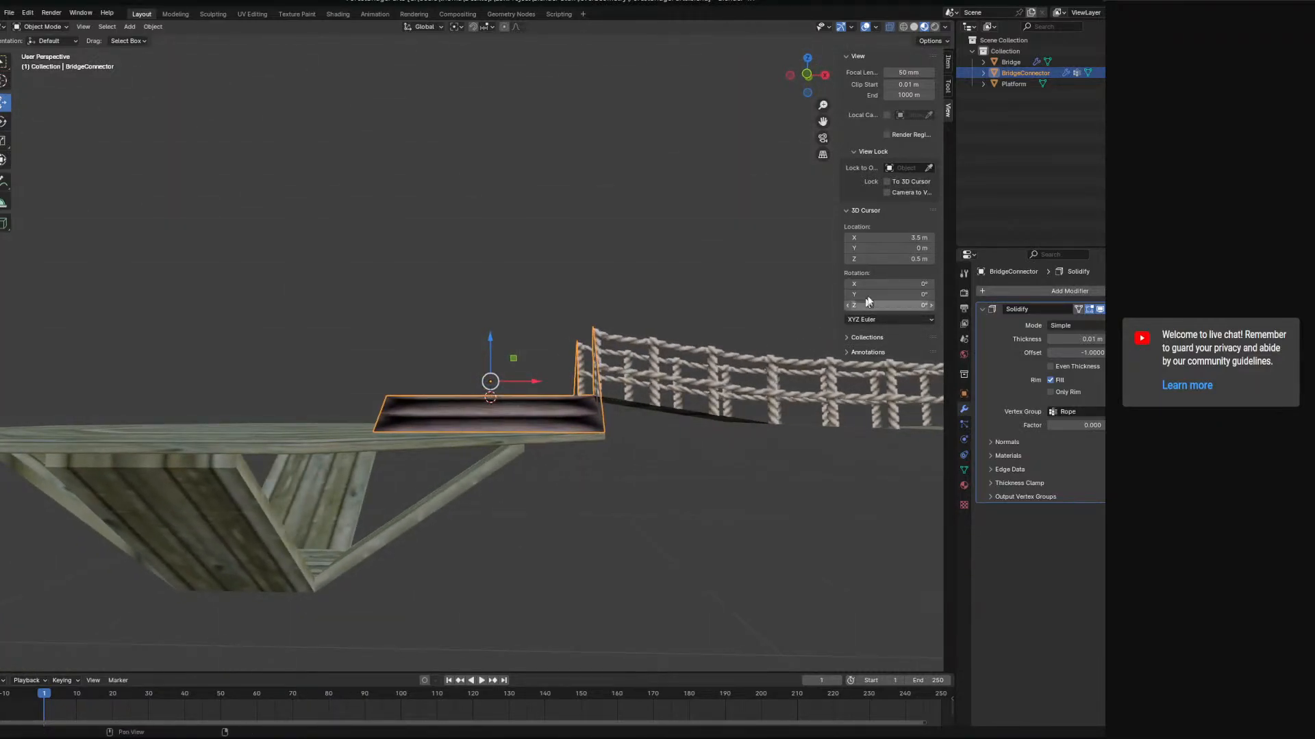
- Set the 3D cursor's Z location to 0 m and move the BridgeConnector's origin to the cursor
click(906, 257)
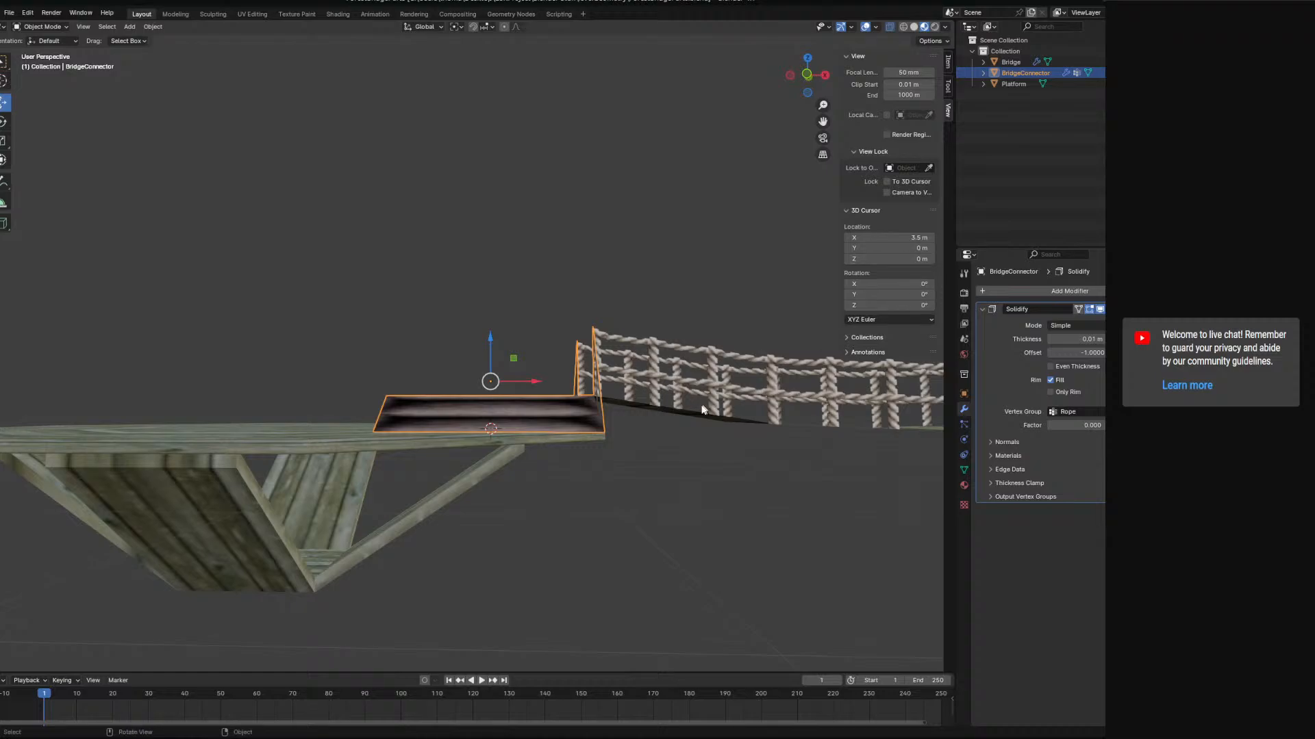
middle_drag(717, 403, 650, 440)
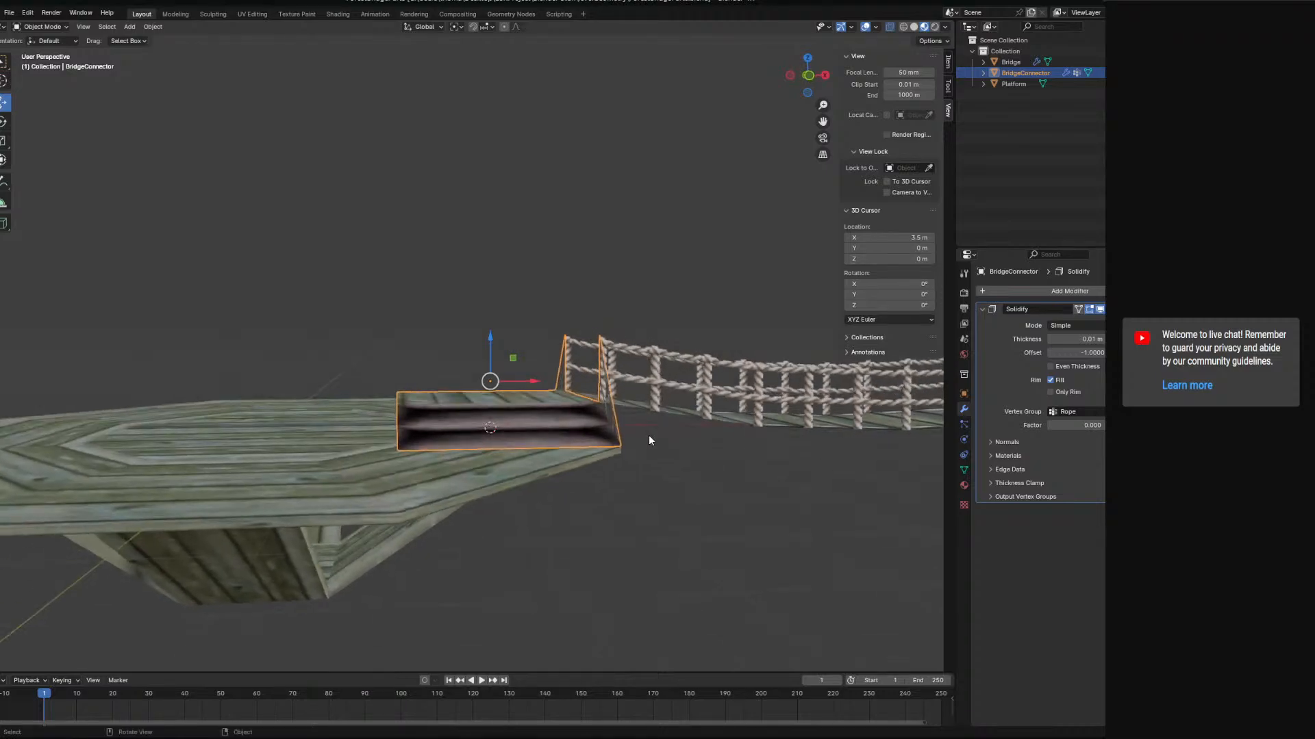
click(153, 28)
mouse_move(240, 50)
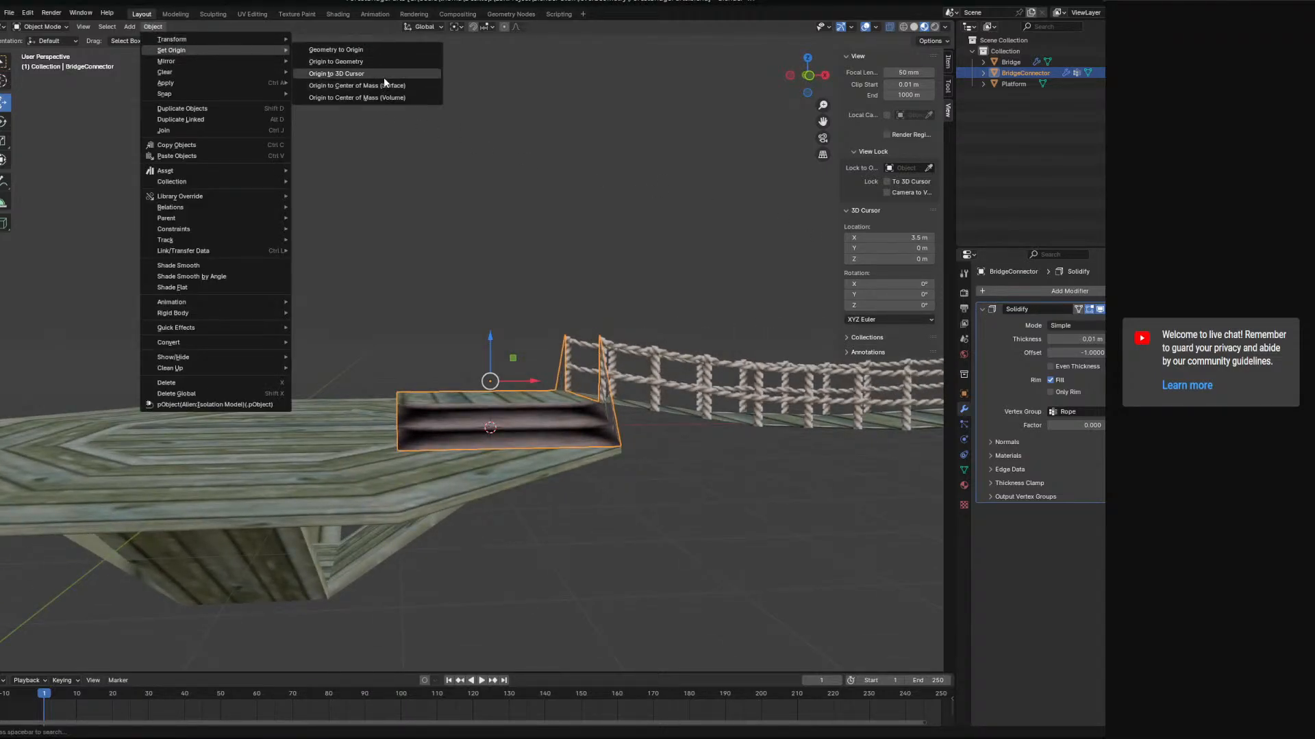
click(384, 76)
- Set the 3D cursor's Z location to 0.5 m and move the BridgeConnector's origin to the cursor
middle_drag(498, 299, 805, 288)
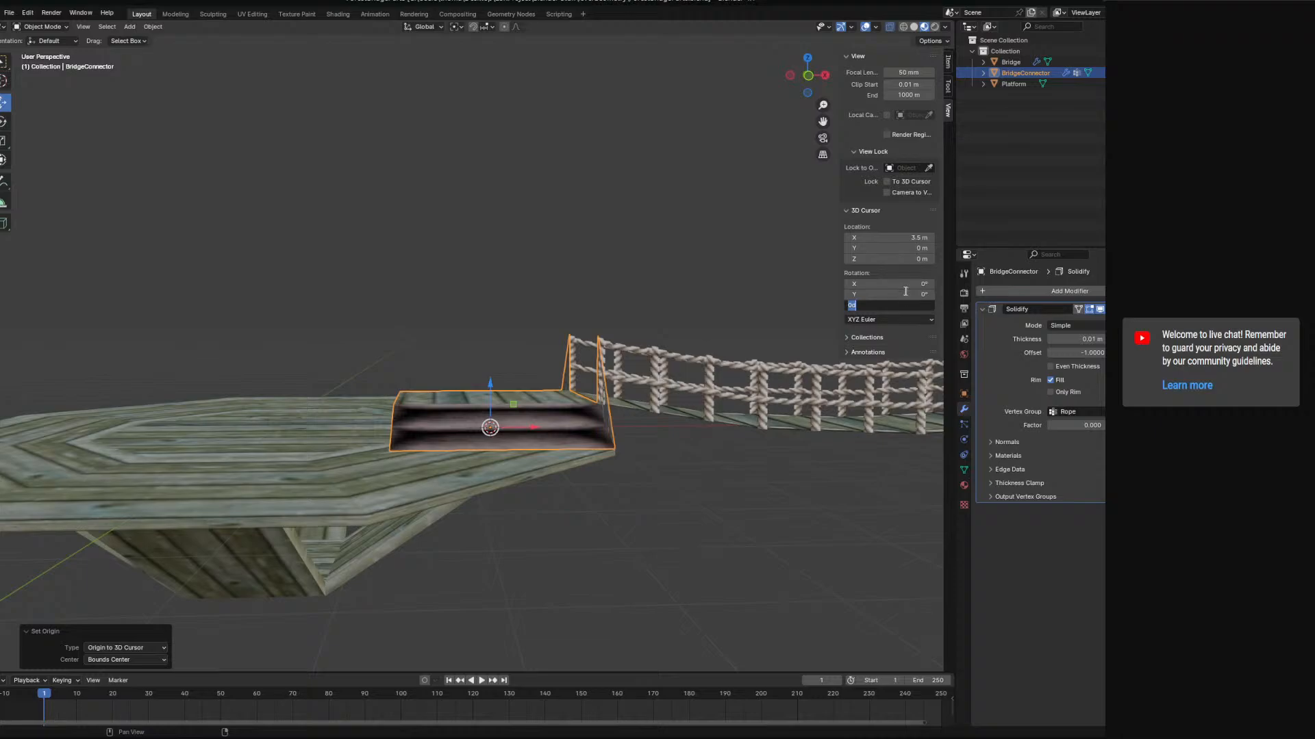
key(Return)
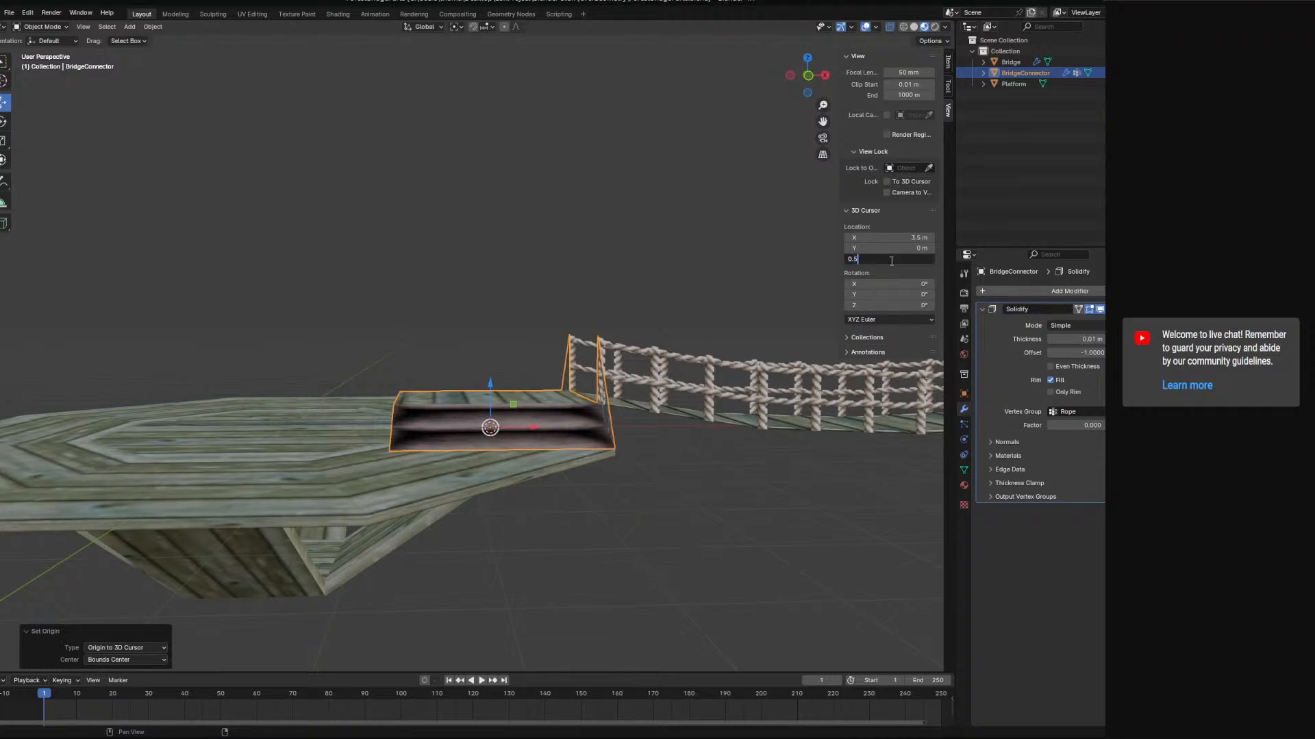
click(152, 26)
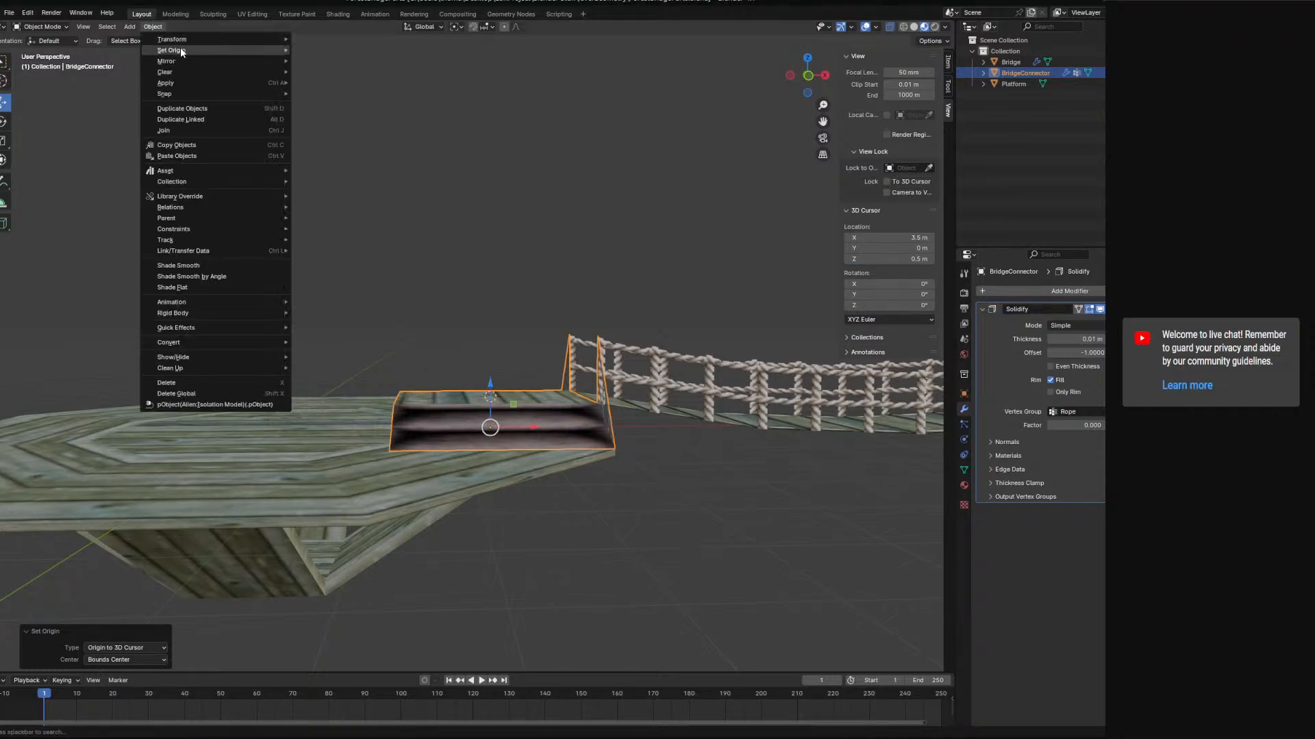
mouse_move(179, 48)
click(365, 71)
middle_drag(411, 415, 502, 397)
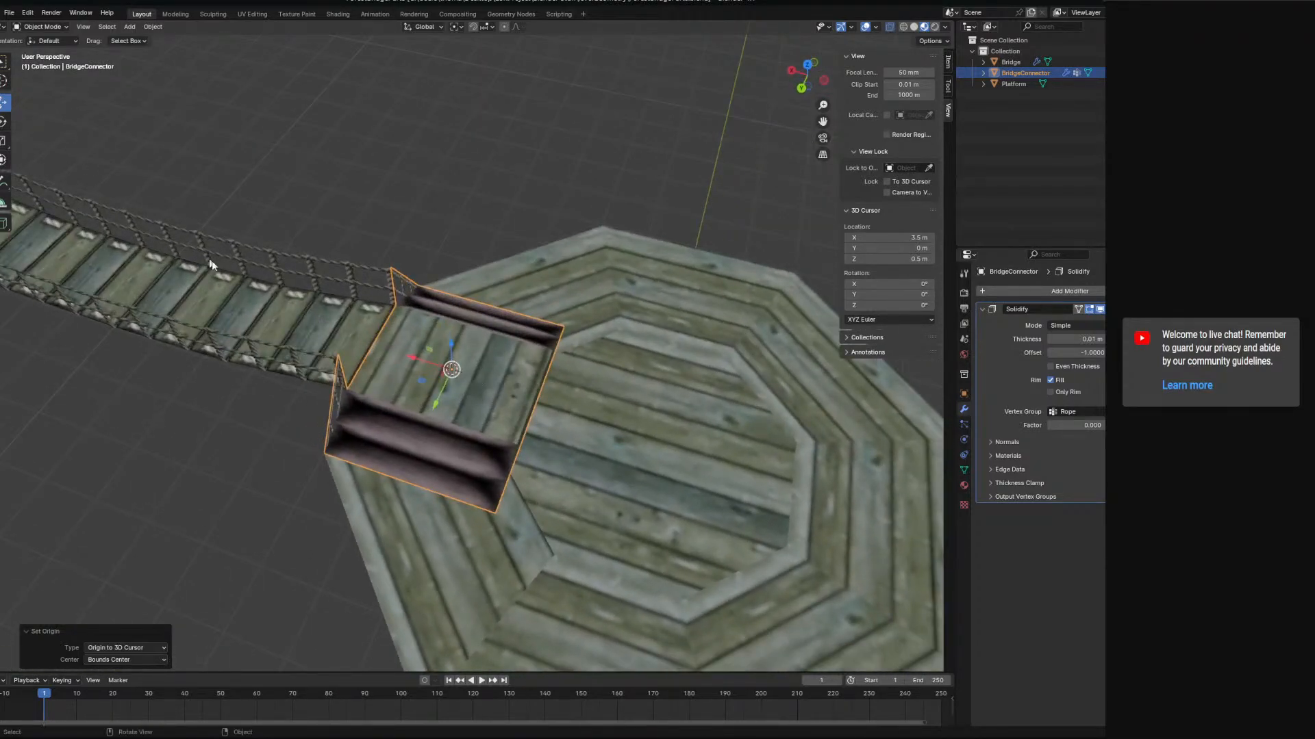
- Move the BridgeConnector off the platform along Y to clear the bridge's end
click(42, 26)
ctrl+drag(418, 387, 669, 291)
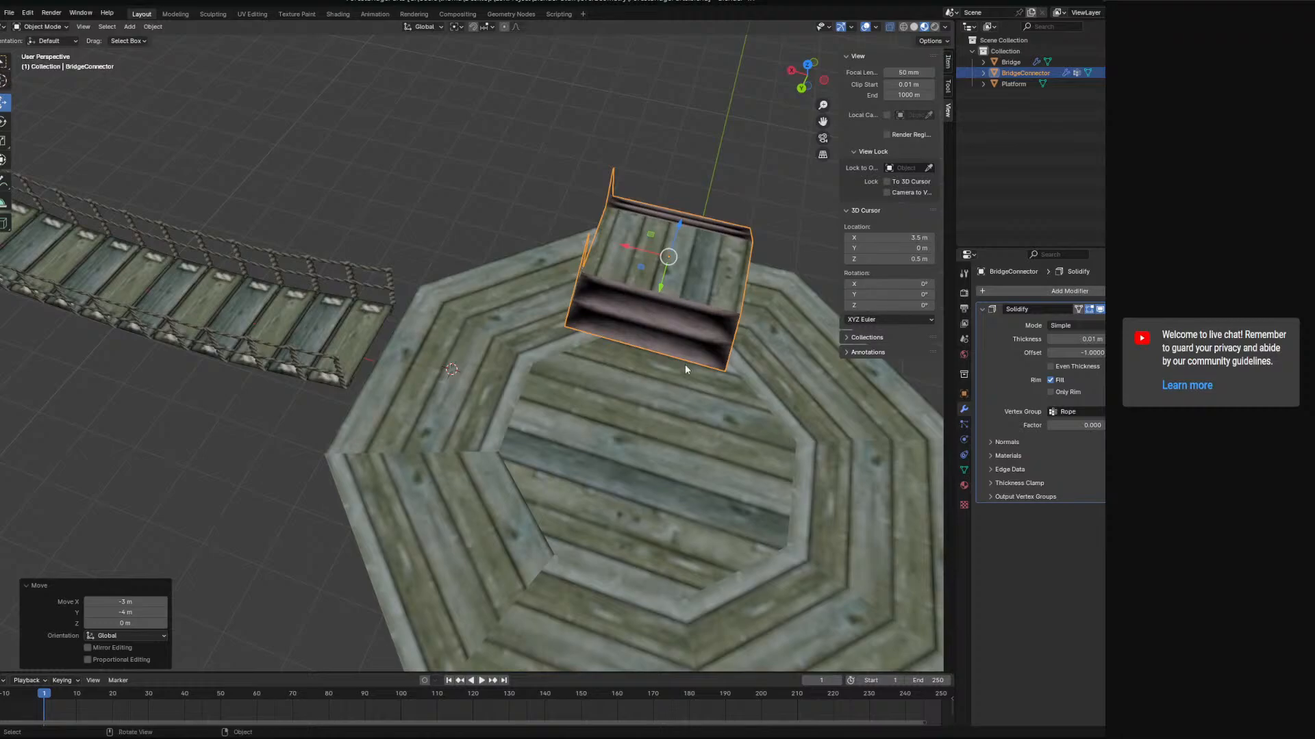
key(ctrl+z)
drag(434, 418, 556, 167)
middle_drag(540, 310, 152, 328)
- Select the Bridge and move it -0.5 m along Z so its end planks sit level with the platform
click(441, 305)
ctrl+drag(116, 315, 123, 236)
middle_drag(339, 388, 705, 282)
scroll(501, 413, up, 6)
scroll(531, 464, up, 2)
scroll(458, 409, down, 8)
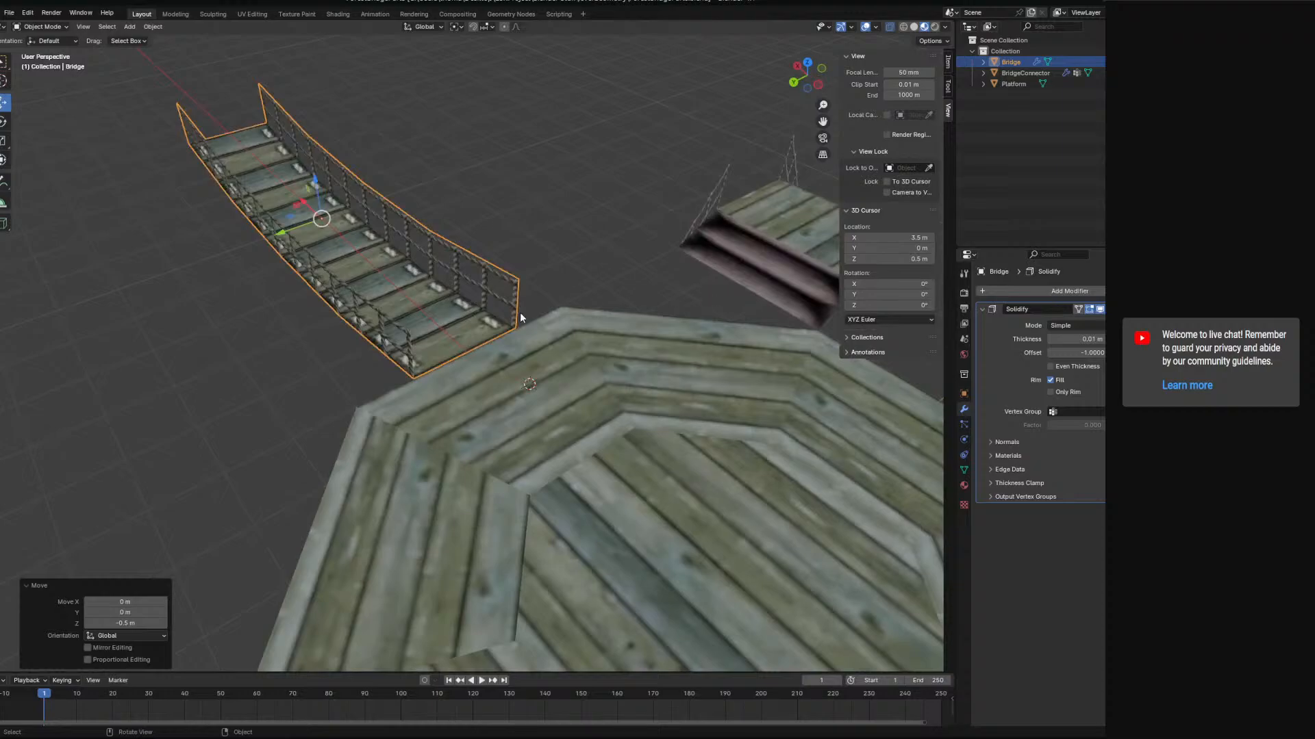
middle_drag(516, 322, 562, 370)
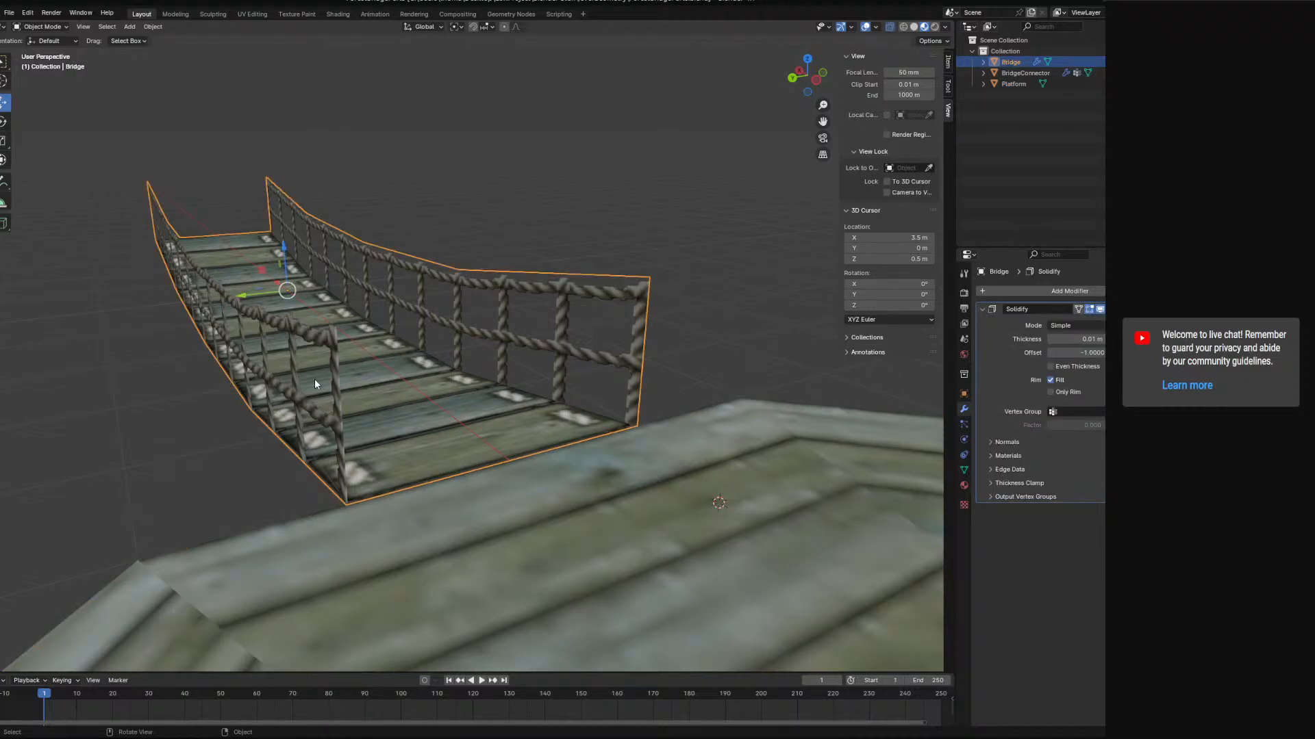
middle_drag(335, 383, 458, 460)
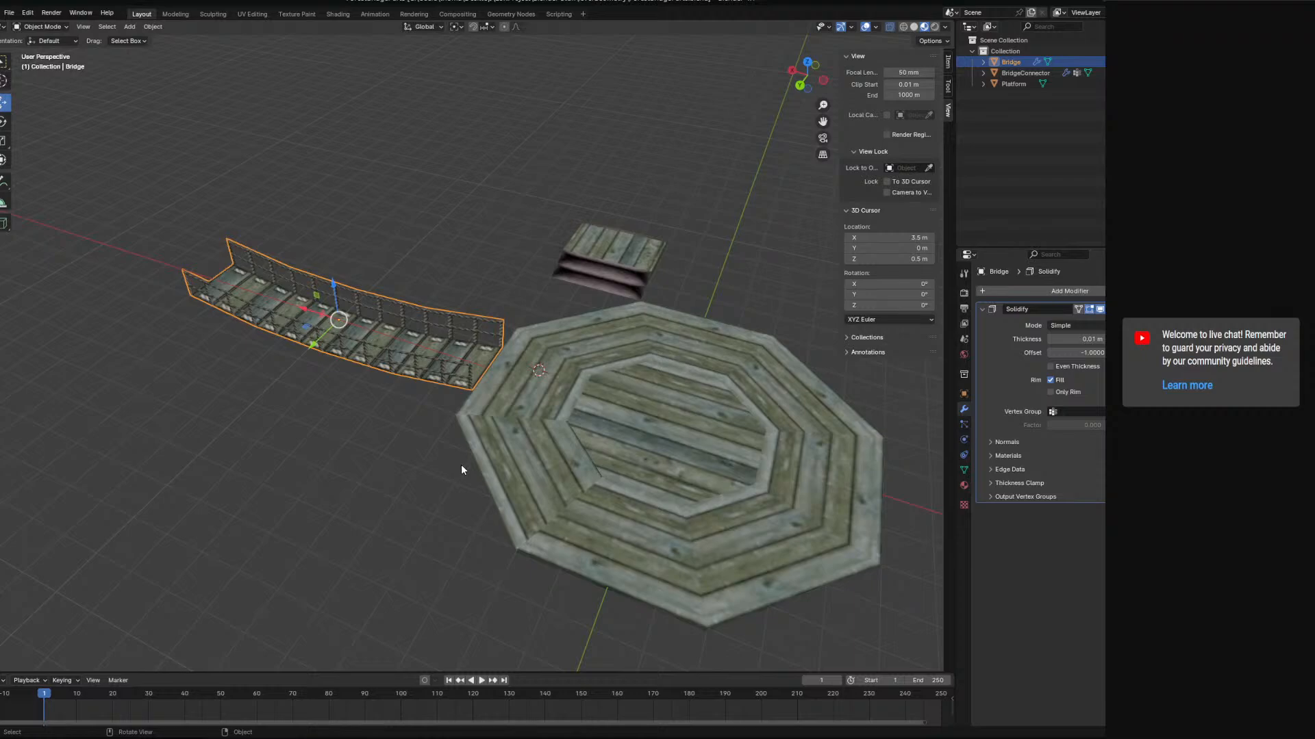
- Put the Bridge mesh into Edit Mode with edge selection
scroll(466, 466, up, 6)
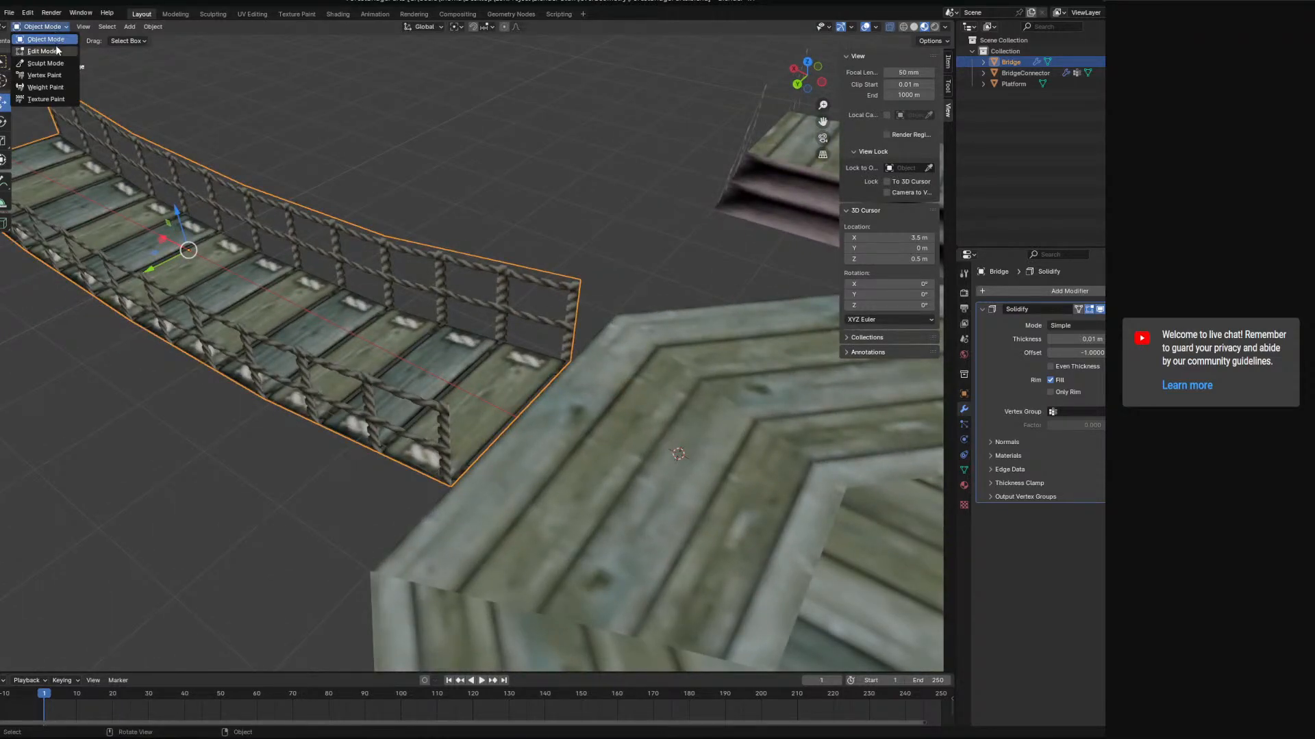
click(57, 51)
middle_drag(171, 100, 121, 78)
click(90, 28)
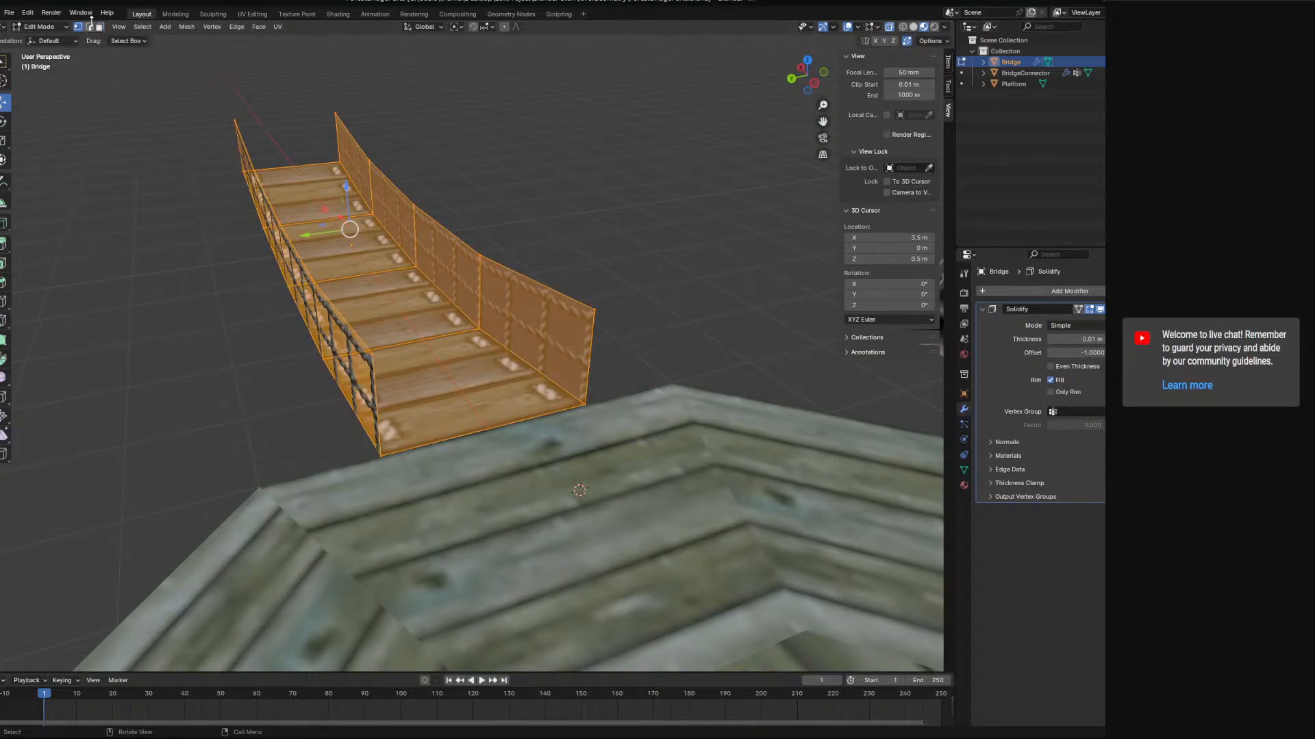
middle_drag(169, 129, 103, 106)
- Extrude the vertical end edge of one rope railing at the platform -1 m along Y
middle_drag(572, 385, 296, 411)
click(588, 394)
key(KP_1)
key(KP_3)
key(e)
key(z)
key(x)
key(y)
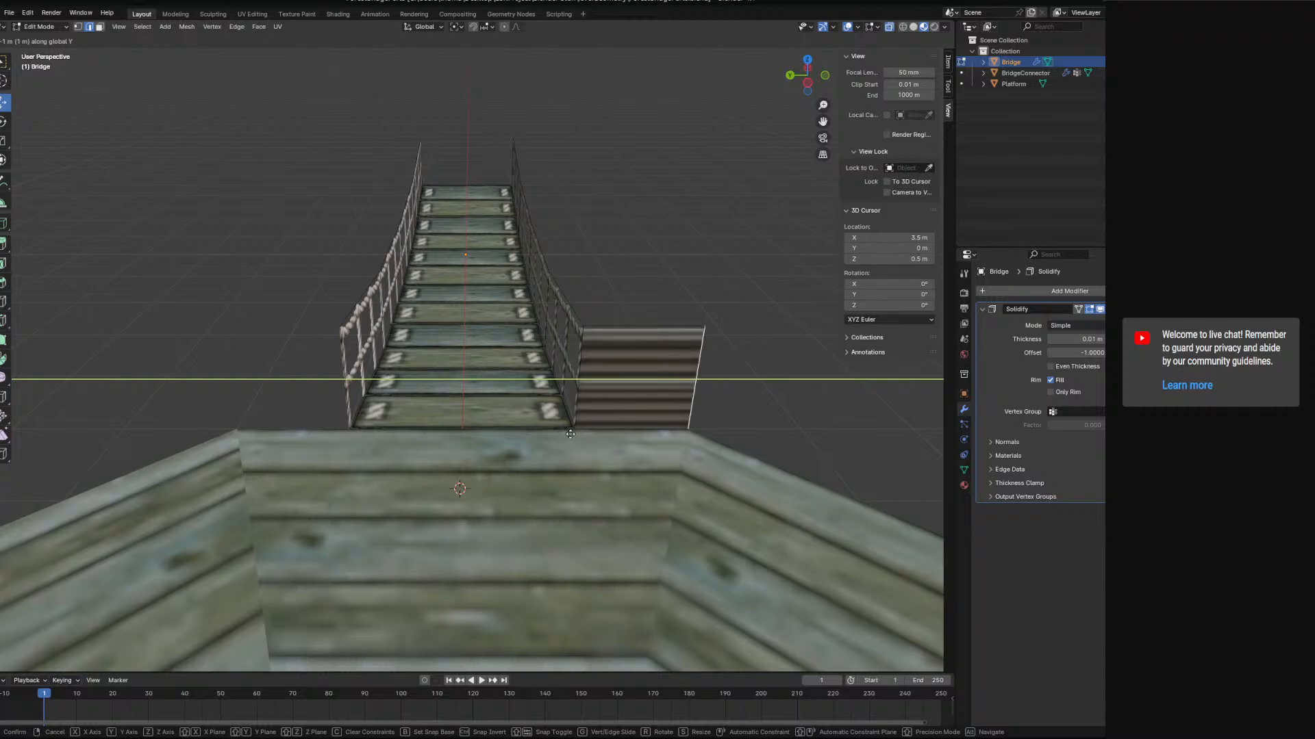
click(733, 418)
- Extrude the opposite railing's vertical end edge 1 m outward along Y
middle_drag(732, 418, 395, 407)
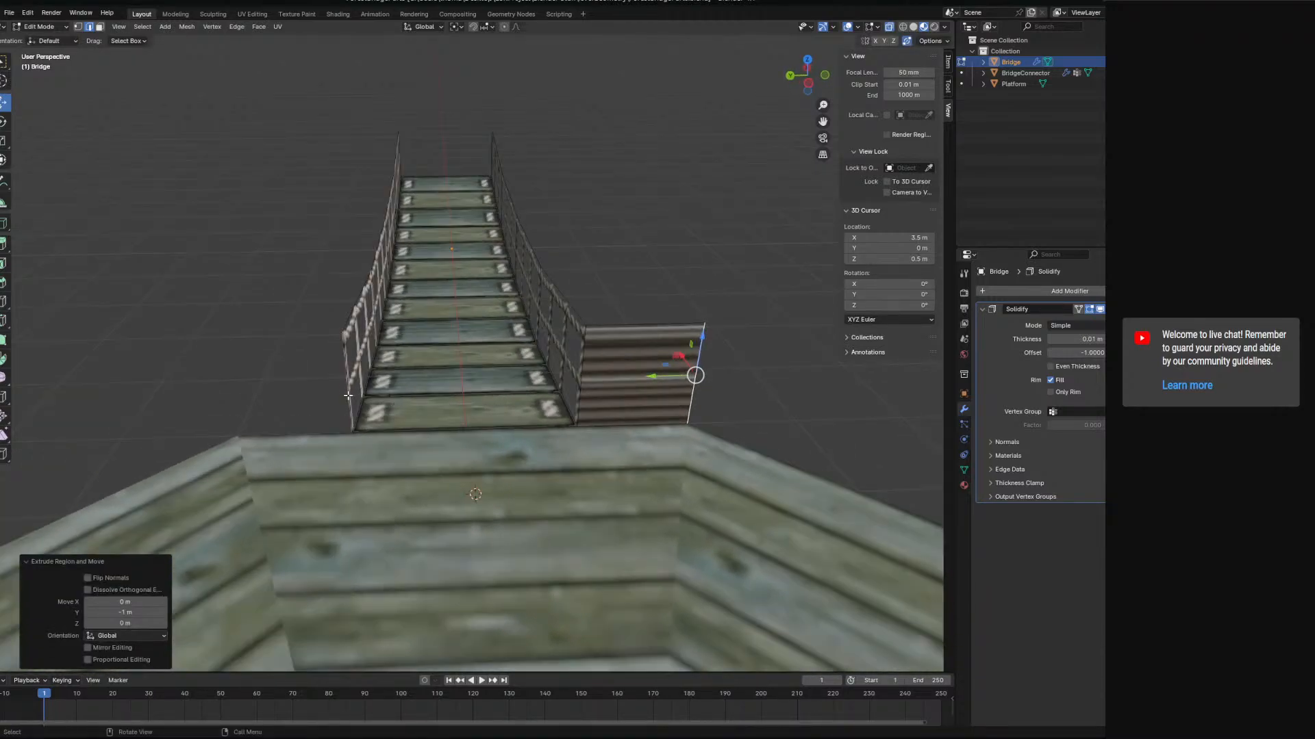
key(g)
key(z)
key(x)
key(Escape)
key(e)
key(y)
key(1)
key(Return)
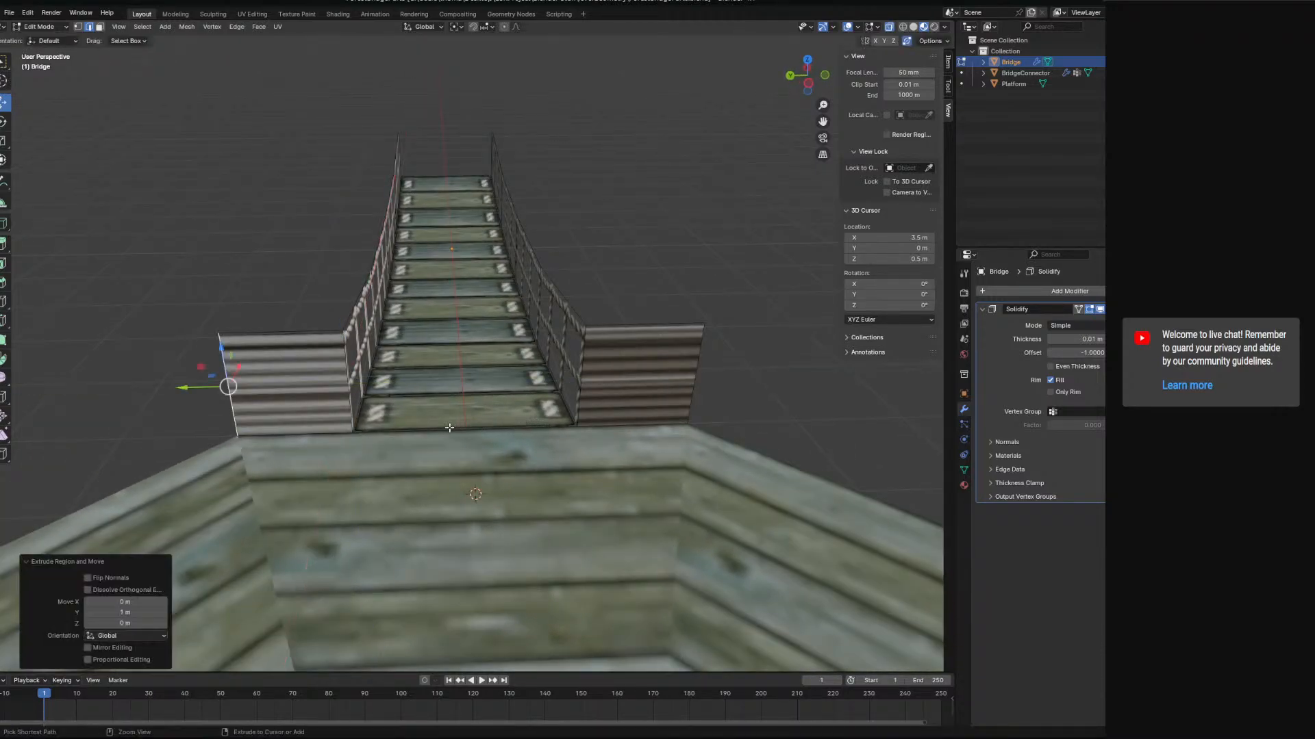
- Lower the outer upper vertex of both extruded railing ends by 1 m along Z to make them triangular
click(79, 28)
text(gz-1)
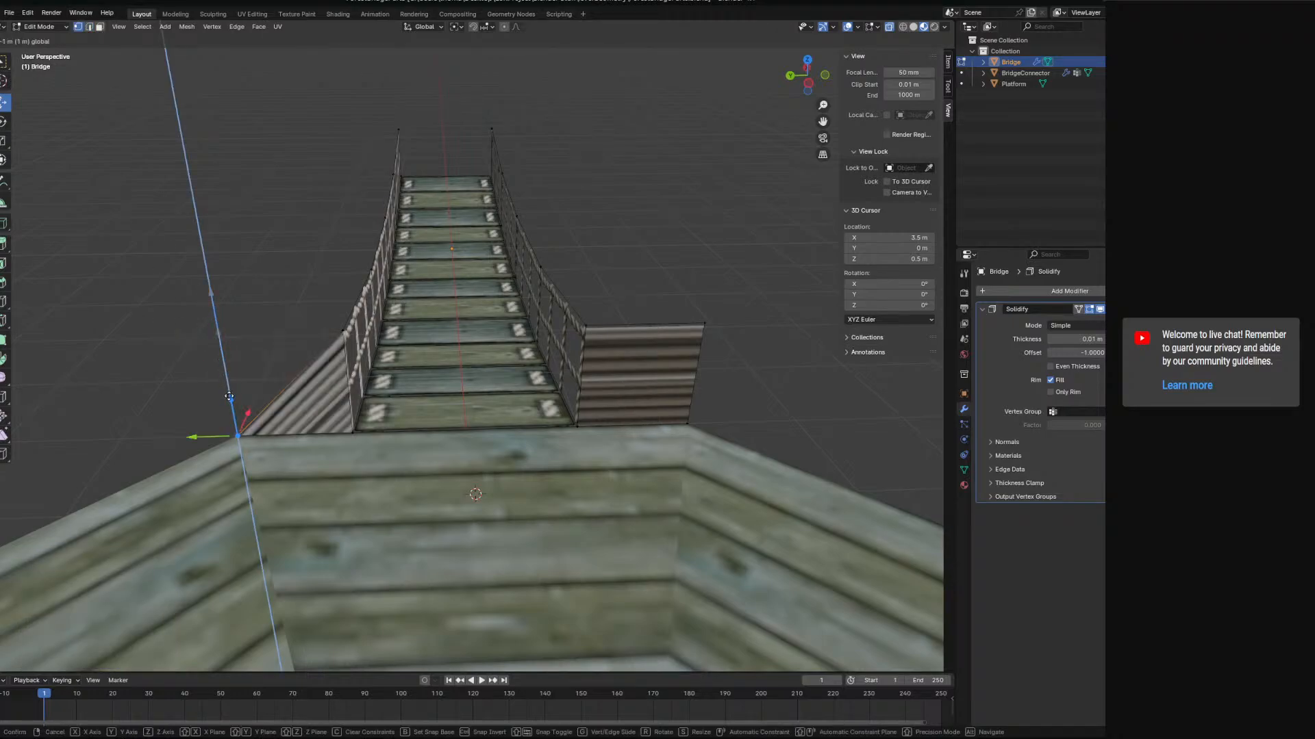
key(Return)
click(706, 326)
text(gz-1)
key(Return)
- Select both triangular rope-end faces and unwrap them in the UV Editing workspace
key(3)
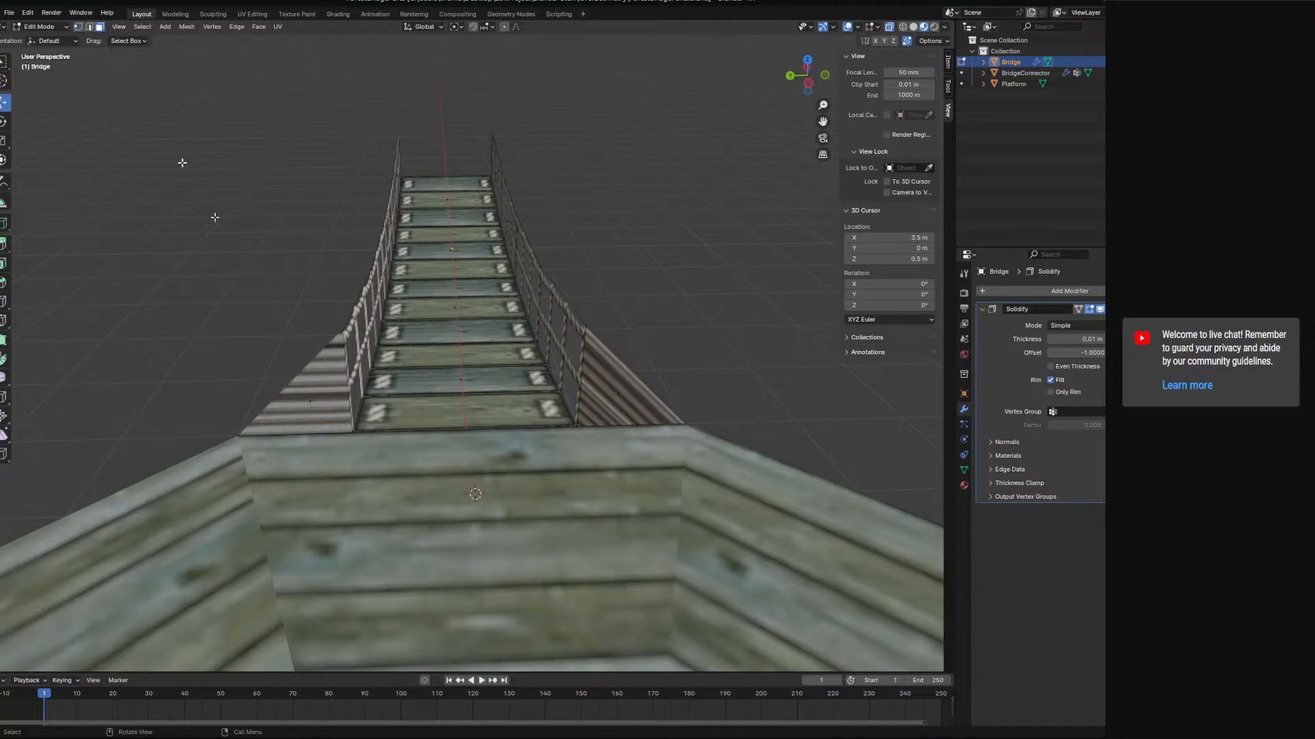
click(345, 397)
shift+click(615, 396)
middle_drag(620, 415, 561, 426)
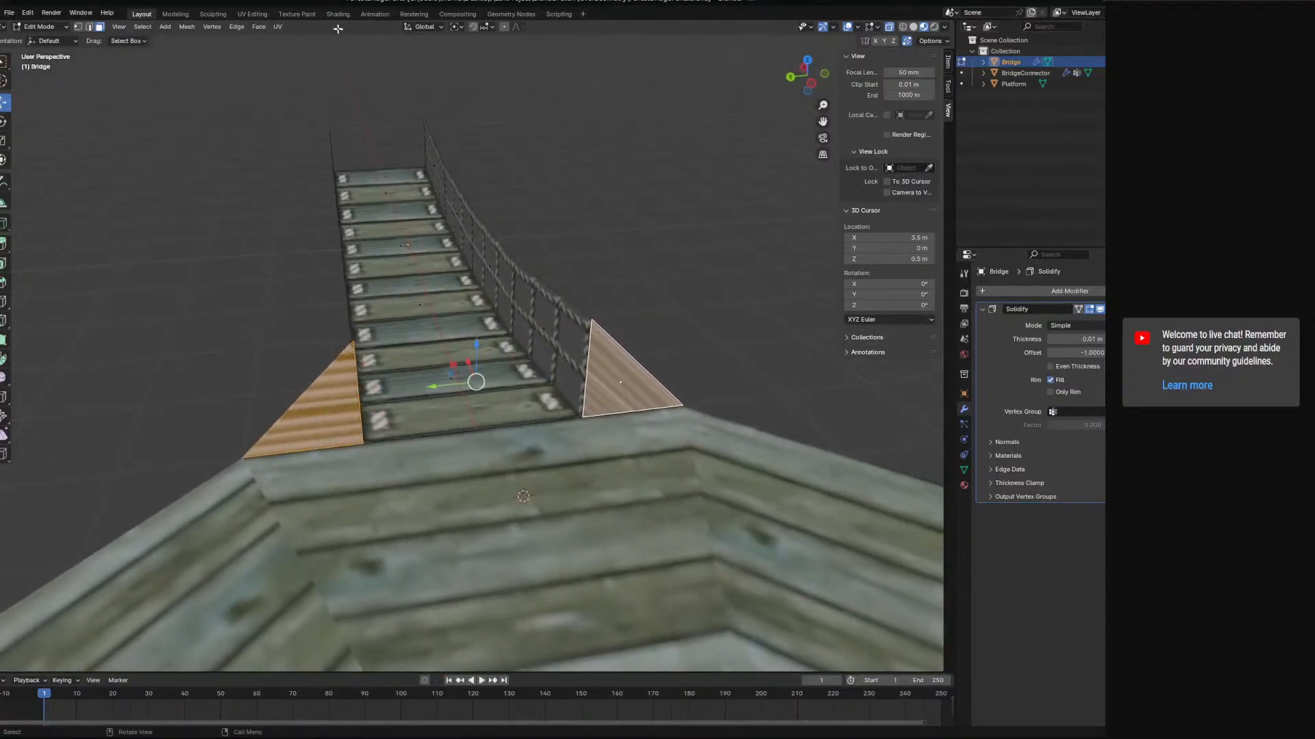
click(264, 15)
scroll(644, 438, up, 5)
middle_drag(644, 452, 754, 417)
scroll(753, 480, up, 3)
shift+middle_drag(747, 493, 709, 321)
click(727, 27)
click(749, 51)
middle_drag(648, 399, 715, 428)
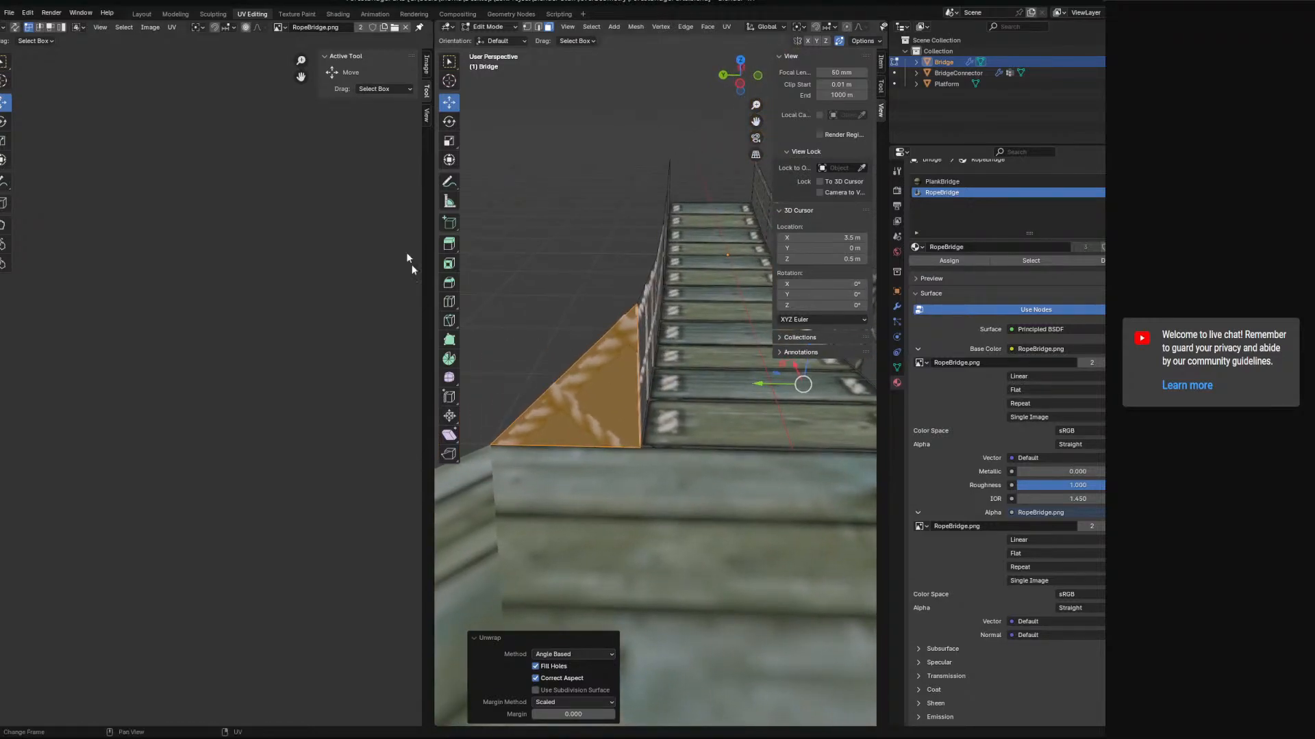
- Move the pointed UV vertex of both unwrapped triangles down about 0.04 onto the texture's middle rope
scroll(288, 363, down, 5)
middle_drag(339, 419, 228, 411)
scroll(228, 411, up, 6)
middle_drag(141, 405, 306, 431)
scroll(273, 426, up, 6)
scroll(226, 438, up, 3)
click(161, 458)
drag(164, 419, 165, 460)
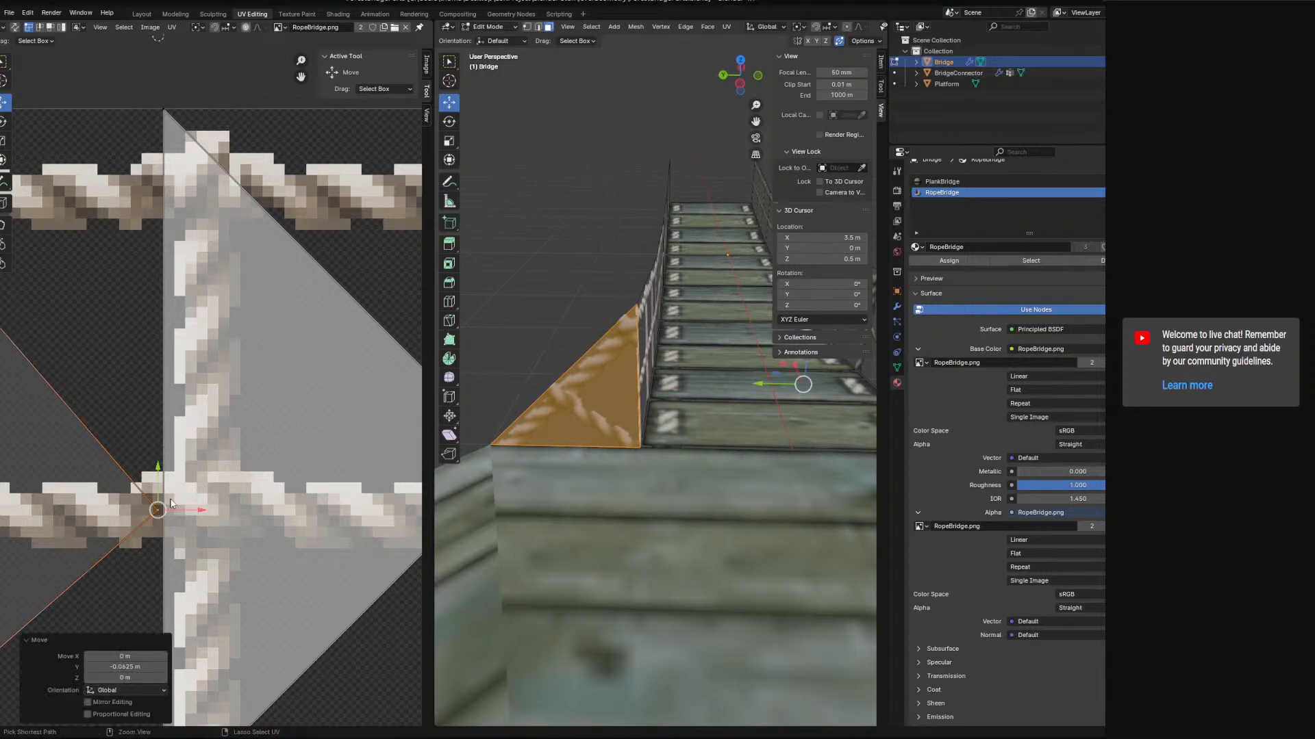
scroll(302, 526, down, 3)
click(330, 417)
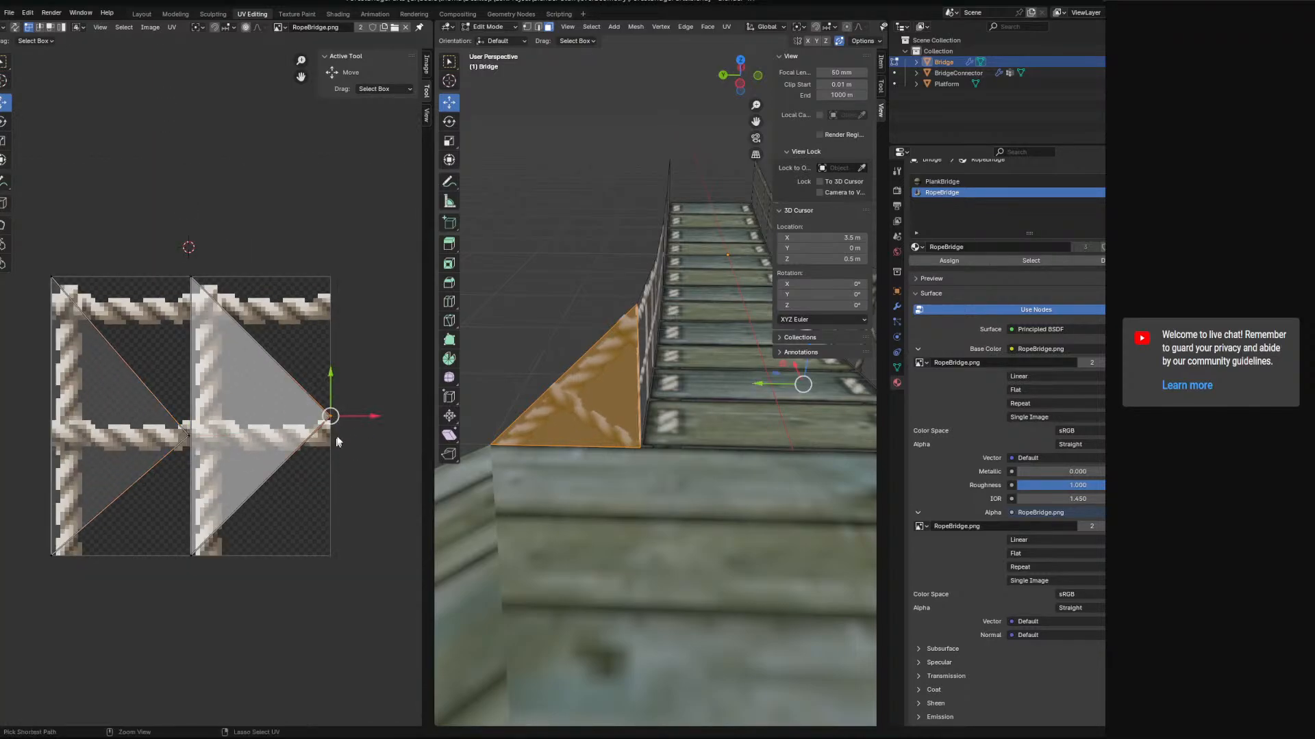
key(g)
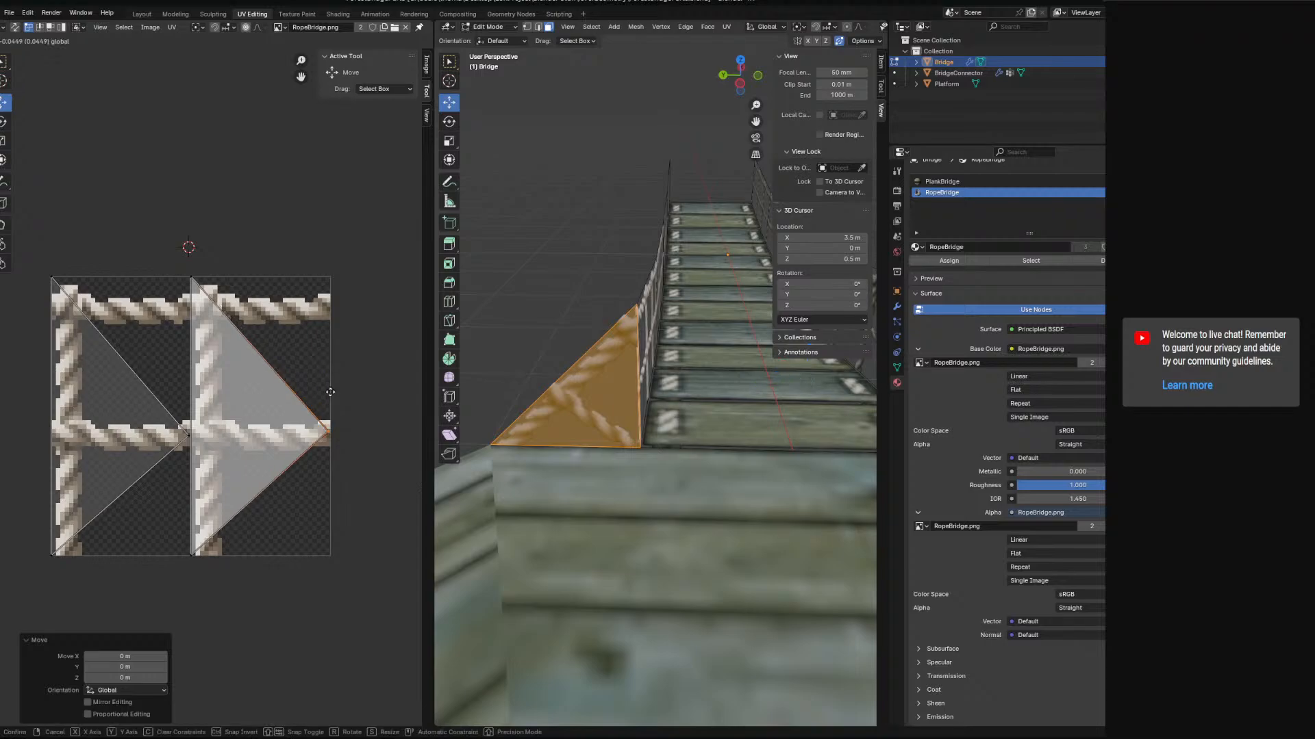
click(330, 394)
- Unwrap the +Y side triangular rope face again on its own and try the same on the opposite triangle
click(578, 395)
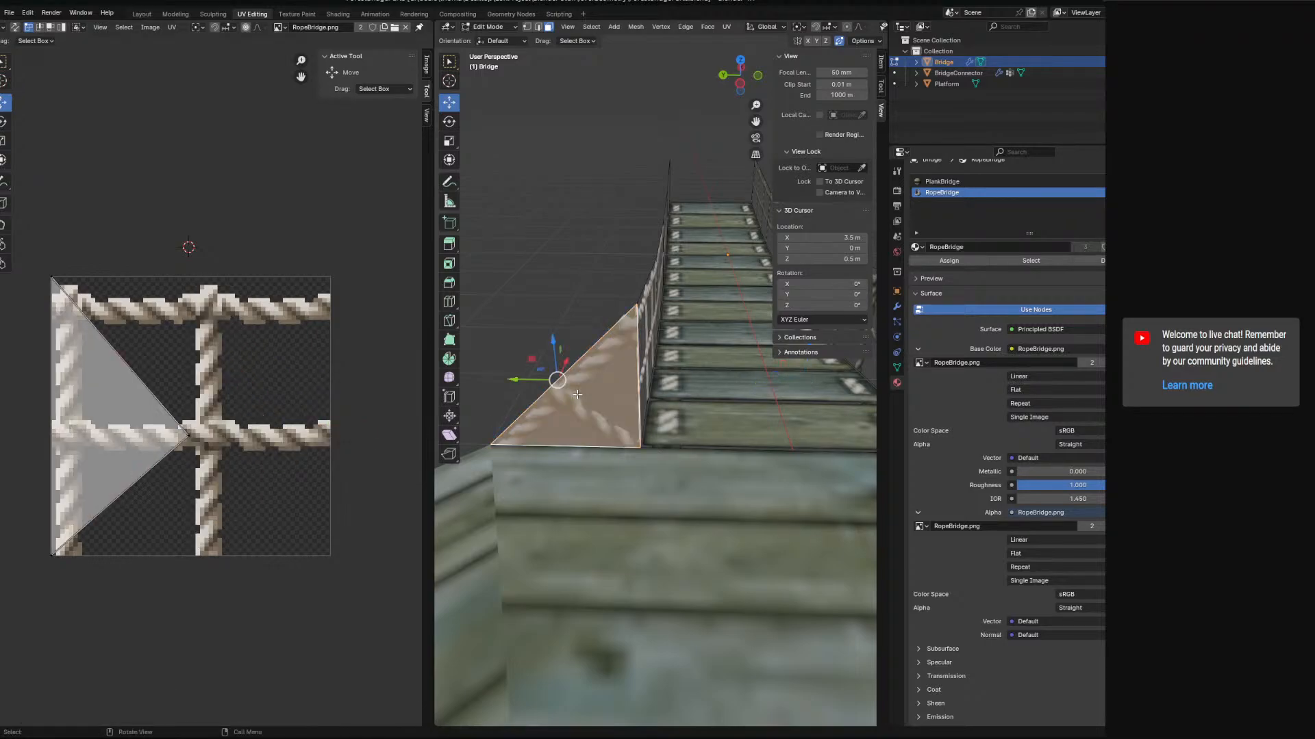
click(727, 26)
click(749, 40)
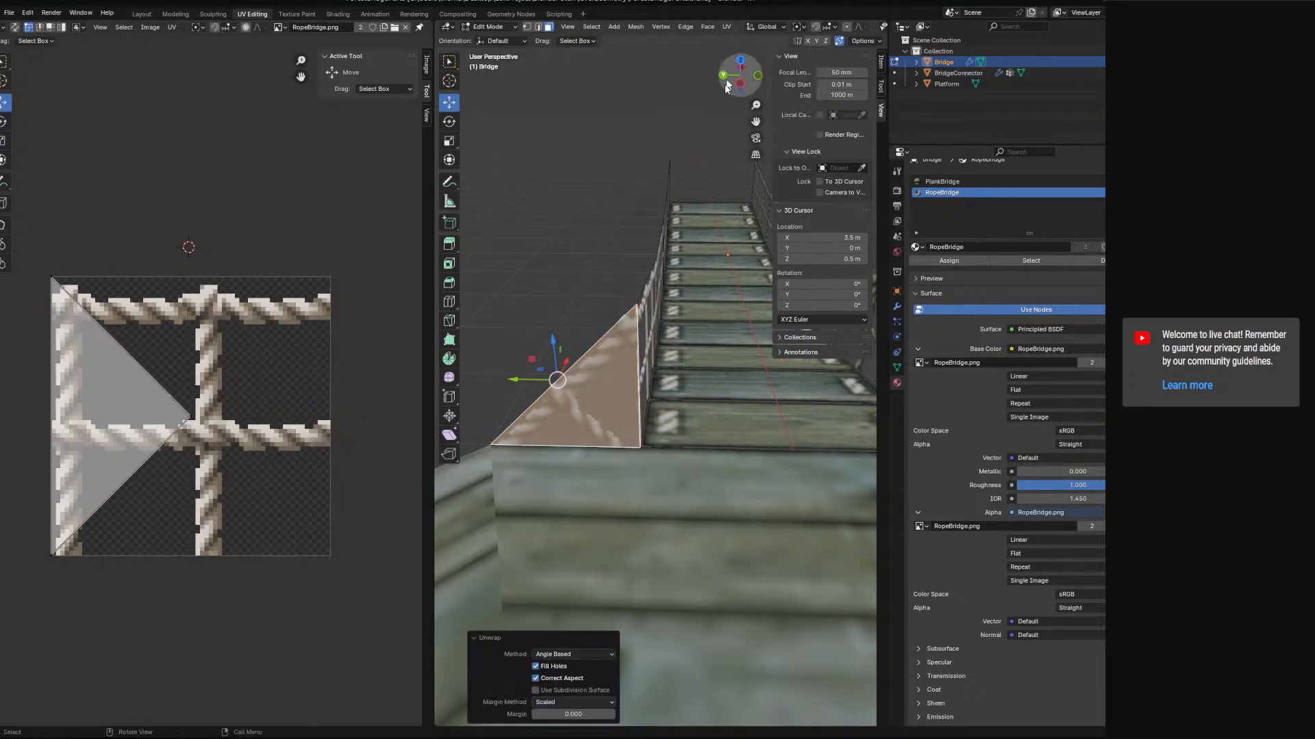
middle_drag(536, 399, 541, 441)
scroll(647, 437, down, 1)
click(722, 400)
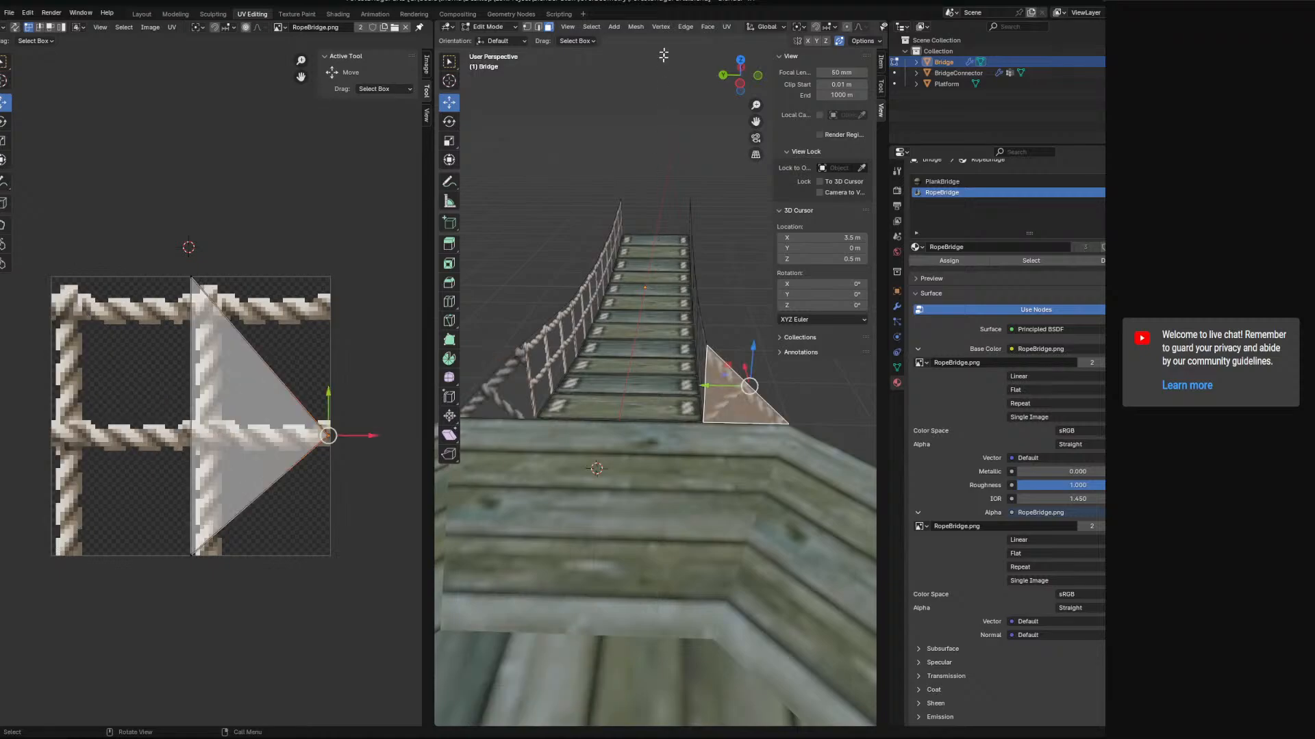
click(725, 32)
click(726, 29)
click(728, 38)
shift+middle_drag(479, 432, 624, 383)
scroll(600, 413, up, 1)
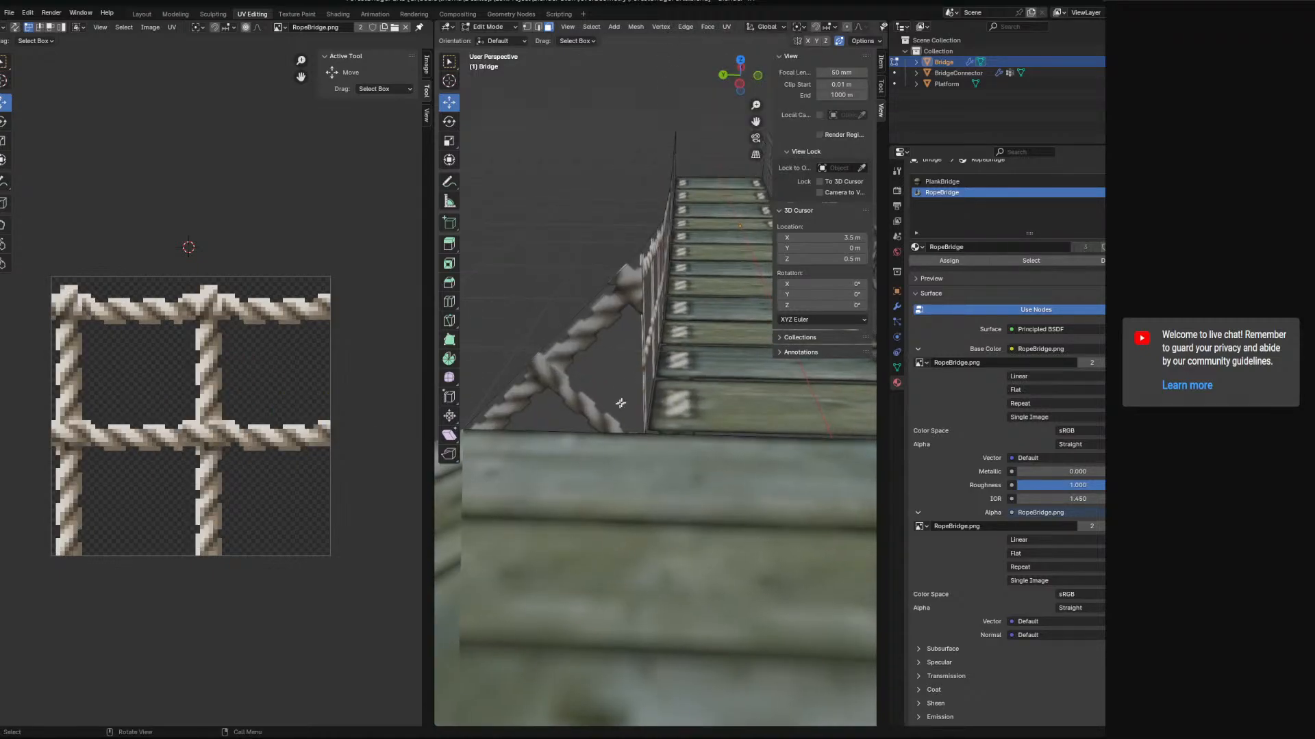
- Rearrange the +Y triangle's UV corners into an inverted triangle, with two along the texture's upper rope and one below the middle vertical rope
click(621, 399)
drag(204, 415, 330, 395)
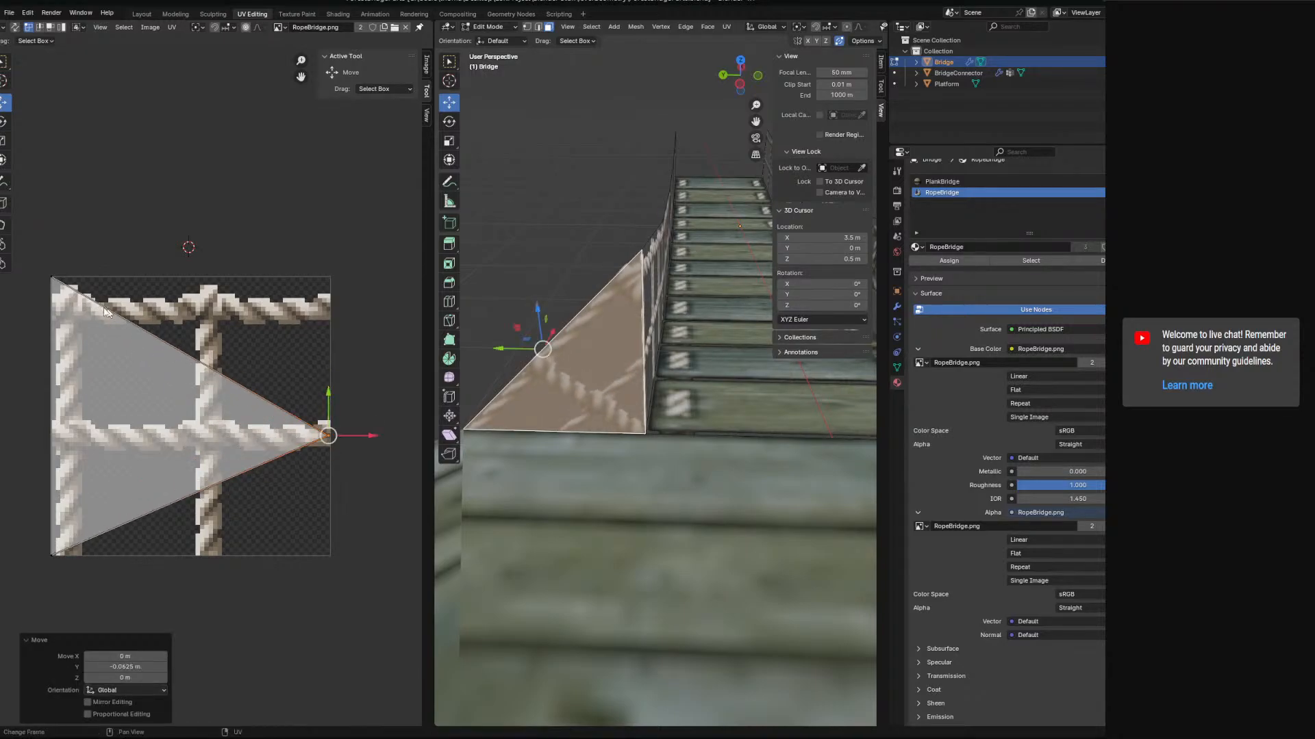
click(54, 287)
drag(87, 281, 360, 335)
drag(335, 265, 322, 305)
drag(351, 304, 346, 302)
click(63, 549)
drag(54, 512, 69, 241)
click(327, 312)
drag(329, 269, 332, 246)
drag(305, 465, 204, 559)
- Nudge the +Y triangle's two upper UV corners to line up along the texture's upper rope
middle_drag(582, 545, 678, 477)
scroll(537, 517, up, 5)
scroll(679, 478, up, 3)
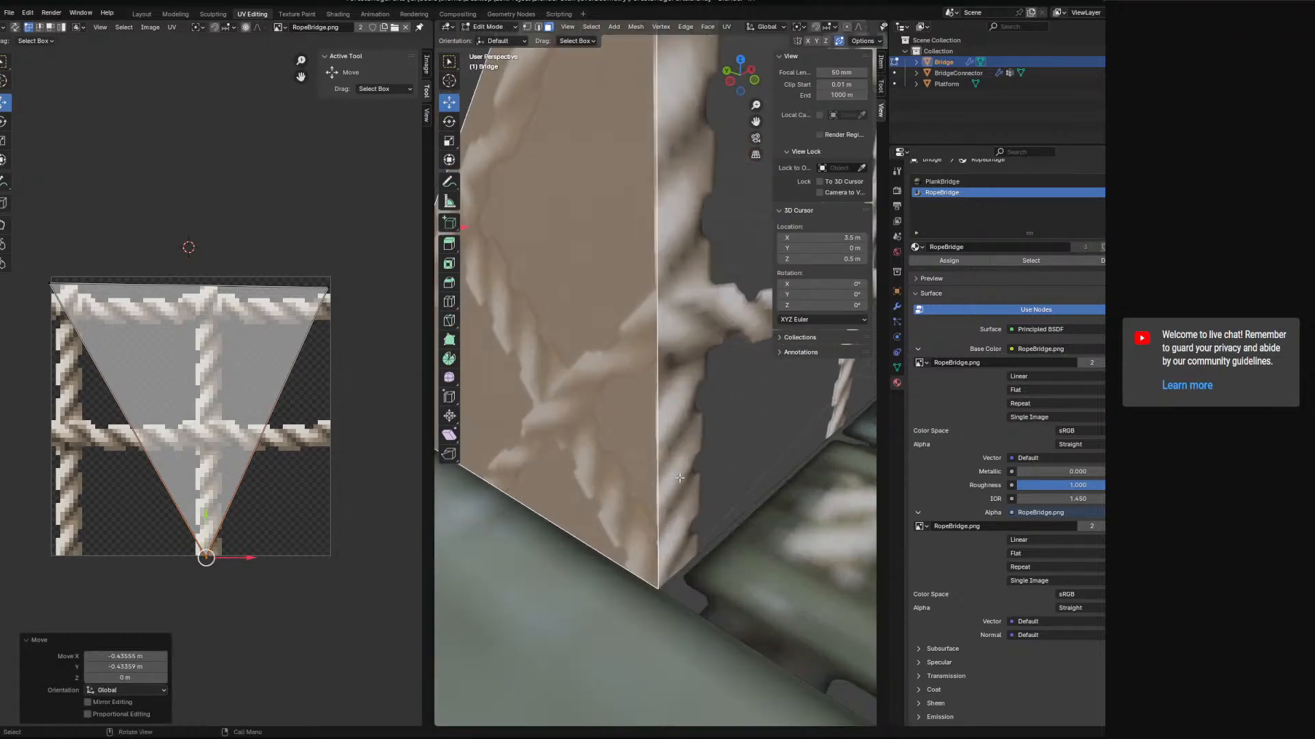
middle_drag(604, 442, 459, 473)
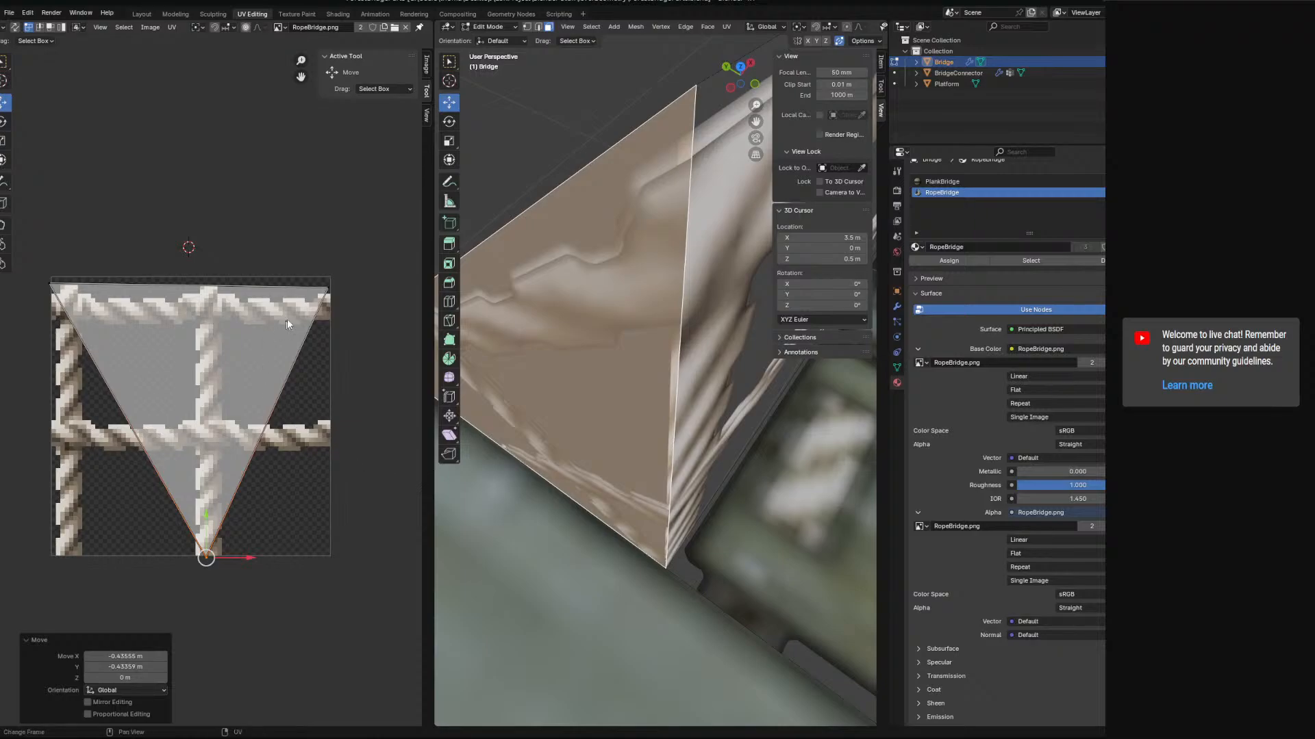
click(330, 293)
key(g)
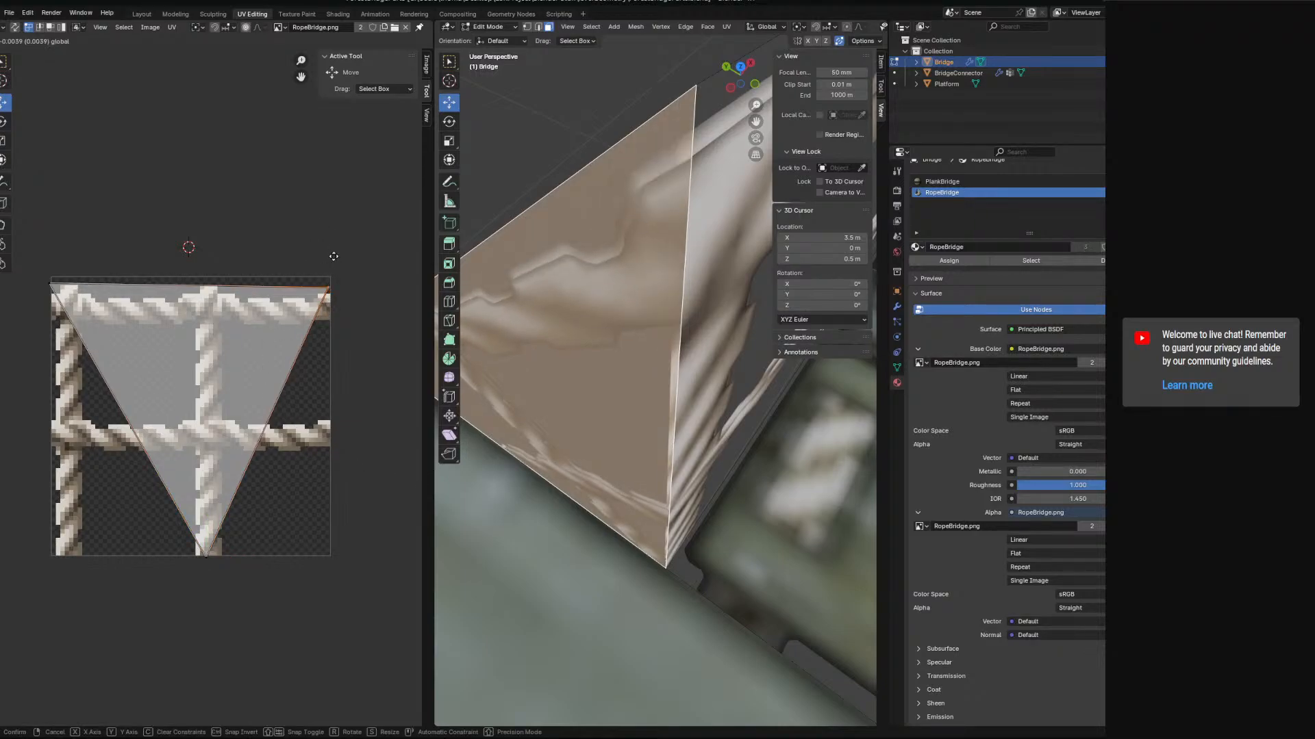
click(333, 258)
click(206, 555)
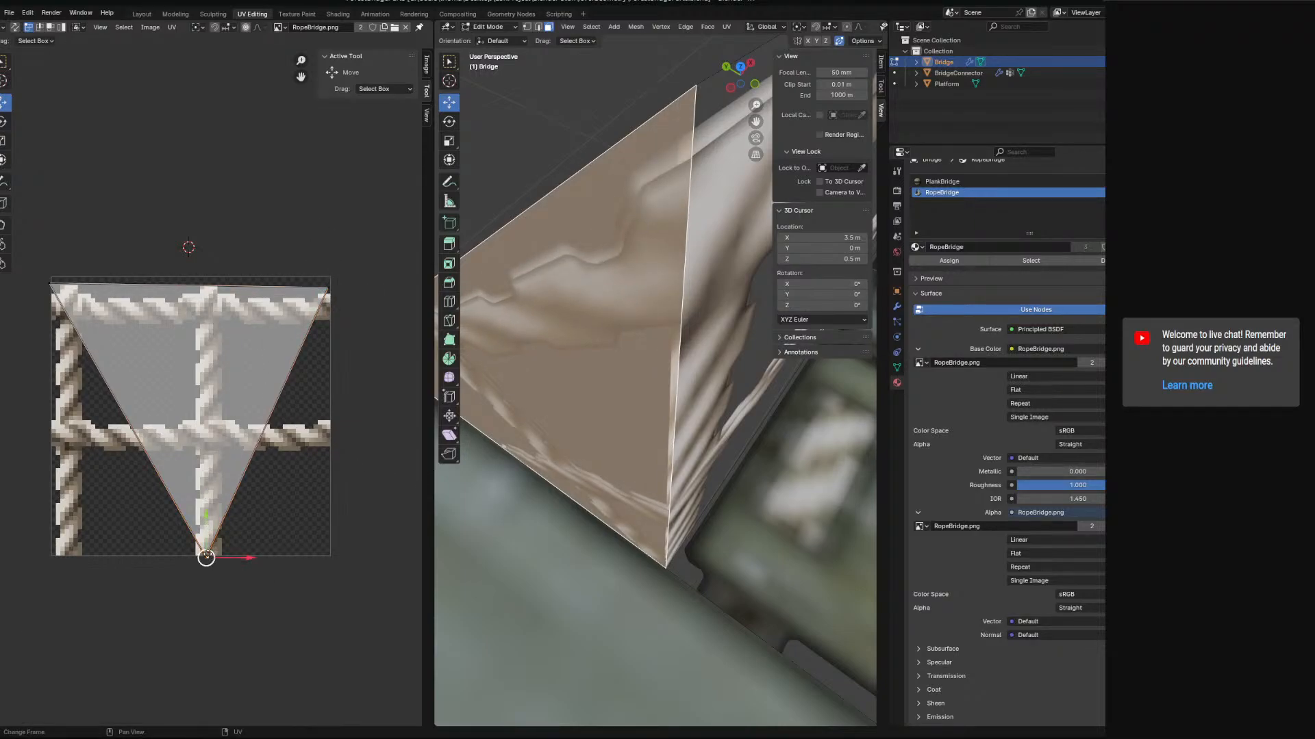
key(g)
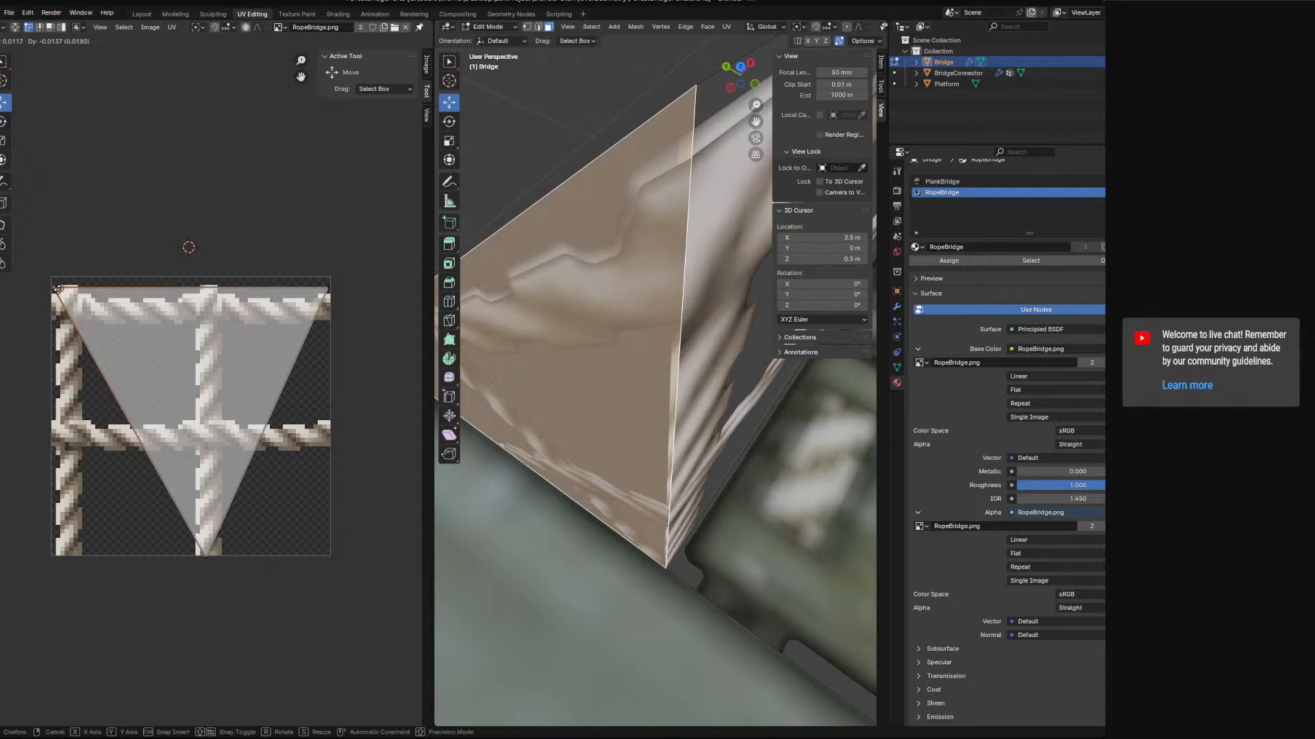
click(59, 292)
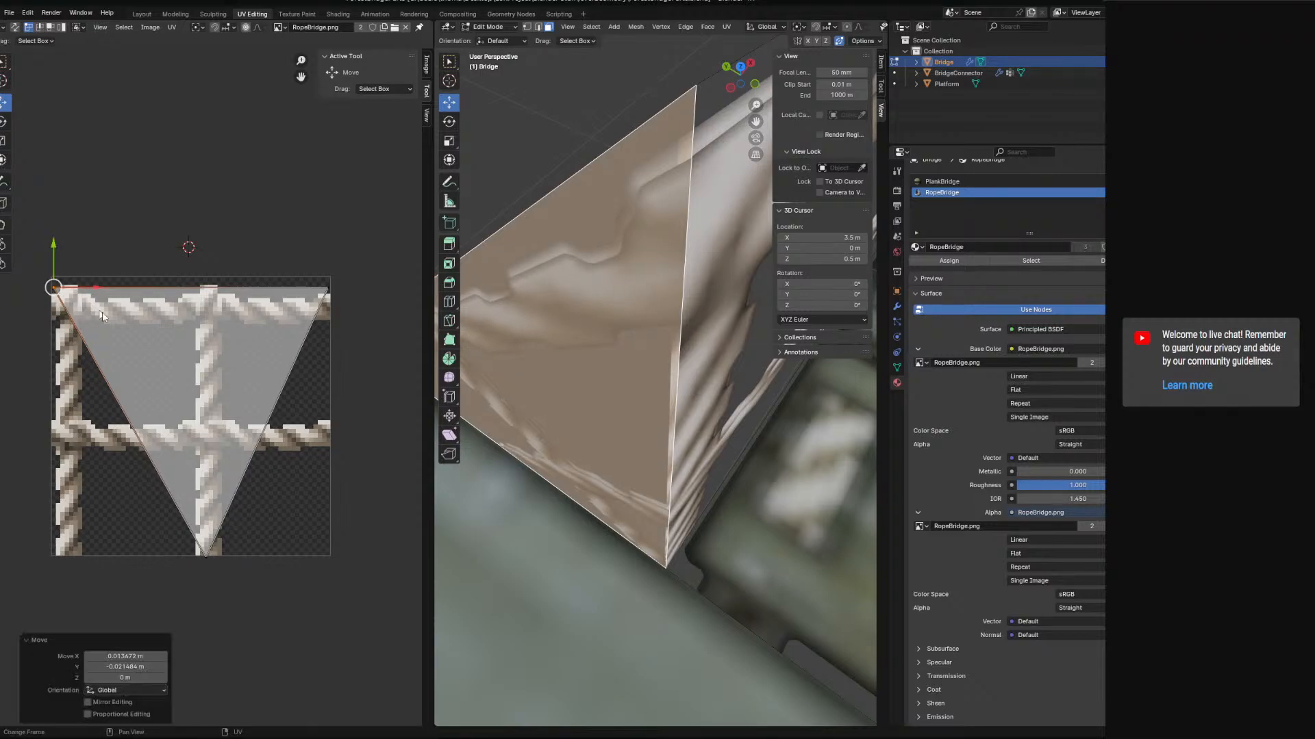
- Raise both upper UV corners of the +Y triangle along Y to the texture's top edge
middle_drag(631, 338, 662, 300)
click(326, 287)
key(g)
key(y)
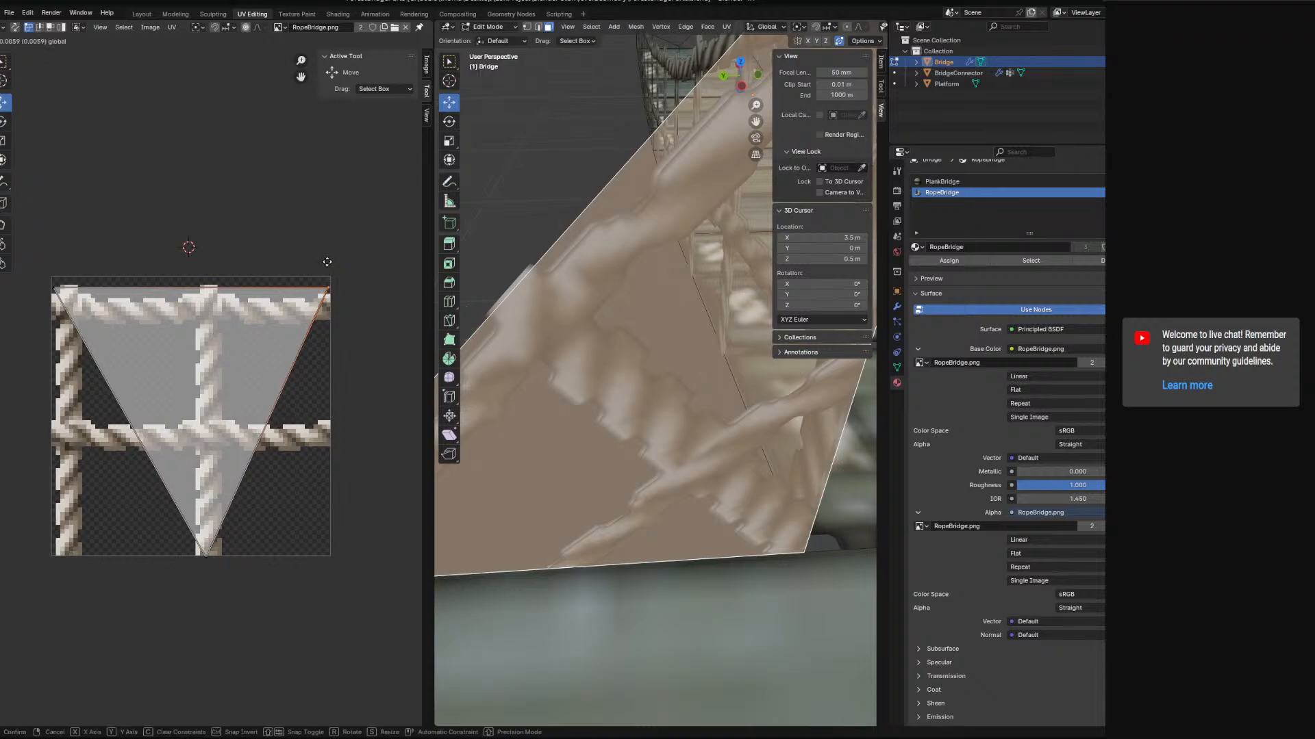
click(327, 257)
click(56, 287)
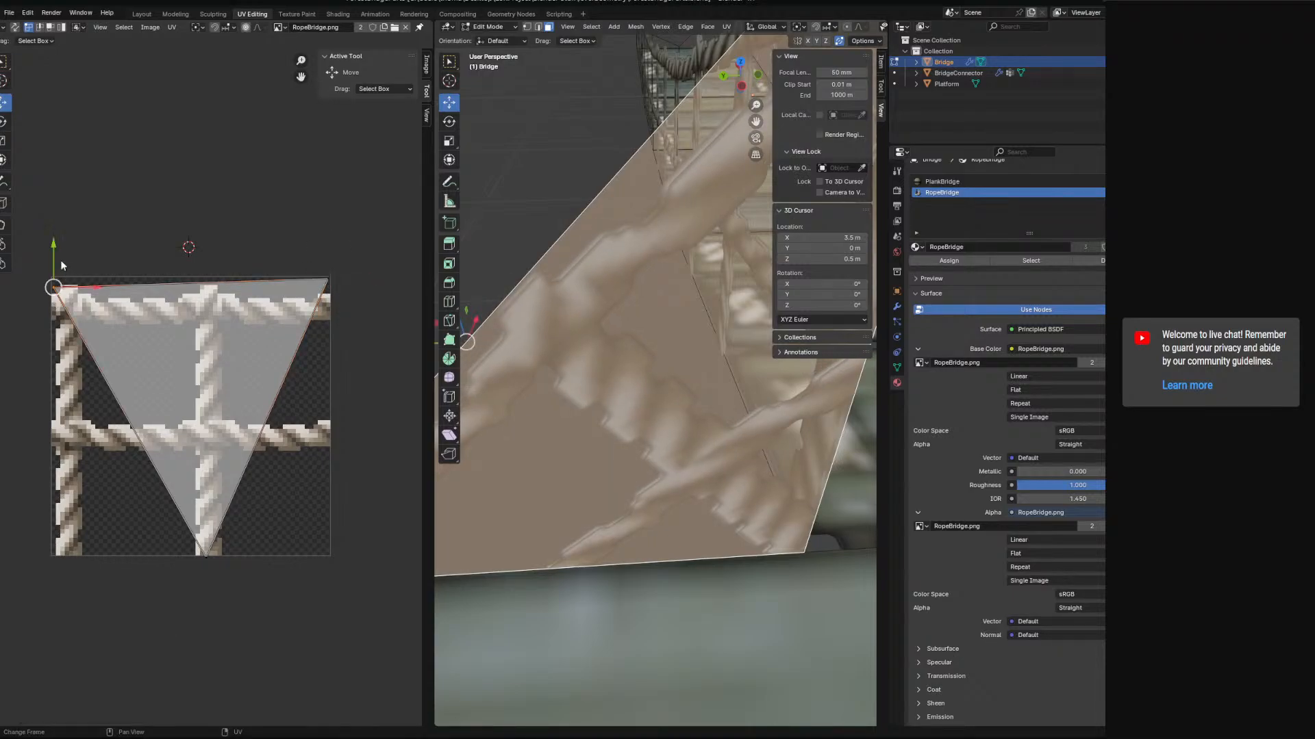
key(g)
key(y)
click(54, 246)
- Move the +Y triangle's bottom UV vertex about 0.43 along X to the texture's lower-right corner
middle_drag(582, 389, 767, 421)
scroll(716, 433, down, 8)
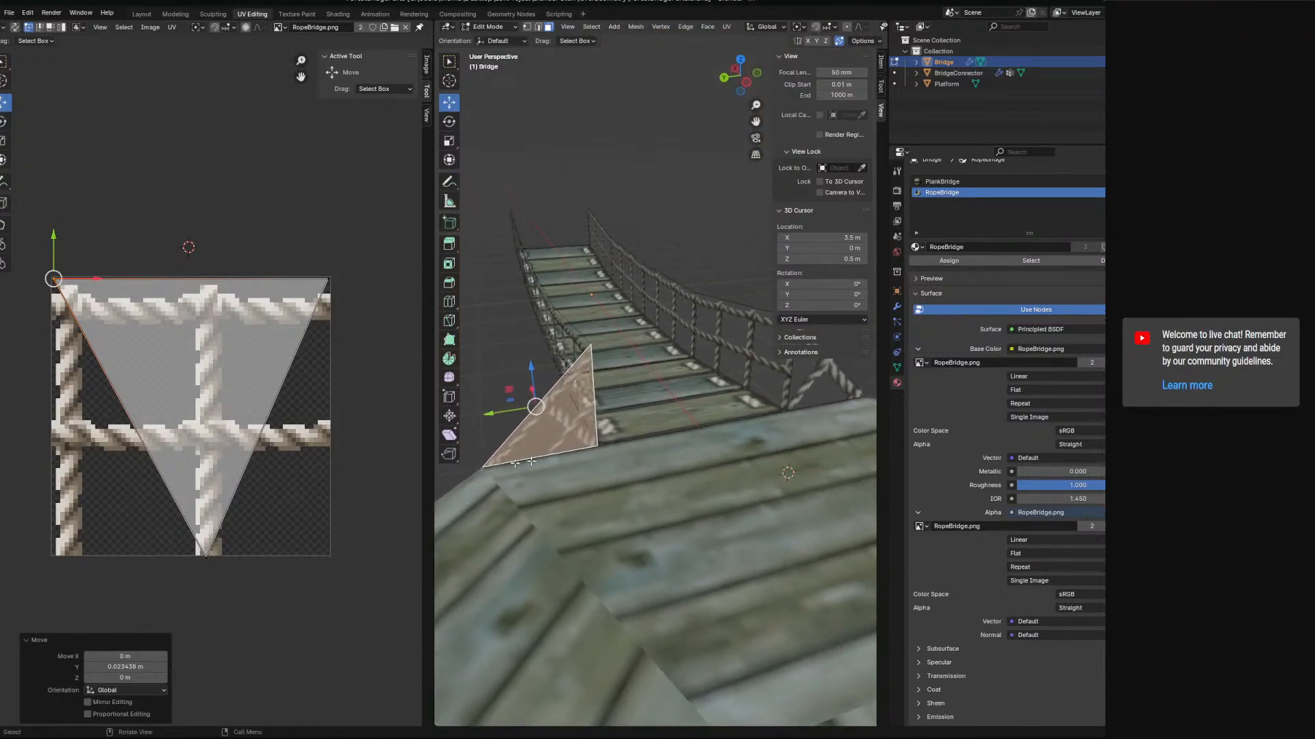
click(208, 558)
drag(241, 558, 363, 561)
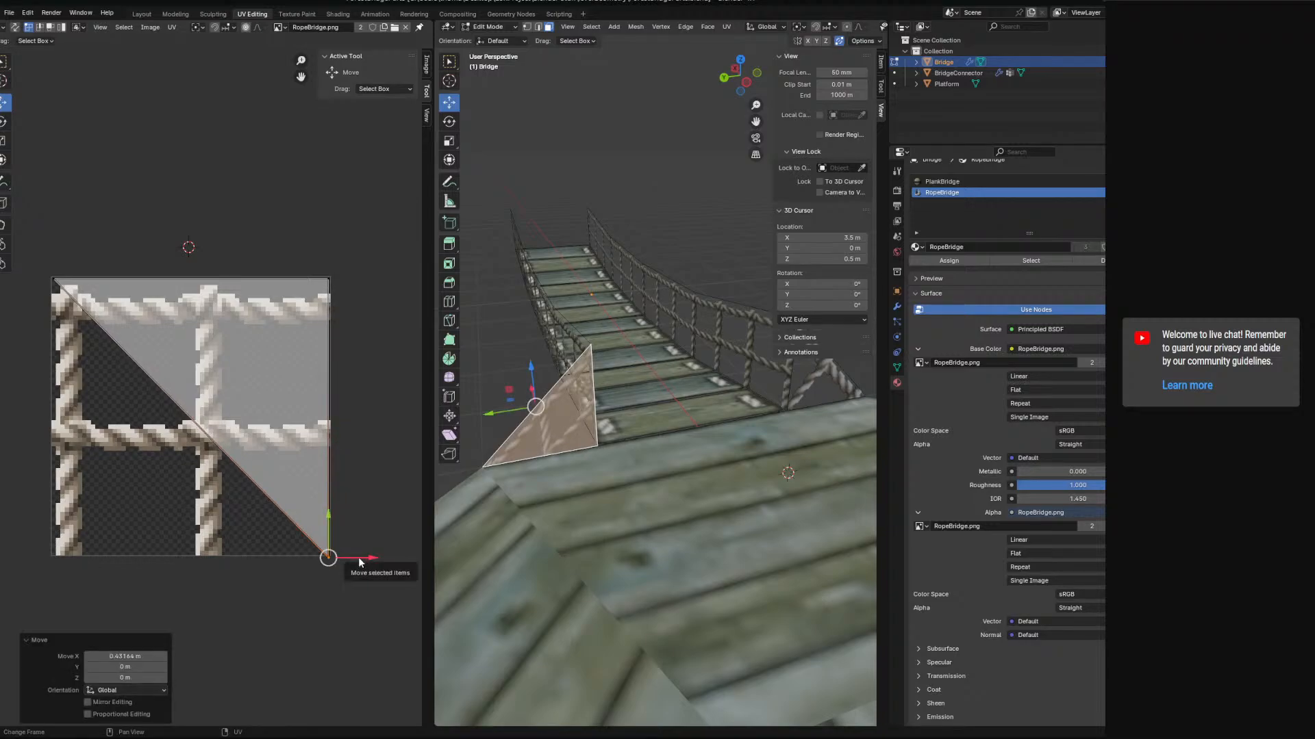
click(329, 279)
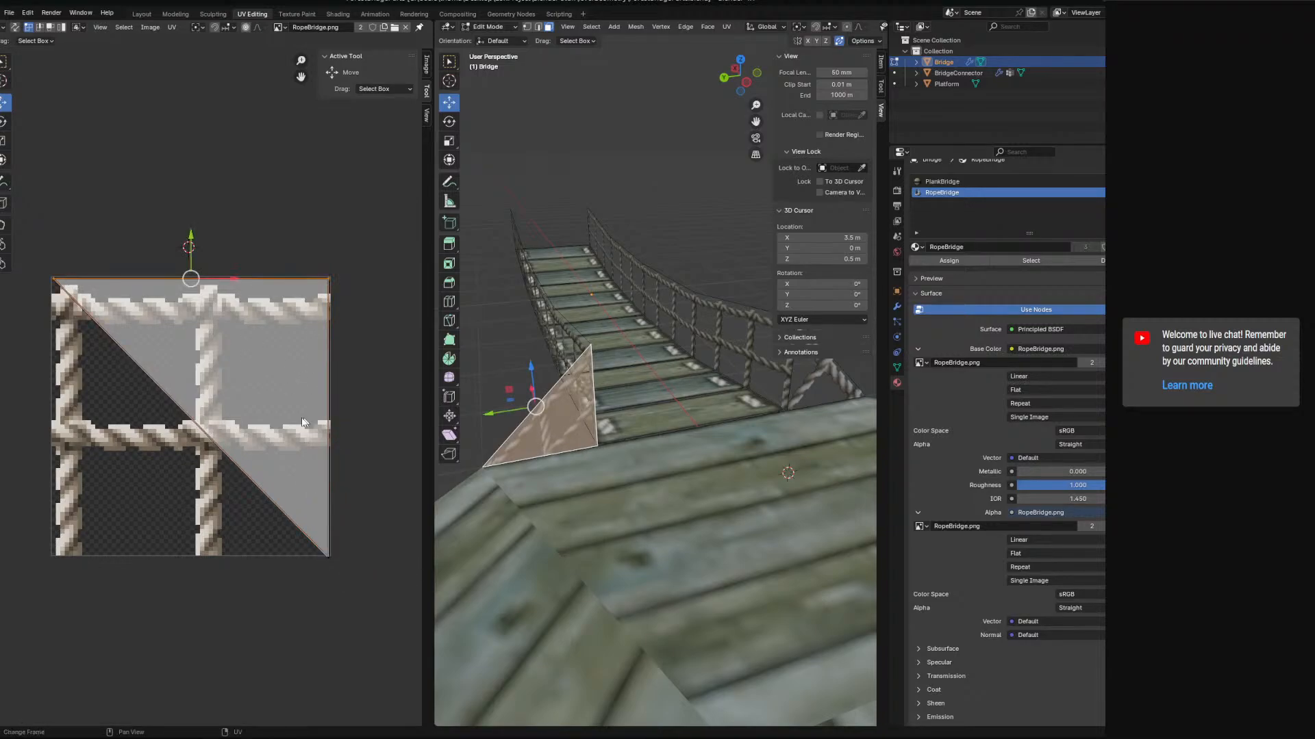
- Mirror the +Y triangle's UVs horizontally by scaling them -1 along X
middle_drag(676, 454, 488, 446)
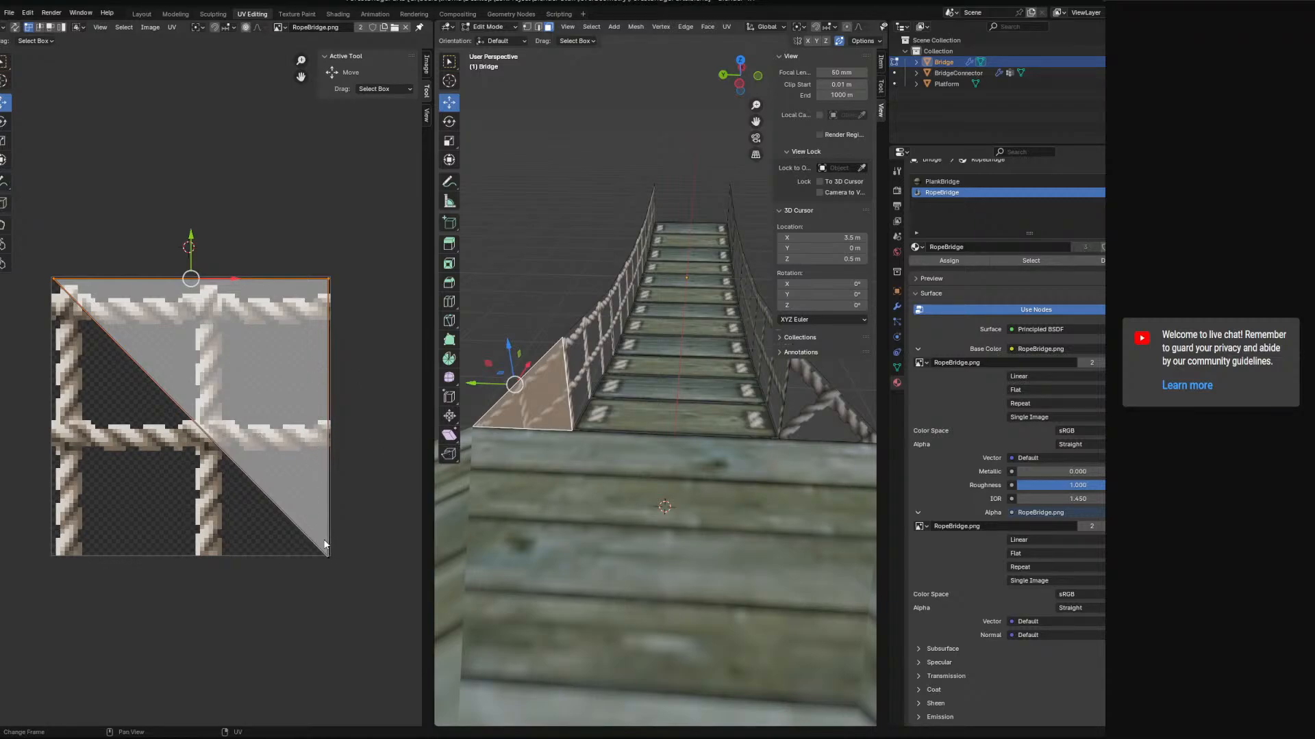
mouse_move(346, 560)
mouse_down()
mouse_move(235, 569)
mouse_move(358, 579)
mouse_up()
scroll(646, 496, up, 3)
shift+middle_drag(572, 472, 701, 488)
scroll(652, 474, up, 1)
scroll(652, 474, up, 2)
shift+middle_drag(596, 479, 630, 476)
click(342, 286)
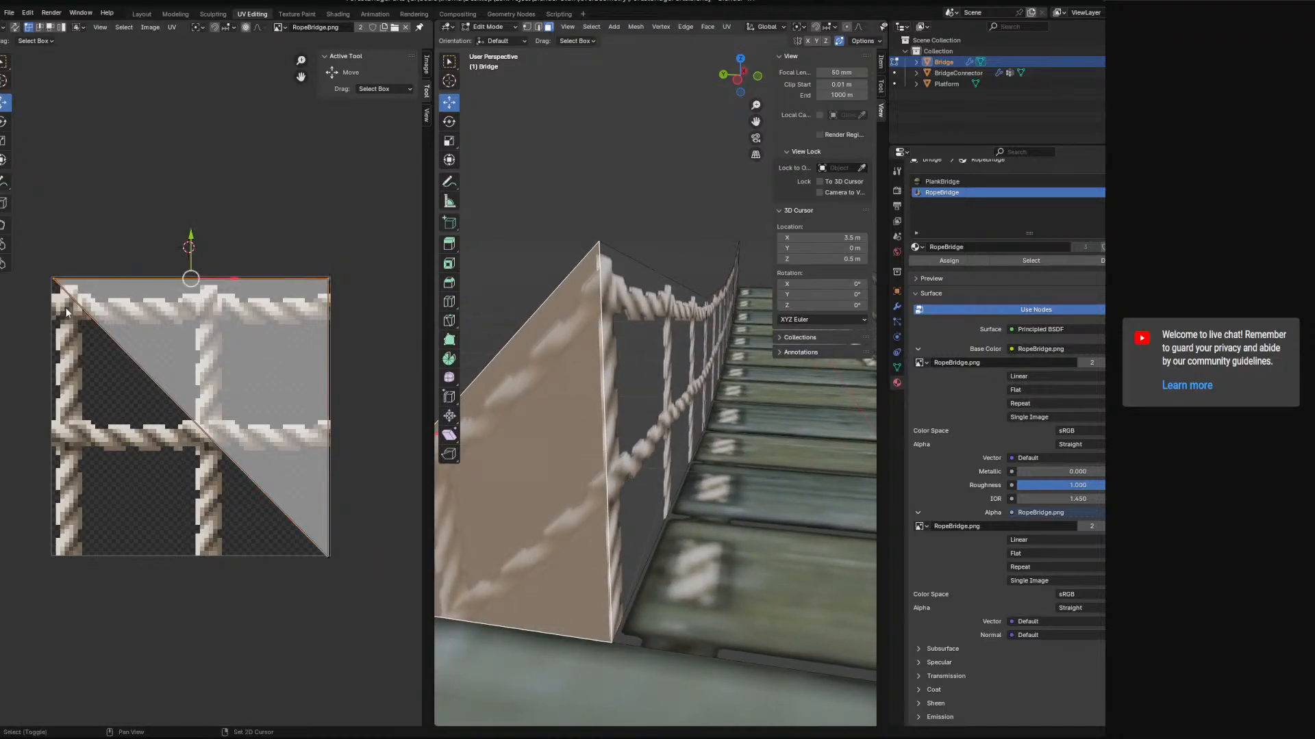
key(s)
key(x)
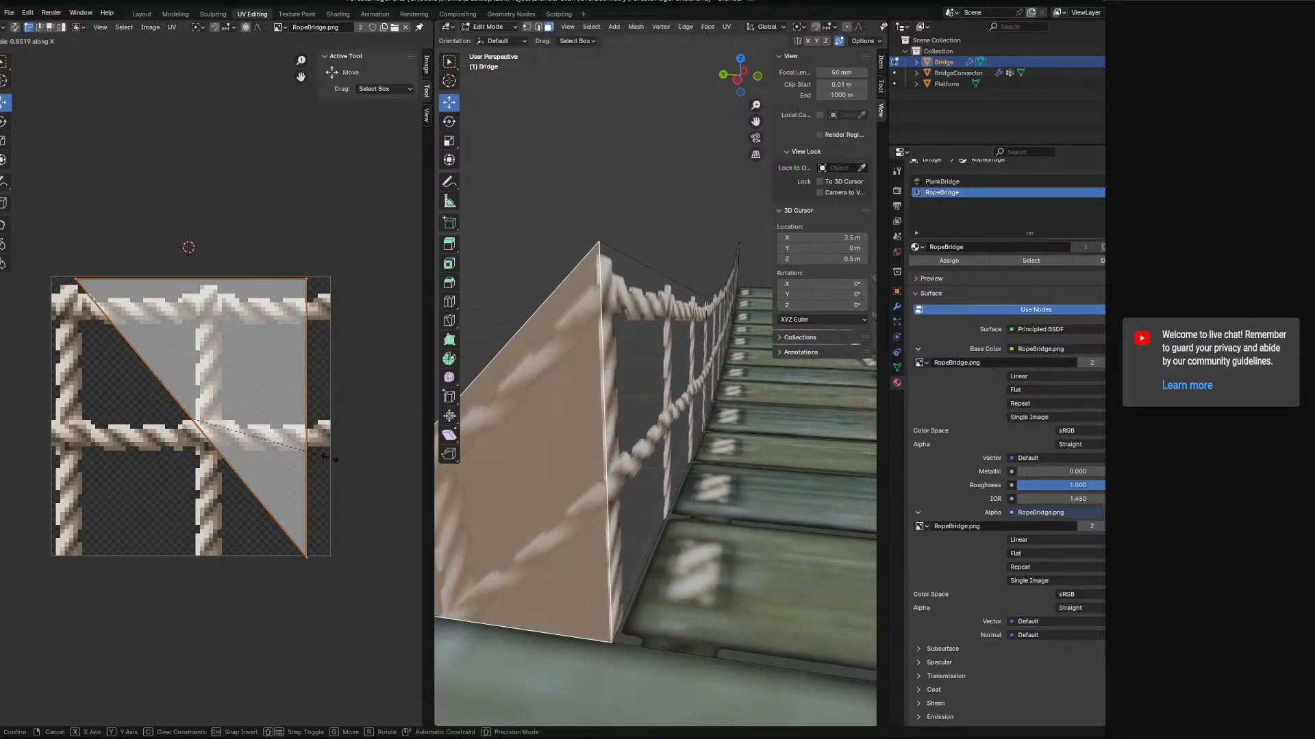
click(30, 470)
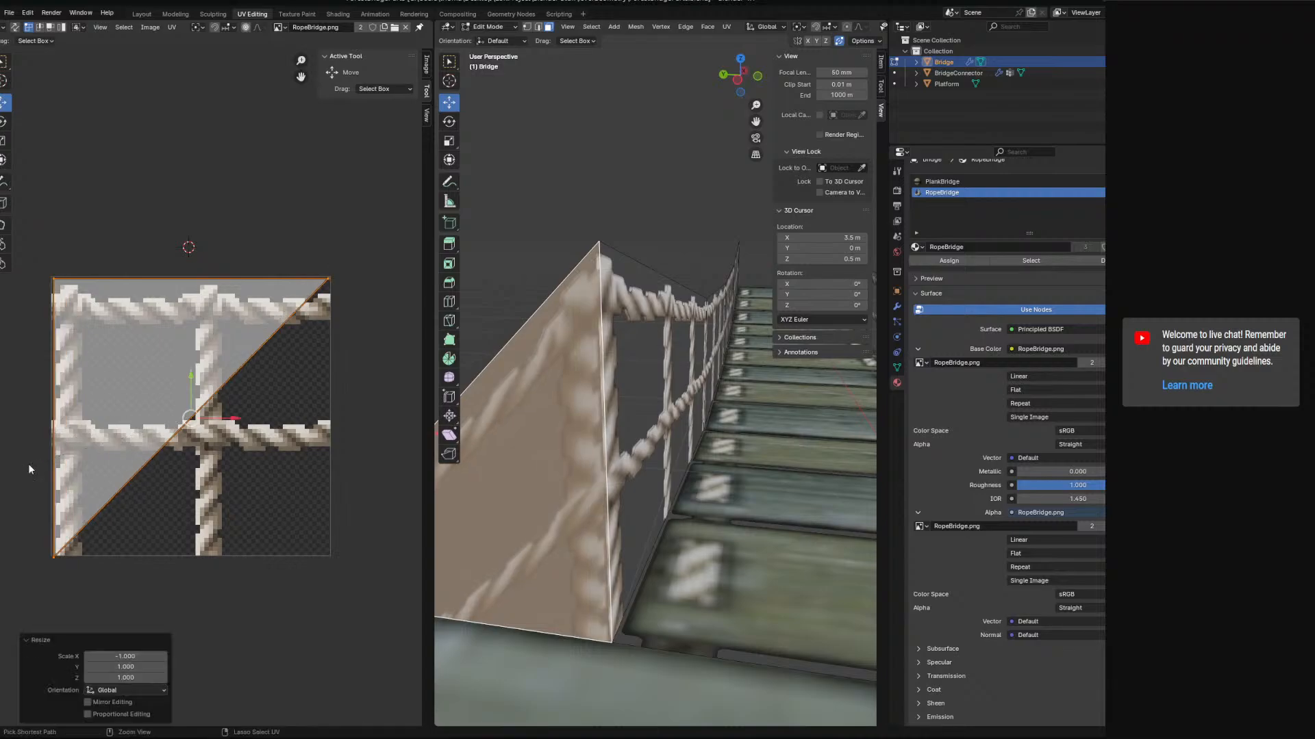
- Shift the vertical UV edge of the +Y triangle about 0.05 along X to the centre of the texture's left rope
click(43, 298)
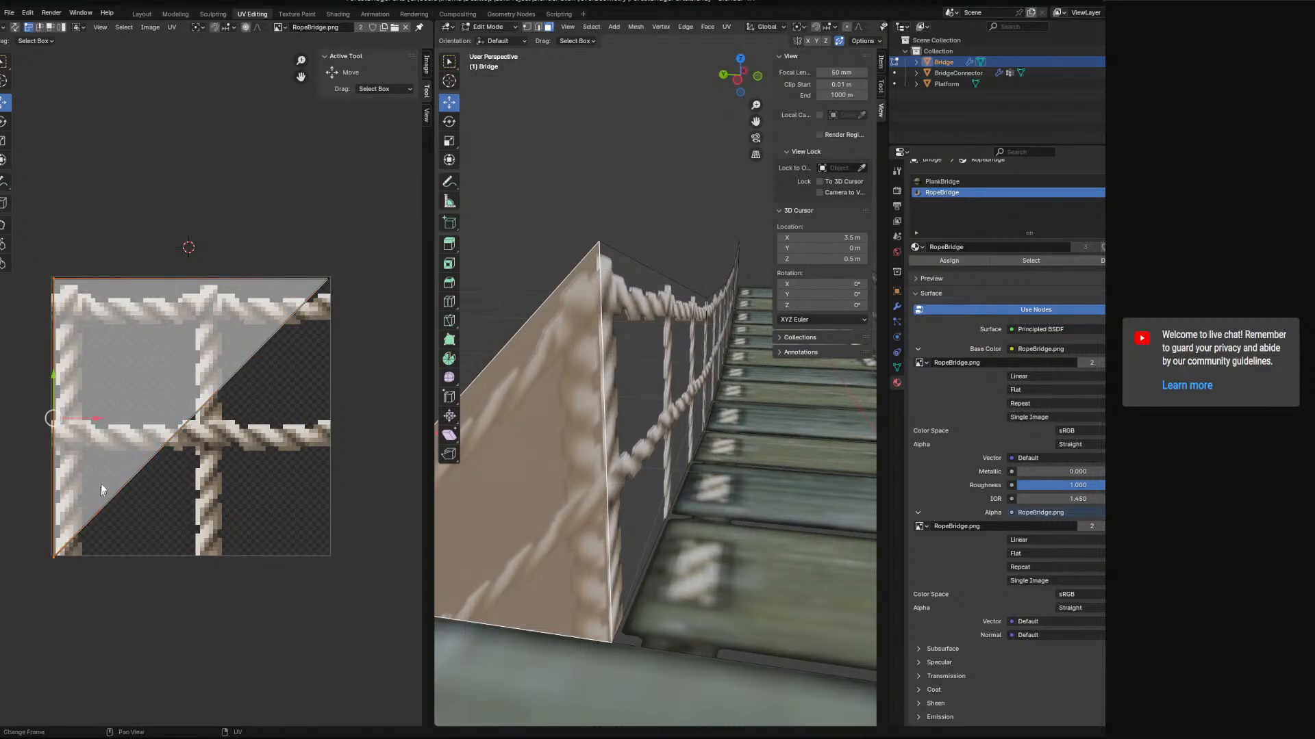
drag(94, 418, 106, 418)
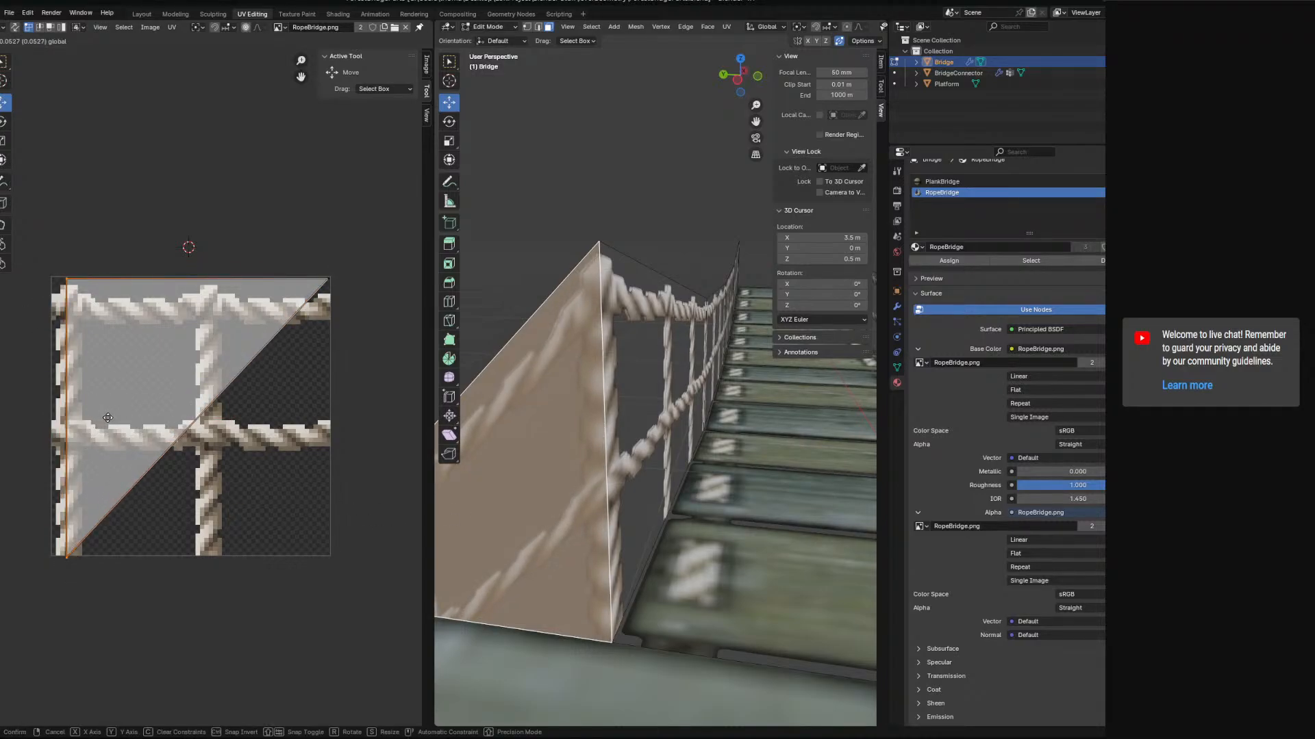
drag(108, 422, 108, 423)
middle_drag(606, 319, 558, 310)
shift+middle_drag(558, 309, 635, 318)
scroll(630, 311, up, 1)
key(alt+a)
scroll(635, 320, up, 5)
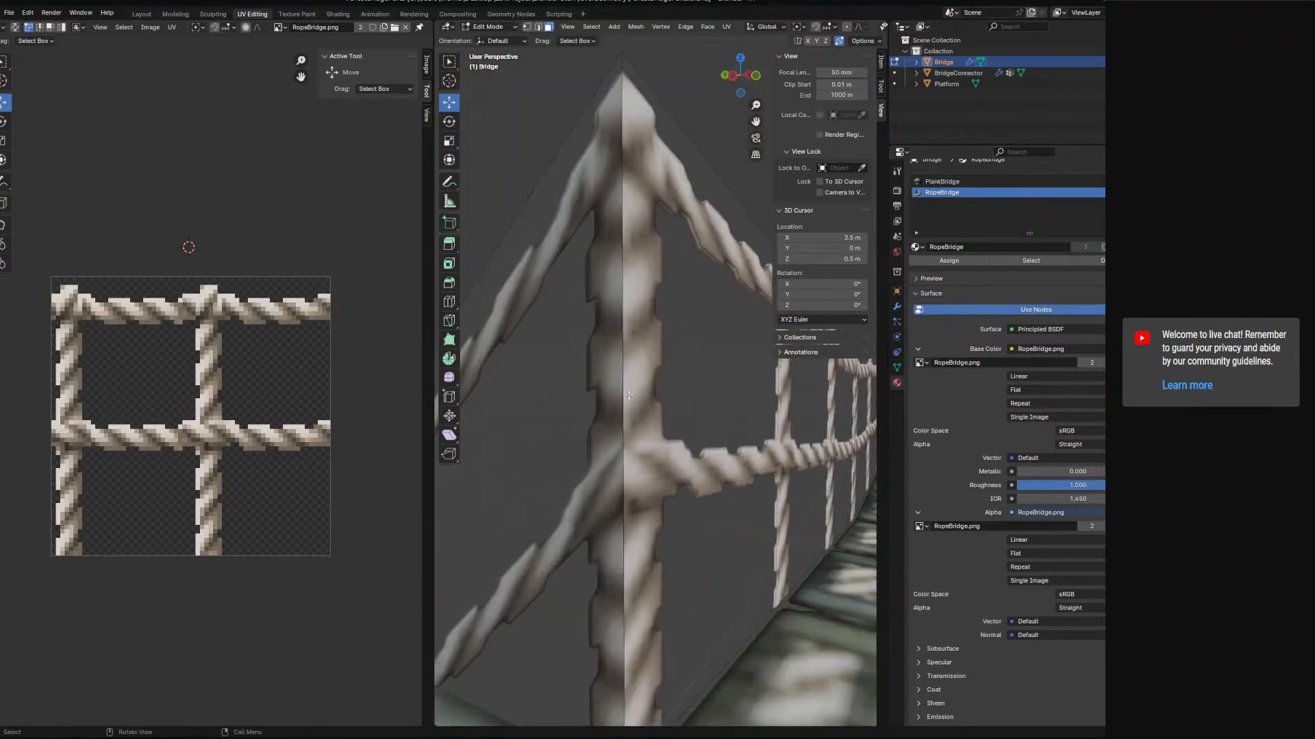
- Arrange the opposite rope triangle's UV corners over the texture's upper-left half, with its vertical edge along the left rope
middle_drag(644, 383, 707, 449)
click(597, 445)
shift+middle_drag(614, 439, 722, 439)
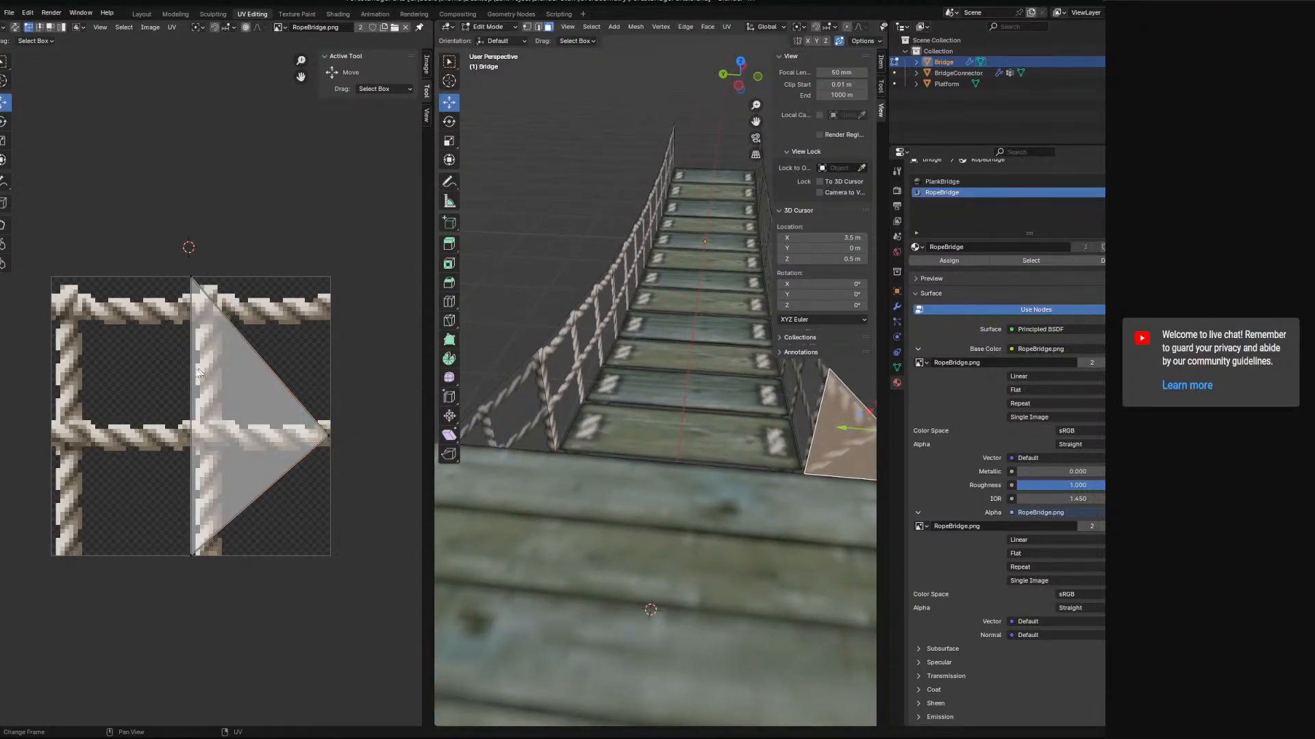
drag(190, 277, 329, 279)
click(192, 554)
drag(192, 554, 60, 279)
click(329, 432)
drag(329, 432, 70, 561)
click(63, 283)
drag(70, 284, 78, 284)
- Examine how the opposite triangle's rope texture meets the railing and the platform, checking its UV corners
middle_drag(804, 490, 708, 498)
scroll(616, 506, up, 4)
shift+middle_drag(709, 499, 715, 433)
scroll(745, 431, up, 5)
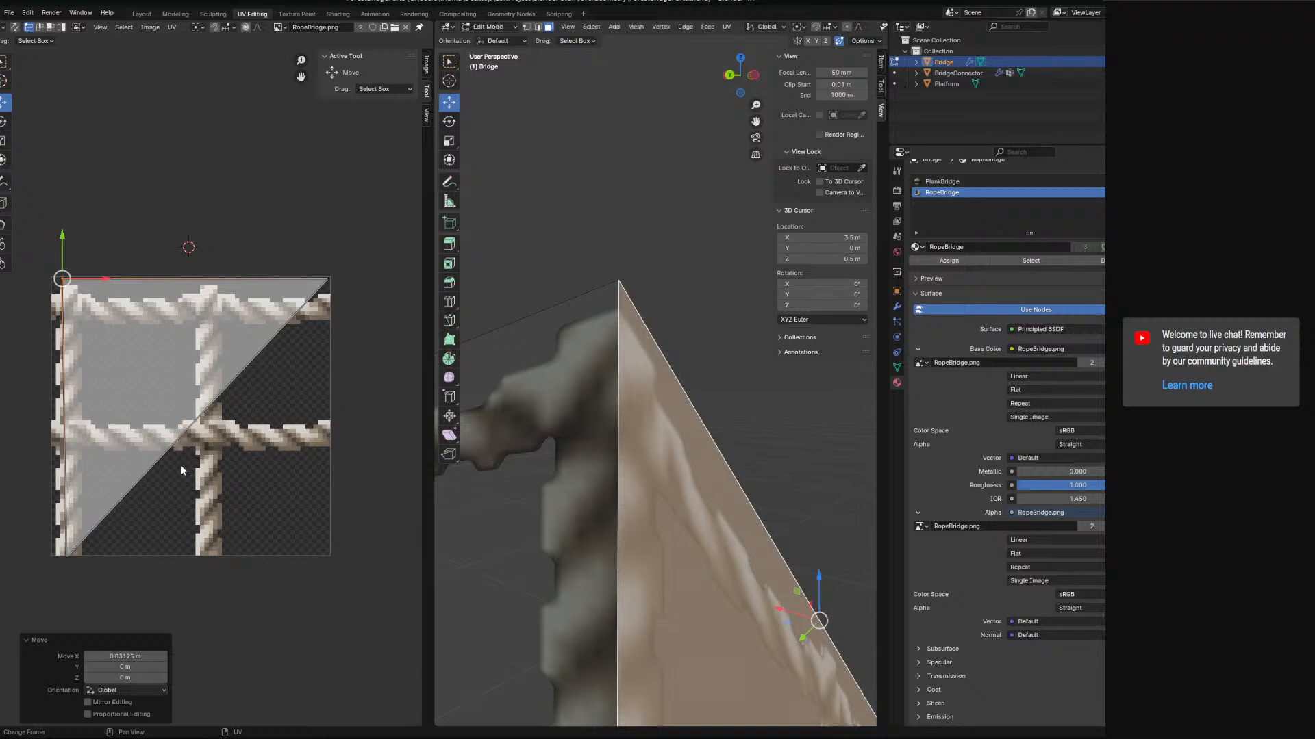
scroll(675, 510, down, 6)
middle_drag(674, 510, 509, 506)
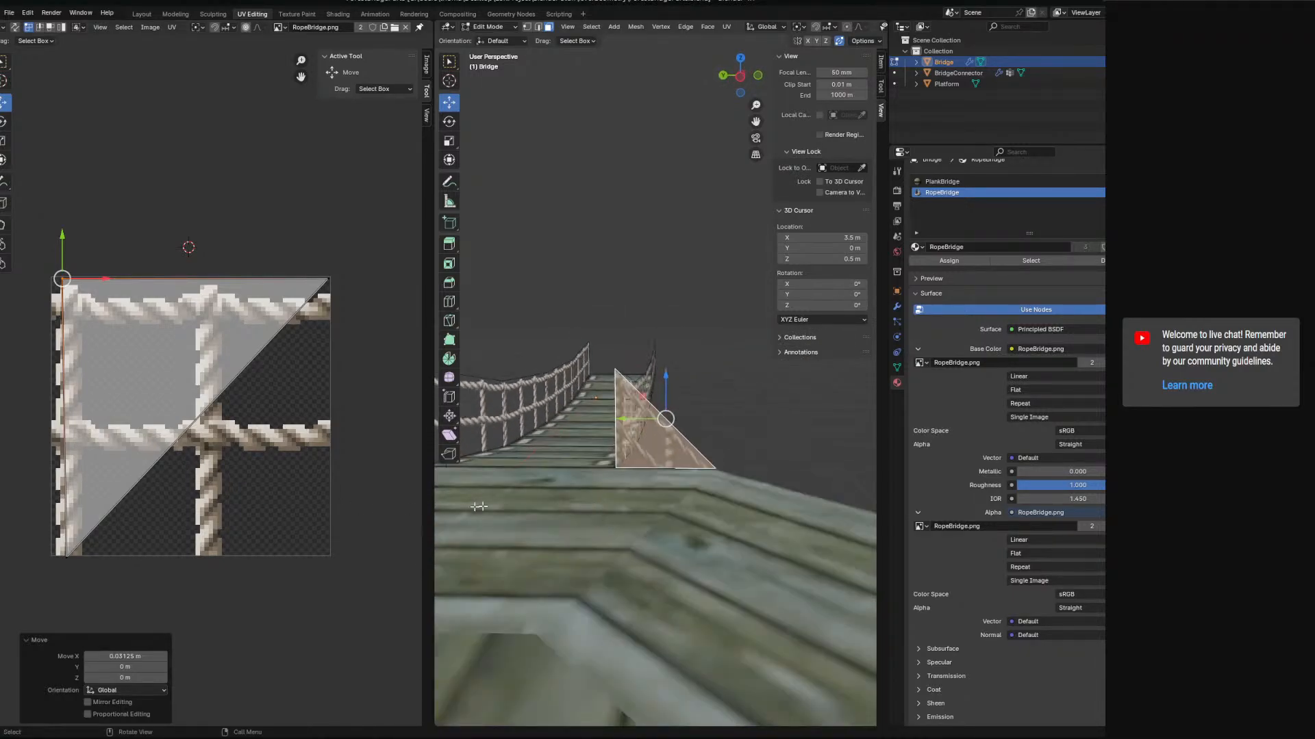
click(330, 285)
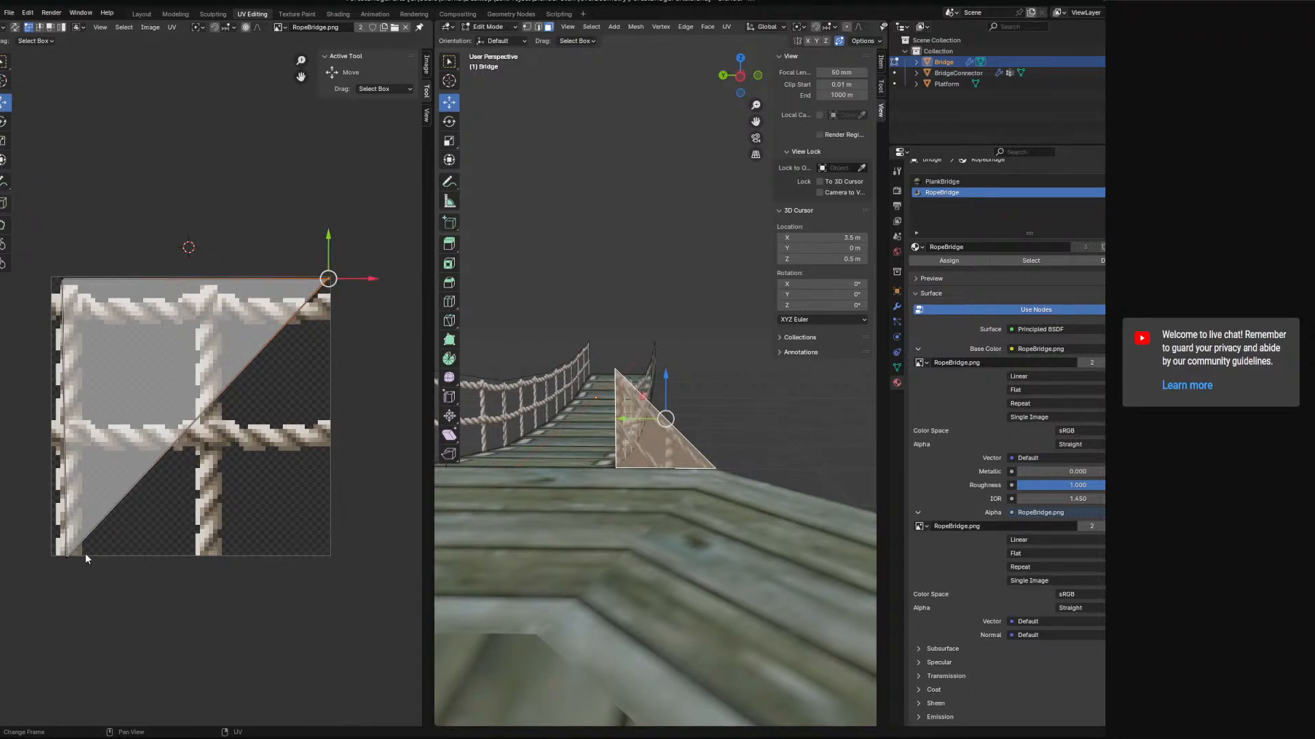
middle_drag(444, 540, 670, 506)
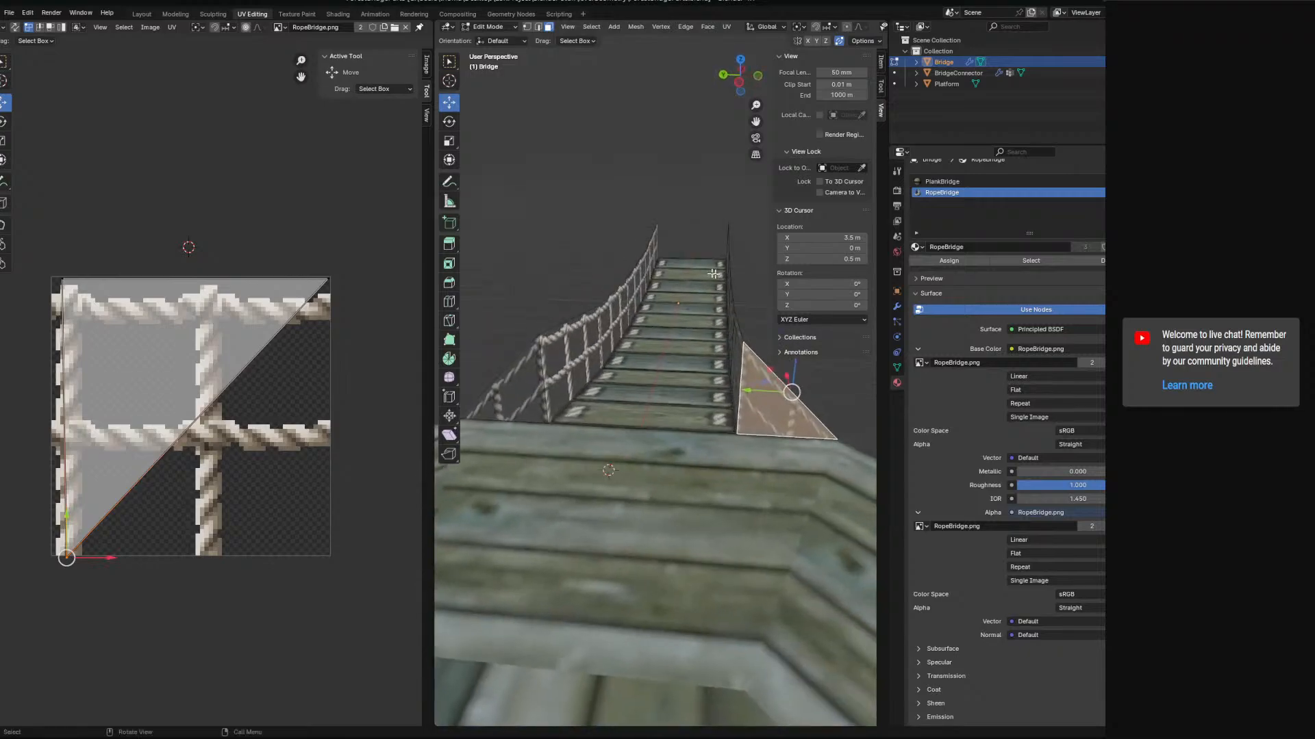
- Separate the two triangular rope faces where the bridge meets the octagonal platform into their own object
click(560, 262)
middle_drag(560, 262, 671, 383)
scroll(671, 384, up, 2)
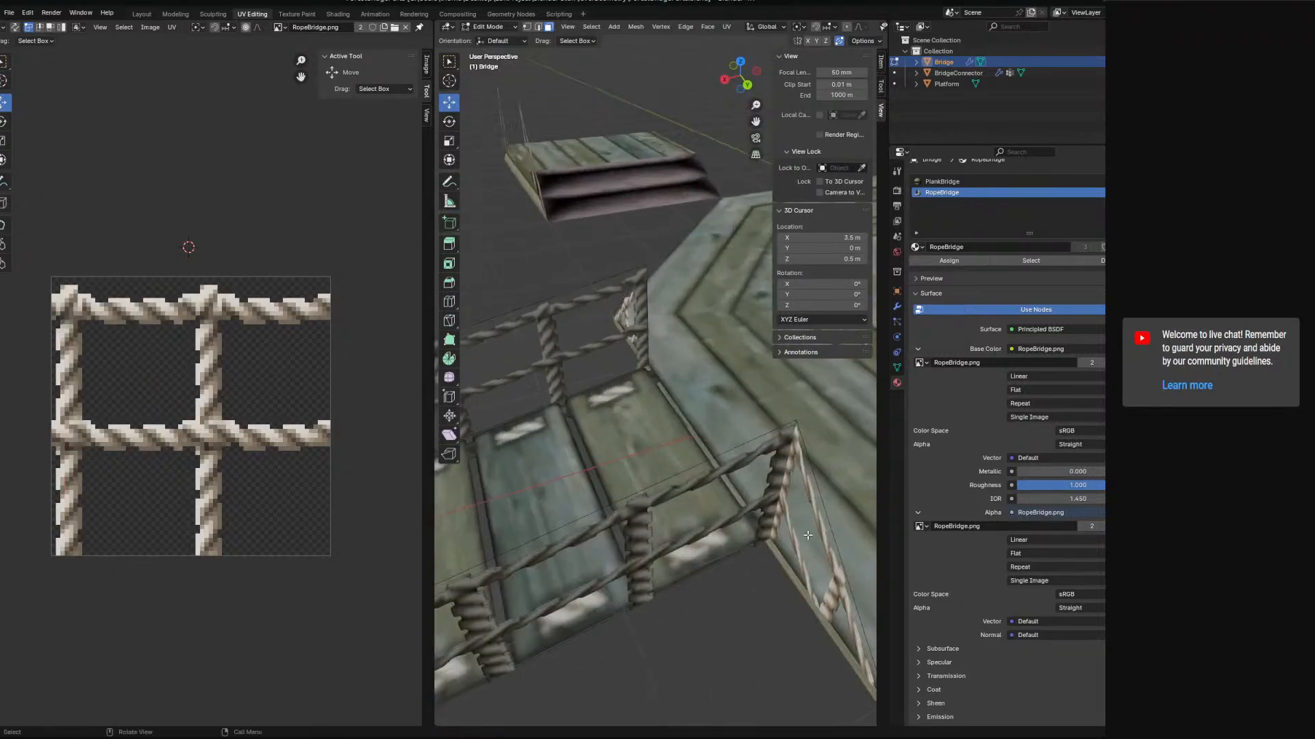
click(805, 536)
middle_drag(473, 346, 607, 356)
shift+click(494, 423)
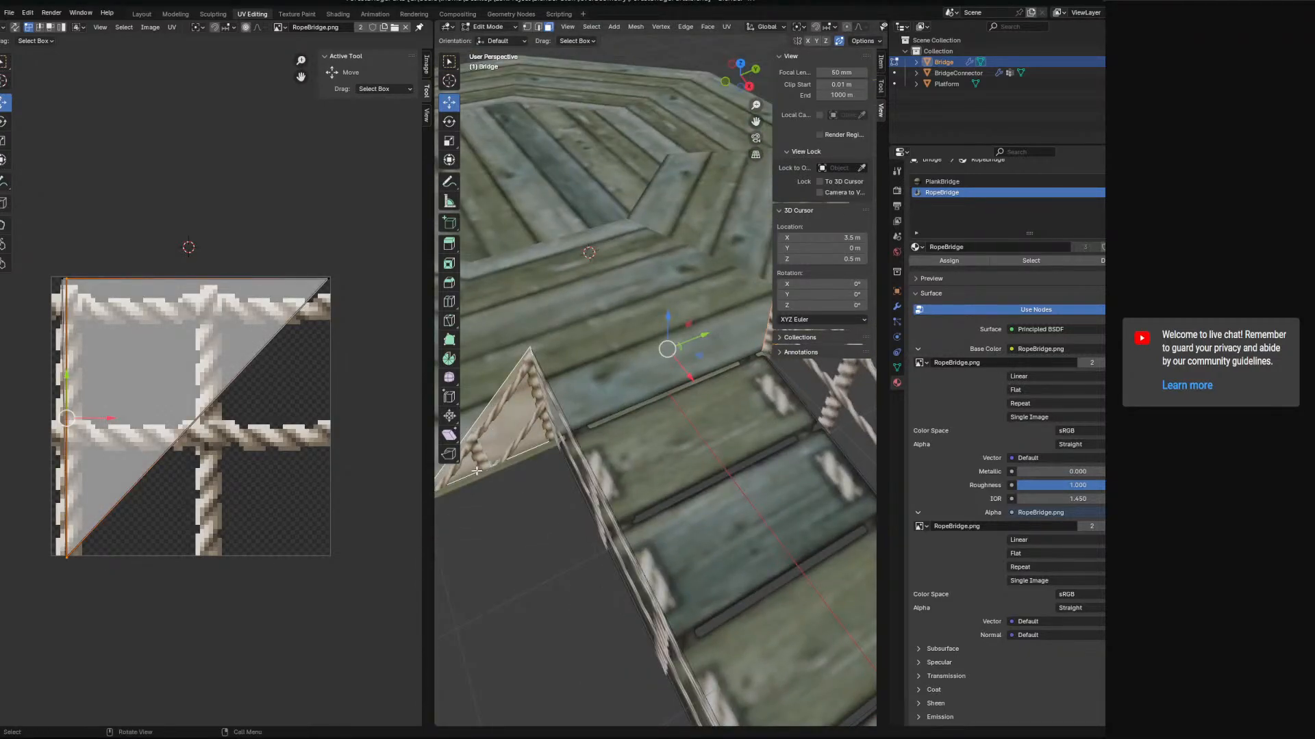
middle_drag(611, 480, 466, 465)
right_click(588, 410)
mouse_move(557, 582)
click(664, 579)
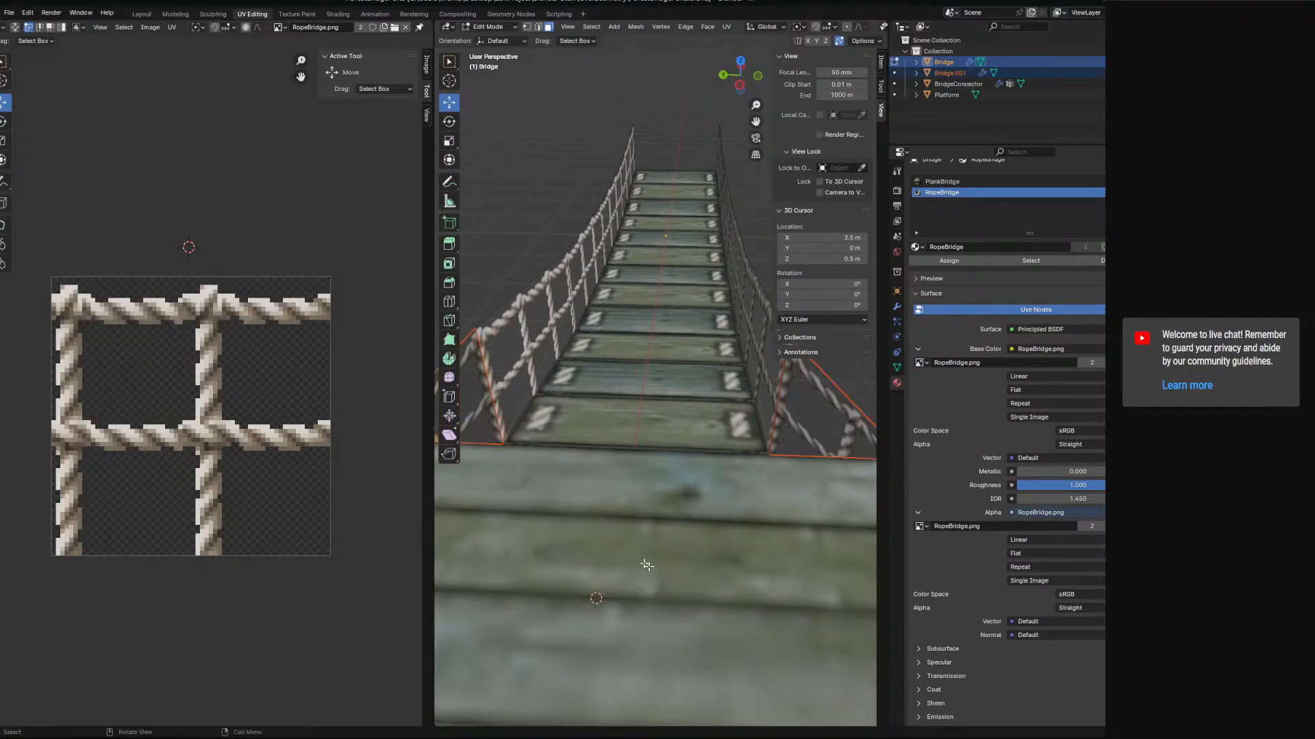
- Rename the separated rope object as BridgeConnector2
double_click(951, 71)
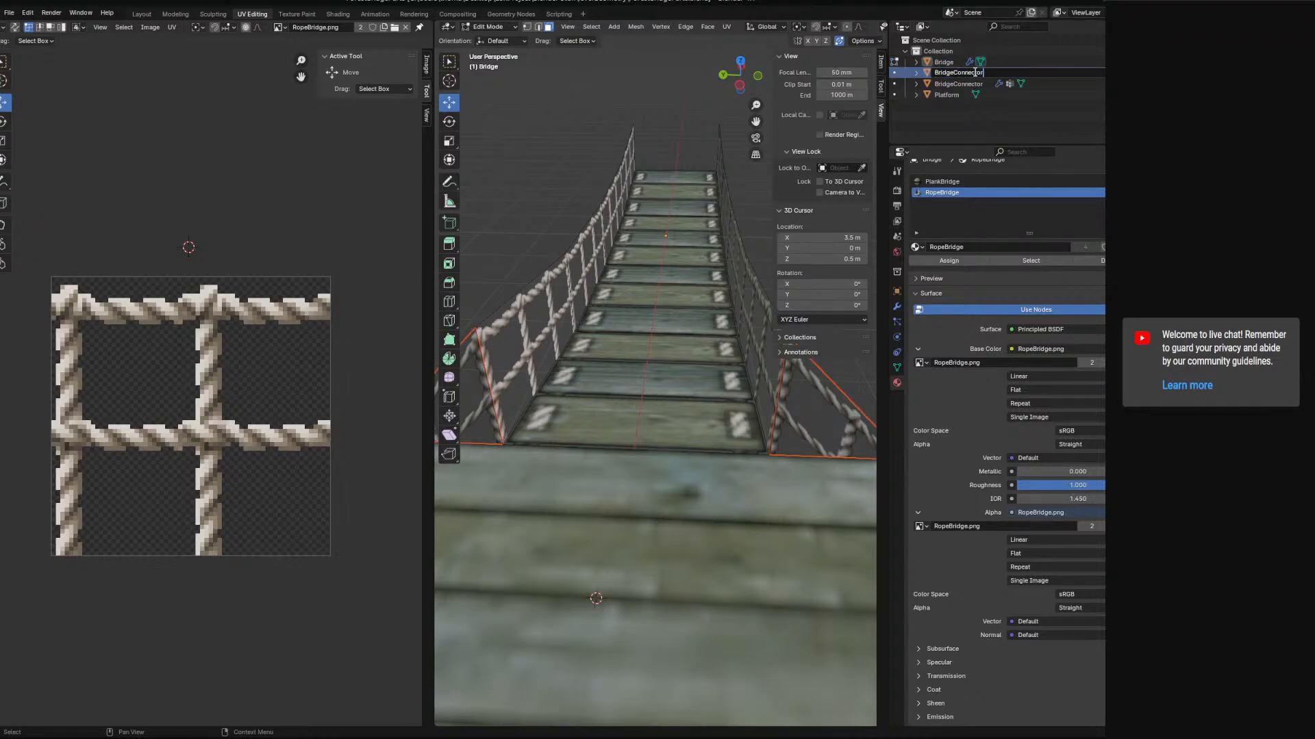
text(BridgeConnector)
key(Return)
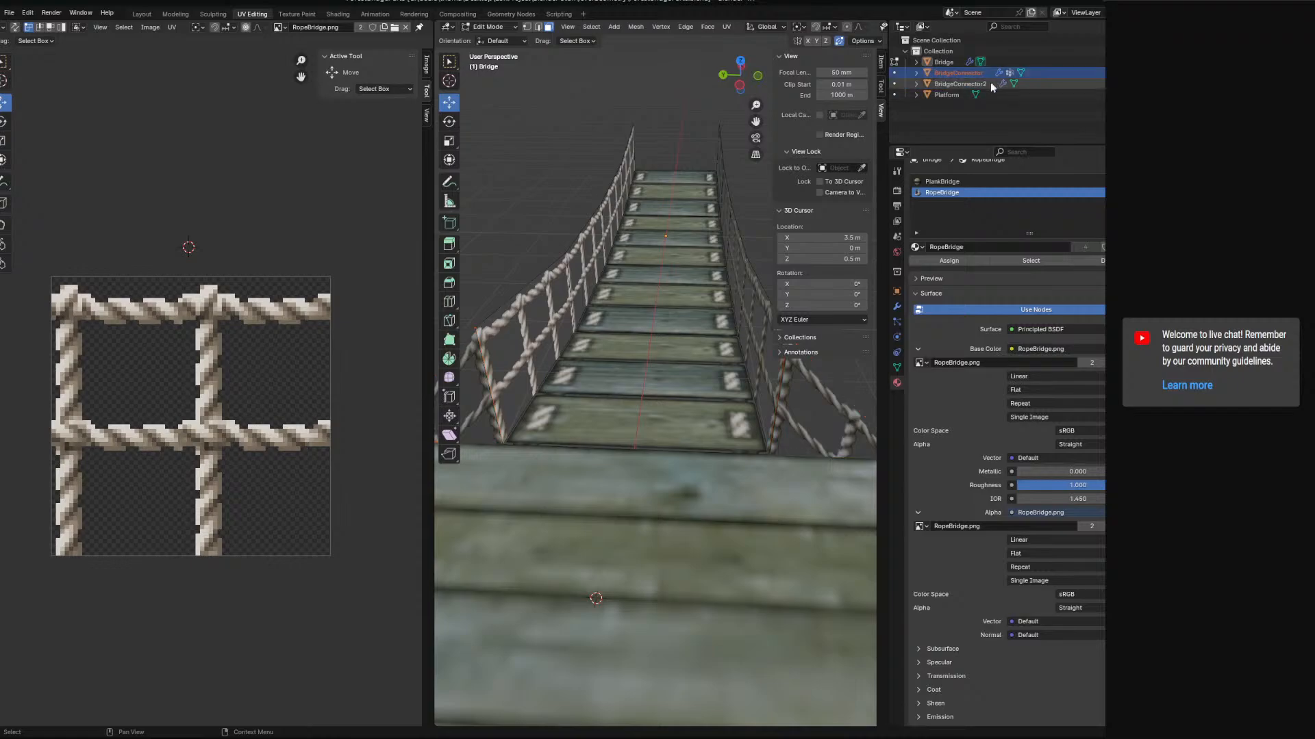
- Rename the original connector as BridgePlatformConnector and the separated rope object as BridgePlatformConnector2
click(983, 73)
scroll(703, 342, down, 5)
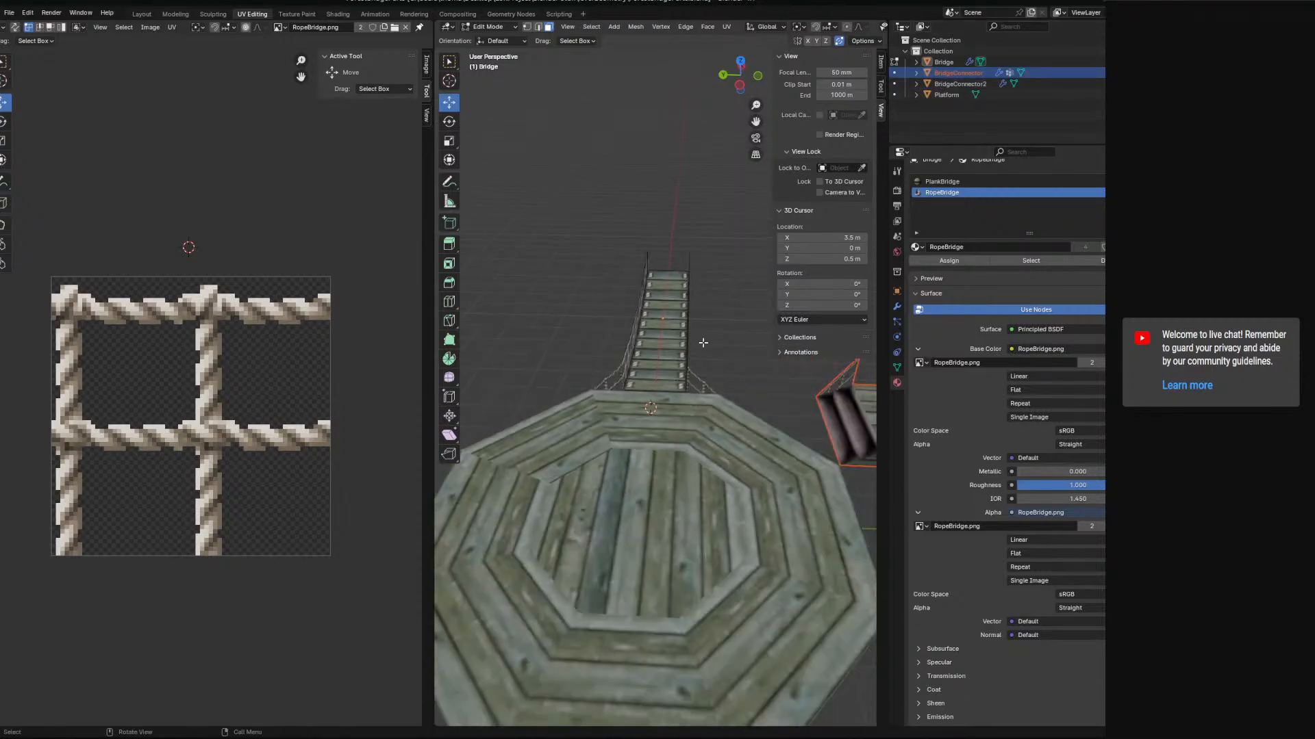
click(972, 83)
scroll(658, 411, up, 5)
middle_drag(626, 448, 695, 432)
scroll(675, 373, up, 3)
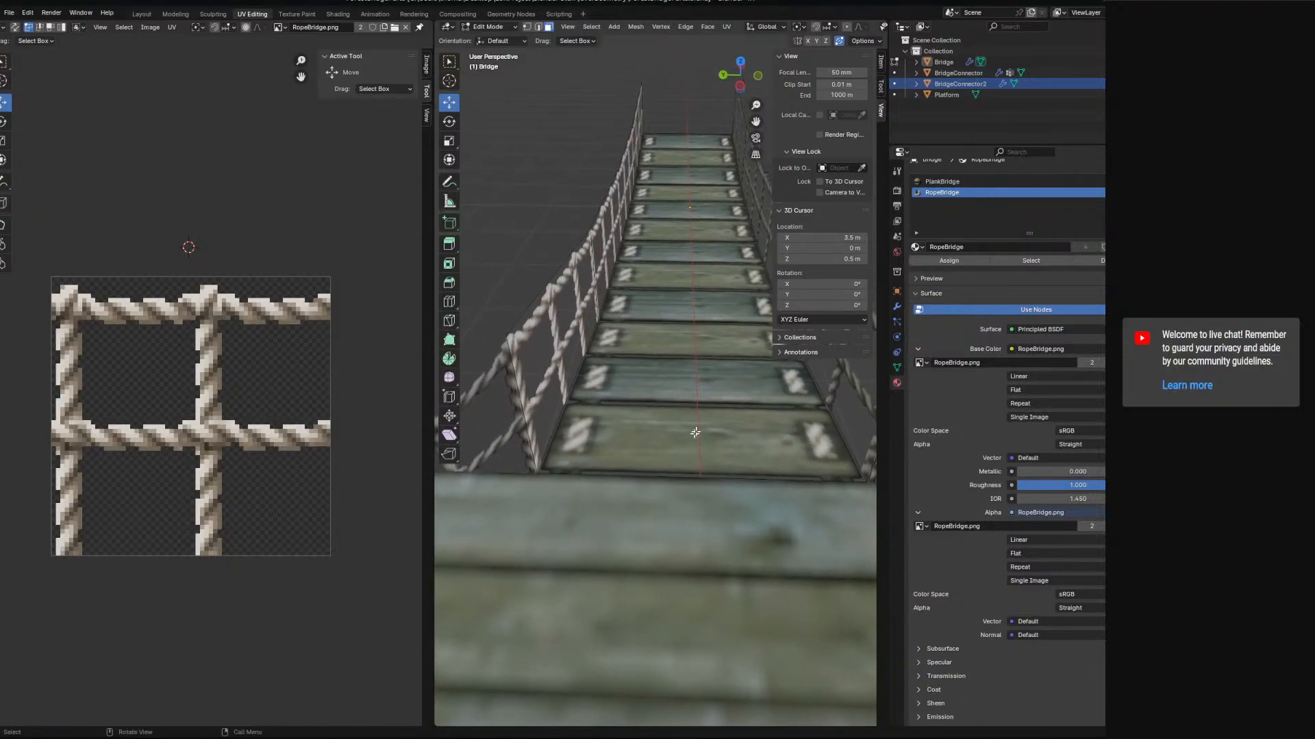
double_click(979, 73)
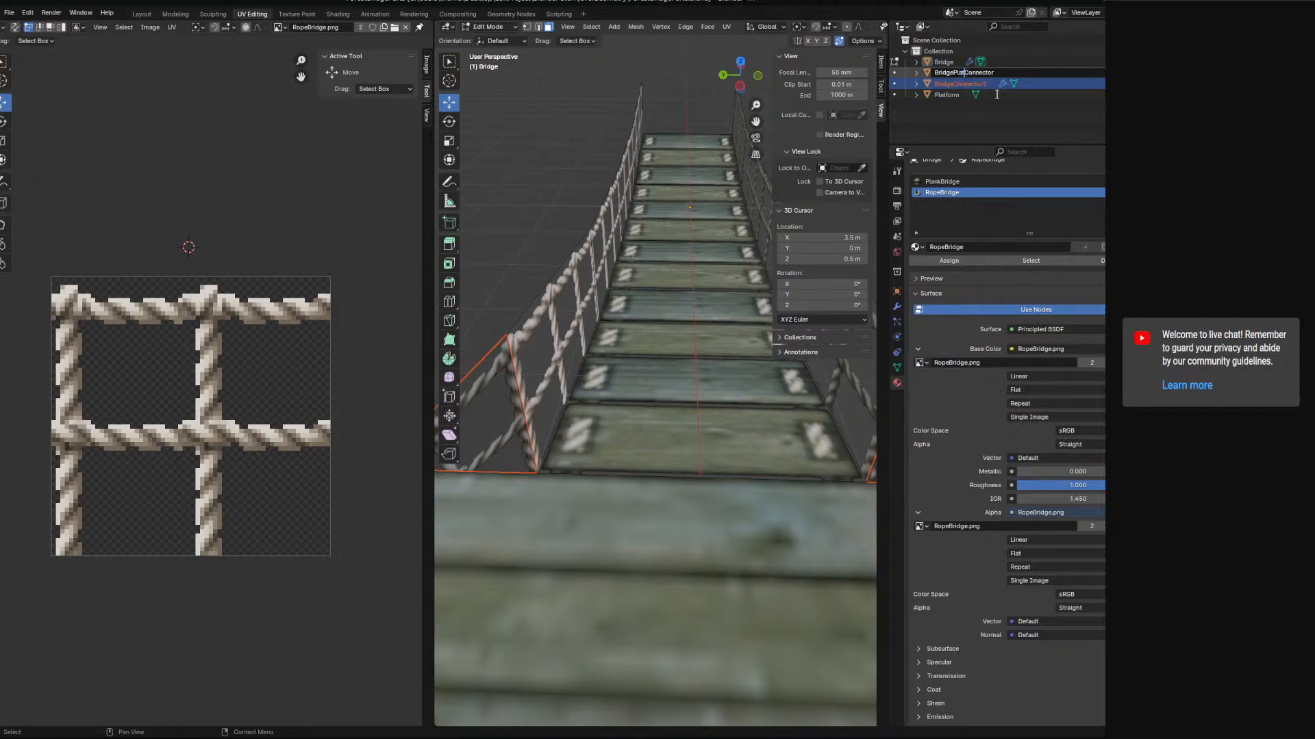
key(Return)
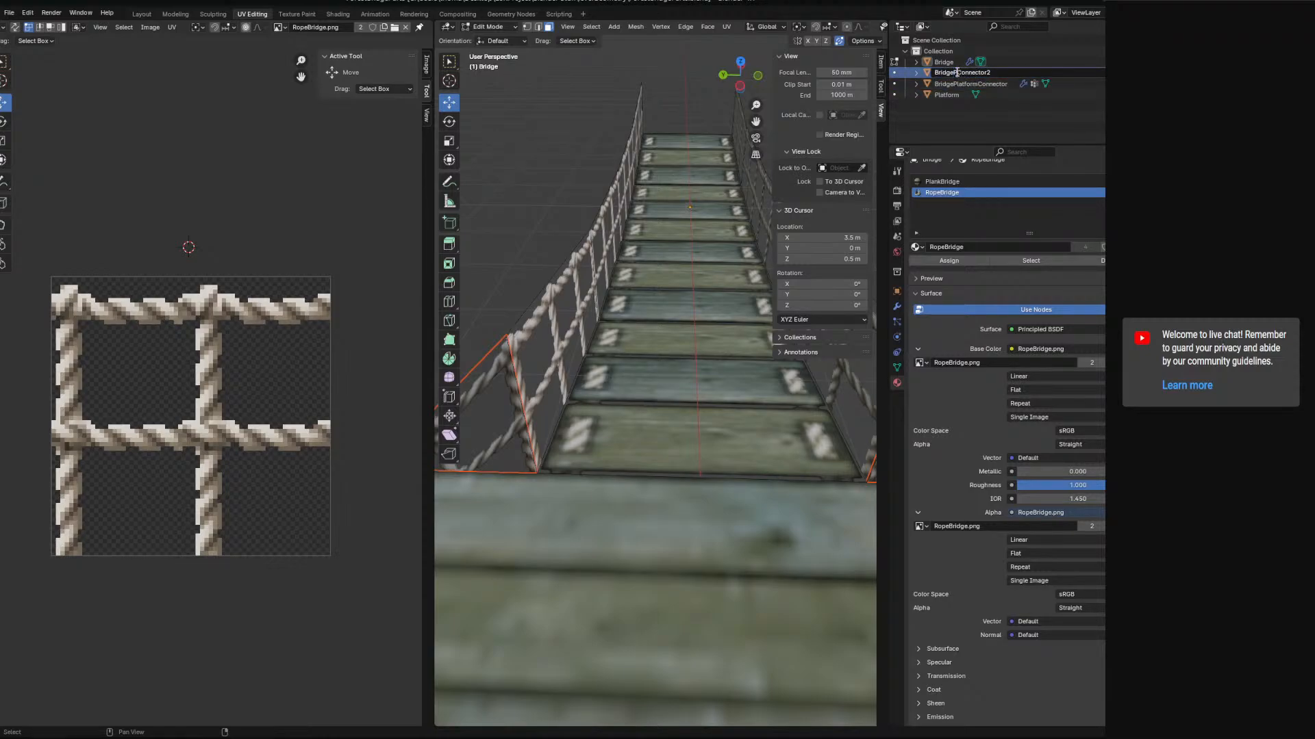
key(Return)
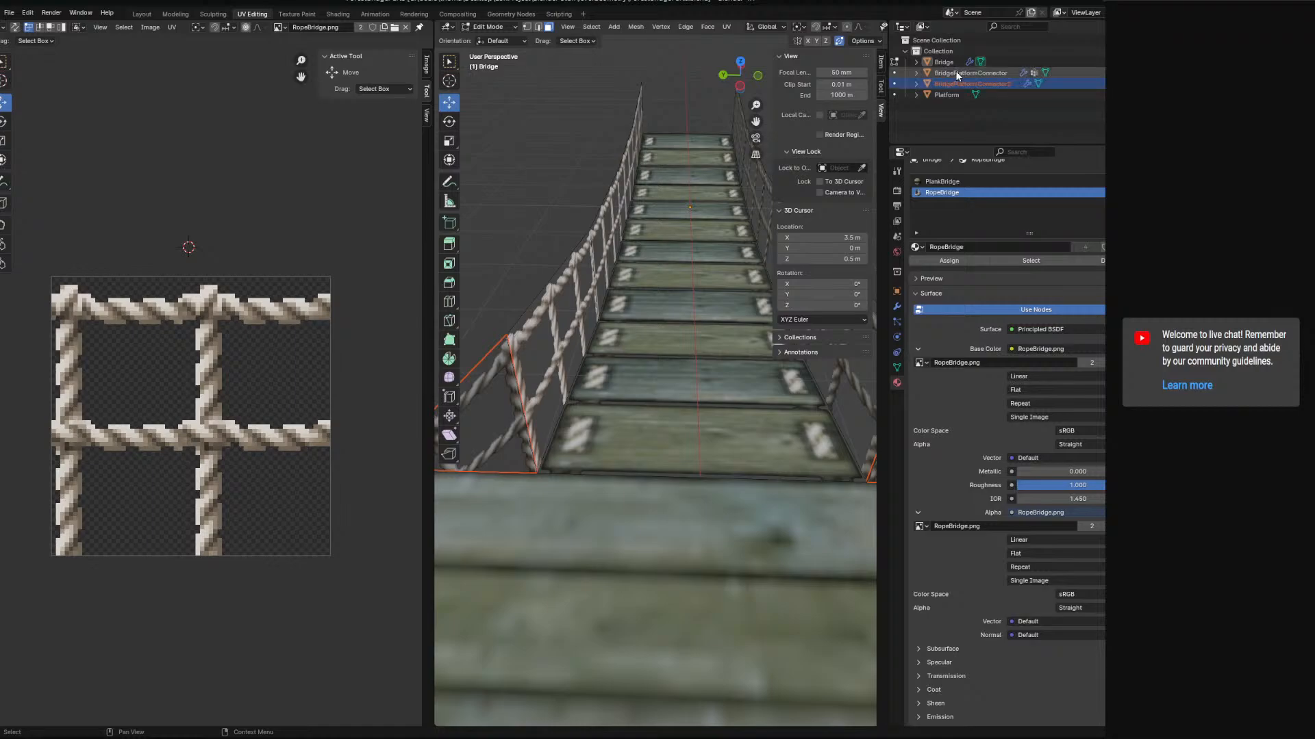
- Deselect the bridge geometry and switch from Edit Mode to Object Mode
middle_drag(651, 348, 717, 388)
click(671, 368)
scroll(609, 380, down, 3)
click(574, 342)
click(553, 381)
key(alt+a)
click(487, 27)
click(493, 41)
middle_drag(657, 342, 728, 370)
click(577, 36)
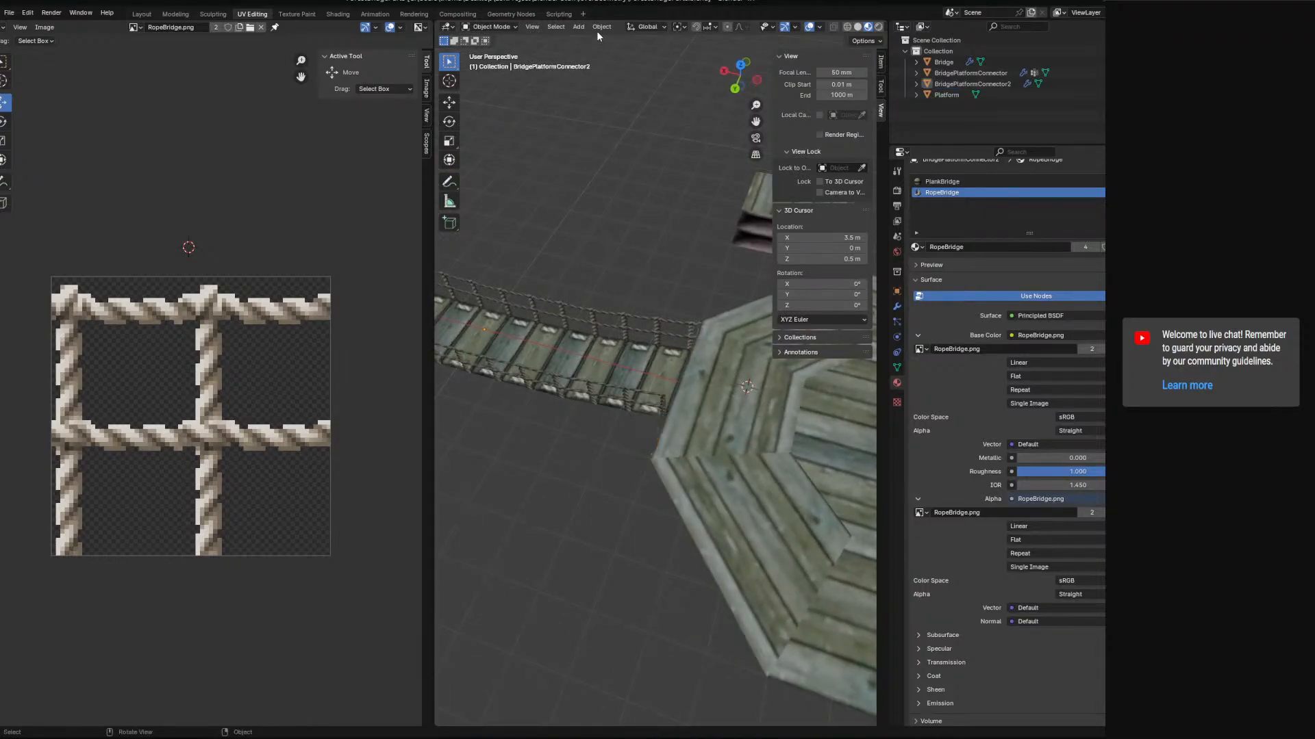
- Select BridgePlatformConnector2 and set its origin to its geometry
click(655, 417)
middle_drag(657, 420, 637, 424)
click(639, 424)
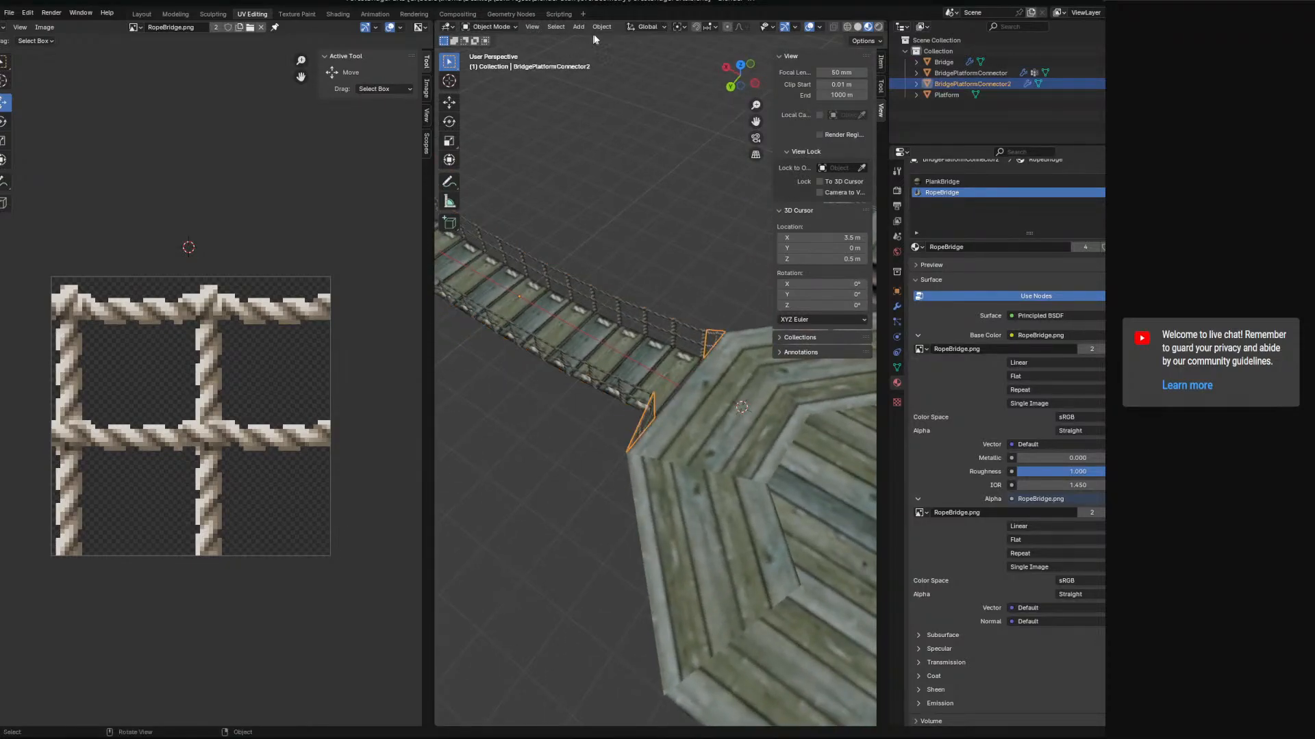
click(601, 26)
mouse_move(737, 50)
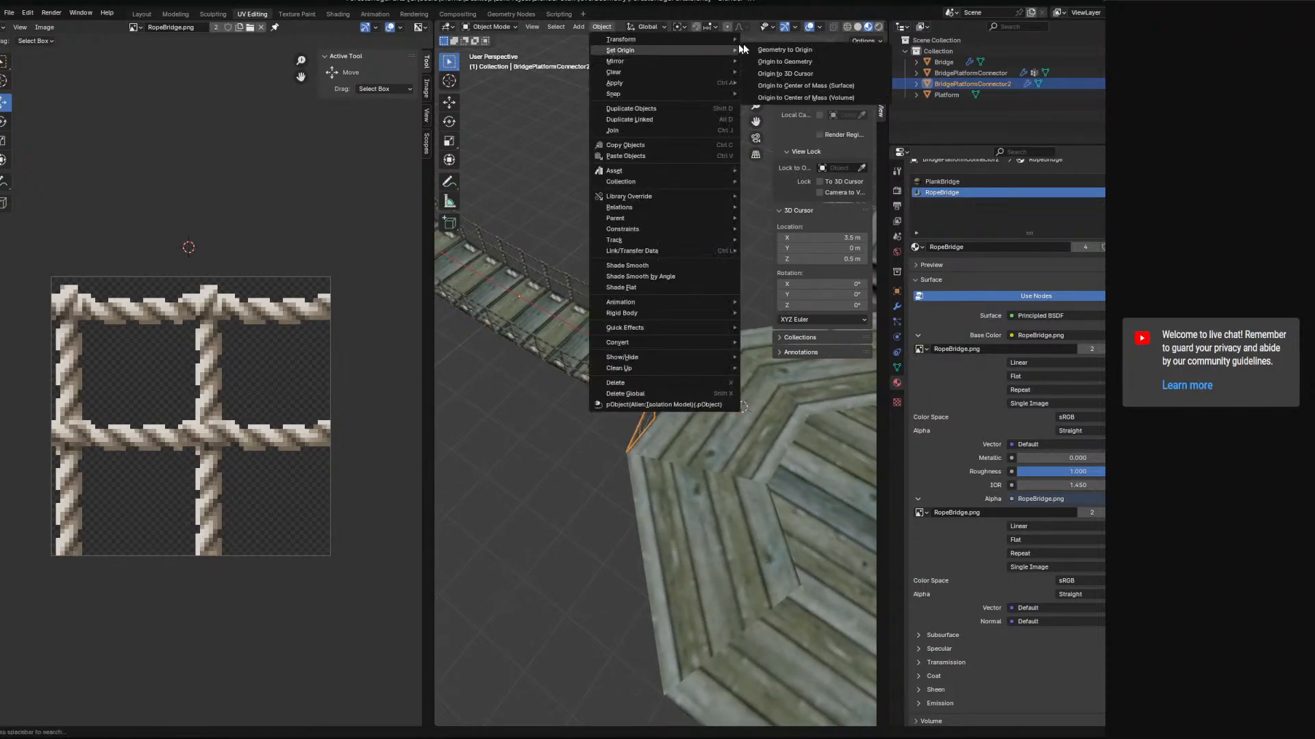
click(786, 63)
- Examine BridgePlatformConnector2's location, rotation and dimensions beside the platform, keeping its X location unchanged
middle_drag(754, 165, 882, 72)
click(880, 63)
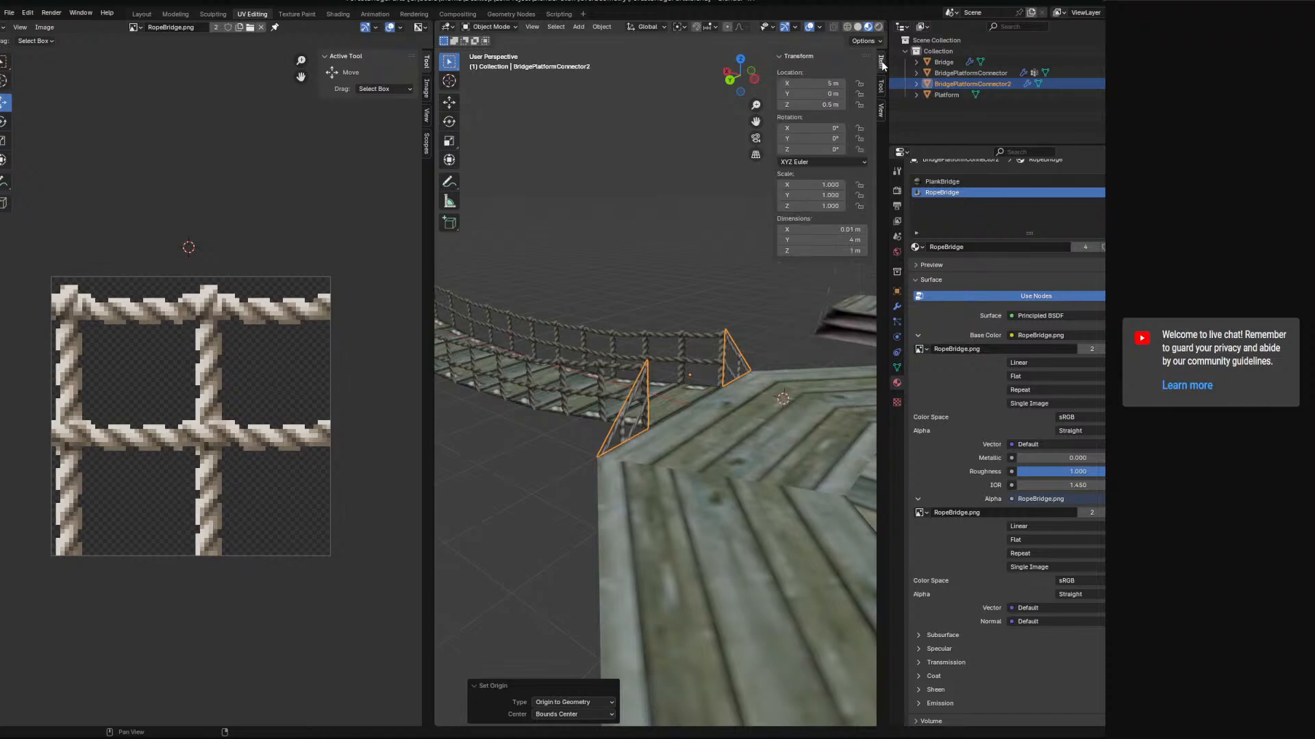
middle_drag(776, 223, 685, 260)
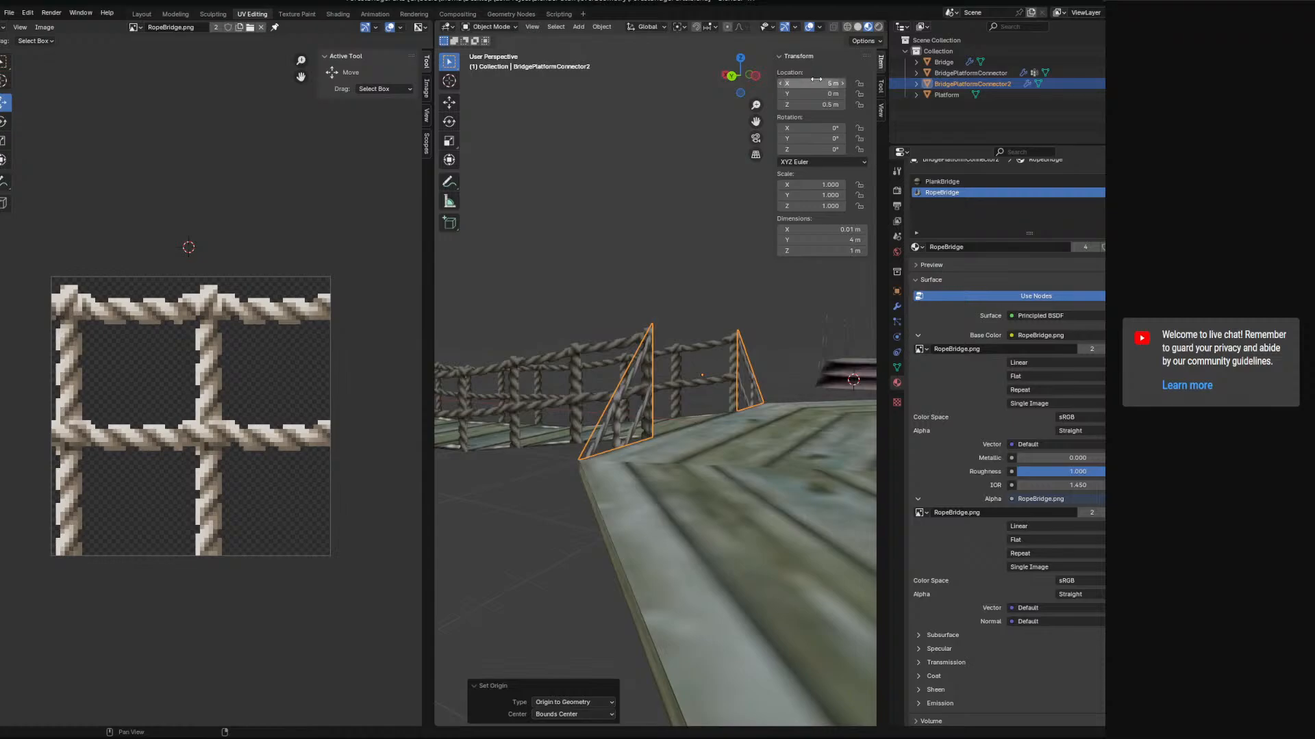
drag(811, 84, 829, 84)
key(ctrl+z)
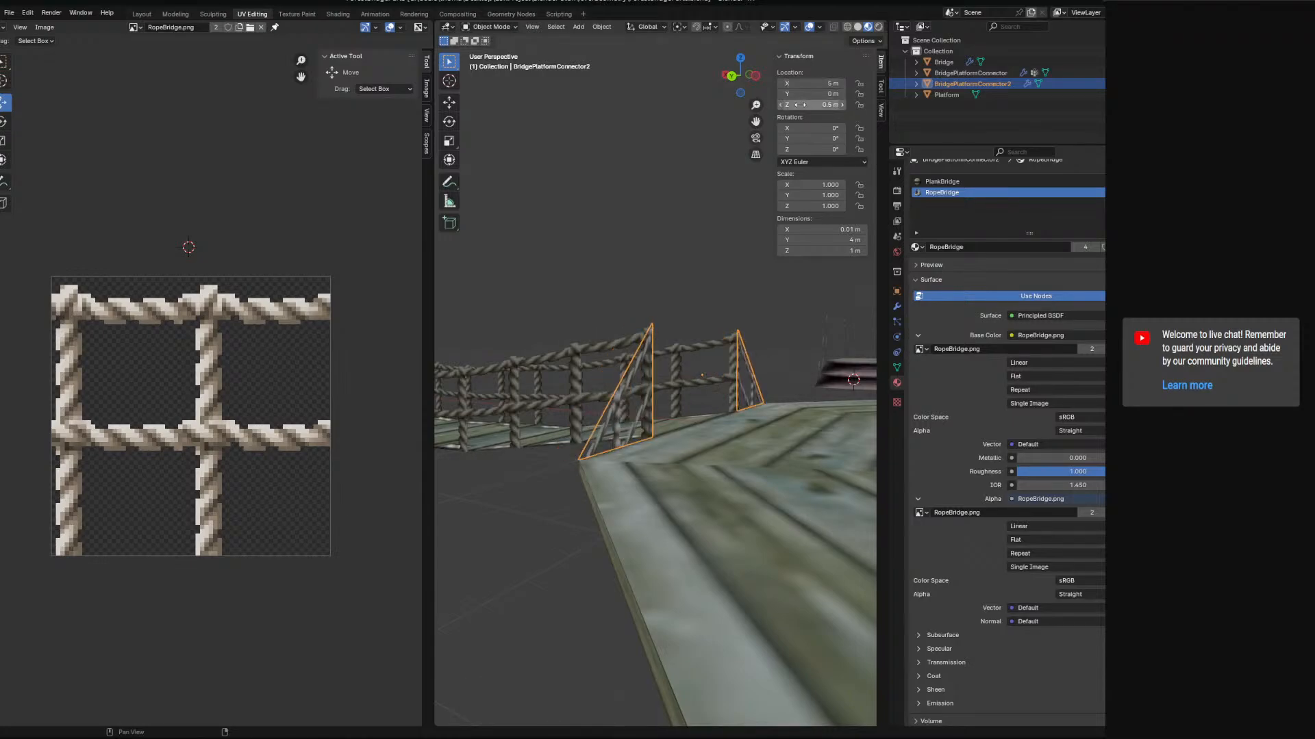
middle_drag(674, 217, 674, 253)
middle_drag(719, 335, 471, 295)
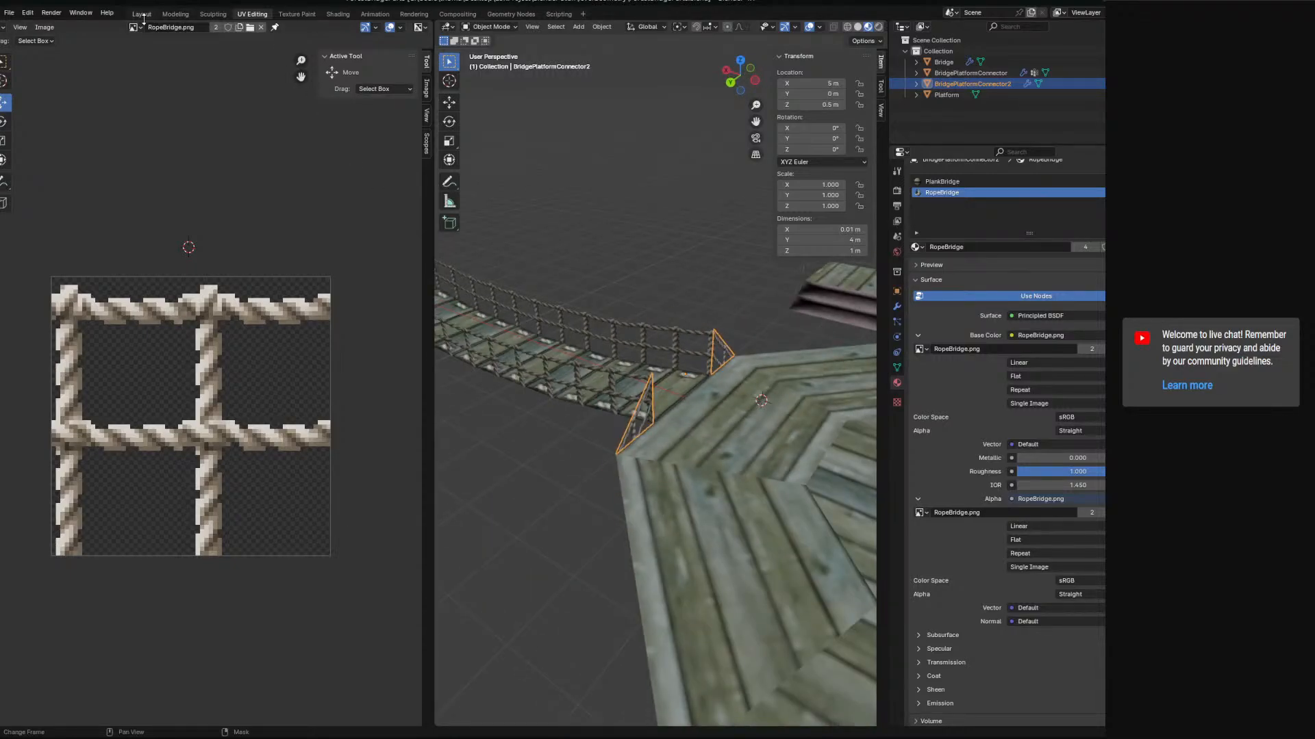
- Switch to the Layout workspace and select BridgePlatformConnector
click(141, 14)
middle_drag(196, 94, 641, 433)
scroll(639, 371, down, 3)
click(644, 416)
mouse_move(640, 433)
mouse_down()
mouse_move(543, 433)
mouse_move(633, 437)
mouse_up()
- Examine the rope joints between the bridge and the platform, and the whole bridge span to its free end
middle_drag(634, 437, 737, 289)
middle_drag(569, 353, 536, 348)
scroll(541, 349, up, 8)
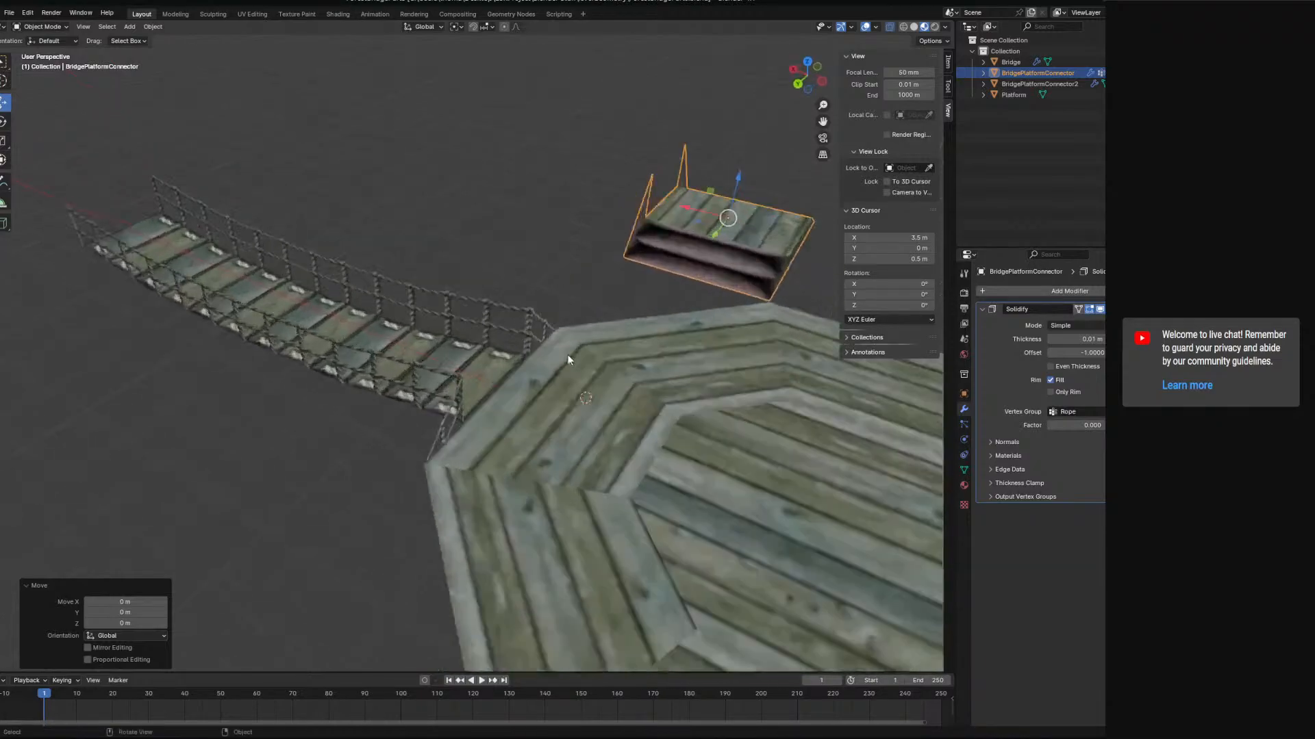
middle_drag(515, 394, 618, 392)
scroll(514, 356, down, 4)
scroll(676, 349, down, 5)
scroll(626, 374, up, 4)
scroll(611, 389, up, 2)
shift+middle_drag(683, 420, 491, 426)
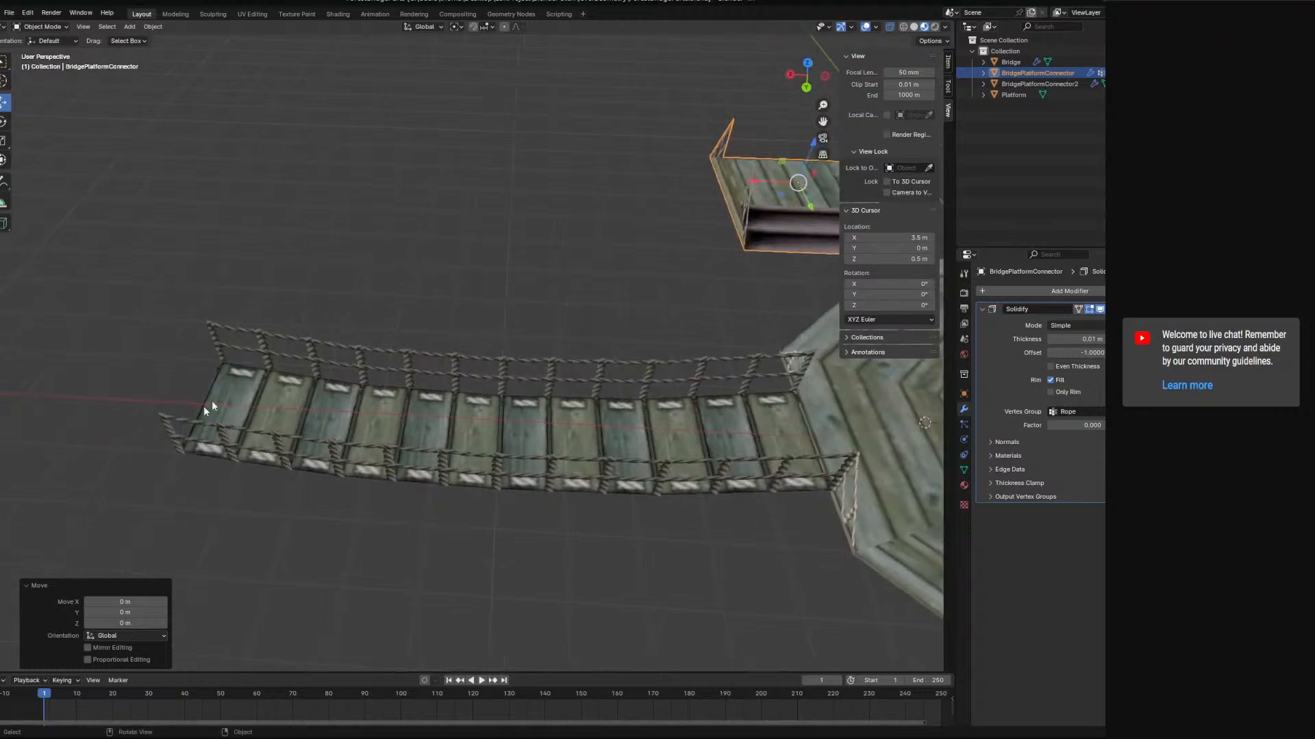
- Enter Edit Mode on the bridge and select the top rope edges on both sides of its free end
click(221, 351)
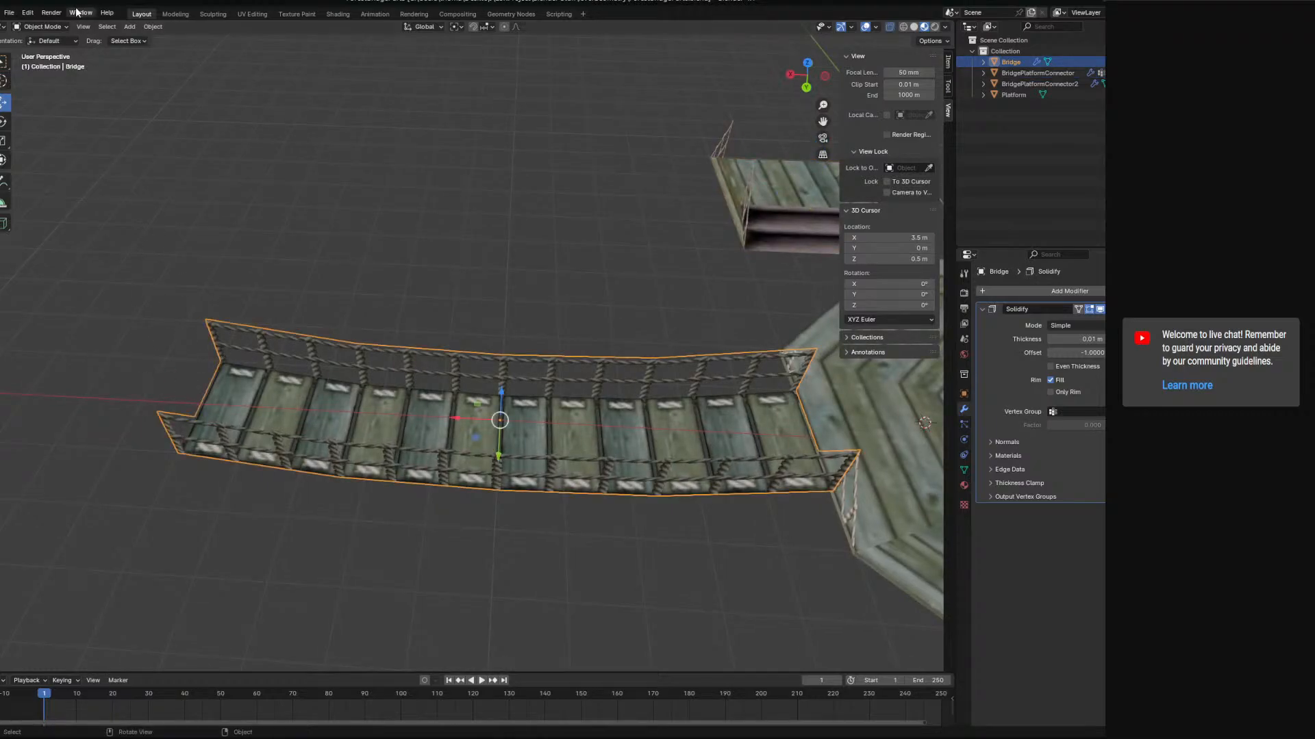
click(42, 27)
click(52, 51)
shift+middle_drag(205, 243, 382, 318)
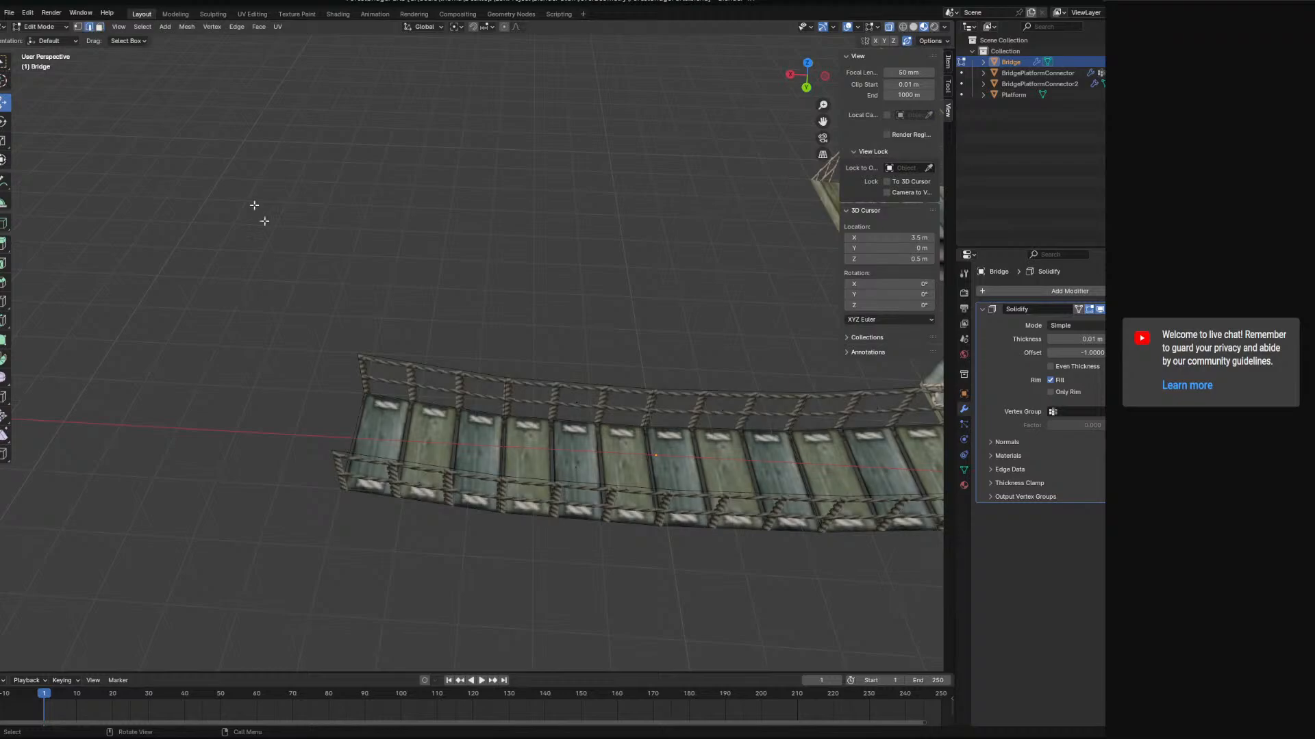
middle_drag(426, 470, 379, 371)
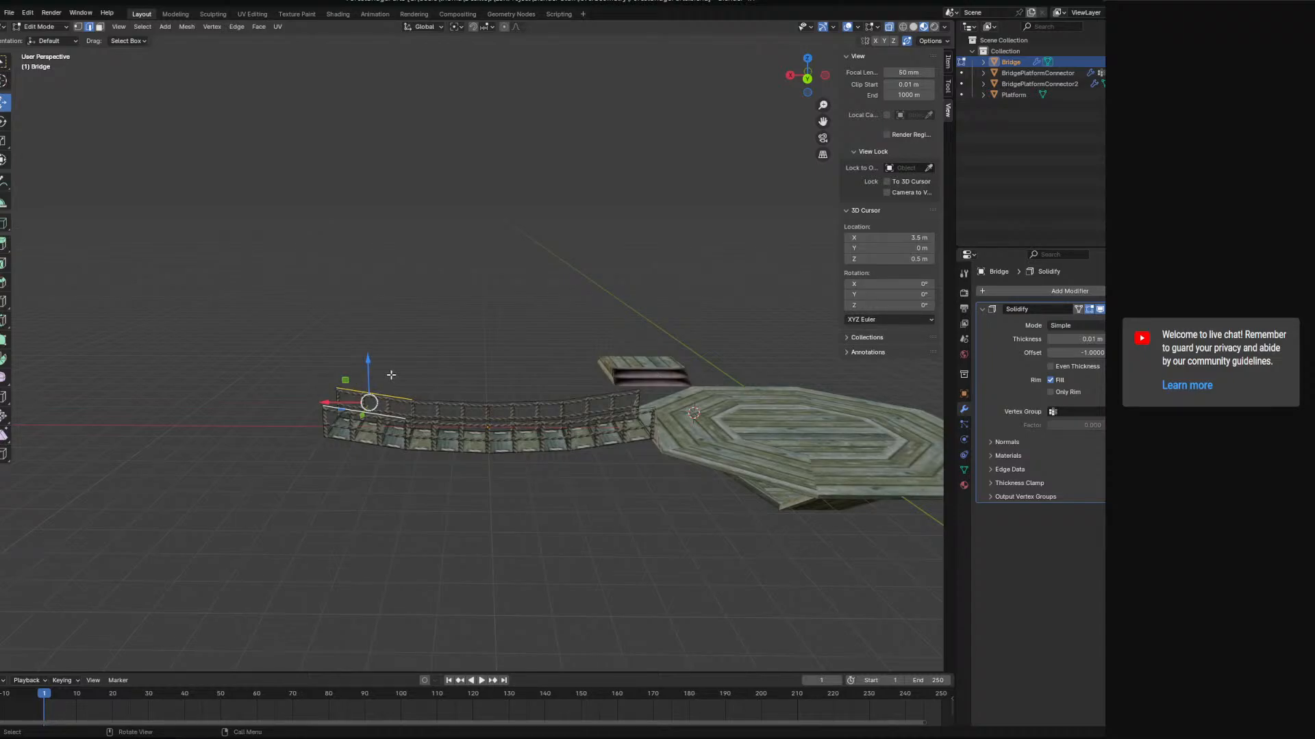
shift+middle_drag(388, 389, 498, 419)
scroll(499, 418, up, 4)
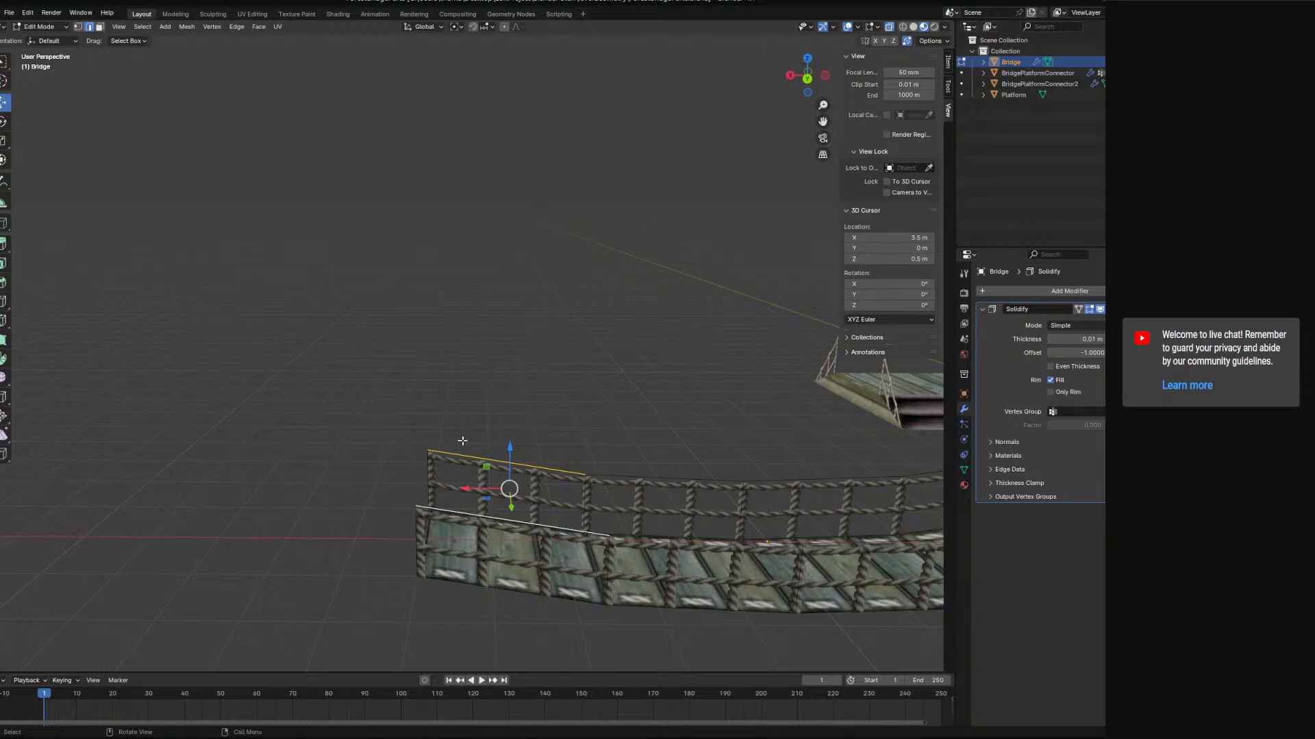
- Try duplicating the two selected top rope edges in place
key(shift+d)
right_click(476, 400)
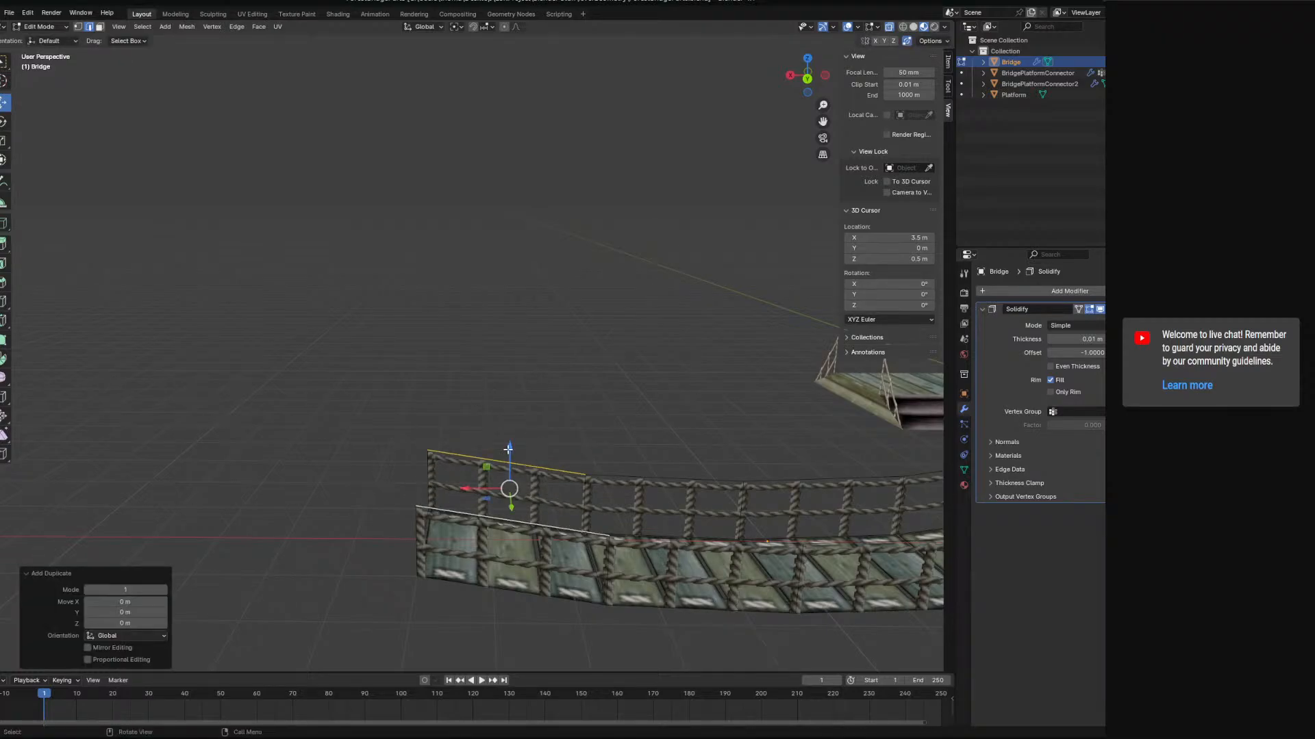
key(ctrl+z)
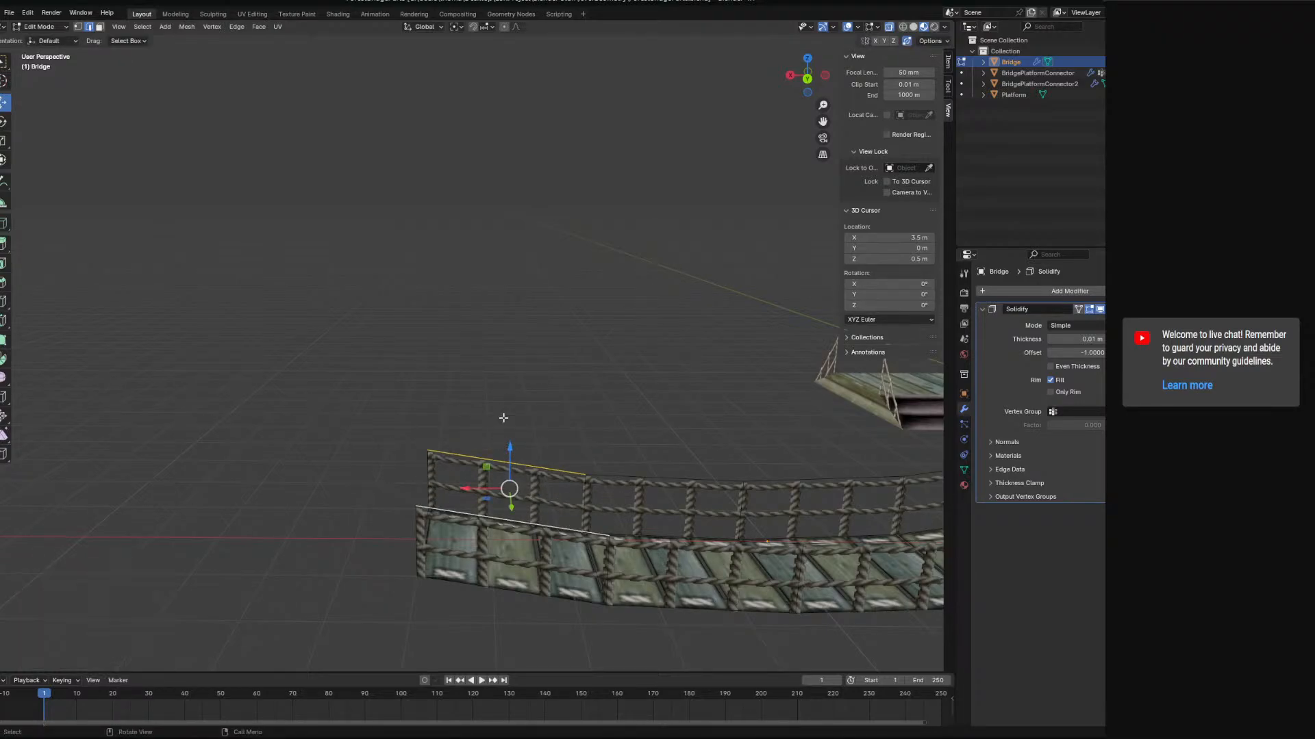
- Try extruding the two selected top rope edges 4 m straight up along Z
key(shift+d)
key(x)
key(z)
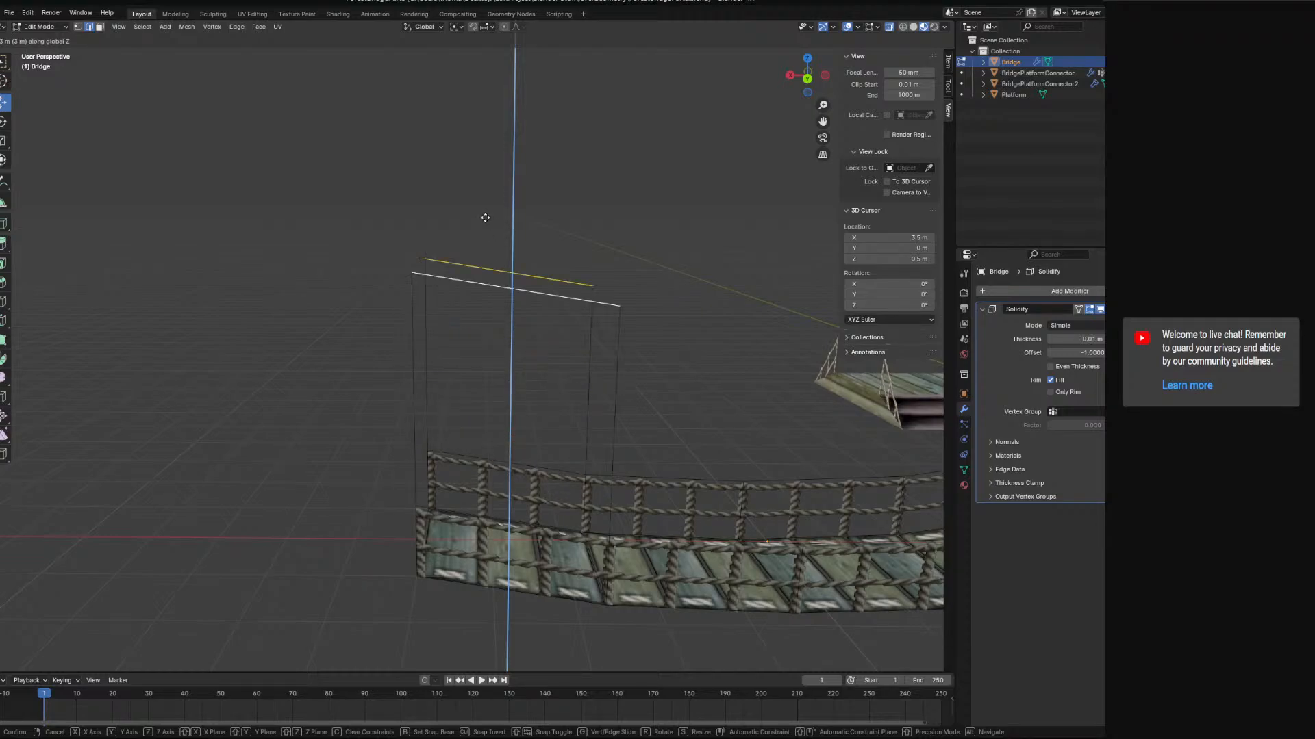
click(477, 134)
middle_drag(640, 322, 667, 327)
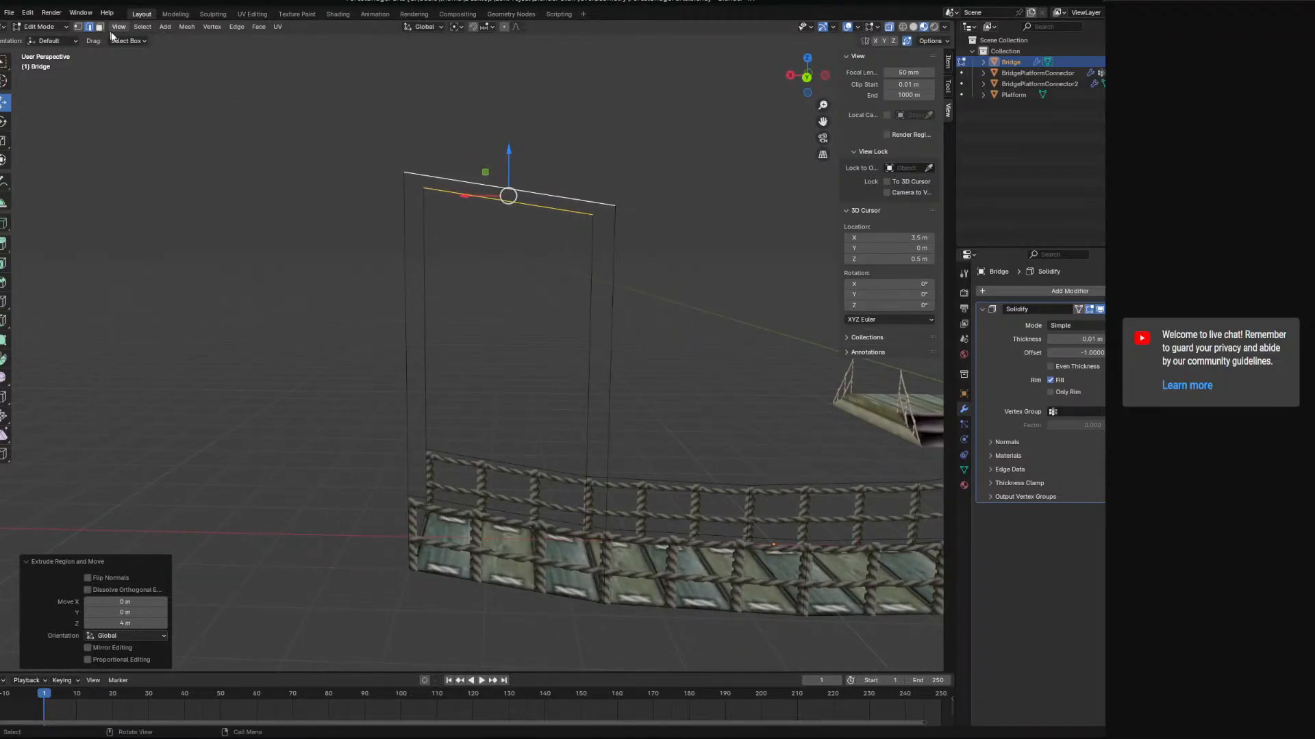
key(ctrl+z)
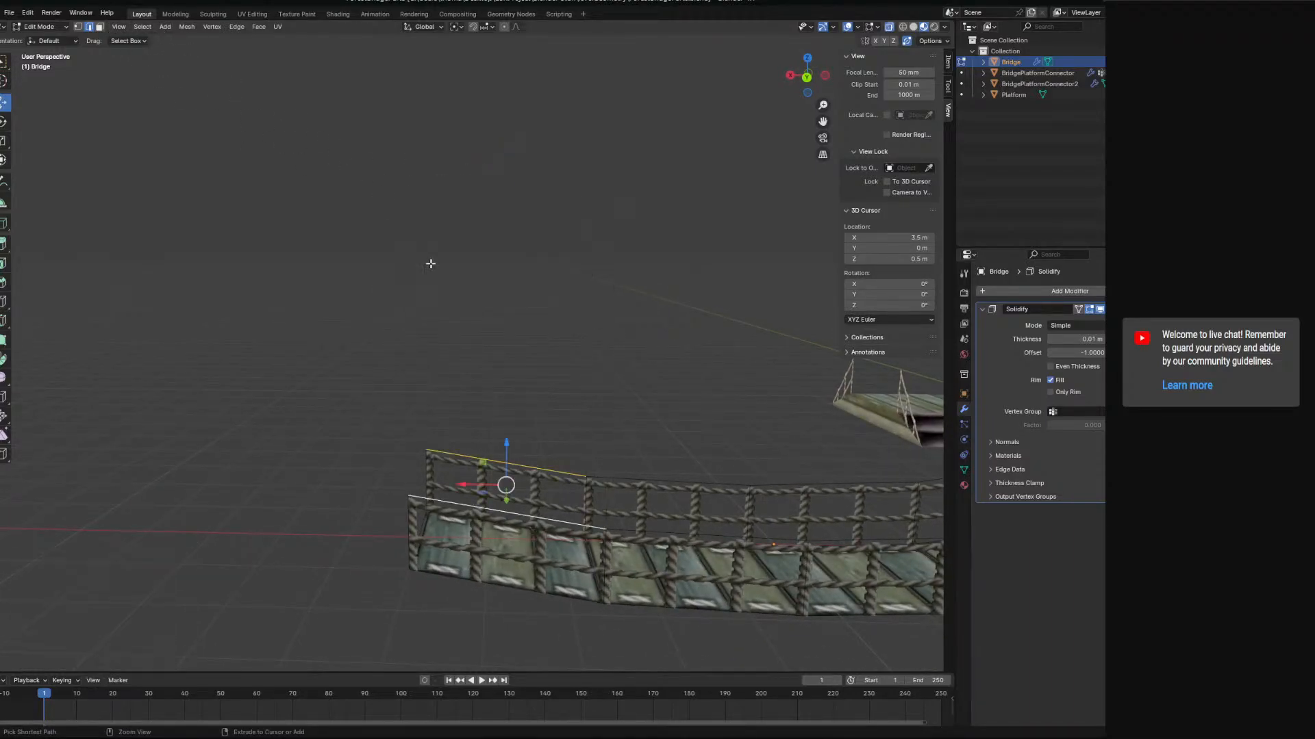
- Separate the selected top rope edges into their own object and name it BridgeSuspension
key(ctrl+e)
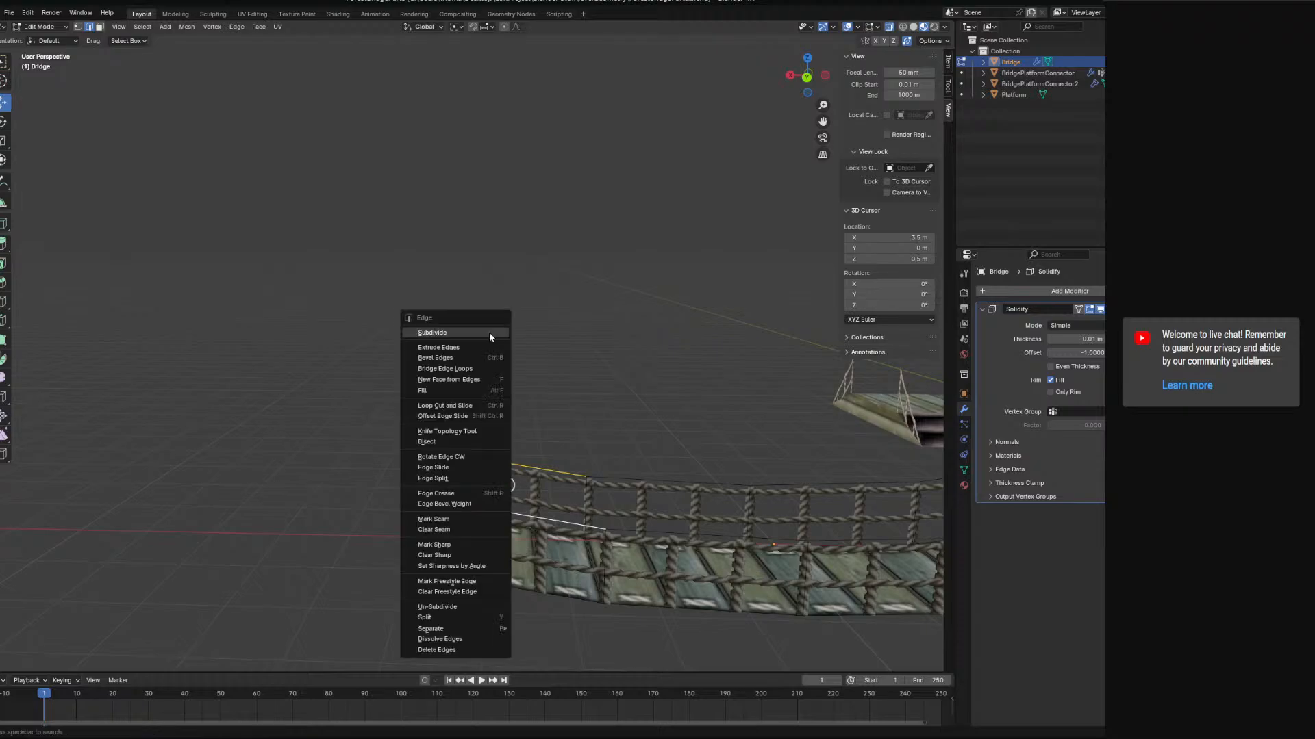
mouse_move(475, 626)
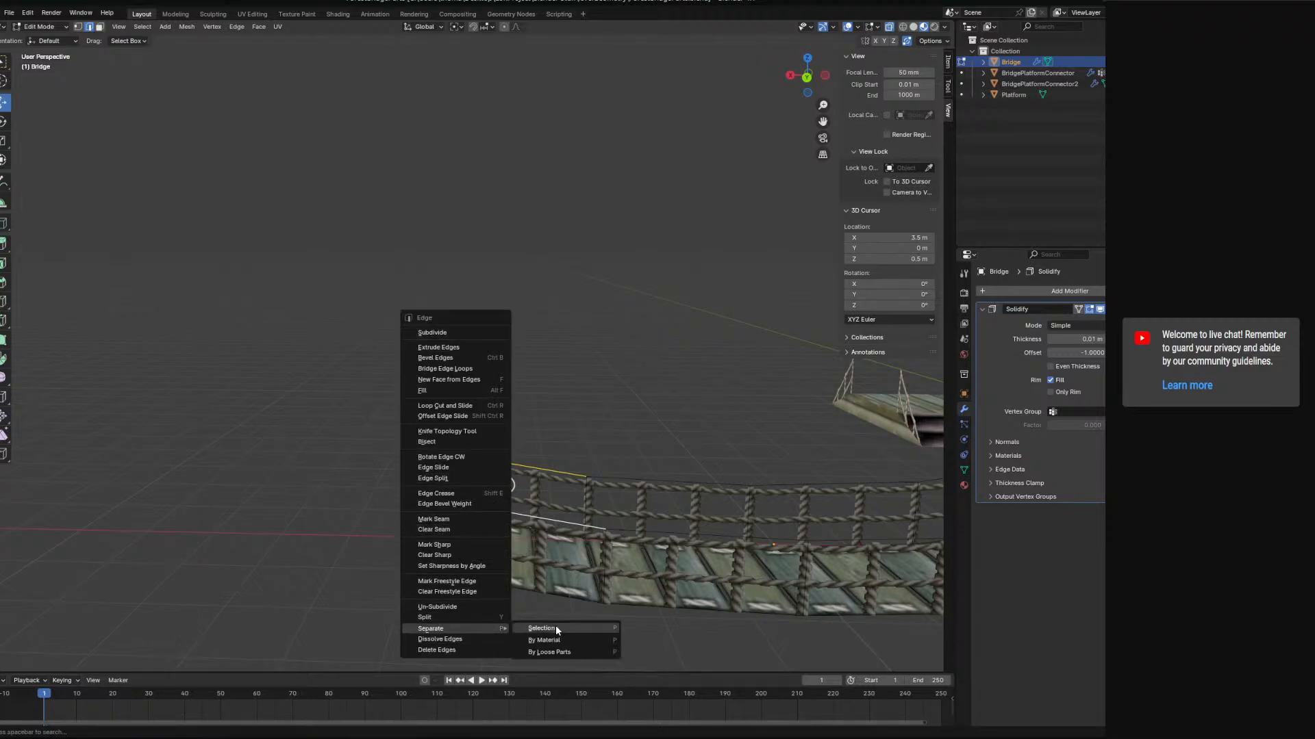
click(556, 626)
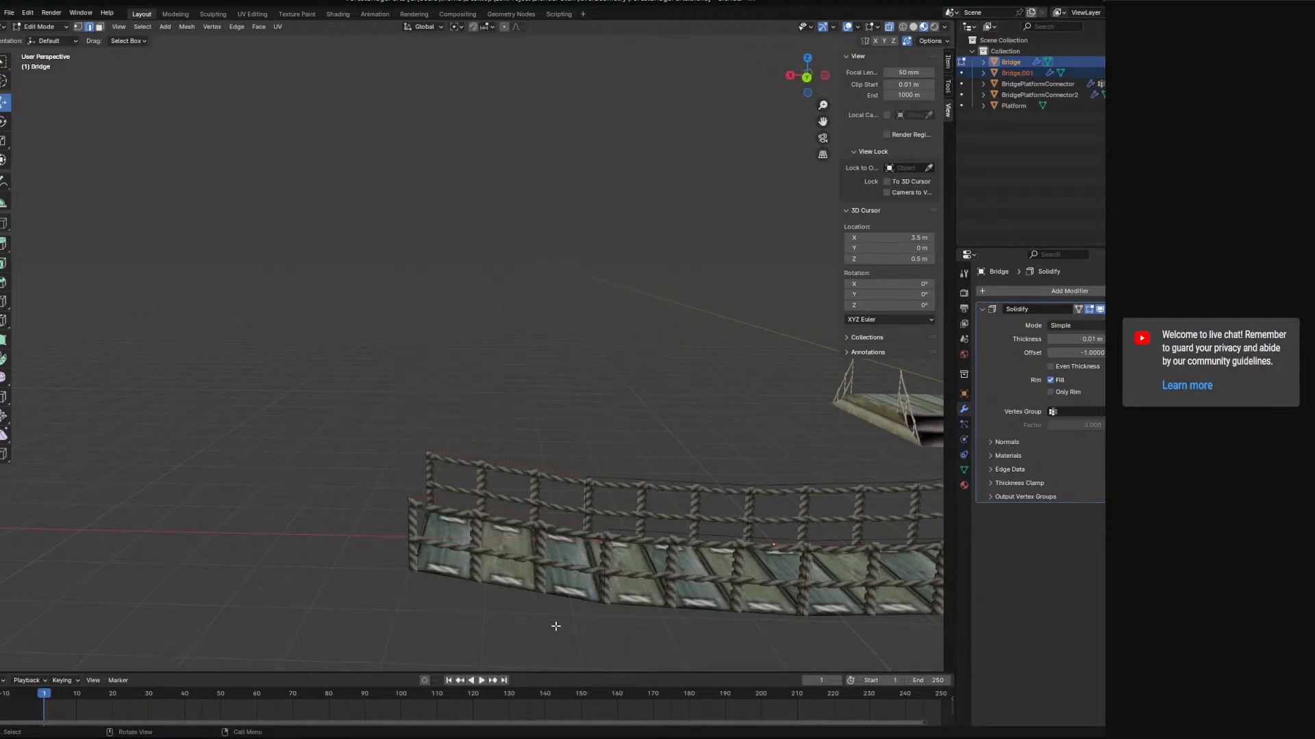
double_click(1018, 73)
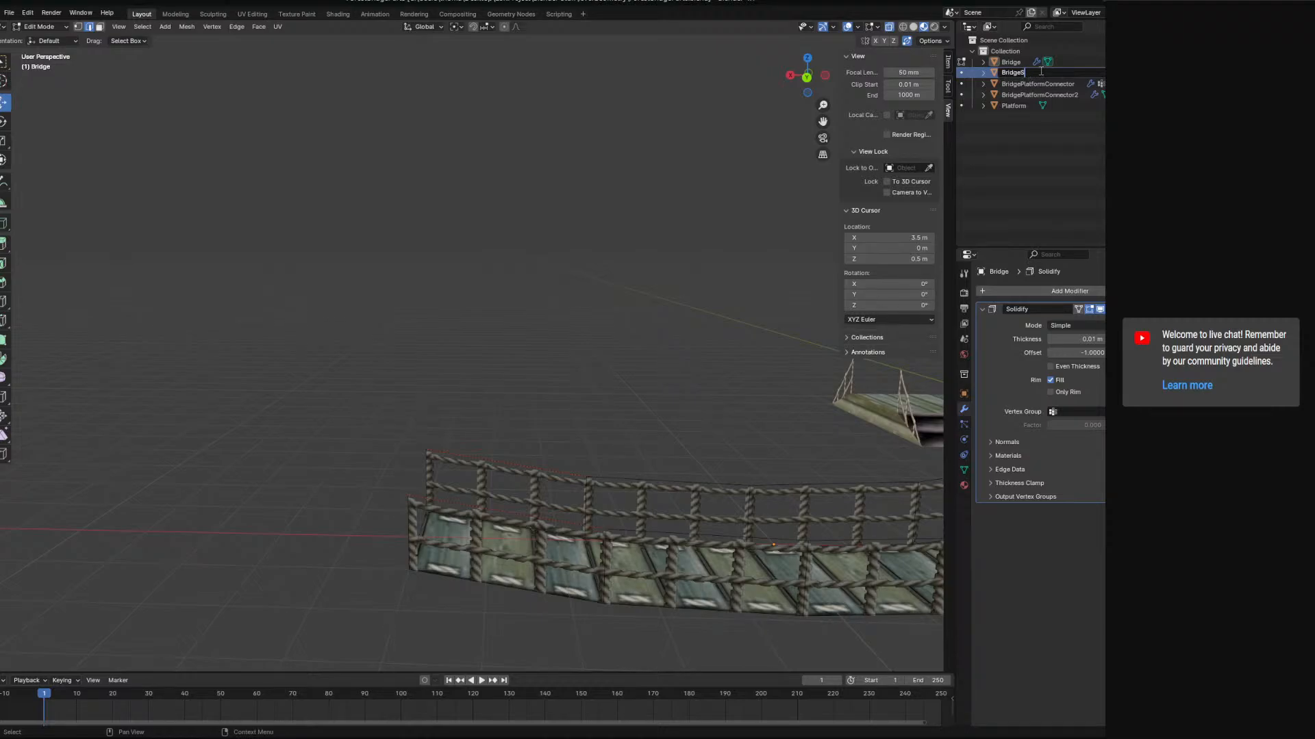
text(BridgeSuspension)
key(Return)
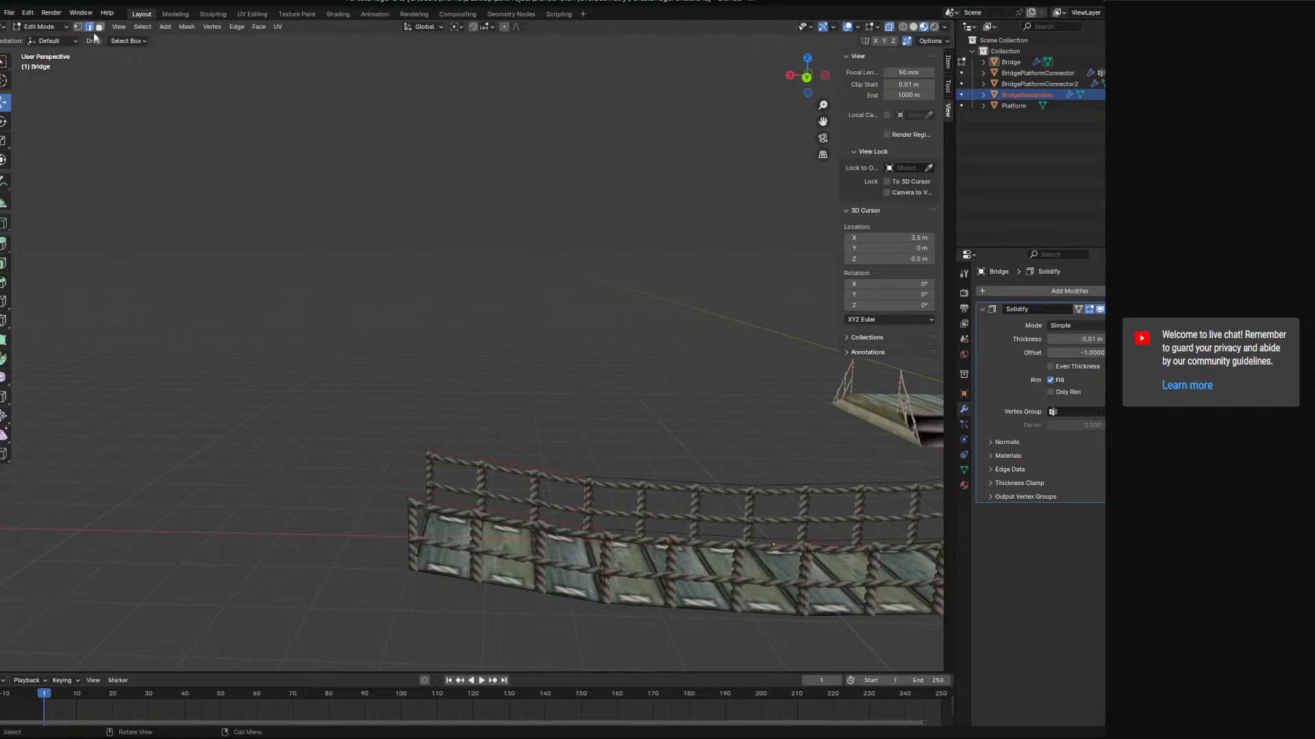
- Subdivide the bridge's two top rope edges at the free end with one cut
click(528, 460)
shift+click(511, 507)
key(ctrl+e)
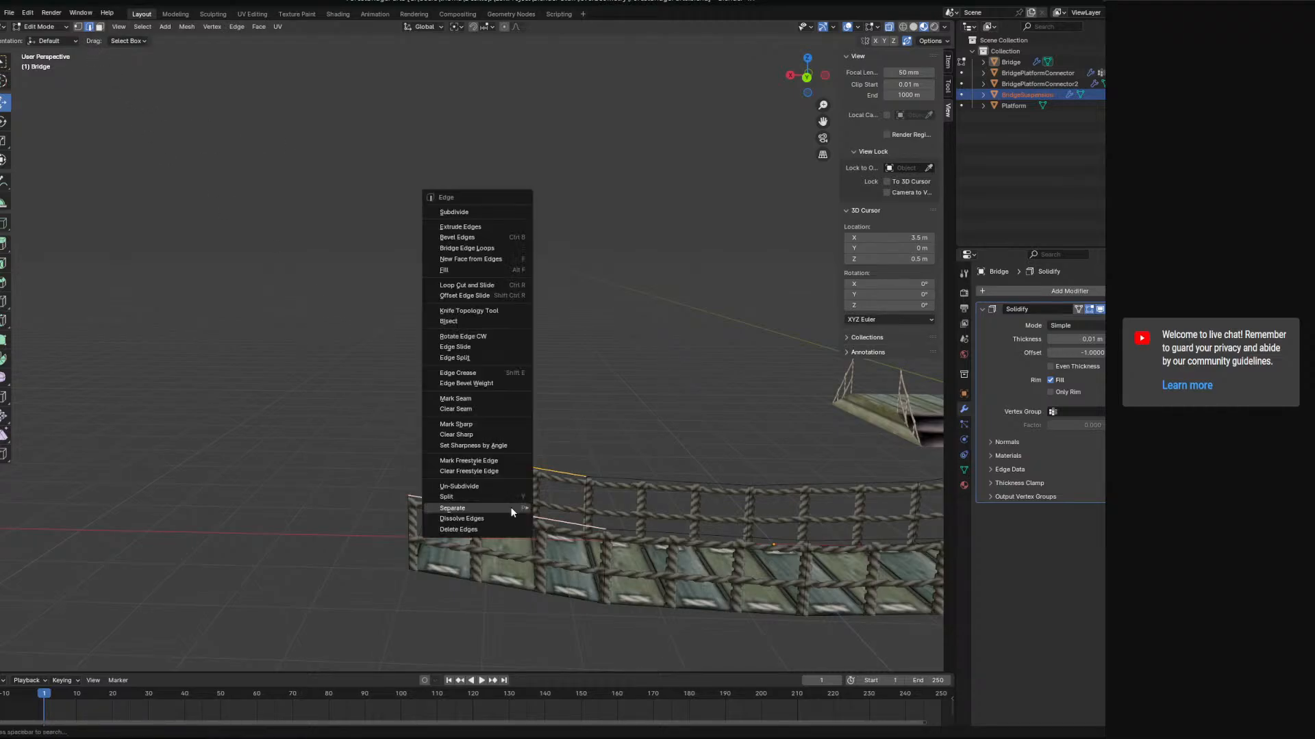
click(489, 212)
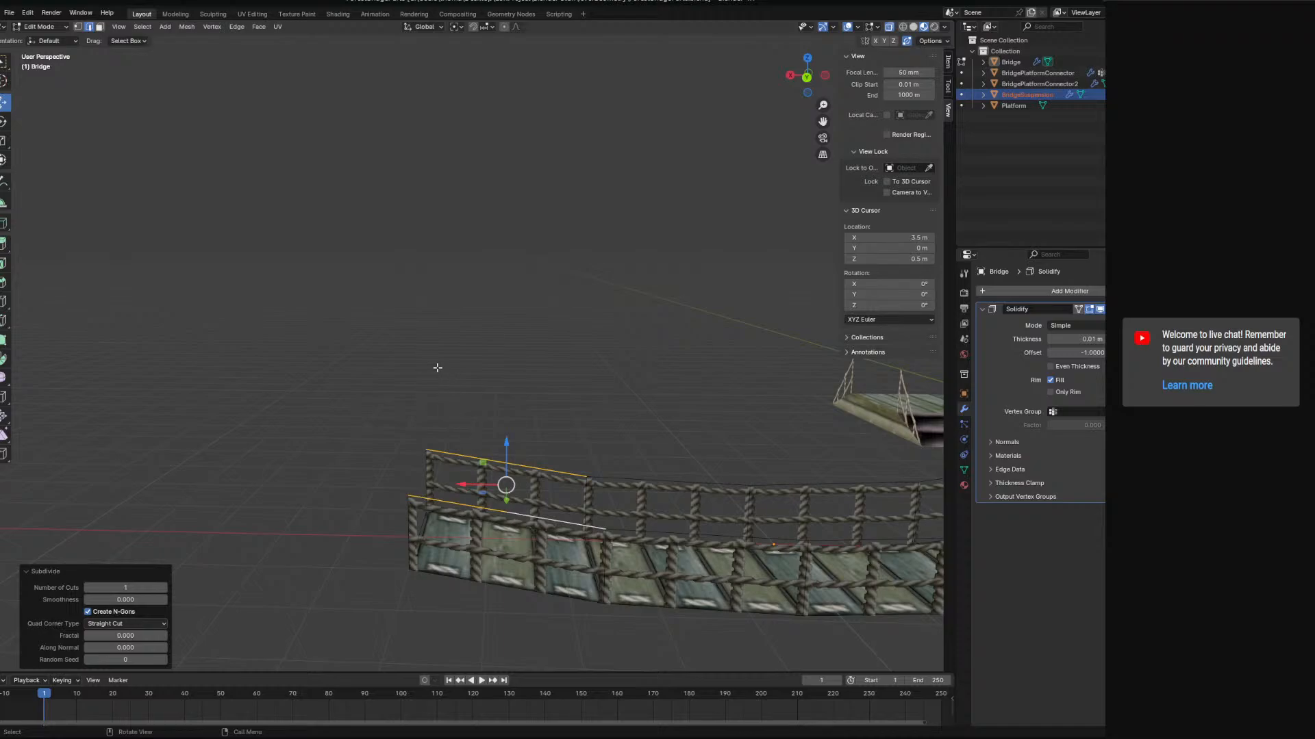
- Try deleting the subdivided top rope edges at the free end of the Bridge mesh
click(561, 479)
key(x)
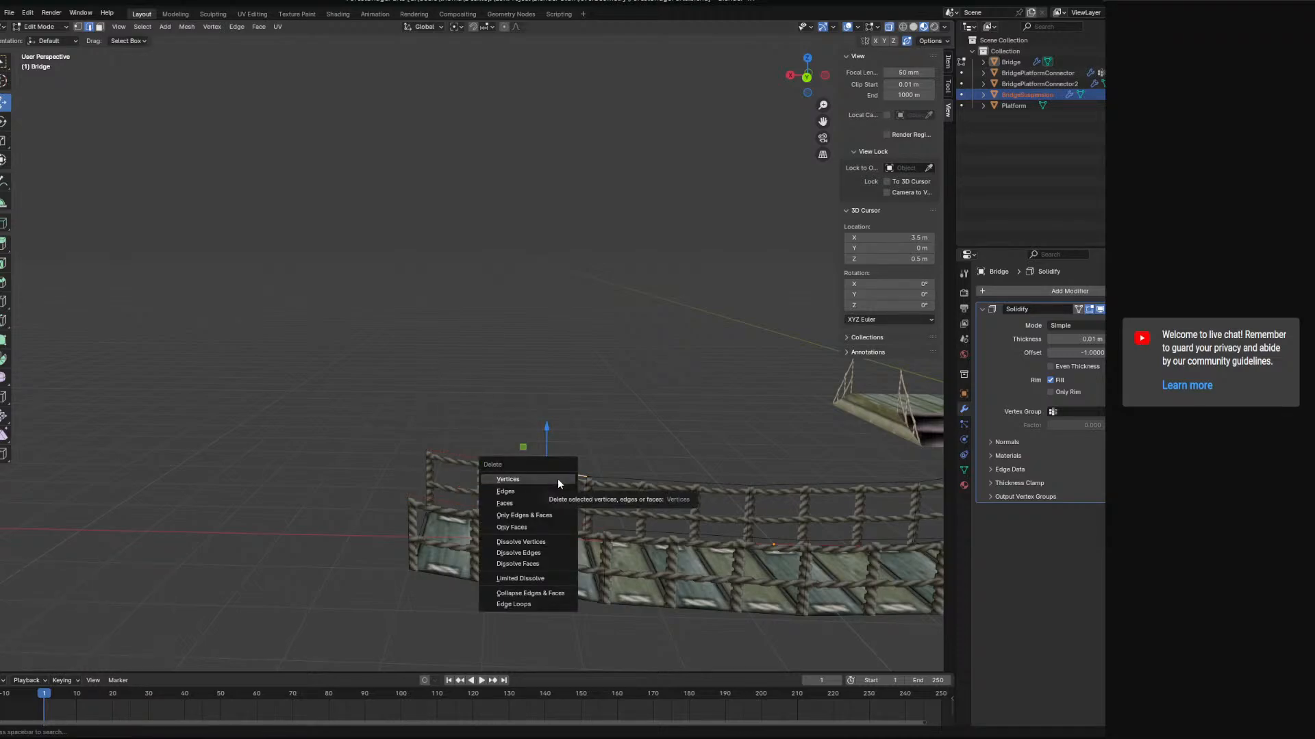
click(537, 494)
click(471, 463)
key(x)
click(487, 463)
click(539, 513)
key(x)
click(544, 519)
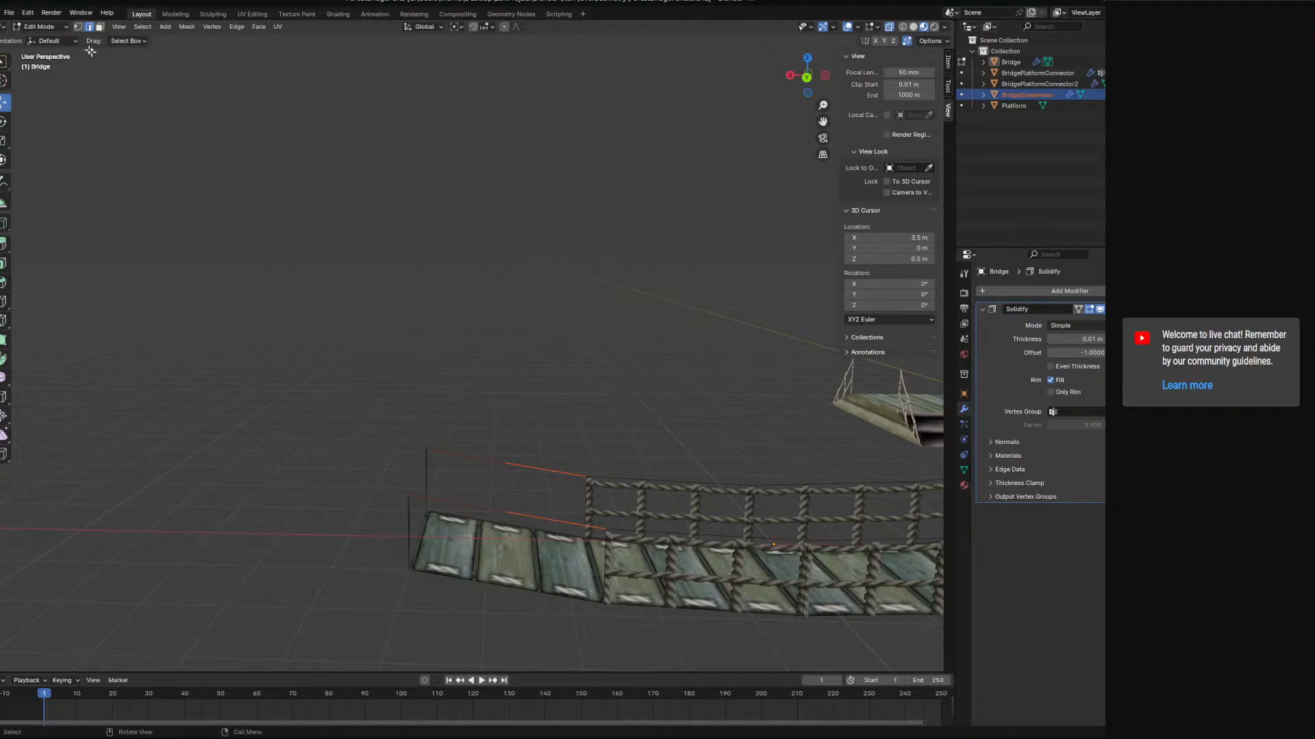
key(x)
click(586, 480)
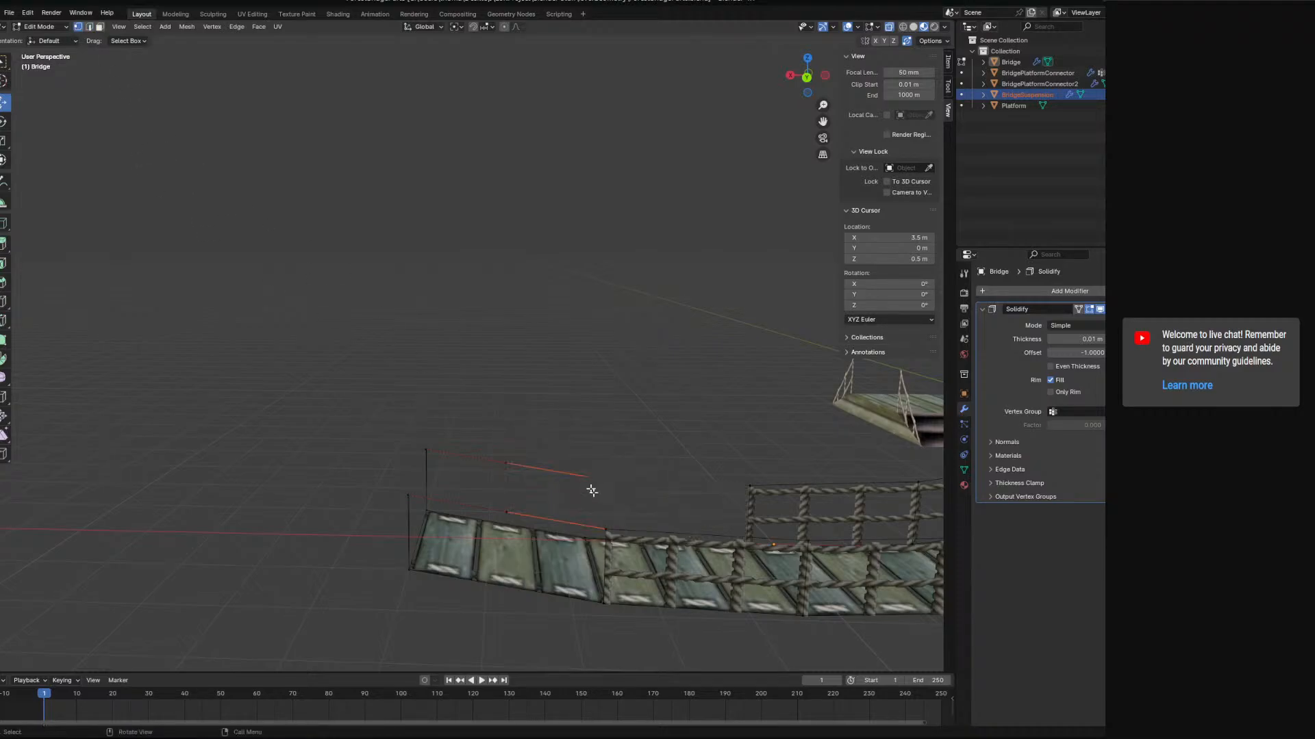
- Undo the rope edge deletions and the subdivision on the Bridge mesh
key(ctrl+z)
key(ctrl+z)
key(ctrl+z)
key(ctrl+z)
key(ctrl+z)
key(ctrl+z)
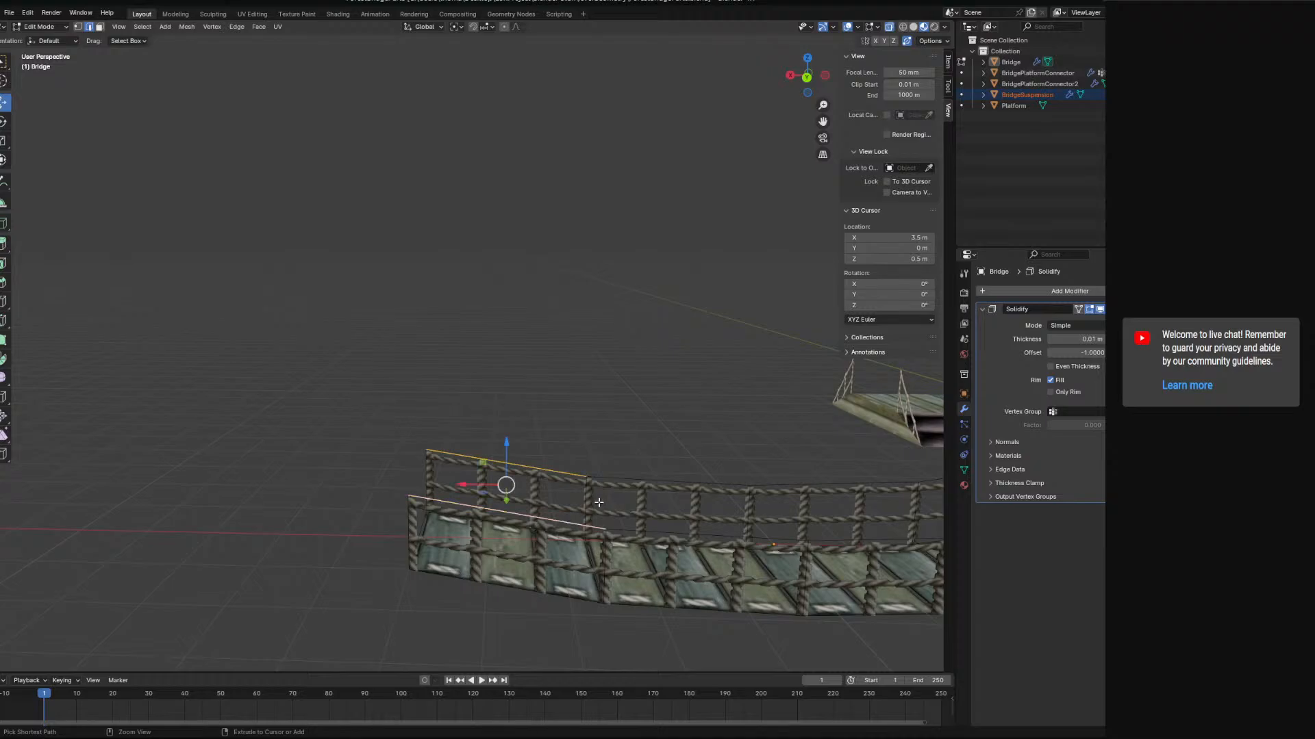
- Inspect the separated top rope edges of the BridgeSuspension object in Edit Mode
click(39, 26)
click(42, 41)
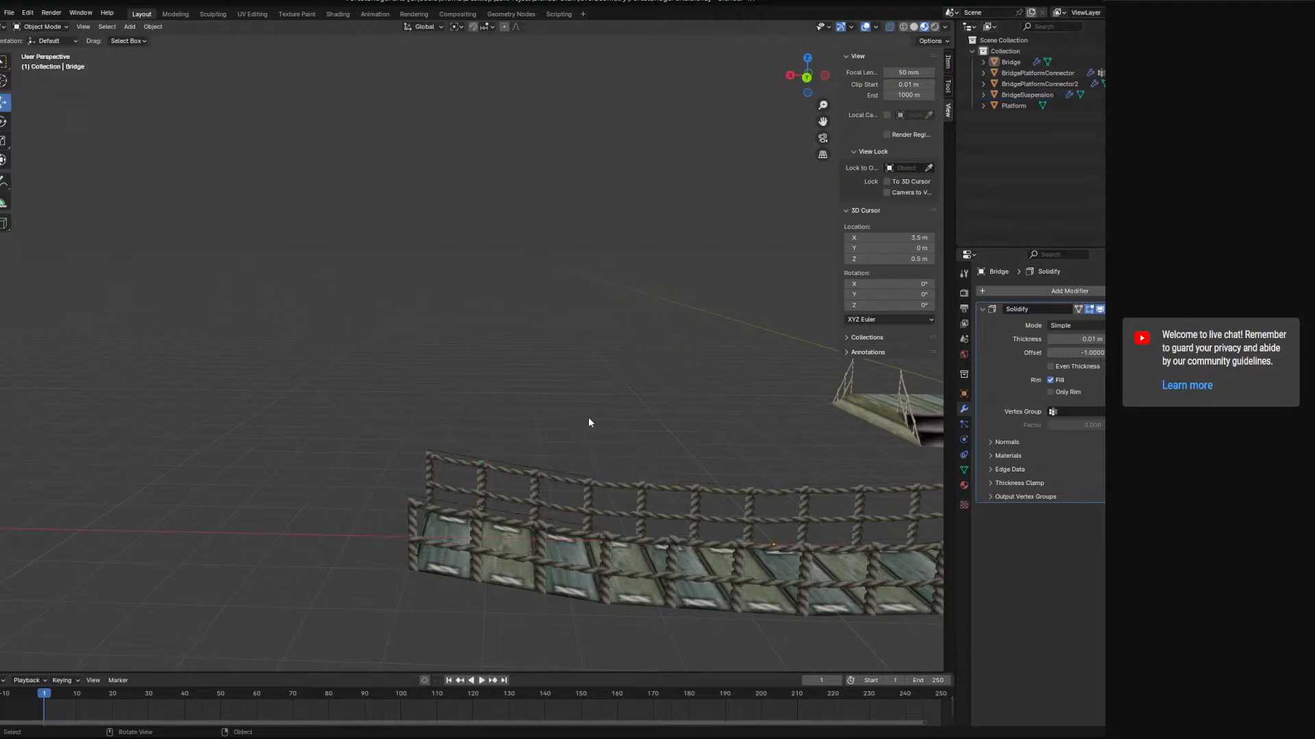
click(567, 467)
middle_drag(564, 473, 229, 260)
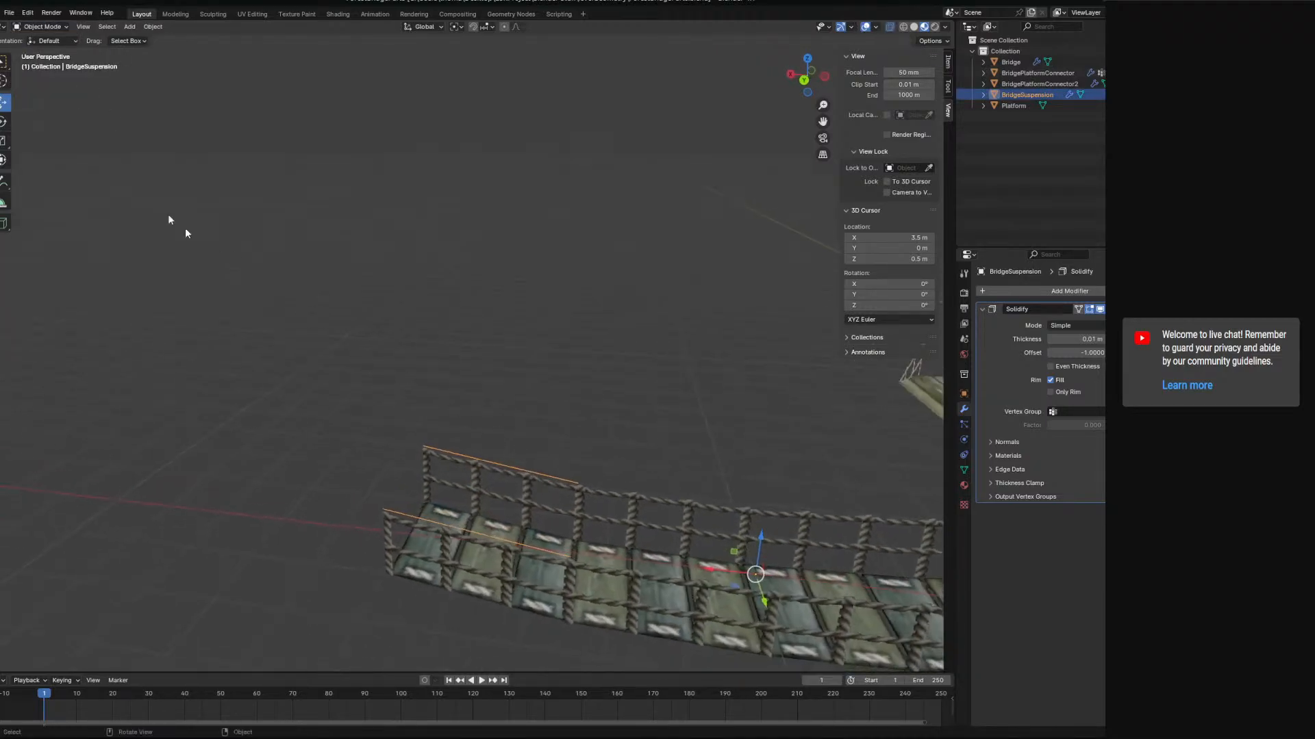
click(39, 26)
click(52, 52)
click(511, 453)
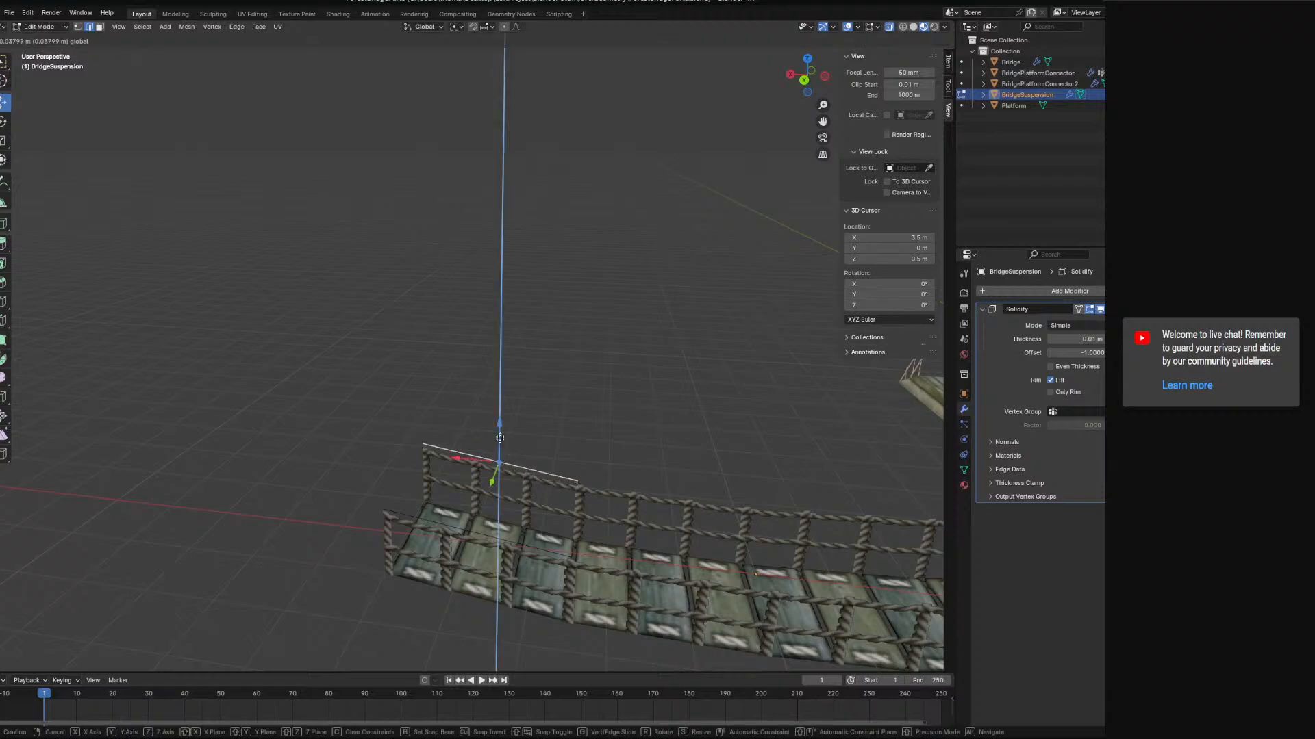
click(489, 533)
click(48, 26)
click(45, 39)
- Inspect the top rope edges of the Bridge object in Edit Mode
click(694, 596)
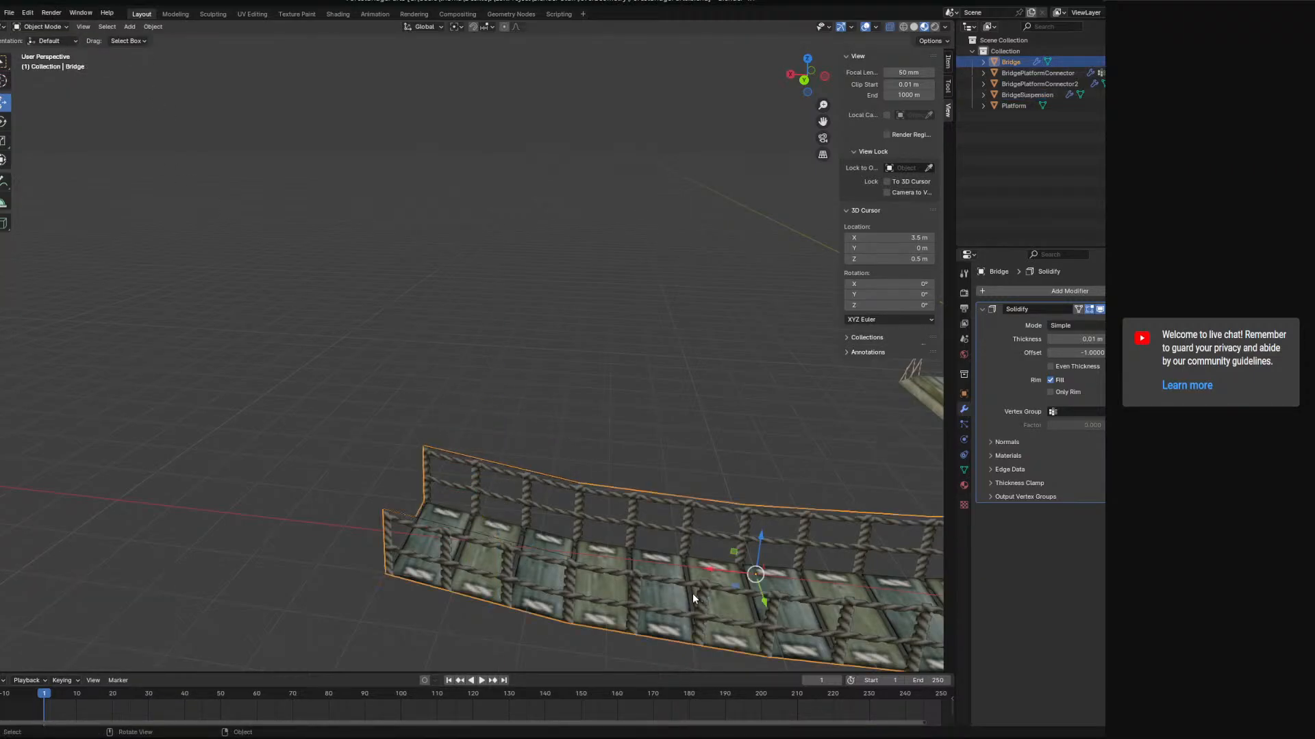
click(42, 26)
click(48, 41)
click(522, 472)
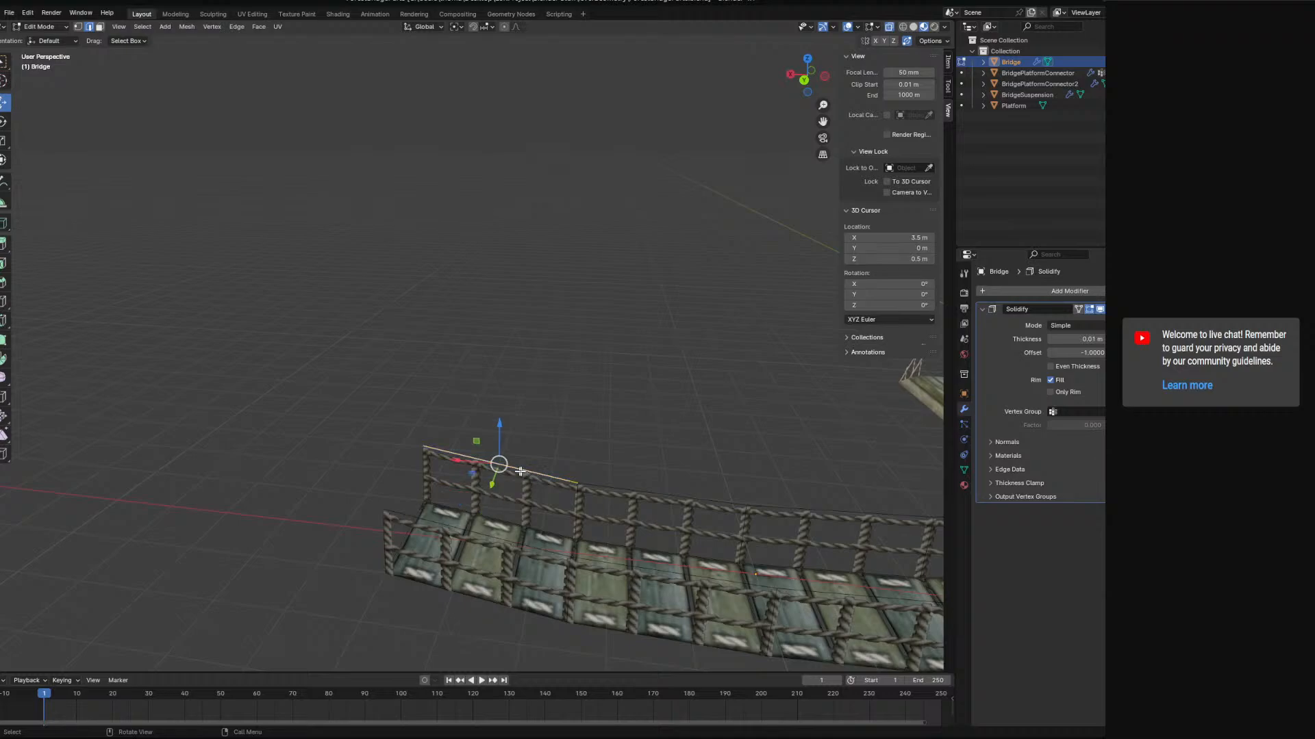
click(483, 525)
click(657, 519)
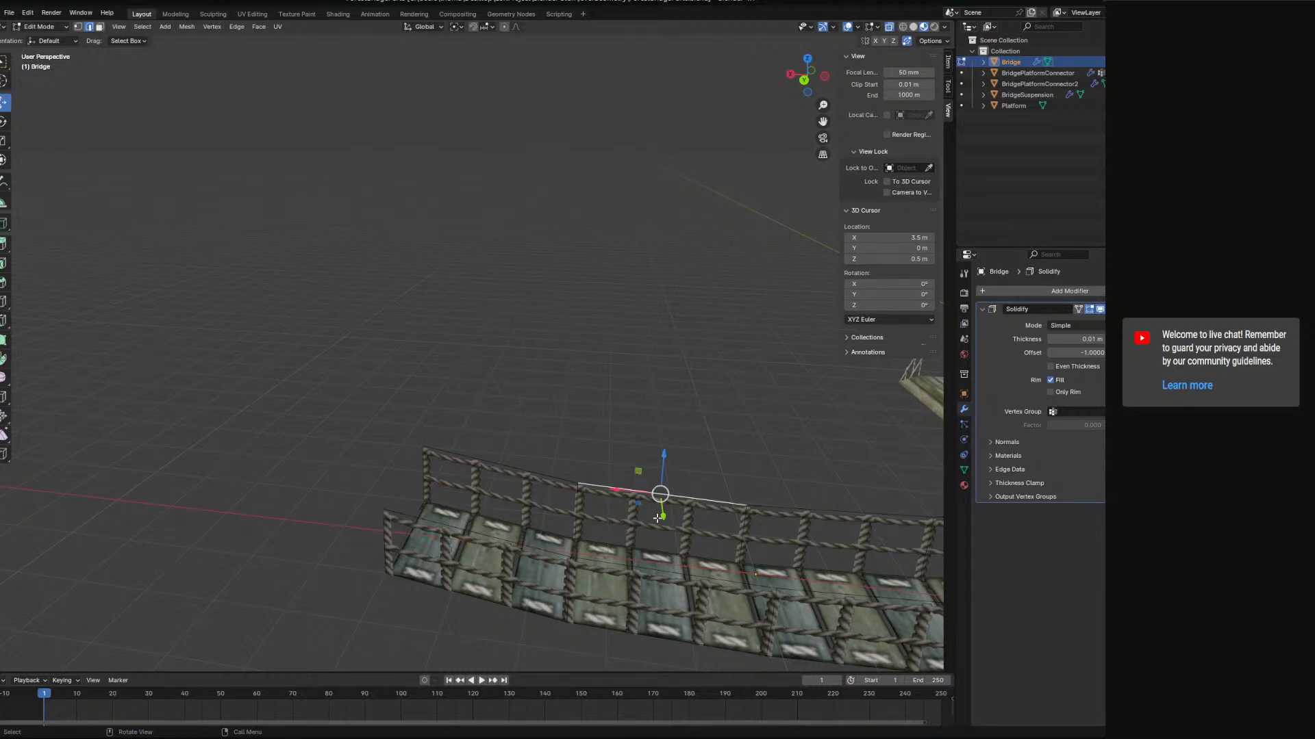
click(42, 26)
click(46, 39)
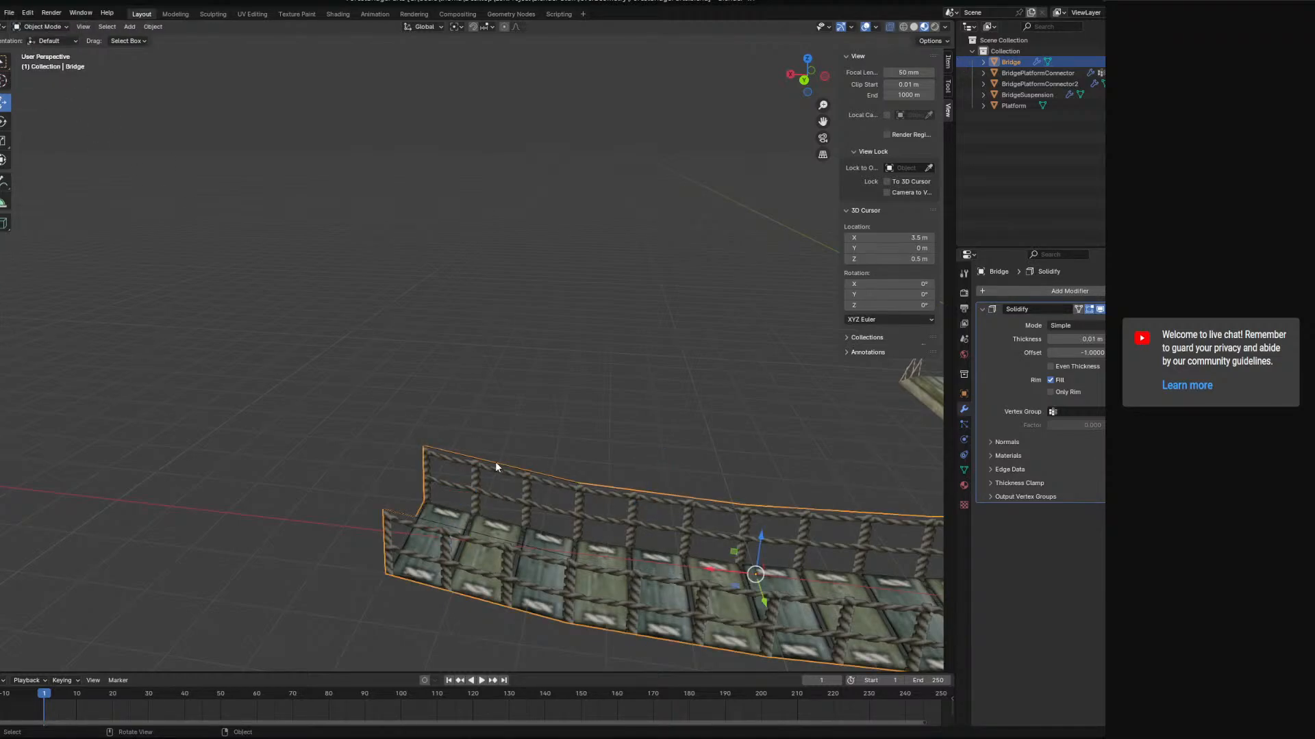
- Subdivide both edges of the BridgeSuspension object with one cut
click(495, 462)
click(42, 26)
click(53, 54)
click(511, 462)
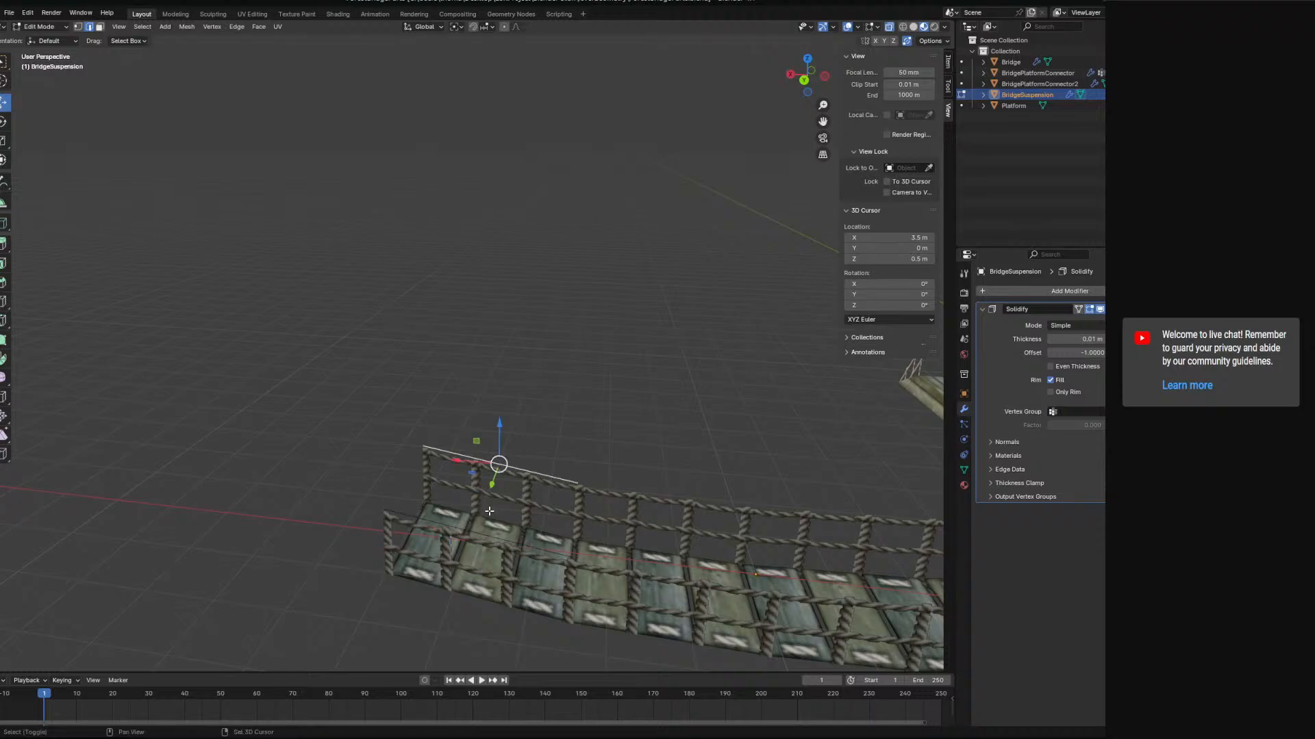
key(ctrl+e)
click(448, 406)
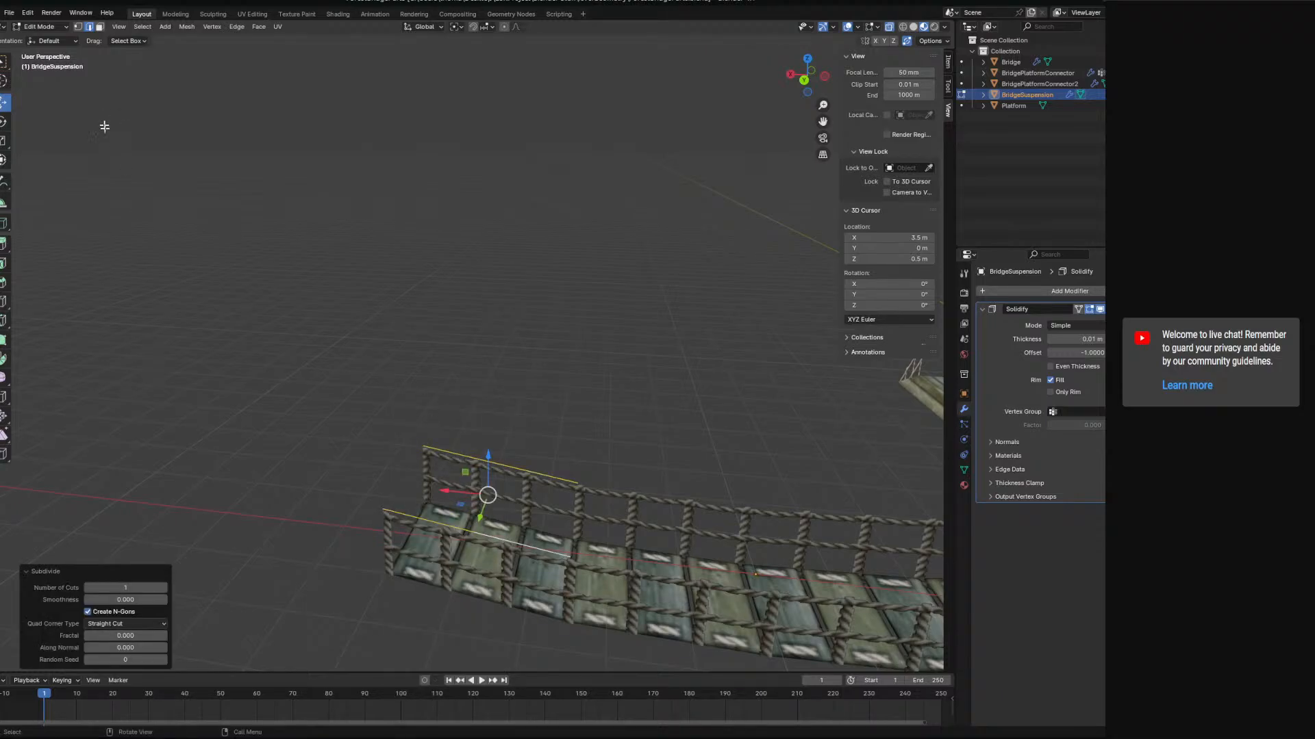
- Delete the vertex at the inner end of each subdivided BridgeSuspension edge, keeping the halves at the bridge's free end
click(42, 28)
click(77, 26)
click(577, 483)
click(563, 553)
key(x)
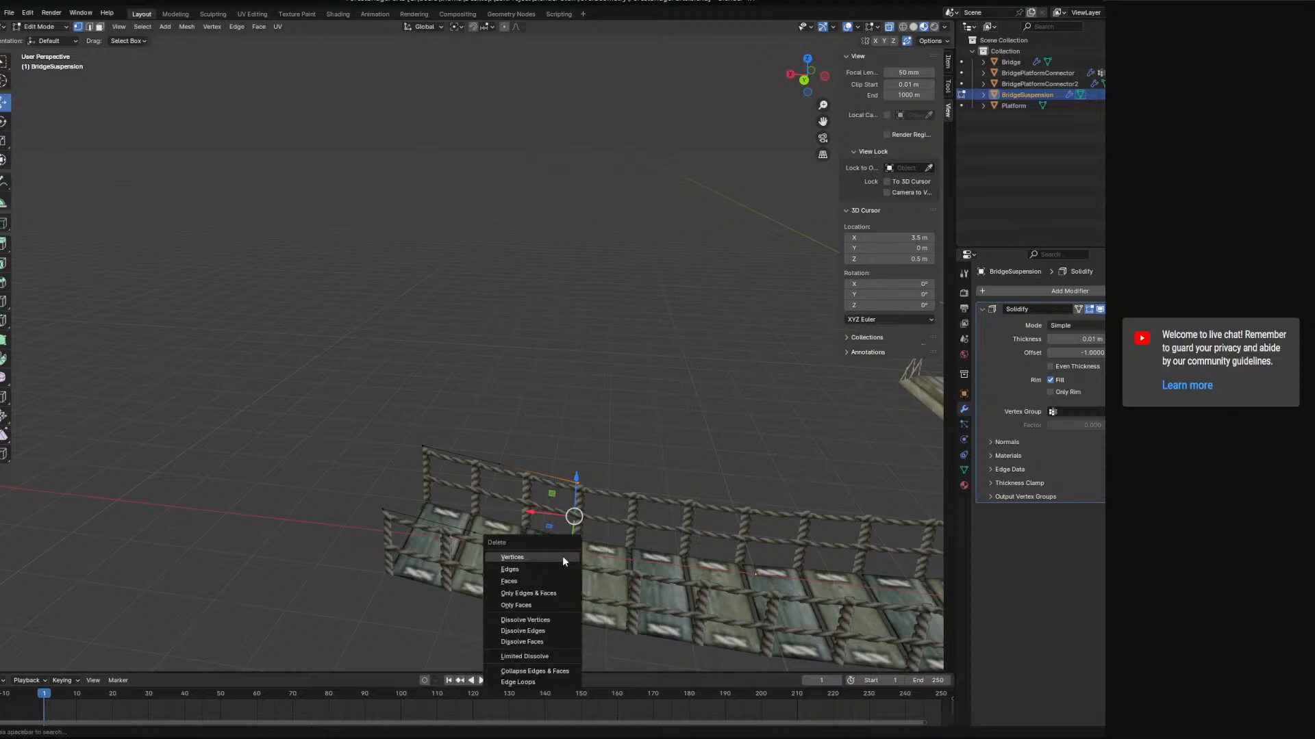
click(561, 556)
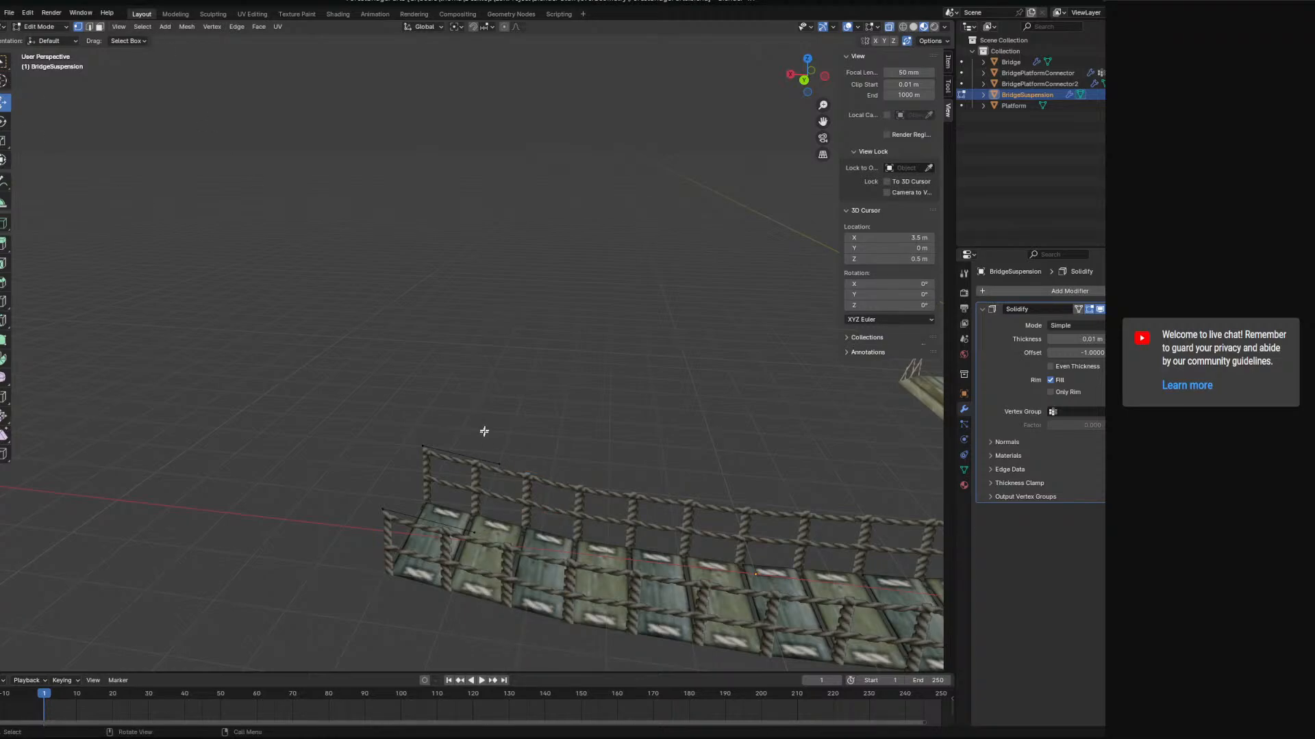
- Extrude the two remaining BridgeSuspension edges 4 m straight up along Z
click(465, 462)
shift+click(442, 522)
middle_drag(442, 523, 465, 495)
key(KP_3)
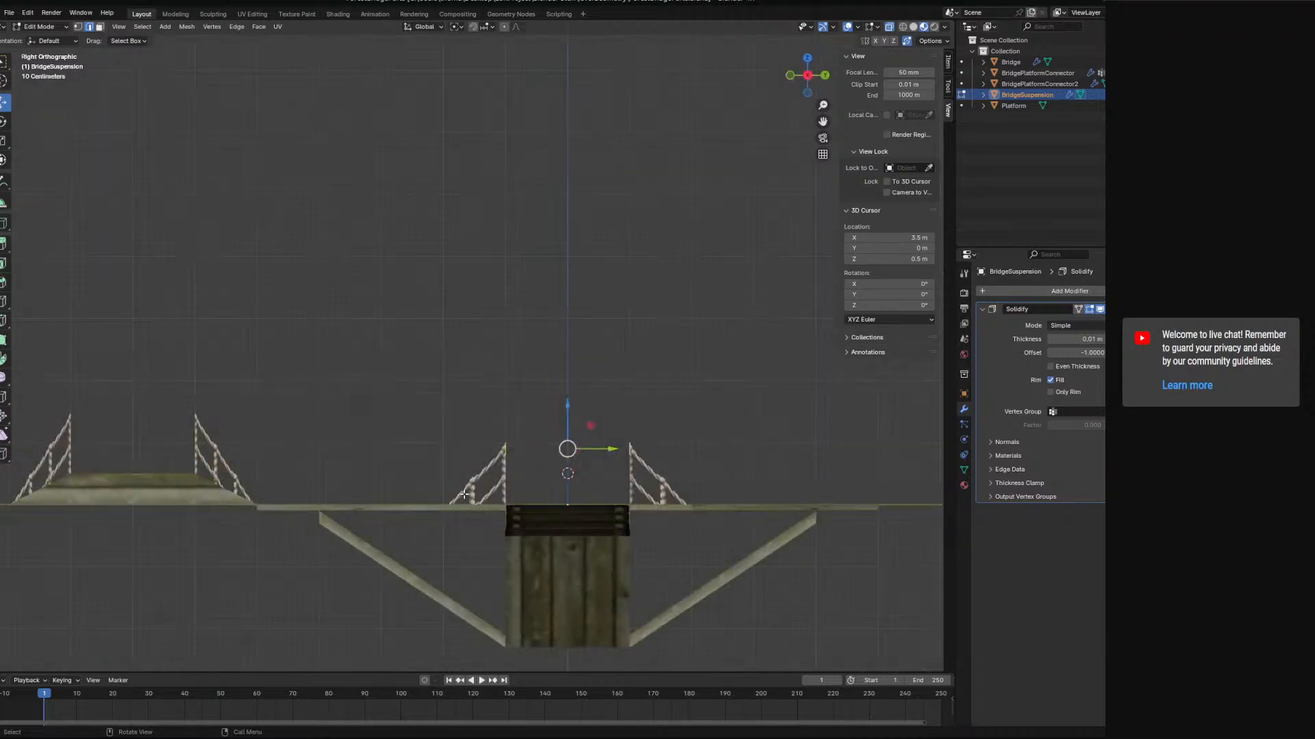
middle_drag(355, 468, 472, 418)
key(g)
key(z)
click(579, 218)
middle_drag(575, 230, 640, 322)
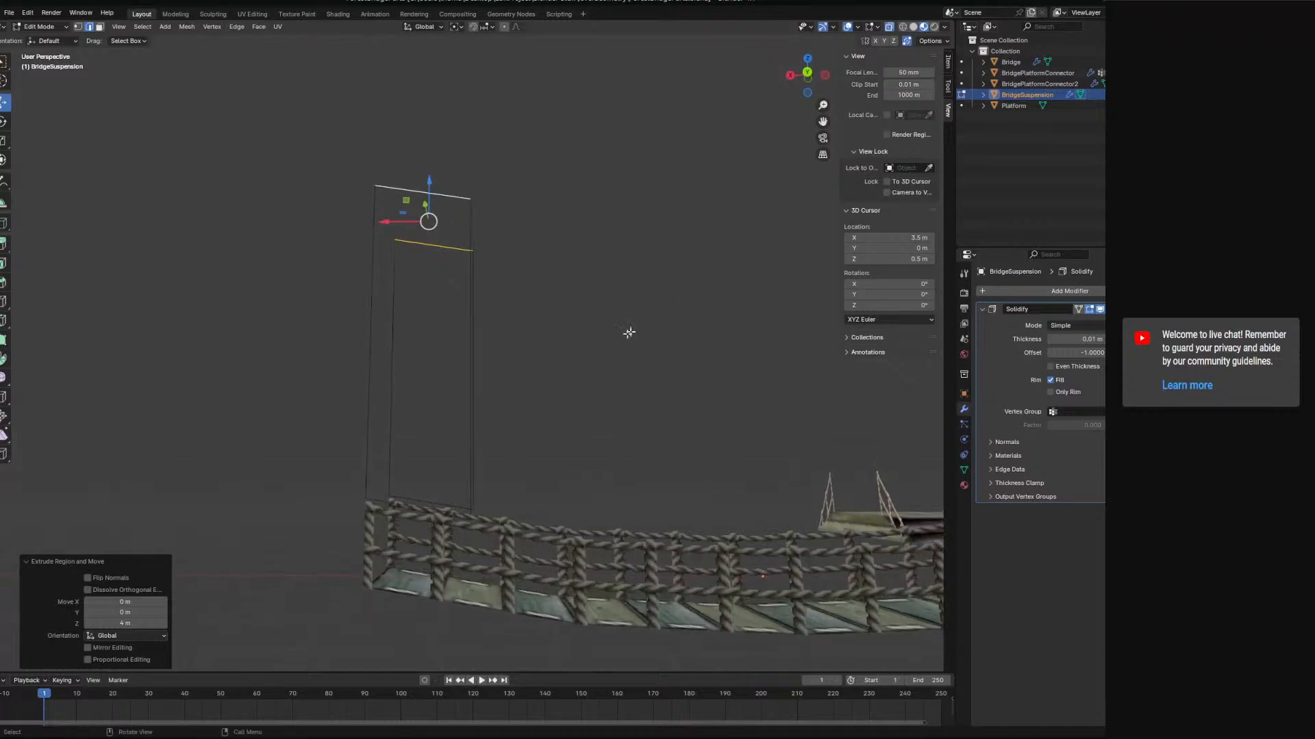
- Move the two lower edges of the suspension panels down along Z to the bridge deck
mouse_move(519, 418)
middle_down()
mouse_move(514, 434)
mouse_move(527, 437)
mouse_move(515, 448)
mouse_move(534, 446)
mouse_move(505, 446)
mouse_move(523, 443)
middle_up()
click(446, 548)
shift+click(445, 507)
mouse_move(446, 502)
middle_down()
mouse_move(478, 501)
mouse_move(444, 488)
middle_up()
drag(443, 487, 445, 543)
middle_drag(446, 543, 483, 545)
- Flatten the two top edges of the suspension panels by scaling them to 0 along Z
click(473, 240)
middle_drag(474, 243, 620, 280)
shift+click(472, 259)
click(626, 276)
click(627, 265)
shift+click(474, 259)
key(KP_3)
key(s)
key(x)
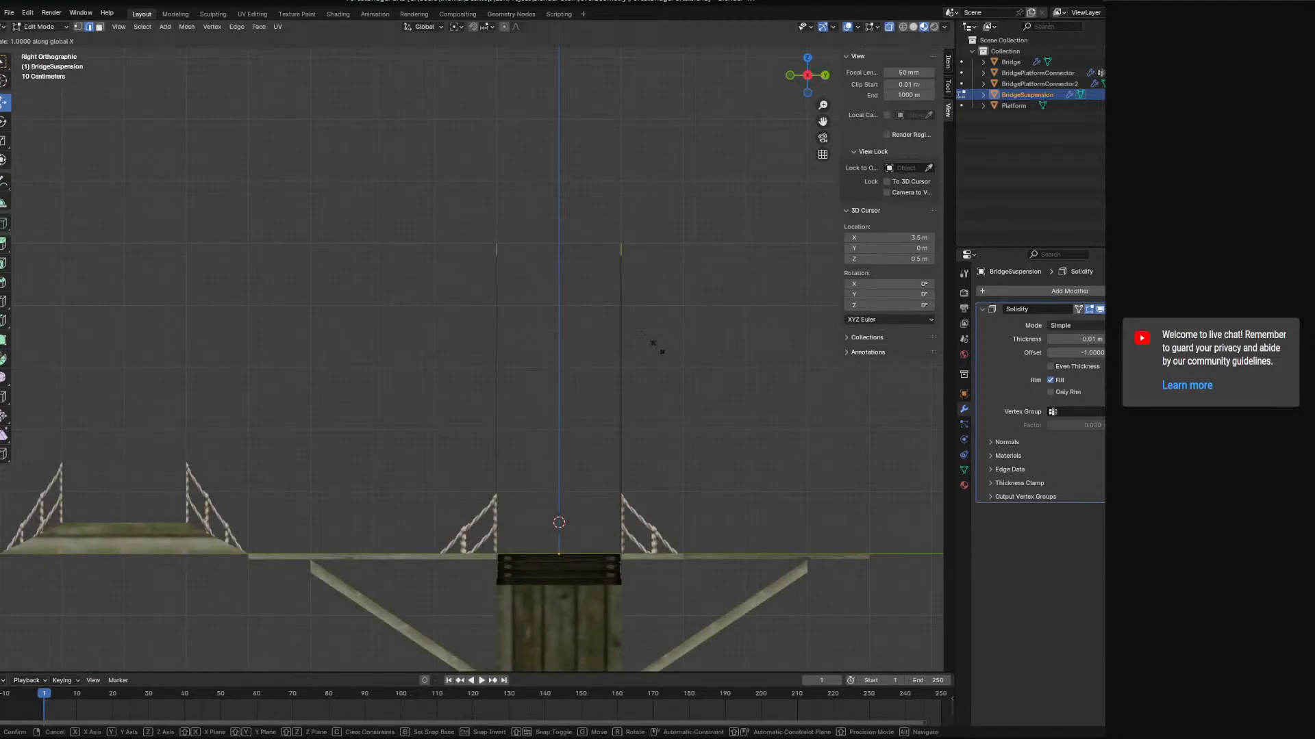
key(Return)
middle_drag(675, 378, 745, 391)
key(s)
key(z)
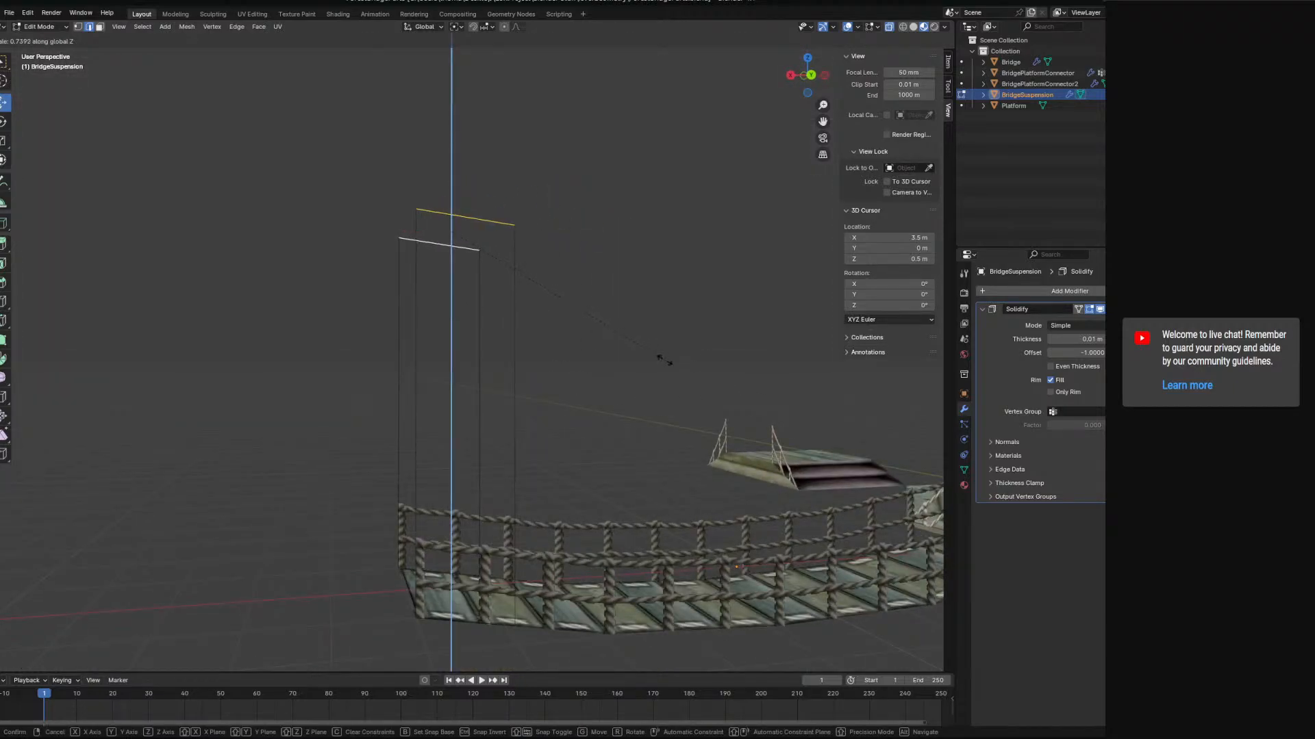
key(0)
key(Return)
- Set the median Z position of the two top edges to 5 m
key(KP_1)
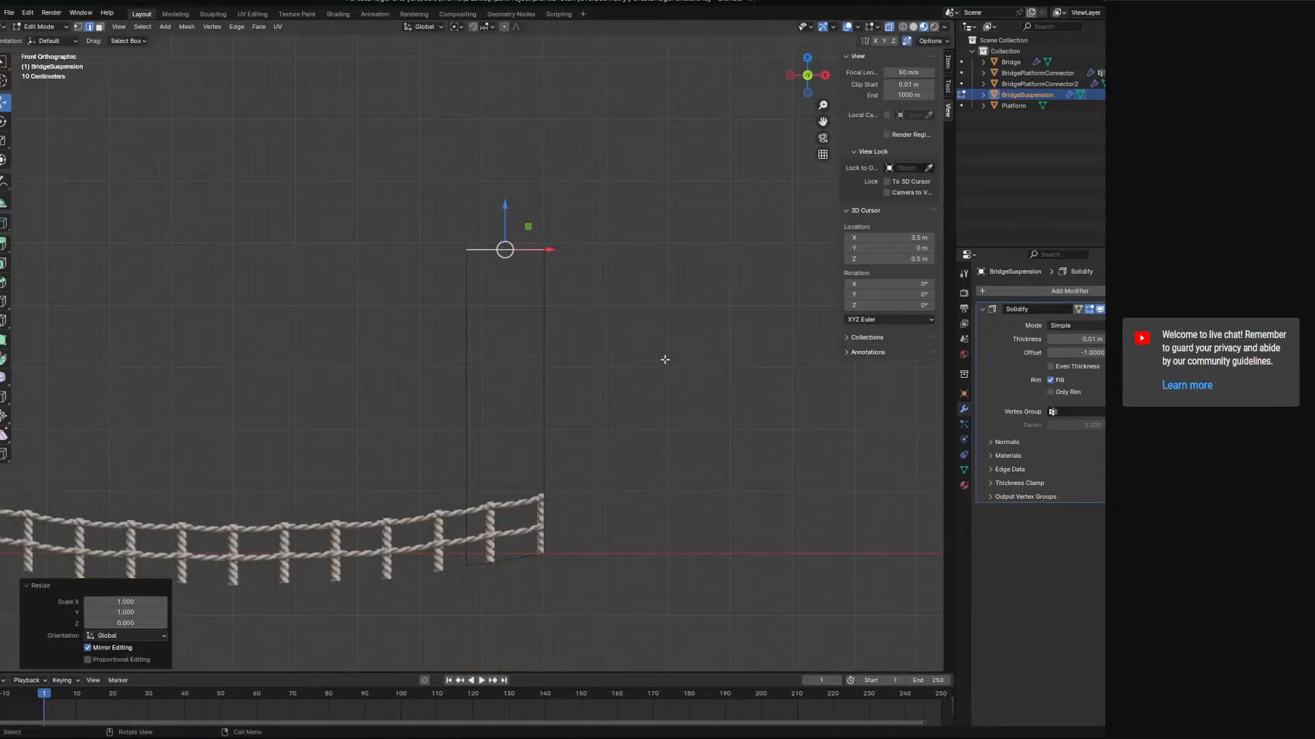
scroll(477, 229, up, 1)
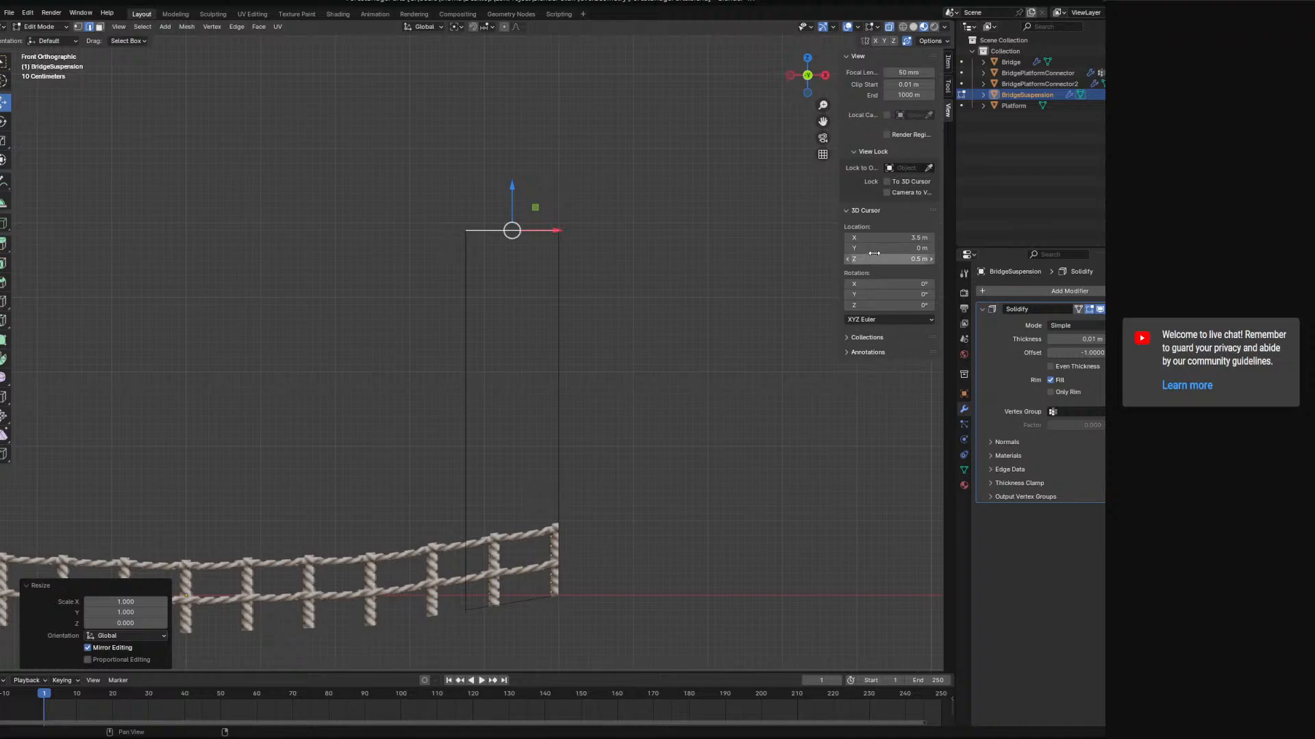
click(948, 63)
mouse_move(890, 83)
mouse_down()
mouse_move(914, 81)
mouse_move(900, 85)
mouse_up()
click(901, 84)
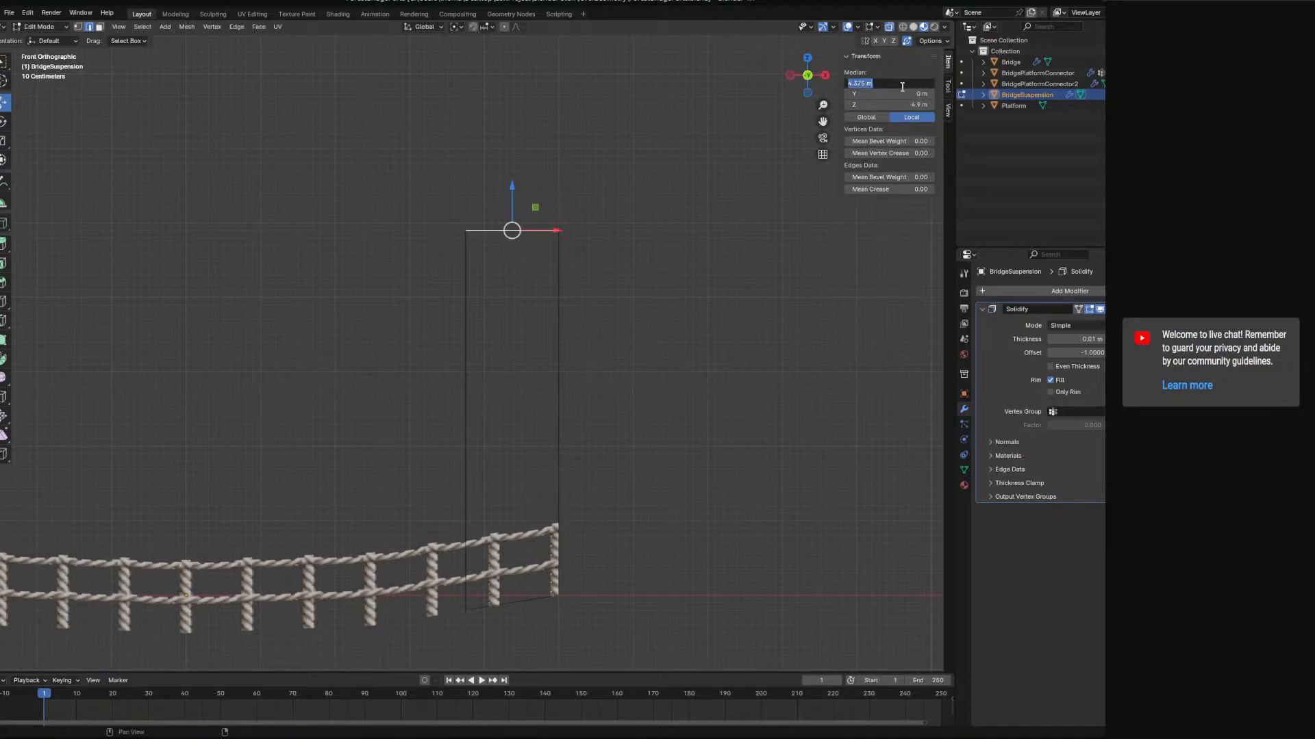
click(904, 110)
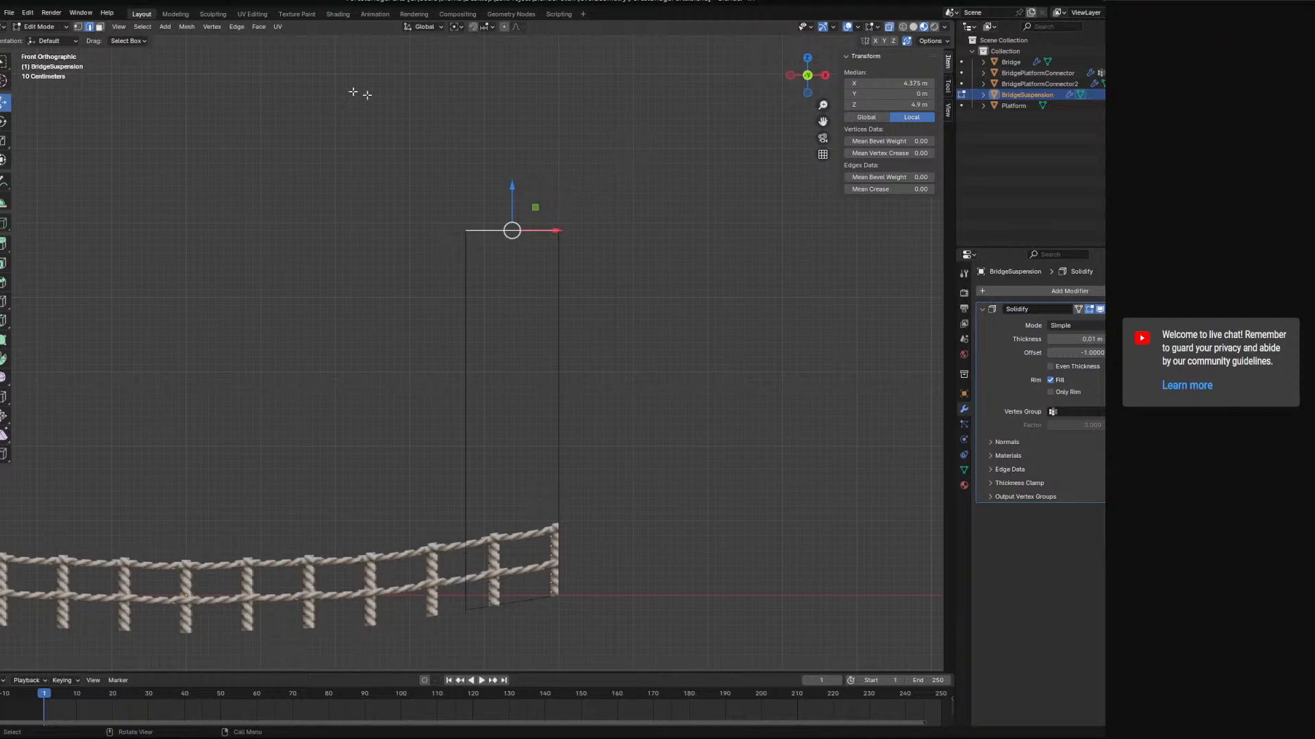
click(886, 105)
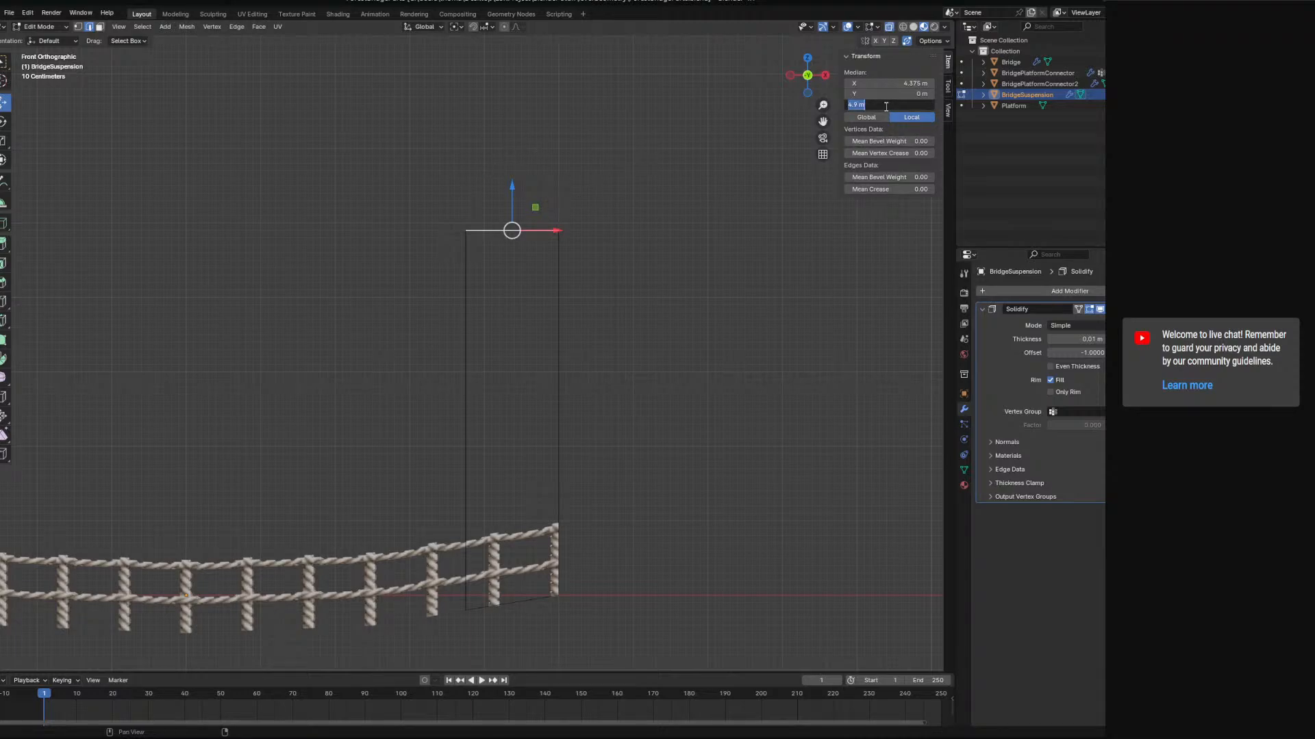
text(5)
key(Return)
- Examine the suspension panels at the bridge's free end in face selection mode
scroll(581, 358, down, 4)
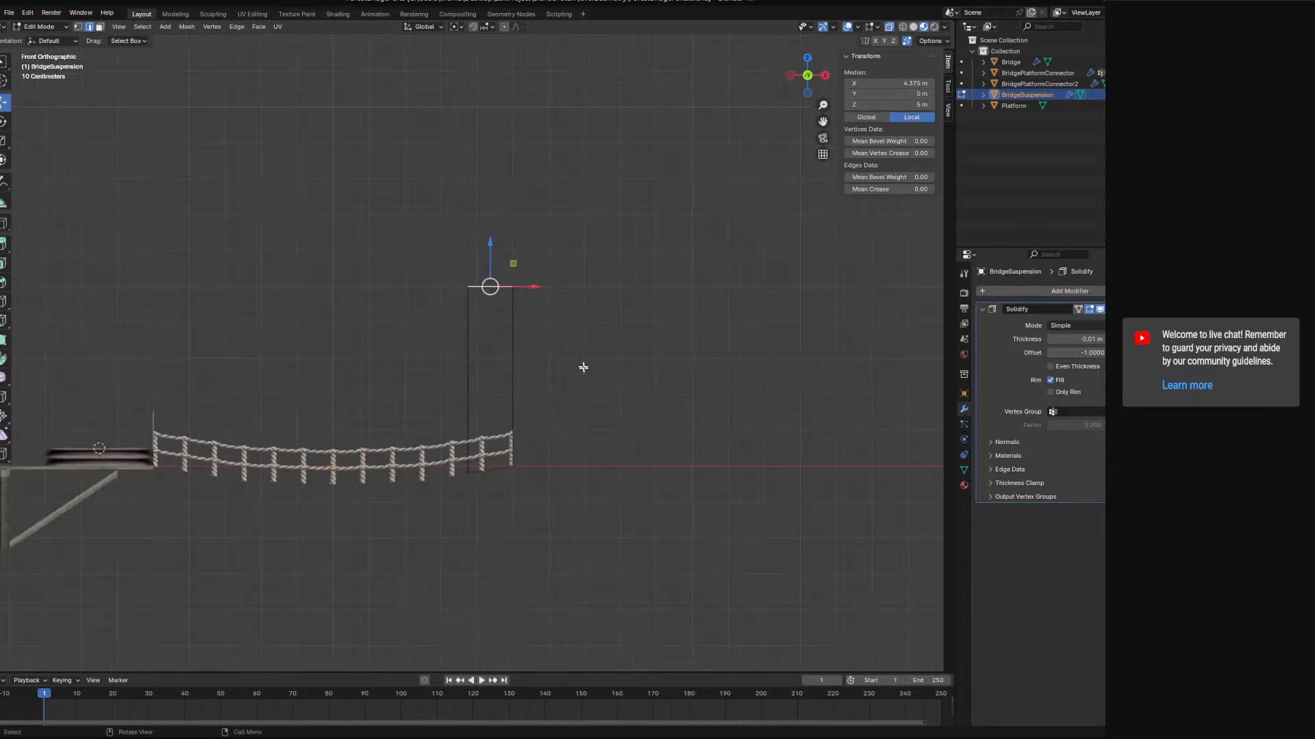
shift+middle_drag(575, 393, 638, 465)
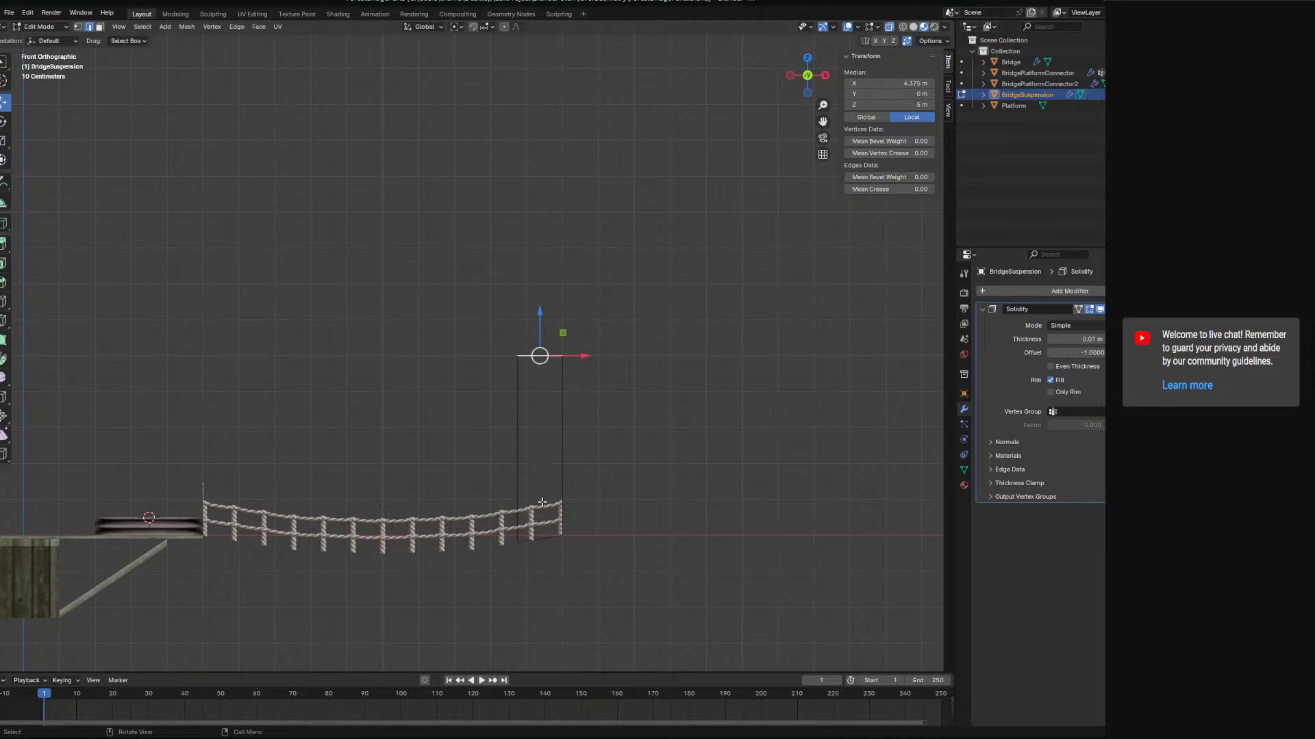
middle_drag(591, 446, 563, 479)
click(587, 420)
click(100, 28)
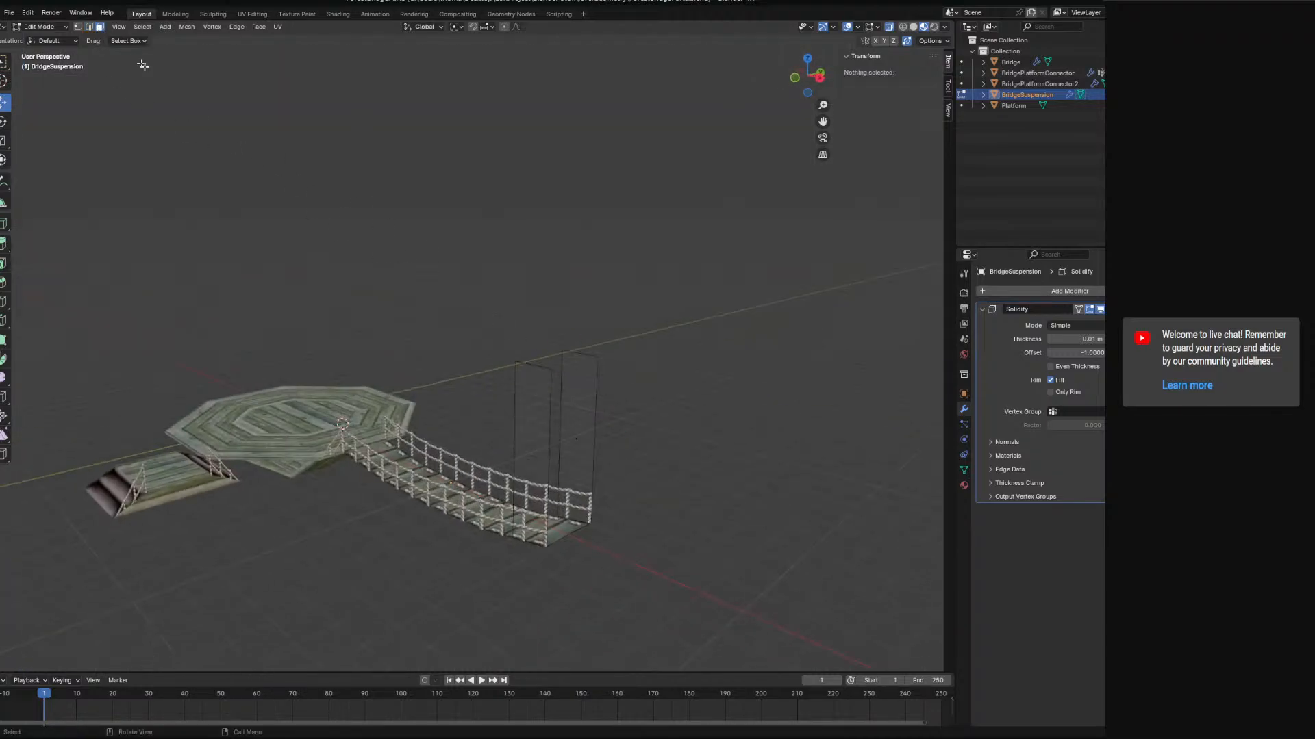
click(594, 425)
scroll(604, 425, up, 3)
middle_drag(604, 425, 648, 402)
click(619, 344)
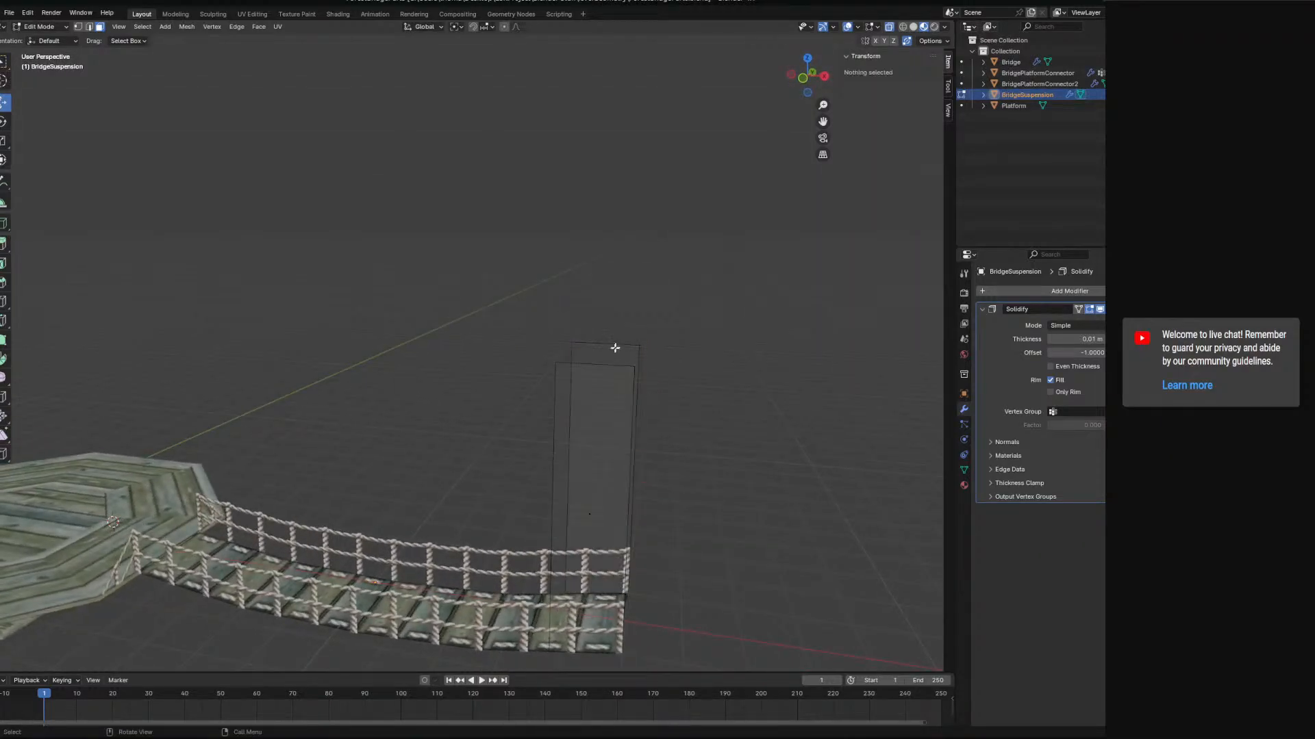
- Select the top edges of both suspension panels and move them -1 m along Z
key(2)
click(604, 345)
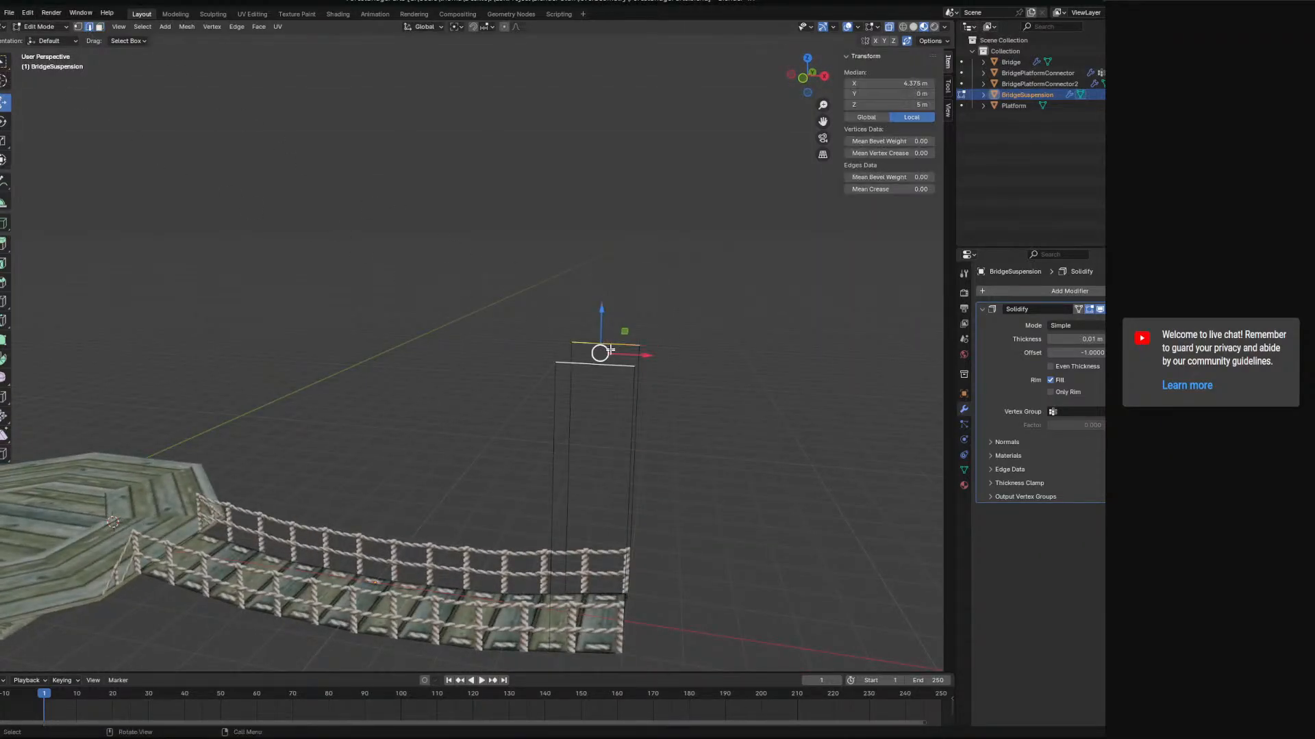
key(g)
key(z)
key(Escape)
middle_drag(710, 417, 664, 432)
text(gz-1)
key(Return)
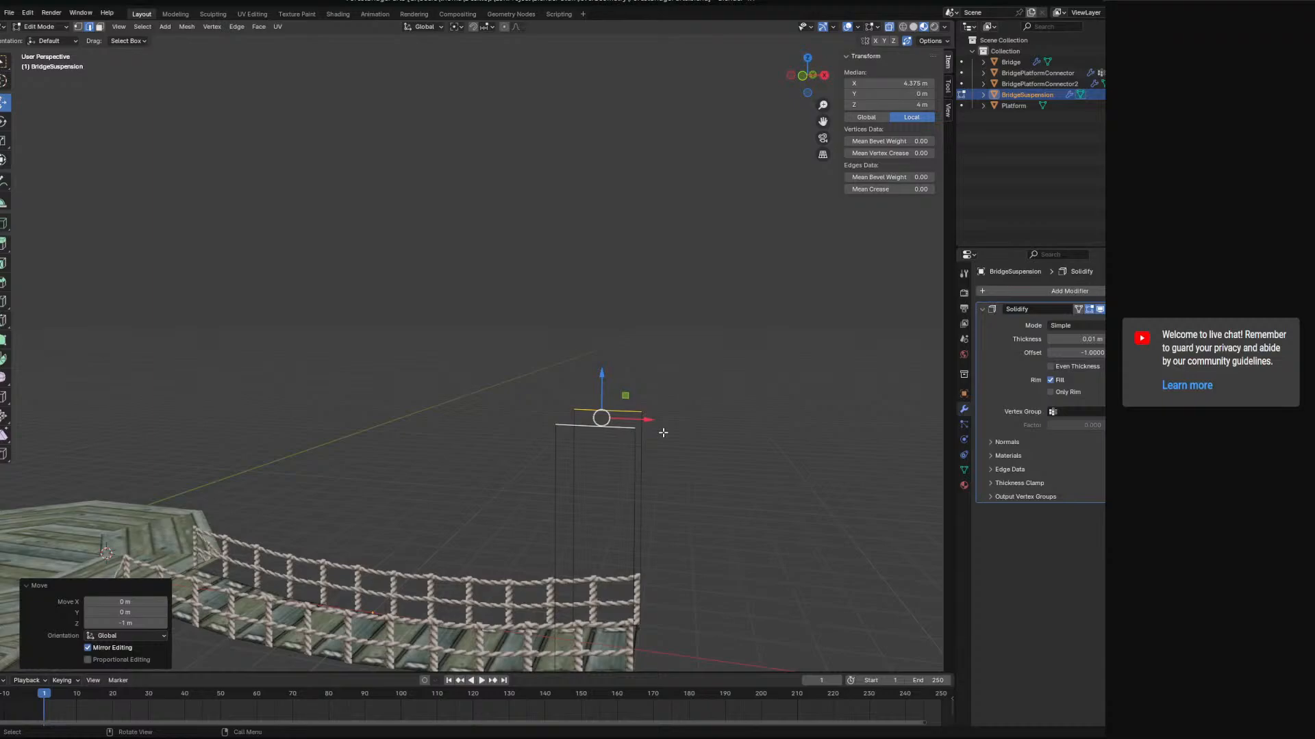
- Extrude the two top edges 1 m straight up along Z
text(ez)
text(1)
key(Return)
middle_drag(678, 377, 715, 425)
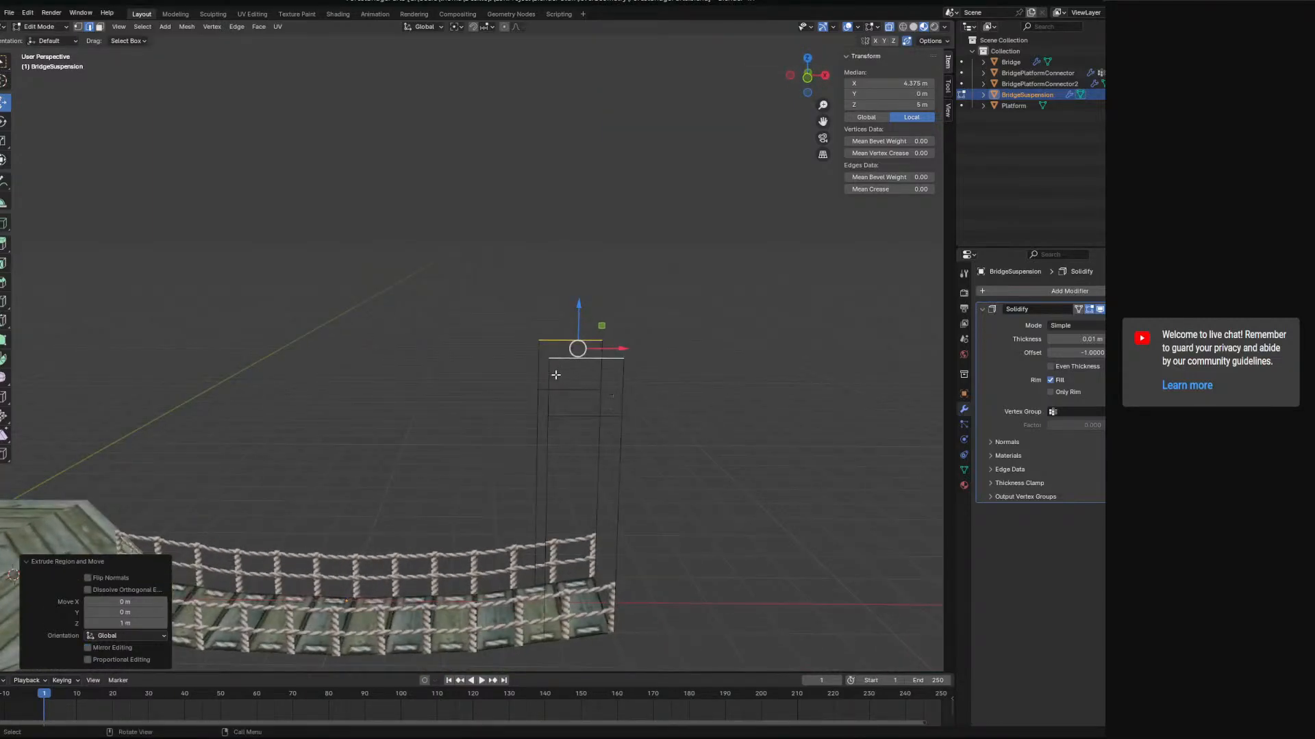
- Extrude the inner vertical edges of the upper suspension segments by -9 m in X, 1 m in Y and 5 m in Z
key(e)
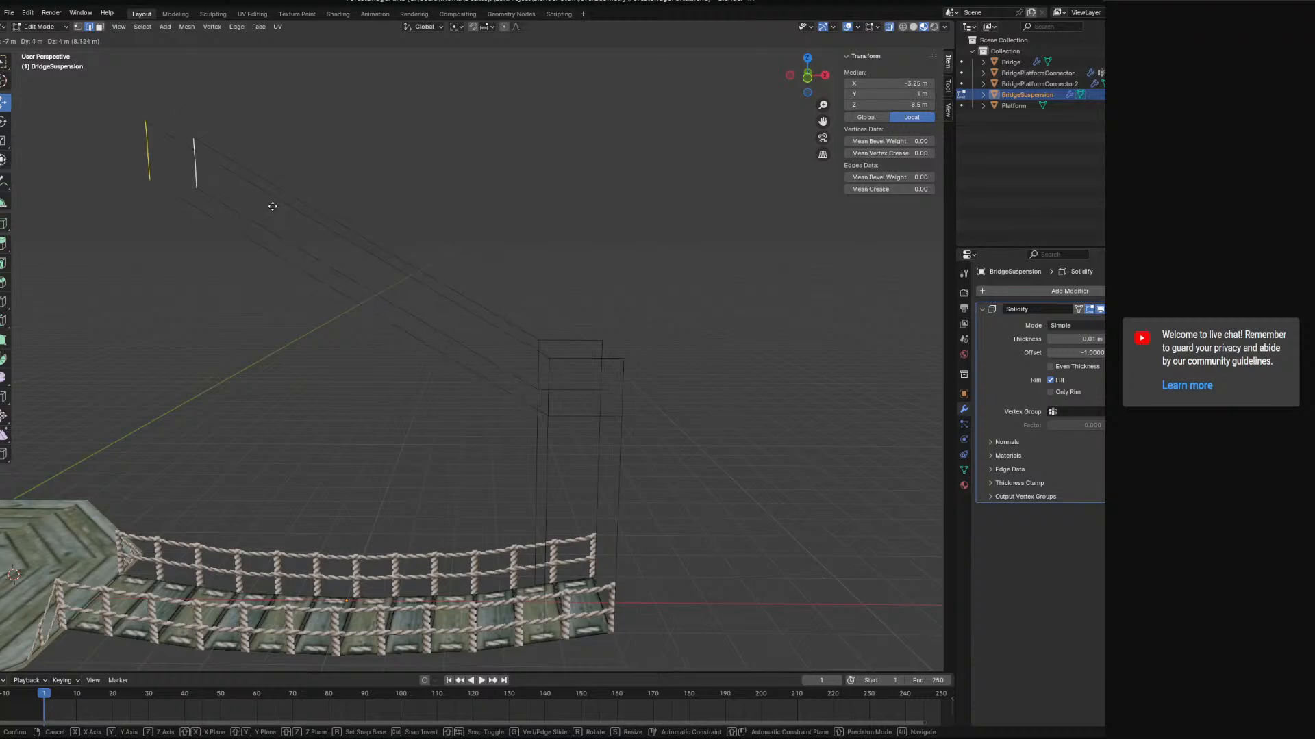
click(182, 176)
middle_drag(182, 176, 572, 466)
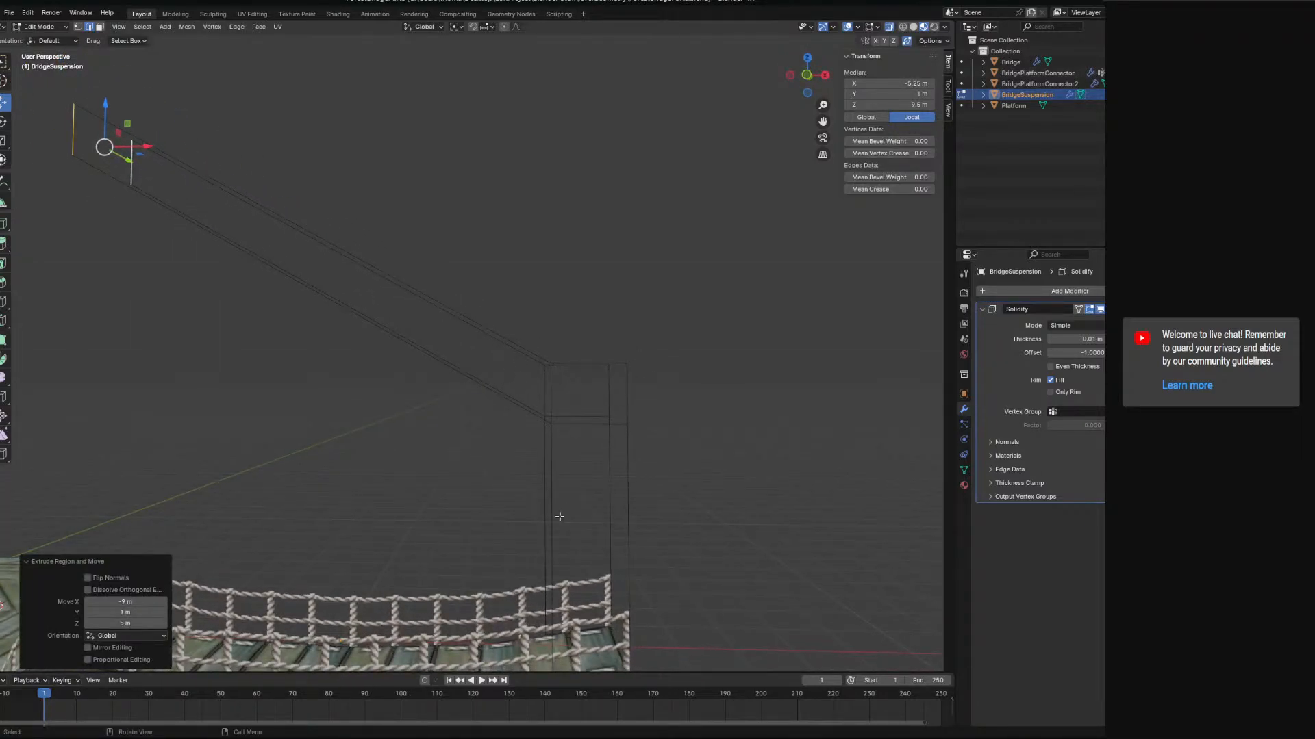
- Move the far ends of the extruded suspension strips another -3 m along X
middle_drag(540, 523, 487, 429)
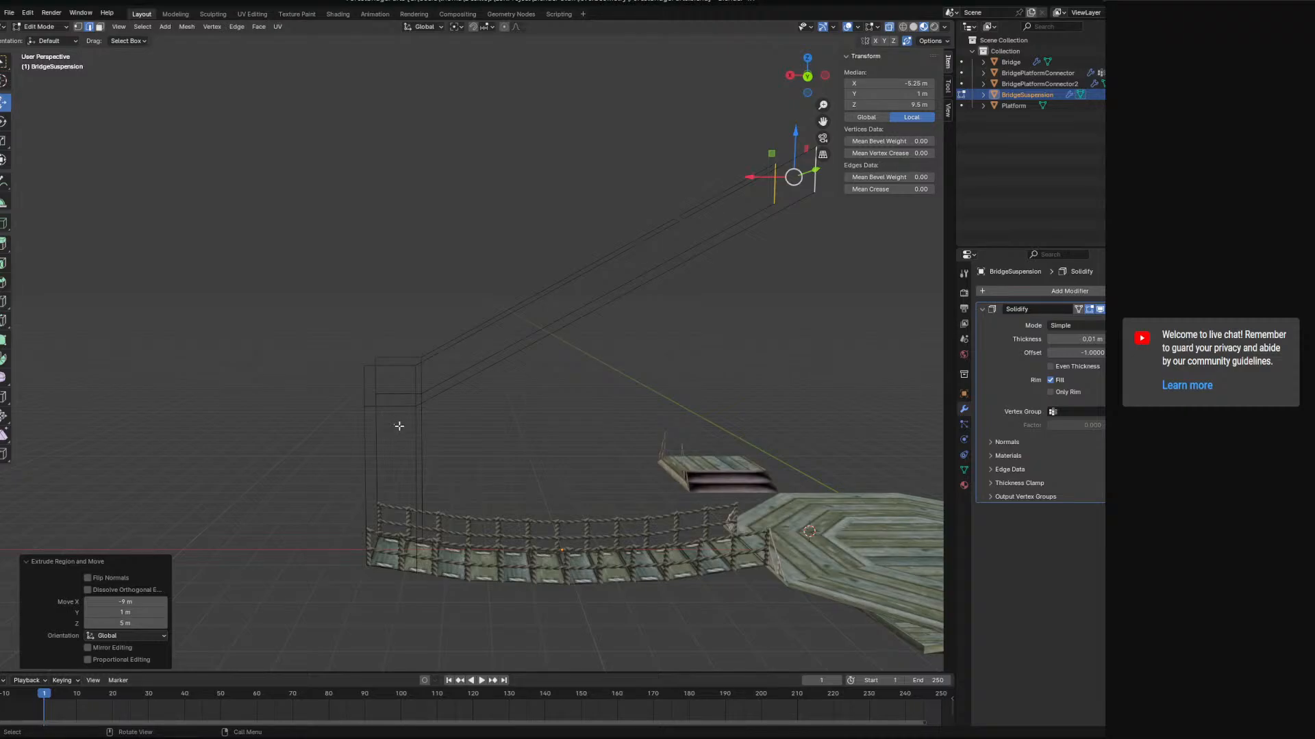
middle_drag(551, 466, 560, 345)
ctrl+drag(478, 302, 572, 330)
key(KP_5)
key(KP_3)
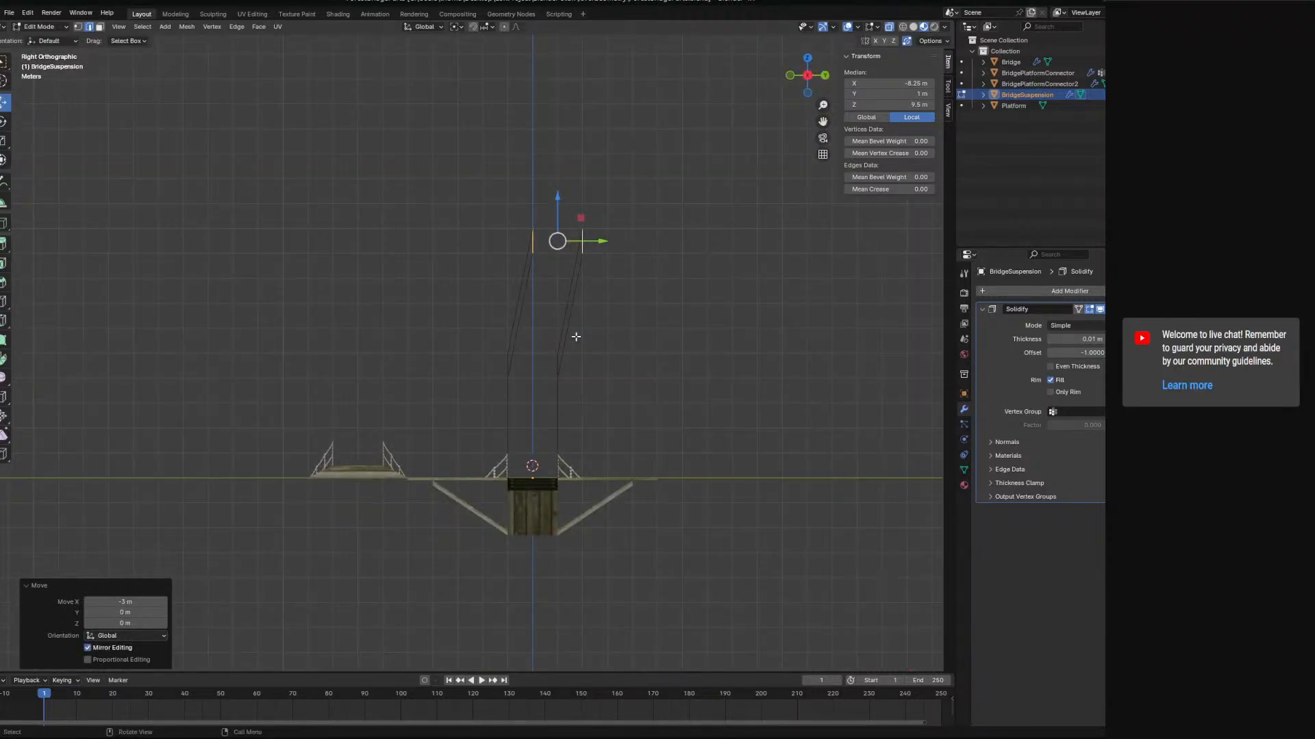
- Move the far ends of the suspension strips -1 m along Y, -1 m along X and 5 m along Z
ctrl+drag(604, 238, 579, 240)
key(KP_1)
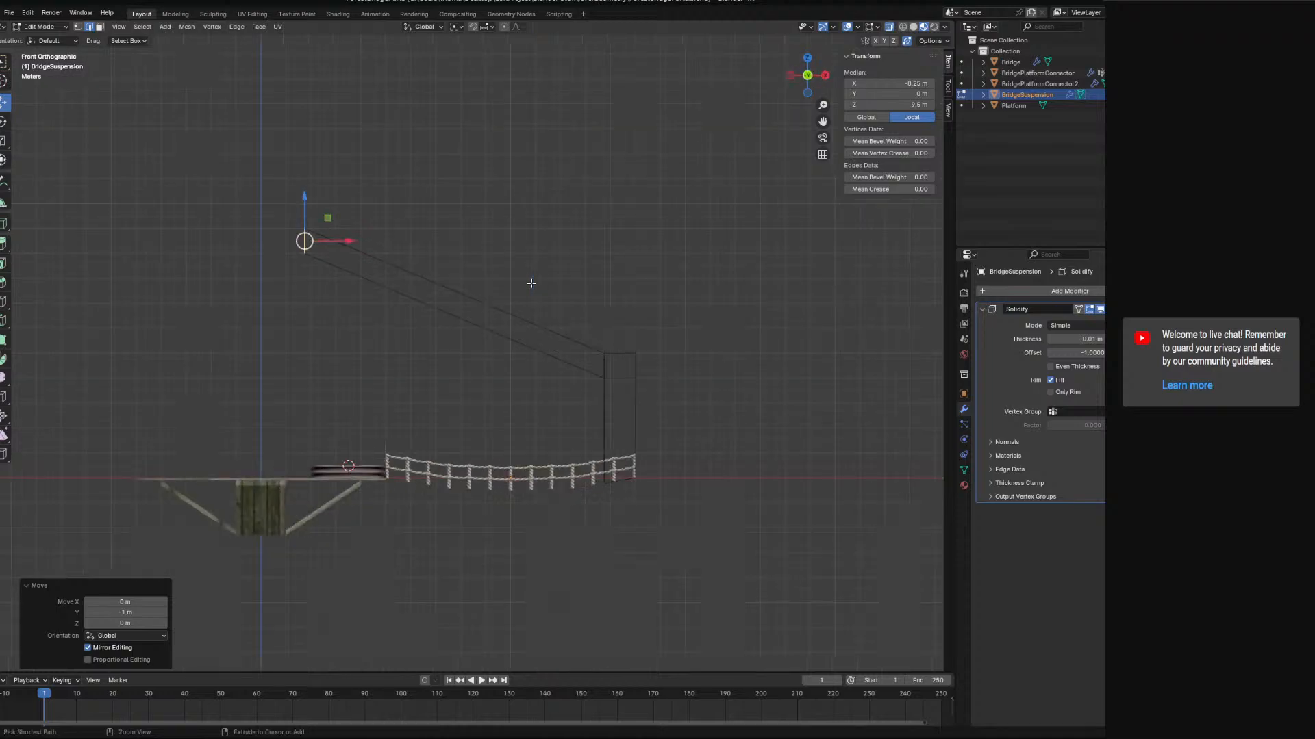
ctrl+drag(345, 244, 305, 244)
ctrl+drag(280, 200, 269, 74)
shift+middle_drag(346, 137, 473, 309)
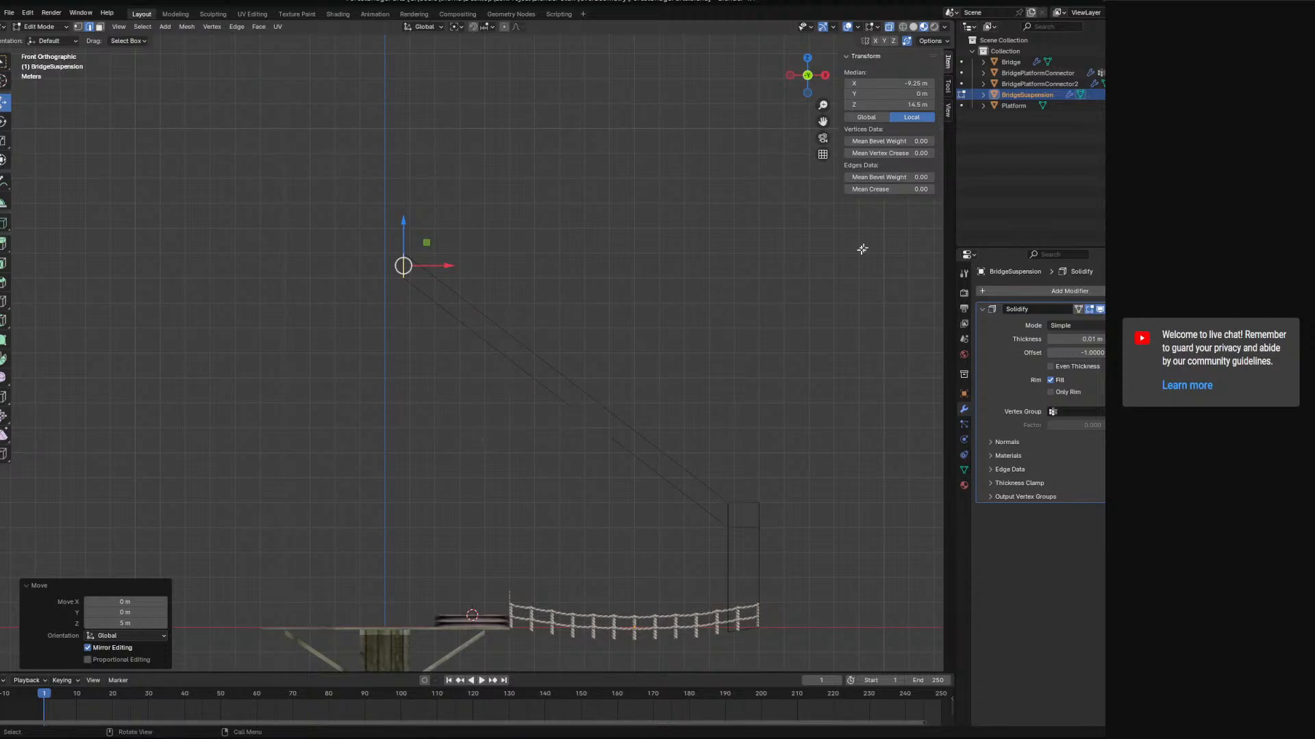
- Select the two tall lower faces of the suspension panels and unwrap them
click(100, 27)
click(723, 556)
middle_drag(722, 556, 515, 446)
shift+click(529, 445)
shift+middle_drag(515, 446, 369, 366)
scroll(665, 552, up, 4)
middle_drag(666, 552, 493, 350)
click(554, 352)
click(602, 446)
shift+click(651, 456)
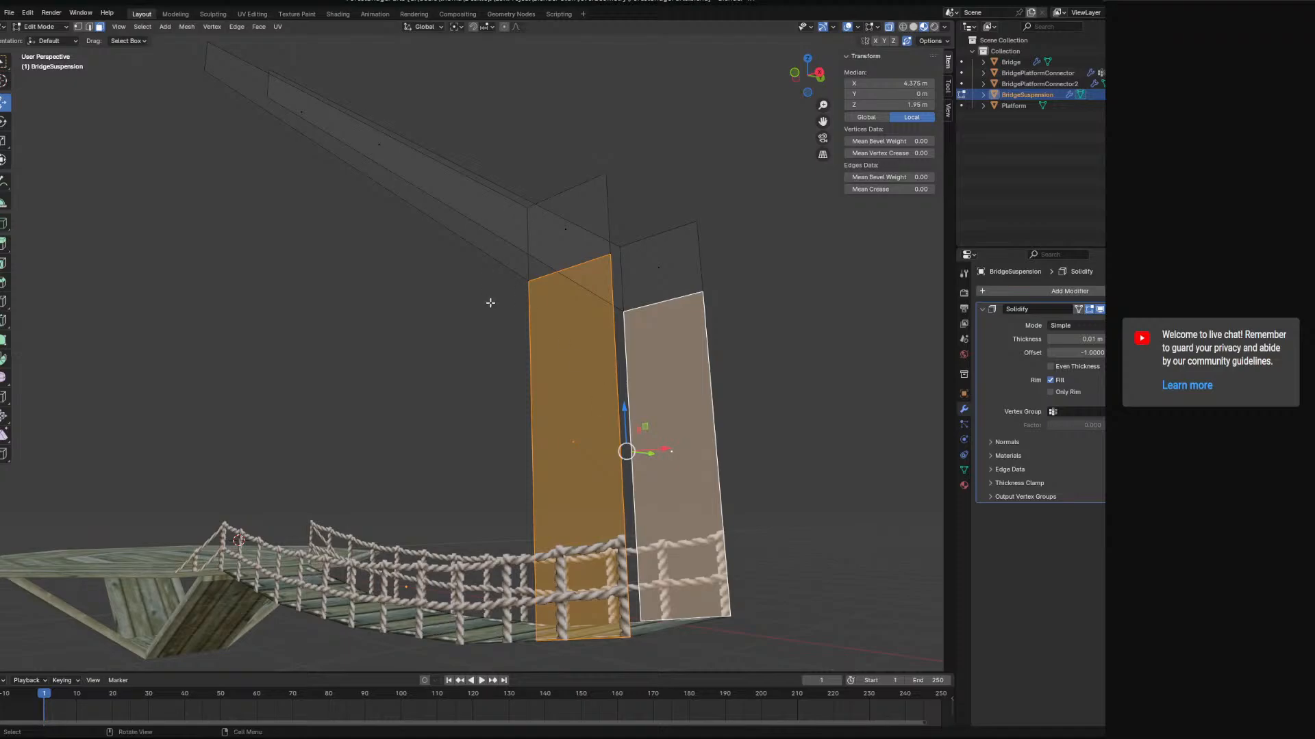
click(289, 27)
click(289, 38)
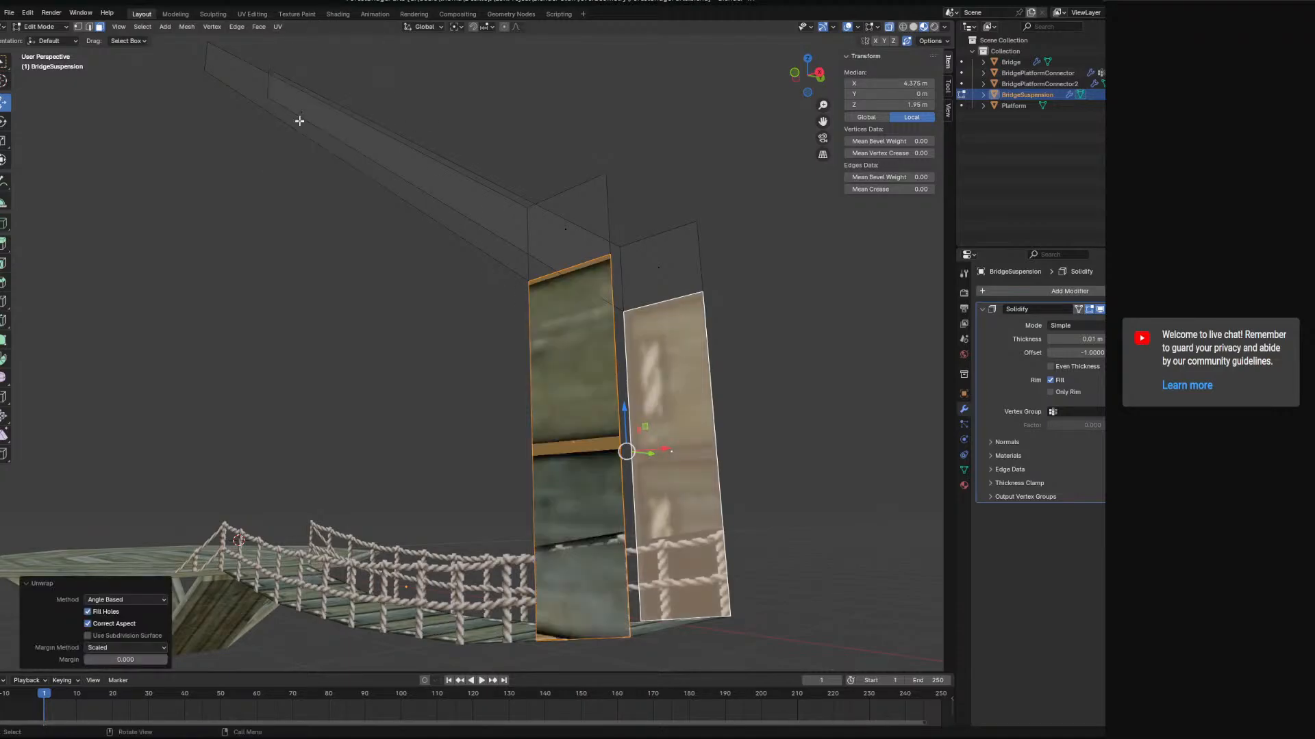
- Assign the RopeBridge material to the two tall panel faces
click(964, 486)
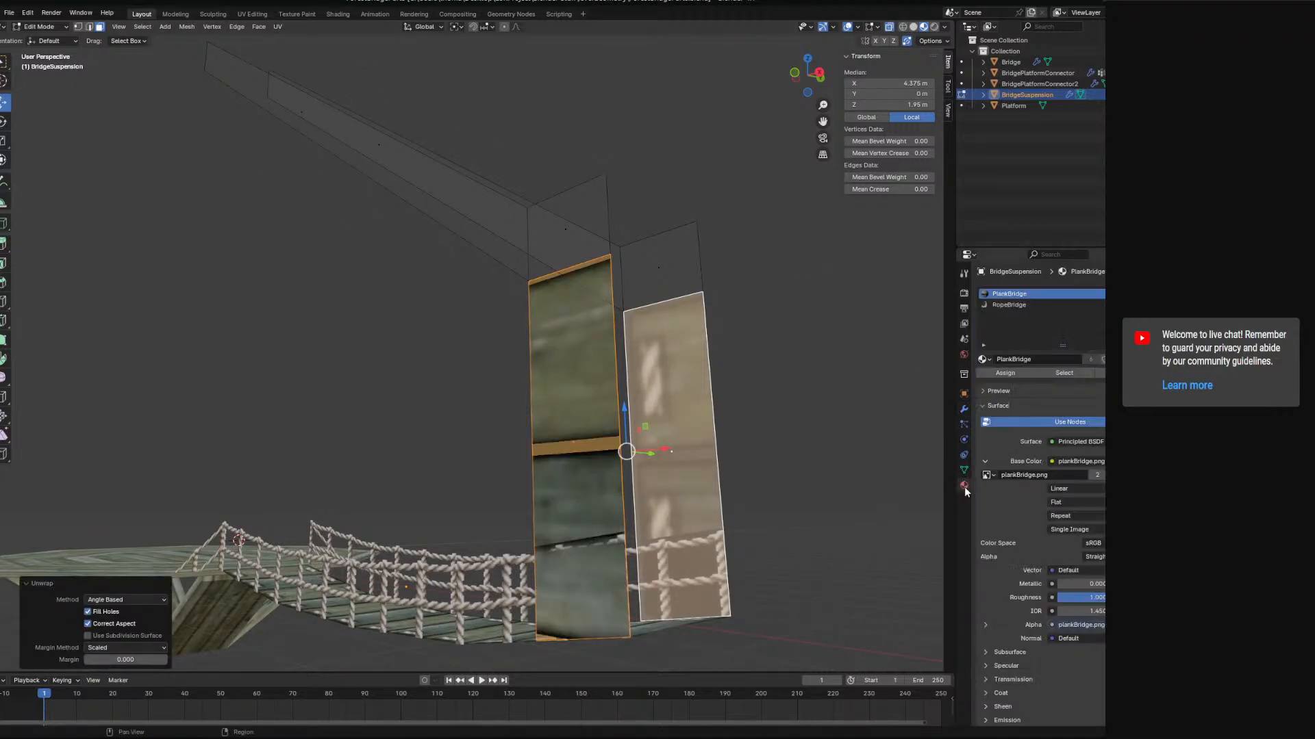
click(1009, 304)
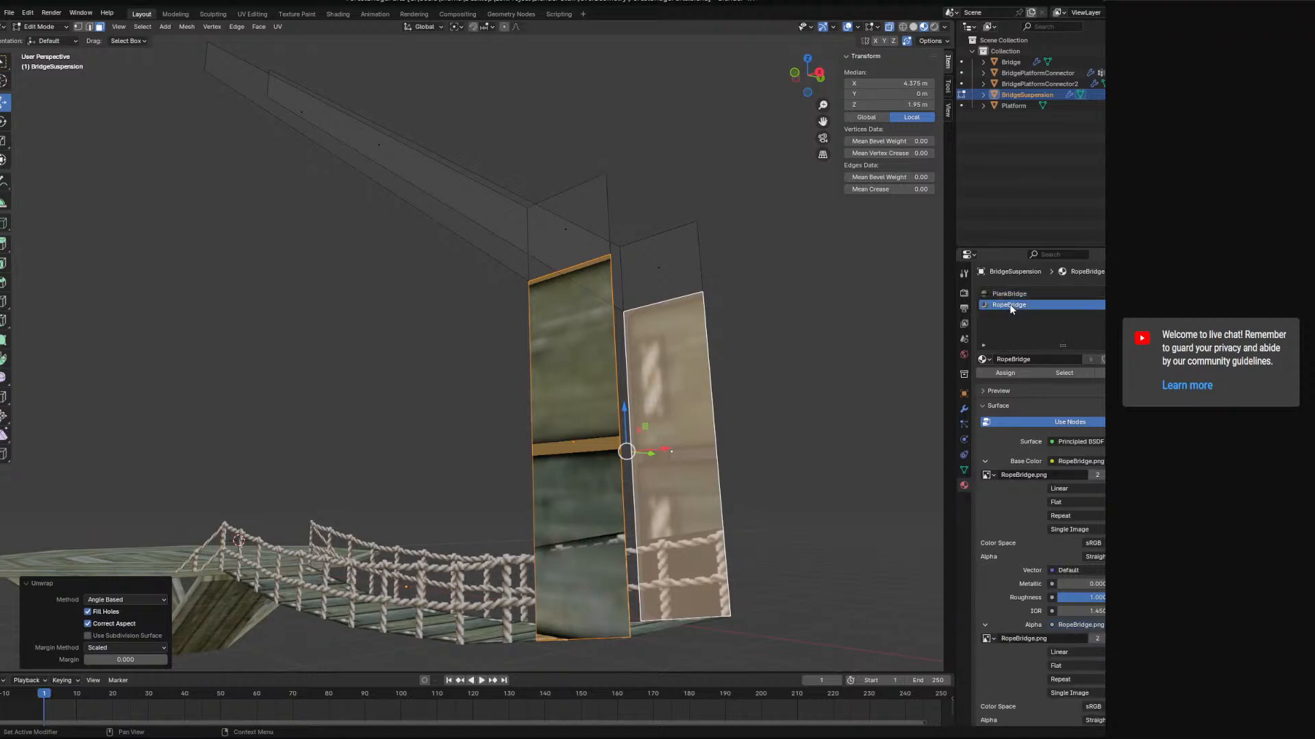
click(1019, 372)
- Select the two short upper panel faces and remove the PlankBridge material slot from the suspension object
click(651, 273)
shift+click(566, 226)
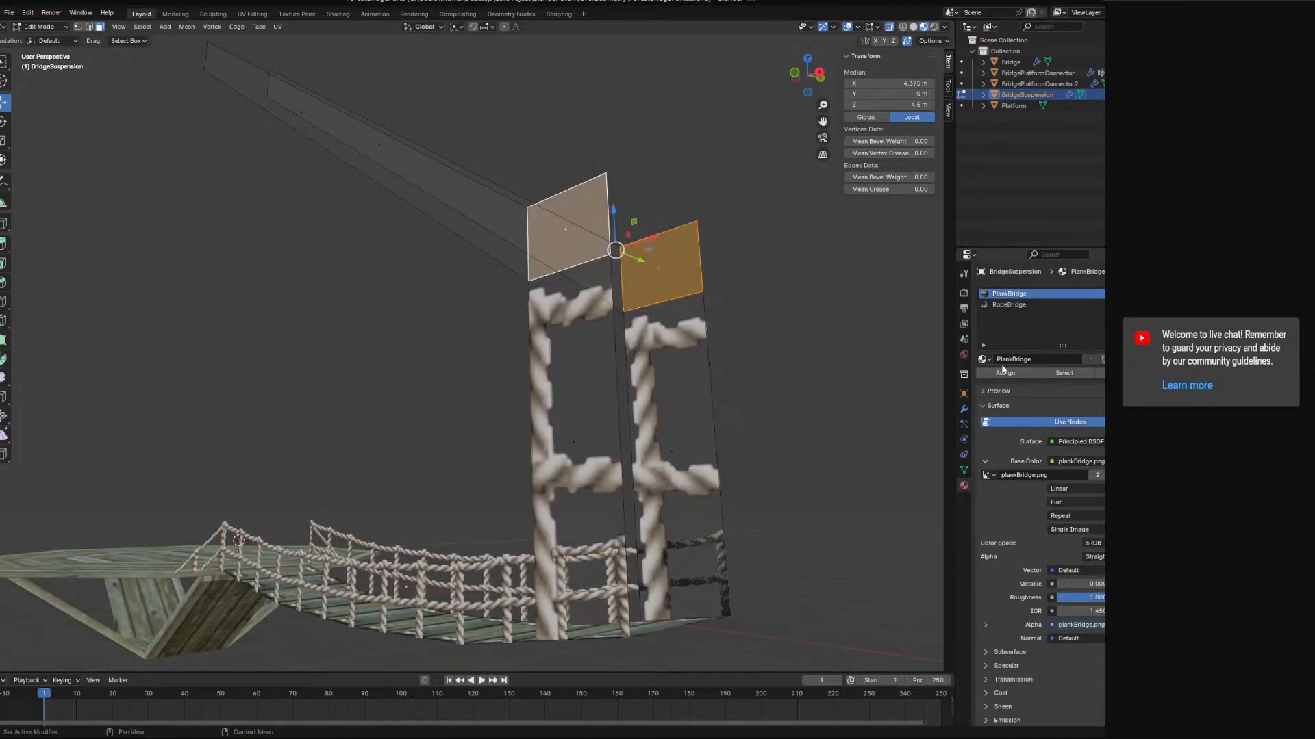
click(39, 26)
click(38, 41)
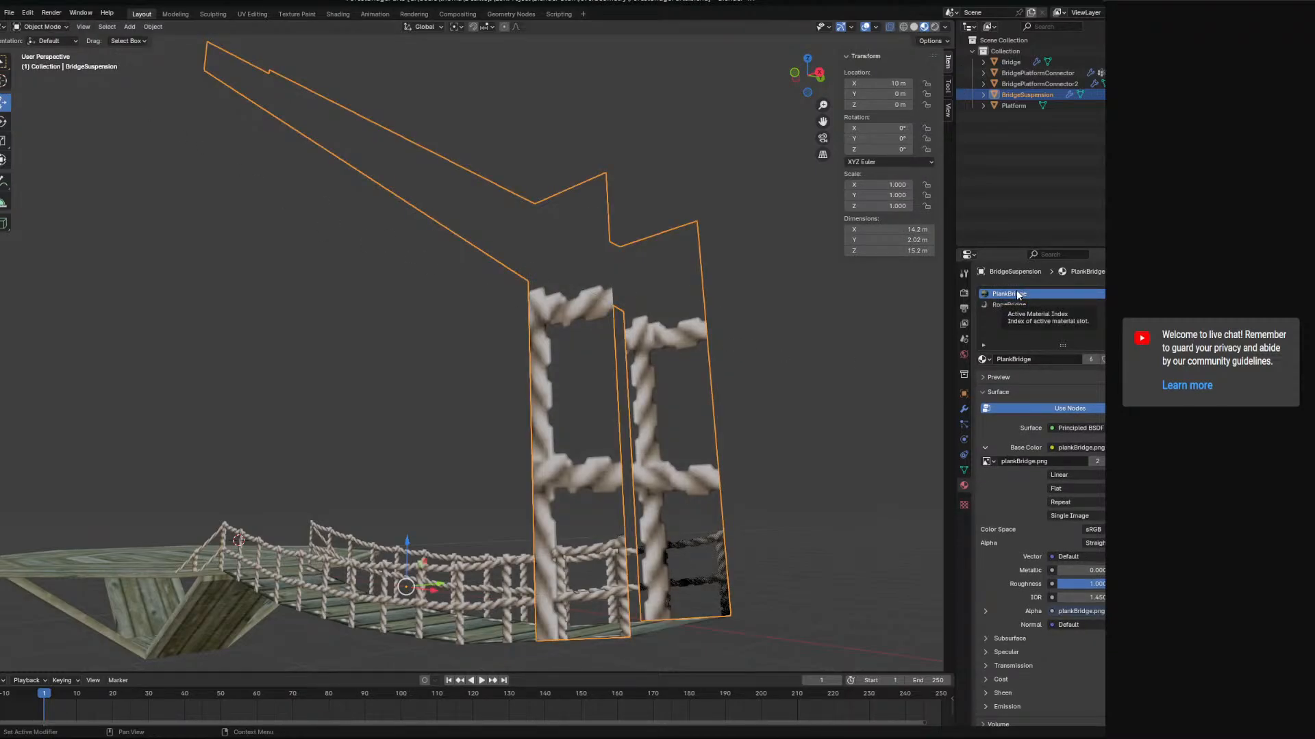
click(1153, 306)
click(40, 26)
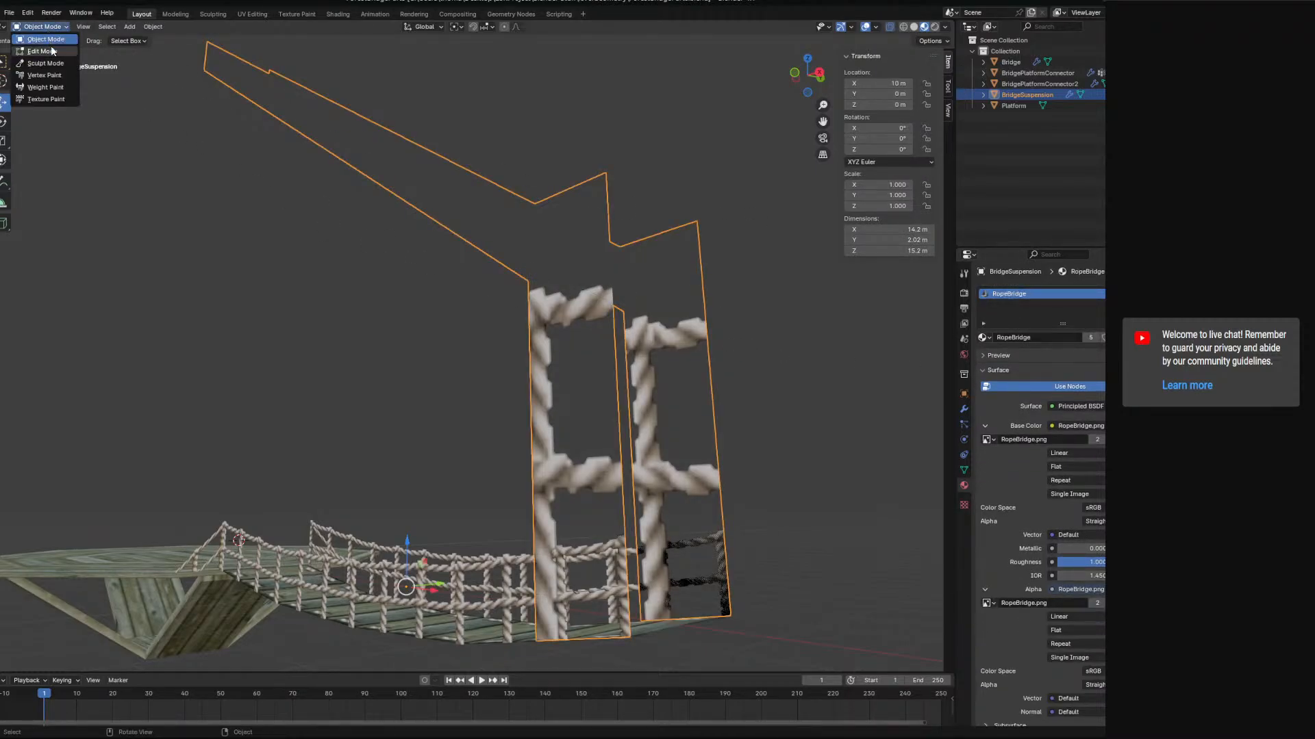
click(38, 41)
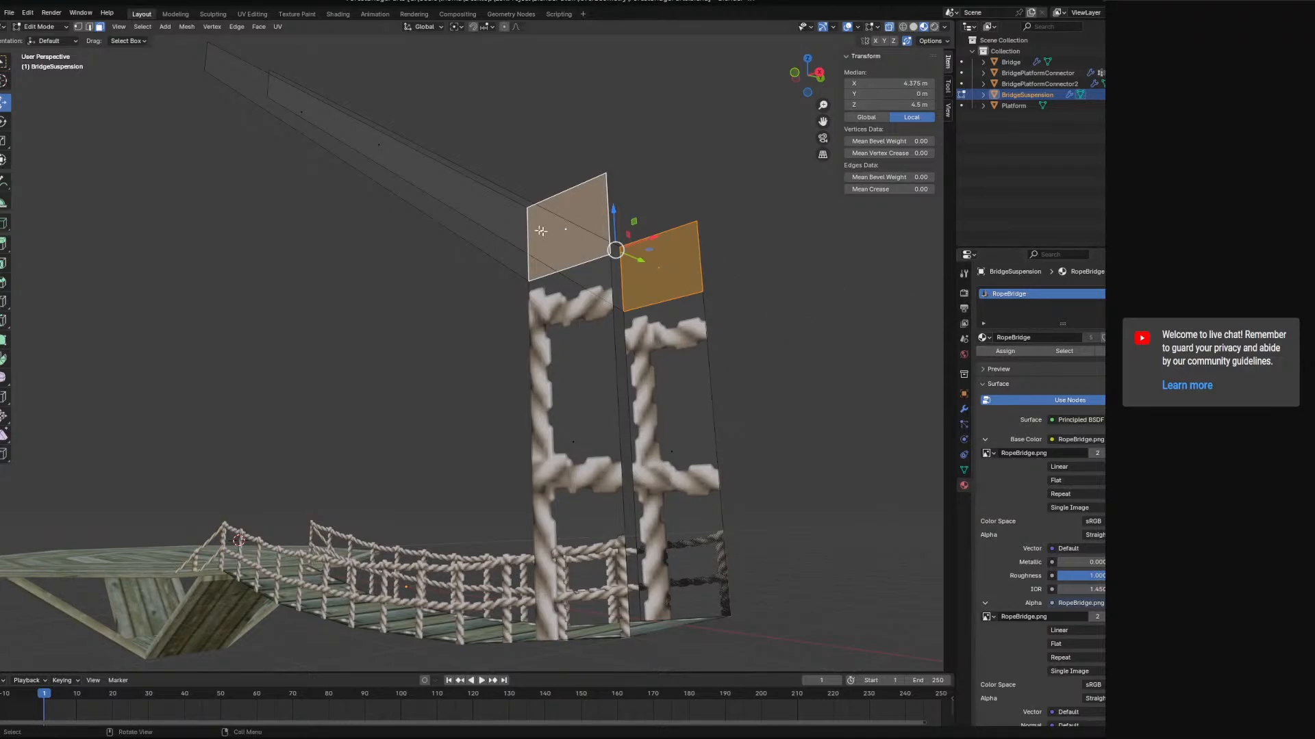
- Unwrap the two short upper panel faces and clear the selection
middle_drag(444, 268, 603, 463)
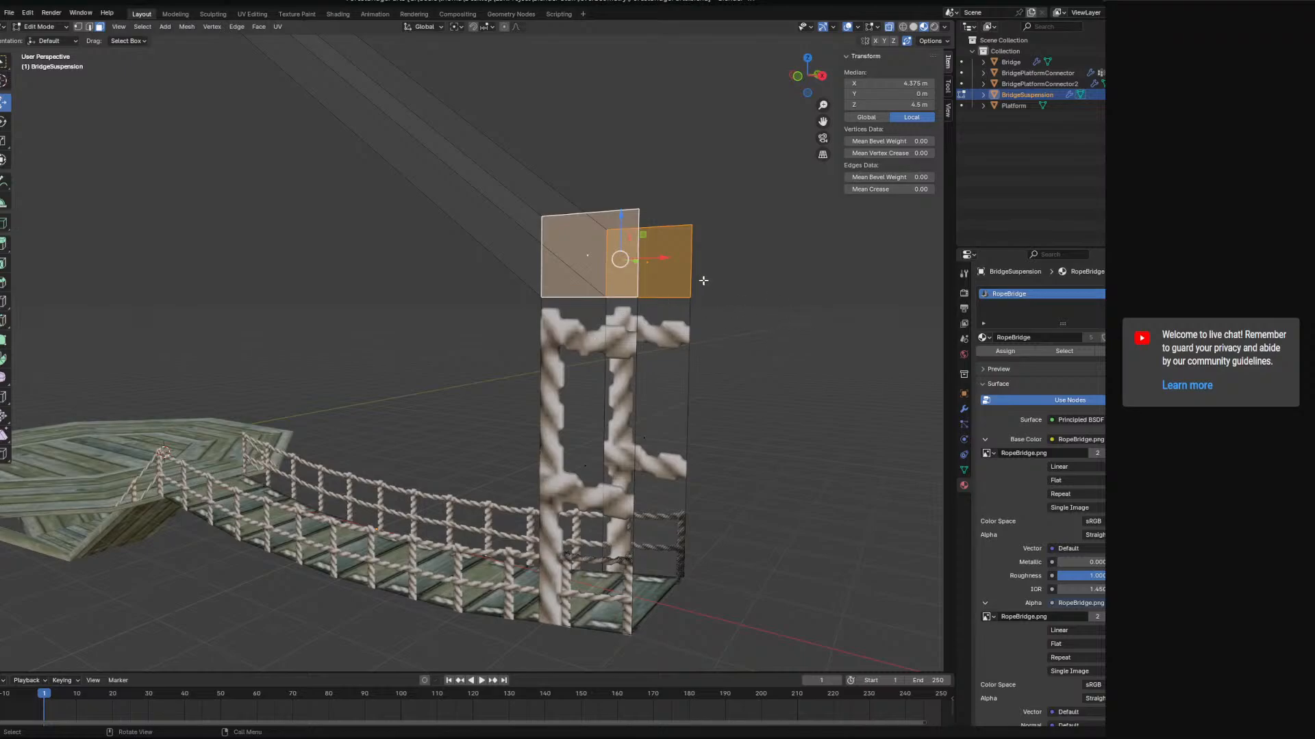
click(277, 27)
click(289, 36)
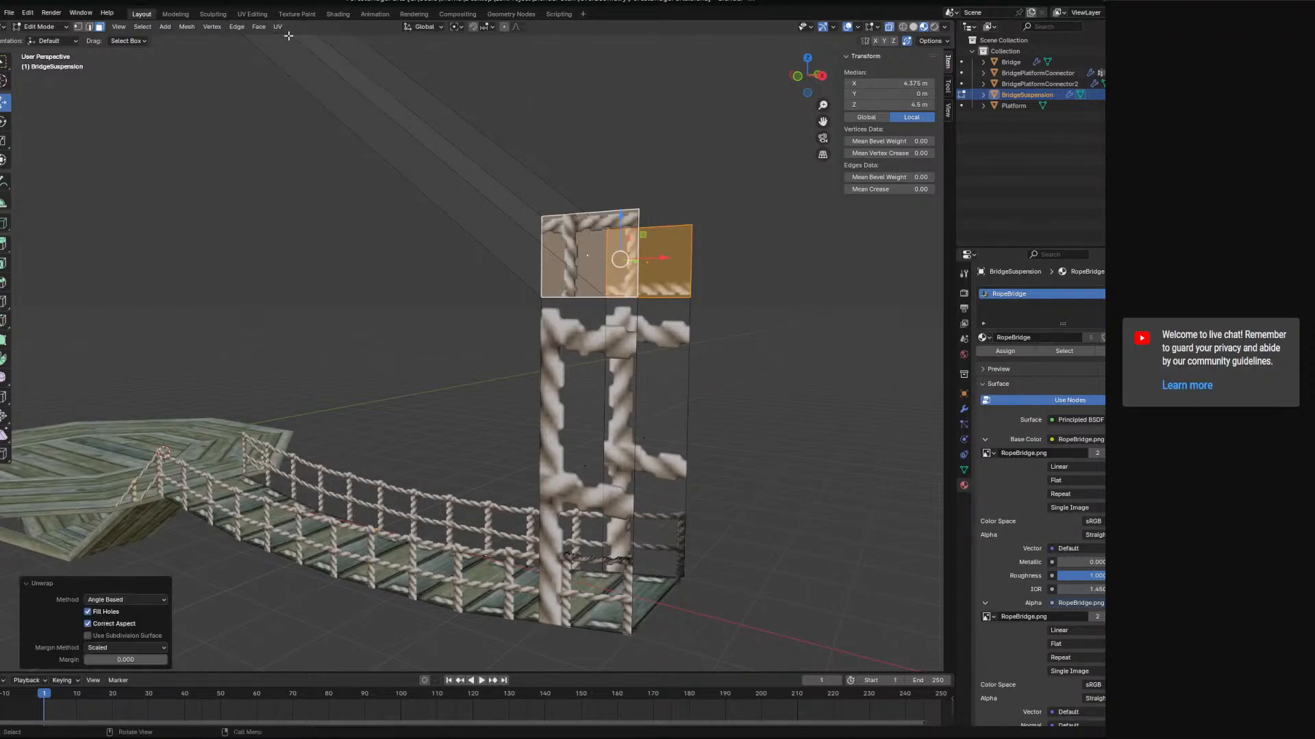
key(alt+a)
- Select the two long slanted strip faces and unwrap them
middle_drag(484, 155, 425, 177)
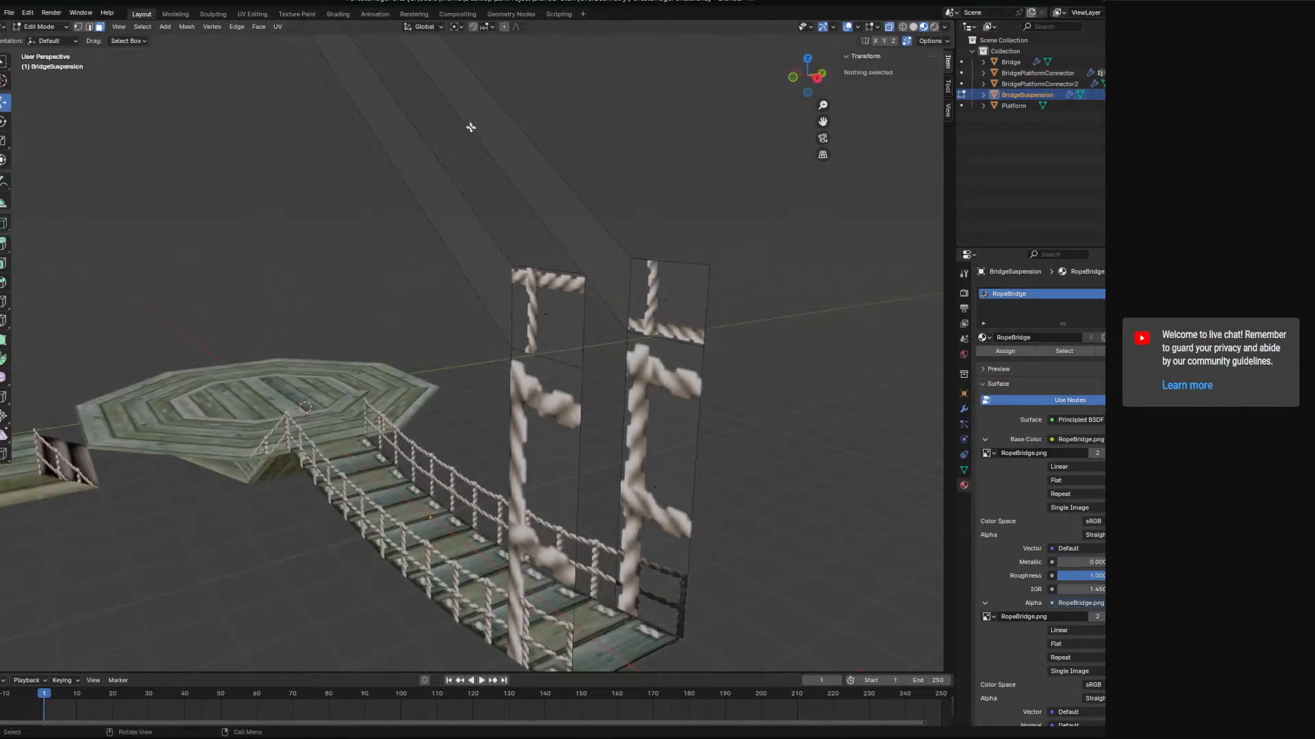
middle_drag(459, 115, 441, 123)
click(369, 56)
shift+click(457, 59)
click(278, 26)
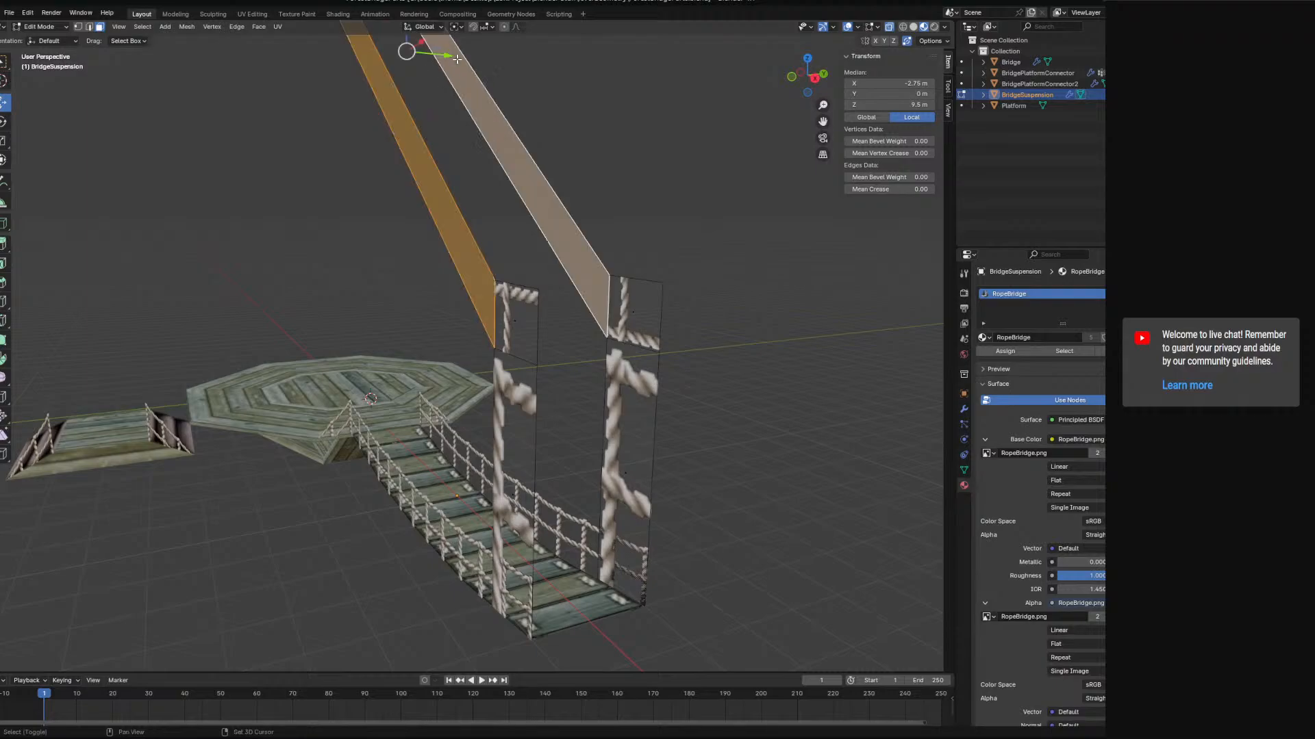
click(290, 36)
middle_drag(365, 188, 478, 165)
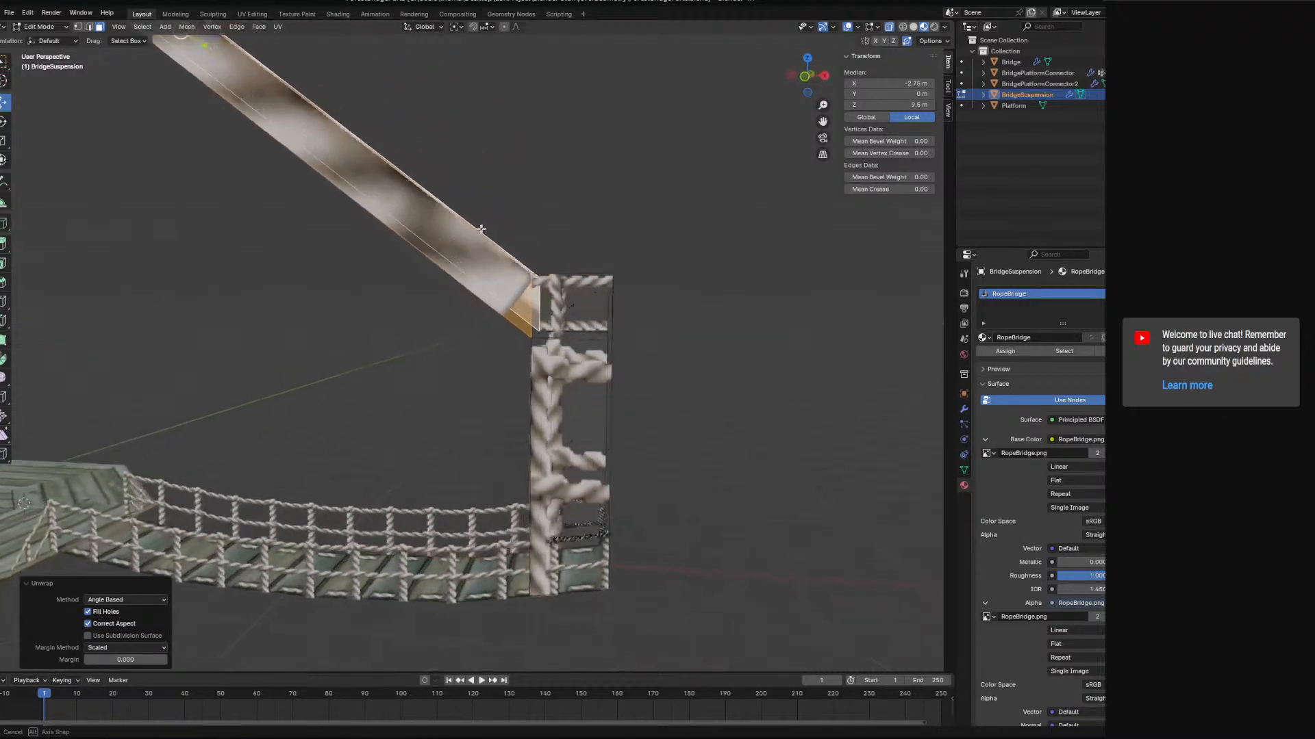
scroll(480, 205, up, 3)
mouse_move(556, 363)
middle_down()
mouse_move(484, 368)
mouse_move(634, 390)
mouse_move(573, 365)
middle_up()
click(484, 368)
shift+click(572, 377)
scroll(573, 364, down, 2)
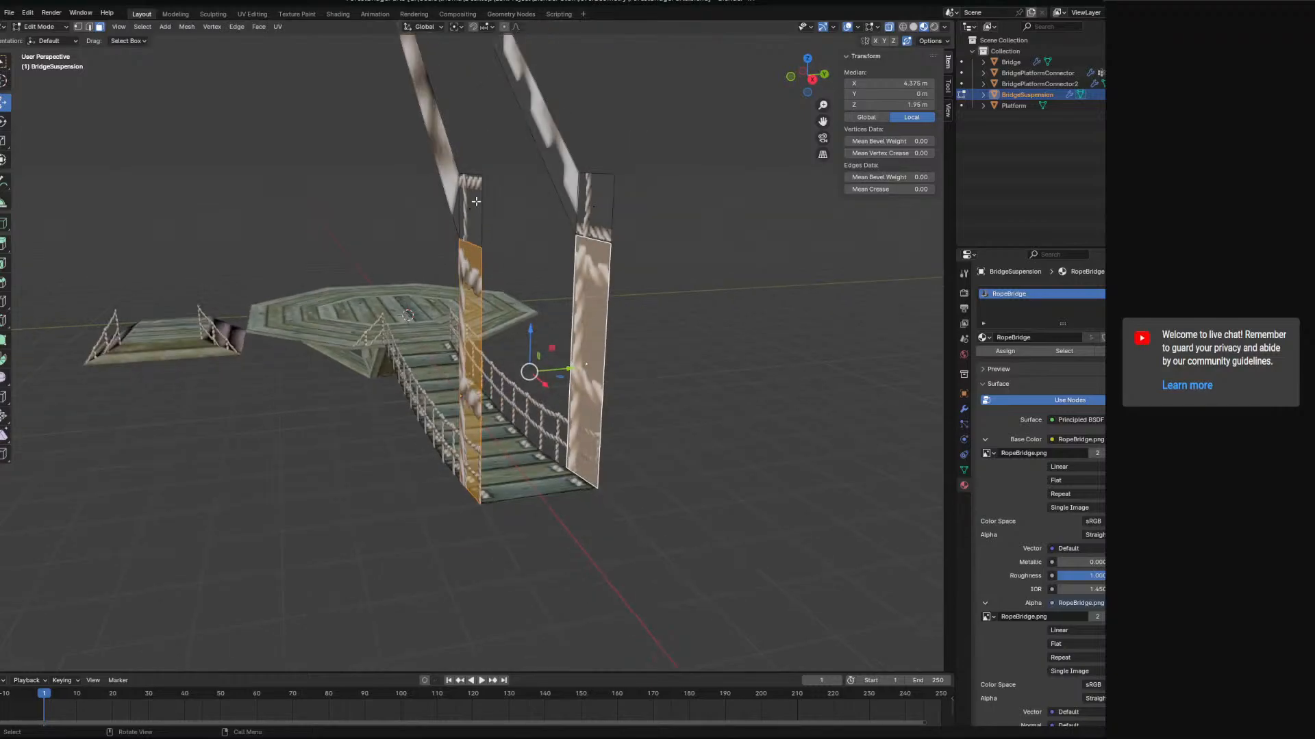
click(477, 204)
scroll(487, 210, down, 3)
click(540, 267)
middle_drag(528, 289, 501, 336)
shift+click(471, 265)
click(549, 295)
key(KP_3)
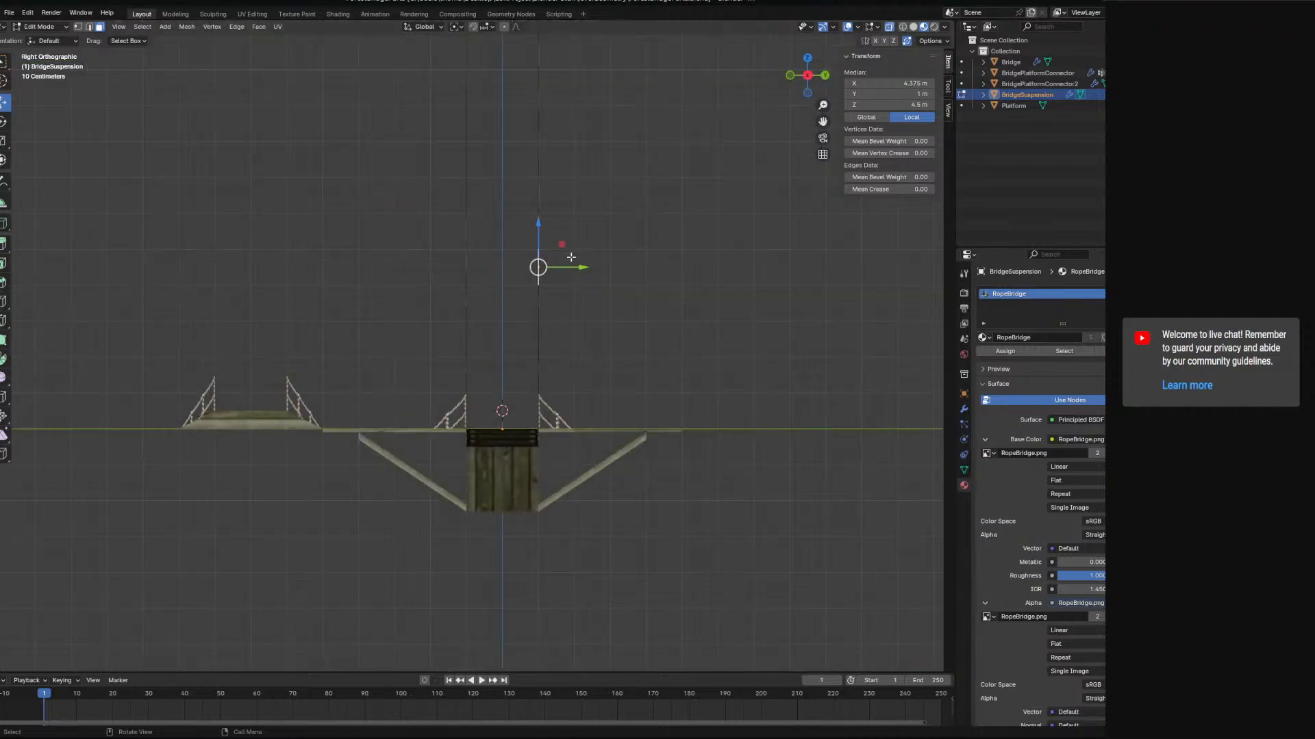
middle_drag(561, 272, 587, 335)
drag(587, 334, 586, 335)
middle_drag(616, 352, 541, 293)
key(ctrl+z)
drag(541, 293, 478, 288)
middle_drag(522, 295, 621, 378)
key(ctrl+z)
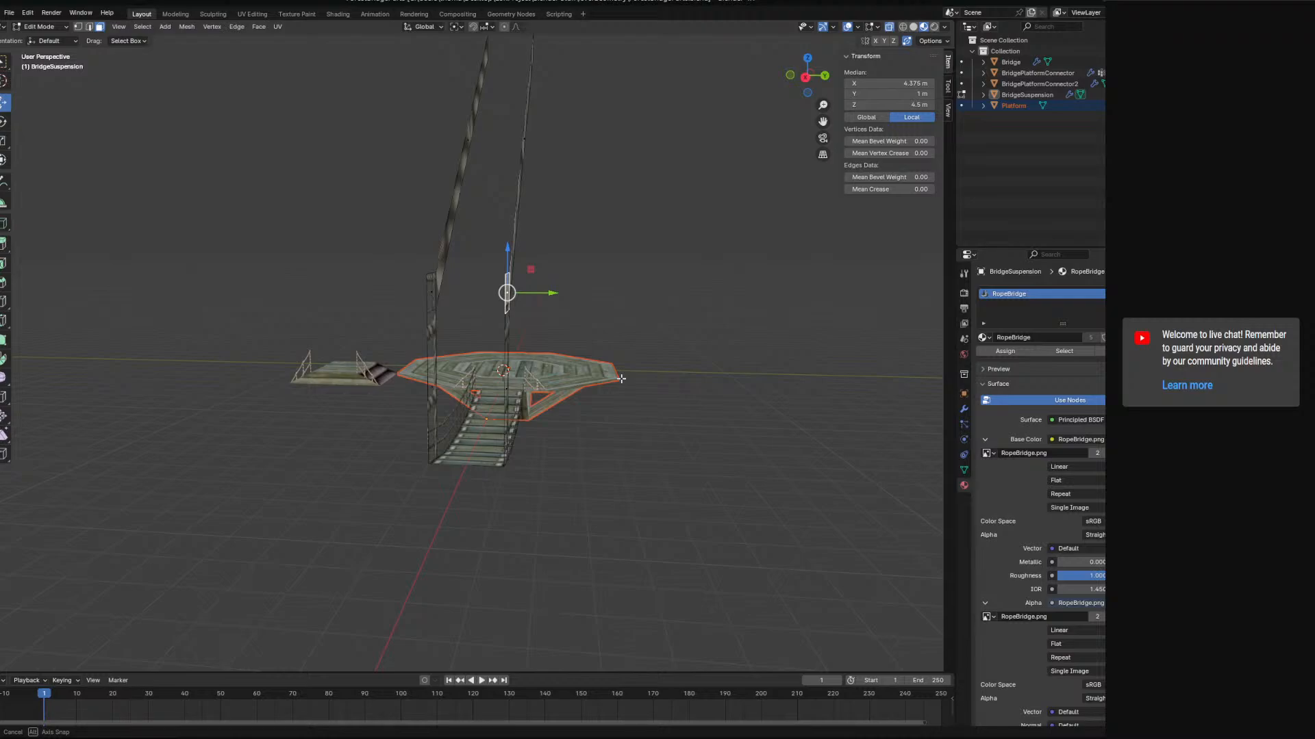
middle_drag(621, 379, 668, 360)
middle_drag(444, 257, 556, 312)
key(alt+a)
click(39, 26)
click(45, 39)
click(43, 27)
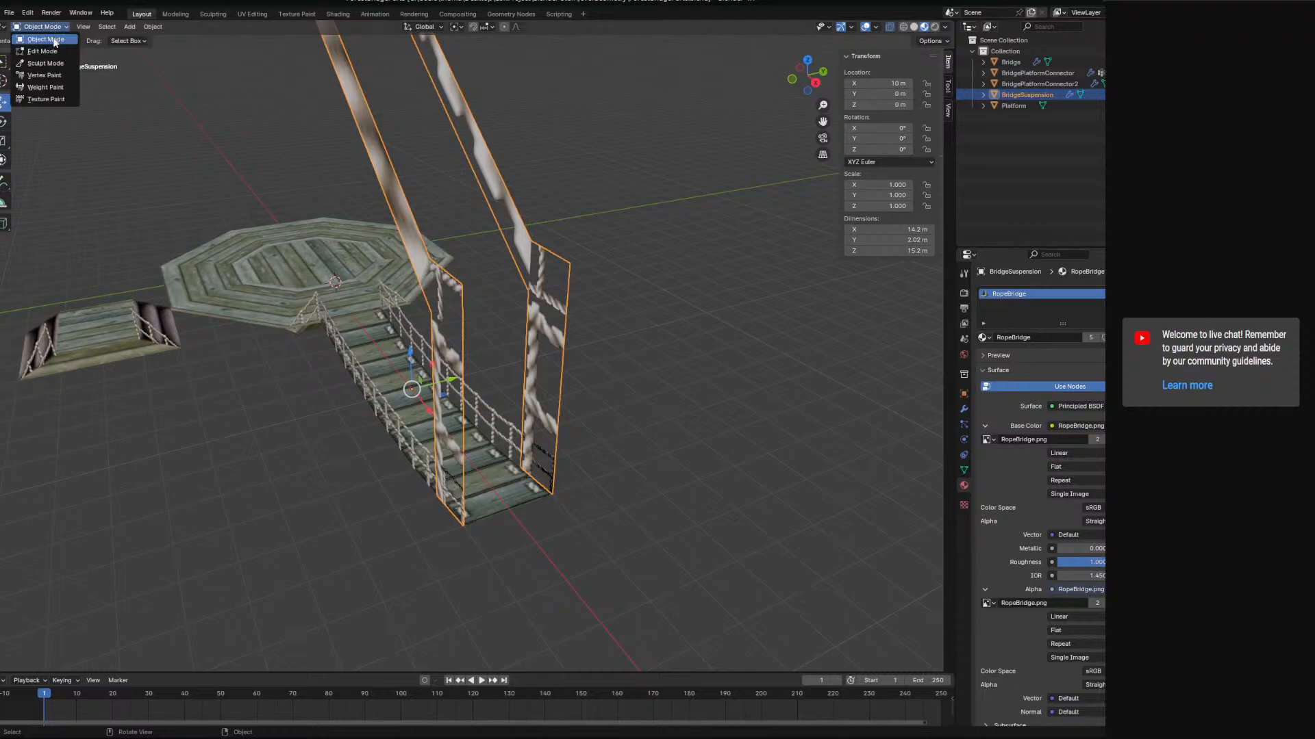
click(49, 51)
- Delete the slanted strip, short upper face and tall lower face on the -Y side of the suspension
scroll(302, 85, down, 2)
scroll(322, 198, down, 2)
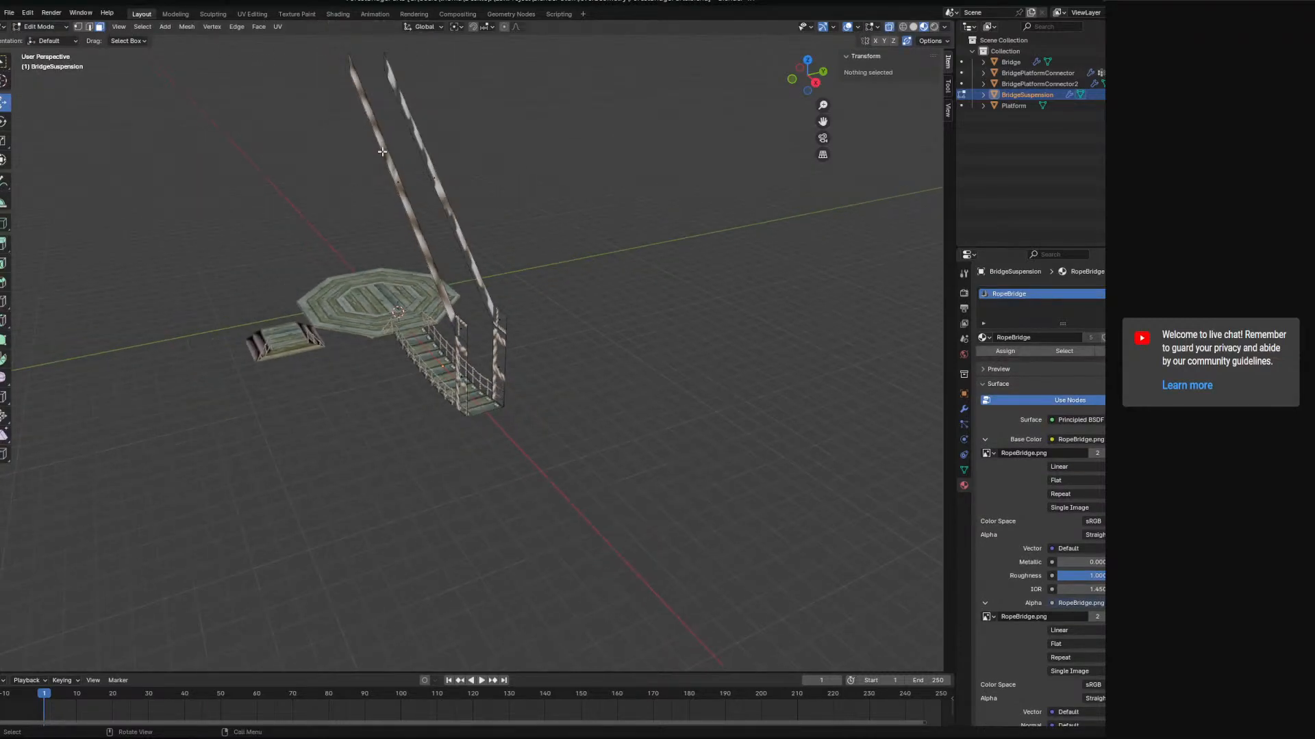
click(445, 304)
shift+click(466, 333)
shift+click(461, 369)
key(x)
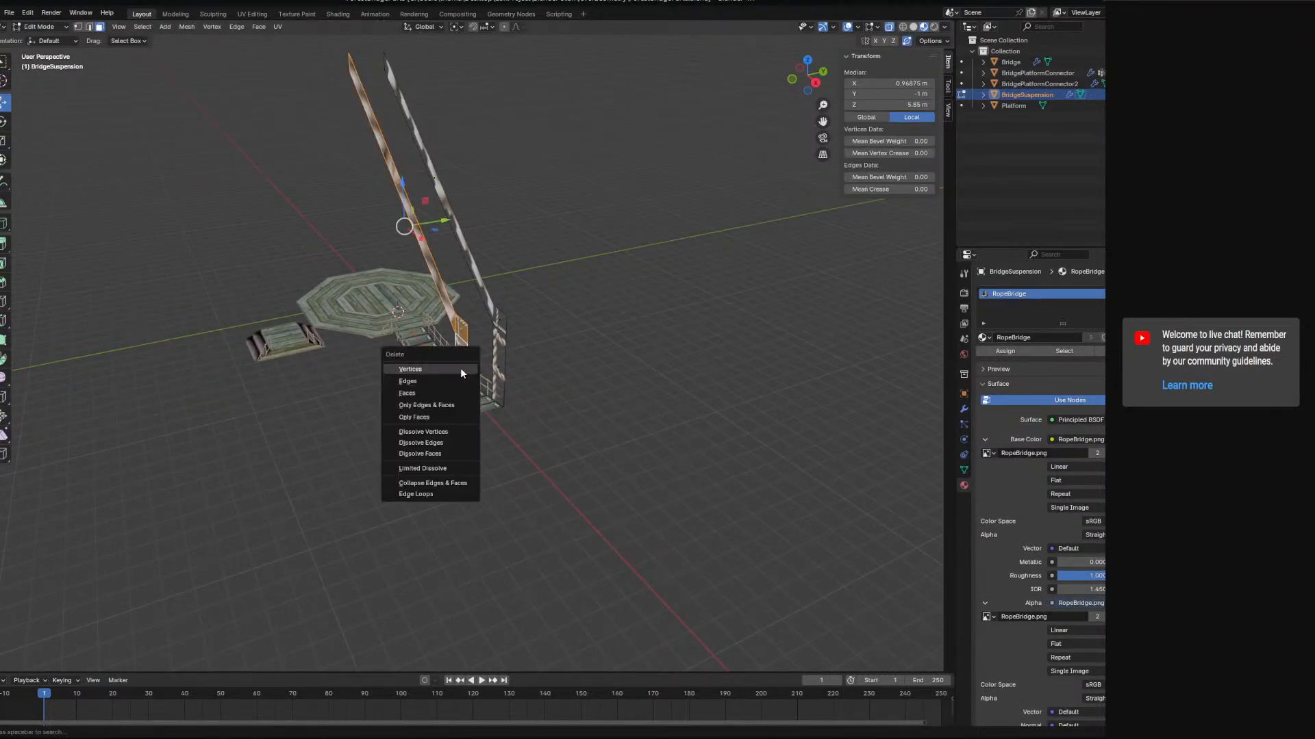
click(454, 389)
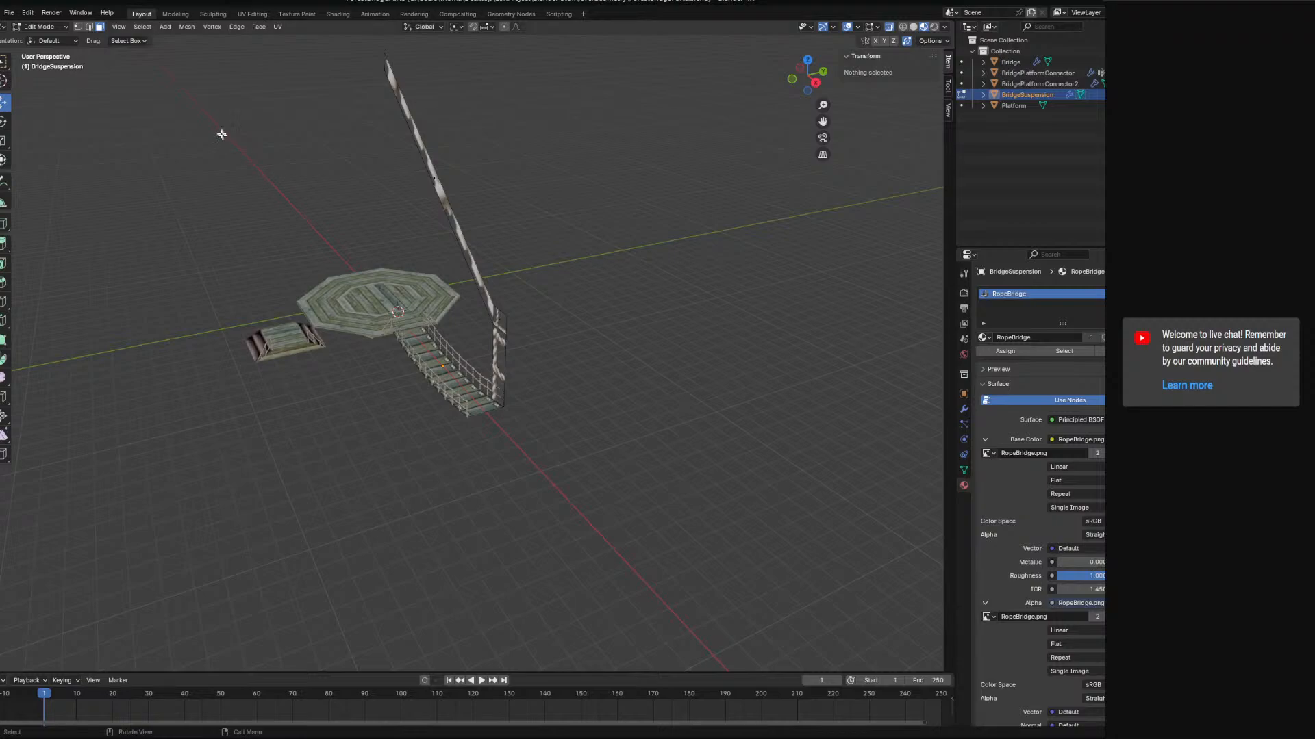
- Add a Mirror modifier to the suspension object in Object Mode, mirroring across the Y axis only
click(64, 27)
click(45, 39)
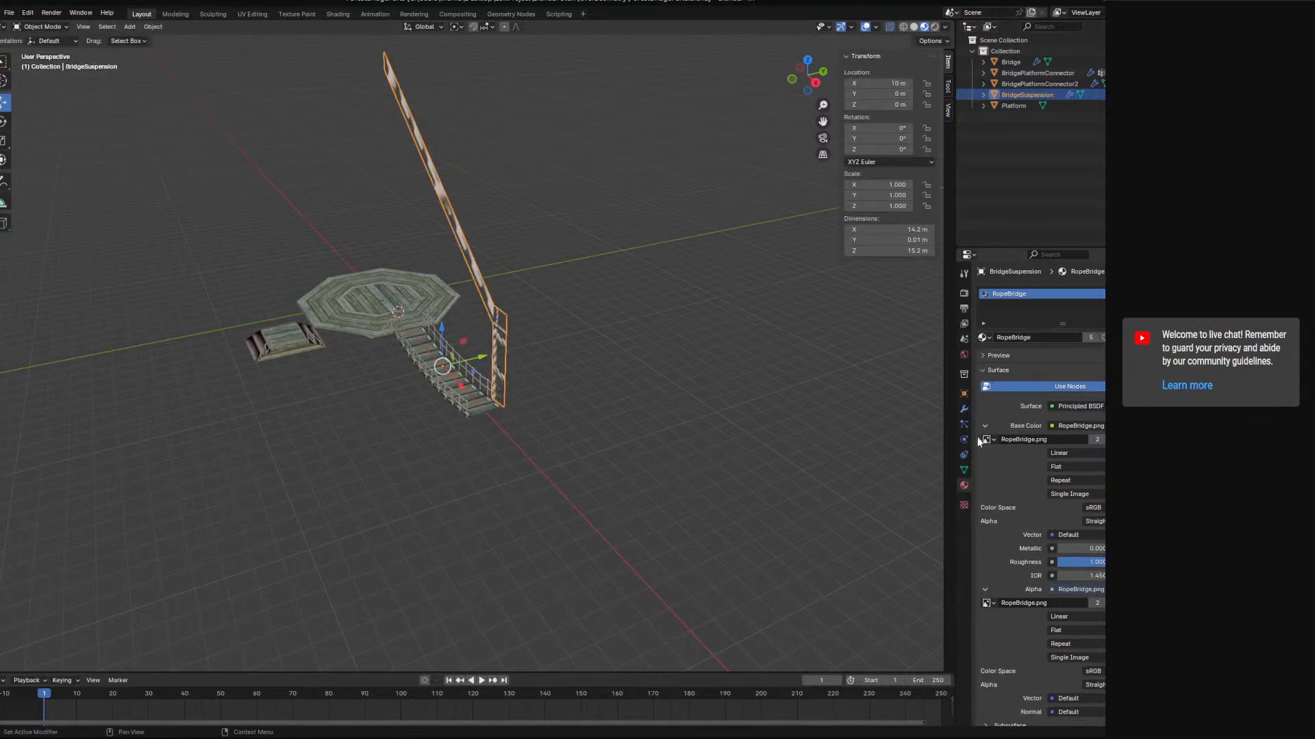
click(964, 410)
click(1038, 291)
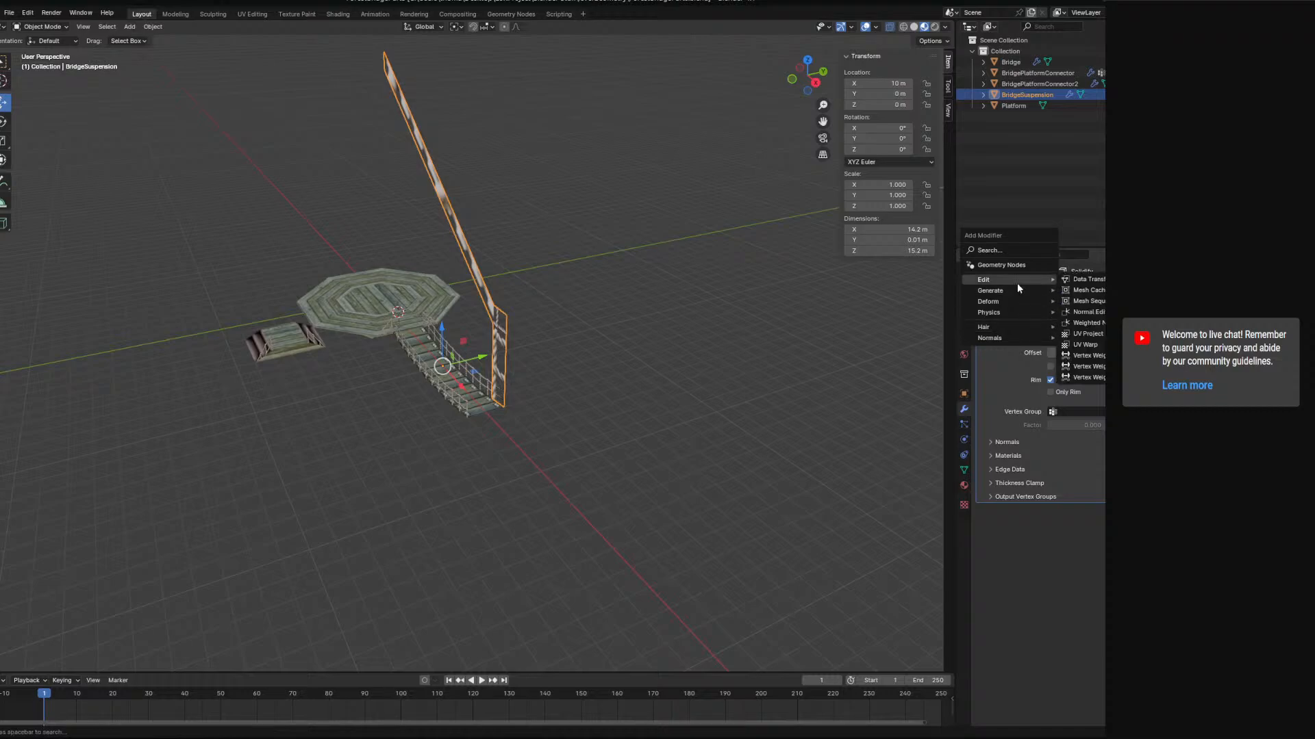
mouse_move(1014, 292)
click(1081, 367)
scroll(783, 356, up, 2)
middle_drag(674, 357, 799, 338)
scroll(547, 394, up, 2)
shift+middle_drag(445, 366, 558, 398)
click(1092, 527)
click(1062, 527)
- In Edit Mode, select the short upper panel face and move it 1 m along Y
middle_drag(737, 482, 609, 418)
click(47, 26)
click(41, 50)
click(618, 344)
scroll(617, 344, up, 3)
shift+middle_drag(671, 356, 675, 274)
scroll(603, 349, up, 3)
middle_drag(602, 352, 543, 375)
scroll(578, 375, down, 5)
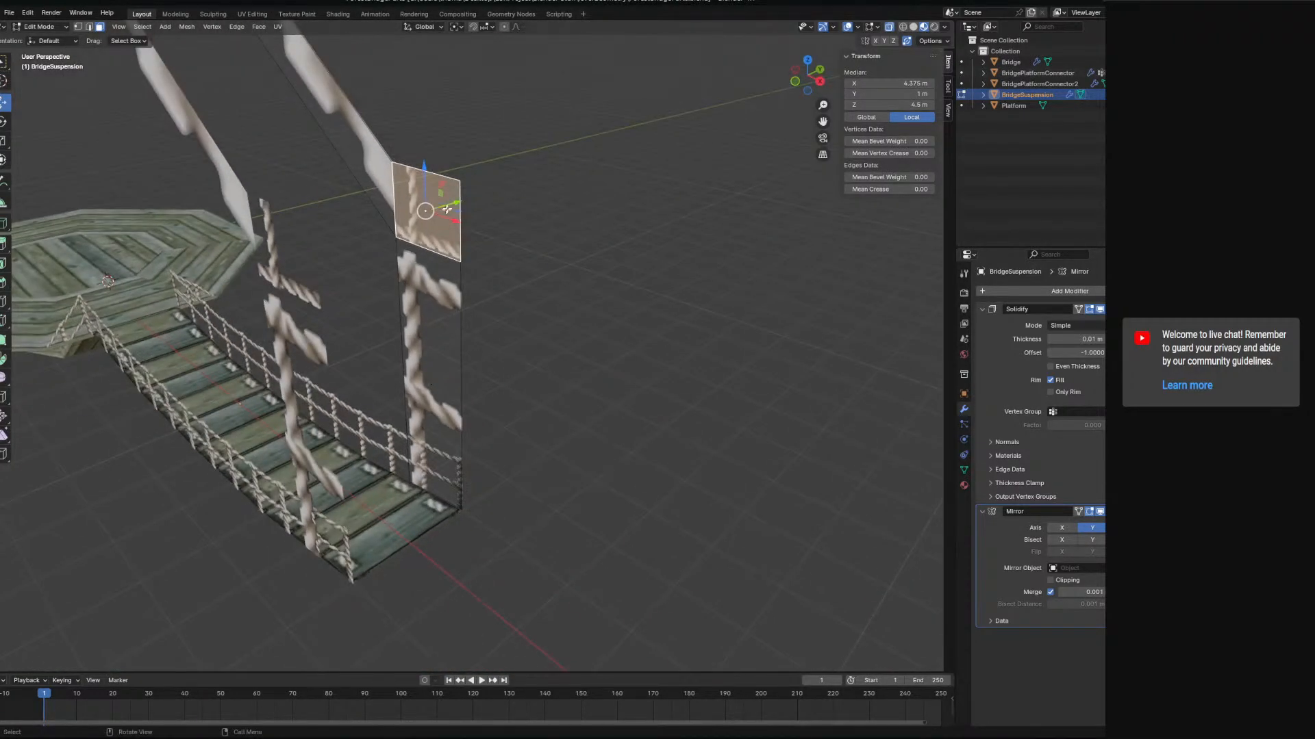
ctrl+drag(458, 211, 465, 200)
middle_drag(513, 236, 606, 263)
middle_drag(380, 225, 349, 242)
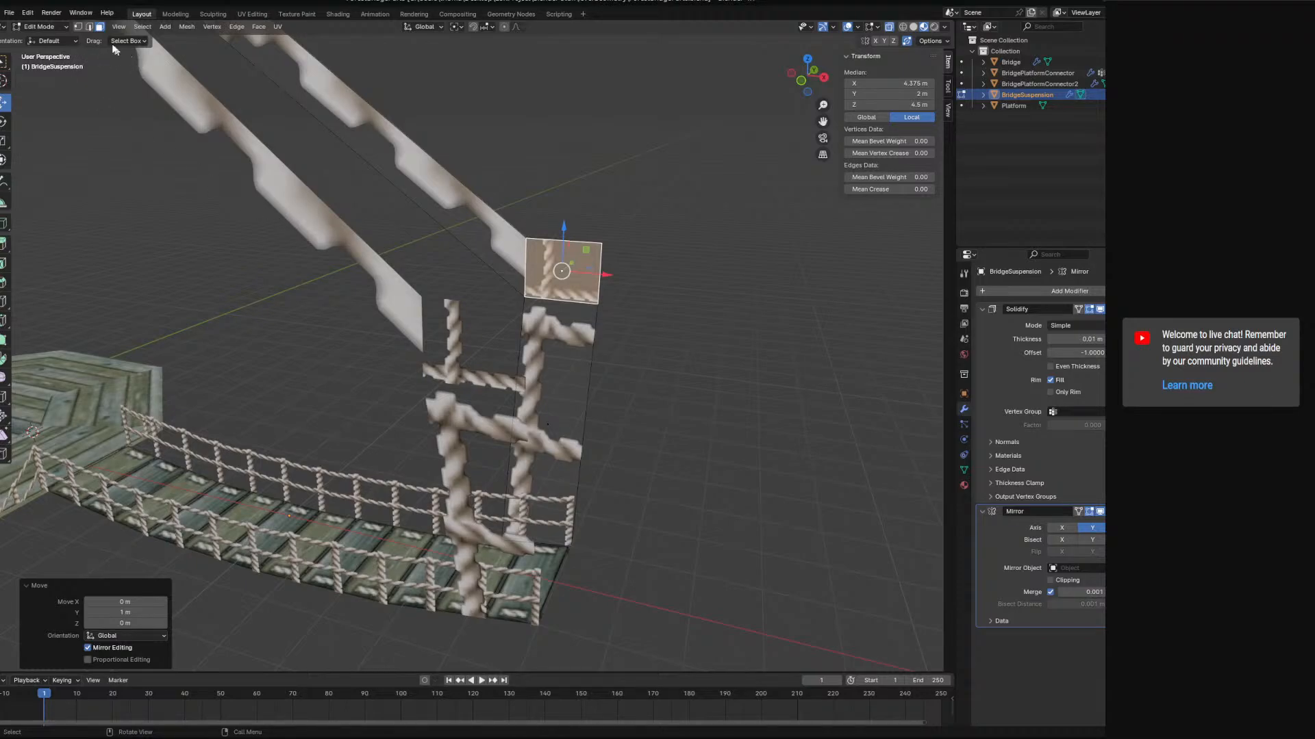
- Try to move the short upper face's top inner vertex 1 m along X
click(77, 27)
click(526, 239)
ctrl+drag(567, 243, 611, 246)
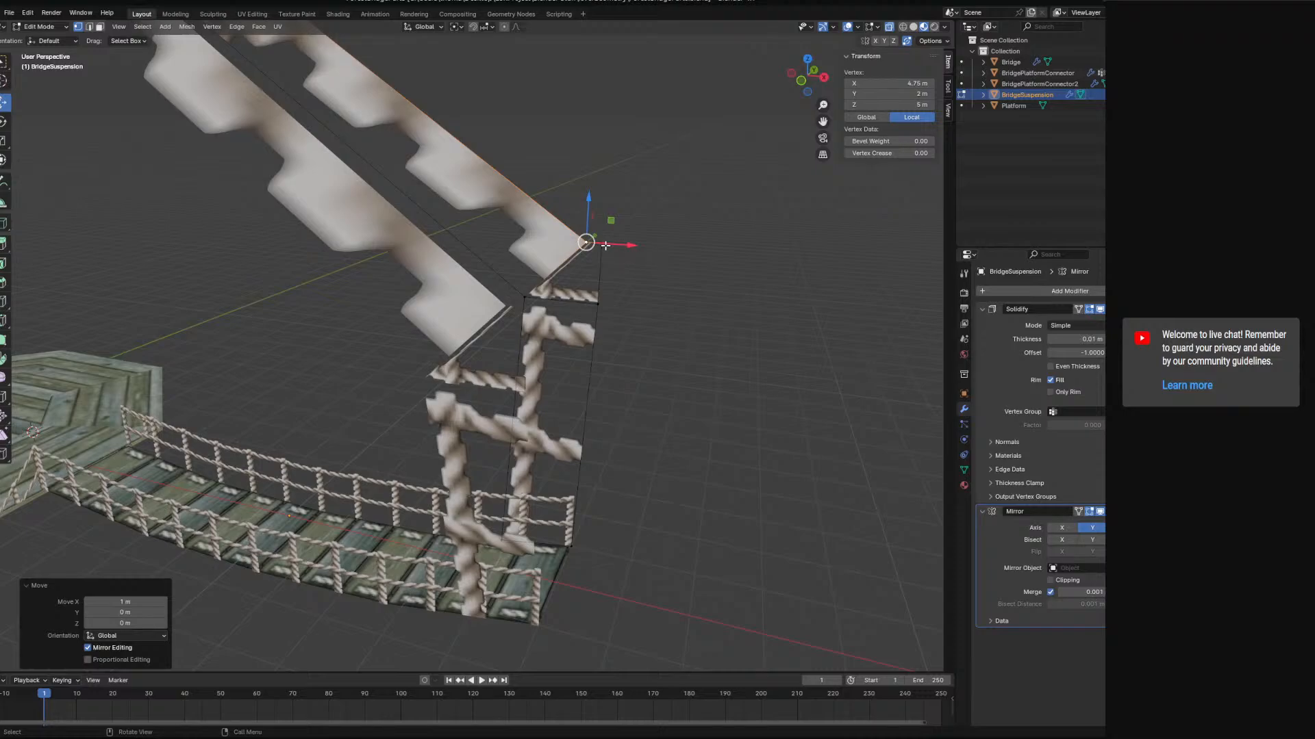
key(ctrl+z)
- Collapse the two top vertices of the short upper face into one and set its X position to 5 m
click(603, 245)
shift+click(538, 238)
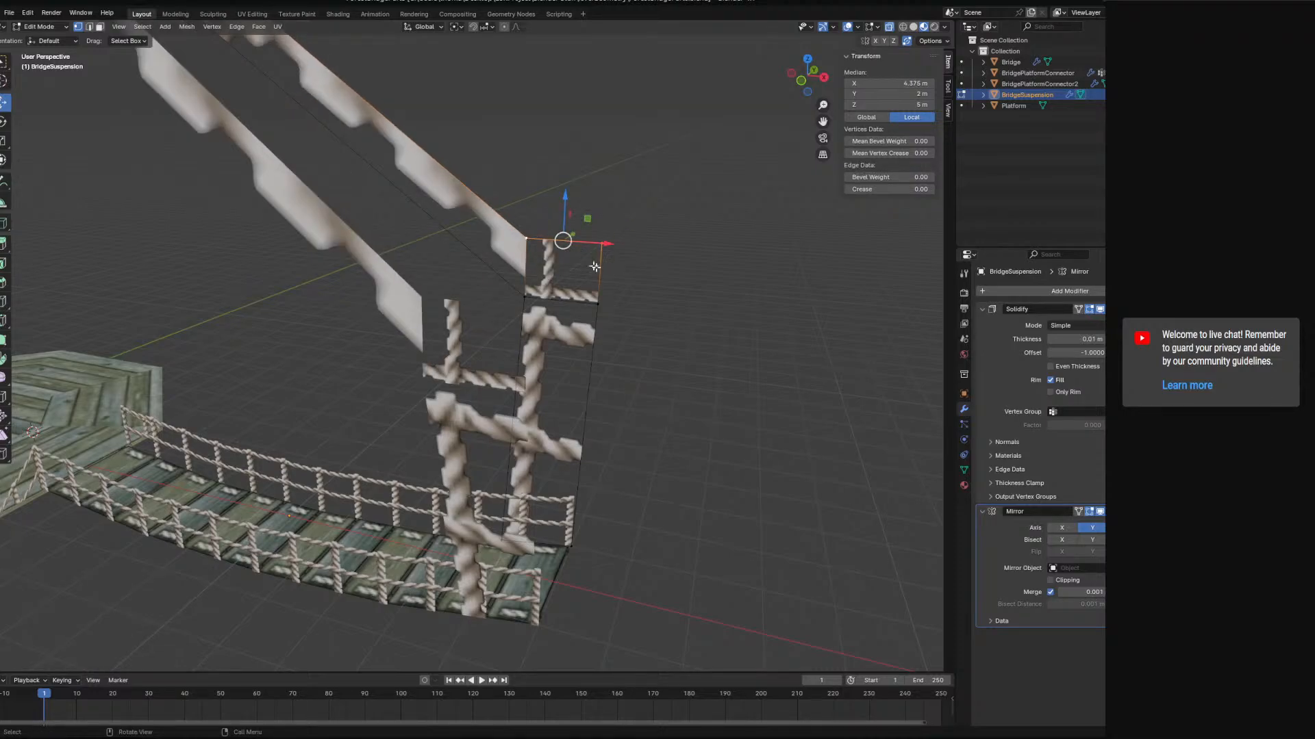
key(s)
key(0)
key(Return)
ctrl+drag(609, 244, 646, 233)
key(KP_1)
double_click(918, 82)
text(5)
key(Return)
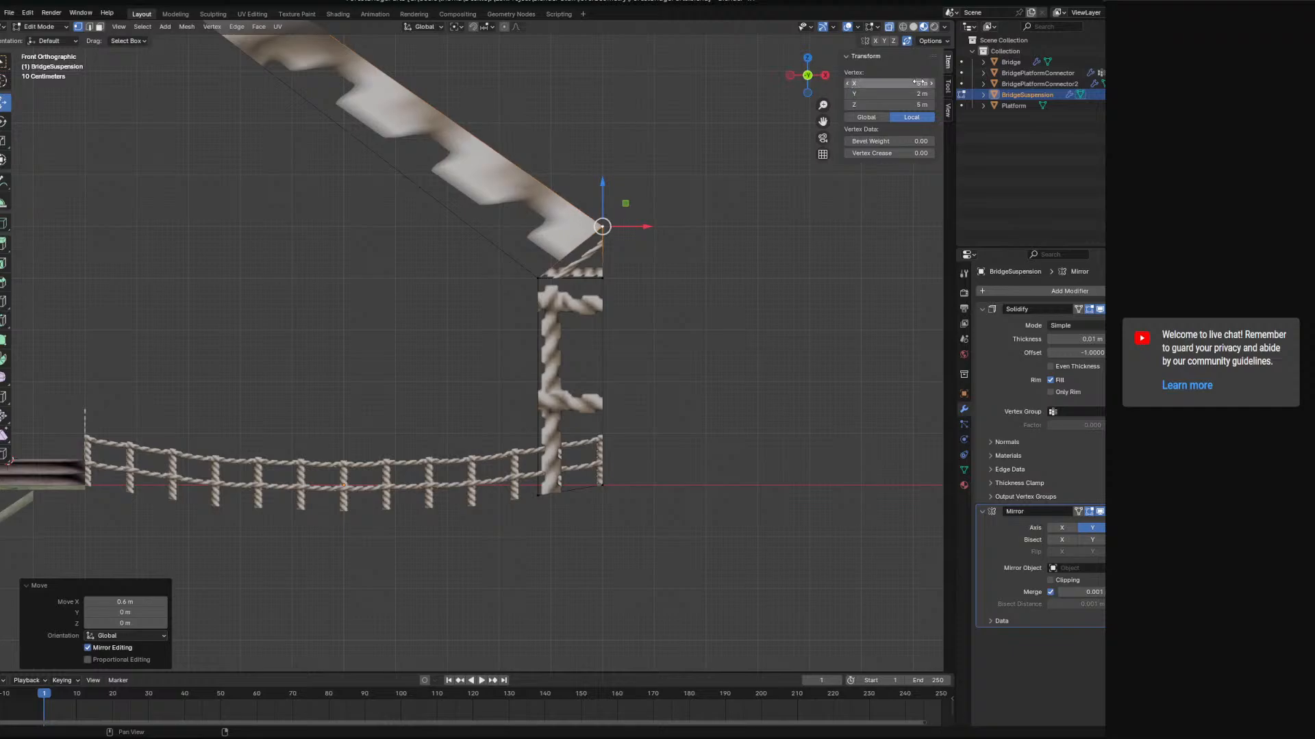
- Select the tall lower panel face and show it up close in the UV Editing workspace
click(546, 280)
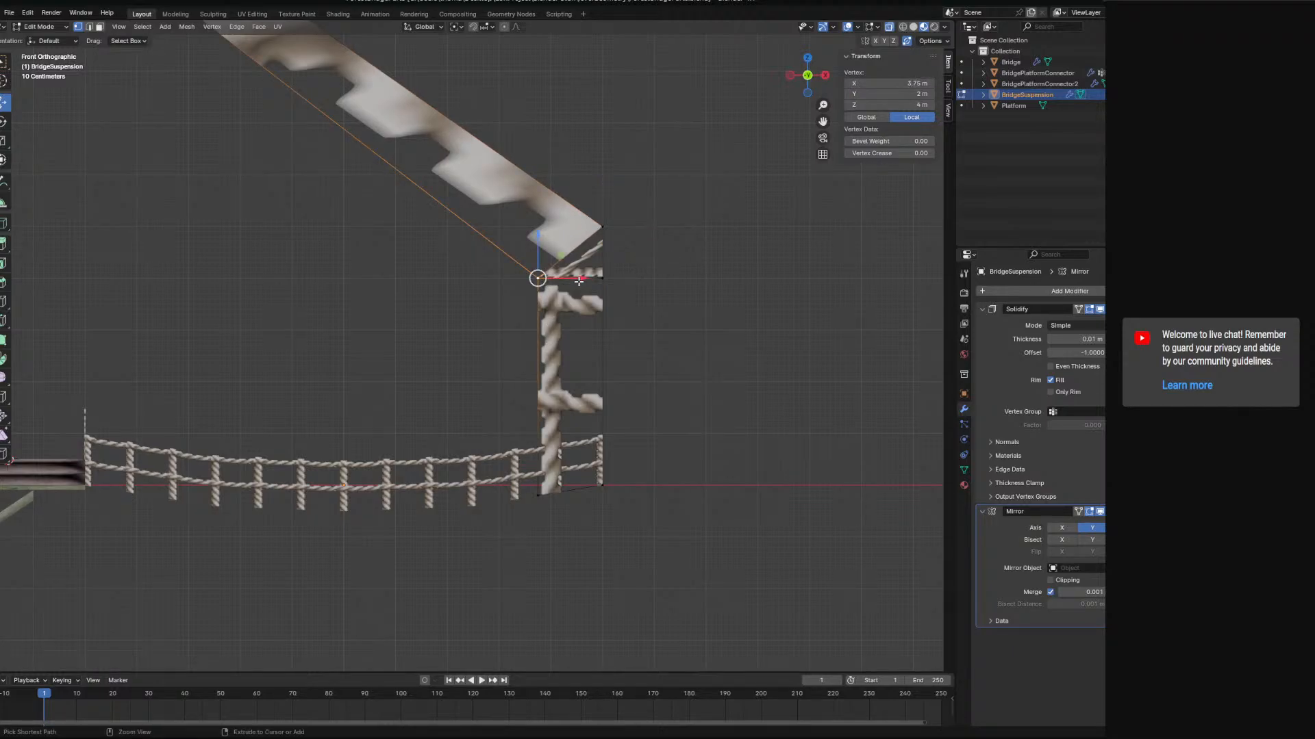
click(100, 31)
click(570, 381)
click(252, 14)
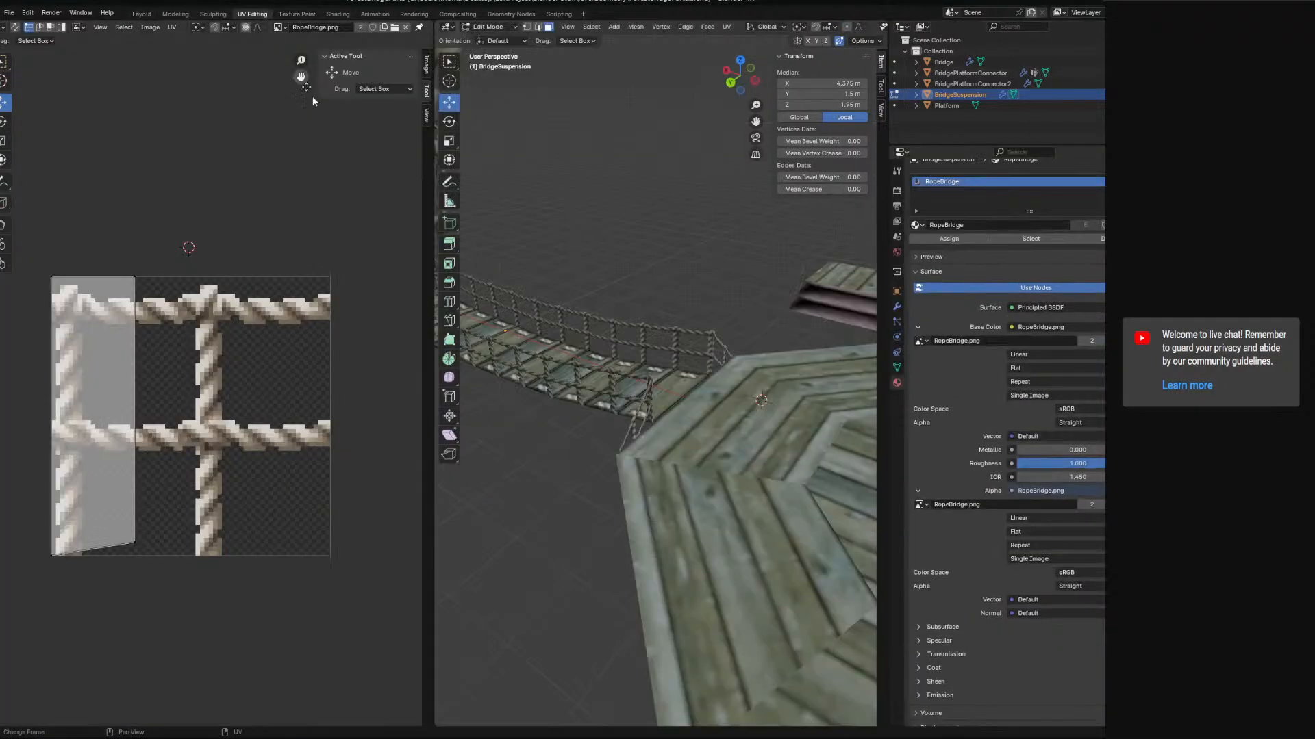
scroll(714, 345, down, 5)
middle_drag(690, 332, 725, 317)
scroll(725, 317, down, 2)
shift+middle_drag(644, 305, 775, 326)
scroll(765, 321, up, 2)
scroll(765, 320, up, 6)
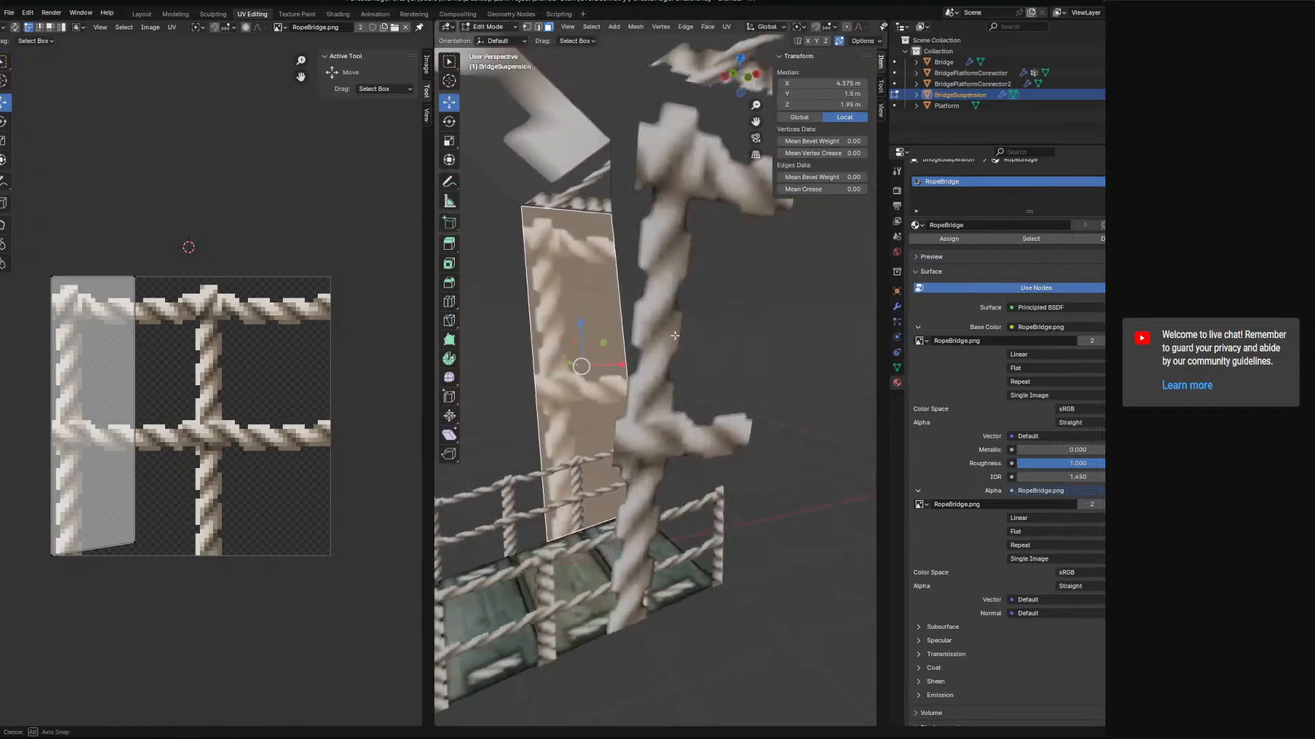
shift+middle_drag(612, 356, 674, 360)
- Rotate the tall face's UV island by -90° and shift it along X onto the rope texture
key(ctrl+l)
key(r)
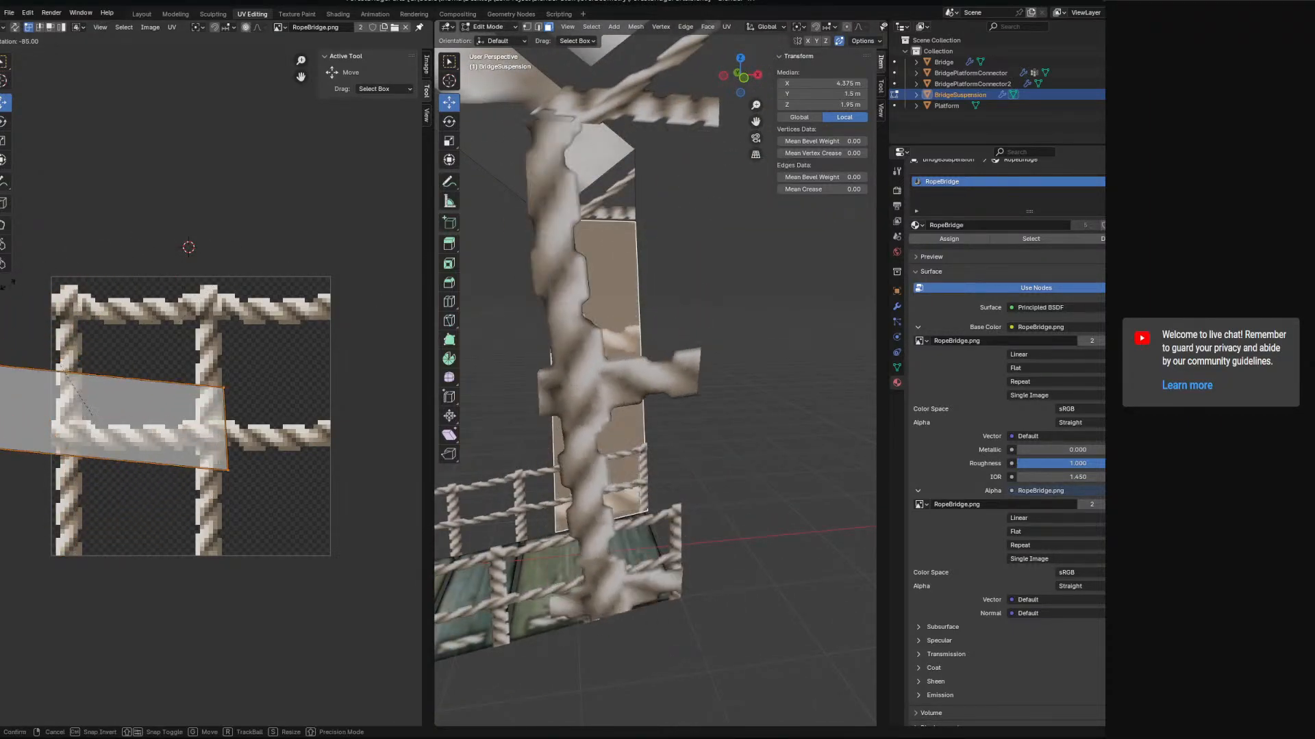
click(5, 308)
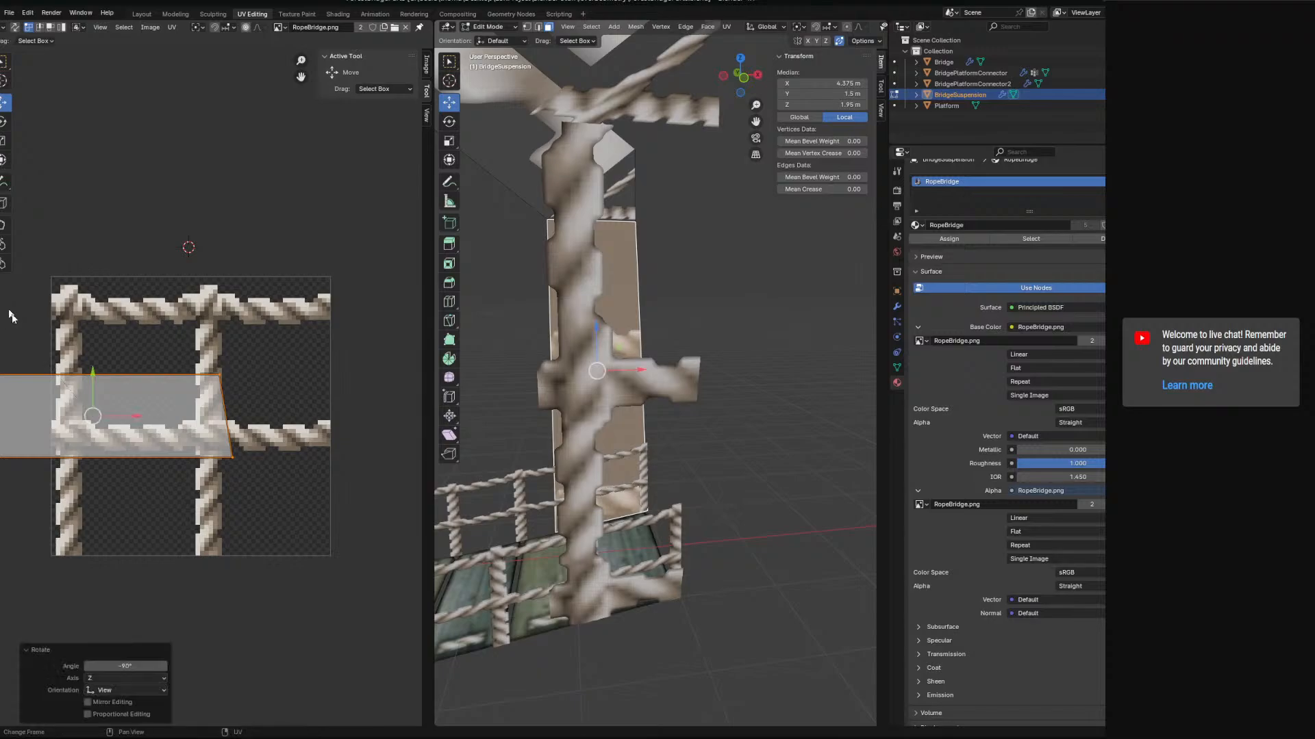
drag(124, 419, 233, 426)
- Stretch the UV island by moving its two upper vertices about 0.336 up along Y to the texture's top edge
click(63, 374)
shift+click(328, 379)
drag(199, 324, 199, 228)
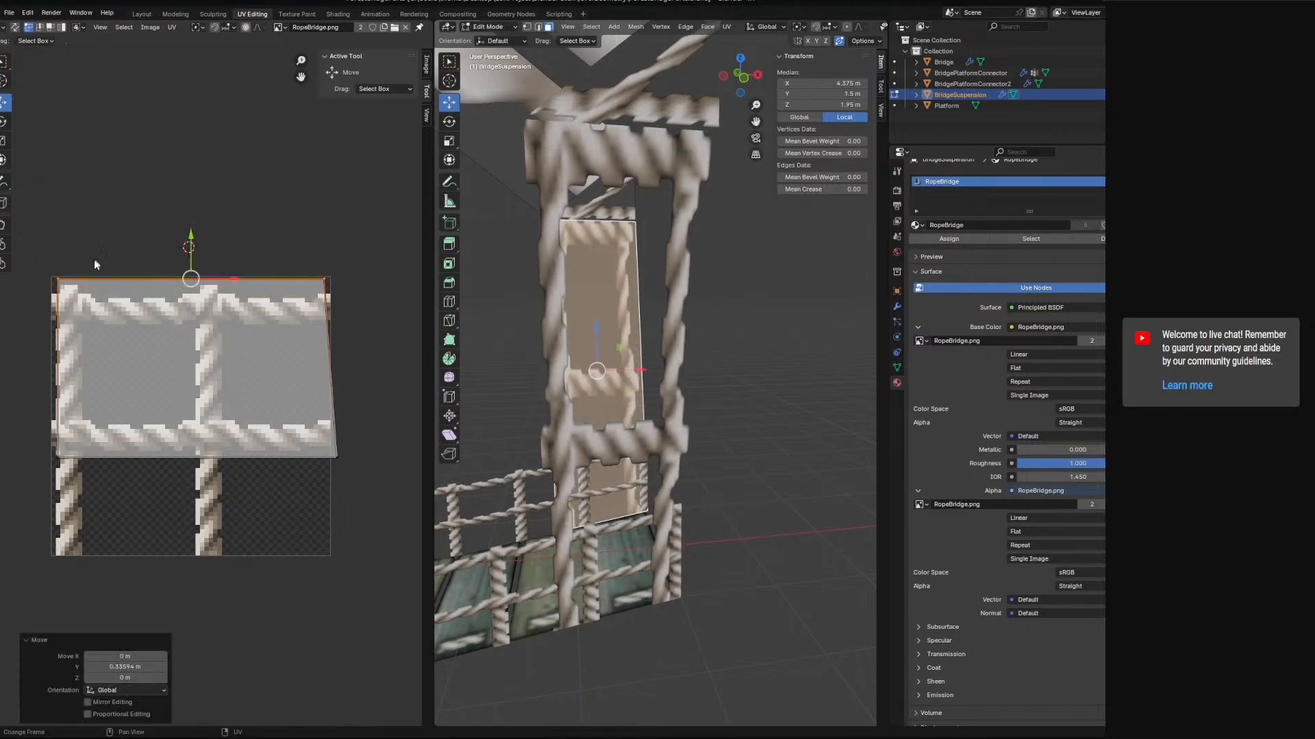
- Align the four corner vertices of the tall face's UV island along X with the texture's left and right edges
key(g)
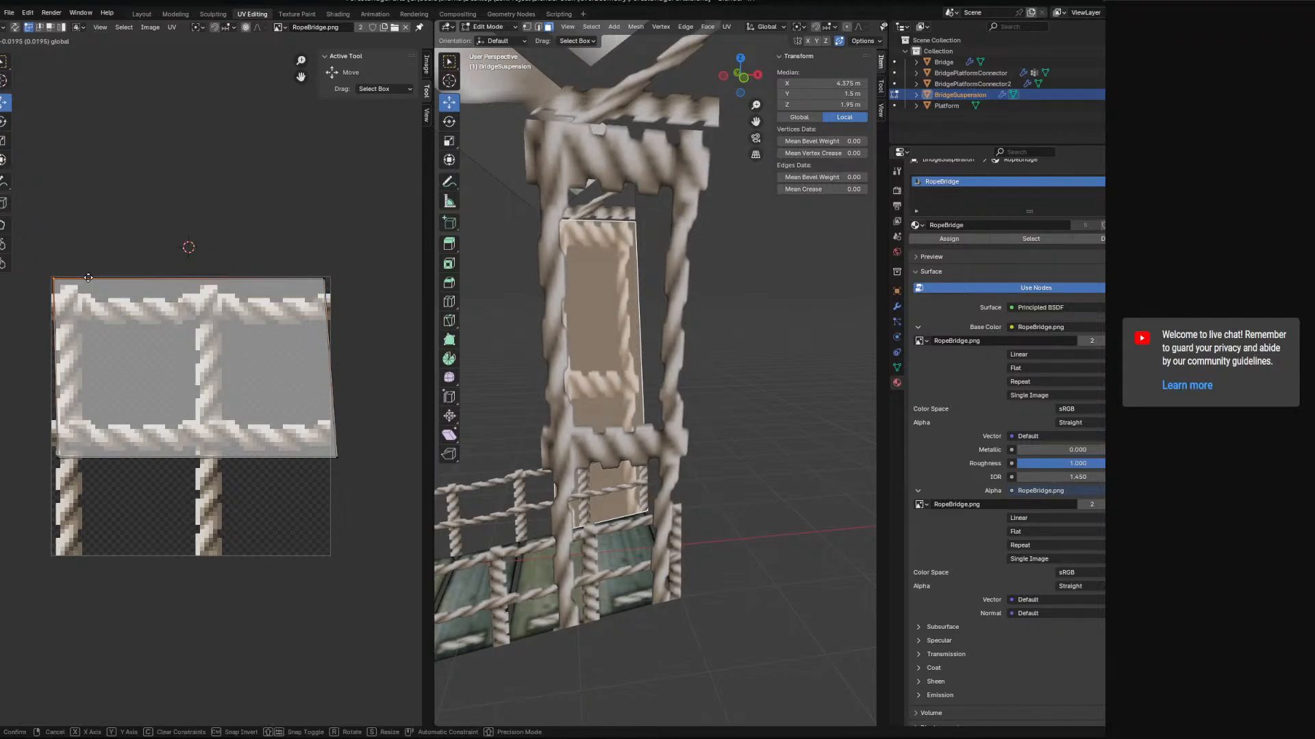
click(88, 277)
click(337, 287)
drag(350, 278, 360, 279)
drag(364, 455, 356, 455)
click(73, 452)
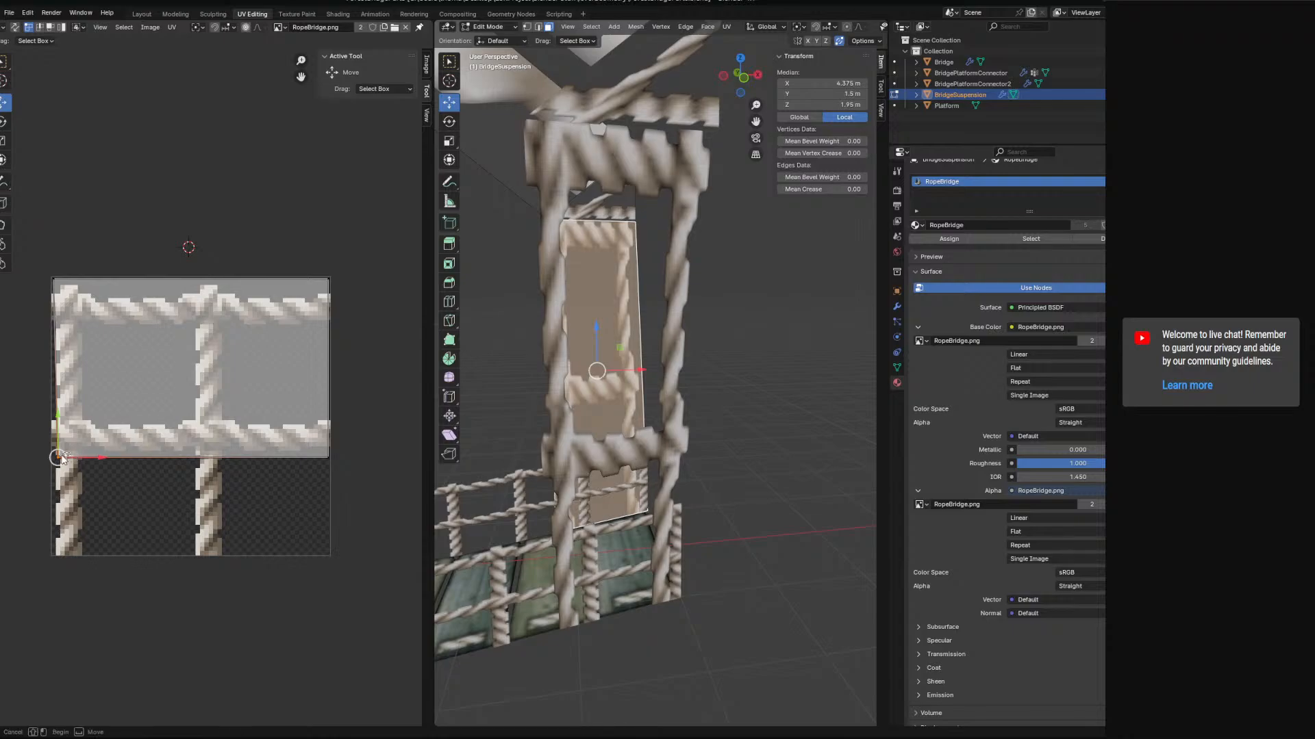
drag(72, 459, 66, 459)
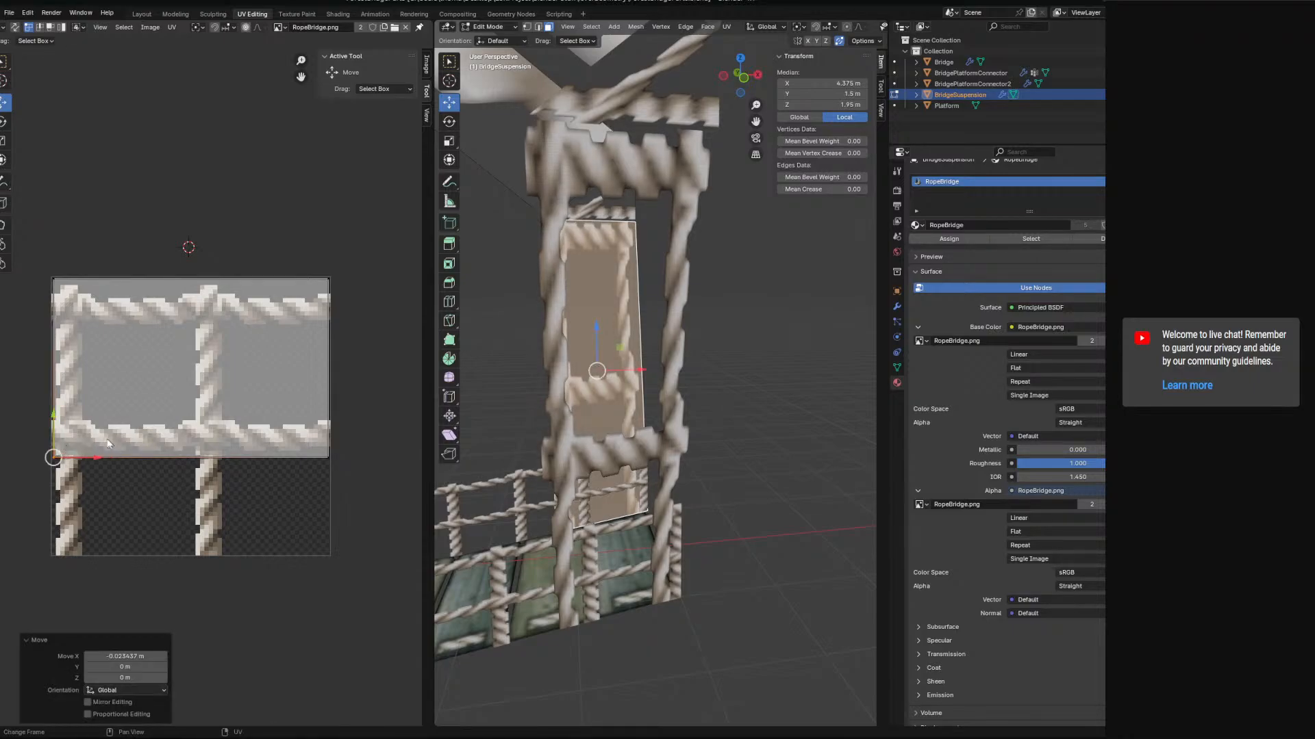
- Widen the UV island by moving its two right vertices 1.125 along X beyond the rope texture
click(330, 286)
shift+click(346, 454)
drag(358, 368, 218, 394)
middle_drag(612, 370, 690, 404)
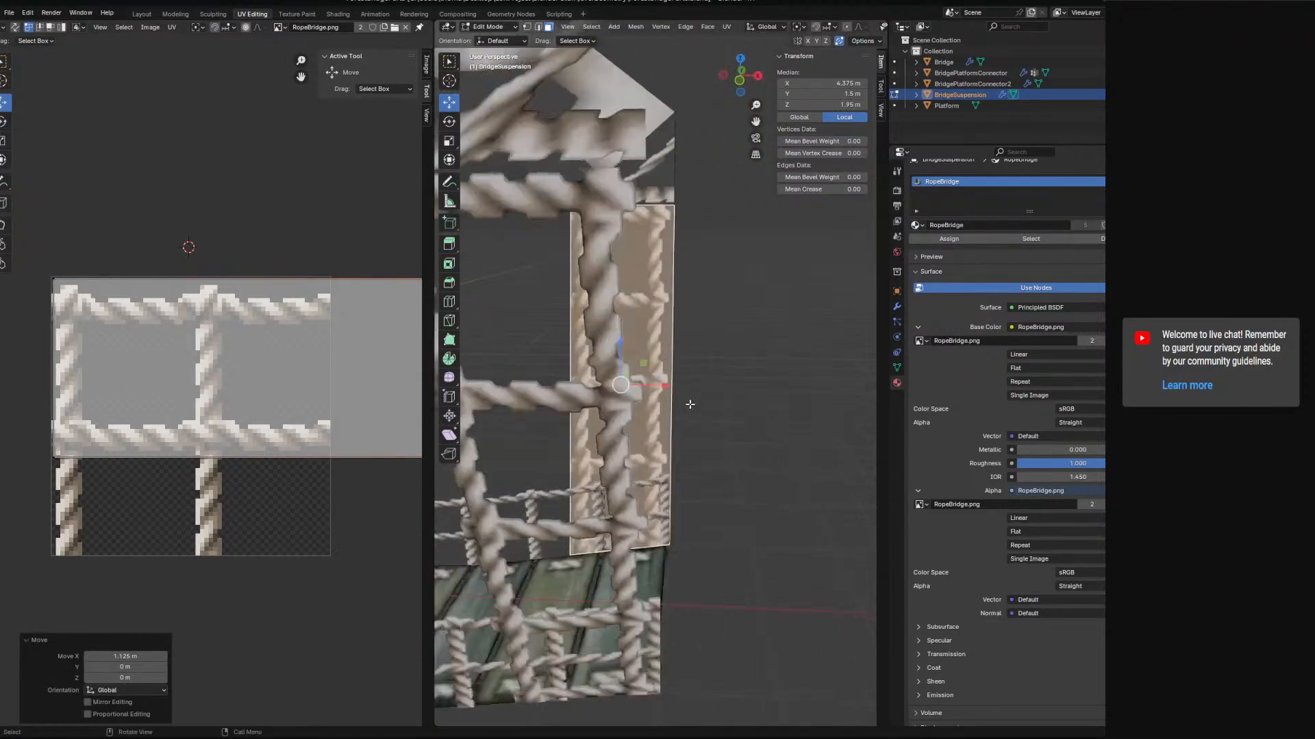
- Stretch the UV island downward by moving its two lower vertices along Y to the texture's bottom edge
scroll(690, 405, up, 3)
click(208, 389)
scroll(208, 389, down, 3)
shift+middle_drag(339, 350, 332, 354)
shift+click(215, 429)
click(356, 429)
ctrl+click(57, 433)
ctrl+drag(202, 393, 205, 447)
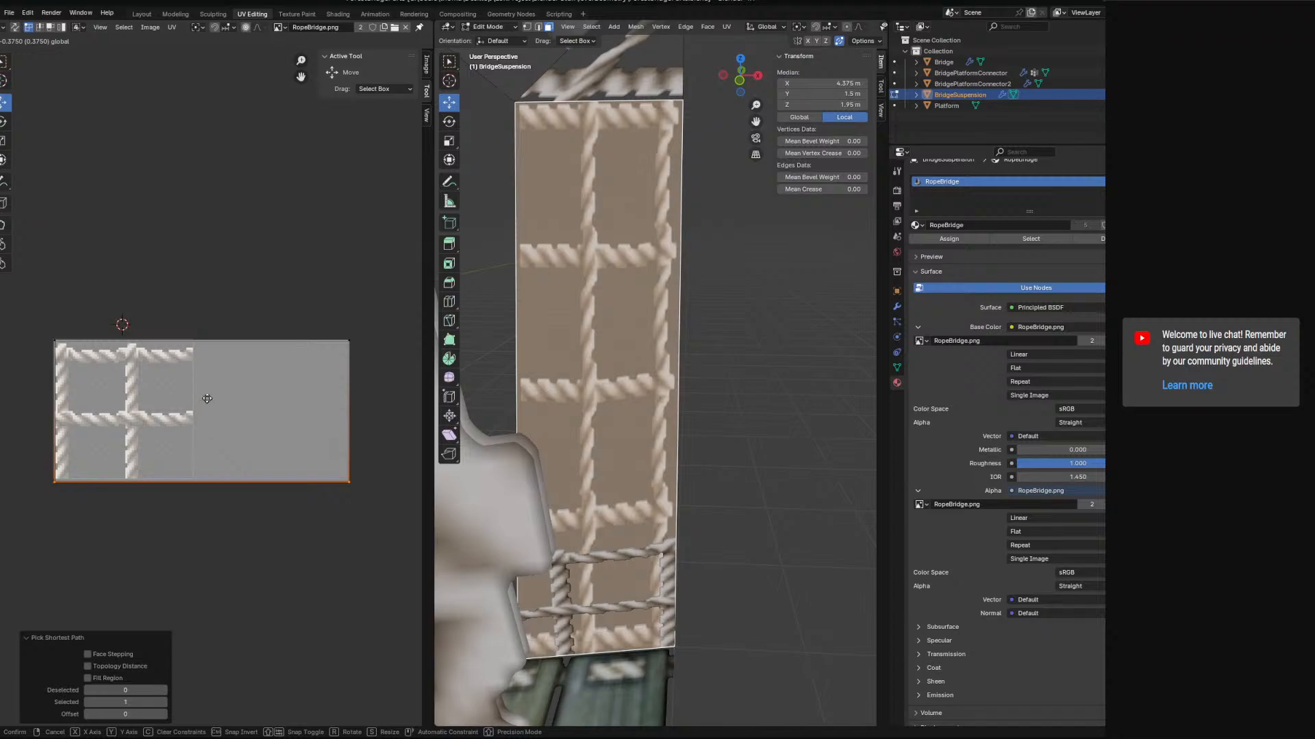
ctrl+drag(206, 400, 205, 428)
scroll(205, 429, up, 2)
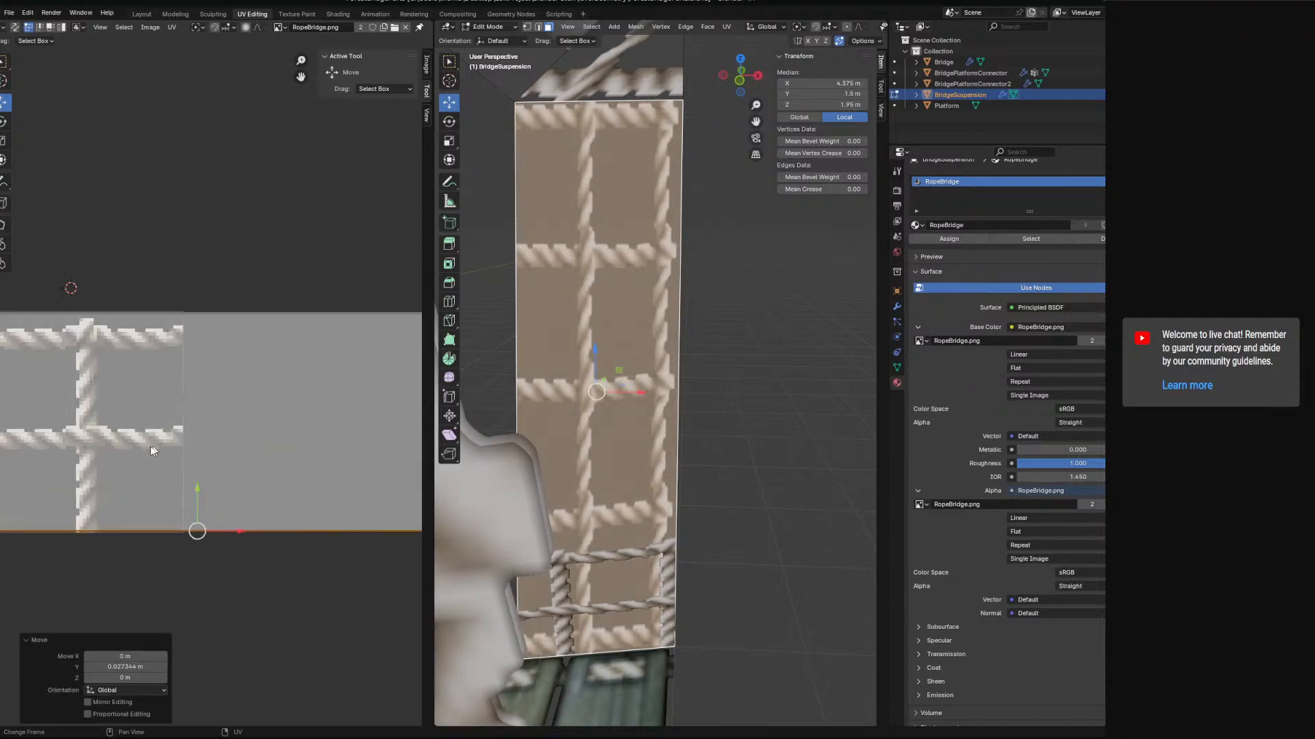
middle_drag(141, 441, 164, 438)
- Rotate the tall face's whole UV island by -180°
scroll(201, 375, down, 4)
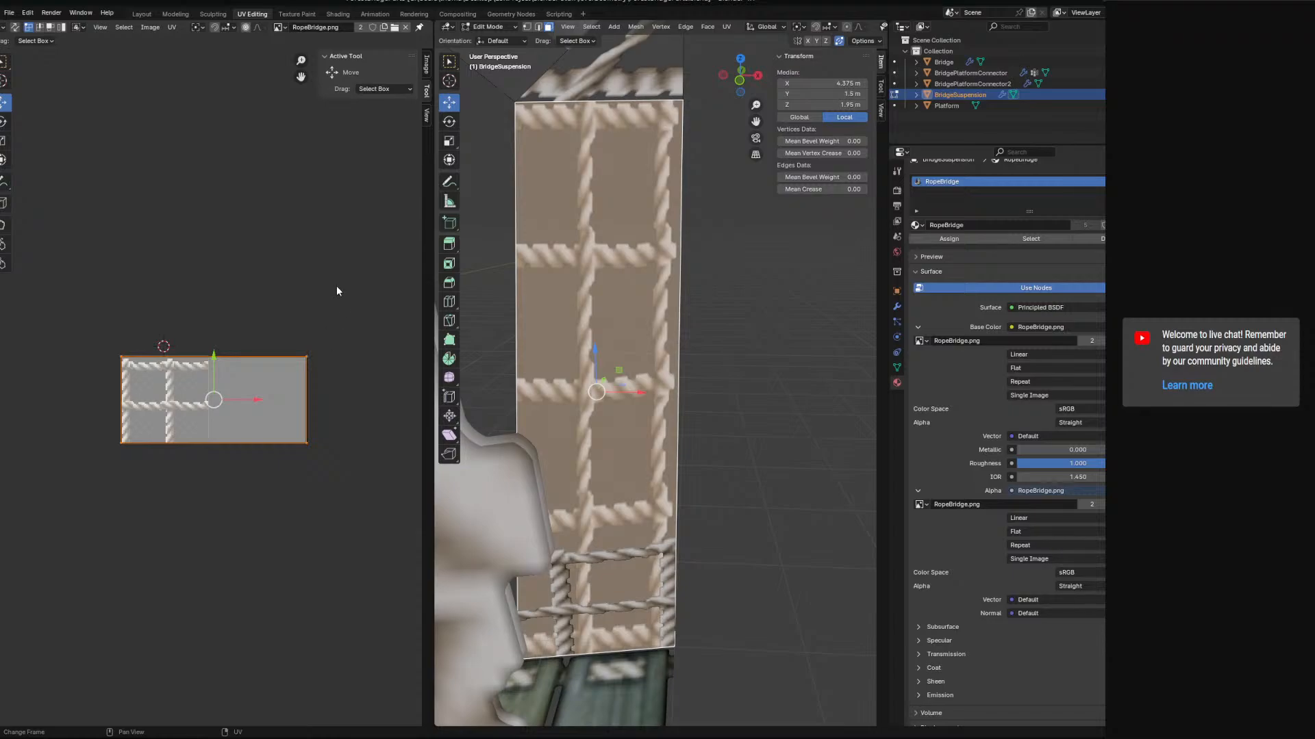
key(r)
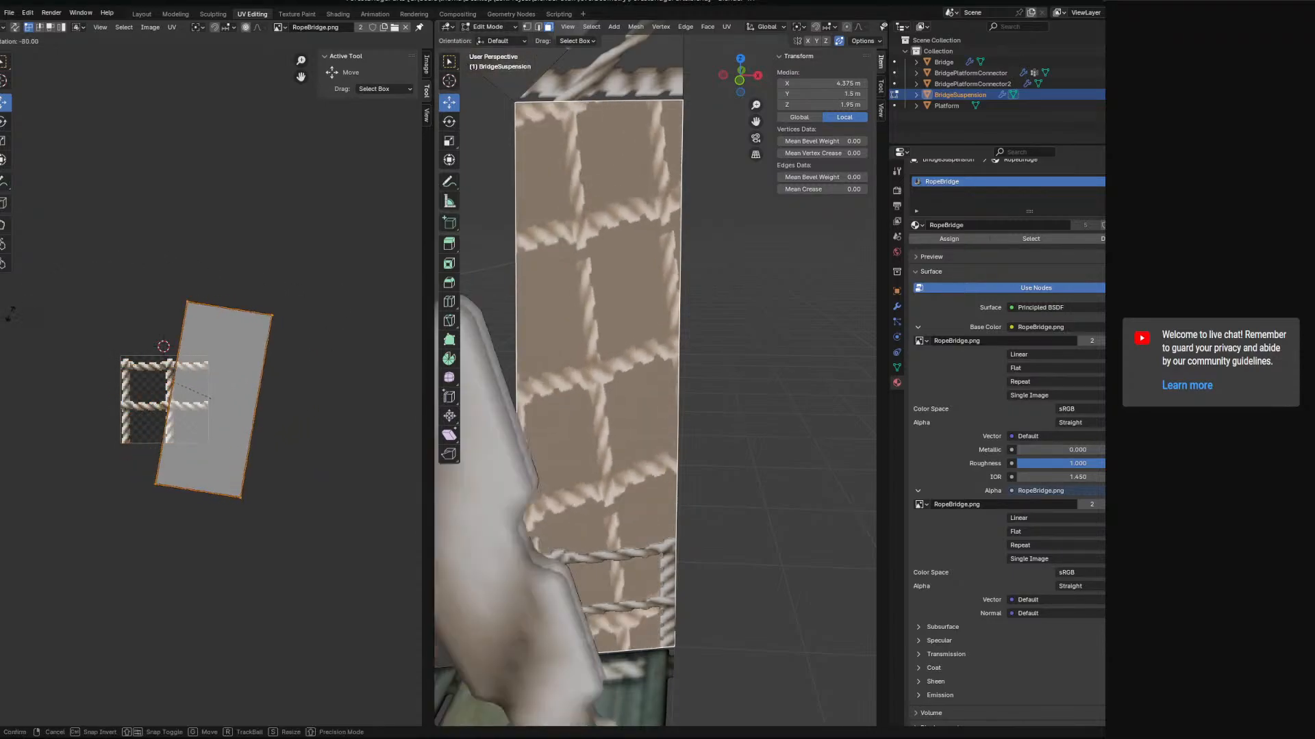
click(164, 602)
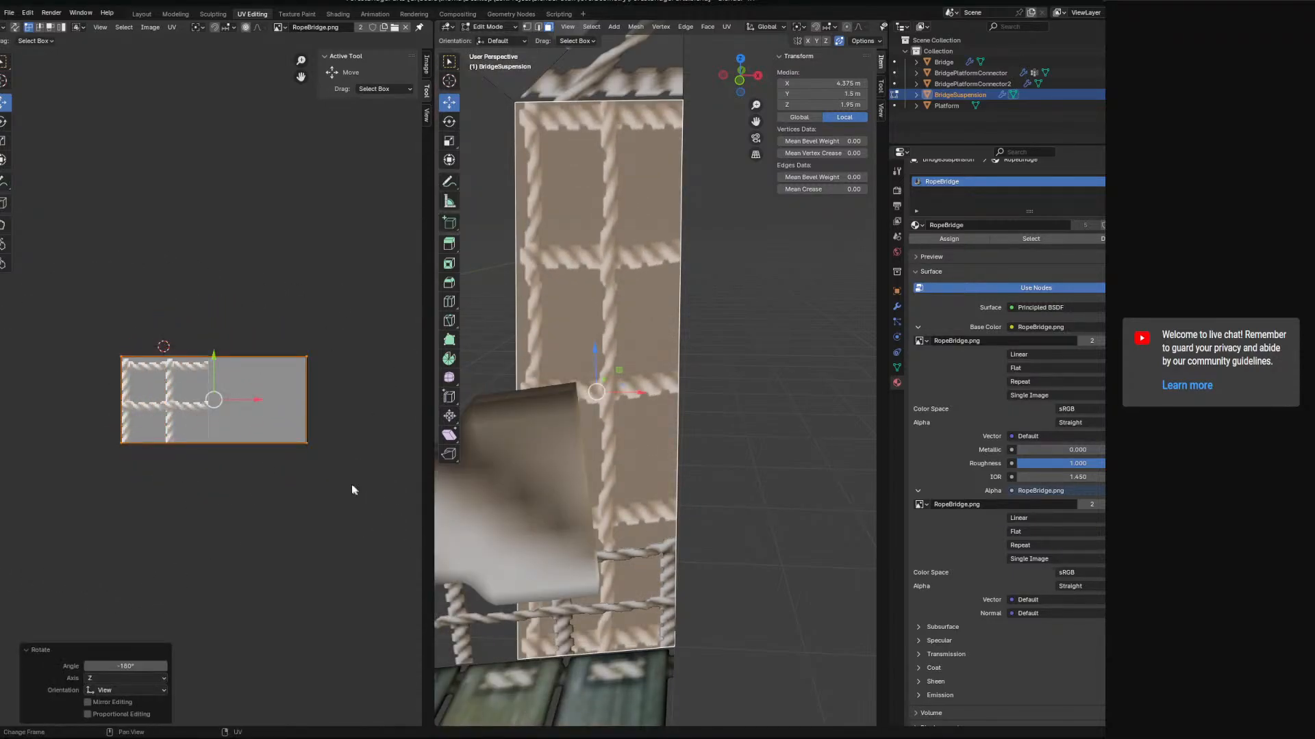
mouse_move(686, 458)
middle_down()
mouse_move(677, 448)
mouse_move(690, 461)
middle_up()
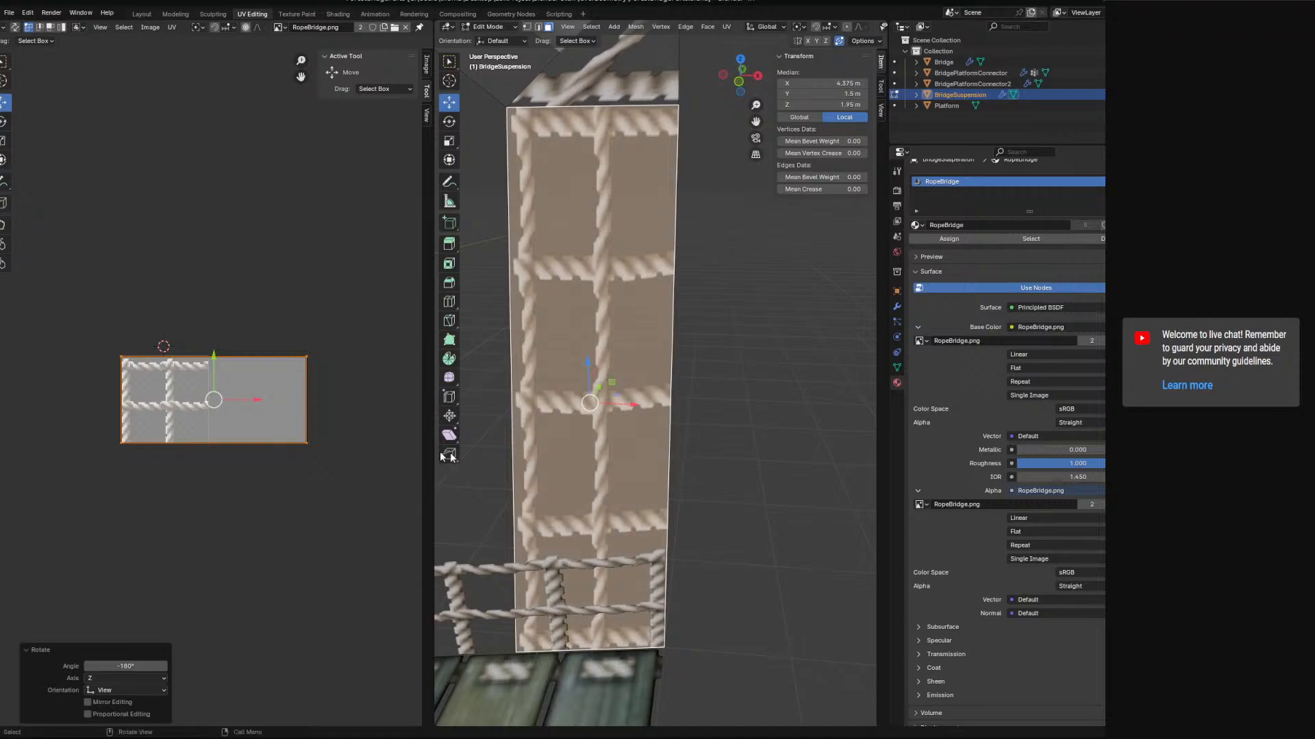
- Move the UV island's two right vertices along X past its opposite side, to the left of the rope texture
click(307, 357)
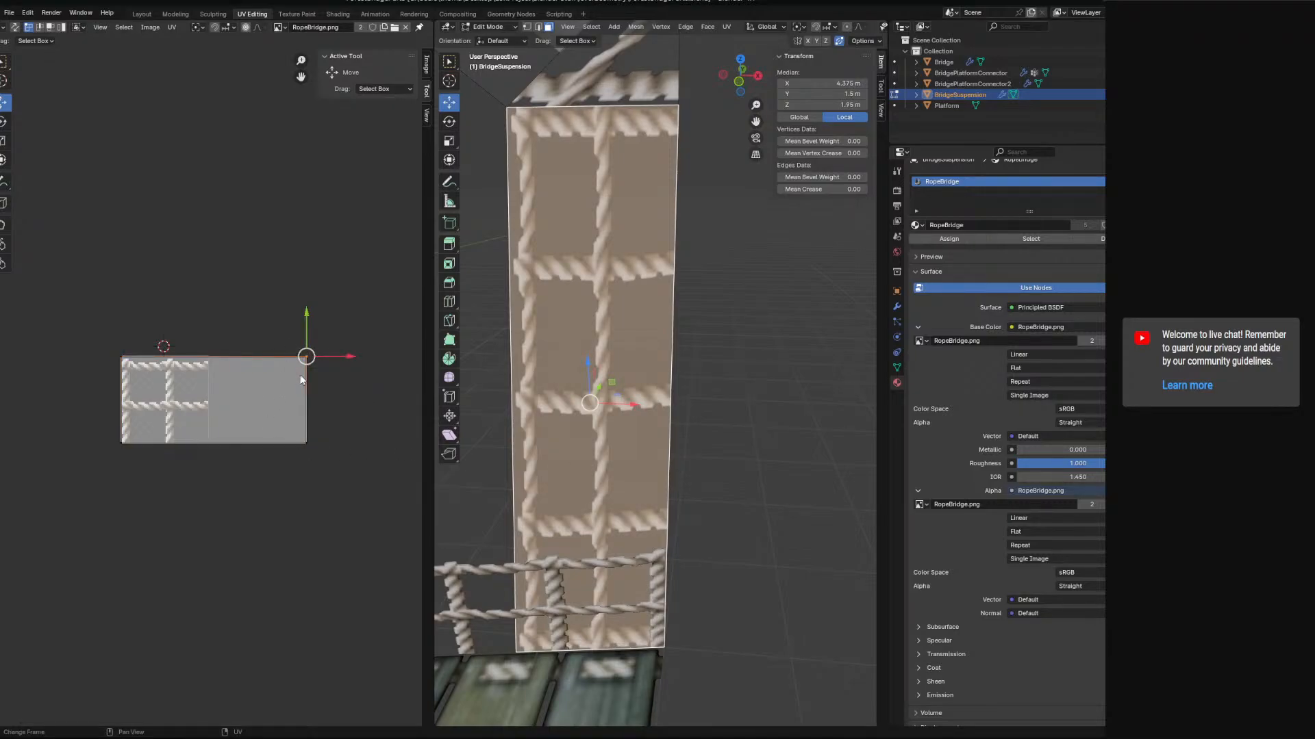
drag(352, 401, 12, 408)
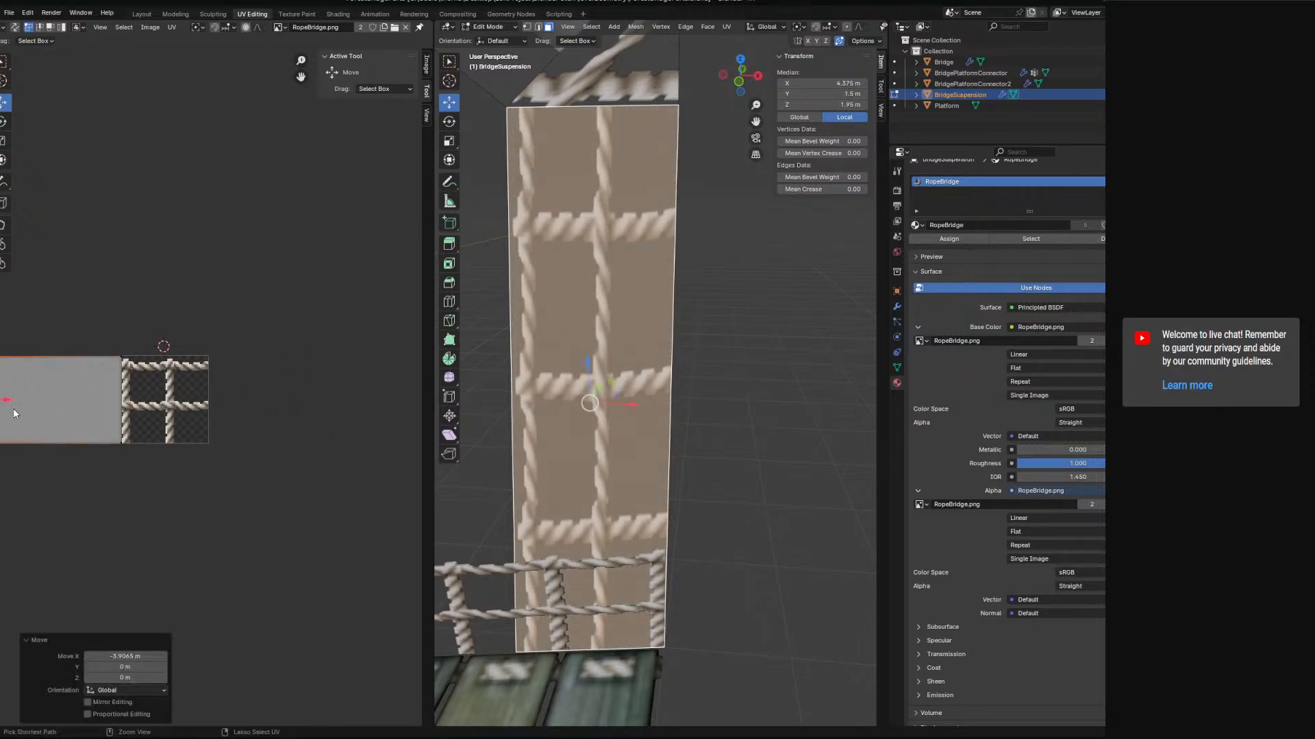
key(ctrl+z)
middle_drag(201, 424, 248, 429)
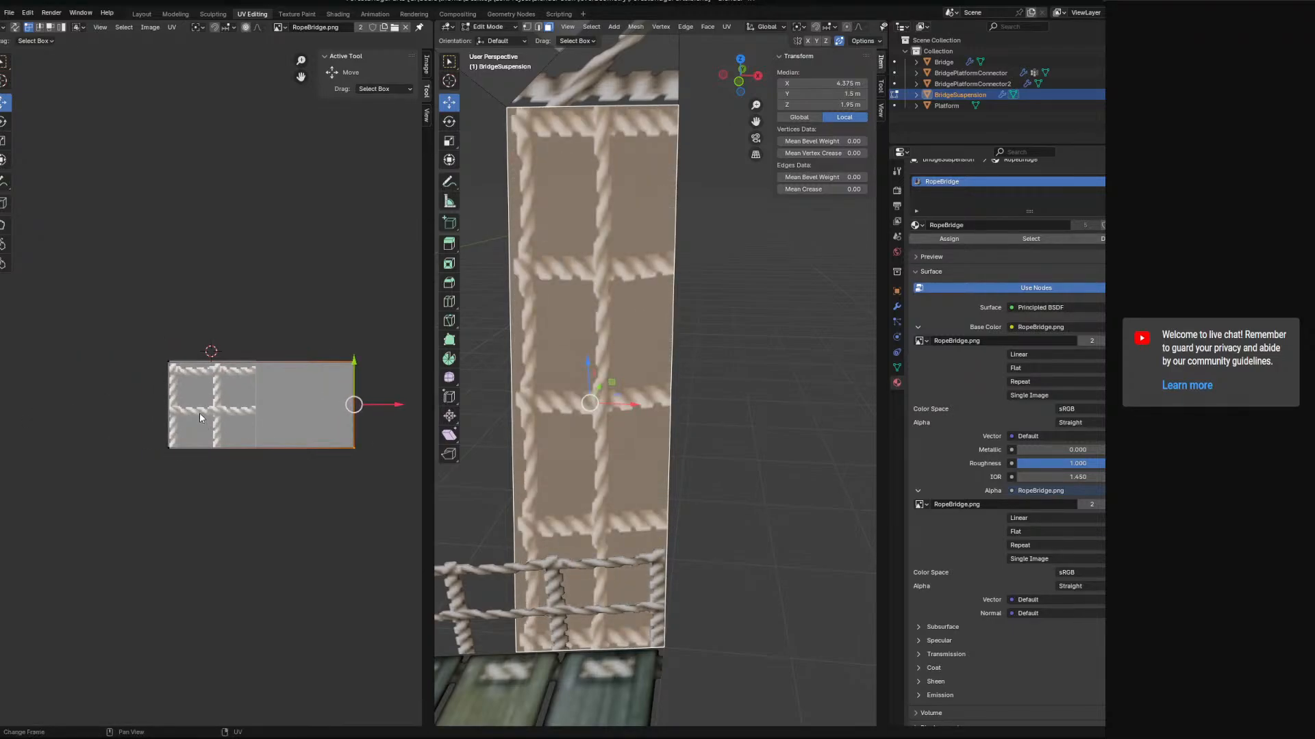
key(s)
right_click(340, 443)
drag(391, 403, 97, 402)
- Move the island's two inner vertices along X to the texture's right edge and fine-tune the outer pair's X position
drag(159, 312, 193, 452)
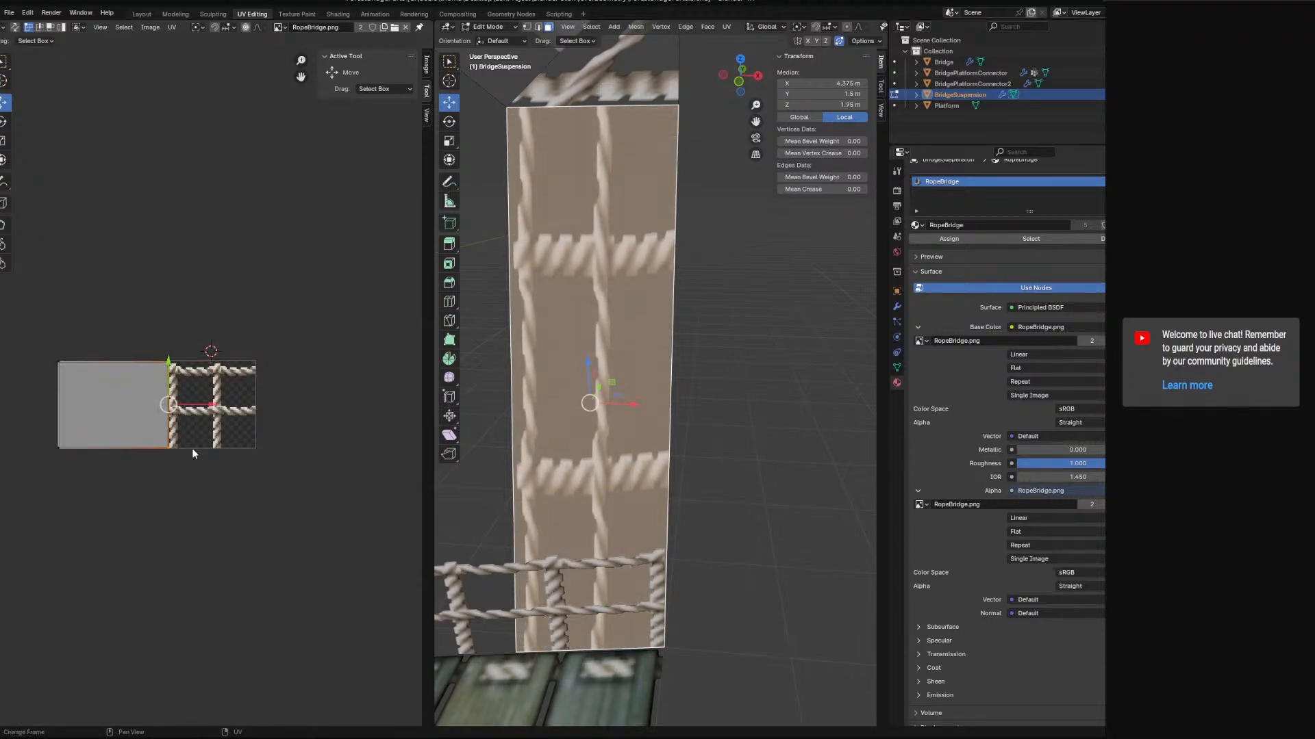
drag(197, 408, 285, 414)
click(71, 415)
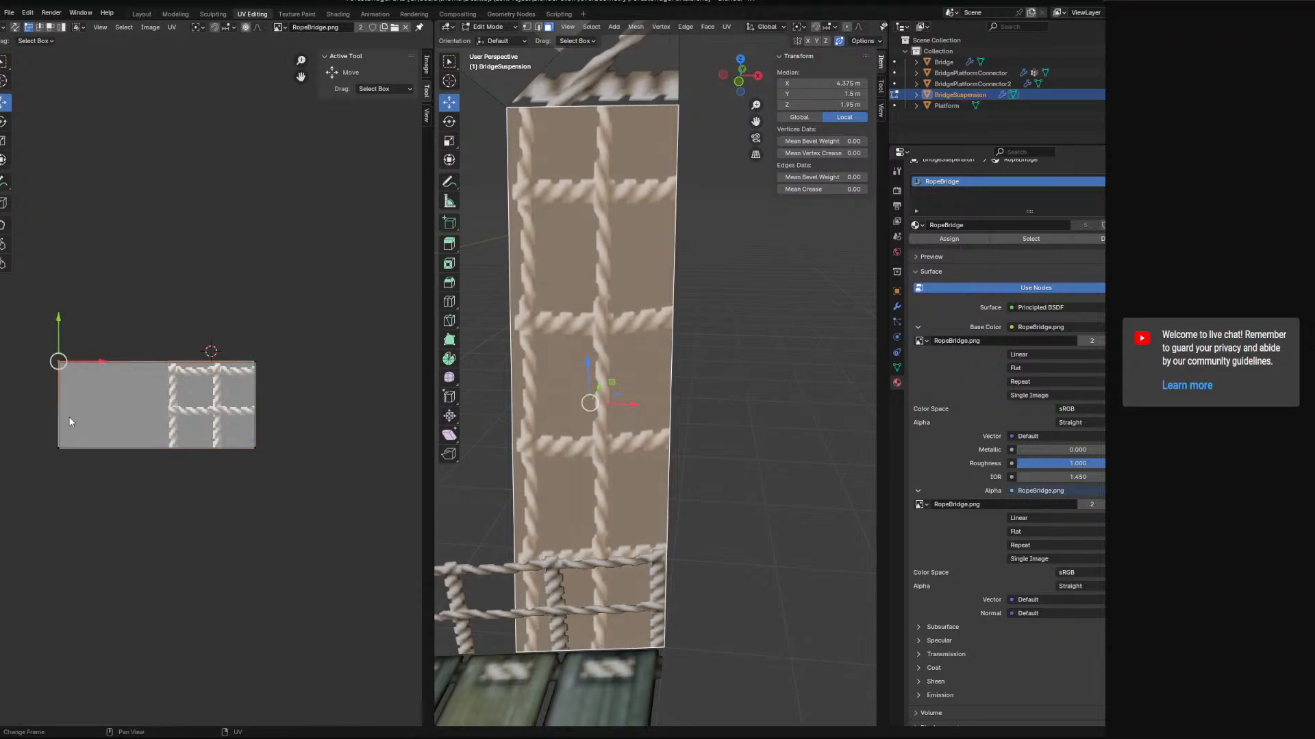
drag(103, 405, 108, 411)
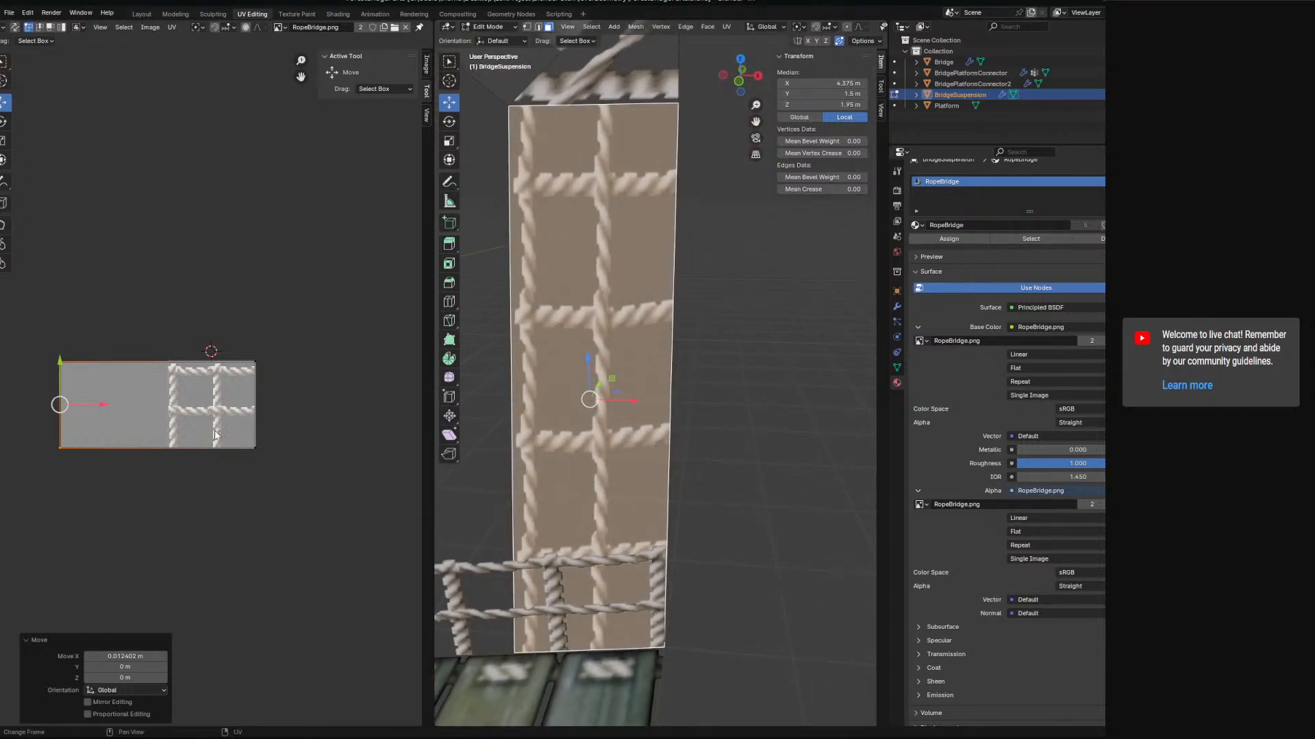
drag(99, 406, 74, 406)
- Select the triangular face above the tall panel and move its upper inner UV vertex to the texture's top-left corner
middle_drag(516, 369, 716, 404)
click(699, 319)
middle_drag(691, 342, 730, 347)
scroll(730, 346, up, 4)
scroll(212, 396, up, 2)
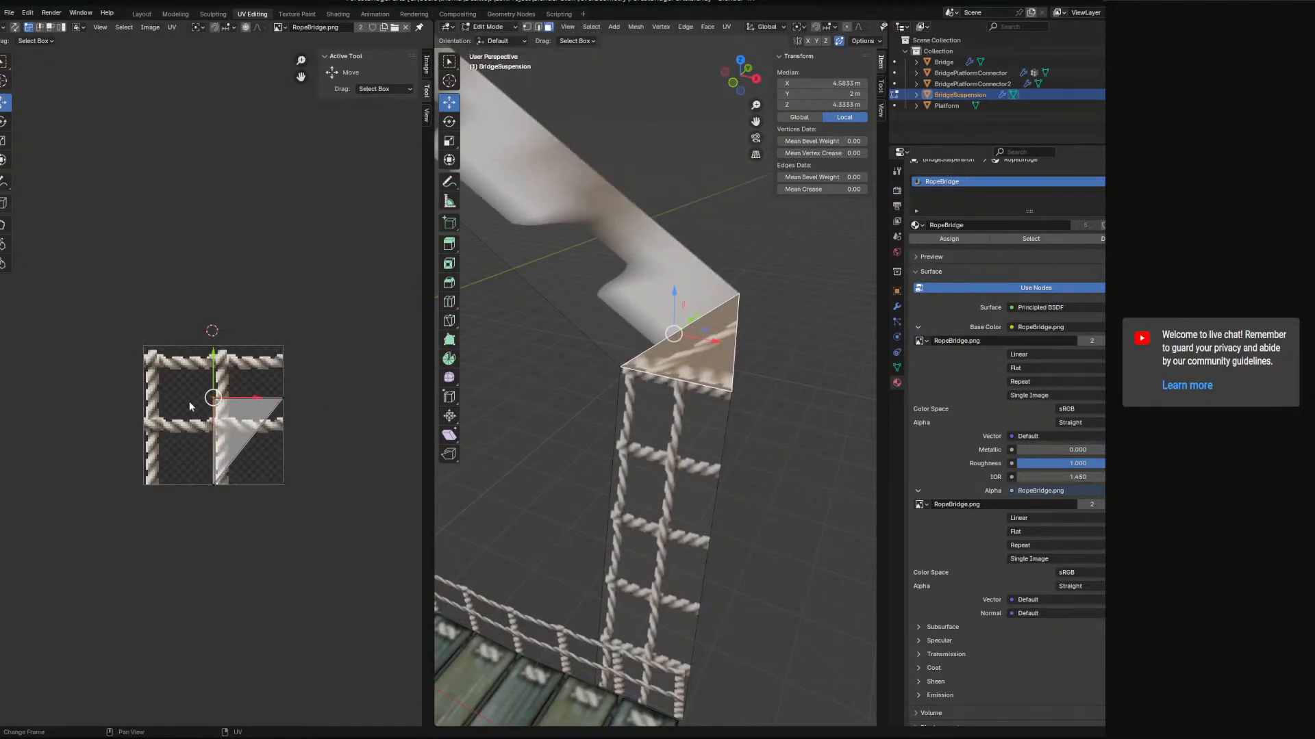
key(g)
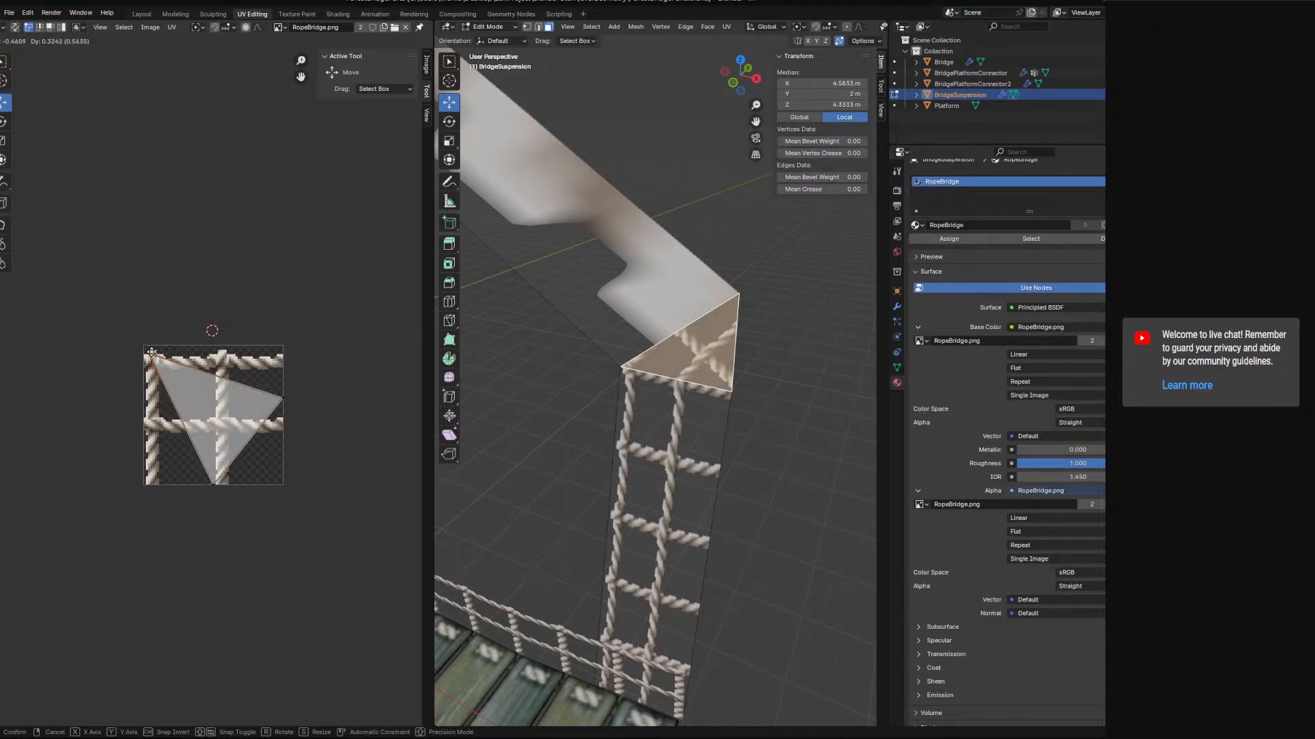
click(152, 348)
- Move the triangle's lower UV vertex along X to the texture's bottom-left corner and raise it about 0.012 along Y
click(215, 487)
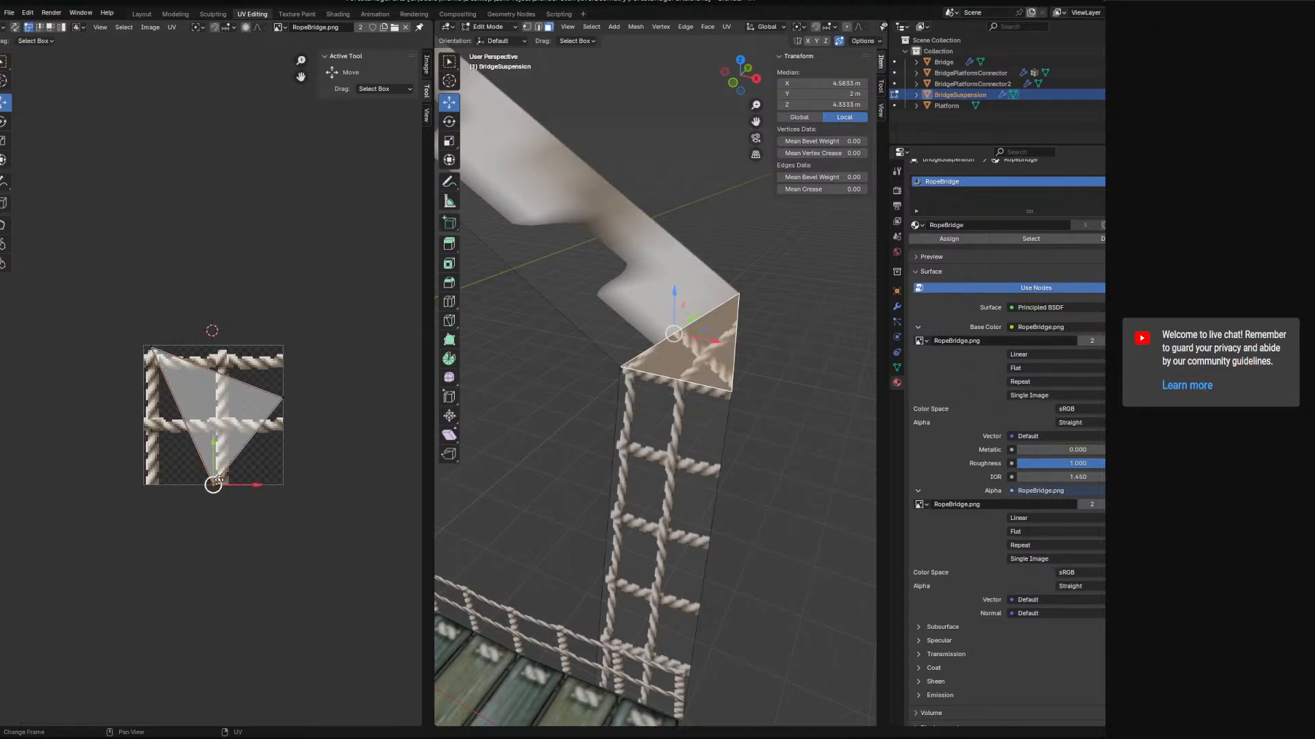
key(g)
key(x)
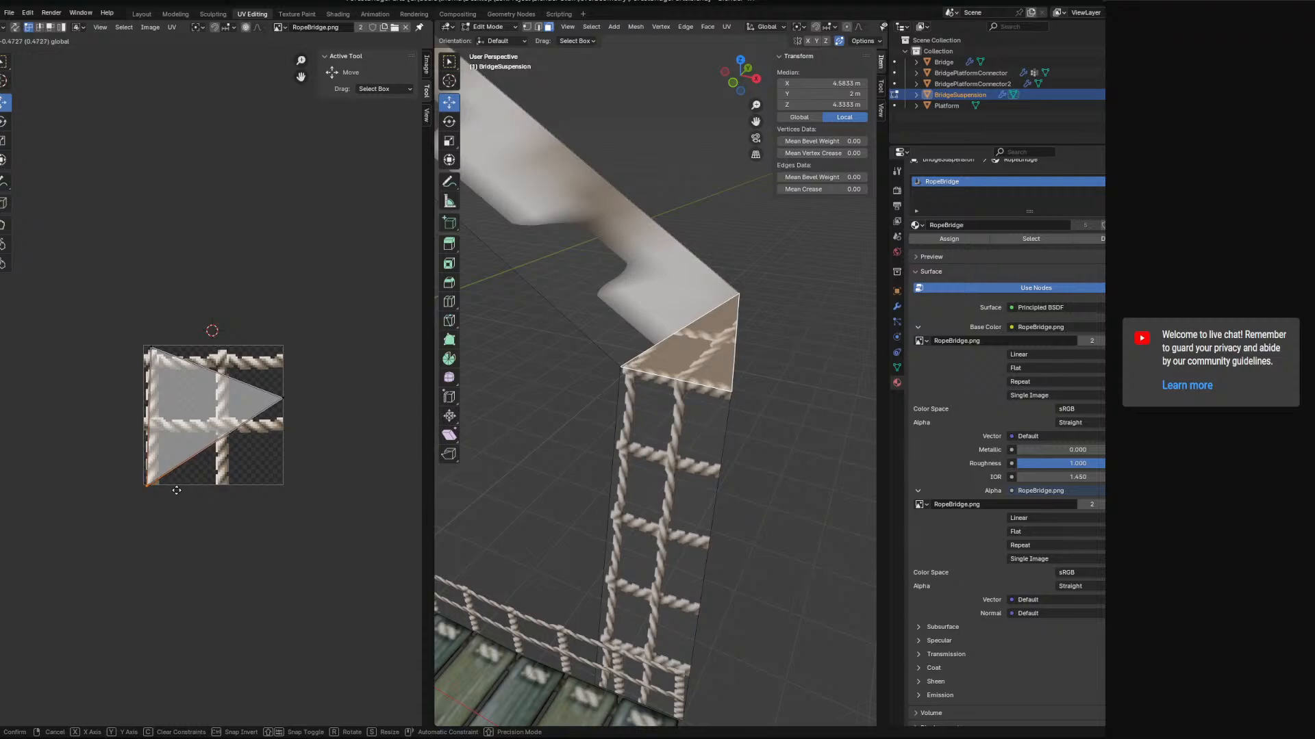
click(175, 486)
drag(152, 454, 152, 451)
scroll(690, 421, up, 5)
scroll(690, 421, up, 5)
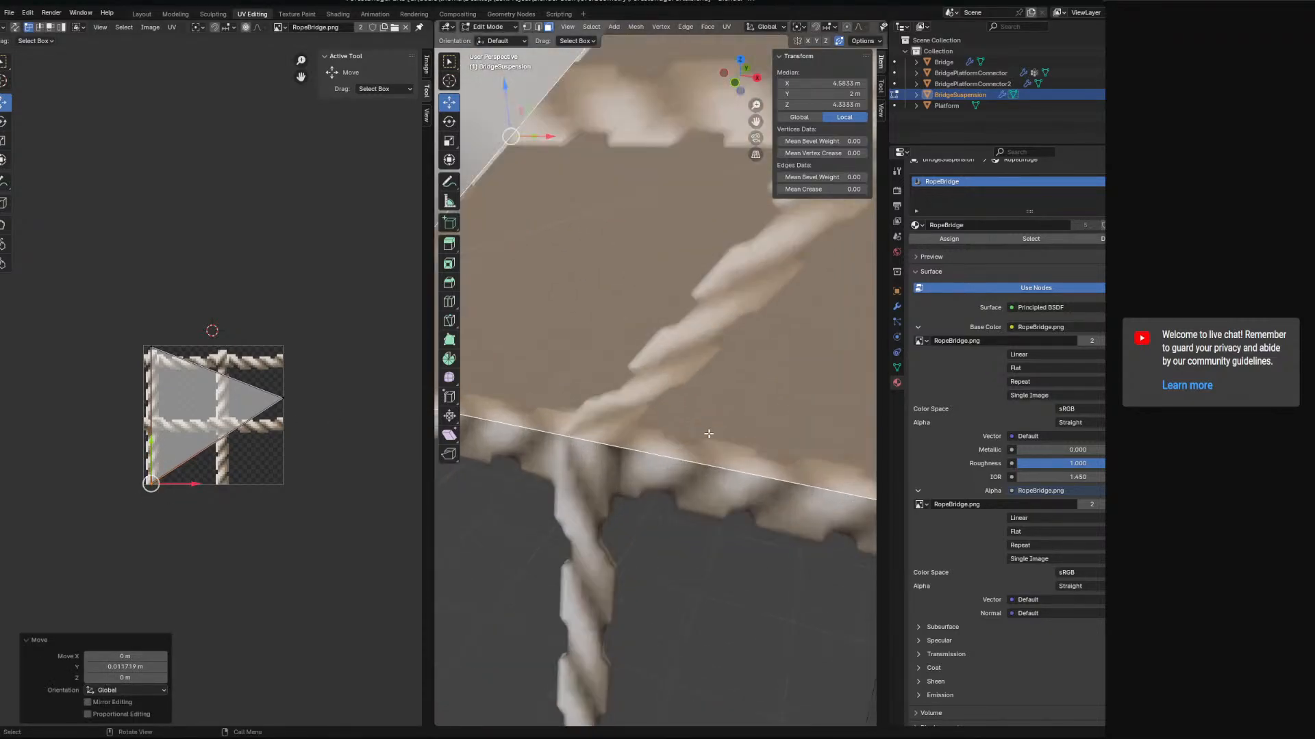
- Move the triangle's remaining UV vertex to the texture's bottom-right corner
click(283, 395)
drag(283, 380, 254, 448)
scroll(669, 374, down, 3)
scroll(391, 402, down, 2)
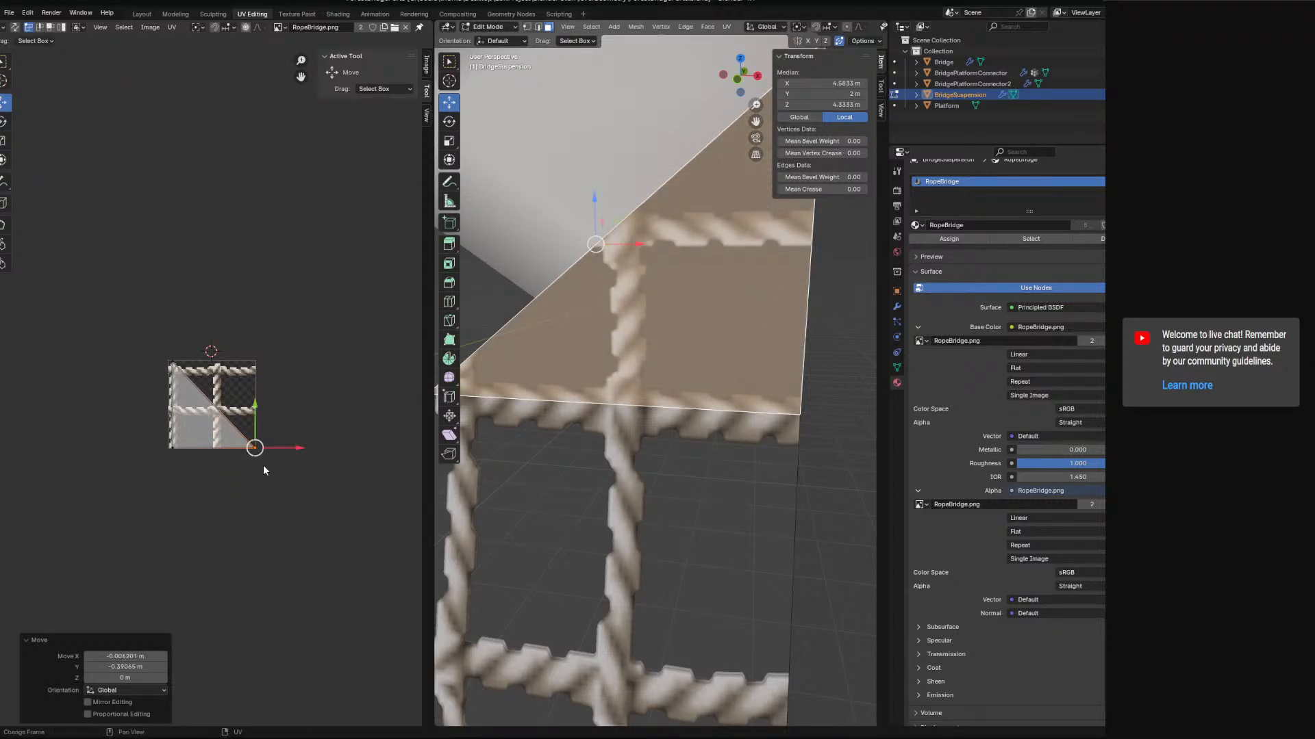
scroll(264, 471, up, 4)
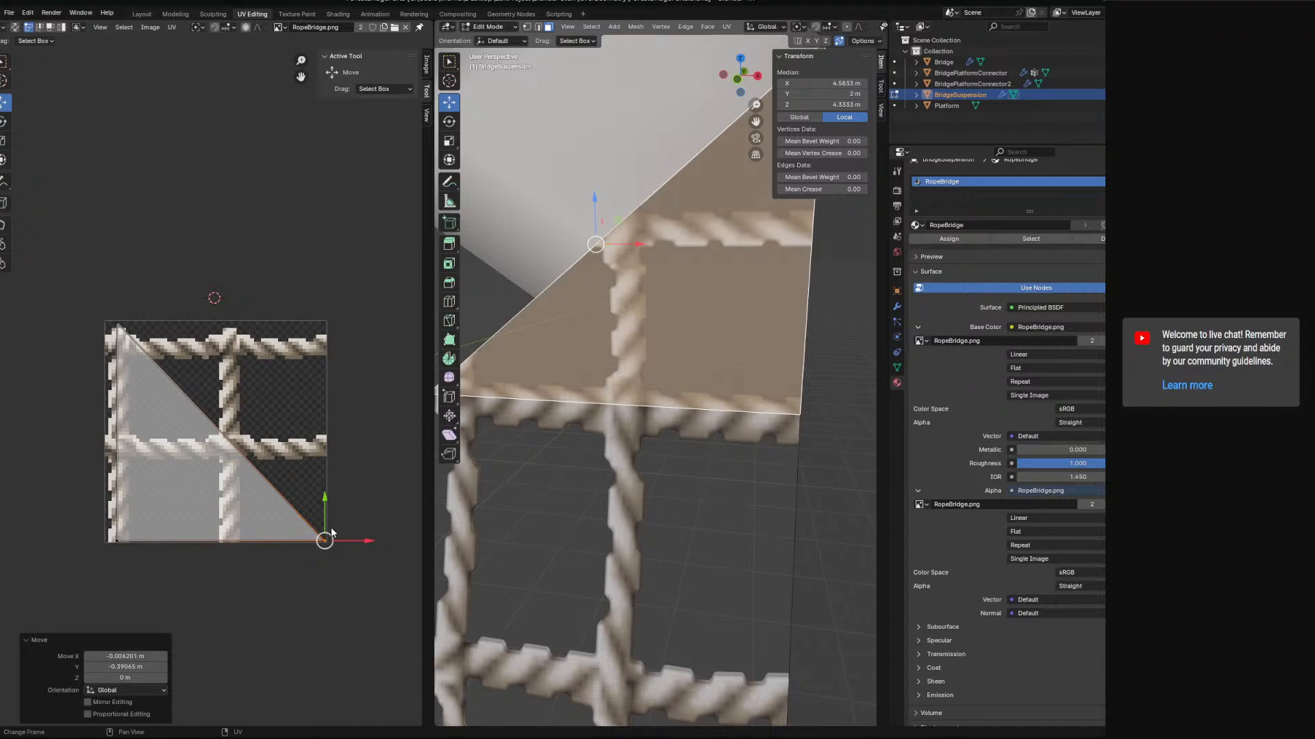
middle_drag(616, 452, 478, 490)
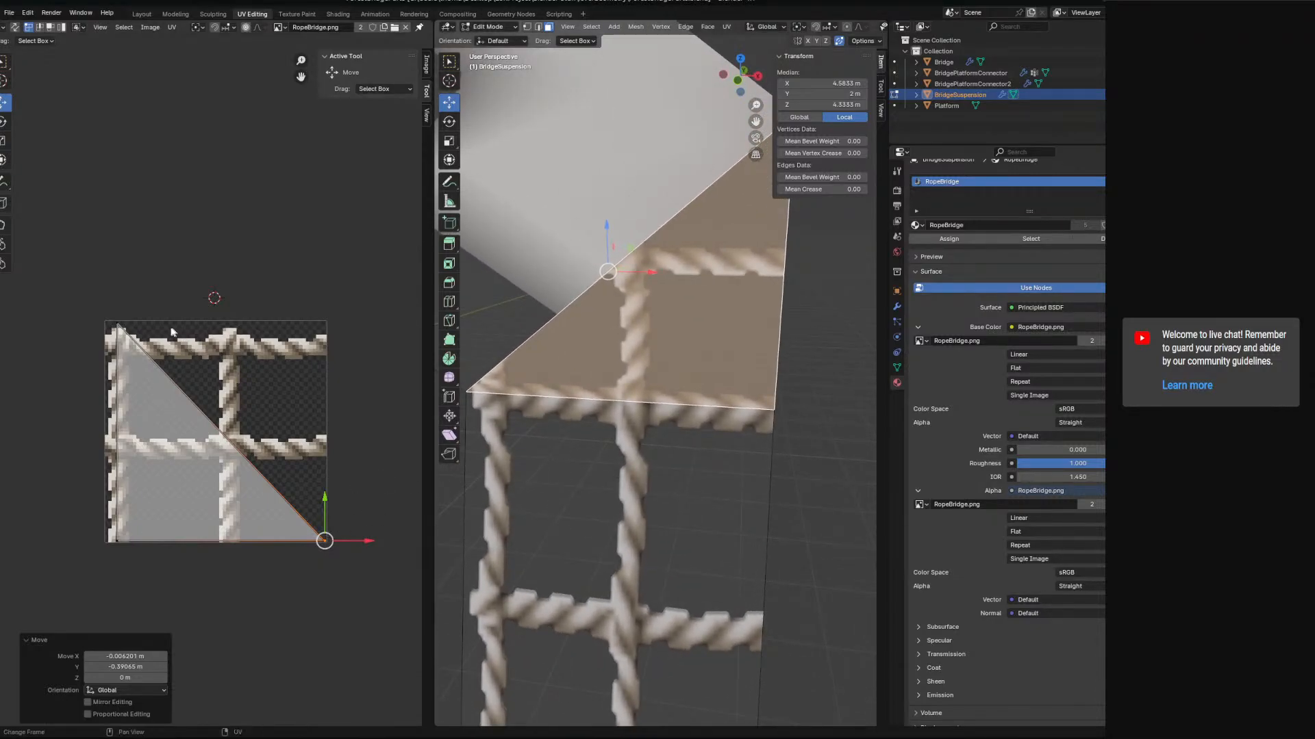
- Flip the triangular UV island vertically by repositioning its vertices along Y, placing its horizontal side on the texture's top edge
click(141, 340)
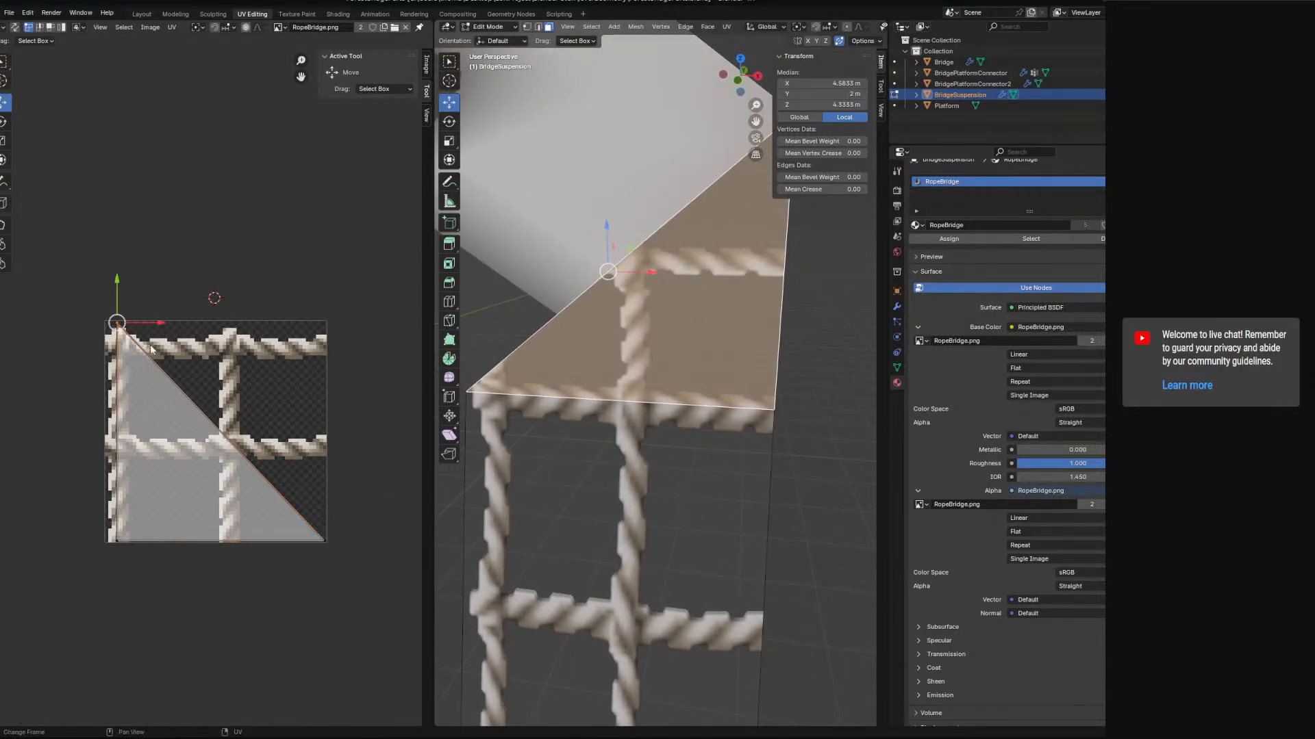
ctrl+click(117, 540)
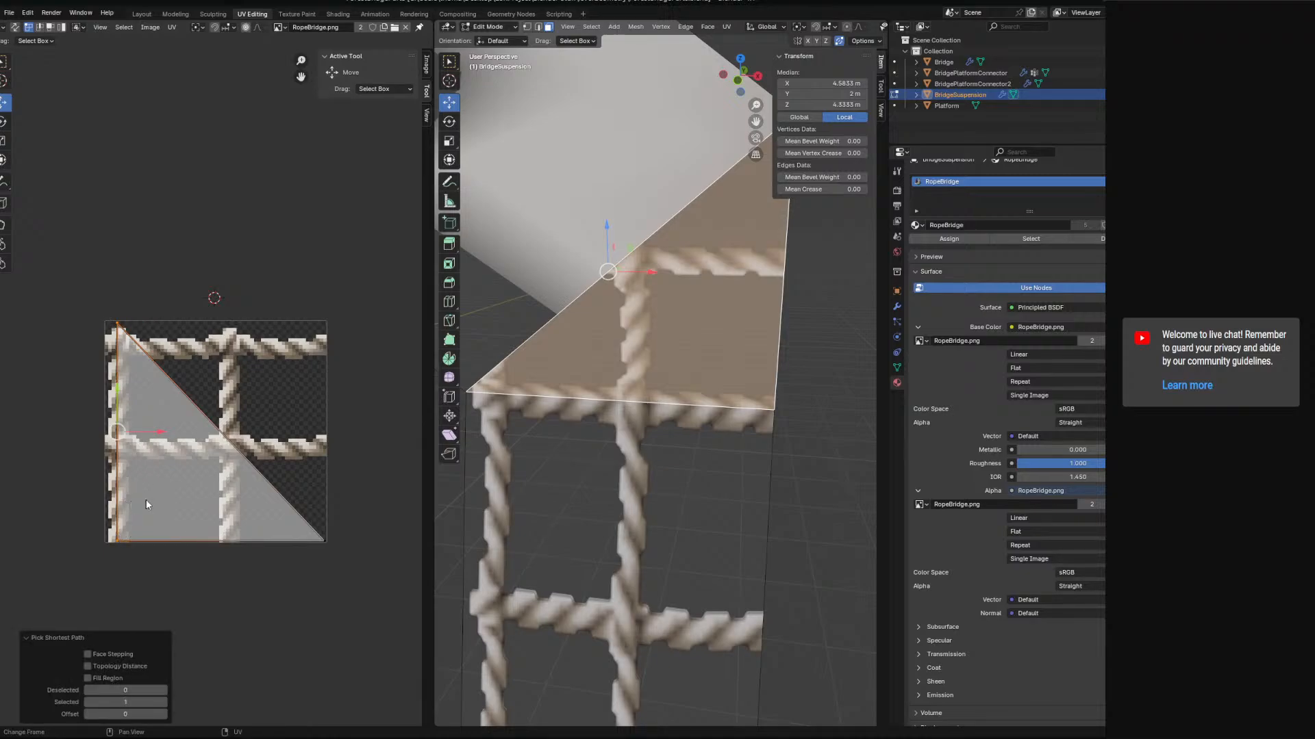
click(302, 548)
drag(221, 500, 201, 107)
click(131, 262)
drag(241, 203, 213, 397)
shift+click(325, 376)
drag(219, 333, 225, 277)
- Shift the triangle's two left UV vertices about 0.017 to the left along X and rotate the whole island by 180°
click(118, 323)
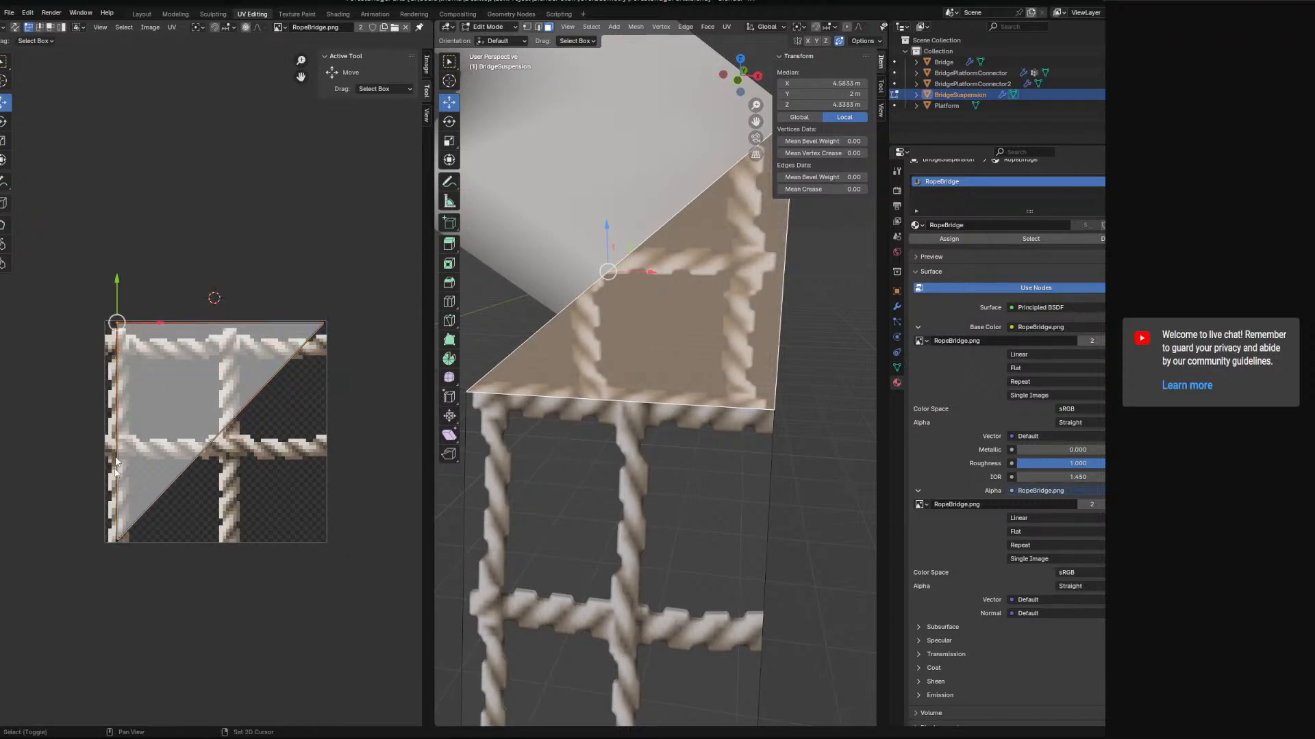
drag(157, 430, 151, 429)
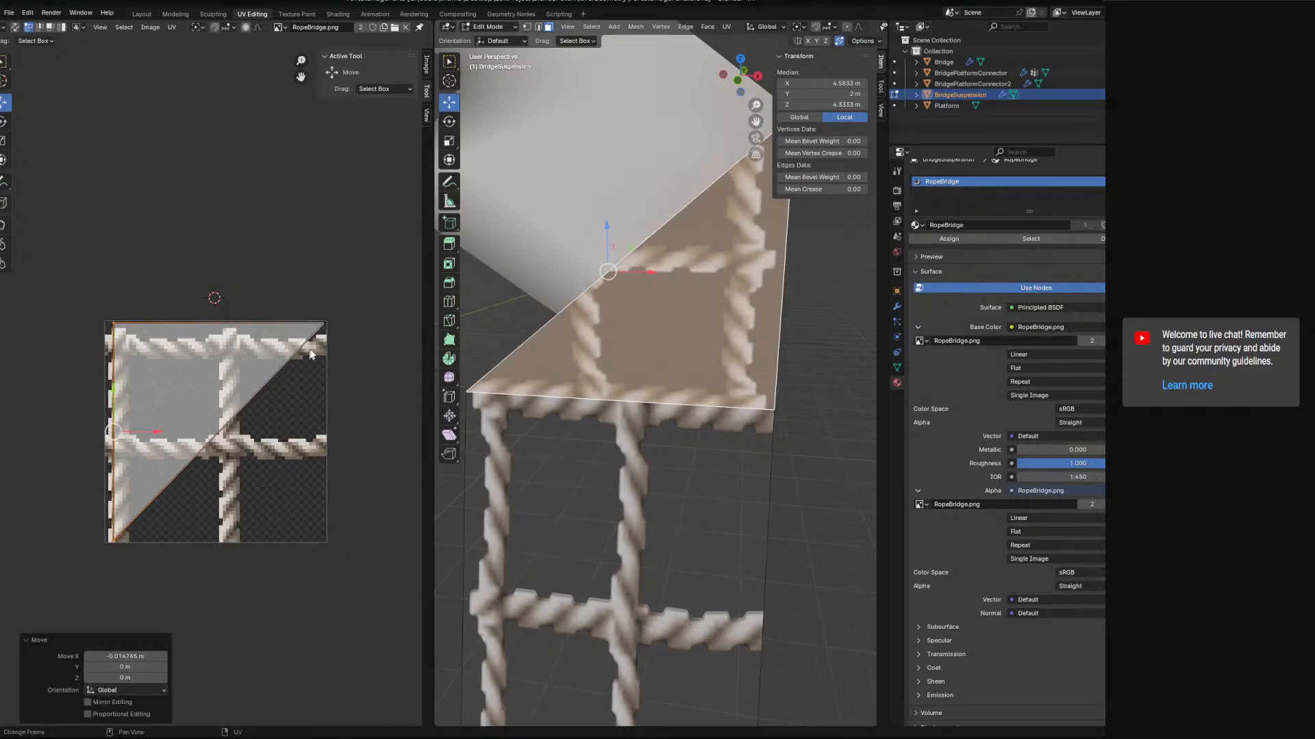
text(ar)
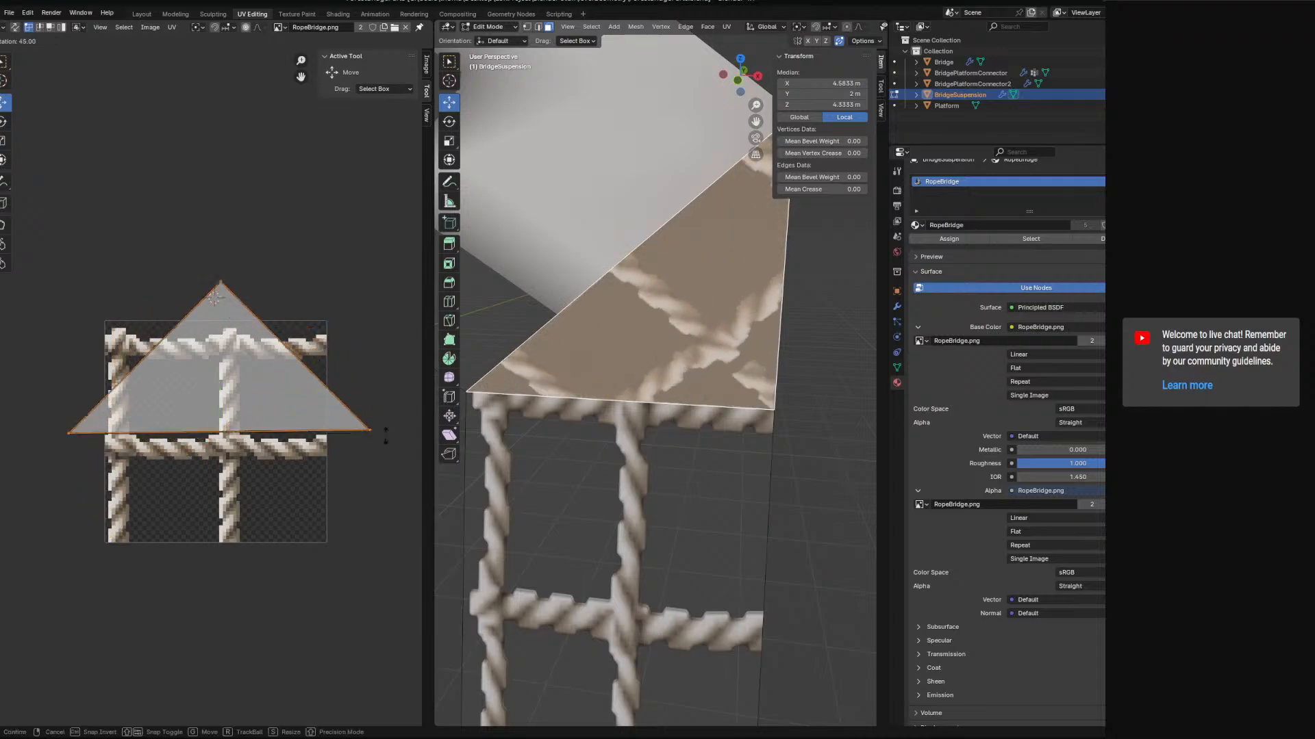
text(180)
key(Return)
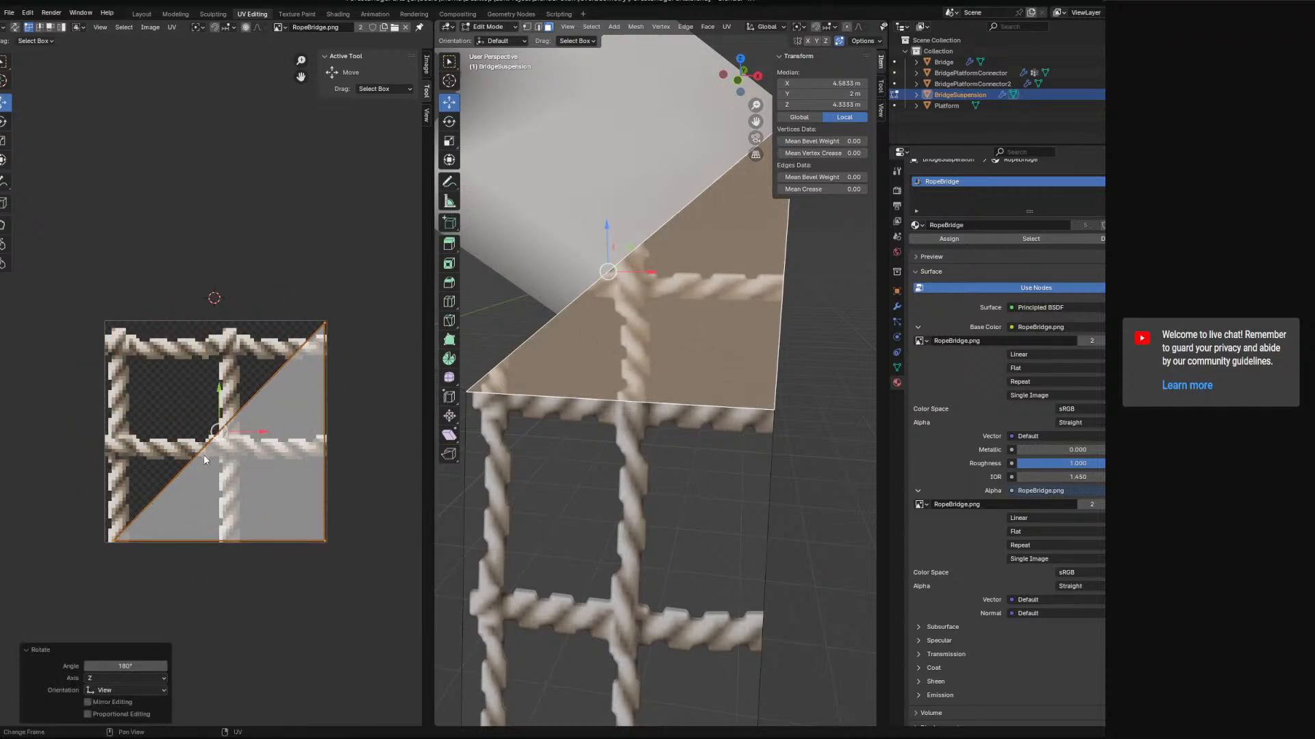
click(326, 324)
key(g)
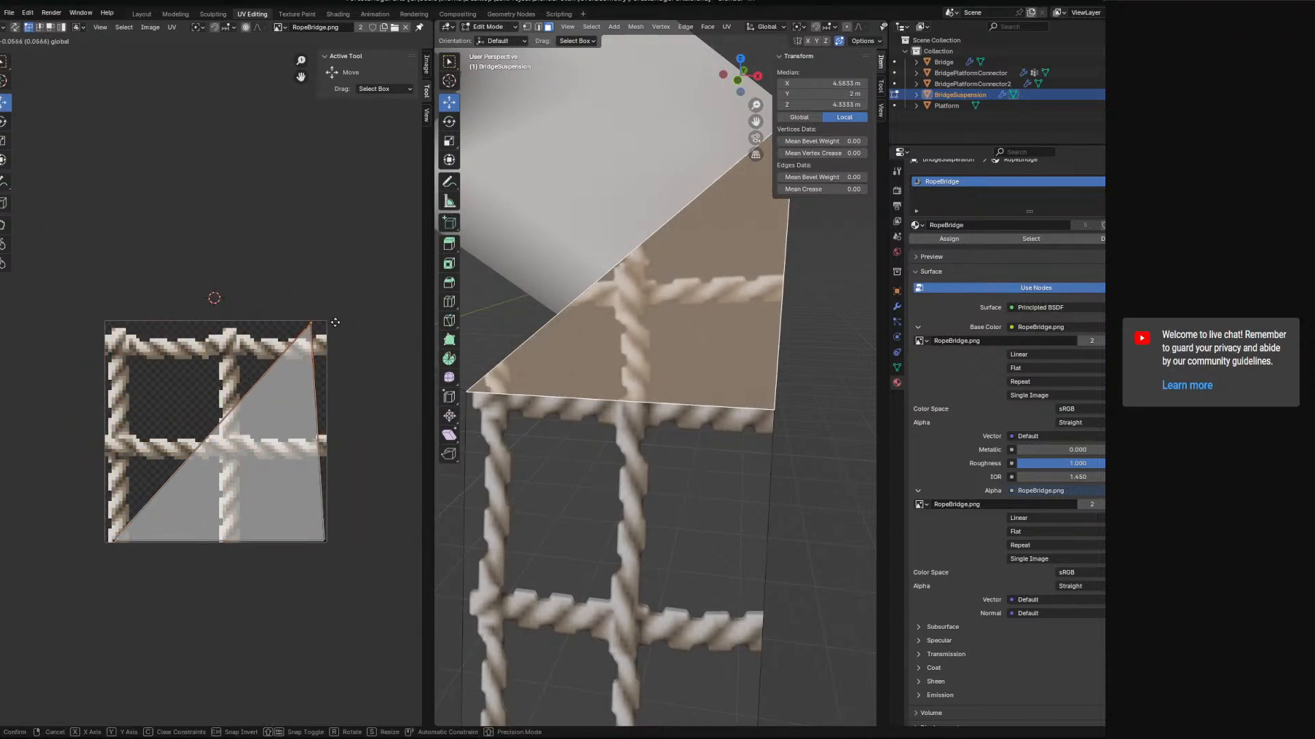
click(347, 326)
key(ctrl+z)
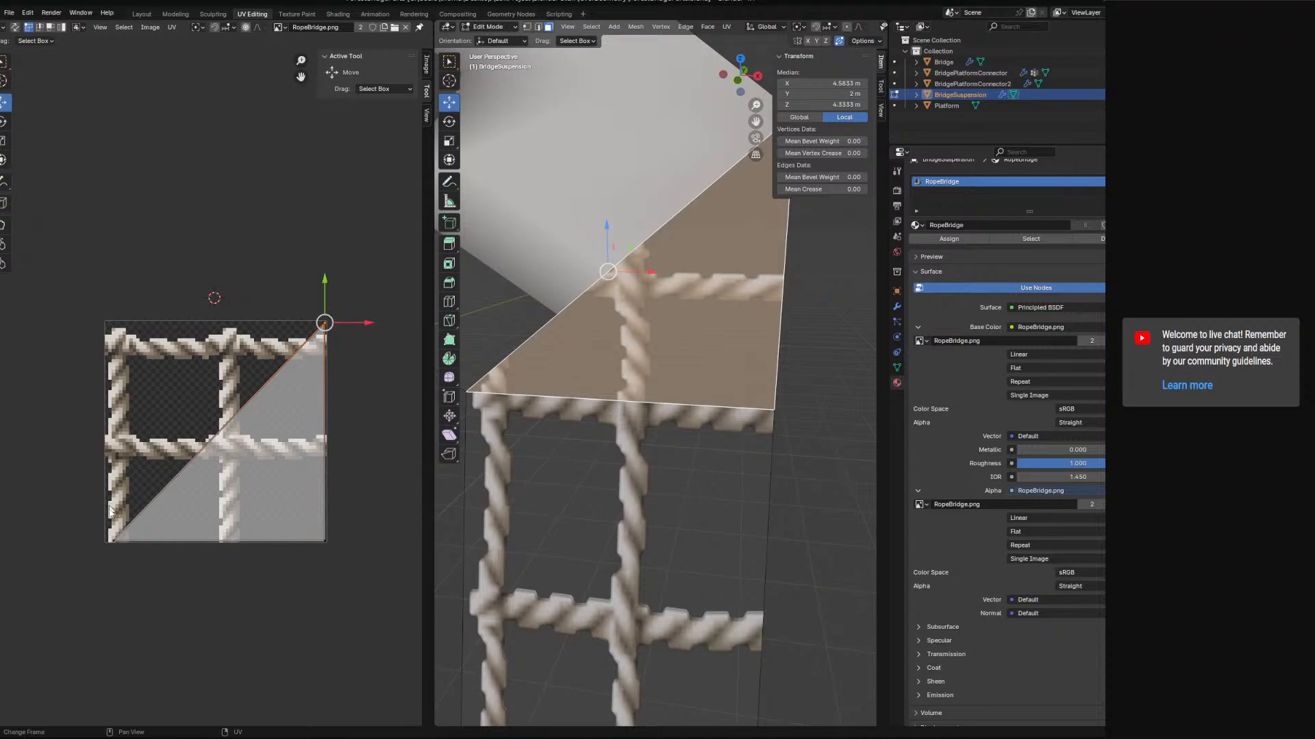
- Mirror the triangular UV island horizontally, moving its lower-left vertex past the texture's right side and the vertical pair about 0.952 left
drag(398, 545, 391, 527)
drag(135, 547, 456, 546)
shift+click(327, 335)
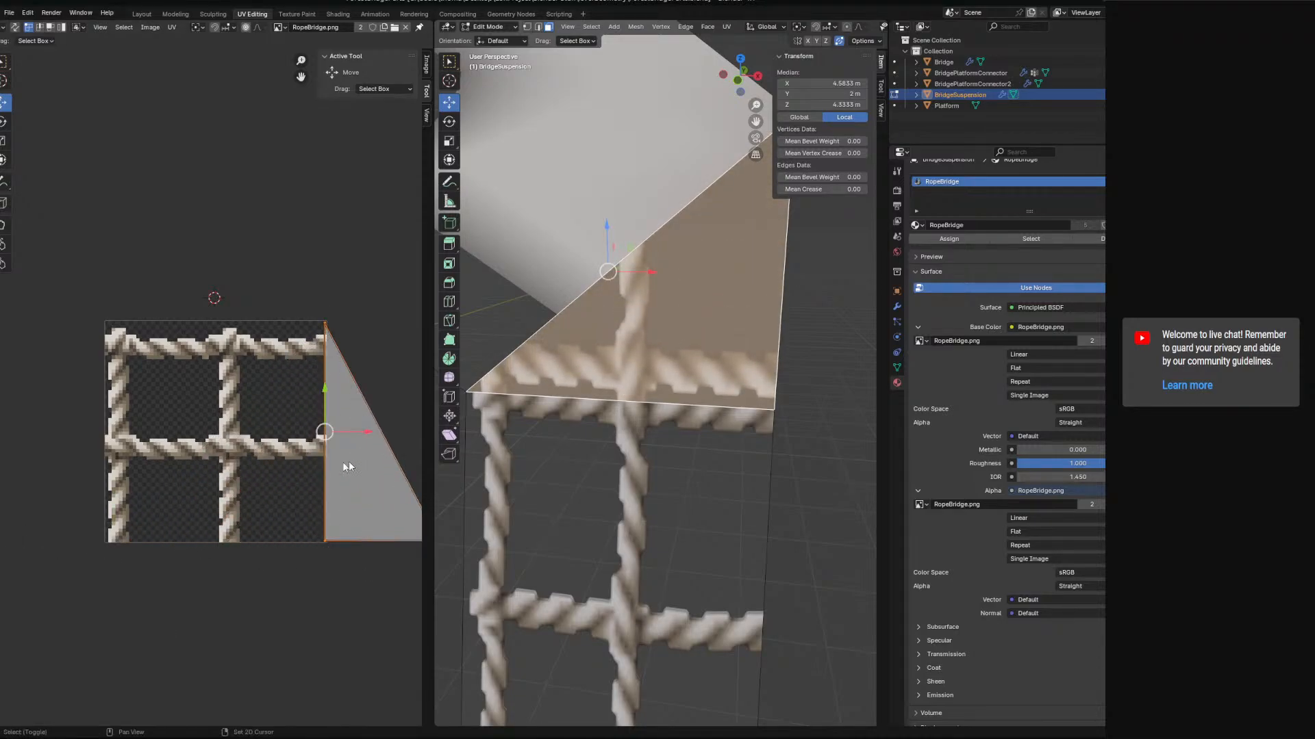
middle_drag(357, 466, 215, 470)
shift+click(175, 319)
middle_drag(205, 411, 246, 415)
drag(264, 442, 52, 445)
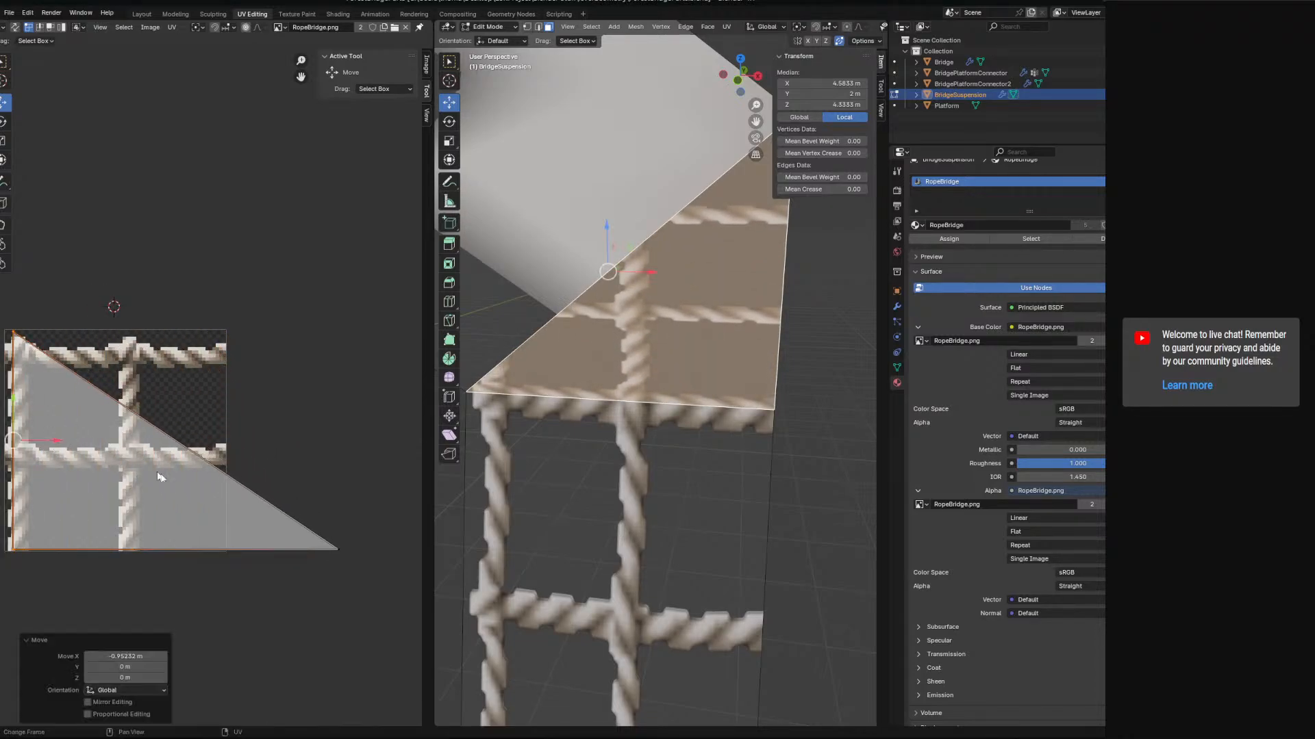
- Move the triangle's outlying UV vertex back to the texture's bottom-right corner and raise it about 0.007 along Y
drag(336, 548, 228, 513)
middle_drag(630, 322, 649, 345)
mouse_move(228, 508)
mouse_down()
mouse_move(237, 361)
mouse_move(211, 610)
mouse_move(211, 501)
mouse_up()
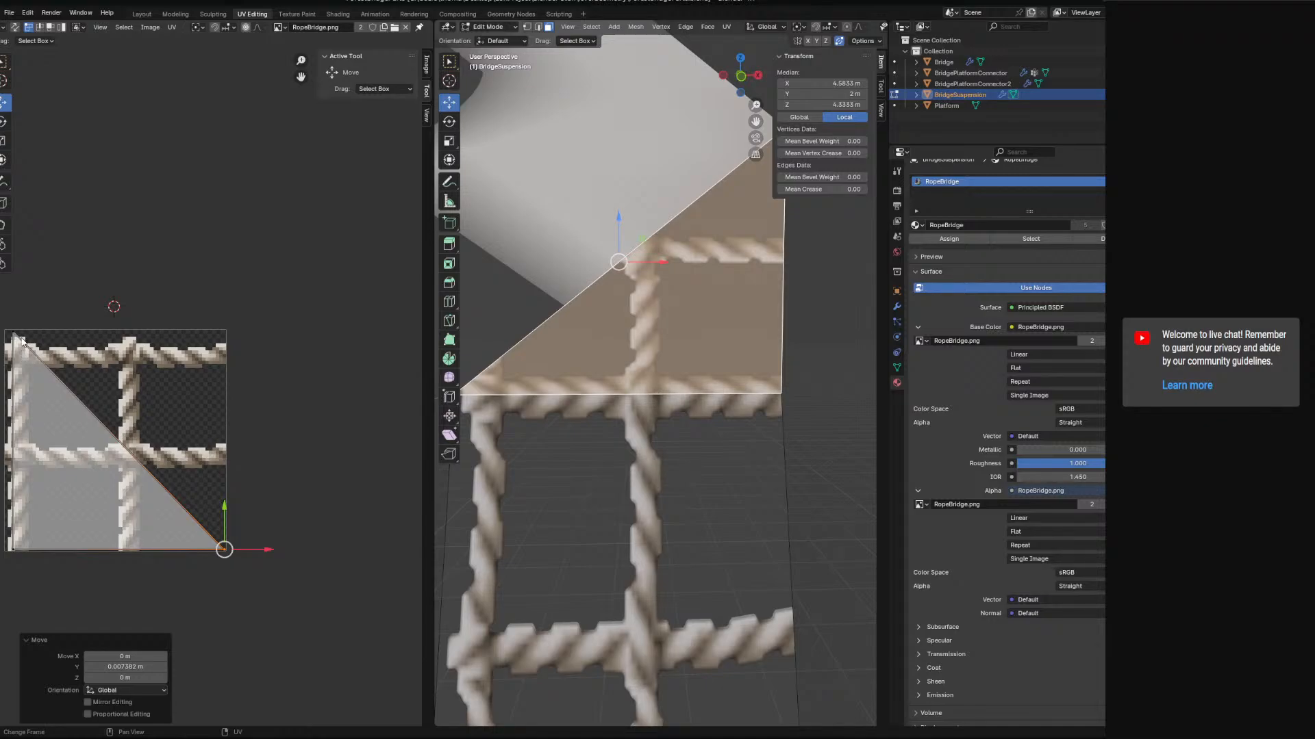
- Raise the triangle's right UV vertex about 0.987 along Y and lower the island's top UV edge about 0.012
drag(221, 546, 214, 285)
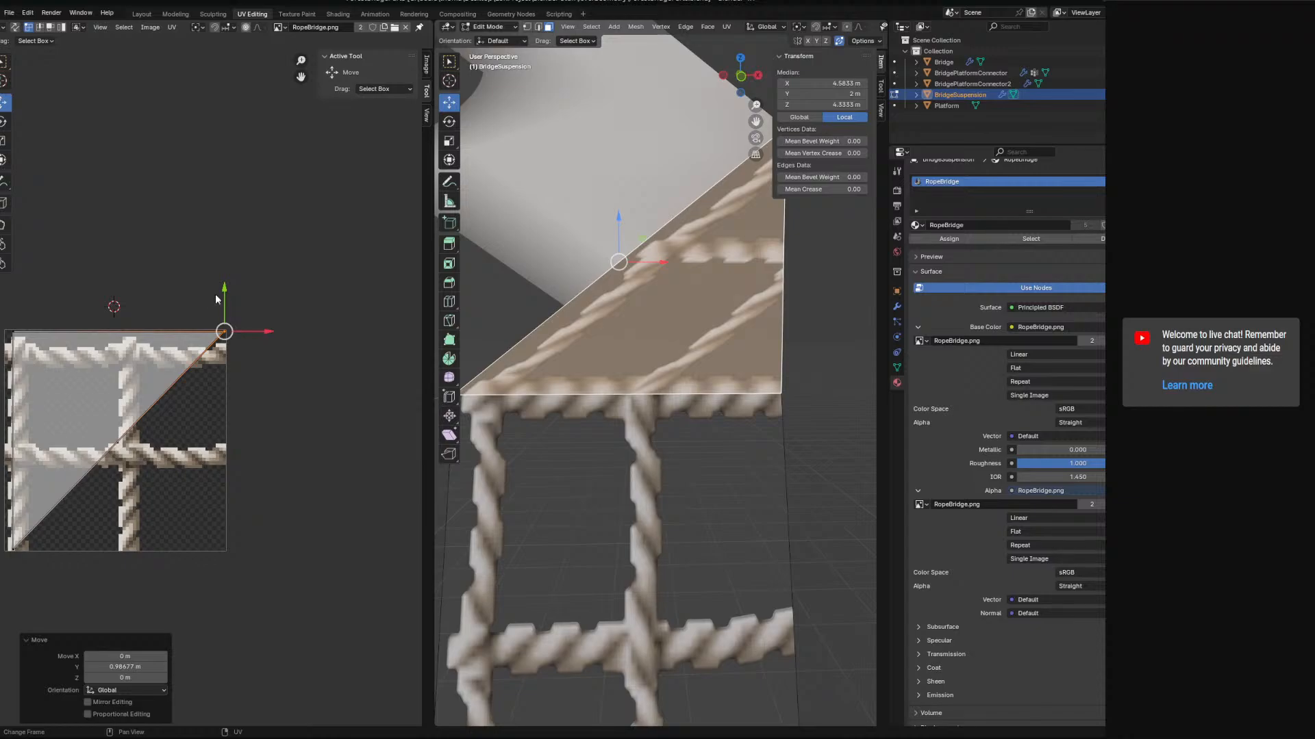
drag(224, 290, 45, 352)
click(226, 354)
key(g)
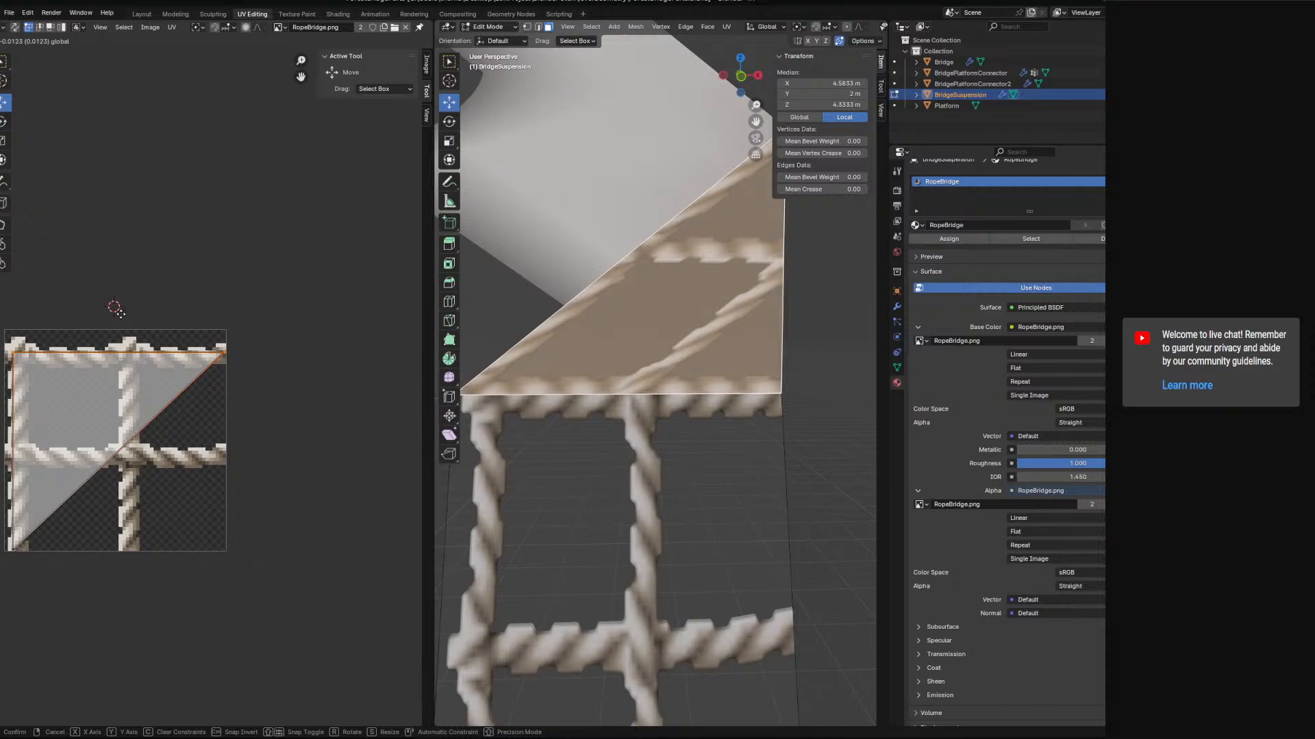
click(114, 308)
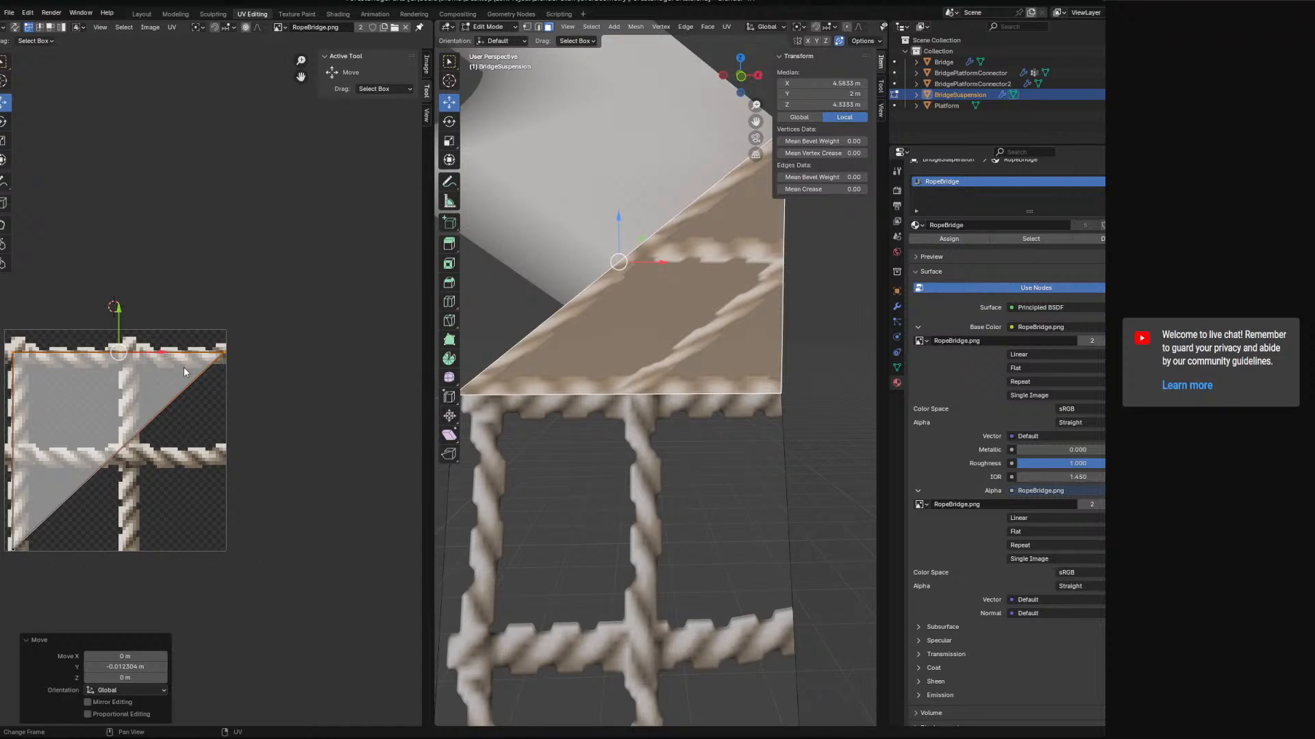
- Move the triangle's right UV vertex down towards the texture's bottom edge and rotate the whole island by 90°
click(222, 353)
drag(221, 330, 219, 519)
key(a)
key(r)
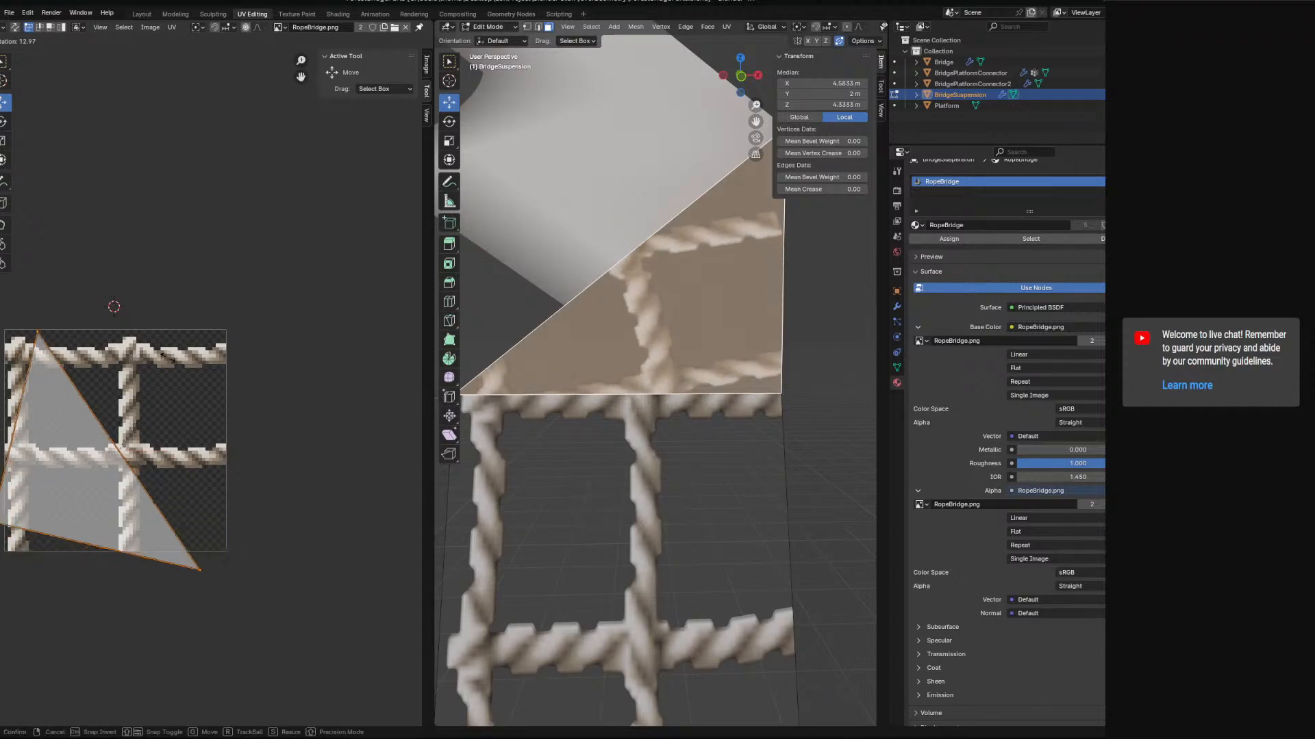
click(260, 490)
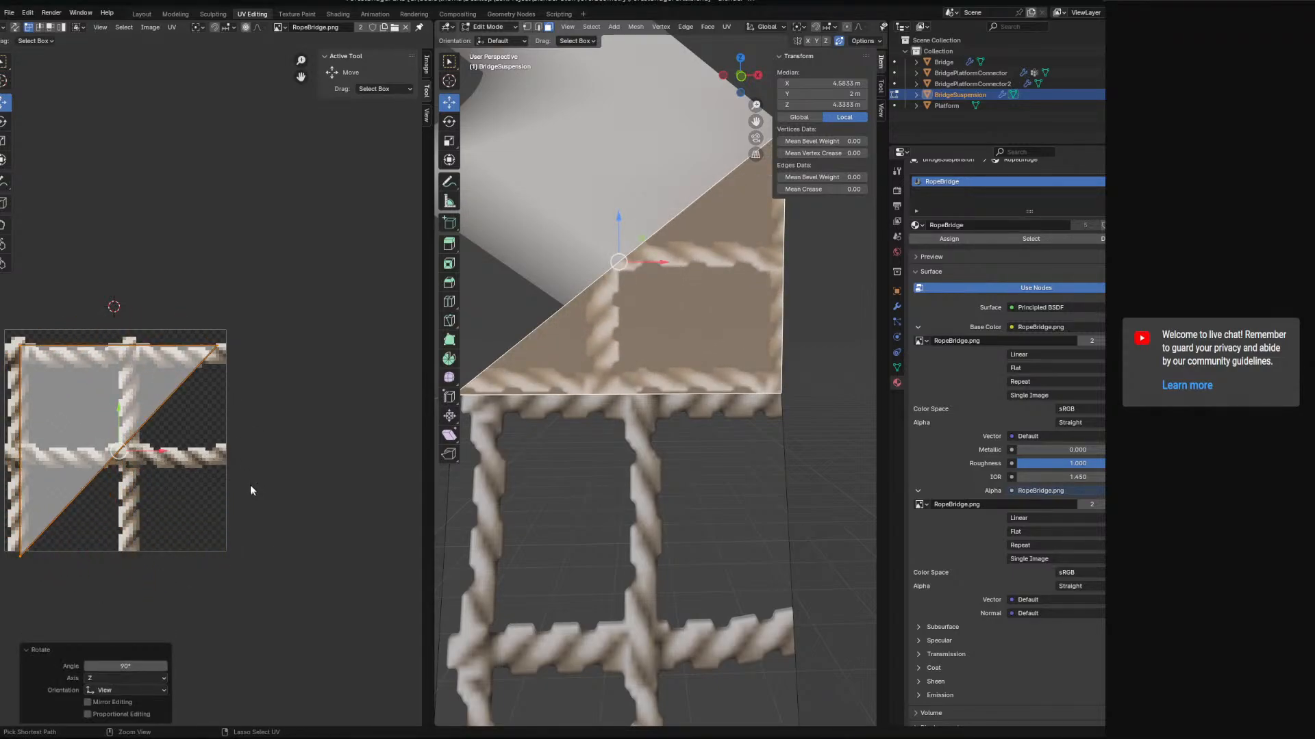
- Move the triangle's right UV vertex to the texture's bottom-right corner and shift the left vertical pair to the texture's left edge
click(219, 347)
drag(221, 330, 225, 527)
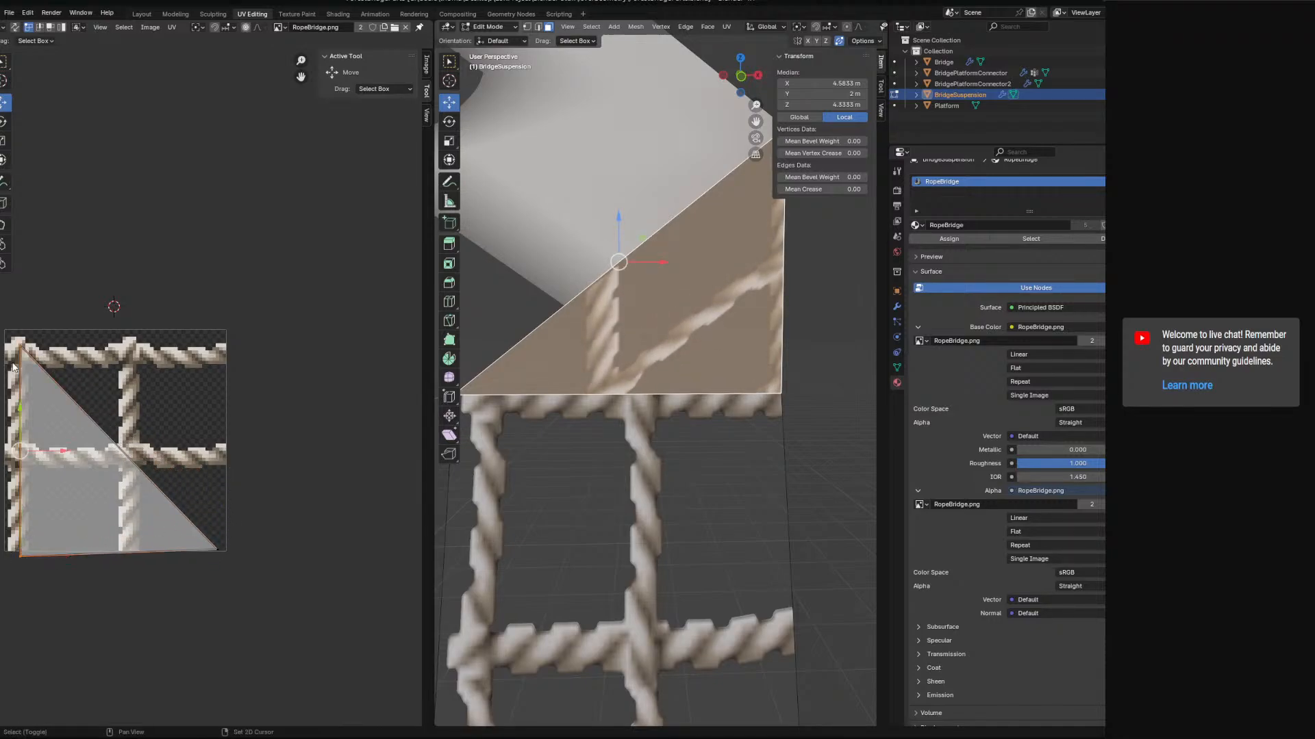
drag(20, 450, 12, 441)
click(205, 529)
mouse_move(217, 549)
mouse_down()
mouse_move(176, 548)
mouse_move(284, 548)
mouse_move(225, 548)
mouse_up()
- Merge the triangle's lower outer corner vertex into the upper corner vertex, using Merge At Last
middle_drag(504, 394, 609, 434)
scroll(774, 394, down, 3)
scroll(798, 469, up, 3)
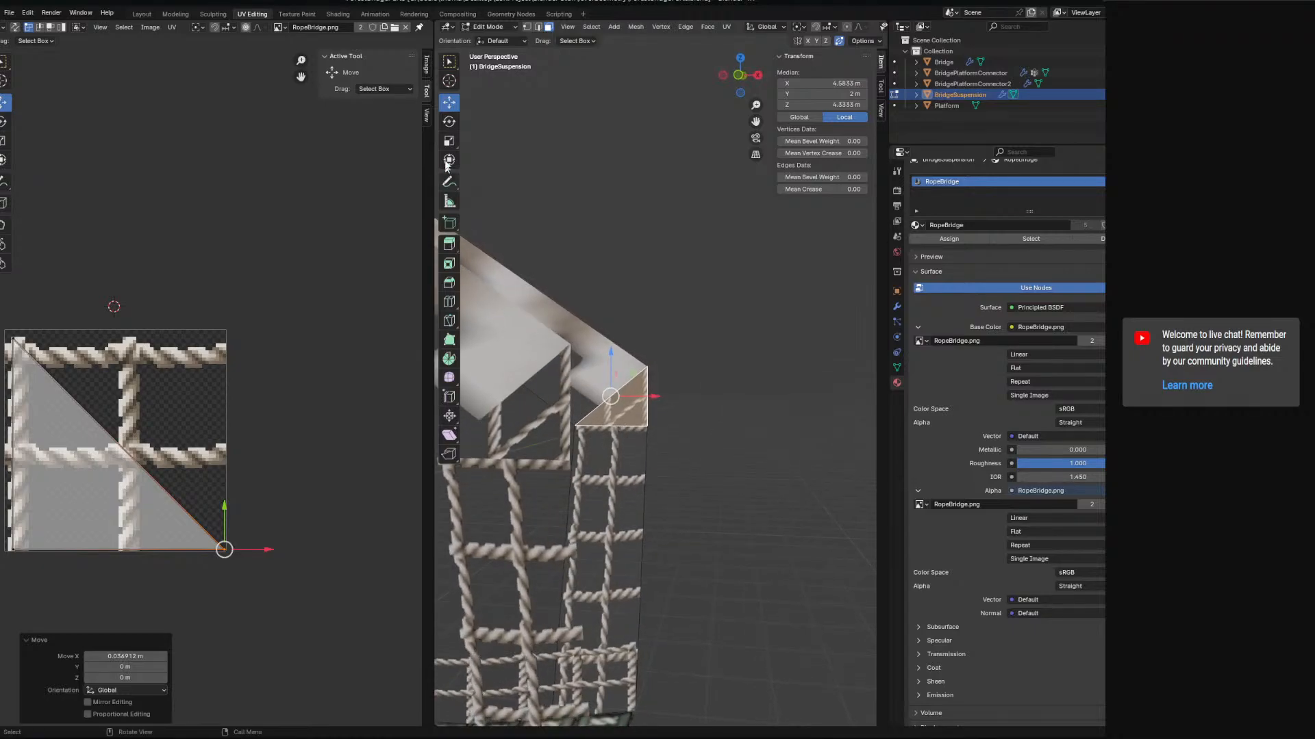
click(527, 28)
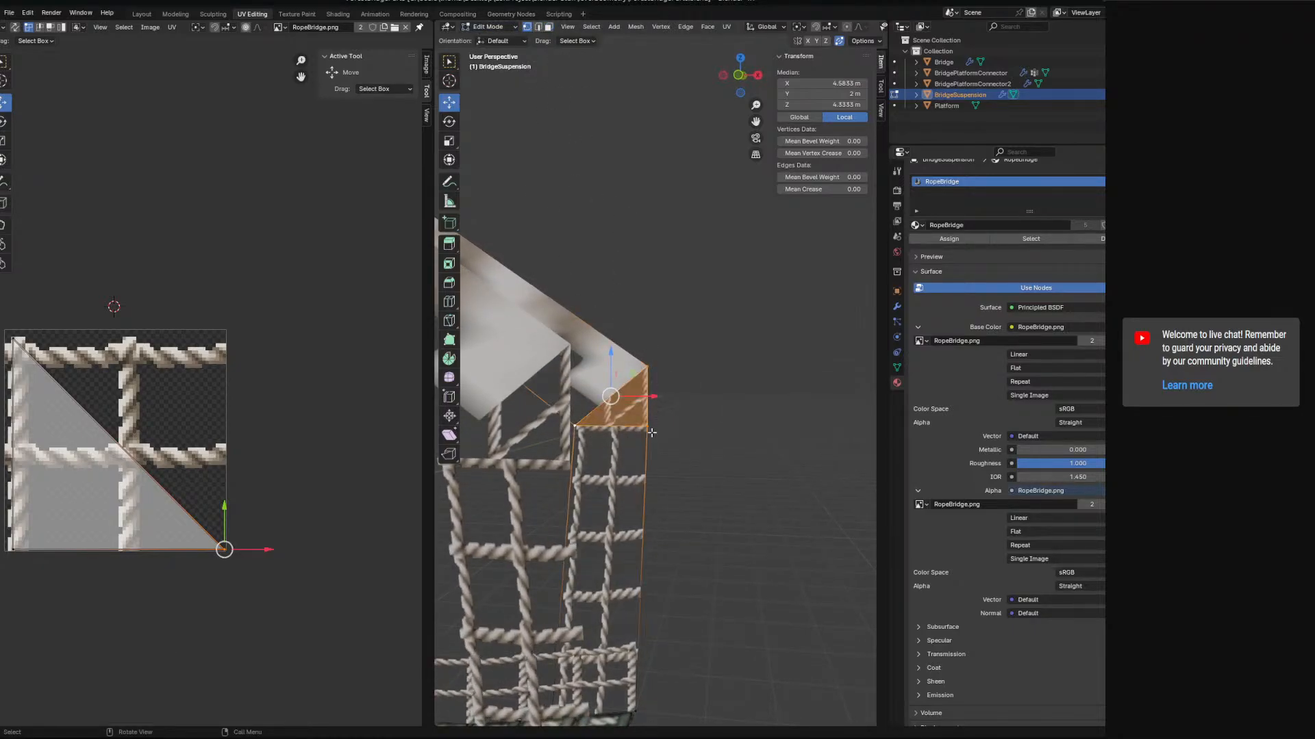
click(647, 426)
shift+click(648, 368)
right_click(654, 385)
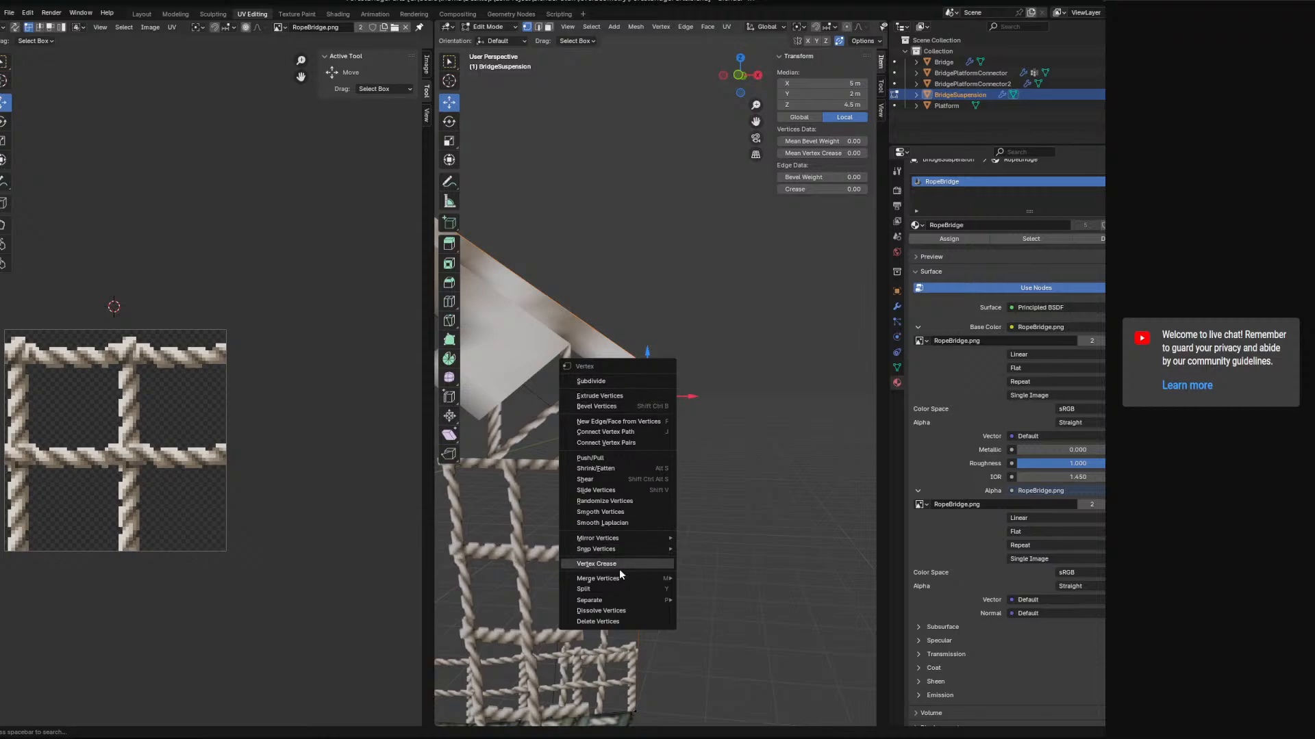
mouse_move(616, 580)
click(712, 627)
- Select the long sloped strip face above the merged corner and unwrap it
middle_drag(712, 627, 600, 249)
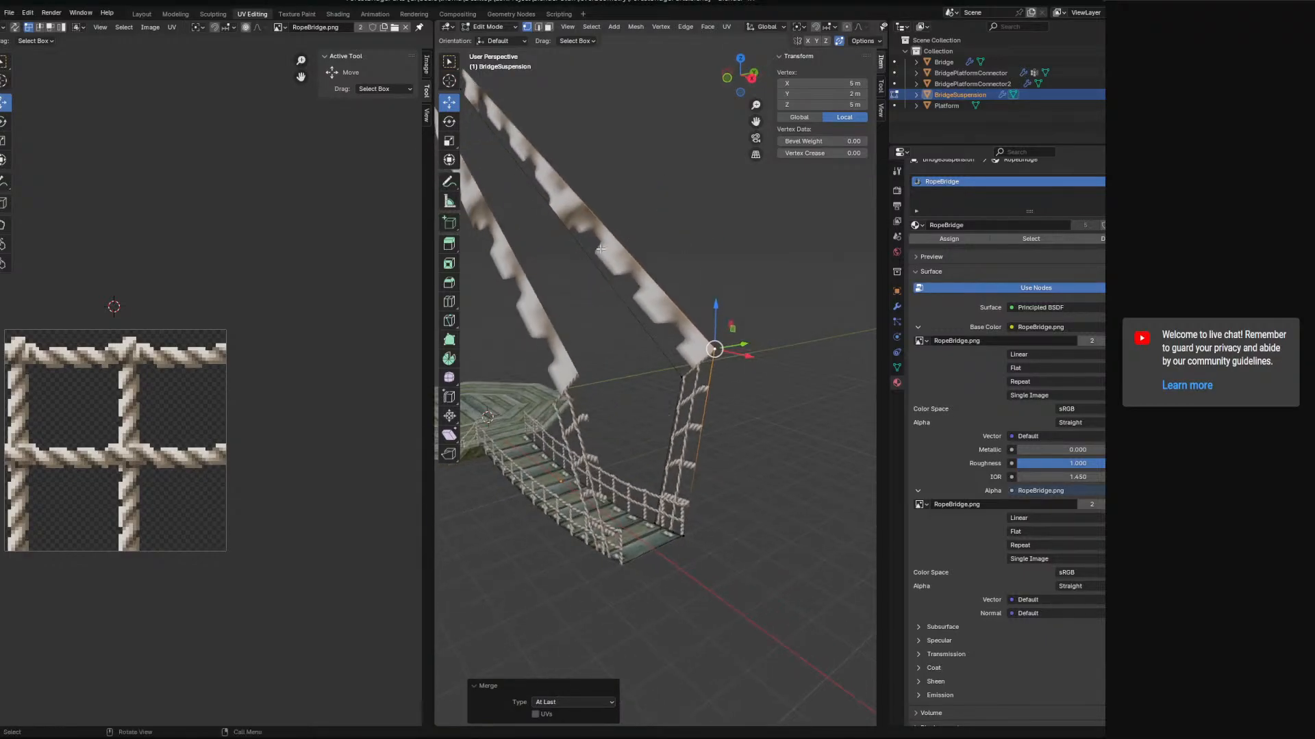
click(601, 255)
click(563, 197)
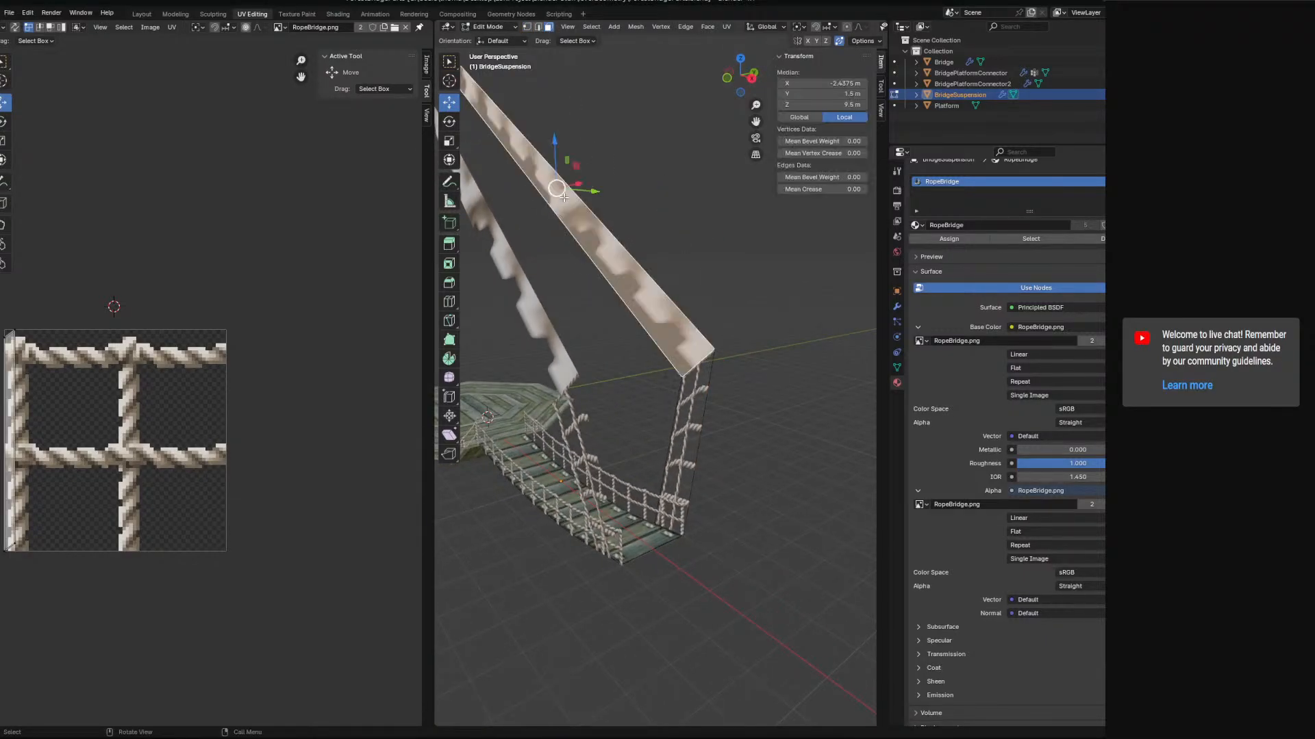
middle_drag(620, 333, 618, 219)
click(727, 27)
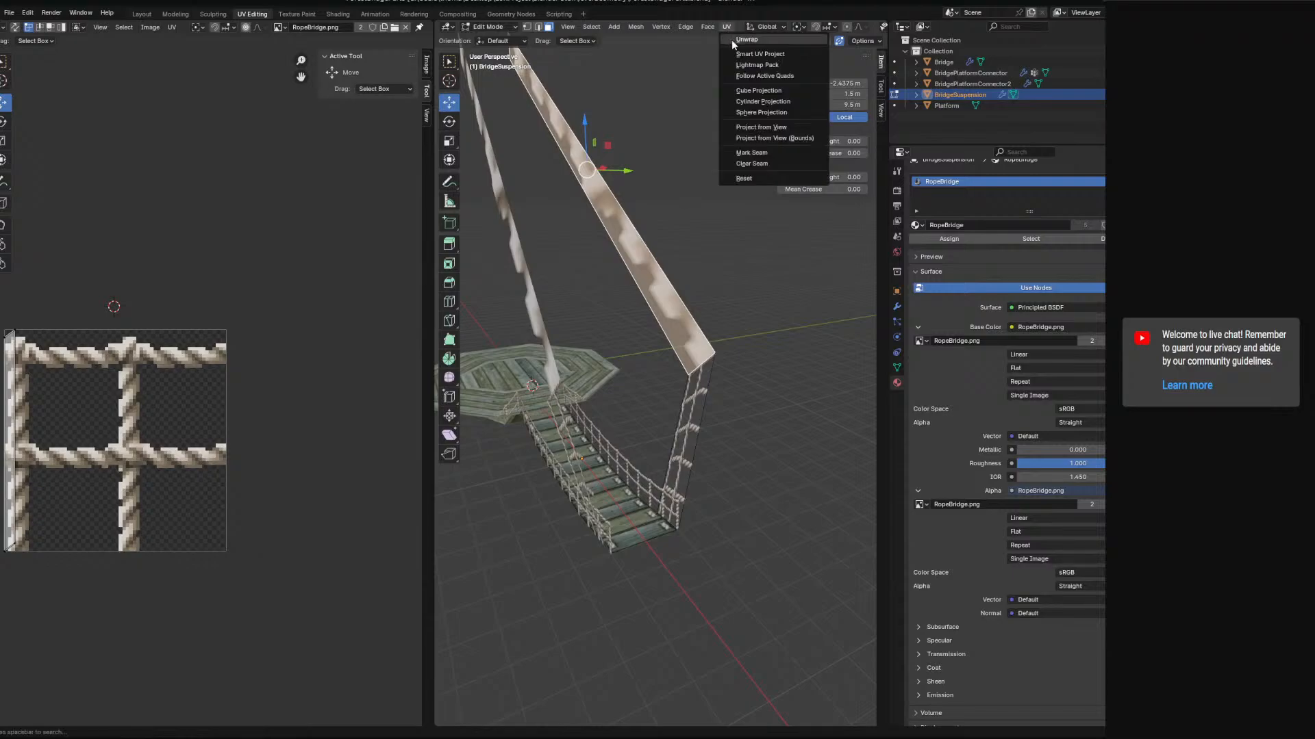
click(746, 49)
- Move the strip island's two right UV vertices along X to the texture's right edge
click(10, 338)
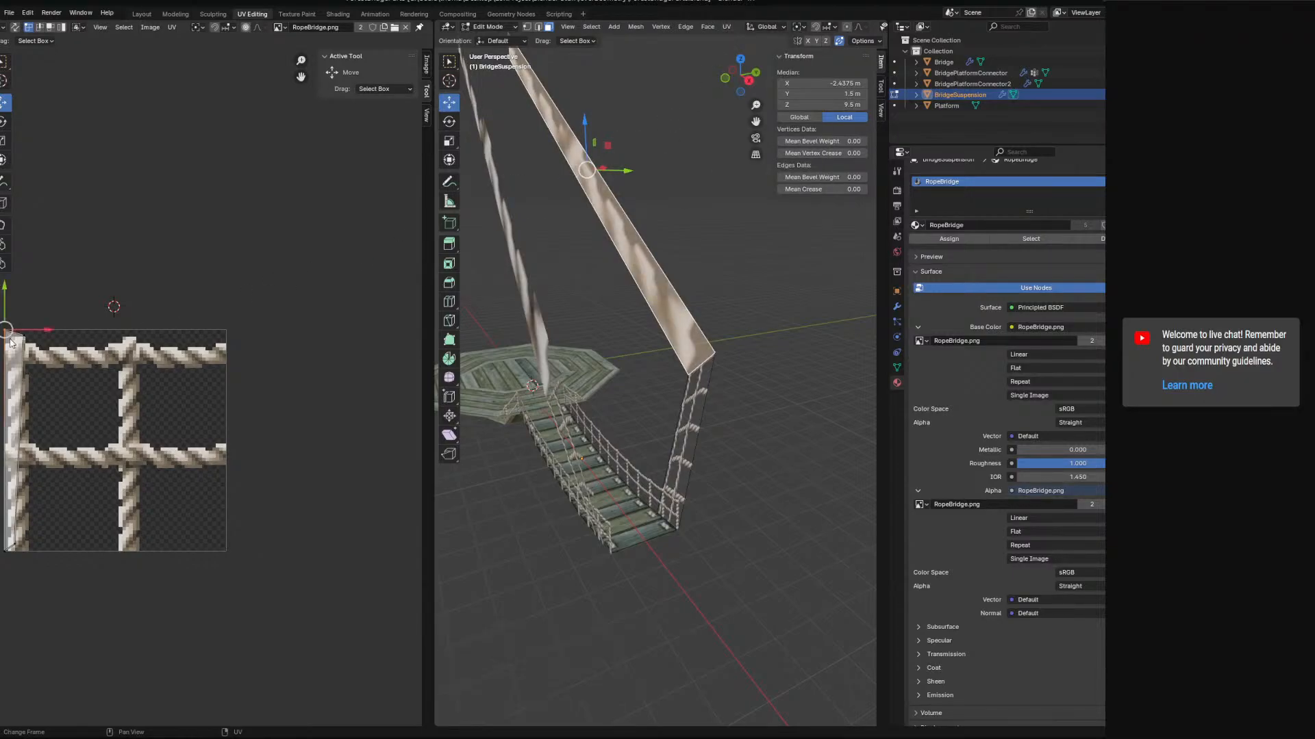
drag(30, 545, 33, 546)
shift+click(30, 334)
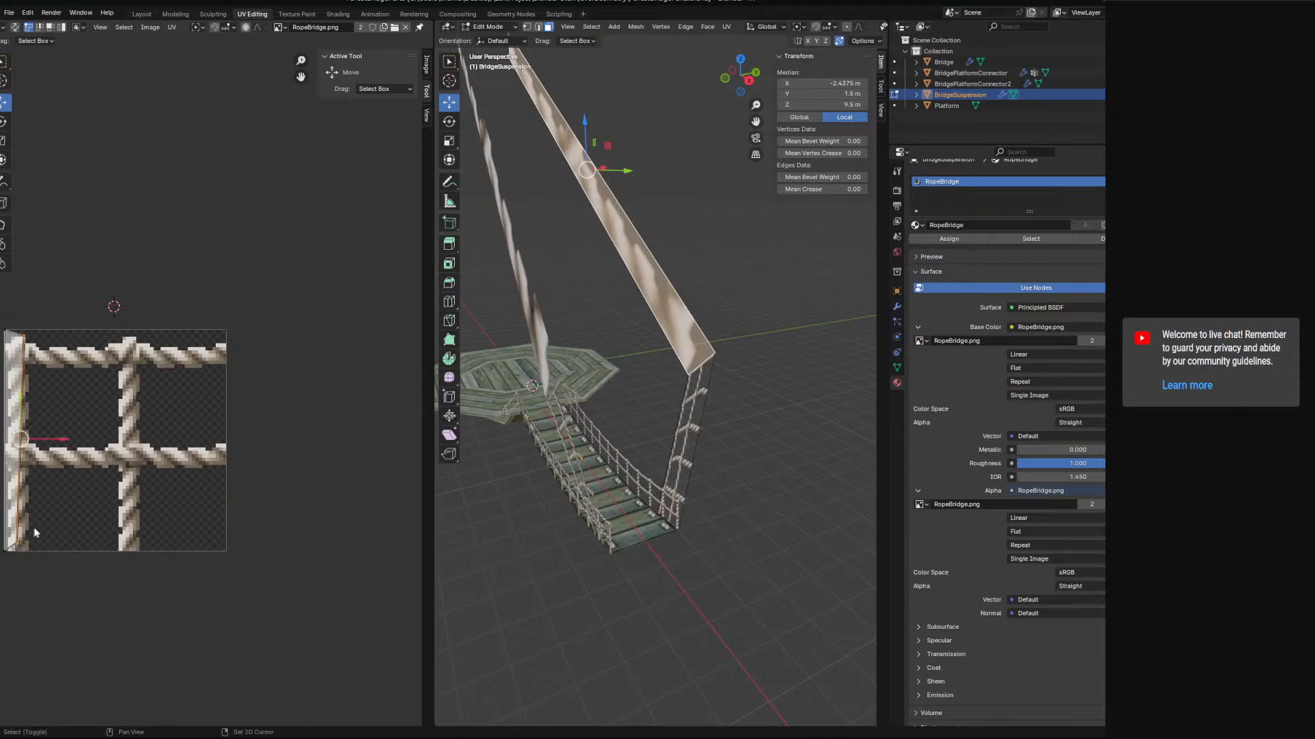
key(g)
key(x)
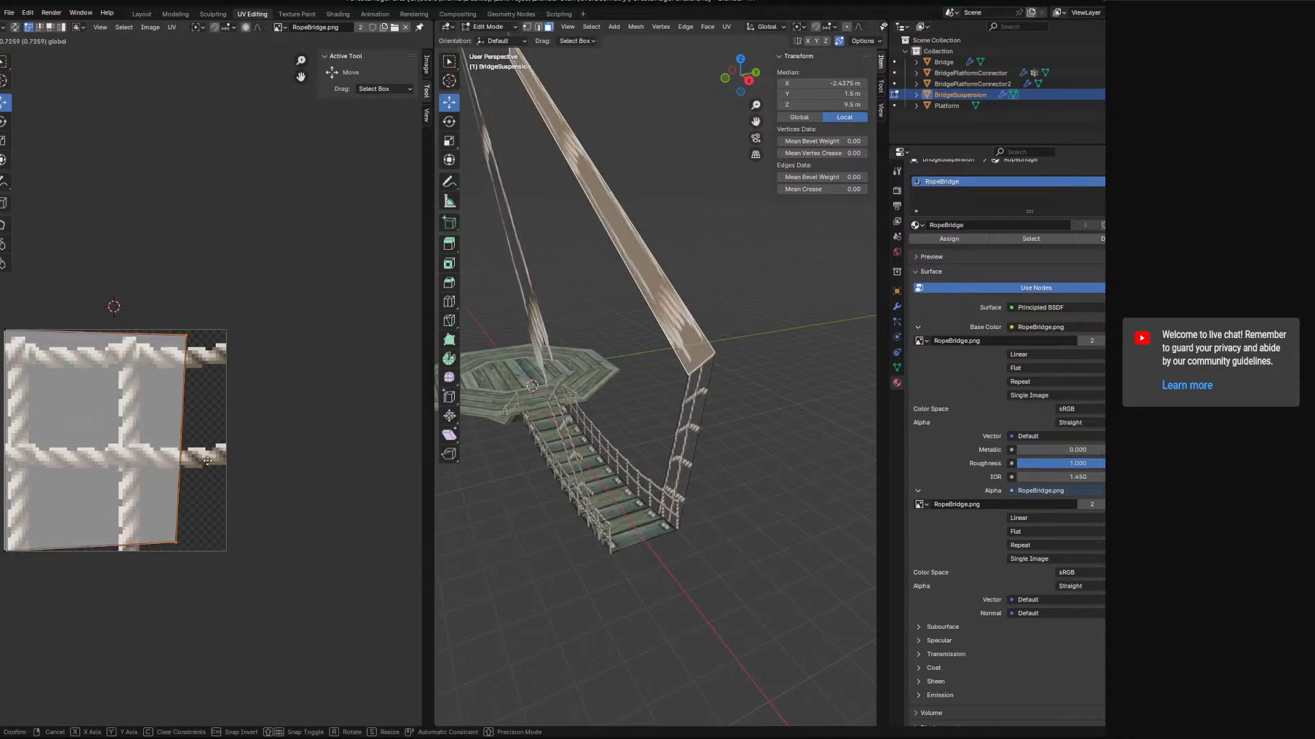
click(247, 470)
- Align the four UV corners of the sloped strip's island with the corners of the rope texture
click(221, 542)
drag(221, 542, 230, 543)
shift+click(241, 343)
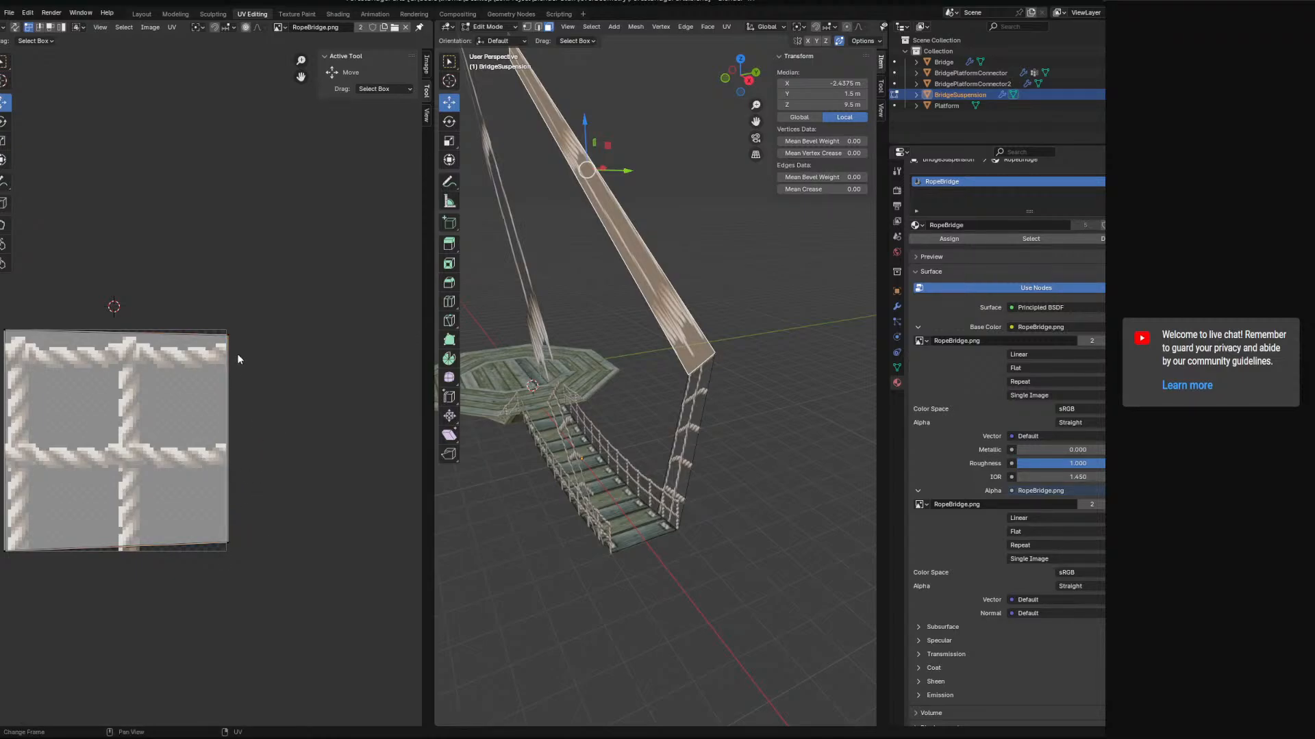
drag(245, 434, 240, 440)
click(221, 541)
drag(225, 509, 226, 520)
click(210, 344)
drag(226, 306, 226, 301)
click(22, 348)
drag(4, 335, 5, 337)
click(3, 553)
drag(3, 553, 6, 551)
- Rotate the sloped strip's whole UV island by 90°
key(a)
key(r)
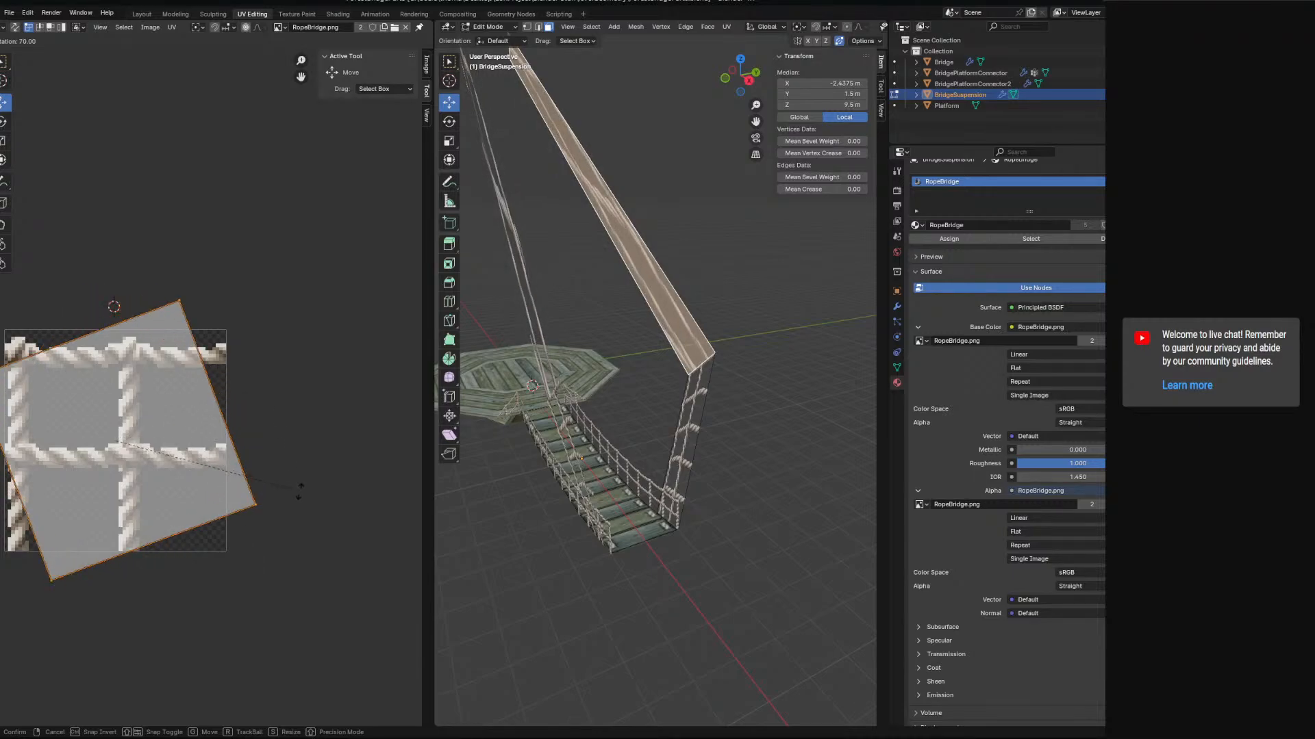
ctrl+click(294, 556)
- Scale the sloped strip's UV island by 9.3 along X so the rope pattern repeats along its length
middle_drag(637, 449, 724, 493)
scroll(691, 454, up, 4)
scroll(689, 528, up, 3)
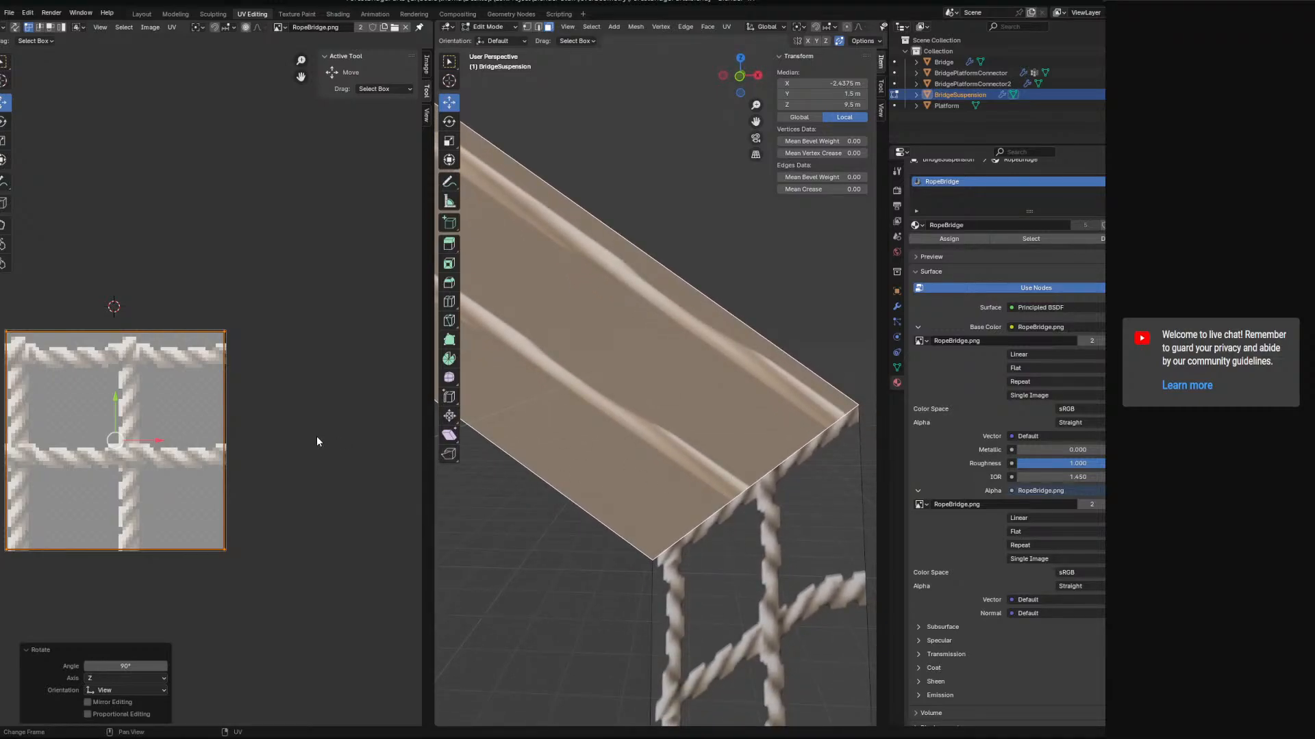
key(s)
key(x)
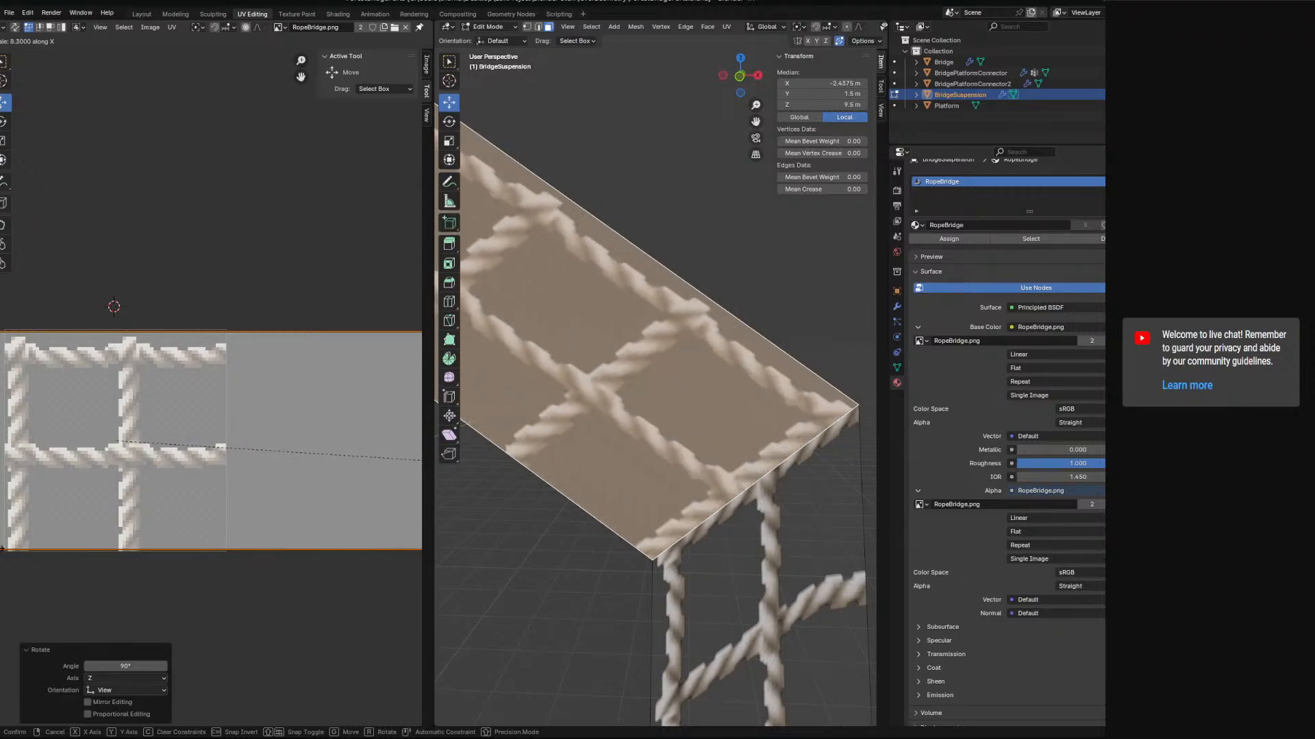
click(201, 551)
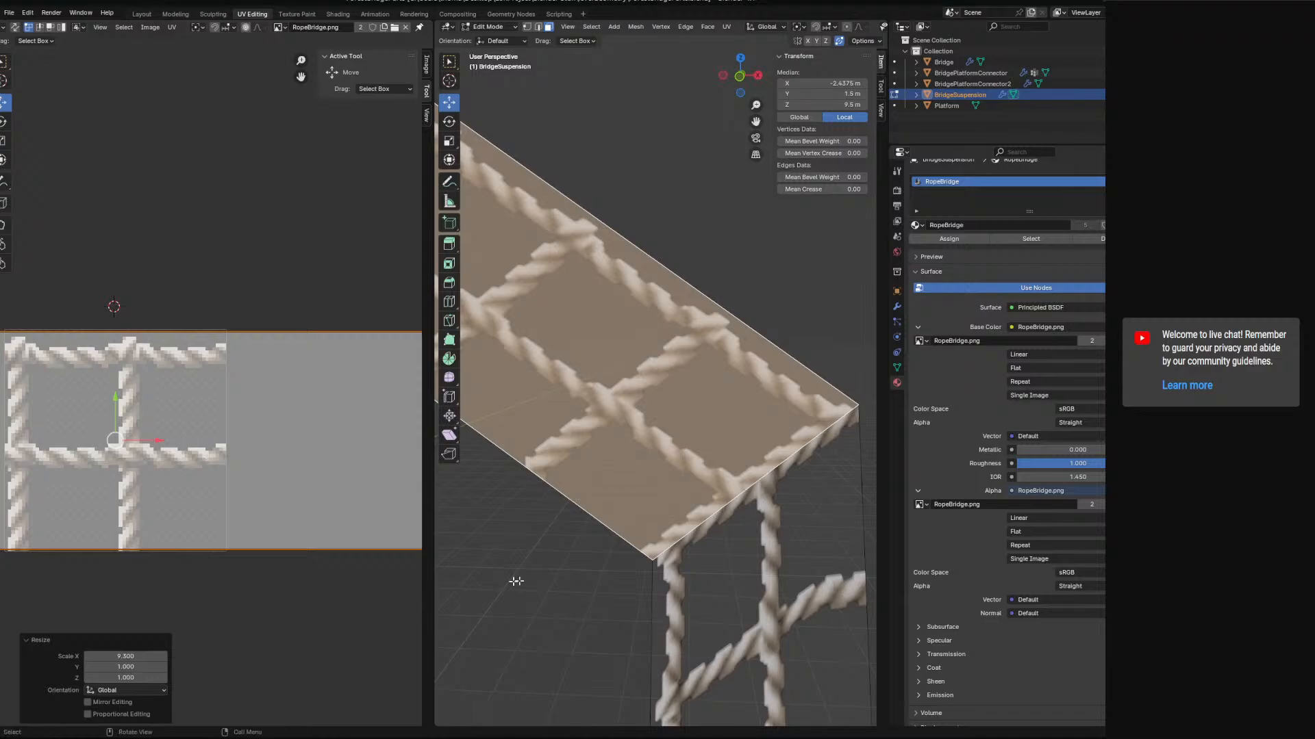
- Examine the rope tiling along the sloped strip and how it meets the vertical panel at the corner
middle_drag(617, 567, 589, 544)
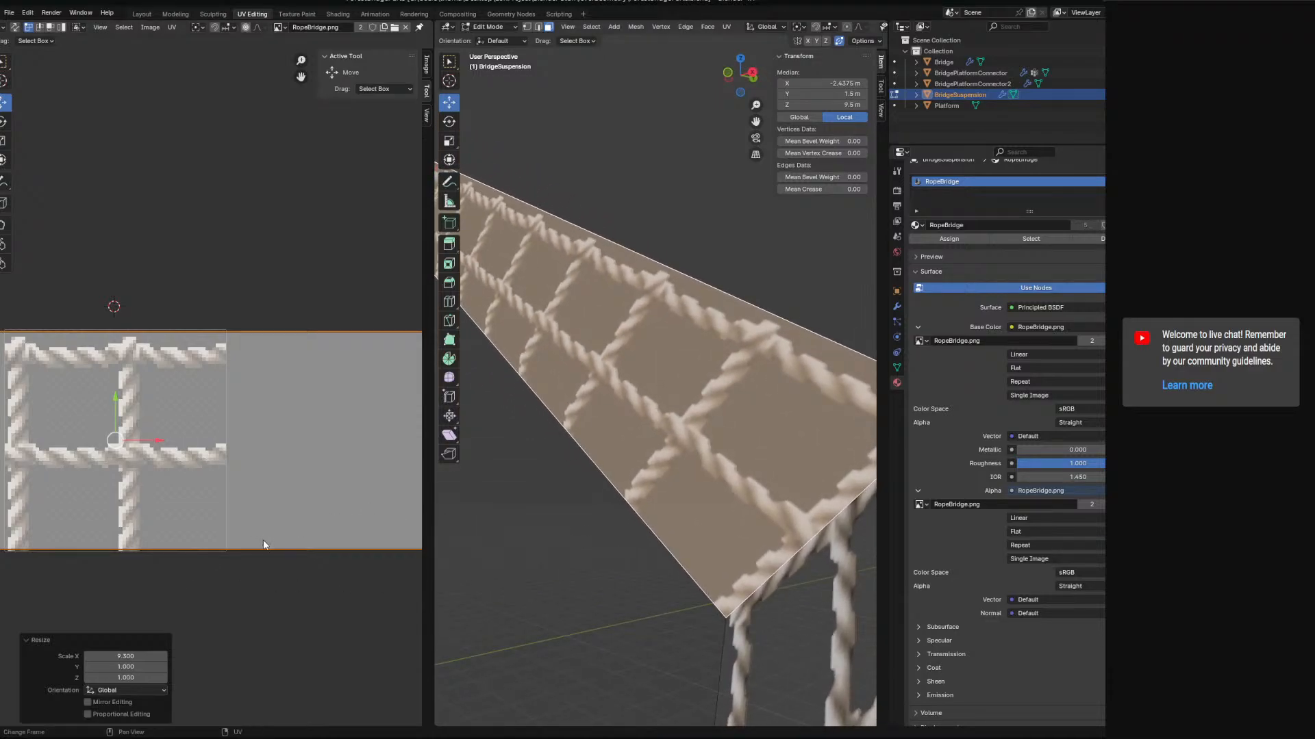
scroll(260, 542, down, 3)
scroll(282, 524, down, 3)
scroll(294, 512, up, 2)
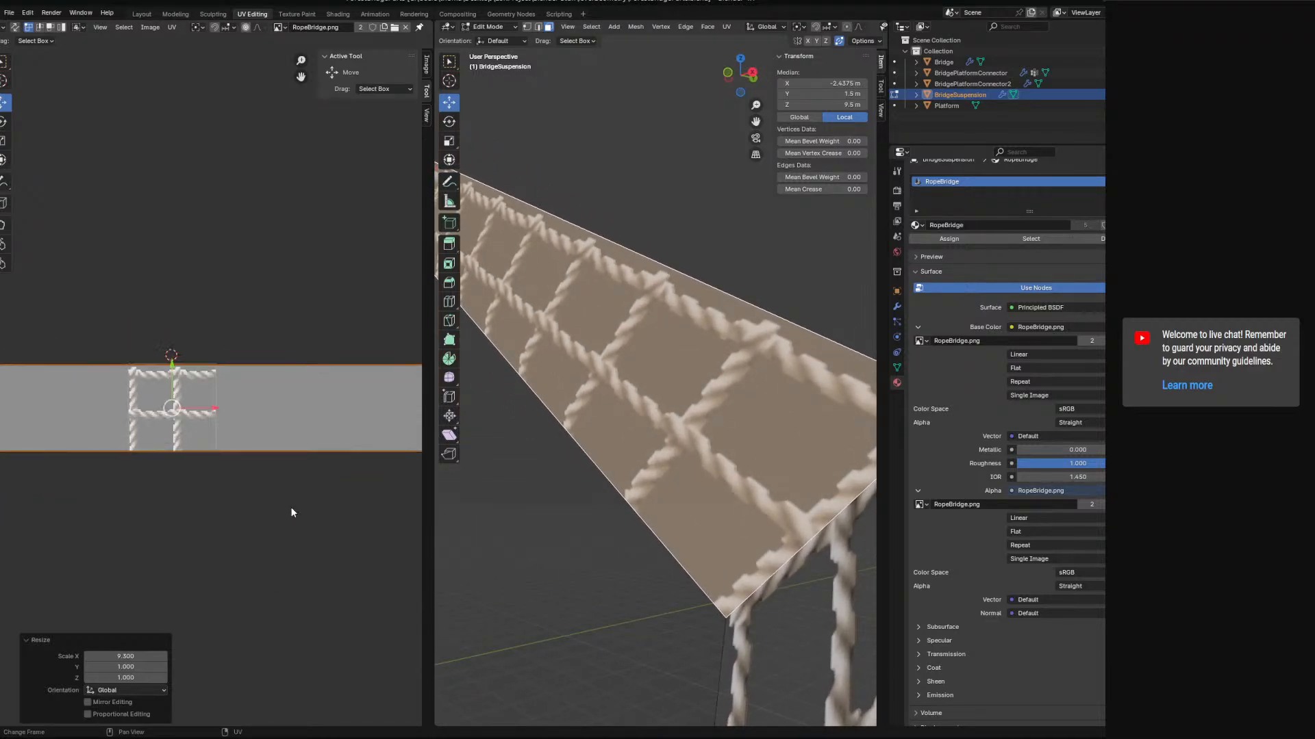
scroll(292, 513, up, 5)
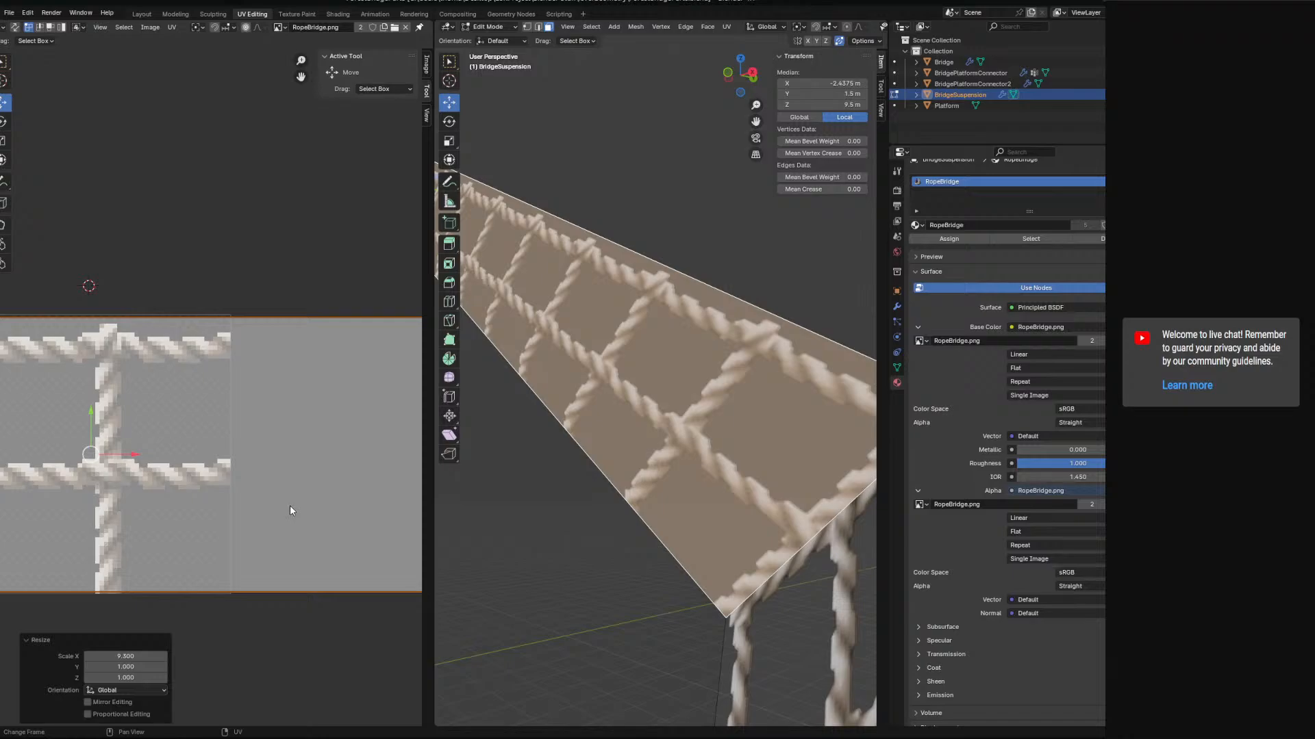
scroll(253, 517, down, 4)
scroll(253, 517, up, 2)
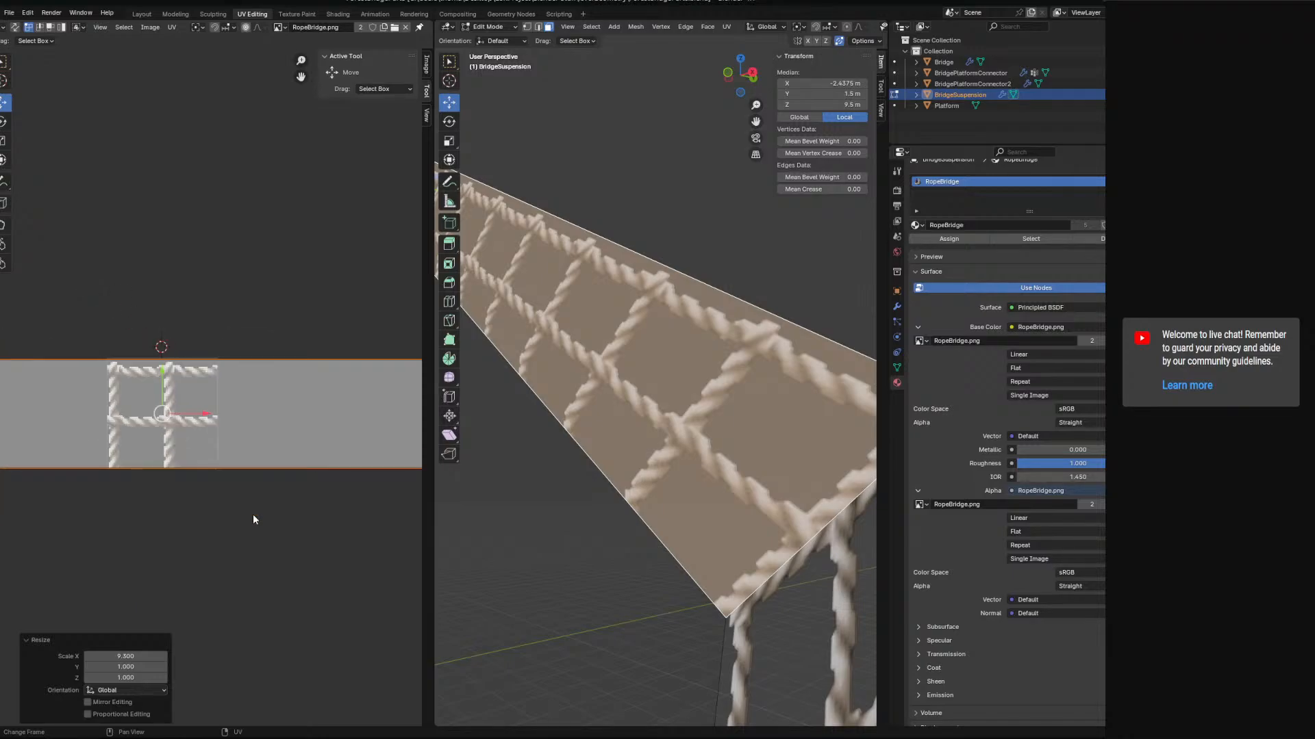
scroll(205, 432, down, 4)
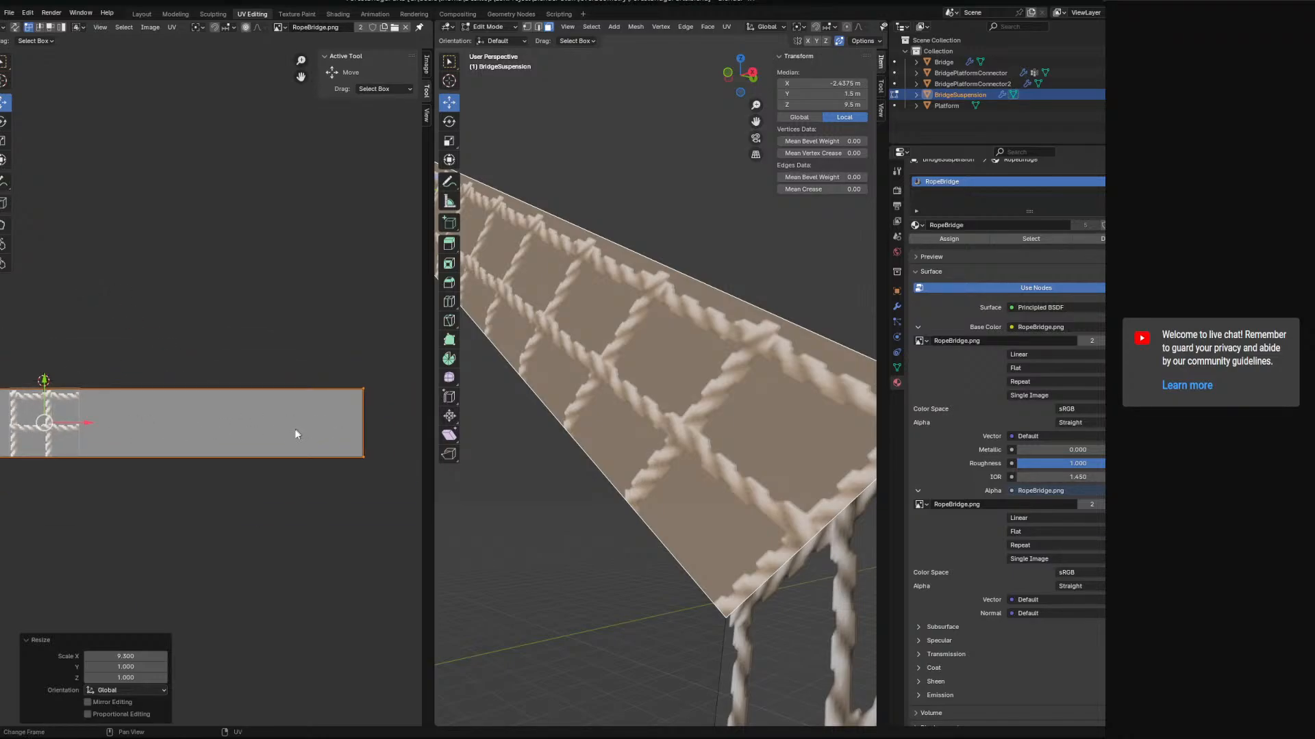
key(ctrl+z)
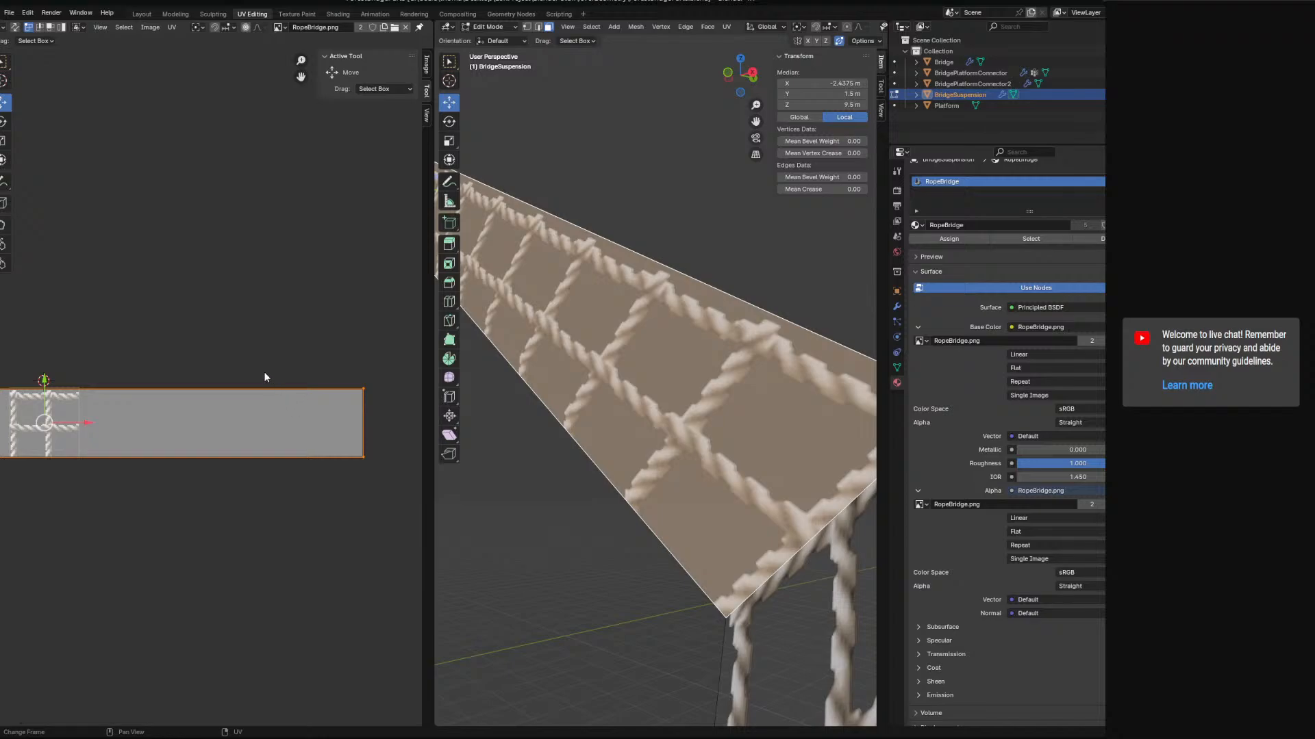
middle_drag(582, 388, 560, 389)
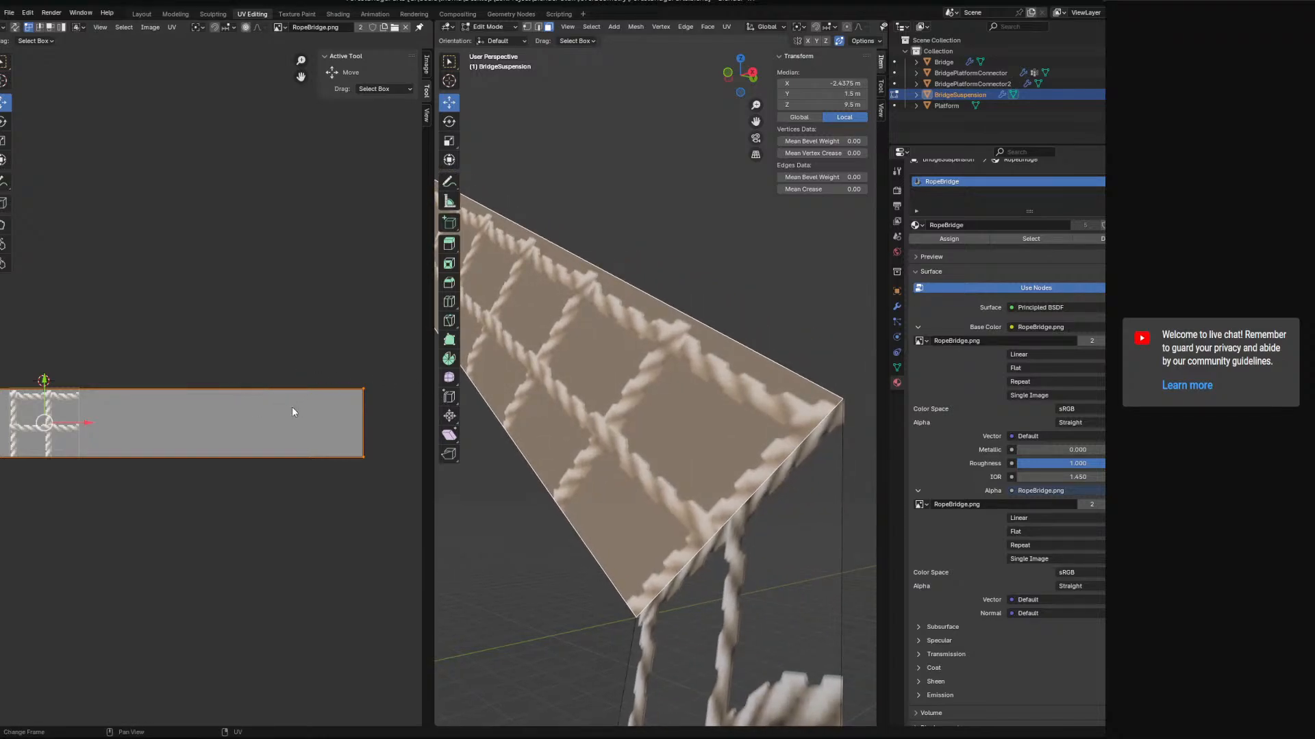
scroll(627, 460, down, 2)
middle_drag(626, 461, 670, 474)
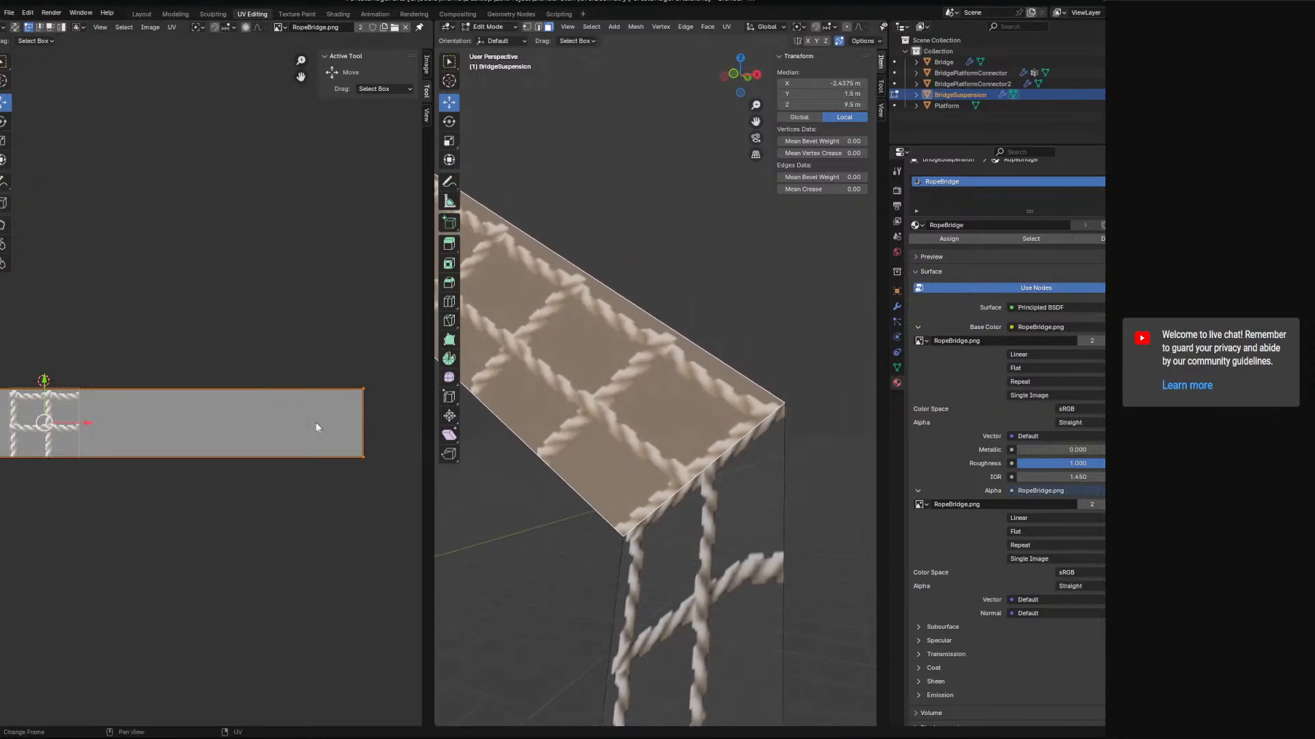
middle_drag(241, 422, 302, 420)
scroll(621, 451, down, 5)
middle_drag(621, 452, 740, 466)
scroll(355, 450, up, 2)
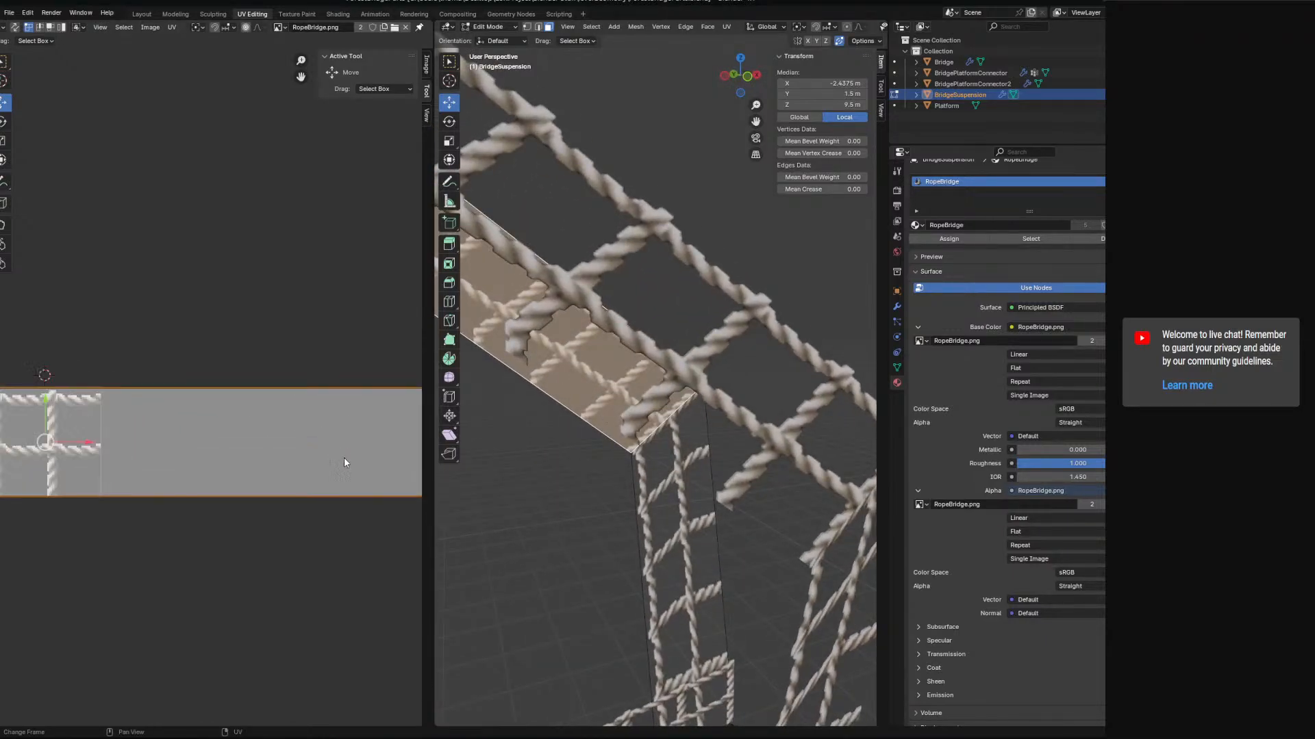
- Rotate the sloped strip's UV island by 180°
scroll(337, 464, down, 2)
middle_drag(158, 464, 248, 468)
middle_drag(440, 472, 885, 475)
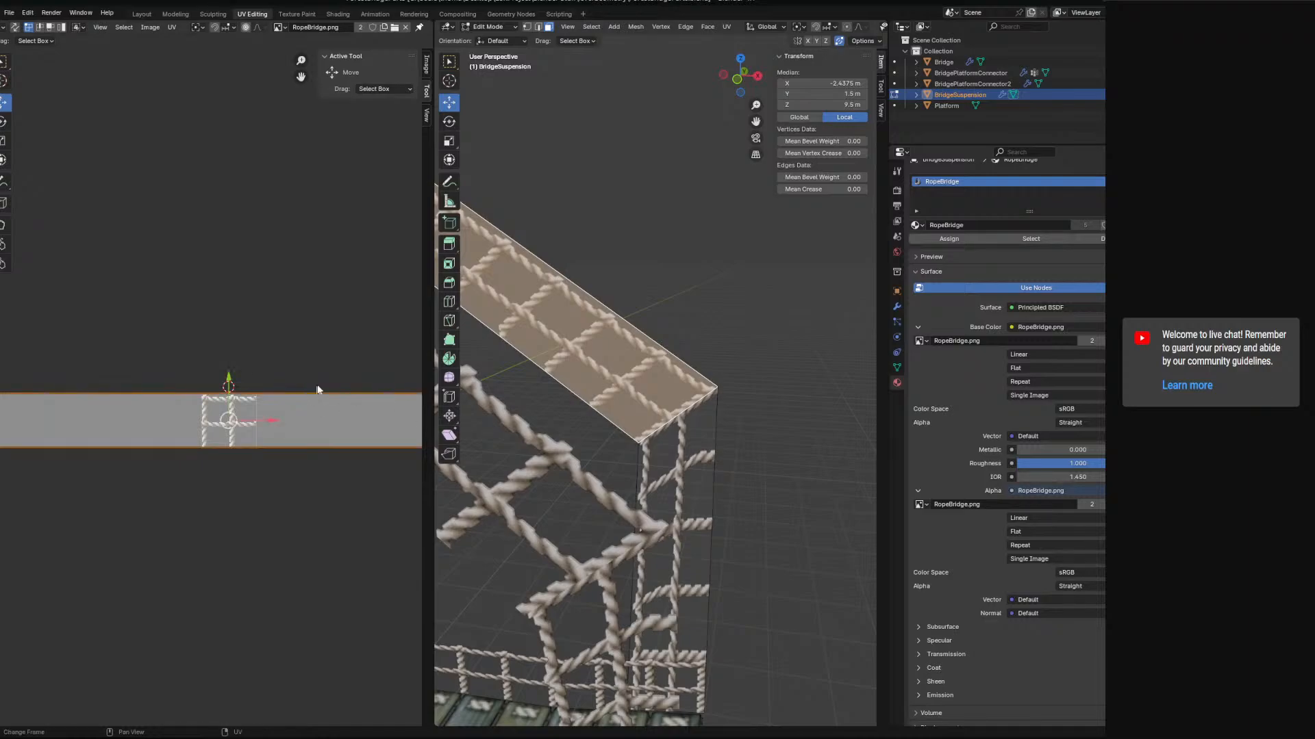
key(r)
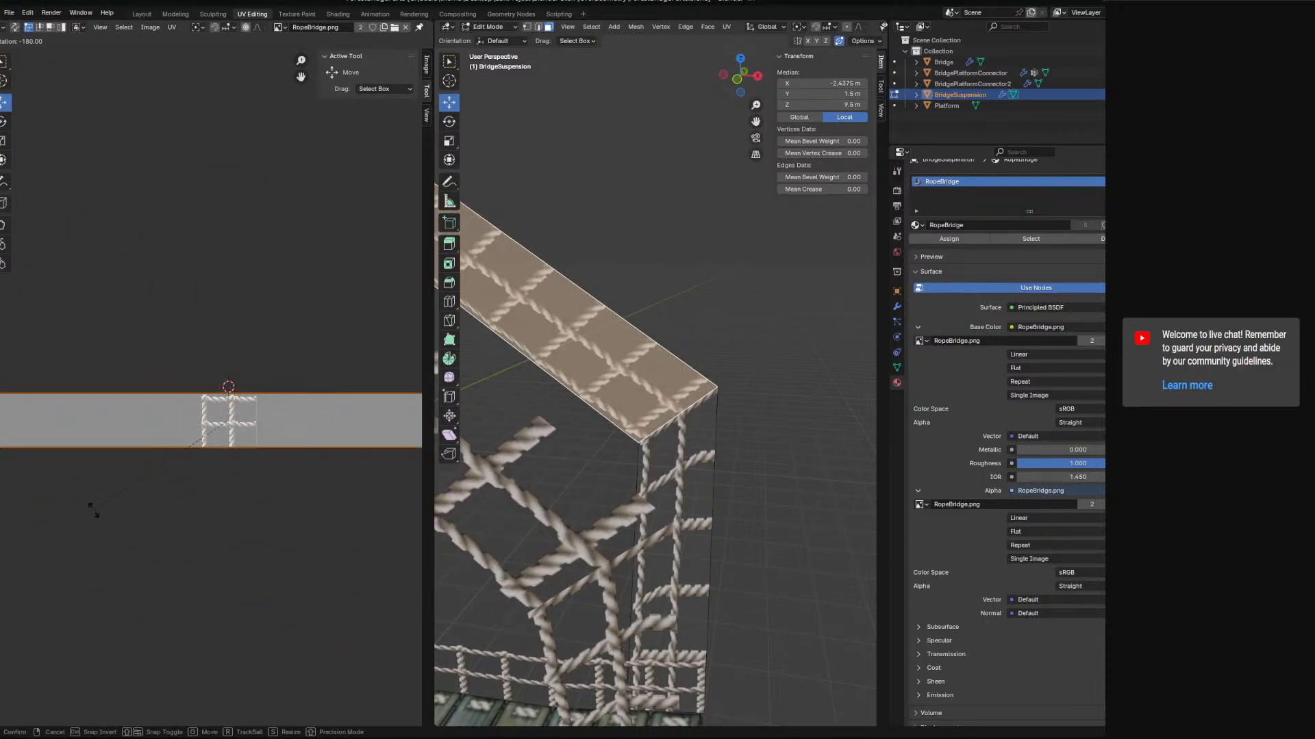
click(93, 509)
- Examine the sloped strip's rotated rope pattern in the UV layout and at the corner with the vertical panel
scroll(157, 510, down, 3)
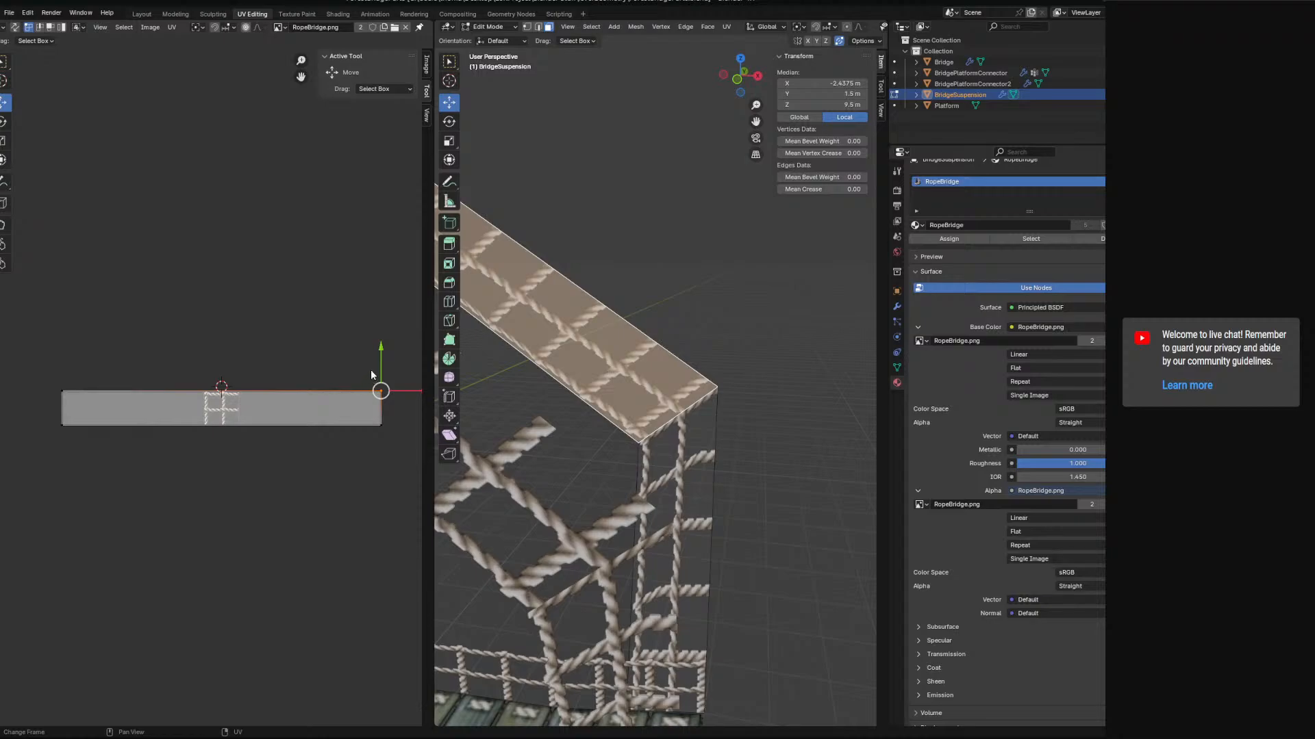
scroll(371, 381, up, 3)
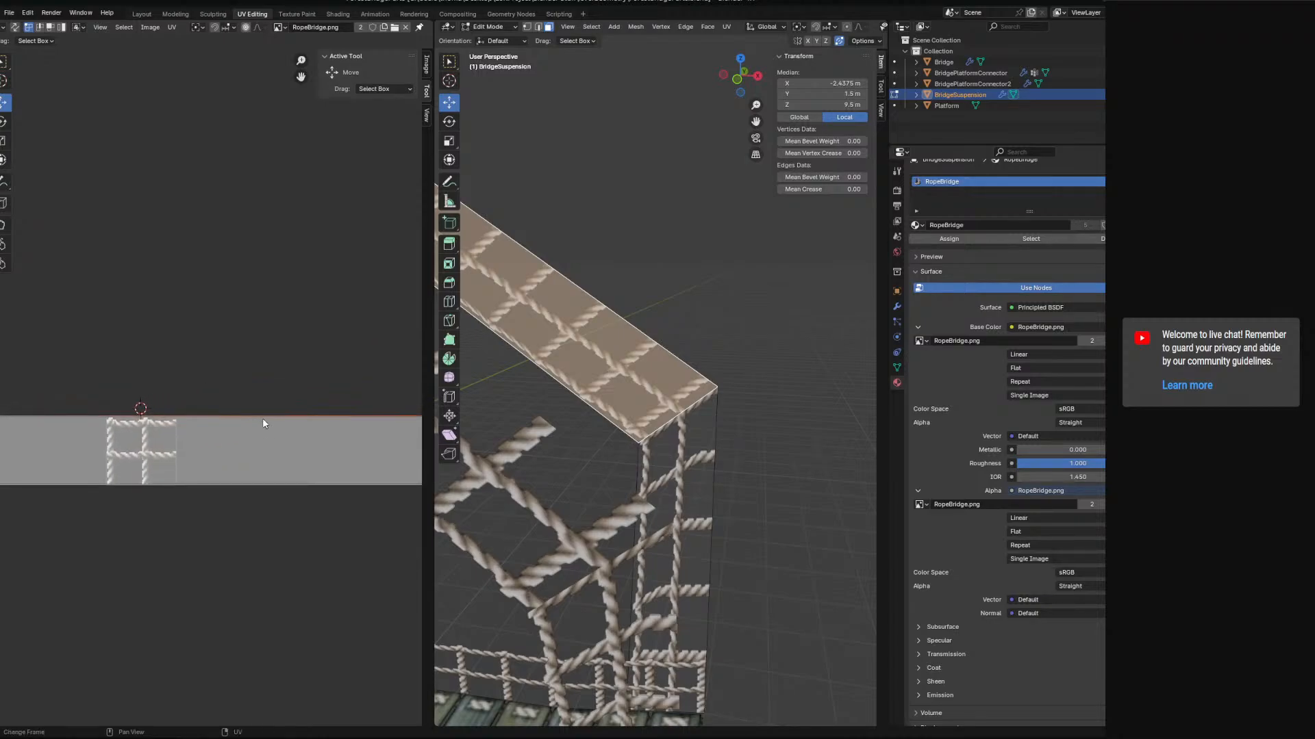
middle_drag(548, 447, 620, 451)
scroll(620, 451, up, 4)
scroll(249, 479, up, 2)
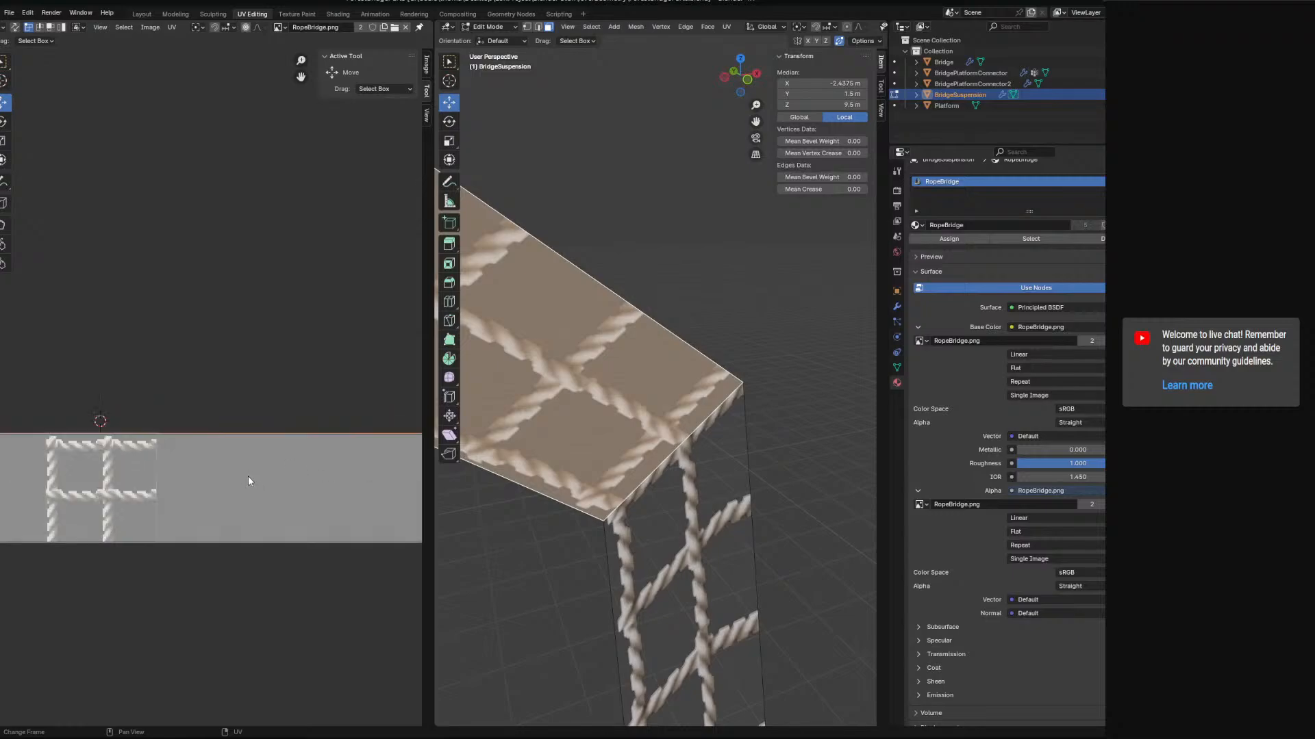
scroll(249, 480, up, 2)
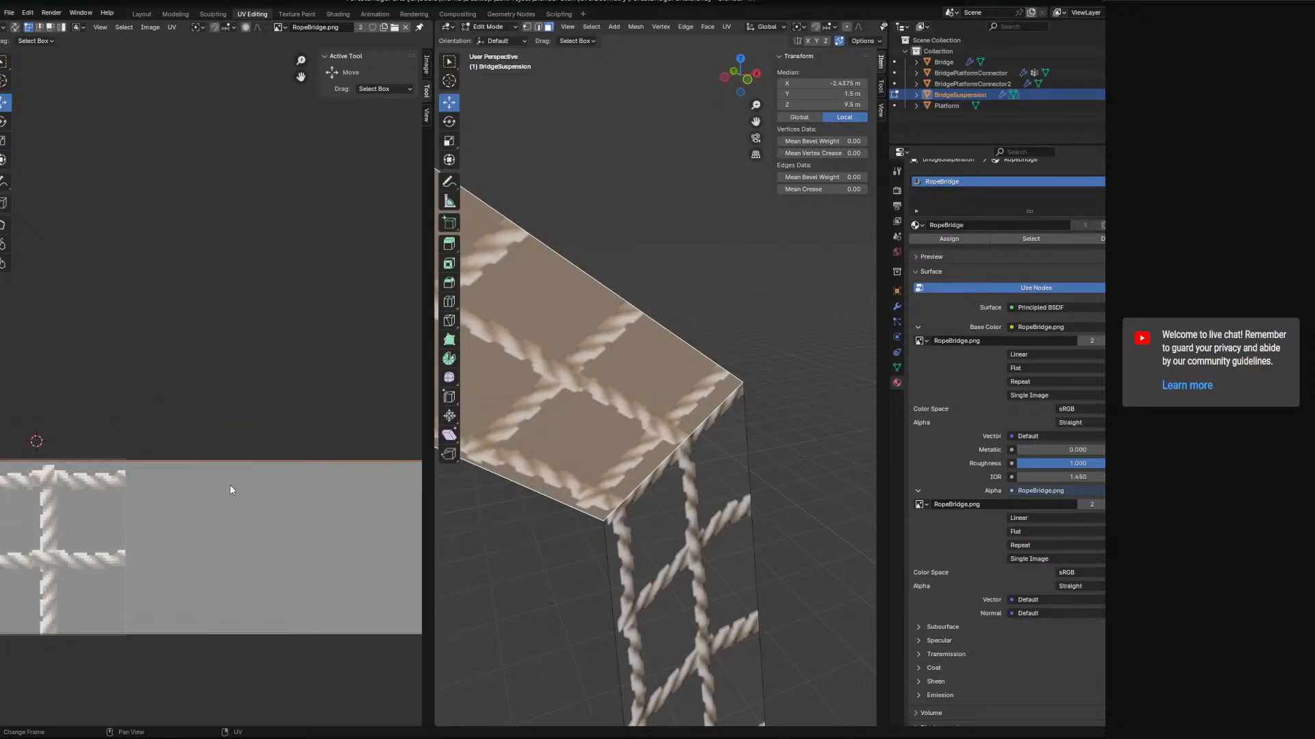
middle_drag(141, 487, 240, 450)
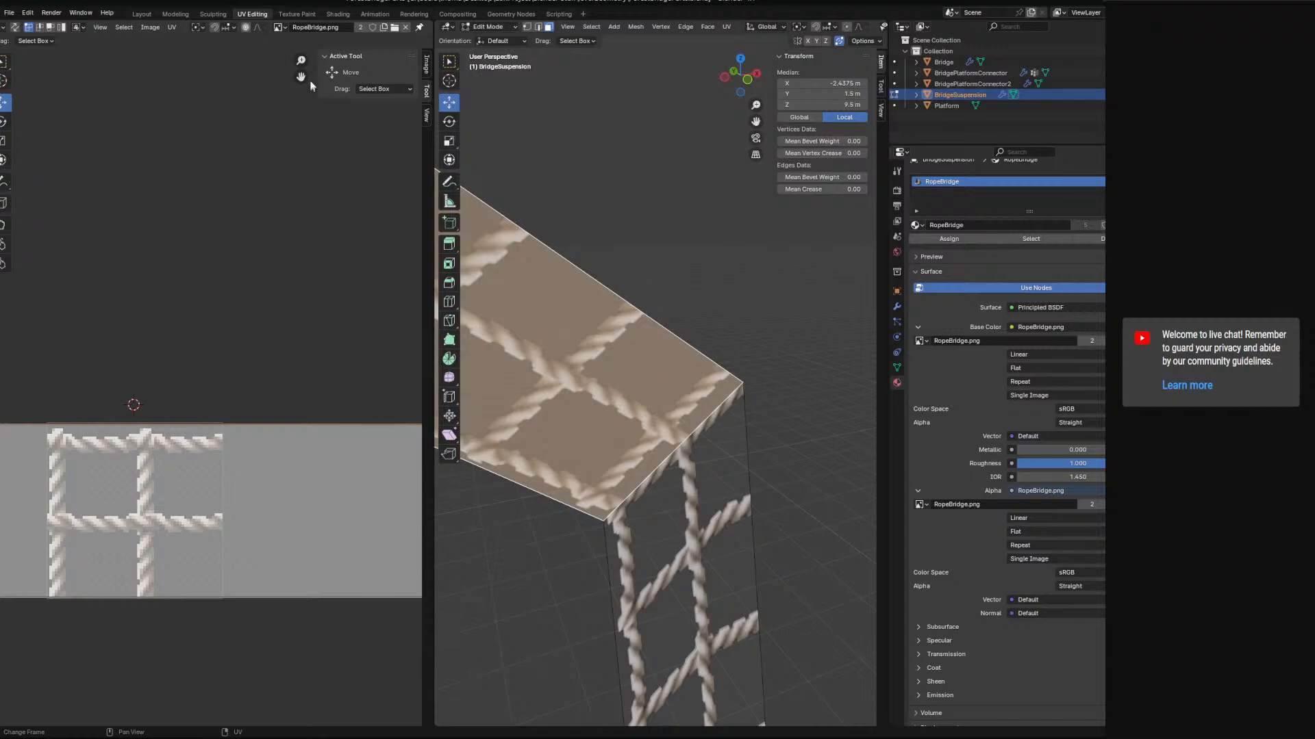
mouse_move(699, 424)
middle_down()
mouse_move(600, 366)
mouse_move(676, 415)
middle_up()
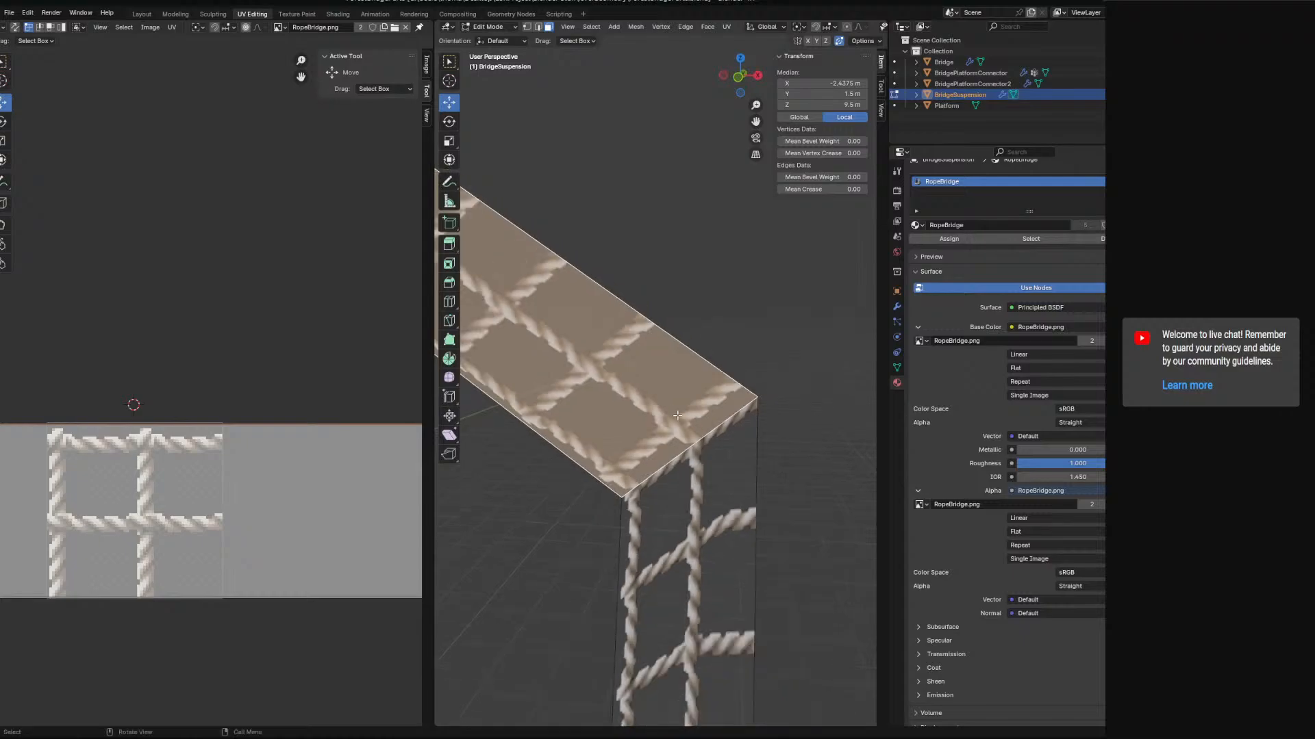
scroll(678, 415, down, 6)
middle_drag(680, 356, 646, 356)
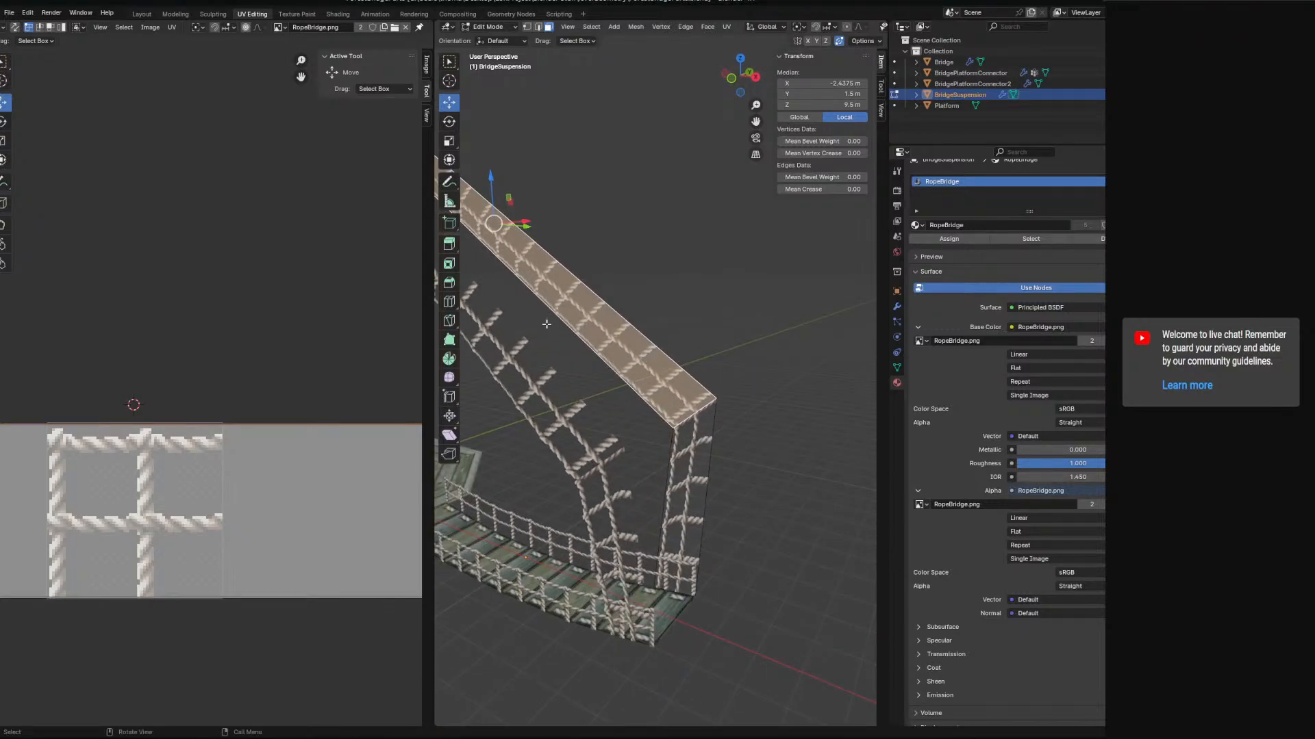
- Switch to edge selection and try to subdivide the sloped strip's edges
click(539, 27)
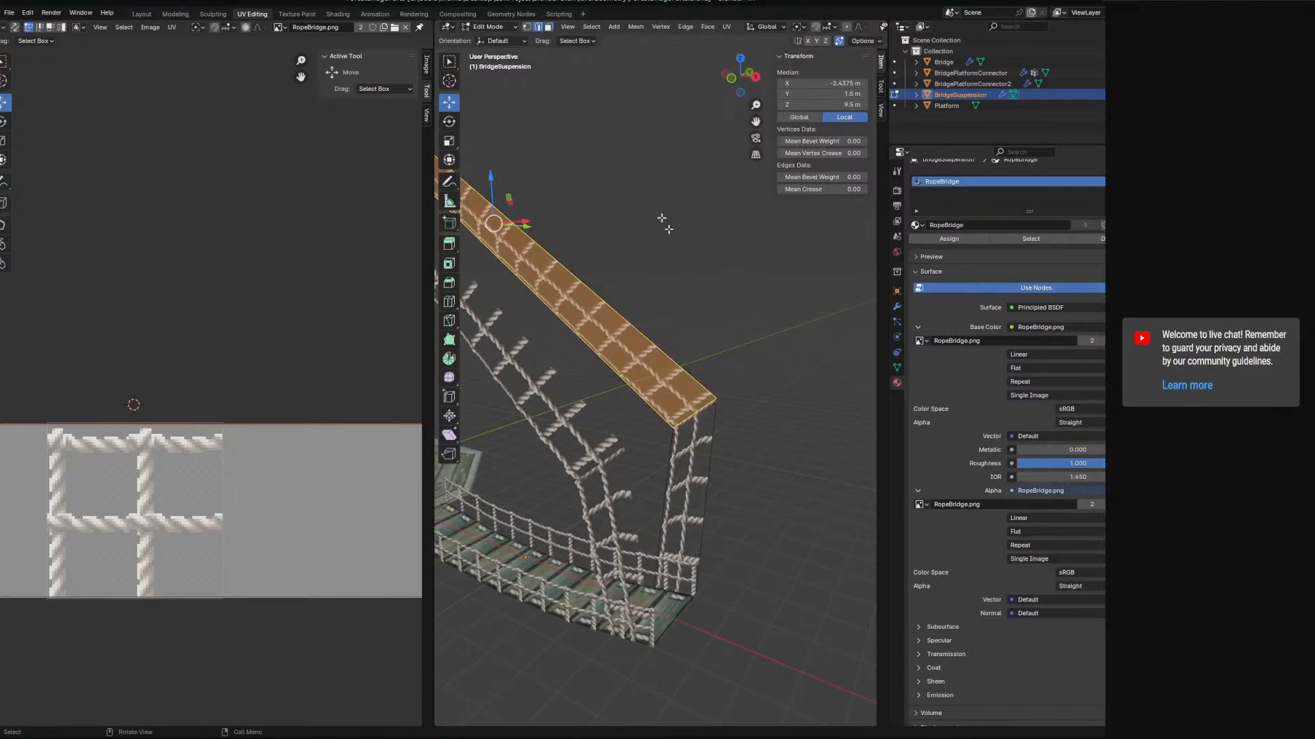
click(692, 409)
middle_drag(692, 410, 724, 418)
right_click(722, 410)
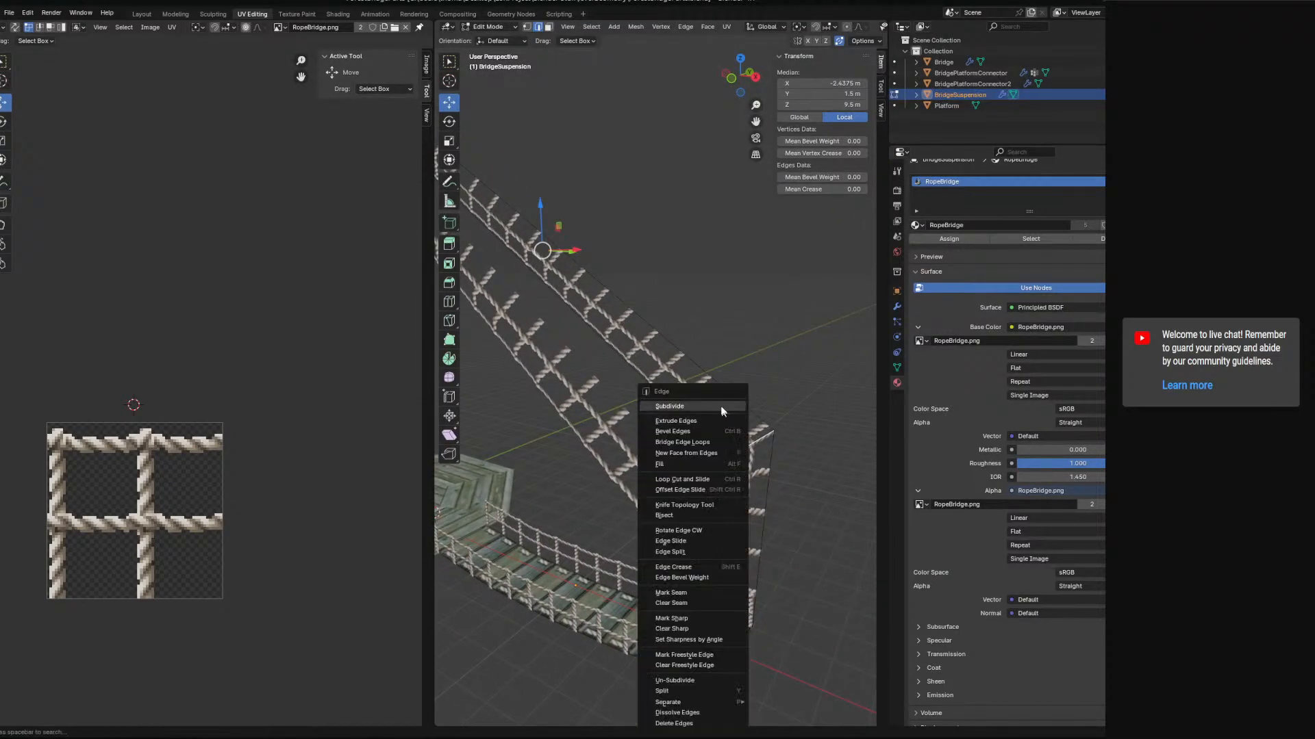
click(721, 405)
click(760, 460)
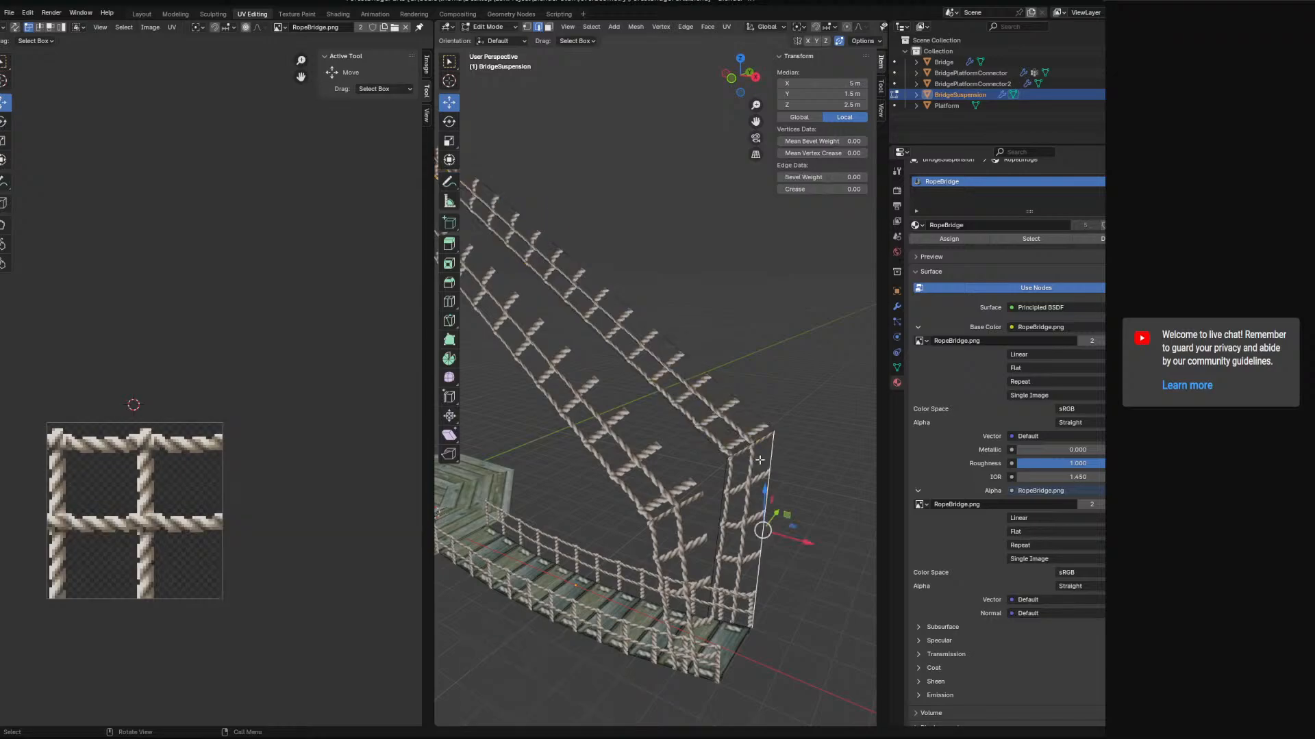
- Check the BridgeSuspension mesh in Object Mode and return to Edit Mode
click(491, 27)
click(488, 41)
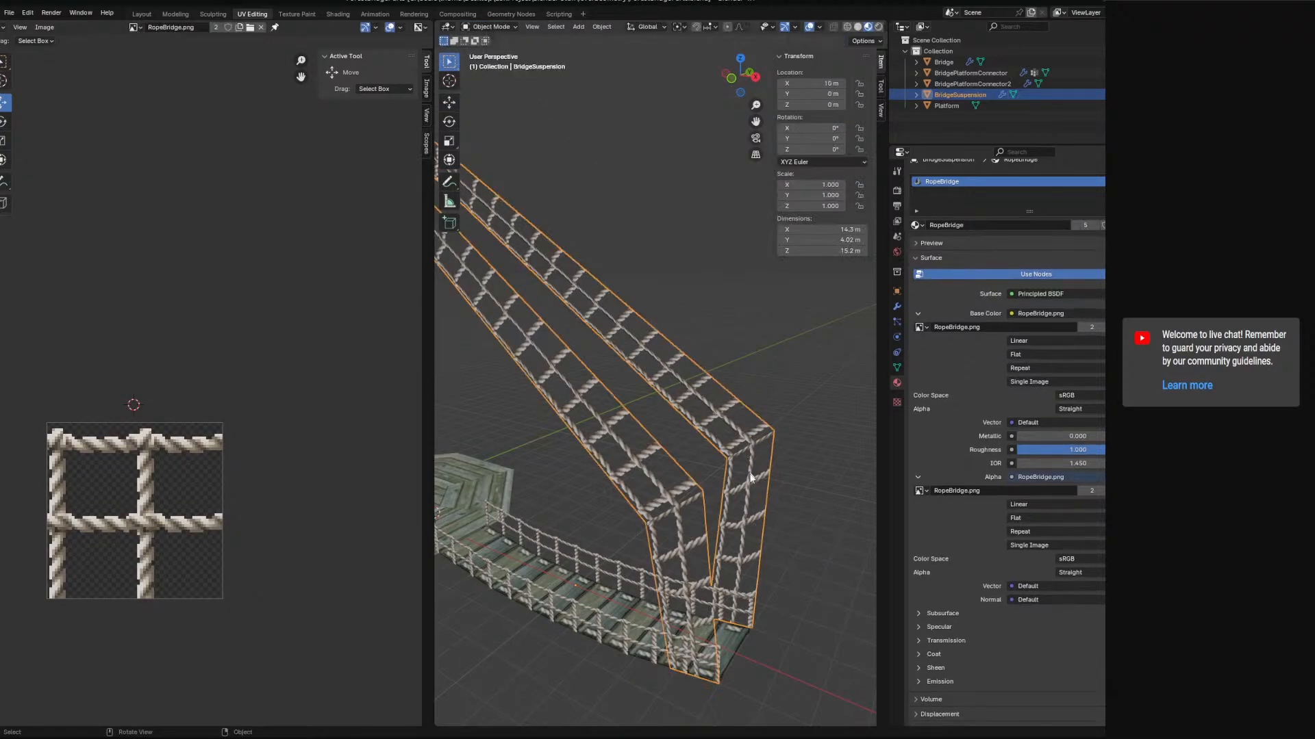
click(475, 29)
click(486, 42)
click(493, 54)
click(487, 27)
click(489, 51)
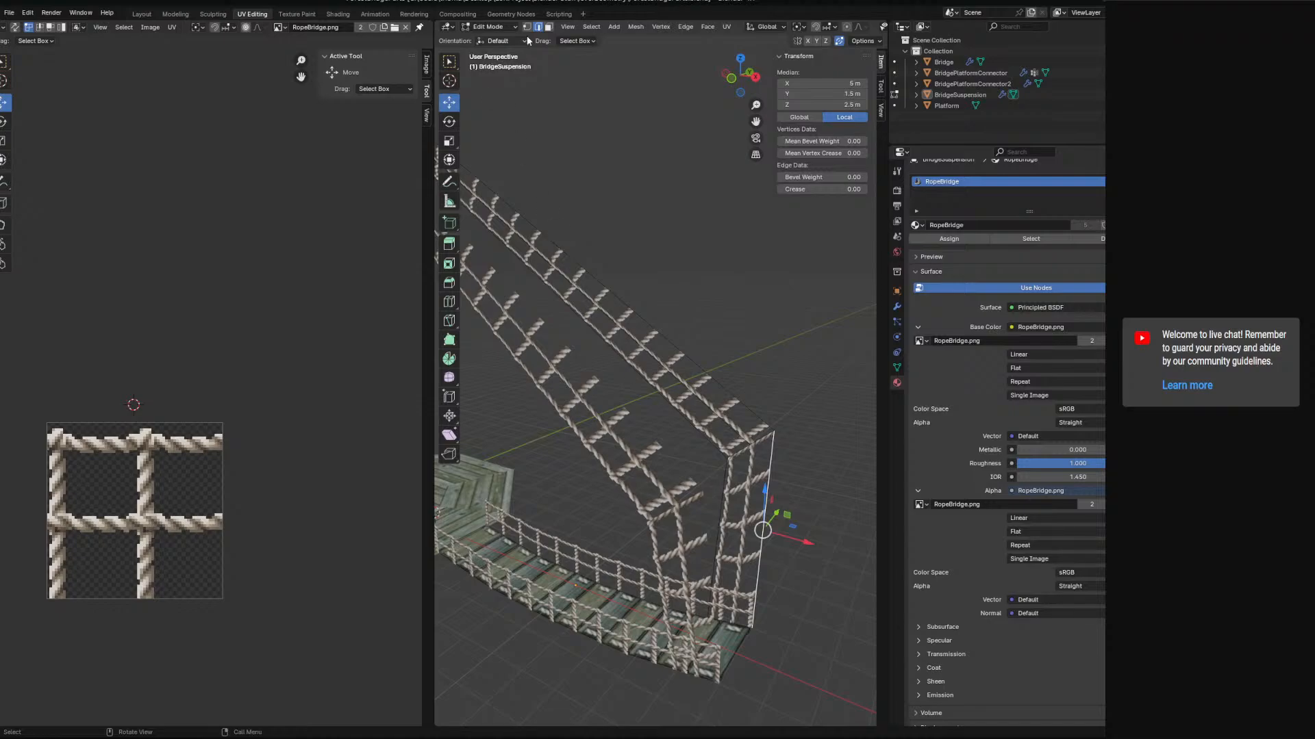
key(Tab)
key(Tab)
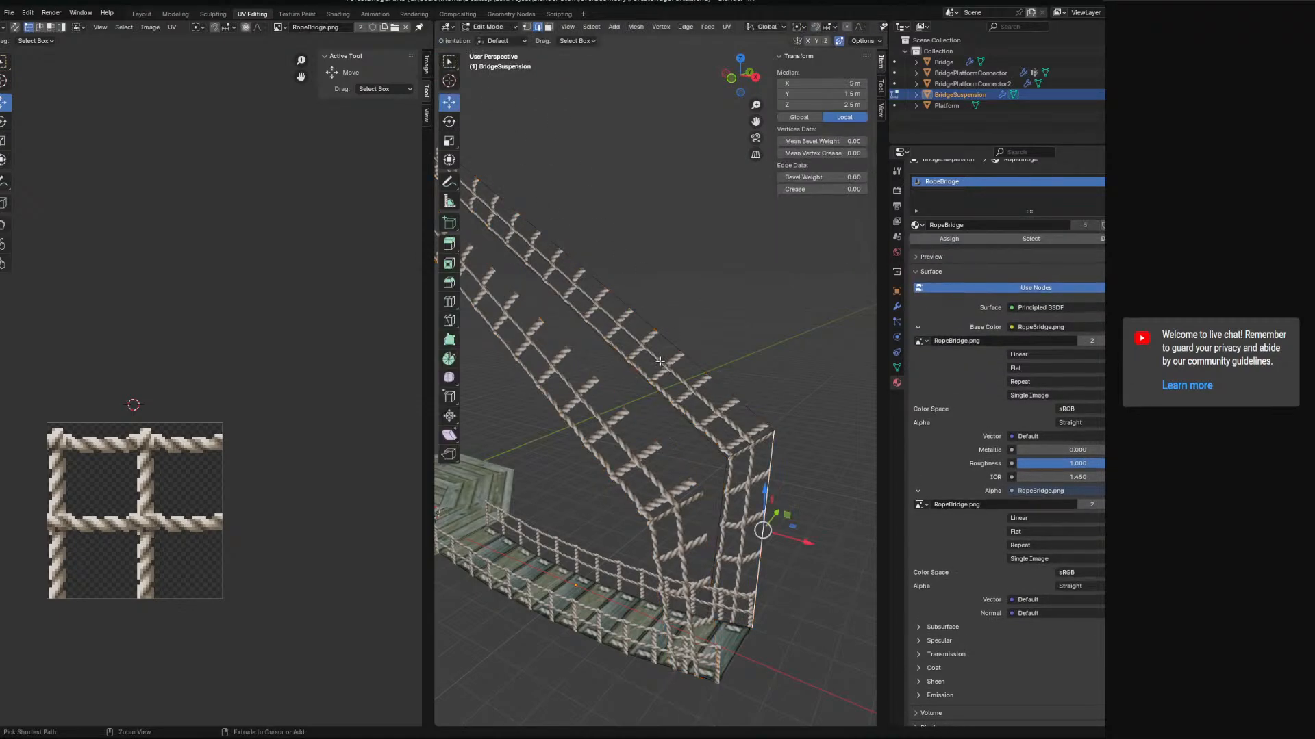
- Try to subdivide the sloped strip by cutting its long edges
alt+click(712, 385)
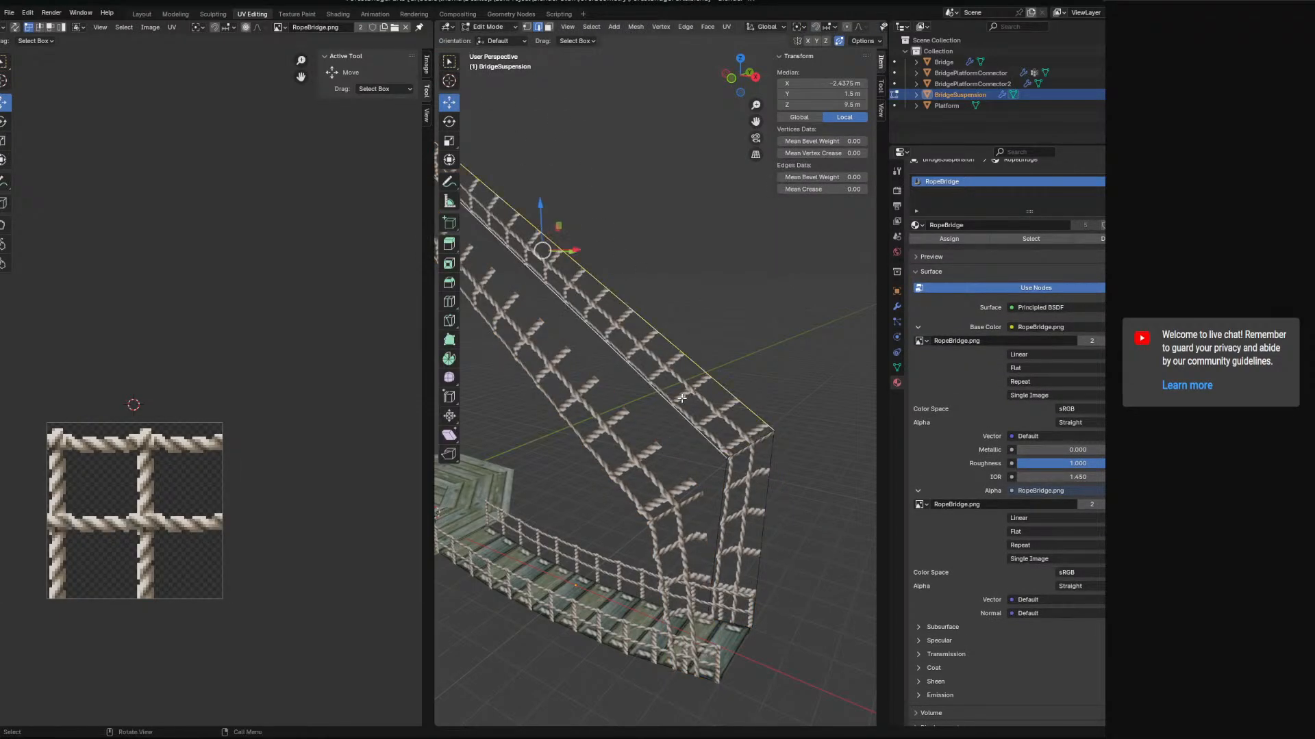
key(ctrl+e)
click(681, 399)
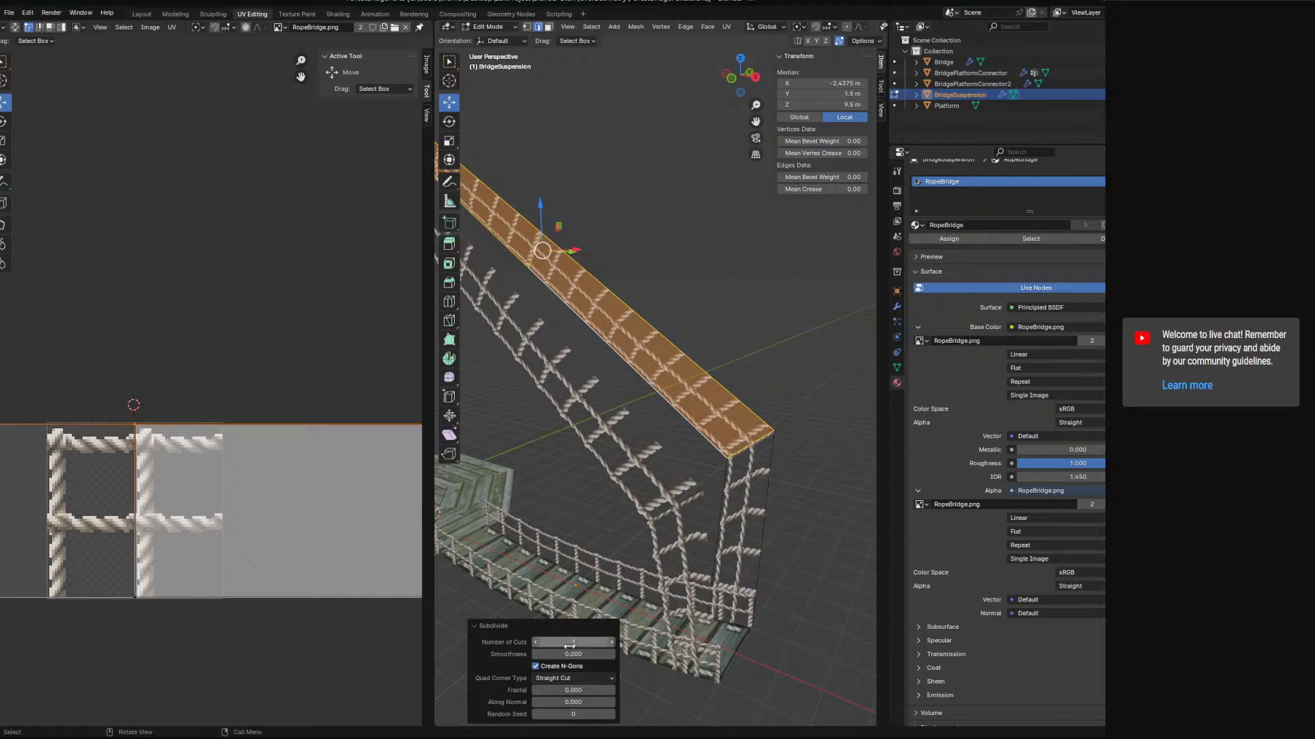
middle_drag(717, 562, 702, 536)
click(771, 467)
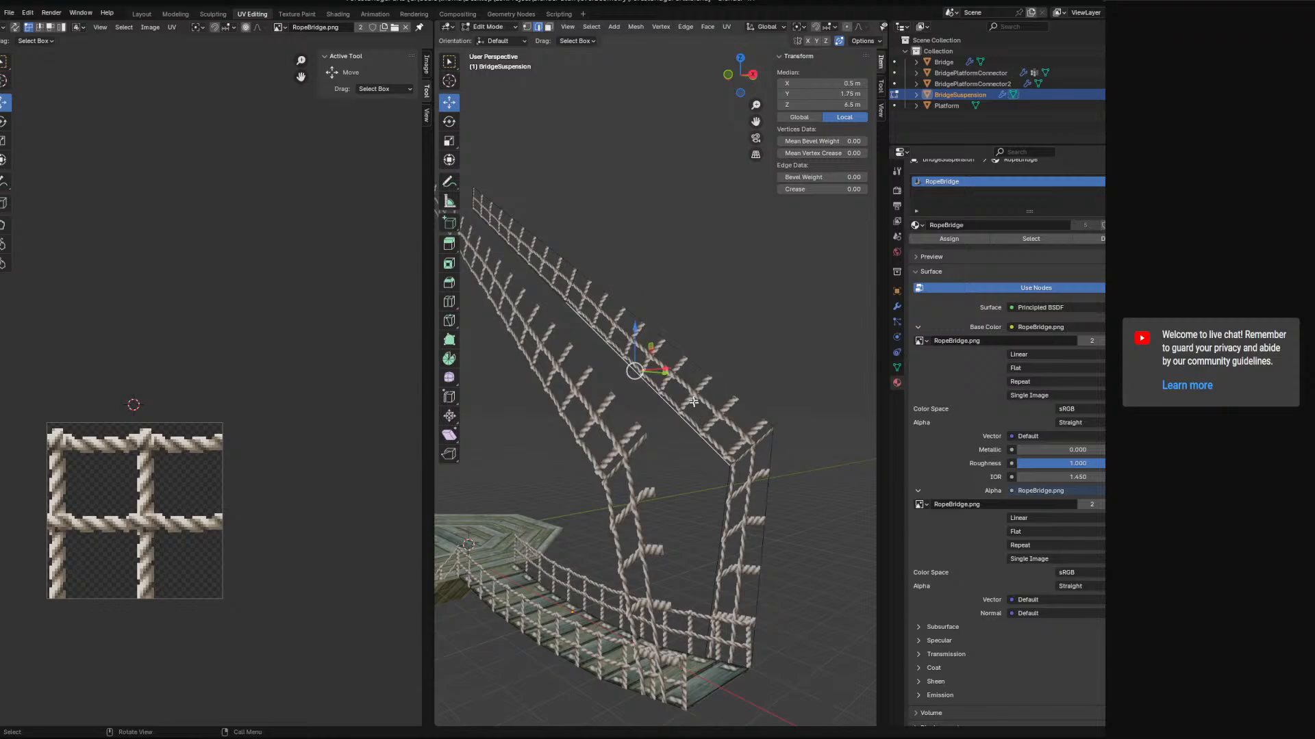
key(ctrl+z)
key(ctrl+z)
key(ctrl+z)
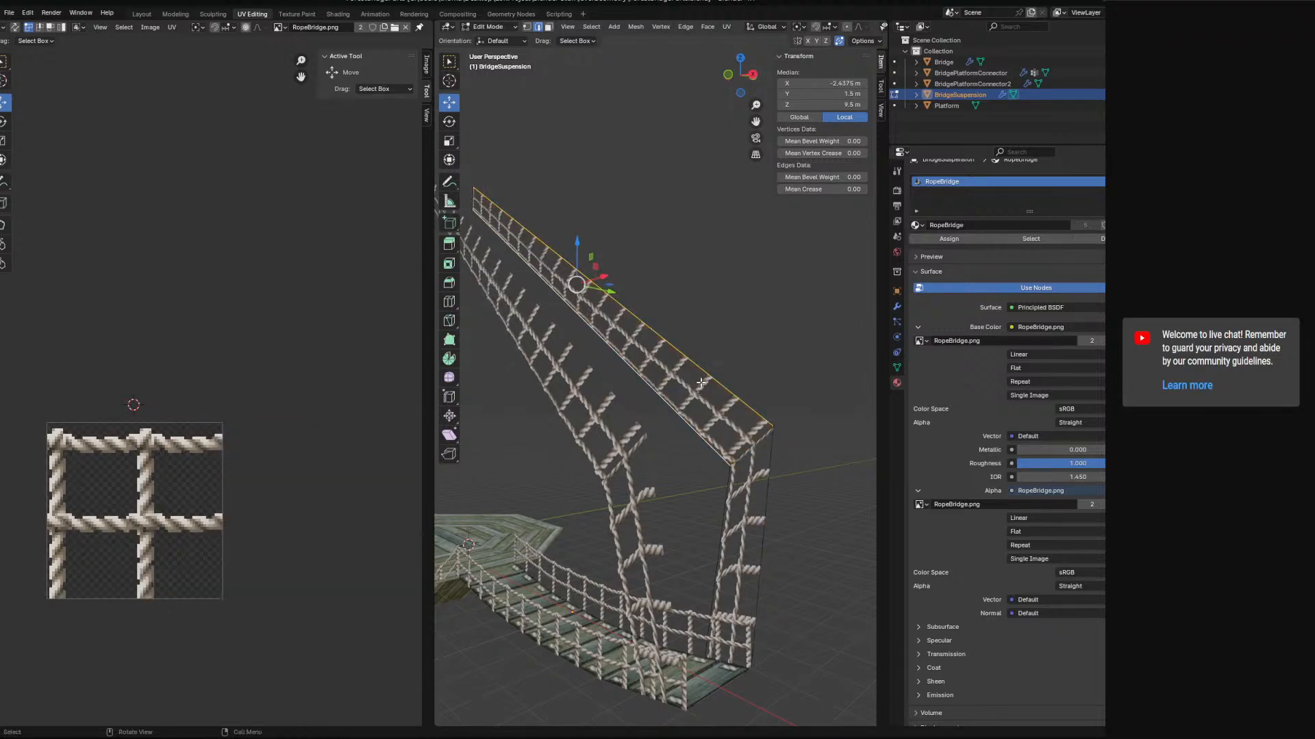
- Try to split the sloped strip lengthwise by subdividing its two short end edges with one cut and Create N-Gons off
click(755, 435)
shift+middle_drag(498, 219, 551, 286)
shift+click(517, 255)
shift+middle_drag(711, 462, 750, 428)
right_click(712, 411)
click(712, 410)
scroll(675, 414, up, 3)
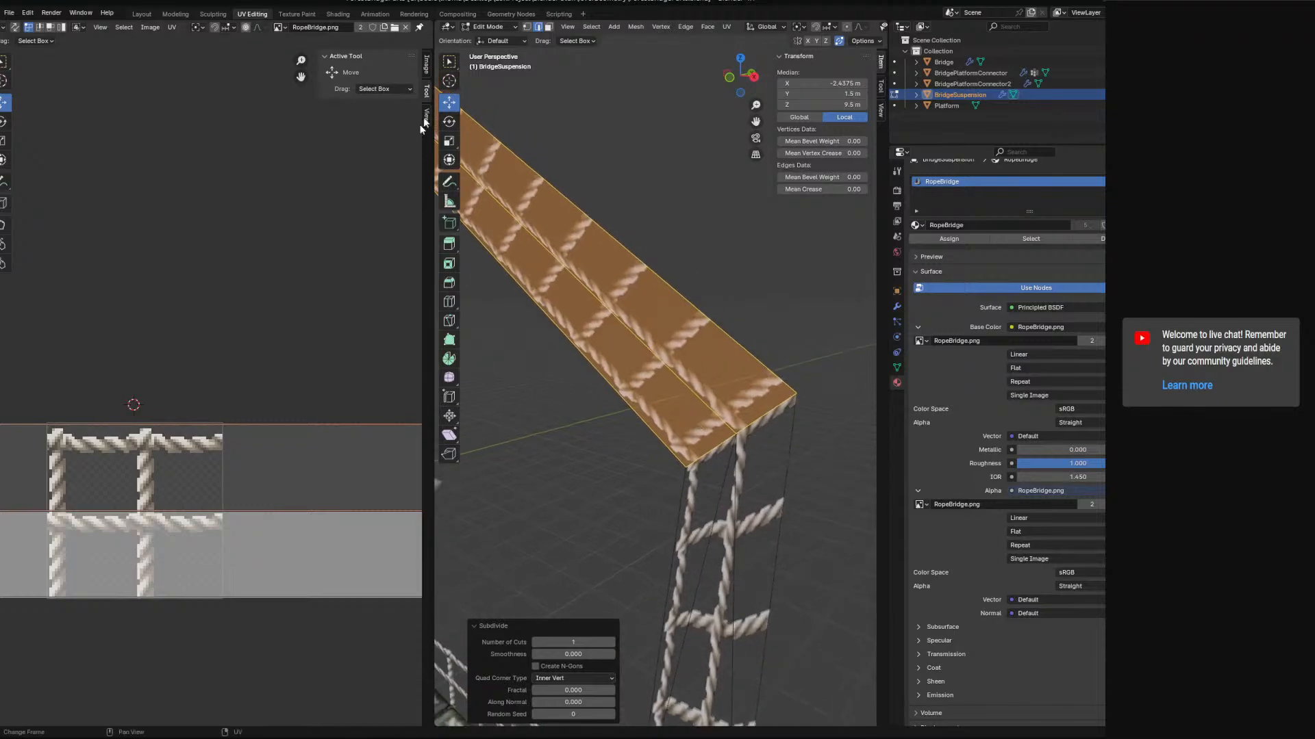
- Move the bottom UV edge of the sloped strip's outer half up by about 0.97 along Y, mirroring the rope onto its outer side
click(657, 317)
click(548, 28)
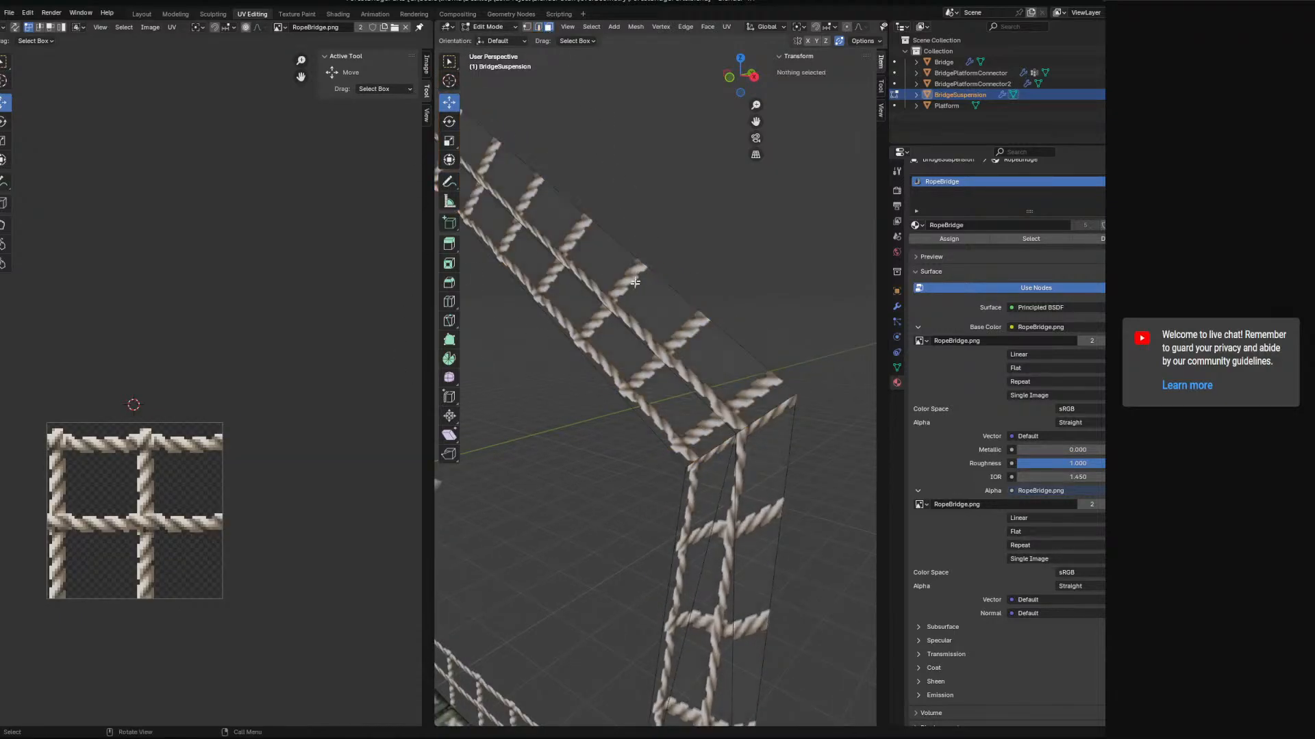
click(558, 225)
scroll(302, 475, down, 1)
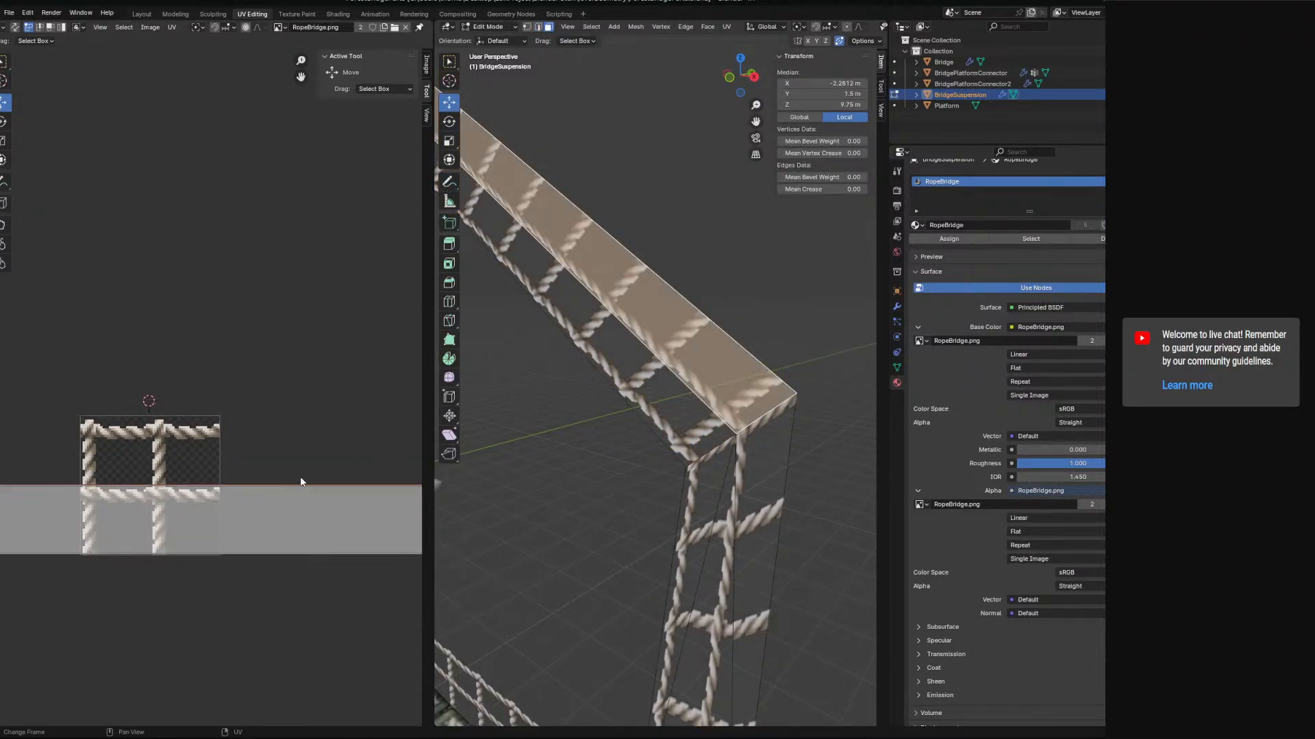
scroll(288, 469, down, 5)
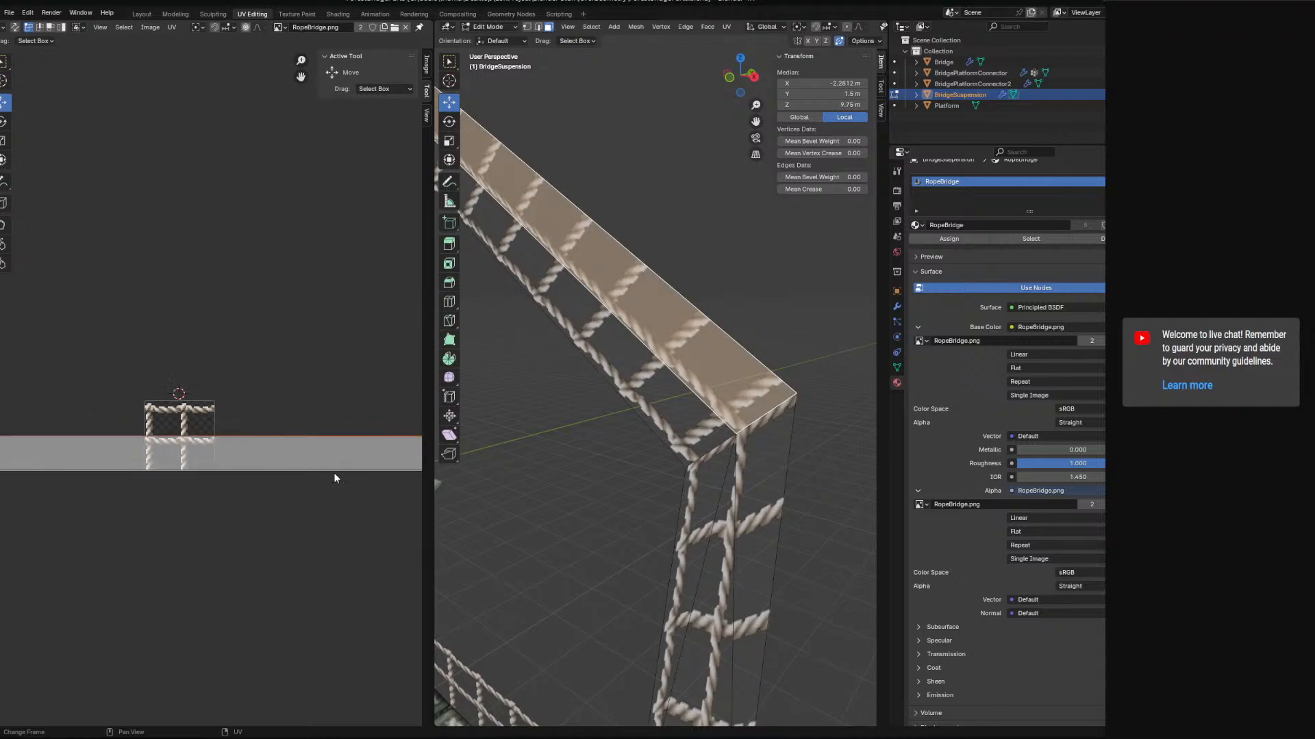
middle_drag(89, 453, 108, 457)
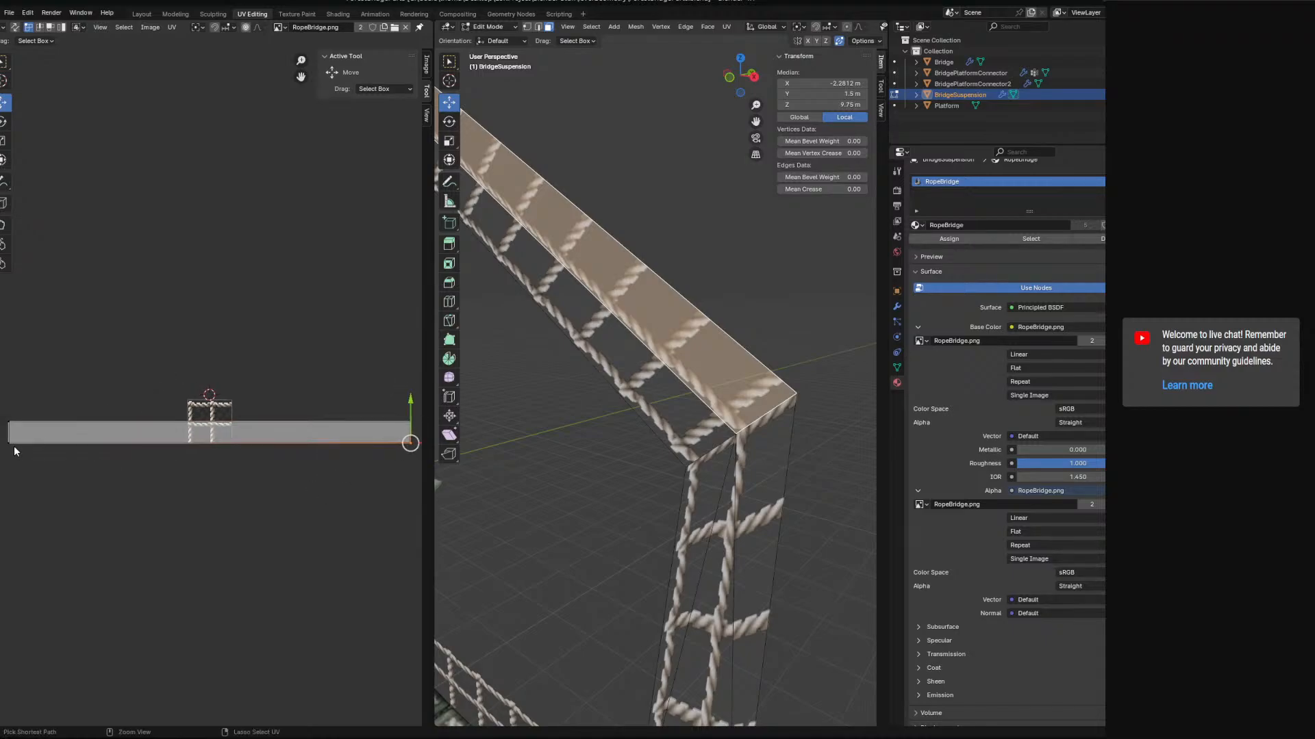
ctrl+click(11, 447)
drag(212, 404, 215, 353)
scroll(223, 386, up, 5)
scroll(224, 391, up, 2)
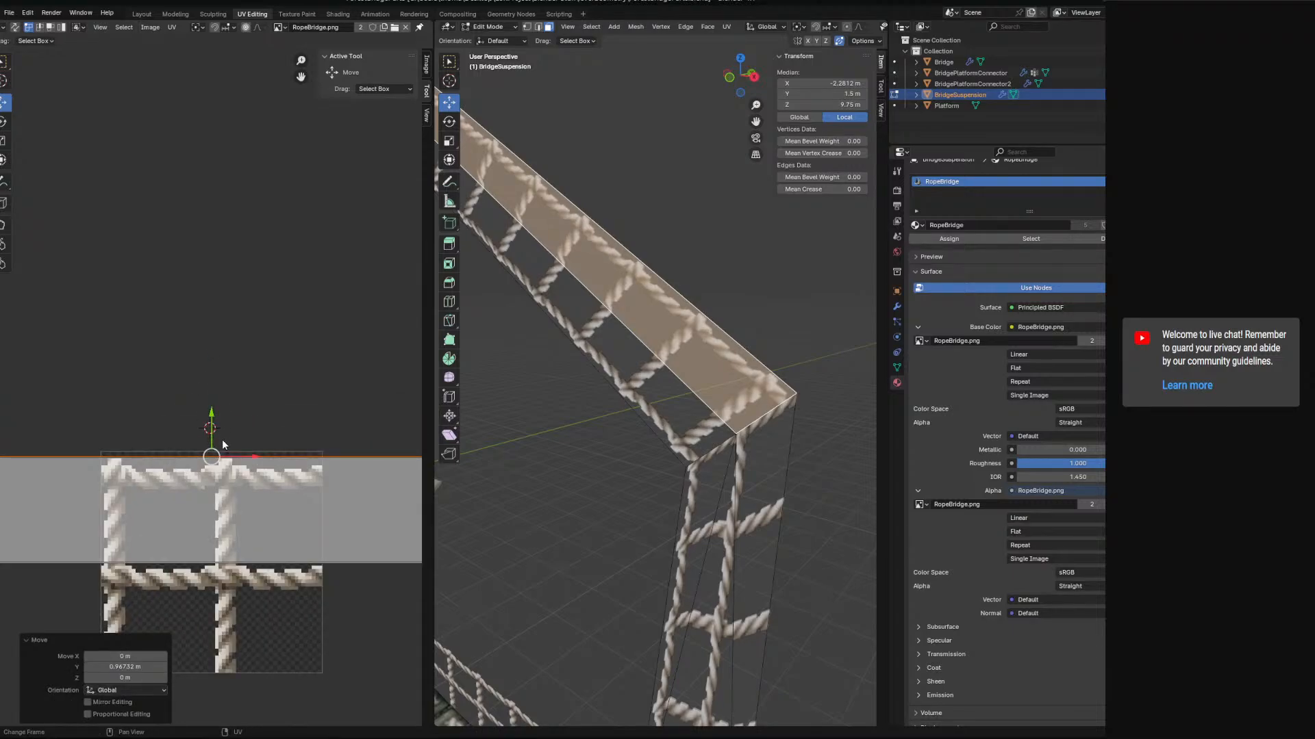
key(g)
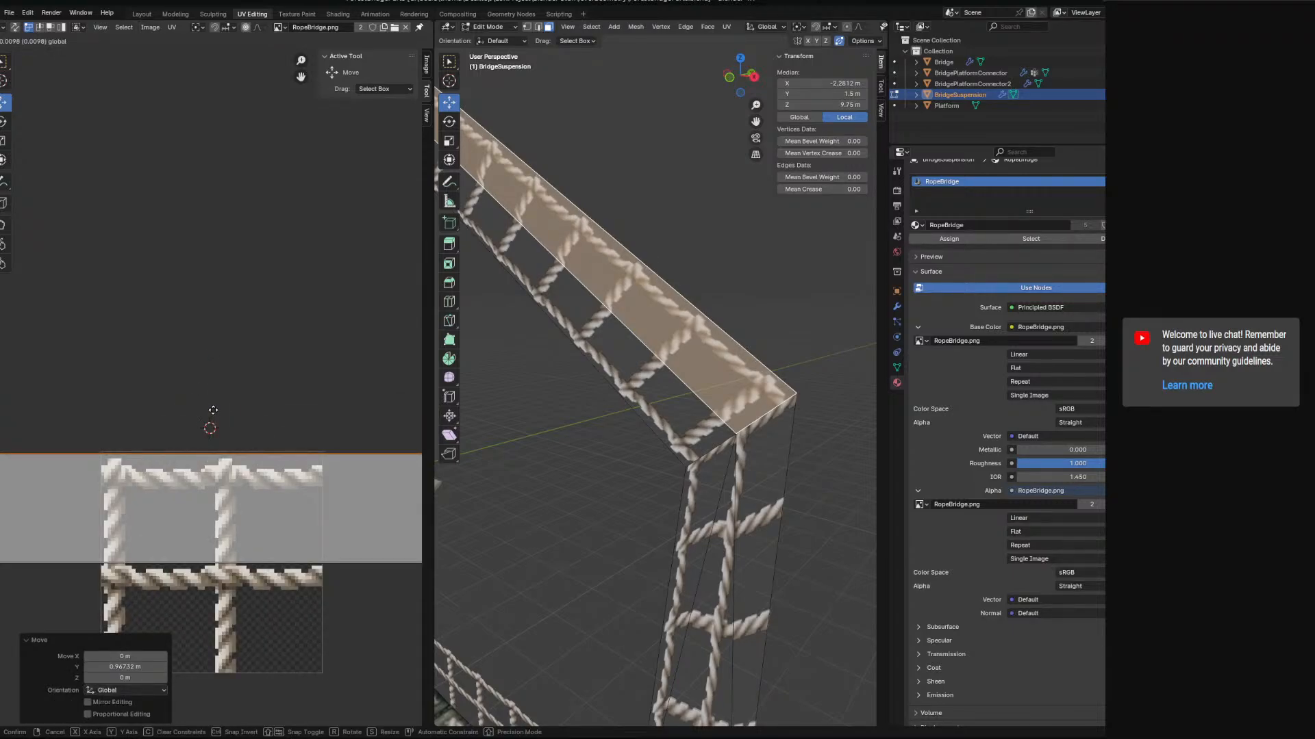
click(212, 410)
- Check the vertical panel's faces adjoining the split and their UV layout
middle_drag(641, 507, 712, 464)
click(692, 450)
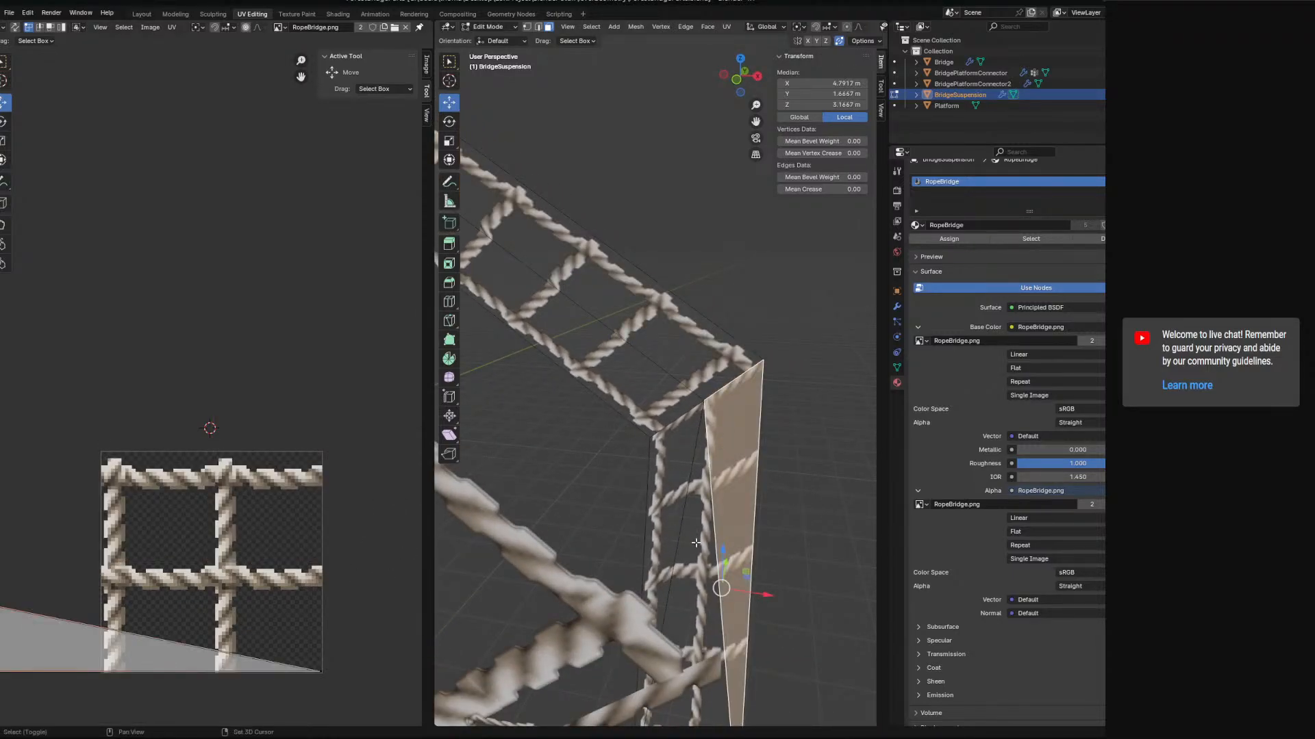
shift+click(667, 522)
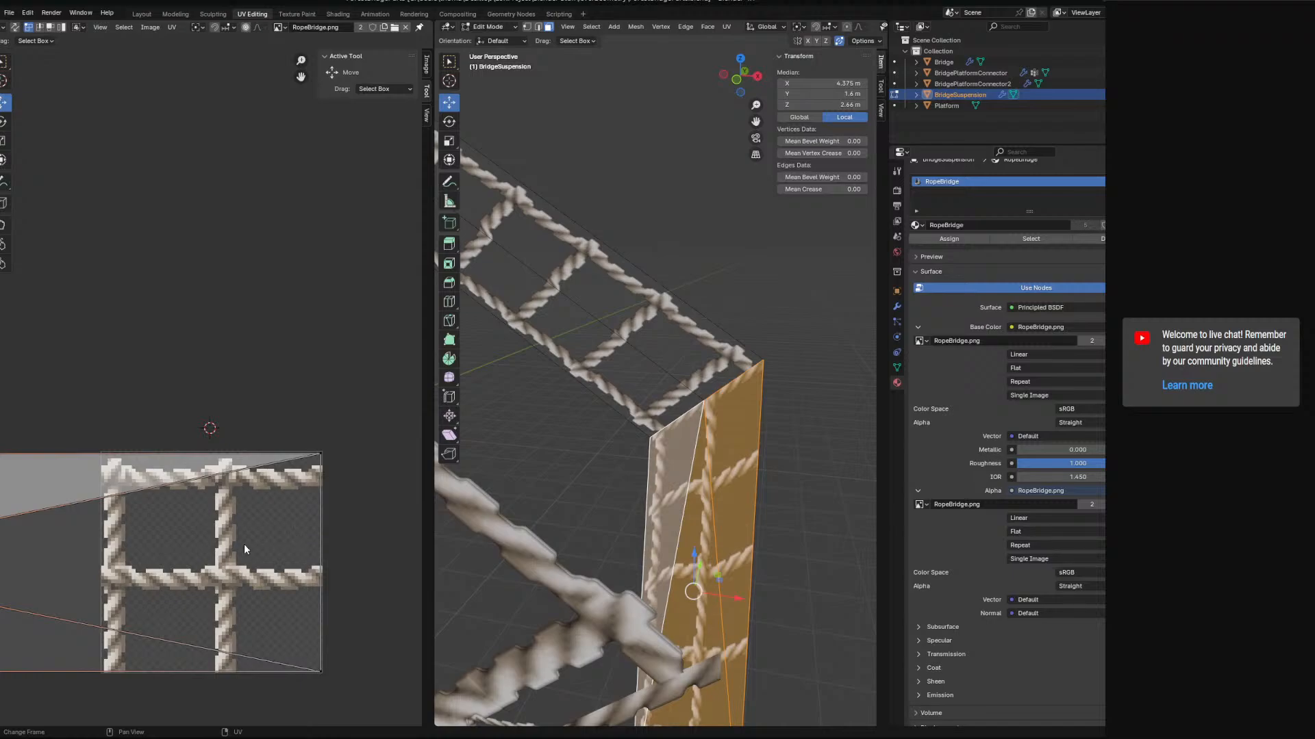
scroll(166, 549, down, 2)
middle_drag(286, 565, 301, 568)
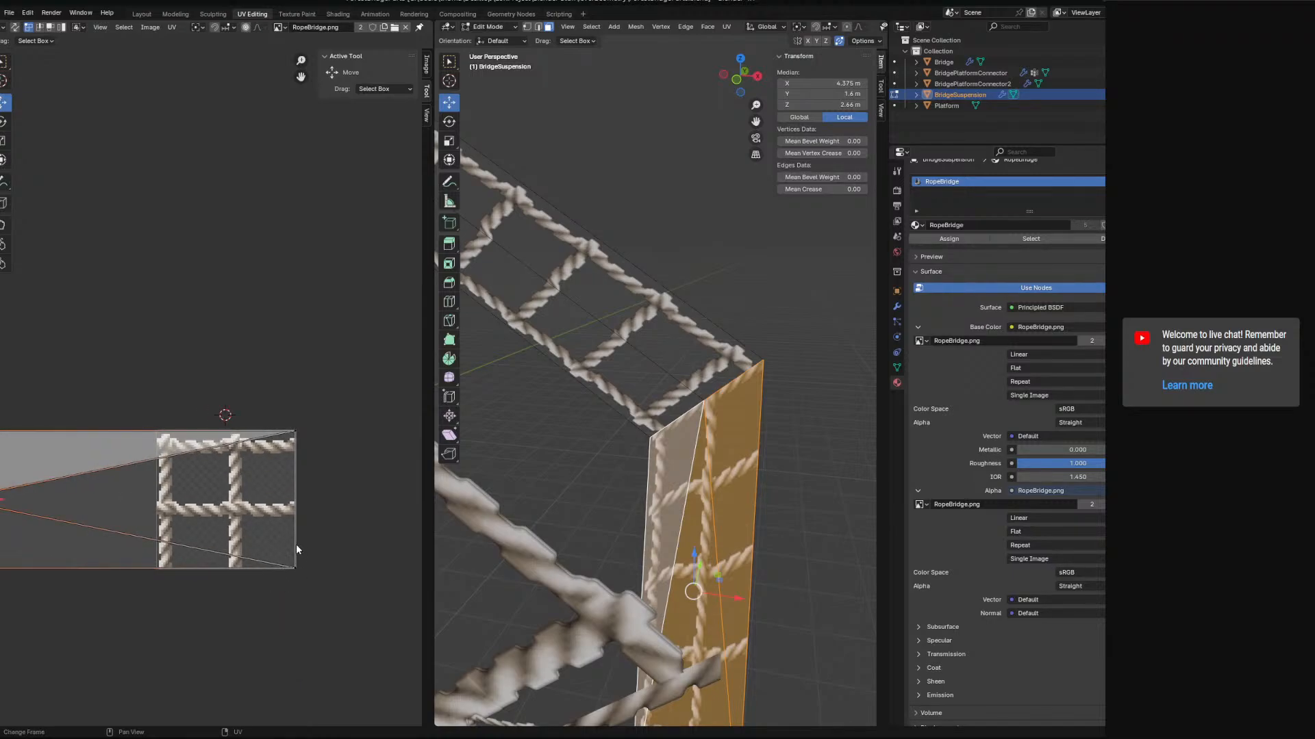
scroll(632, 532, down, 4)
- Undo the outer half's UV edge move and the subdivision of the sloped strip's end edges
key(ctrl+z)
key(ctrl+z)
key(ctrl+z)
key(ctrl+z)
key(ctrl+z)
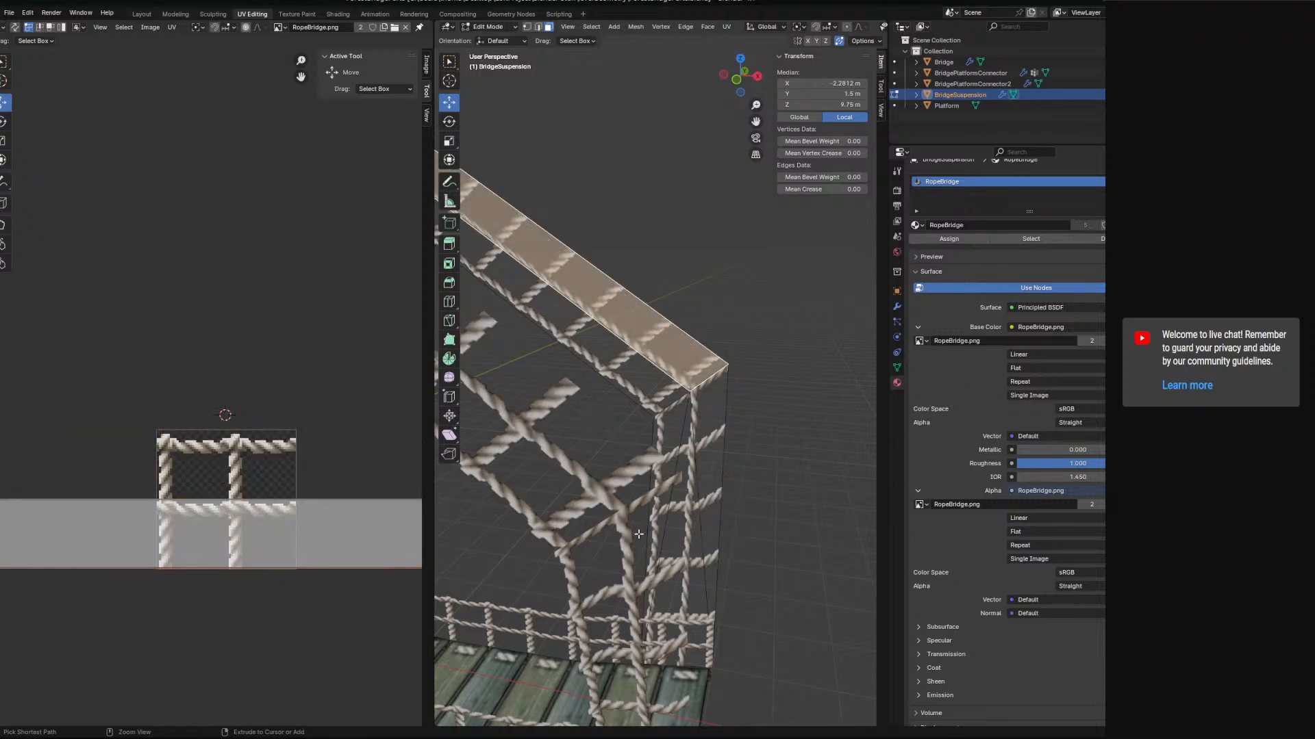
key(ctrl+z)
key(ctrl+z)
- Subdivide the crosswise edges of the sloped strip and vertical panels with one cut, splitting them all lengthwise
middle_drag(701, 594, 481, 150)
click(726, 27)
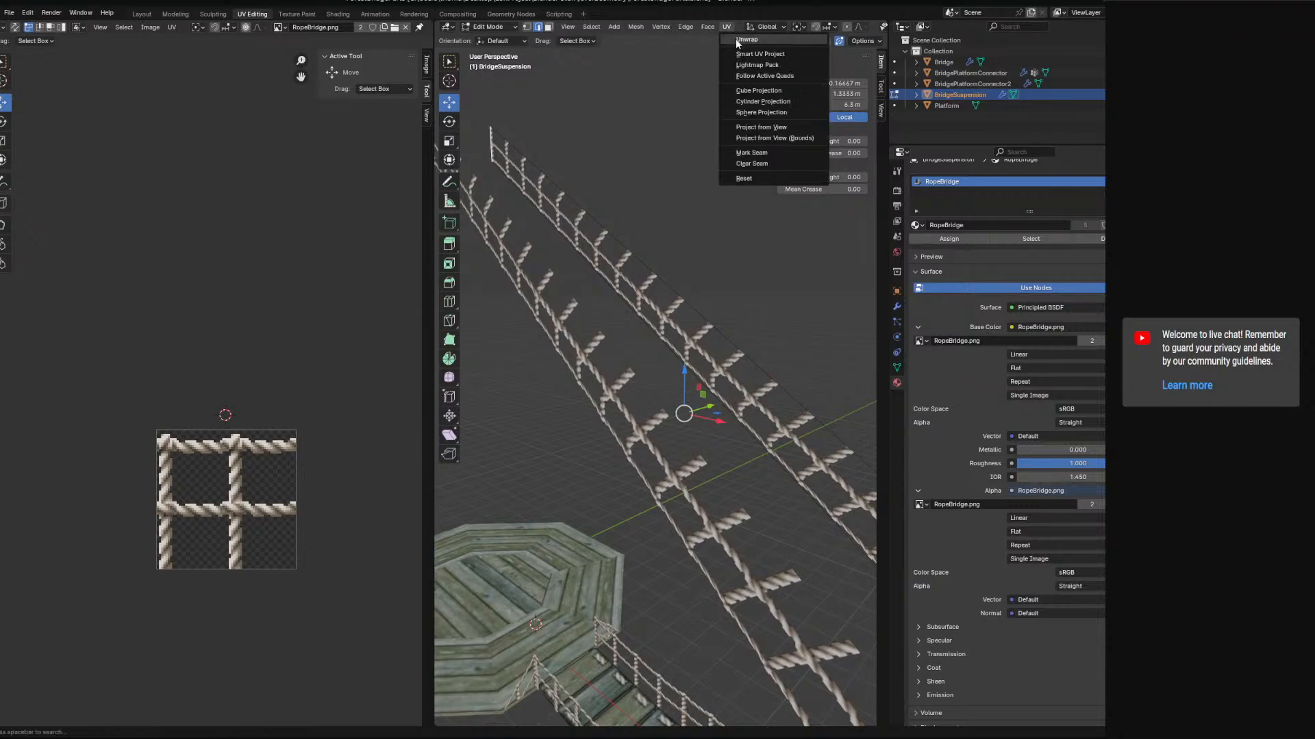
right_click(637, 335)
click(637, 336)
- Examine the split strips at the corner and how their UV edges align with the rope texture's borders
middle_drag(636, 339, 612, 400)
scroll(300, 382, up, 8)
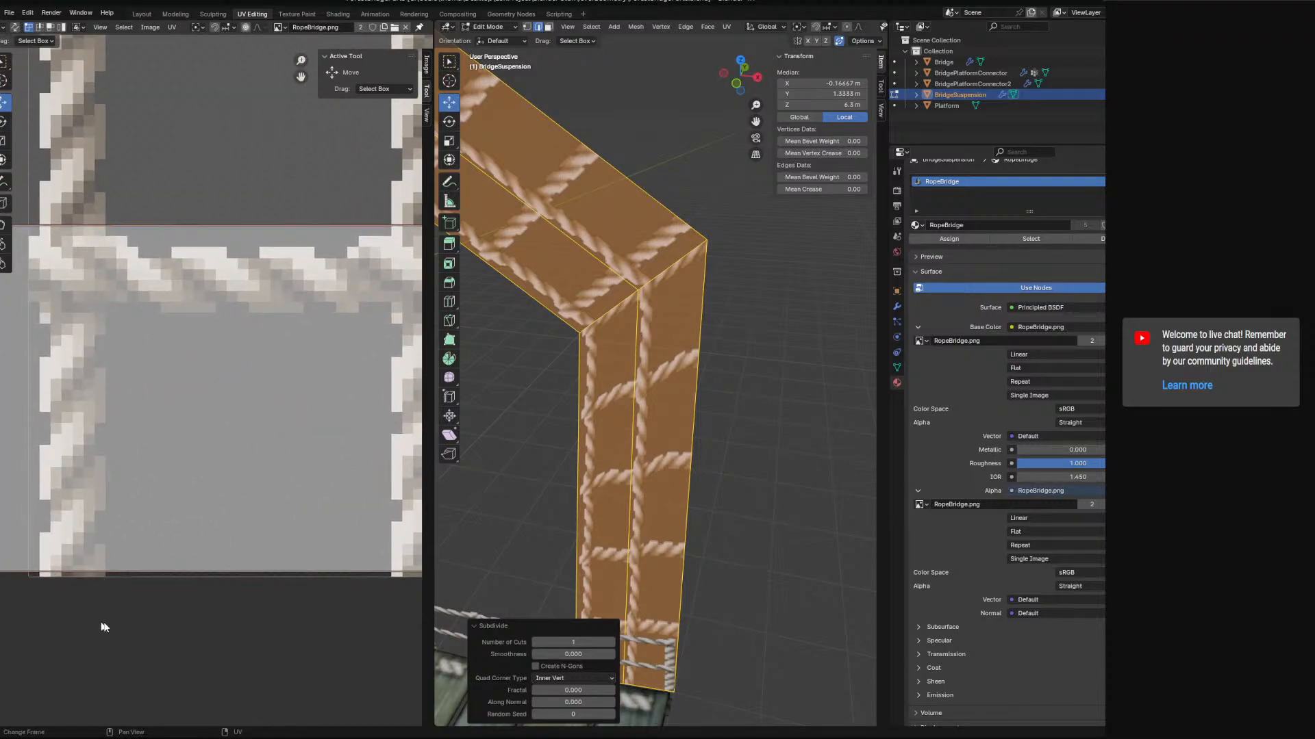
shift+scroll(187, 204, up, 3)
middle_drag(134, 313, 55, 351)
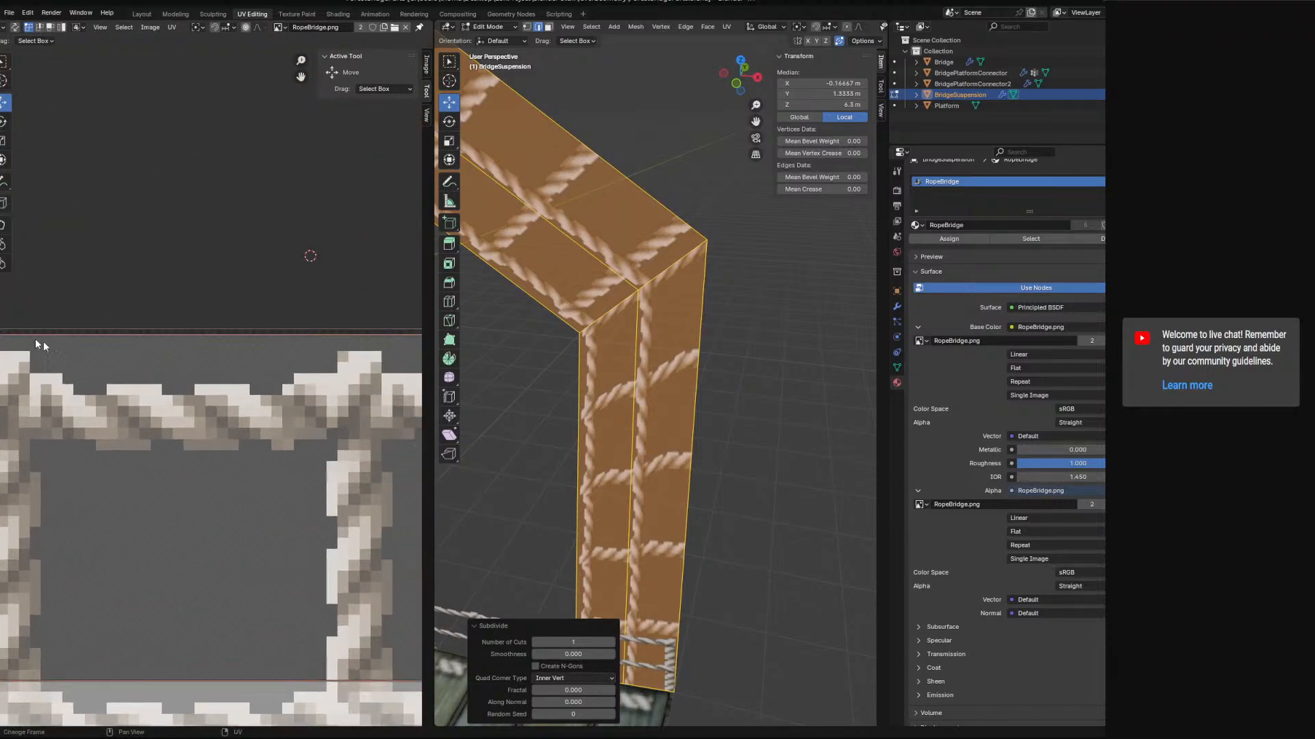
middle_drag(350, 379, 206, 379)
middle_drag(419, 402, 277, 371)
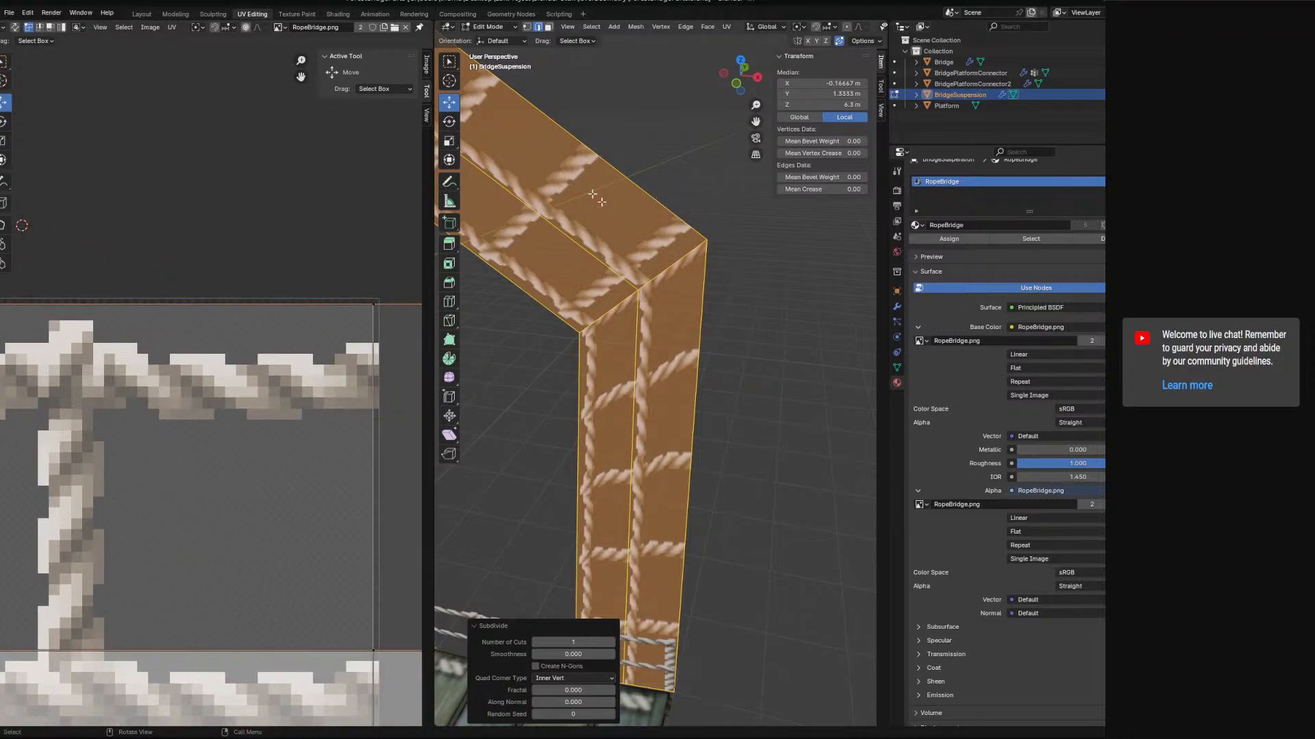
scroll(273, 452, down, 8)
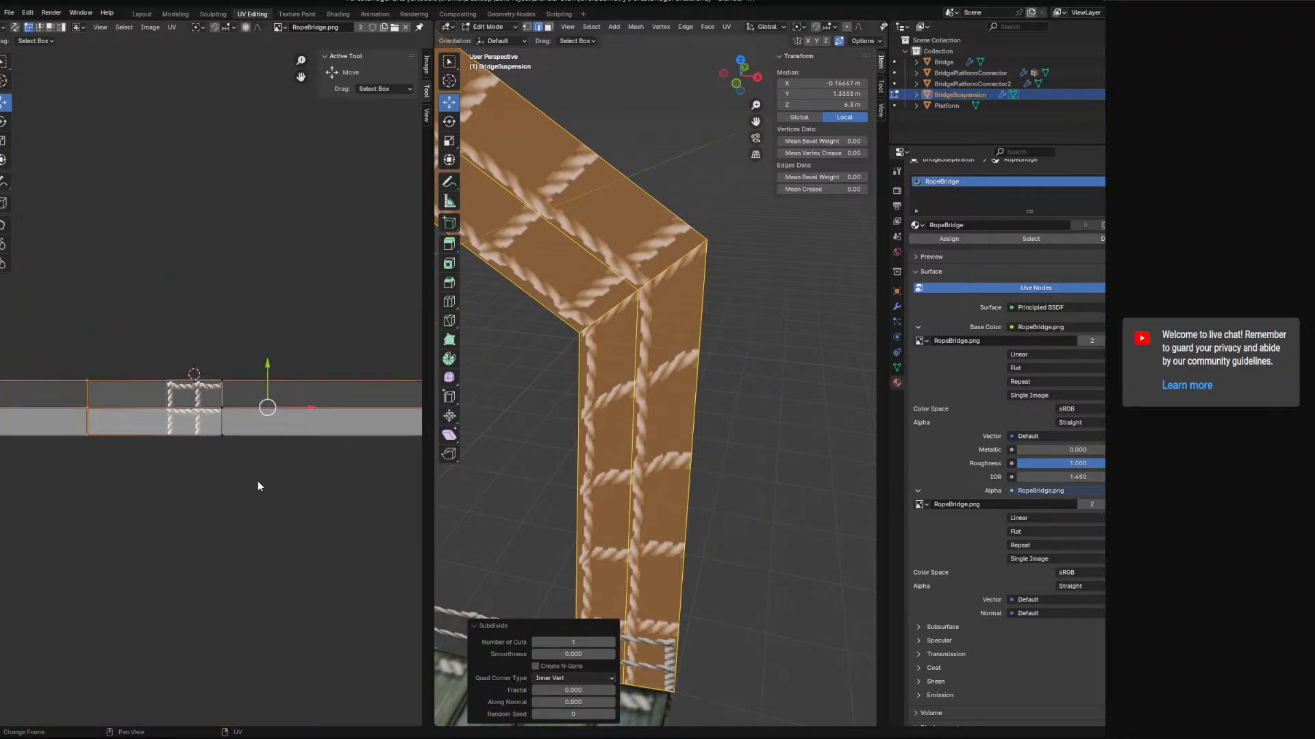
- Move the split strips' bottom UV edge up to the texture's upper border, with a final Y move of 0.0625, mirroring the rope outward
click(342, 415)
mouse_move(330, 438)
ctrl+right_down()
mouse_move(354, 424)
mouse_move(311, 417)
ctrl+right_up()
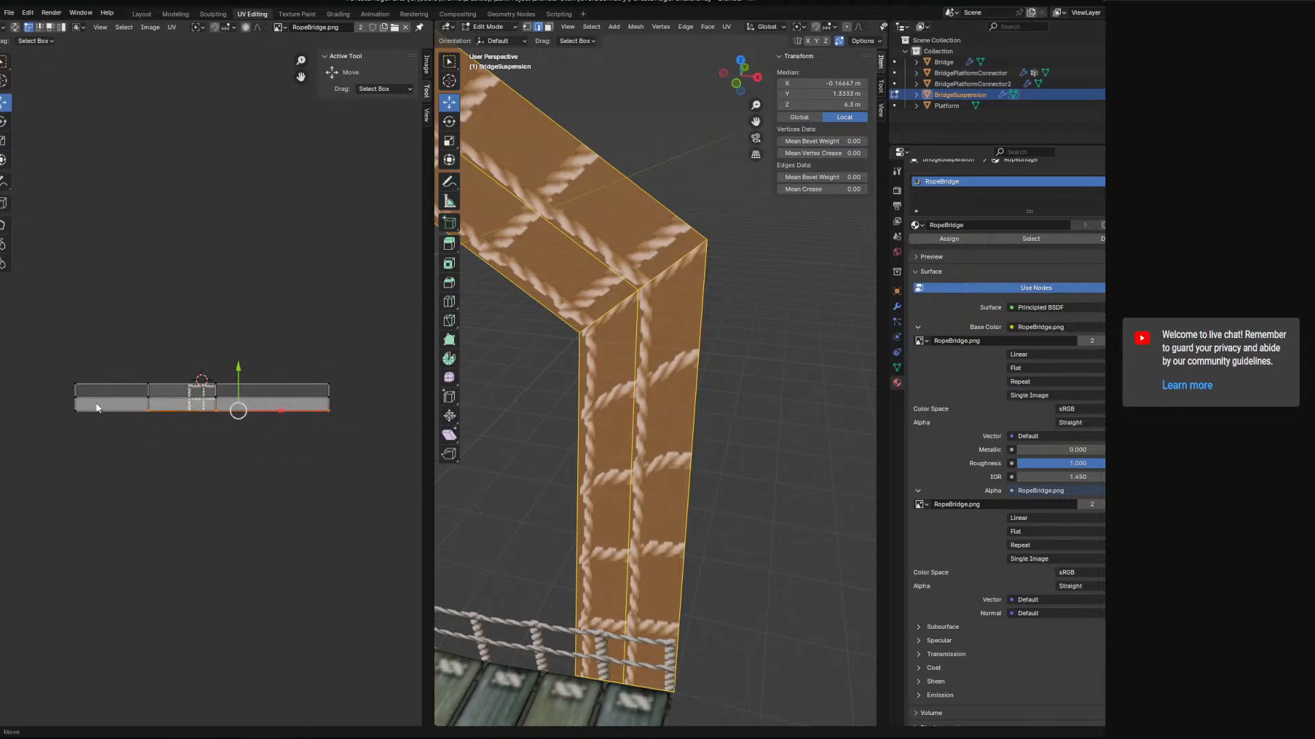
drag(235, 376, 132, 320)
scroll(208, 367, up, 5)
key(ctrl+z)
middle_drag(761, 364, 748, 358)
scroll(728, 402, up, 3)
middle_drag(728, 402, 709, 393)
scroll(246, 425, down, 5)
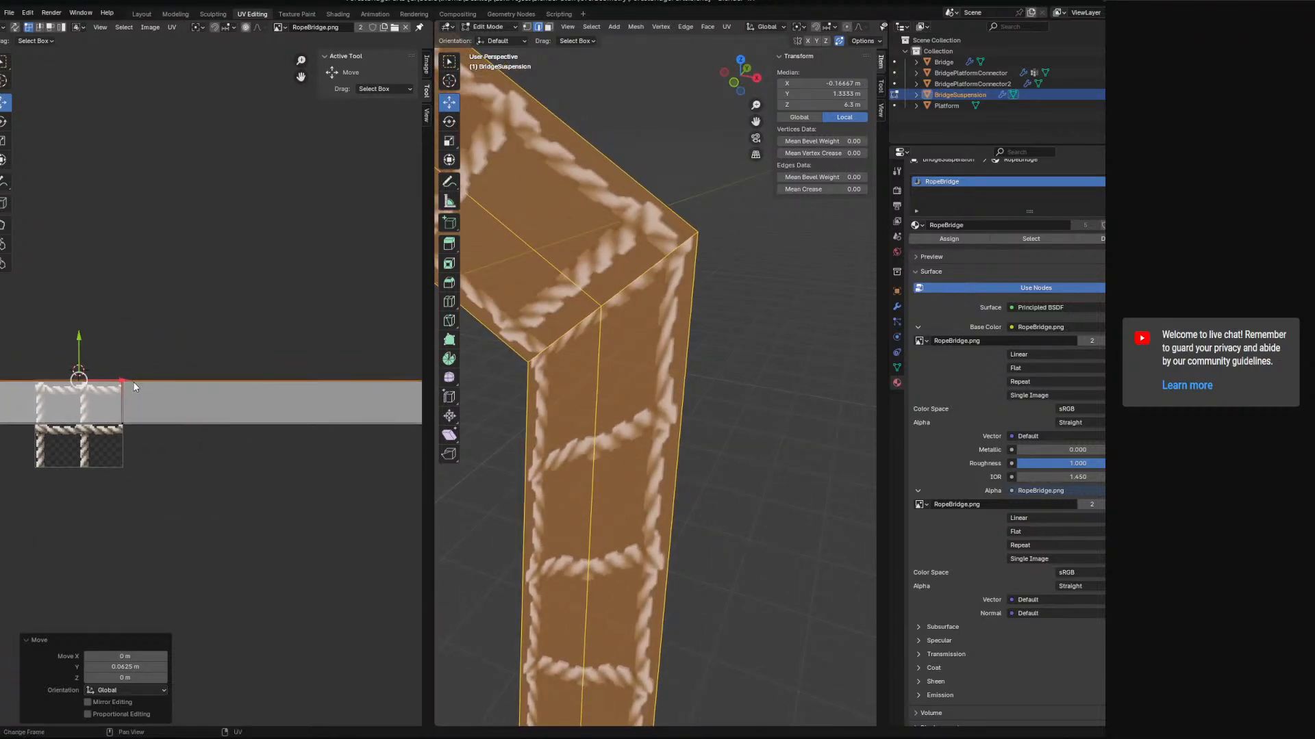
- Move the strips' end UV edge about 0.0124 m along X to the rope texture's side border, then deselect everything
drag(155, 401, 156, 401)
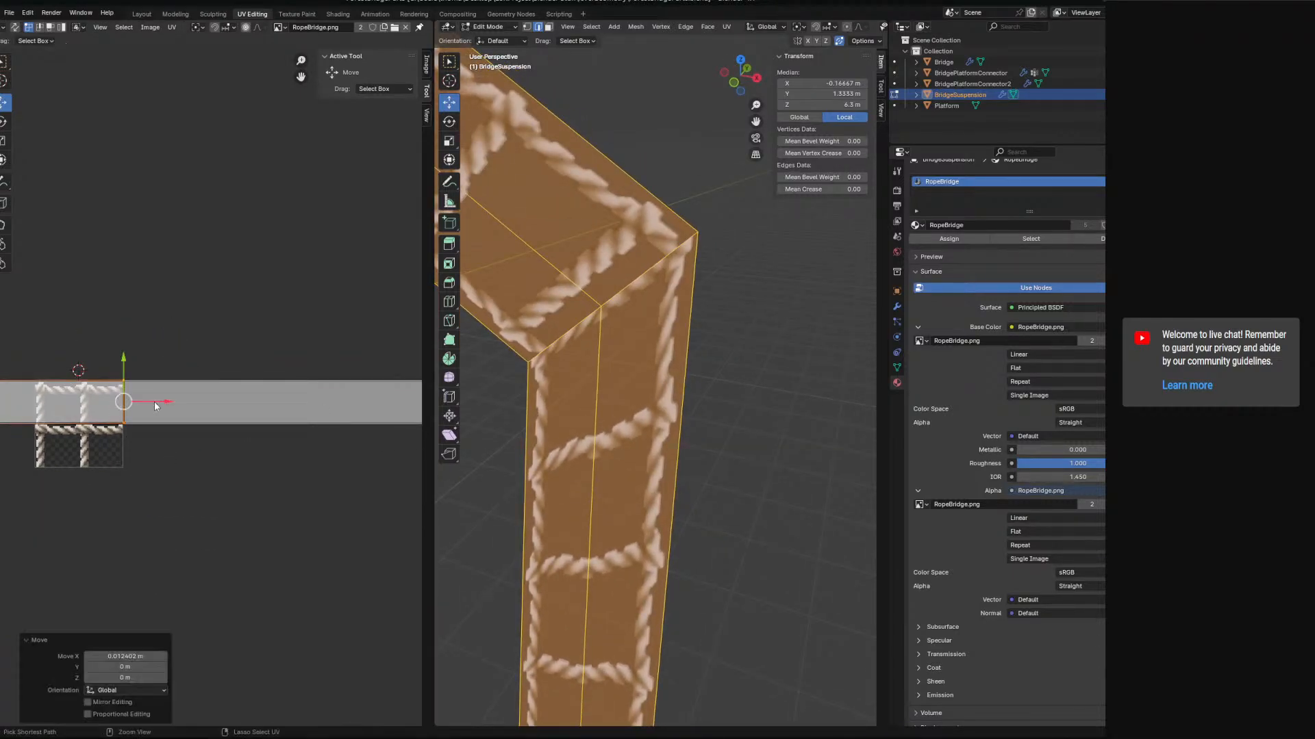
key(alt+a)
click(637, 277)
click(549, 27)
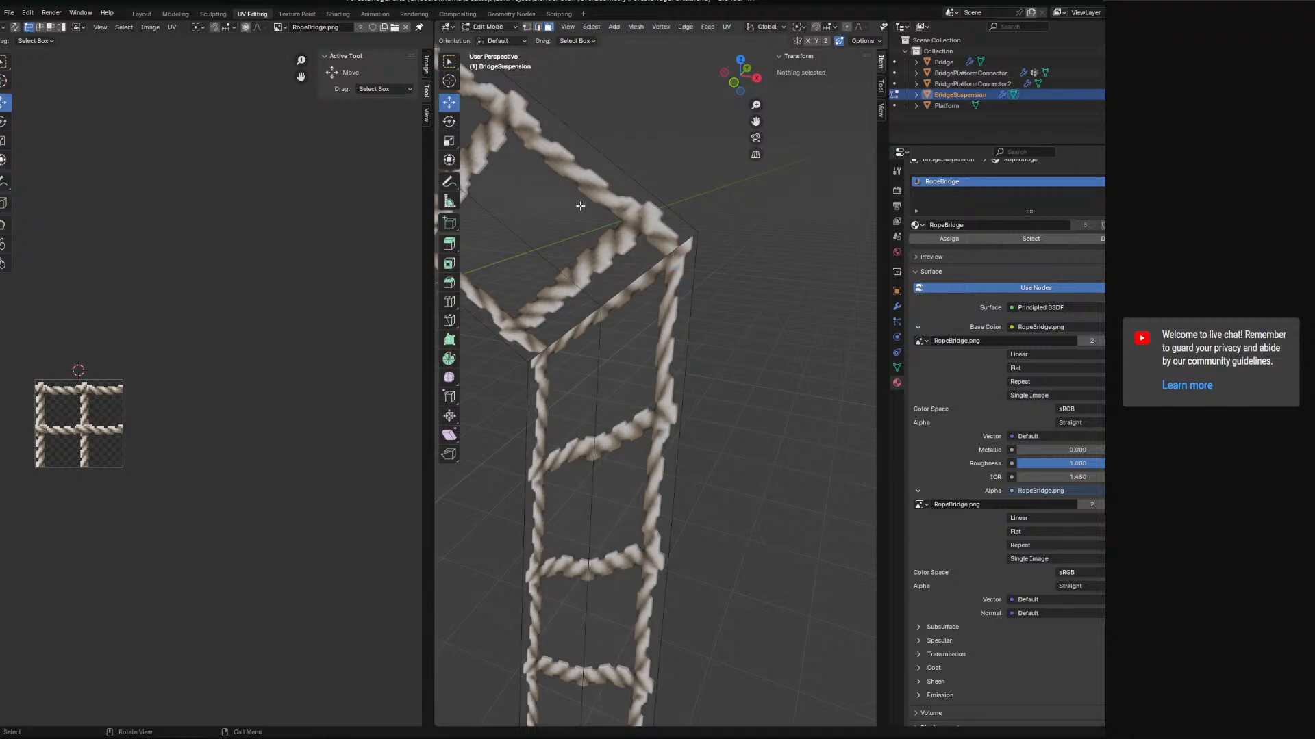
- Try to unwrap the four split faces of the sloped strip and vertical panel again
click(580, 218)
shift+click(542, 293)
shift+click(627, 326)
shift+click(569, 384)
click(726, 26)
click(729, 42)
scroll(98, 434, up, 4)
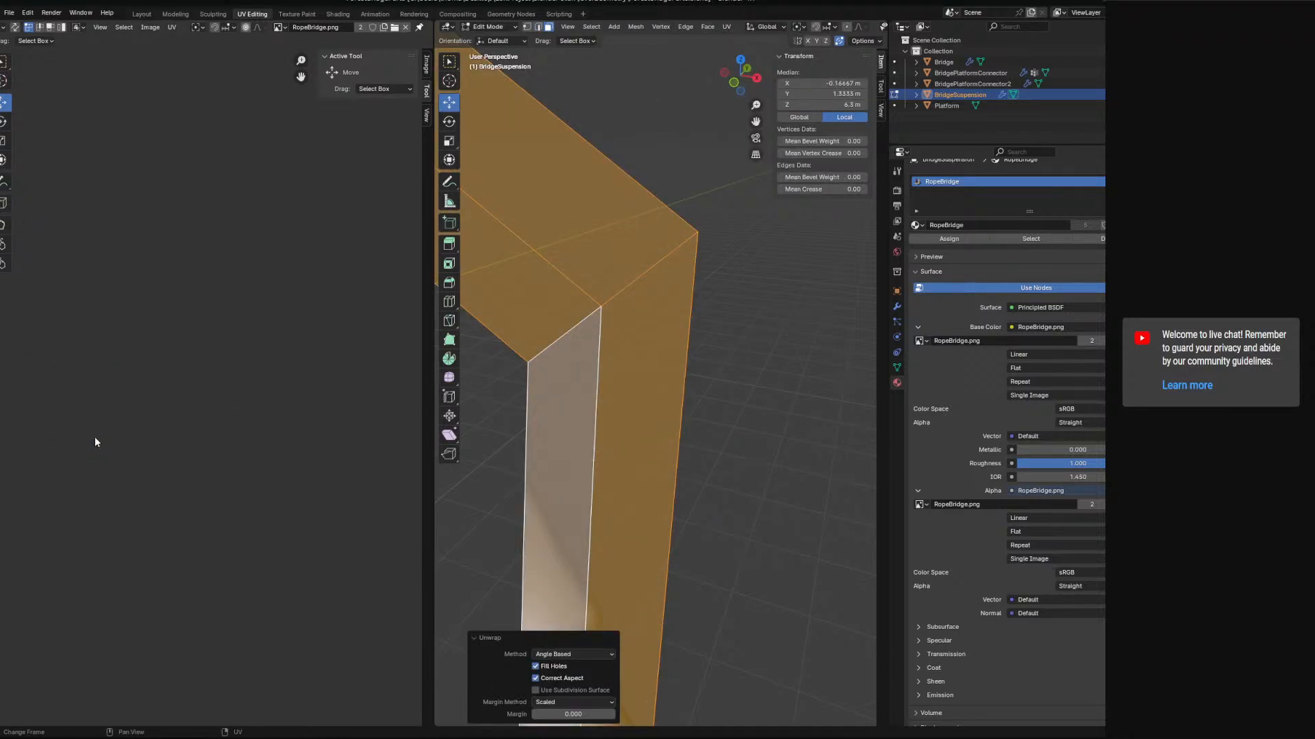
scroll(656, 406, down, 4)
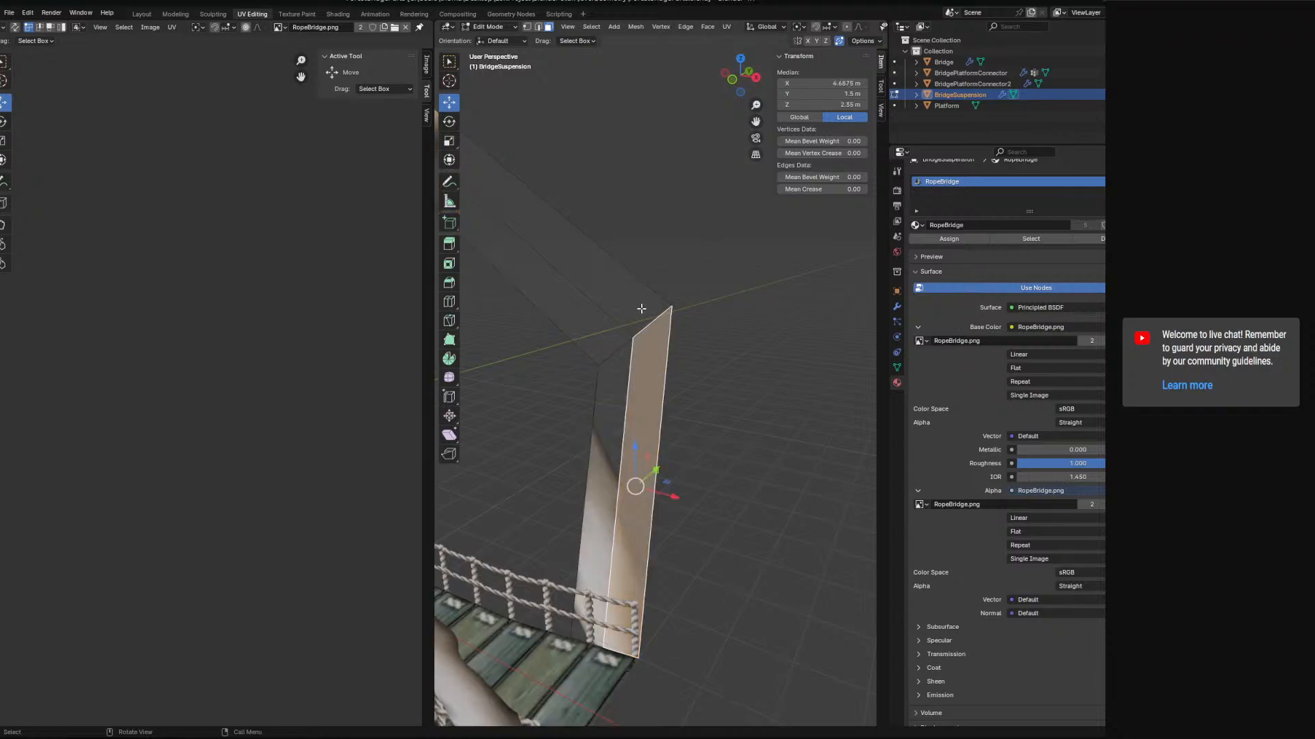
key(ctrl+z)
- Try to shift the end edges of the sloped strip's UVs horizontally
middle_drag(637, 312, 626, 389)
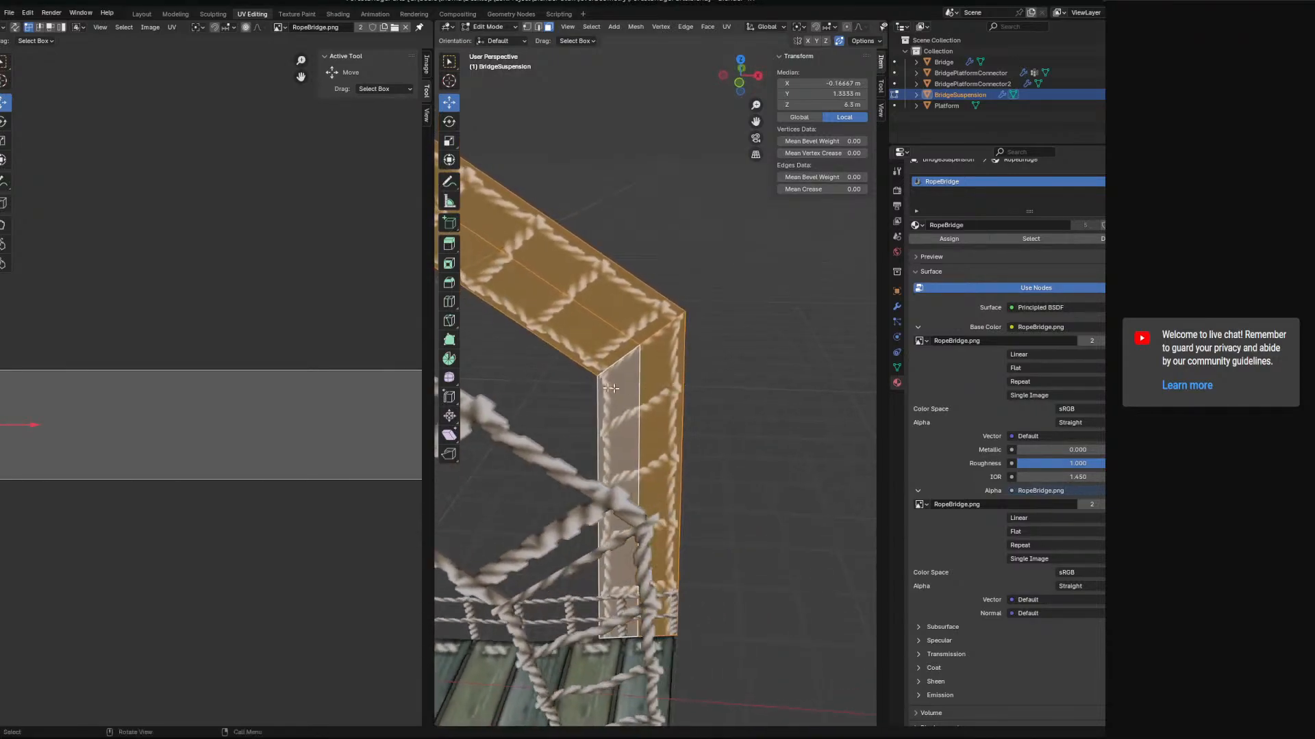
scroll(257, 434, down, 3)
click(663, 405)
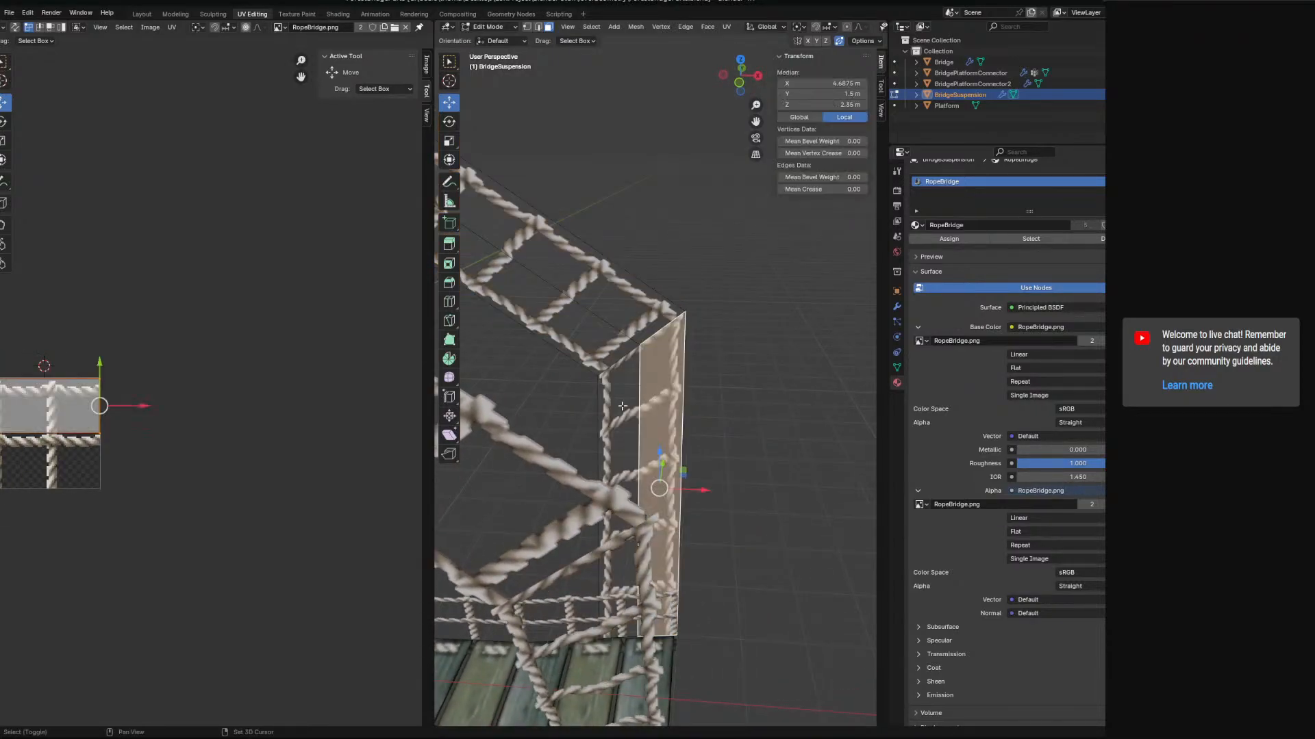
click(617, 304)
scroll(157, 430, down, 3)
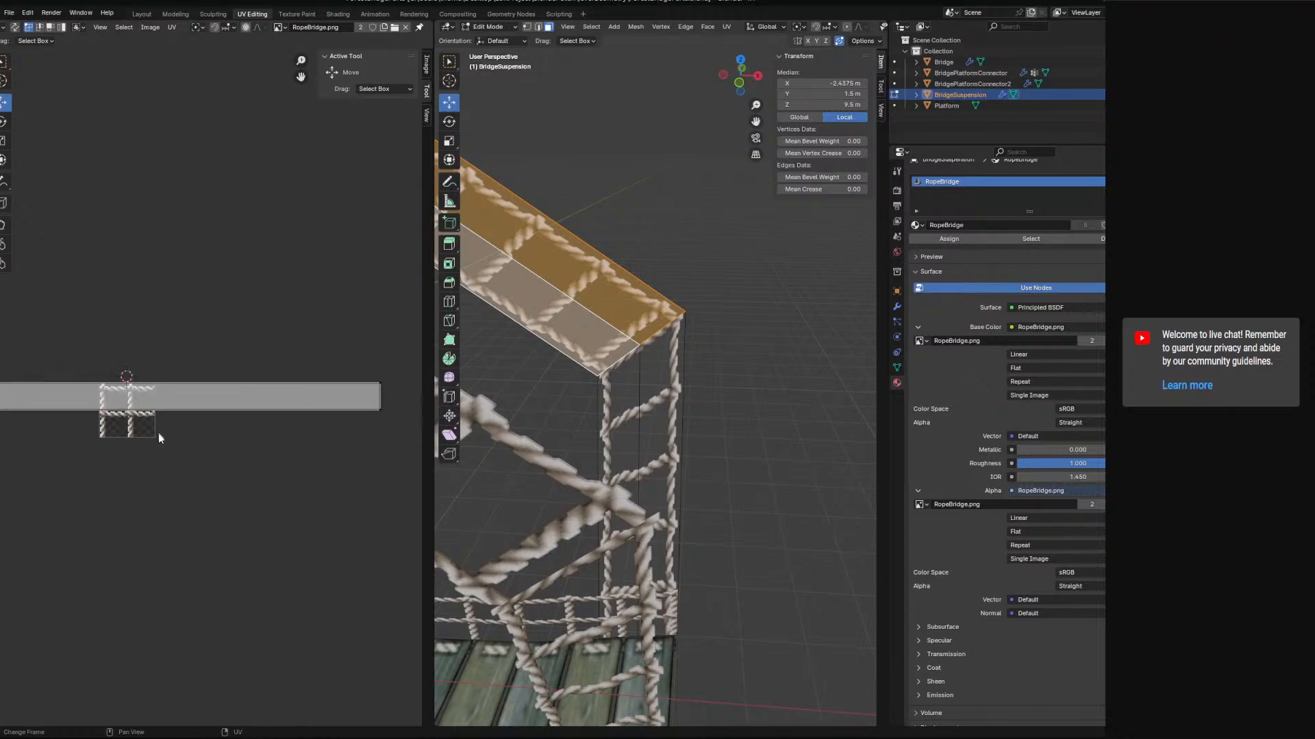
drag(356, 397, 362, 399)
key(ctrl+z)
middle_drag(14, 401, 225, 414)
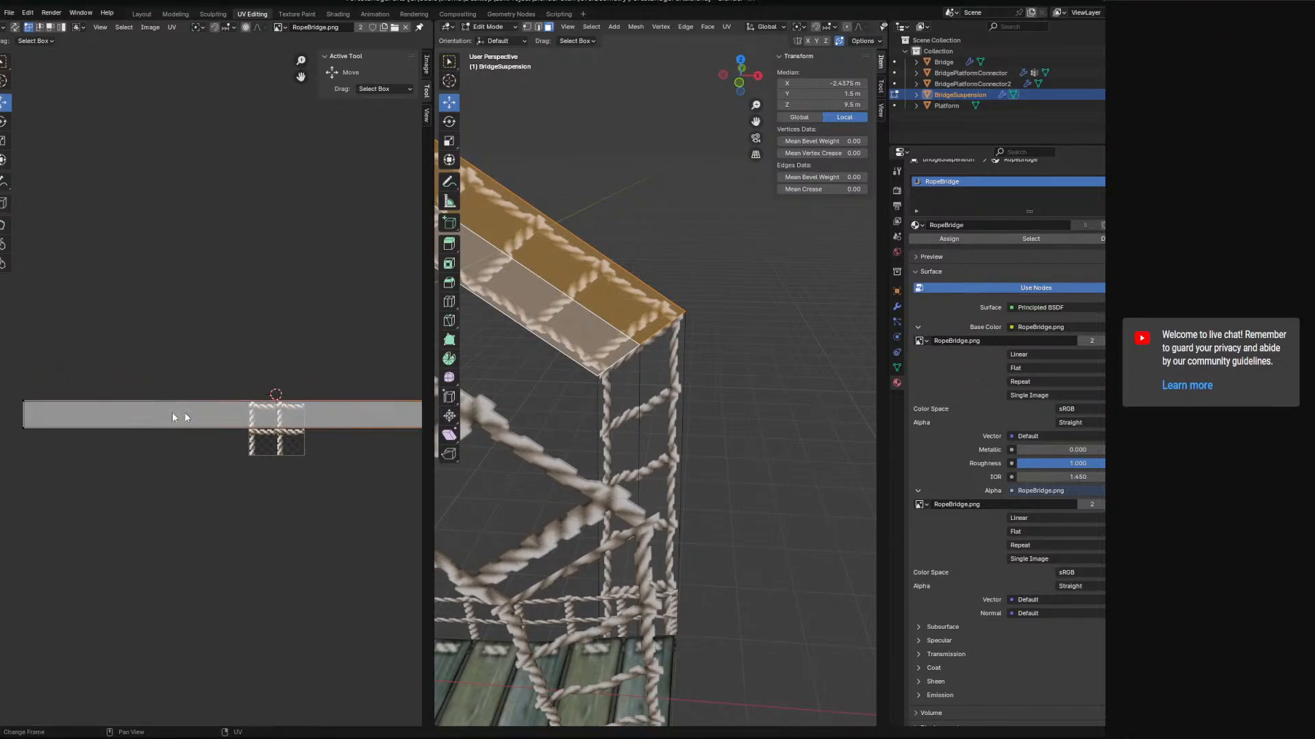
drag(66, 413, 67, 413)
key(ctrl+z)
ctrl+click(30, 409)
scroll(85, 417, up, 3)
scroll(500, 433, up, 1)
scroll(499, 432, up, 4)
- Try to move the end corner of the outer vertical panel's UVs downward
shift+middle_drag(644, 353, 654, 511)
click(654, 511)
middle_drag(369, 494, 343, 490)
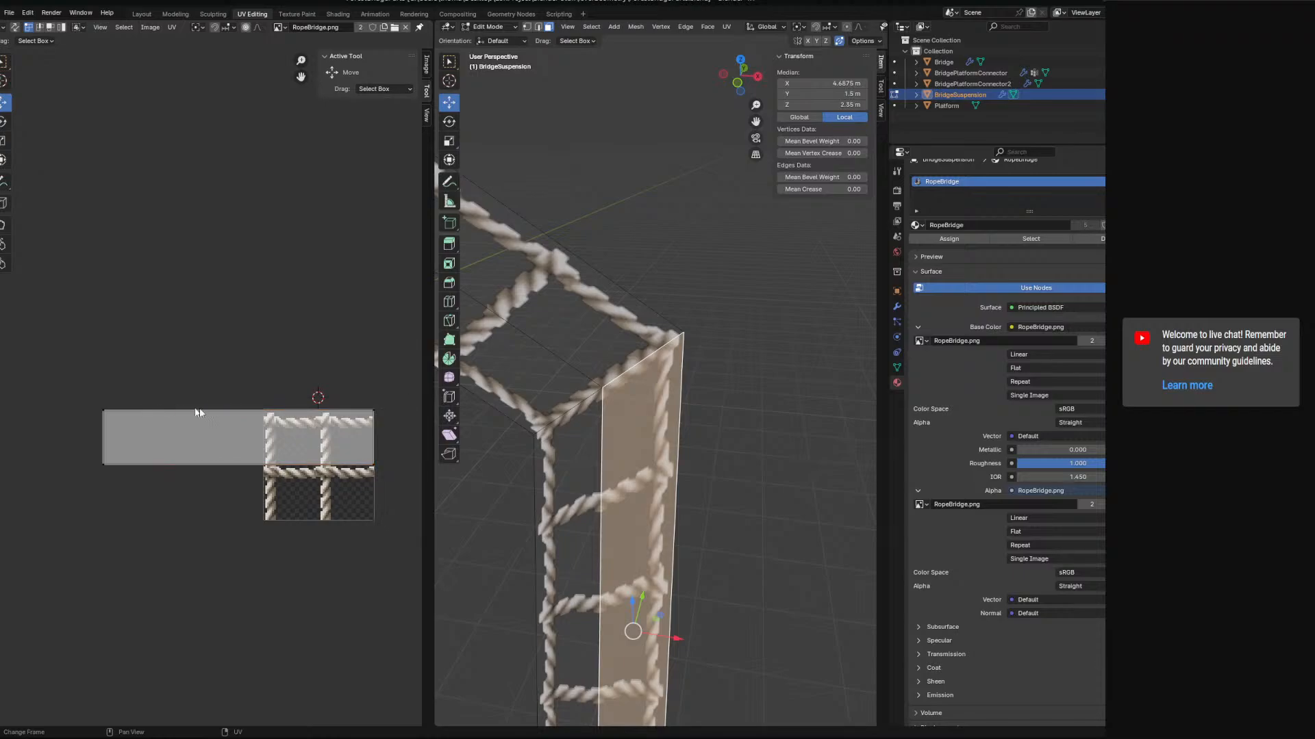
drag(374, 382, 375, 438)
key(ctrl+z)
drag(375, 378, 376, 402)
key(ctrl+z)
shift+middle_drag(726, 508, 712, 410)
scroll(624, 452, down, 4)
middle_drag(623, 453, 648, 384)
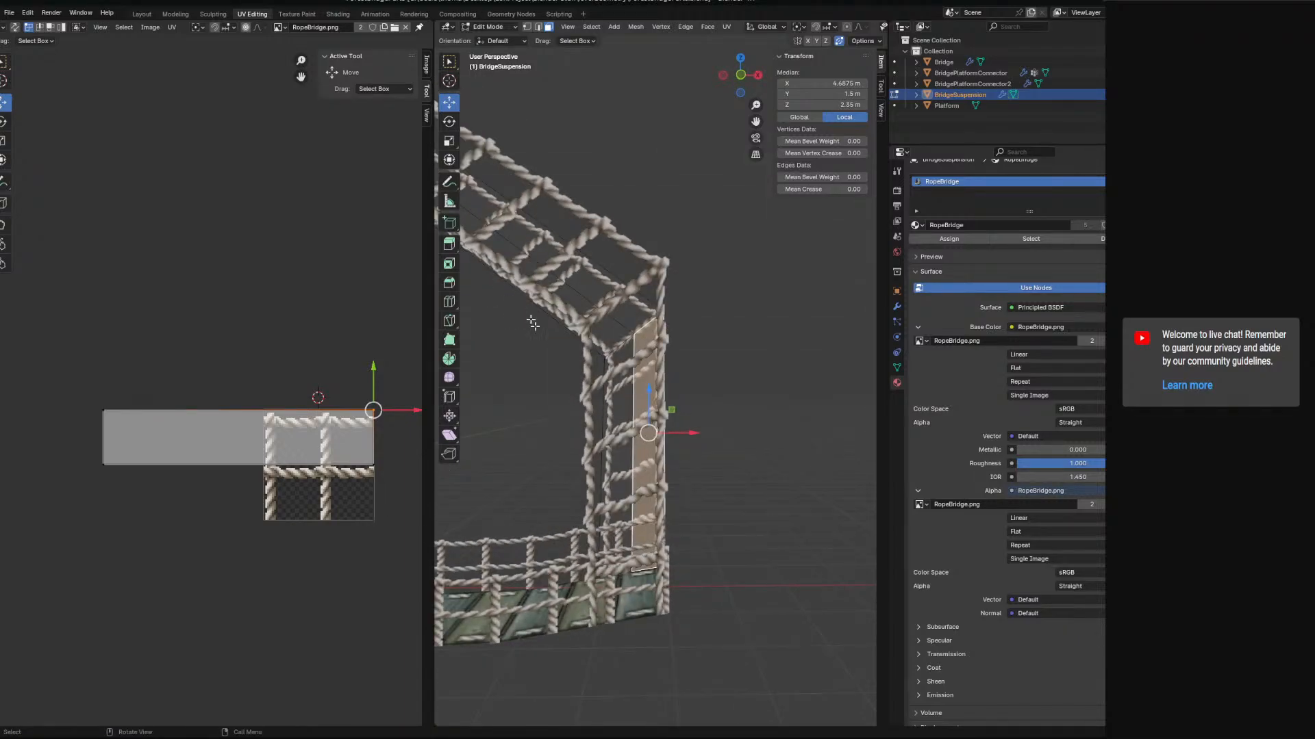
- Extrude the vertical panel's two top edges along Y to the bridge's centre line, forming an overhead crossbeam
middle_drag(474, 205, 609, 443)
middle_drag(588, 350, 534, 349)
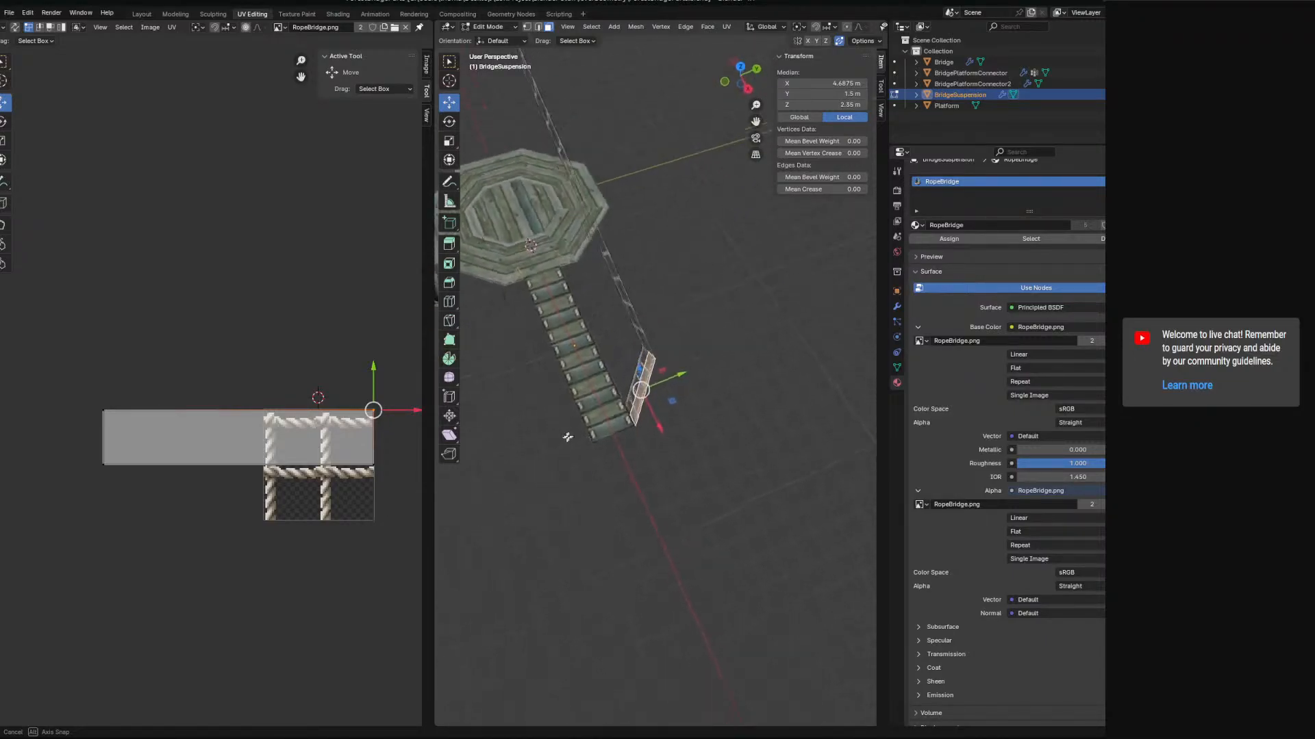
scroll(524, 336, up, 5)
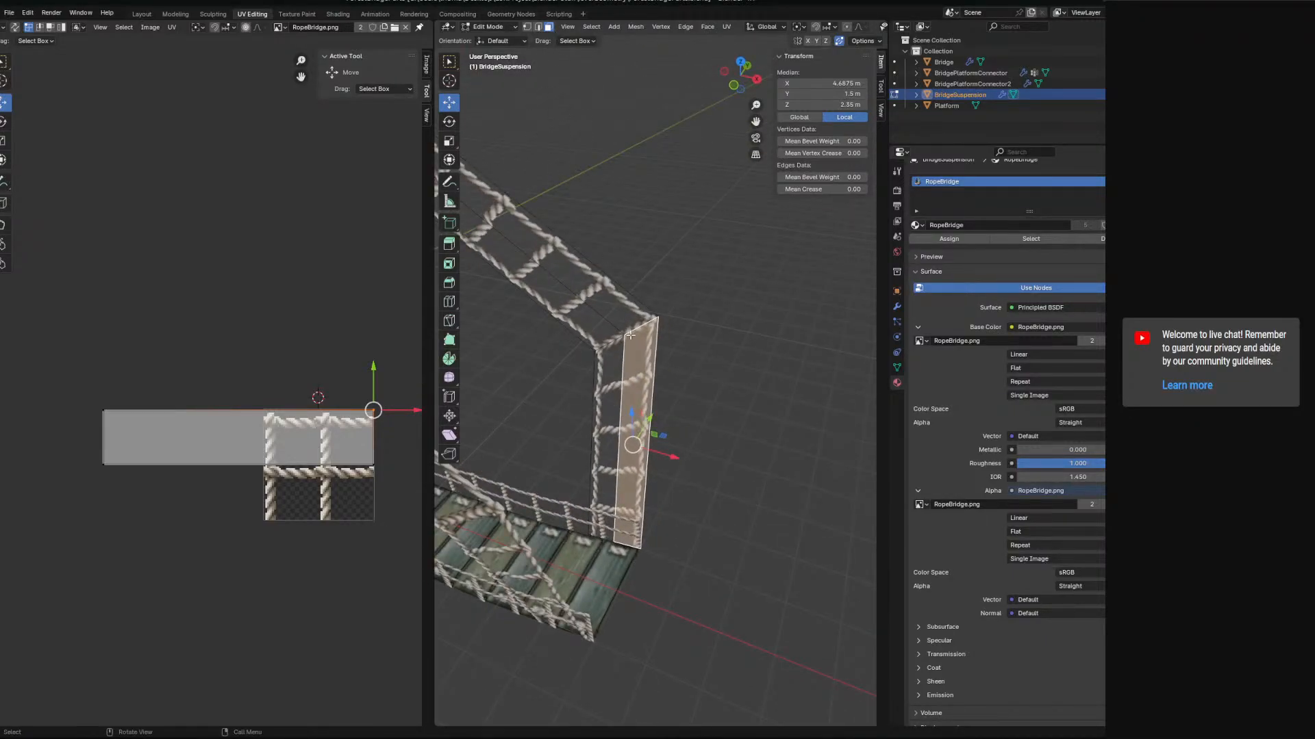
click(538, 28)
click(640, 325)
shift+click(612, 340)
middle_drag(612, 342, 694, 376)
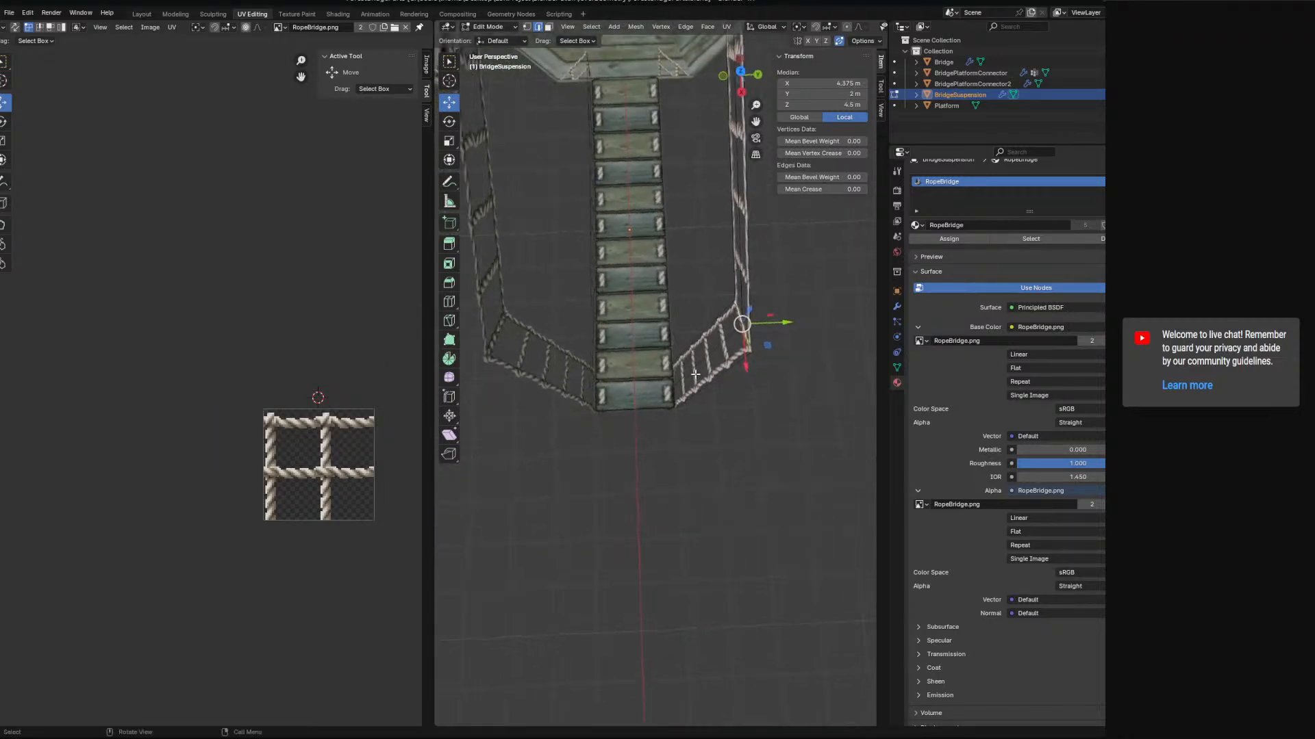
key(g)
key(z)
key(x)
key(y)
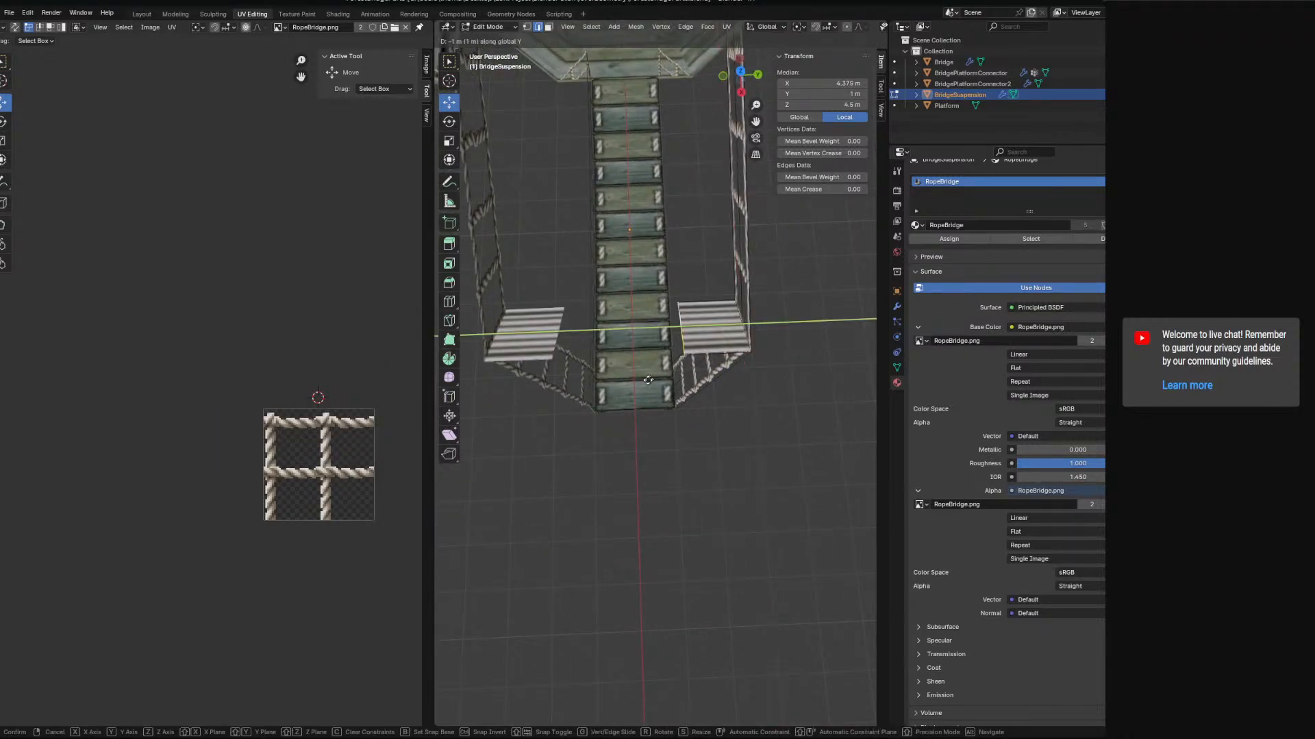
ctrl+click(611, 390)
- Select the crossbeam's two faces, add a second material slot with PlankBridge and assign it to them
middle_drag(611, 390, 587, 148)
click(587, 146)
shift+click(607, 378)
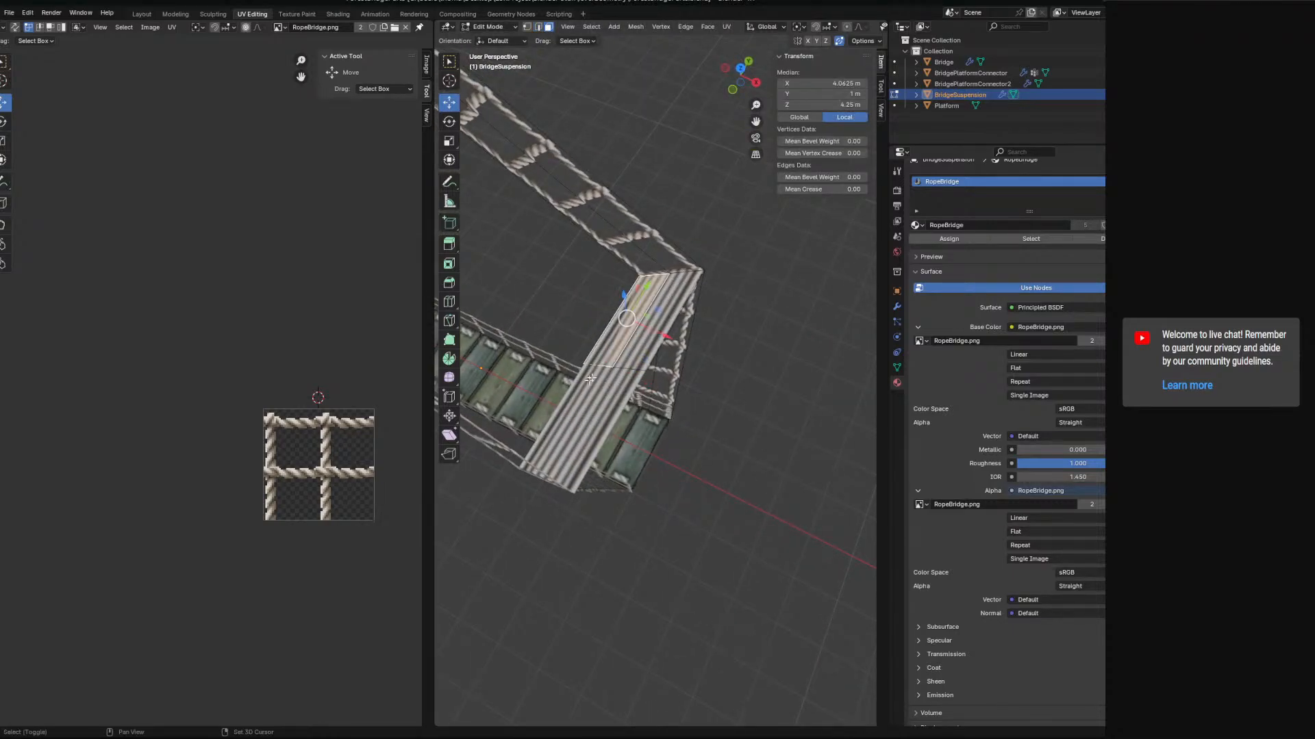
shift+click(638, 340)
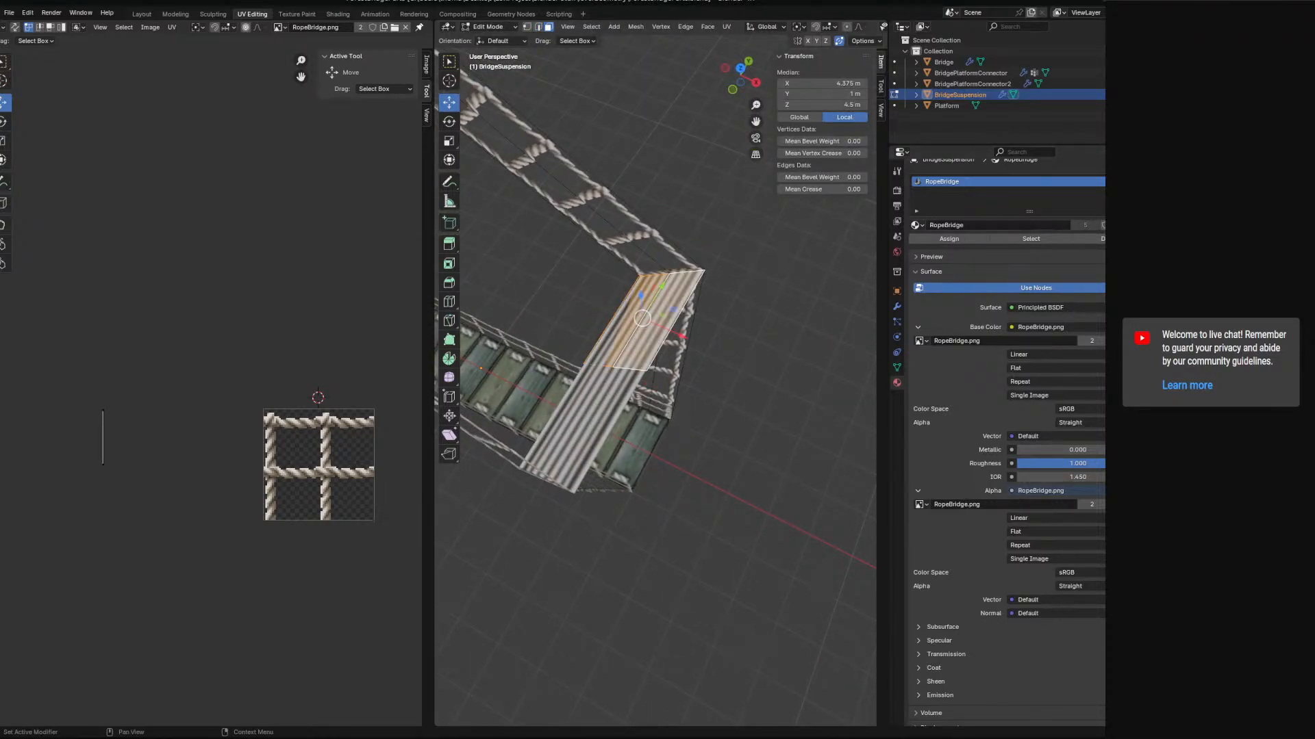
click(1103, 183)
click(915, 256)
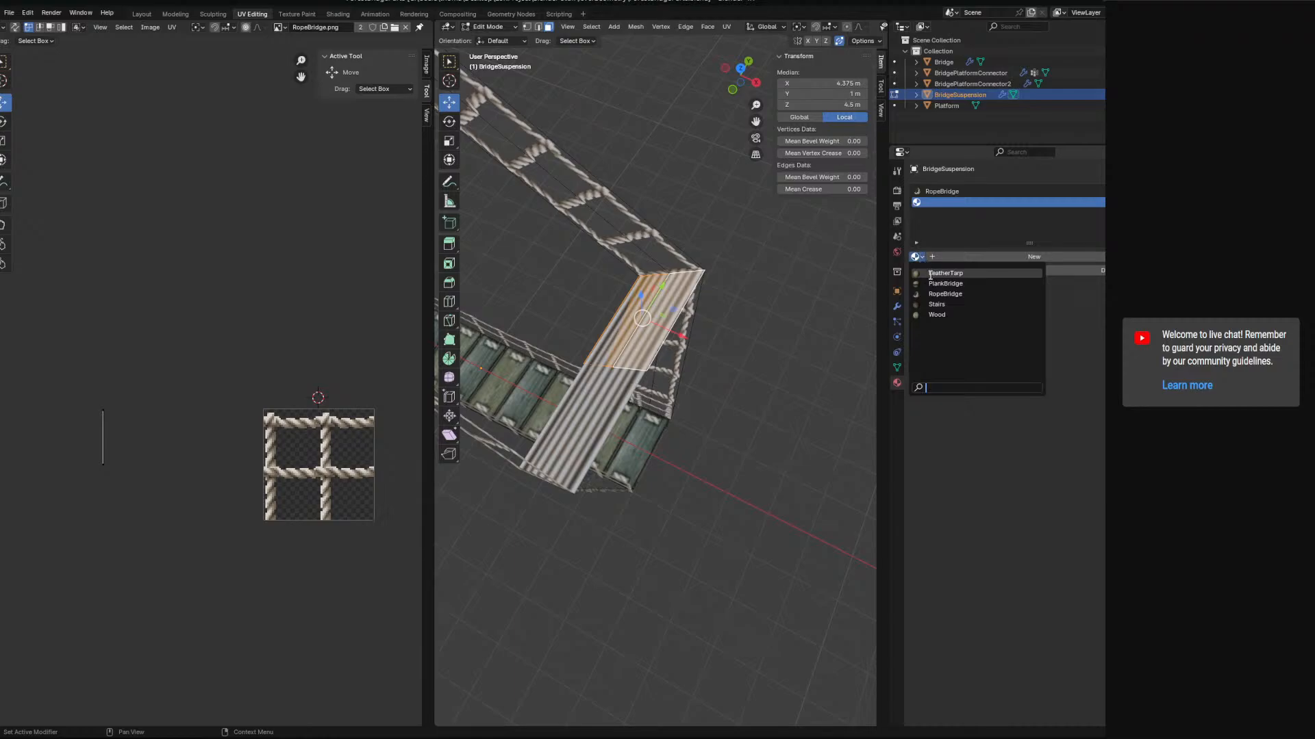
click(935, 284)
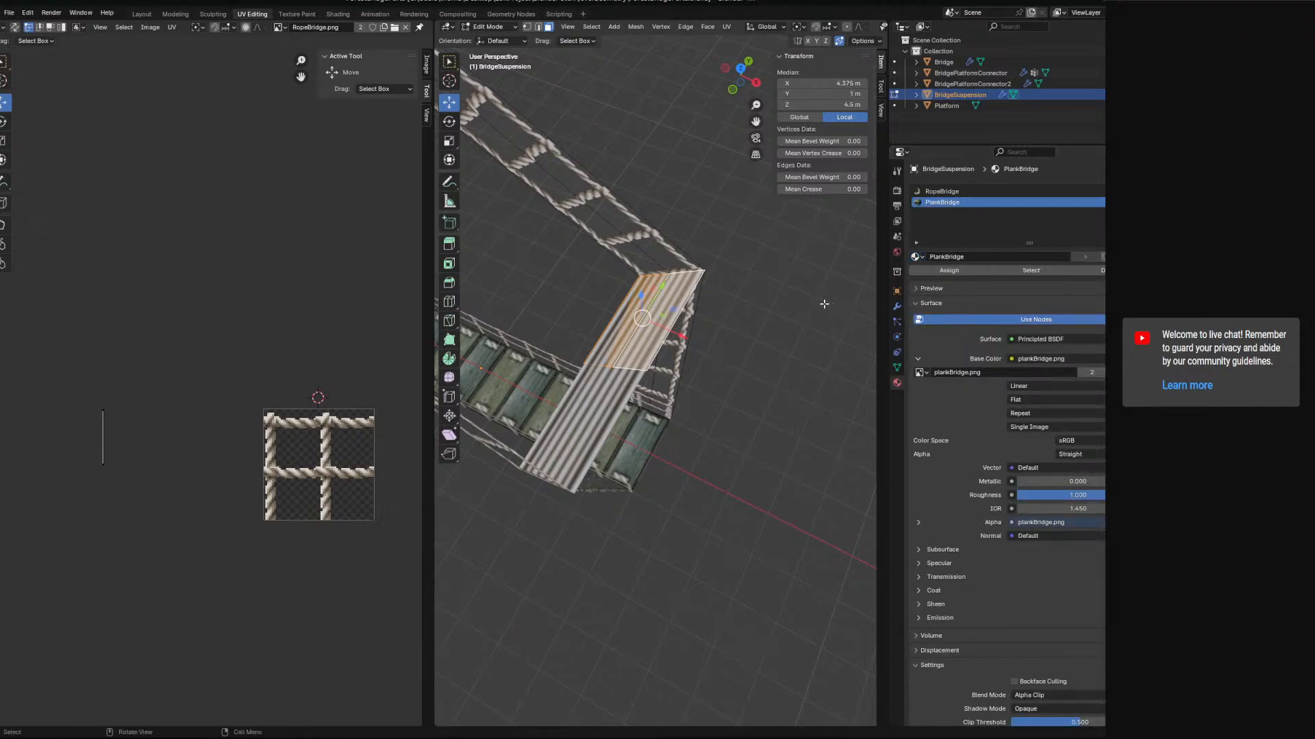
click(988, 270)
- Unwrap the two crossbeam faces and rotate their UVs a quarter turn so the planks run lengthwise
middle_drag(774, 297, 706, 299)
click(726, 27)
click(743, 42)
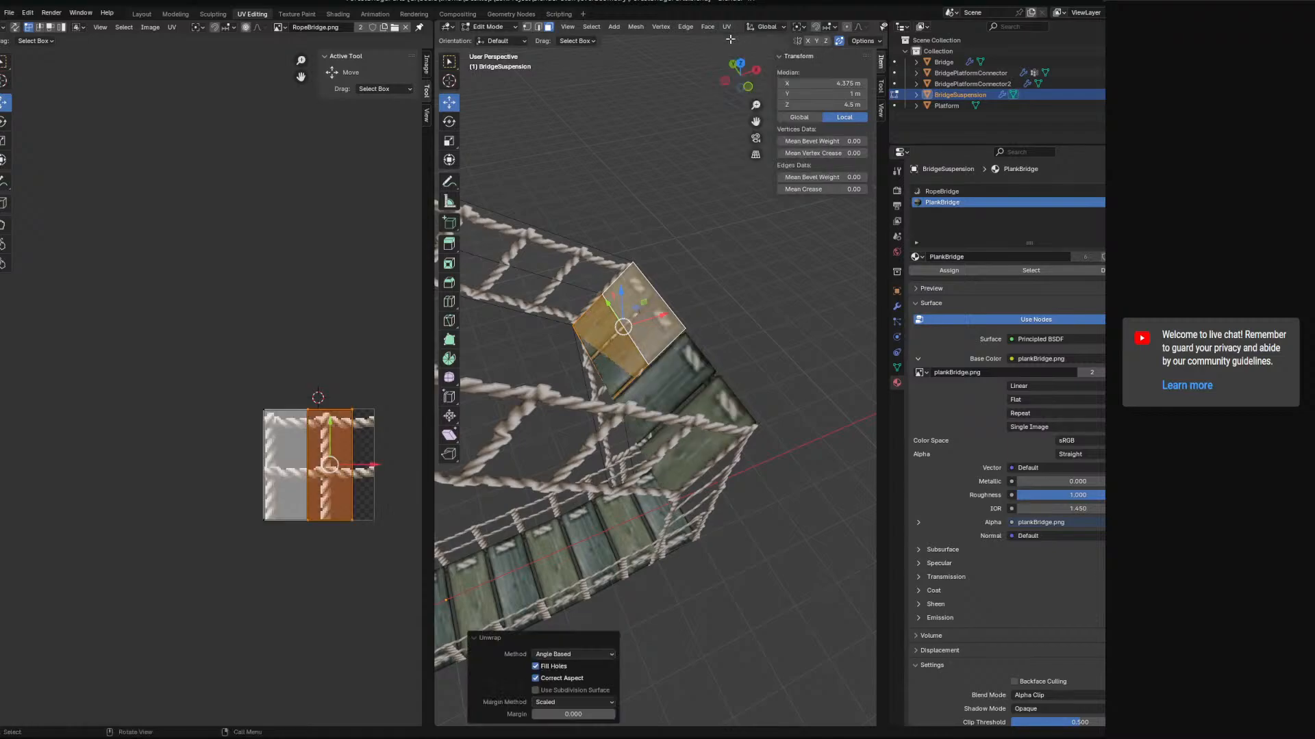
key(a)
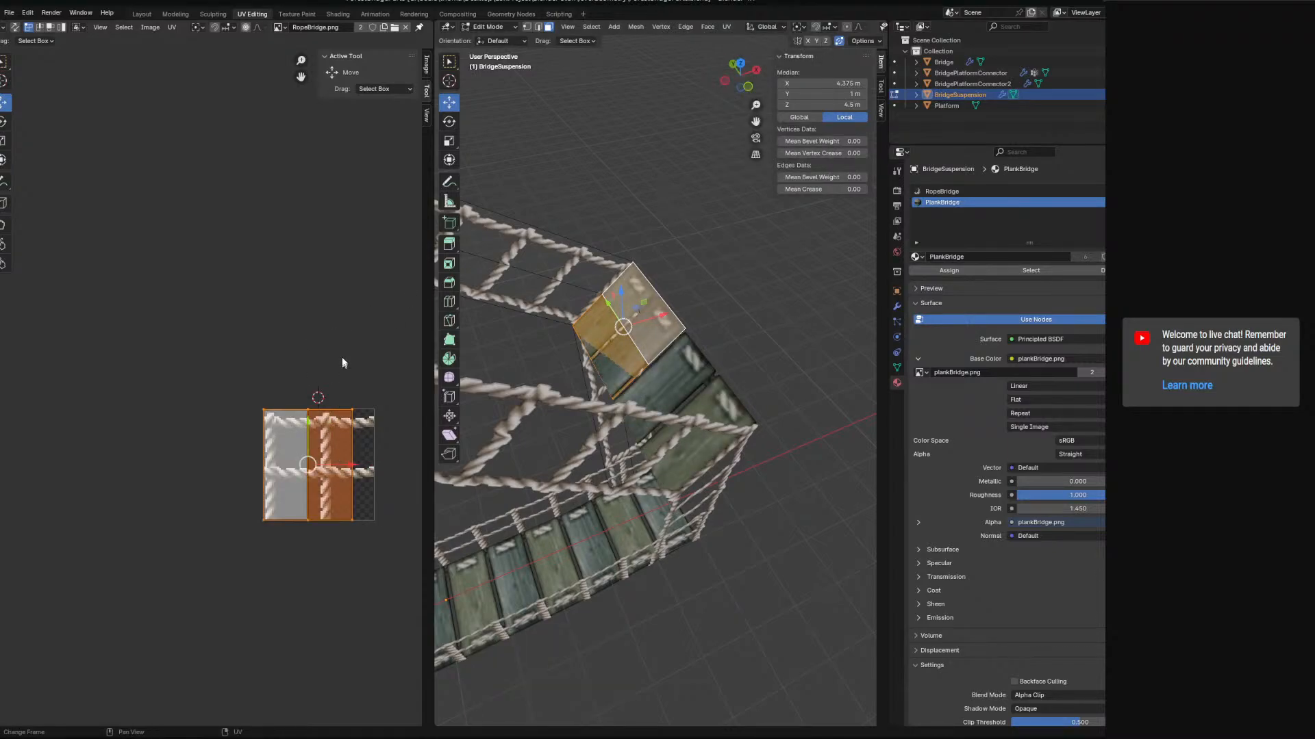
key(r)
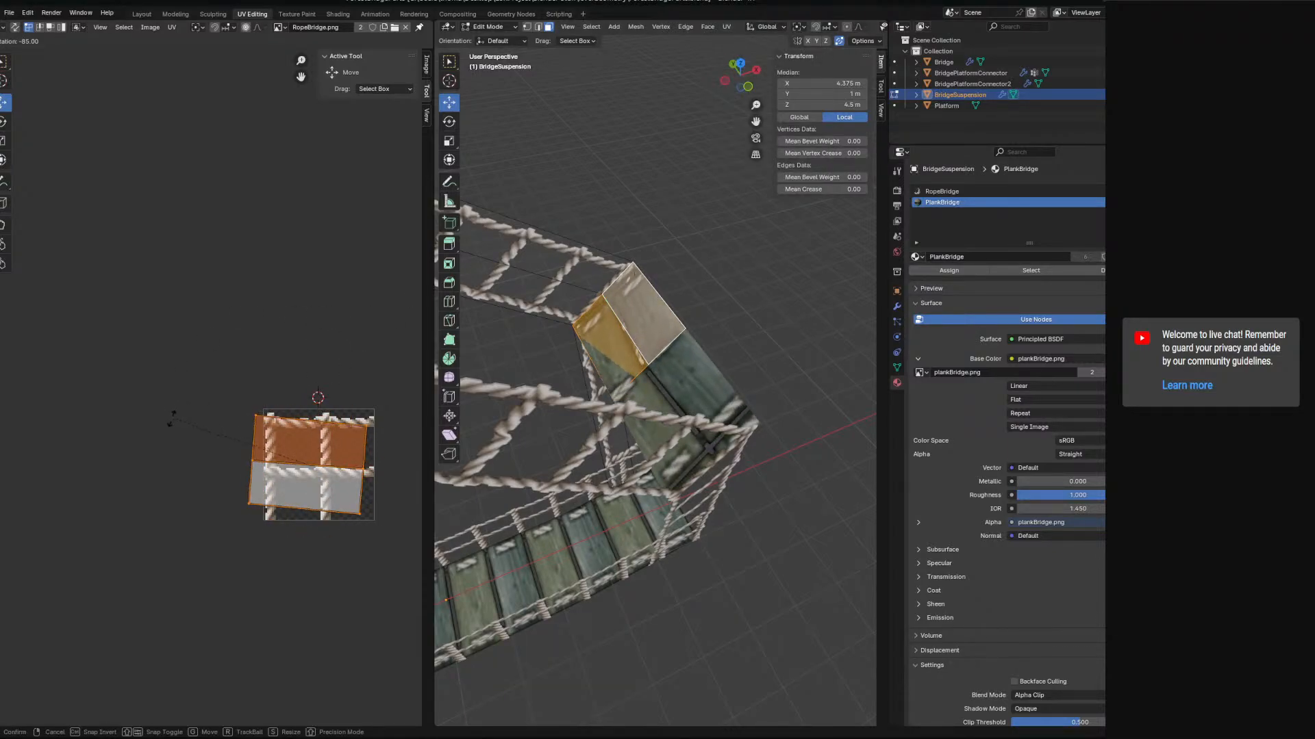
click(176, 425)
- Fit the crossbeam's UV edges and corners to the left half of the texture at its full height
click(366, 422)
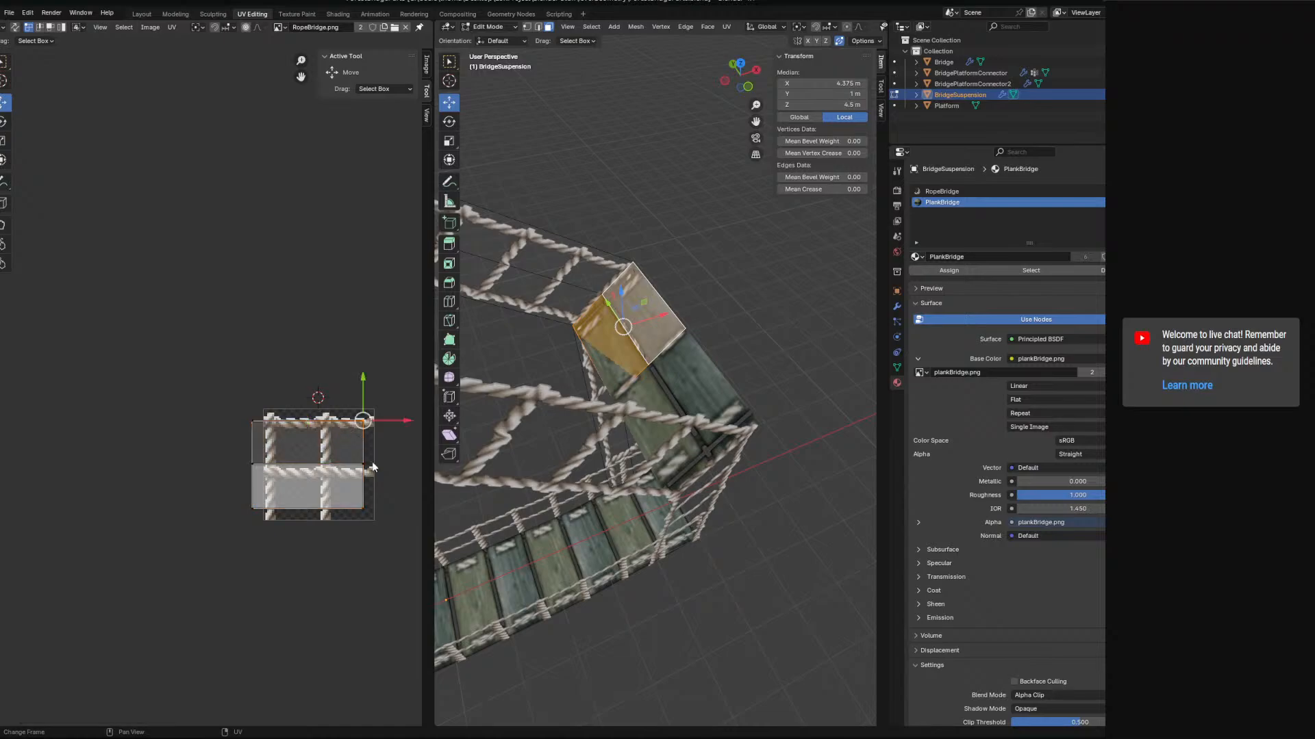
drag(374, 470, 336, 473)
scroll(274, 472, up, 3)
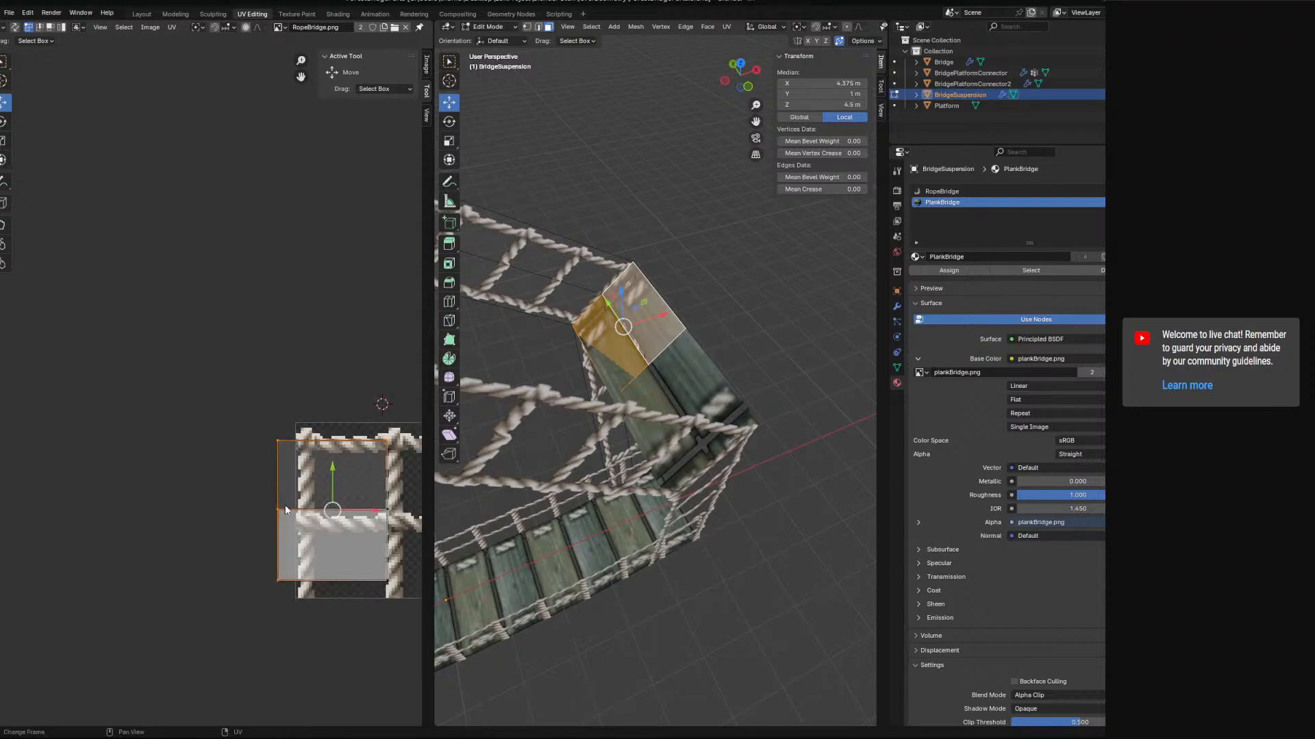
drag(254, 462, 279, 462)
click(261, 384)
drag(254, 343, 256, 318)
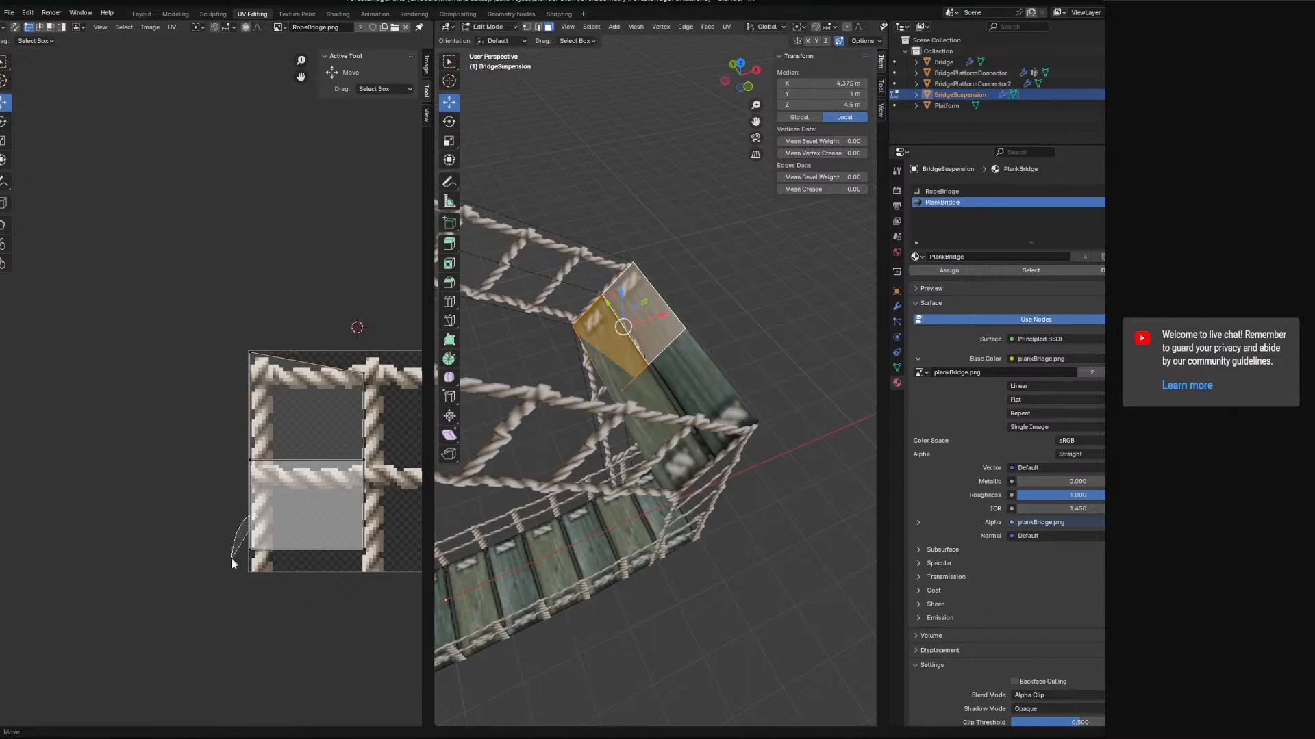
drag(259, 512, 255, 531)
middle_drag(282, 522, 230, 512)
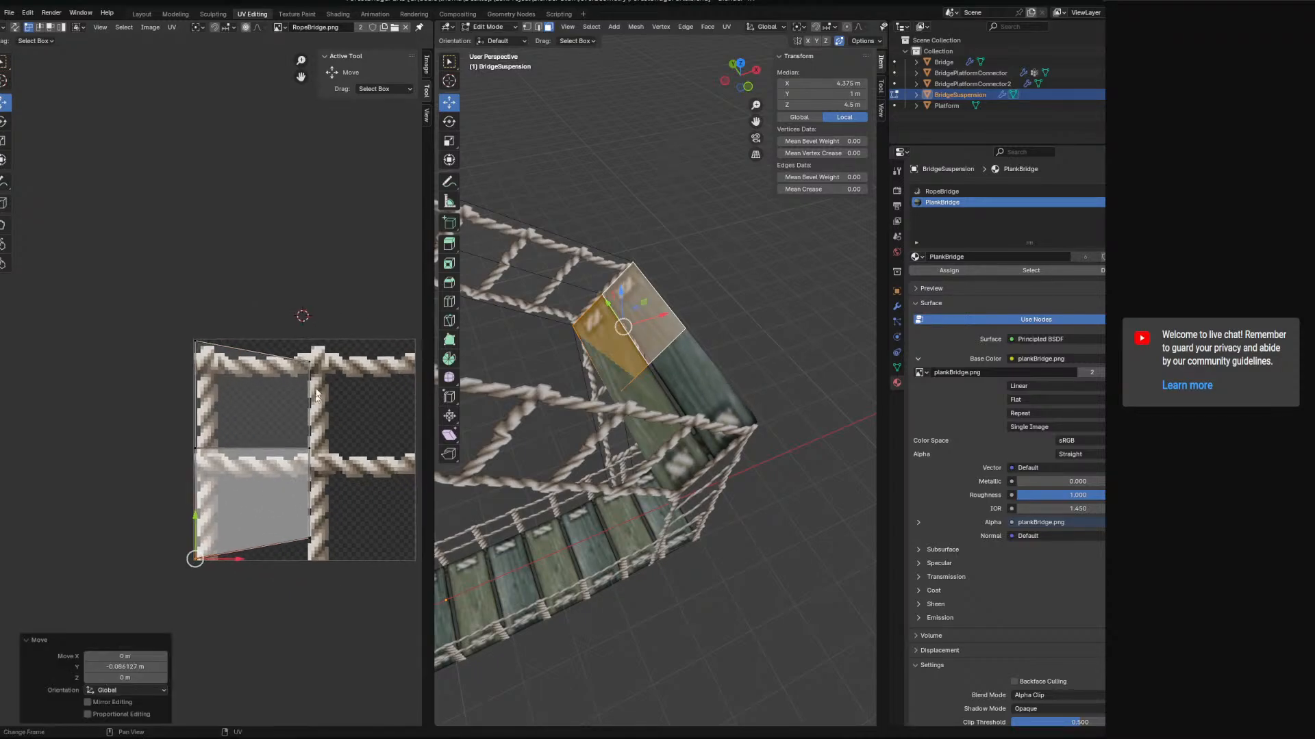
ctrl+right_drag(343, 333, 298, 374)
drag(313, 334, 314, 304)
drag(340, 501, 307, 519)
- Examine the planked crossbeam and its mirrored half together with the suspension ropes from several angles
middle_drag(579, 452, 547, 408)
scroll(654, 390, up, 3)
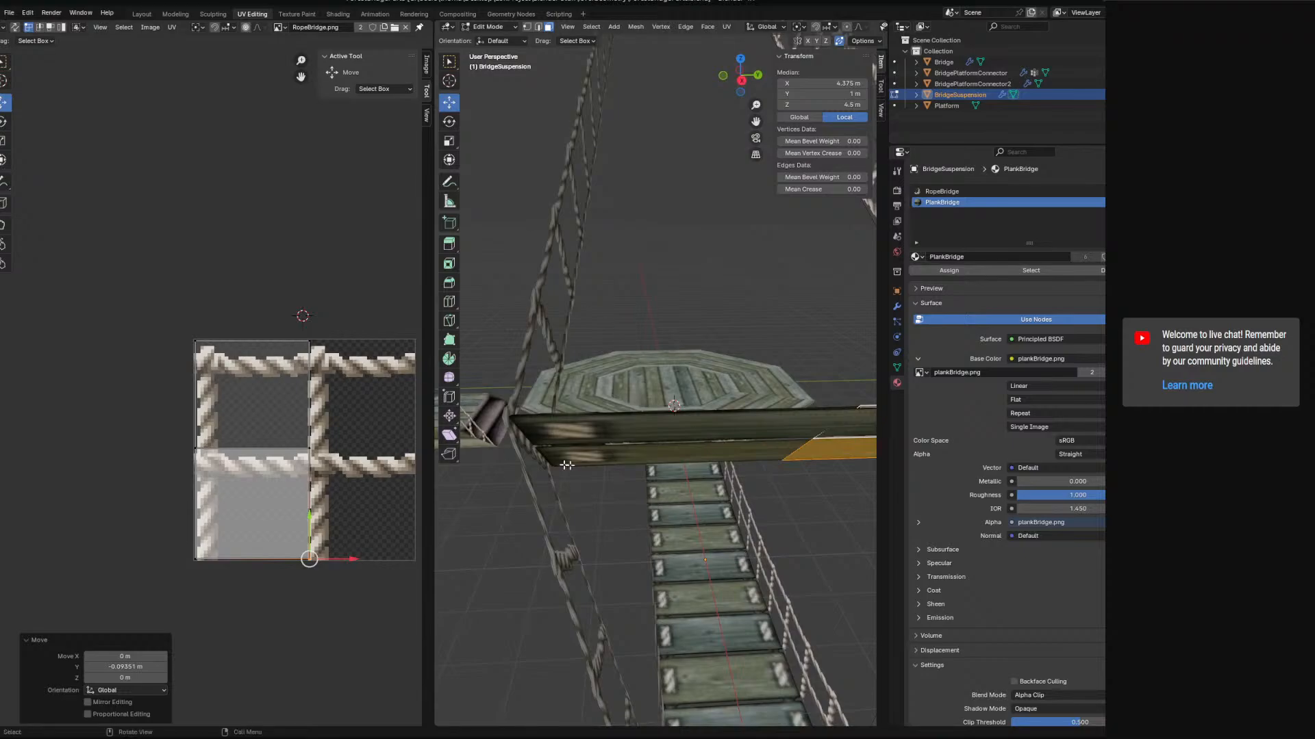
scroll(643, 471, down, 6)
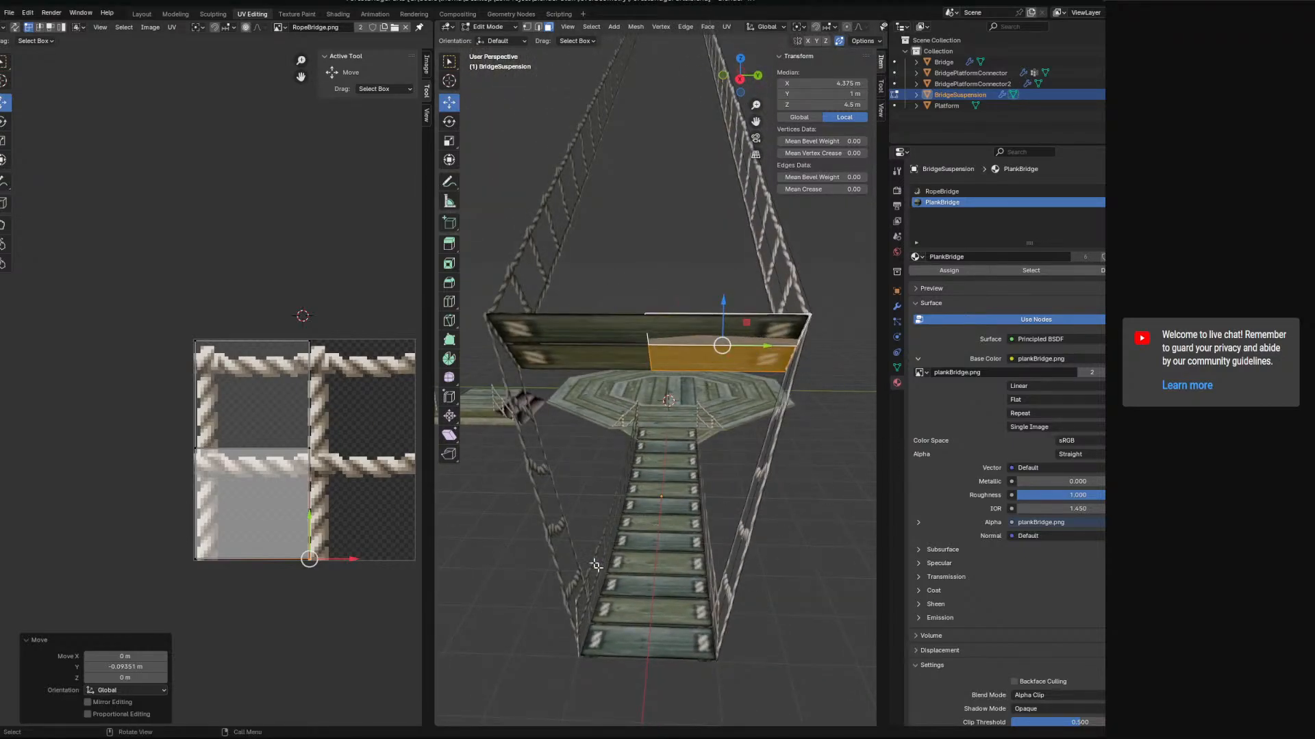
middle_drag(485, 527, 678, 377)
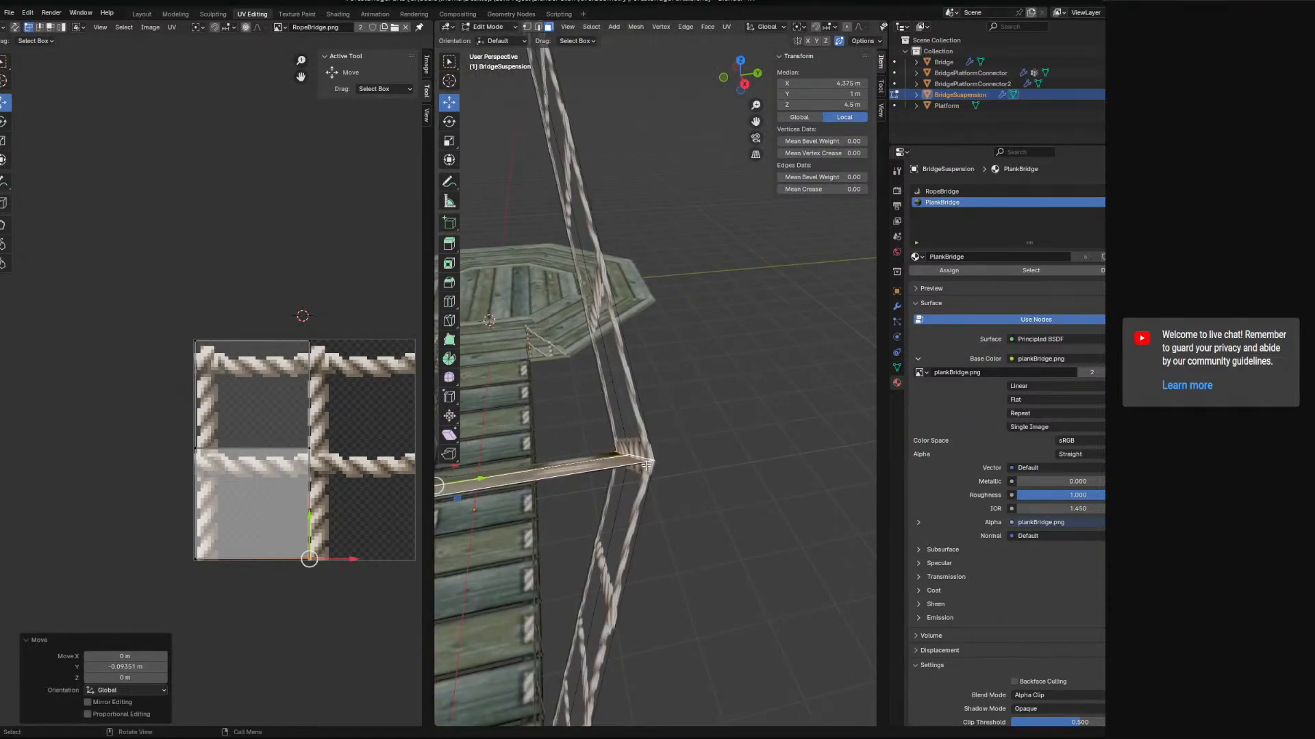
shift+middle_drag(637, 510, 510, 478)
middle_drag(698, 513, 771, 396)
click(788, 361)
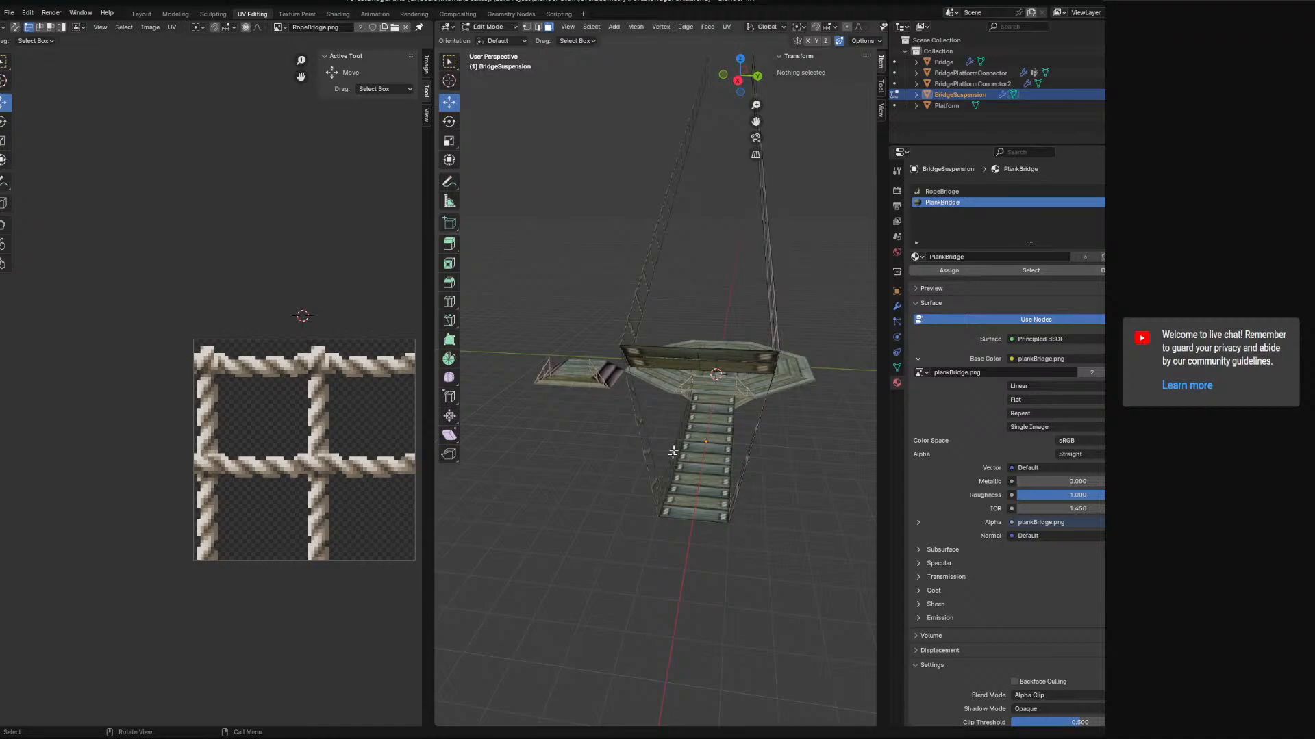
middle_drag(647, 530, 628, 584)
middle_drag(648, 577, 550, 500)
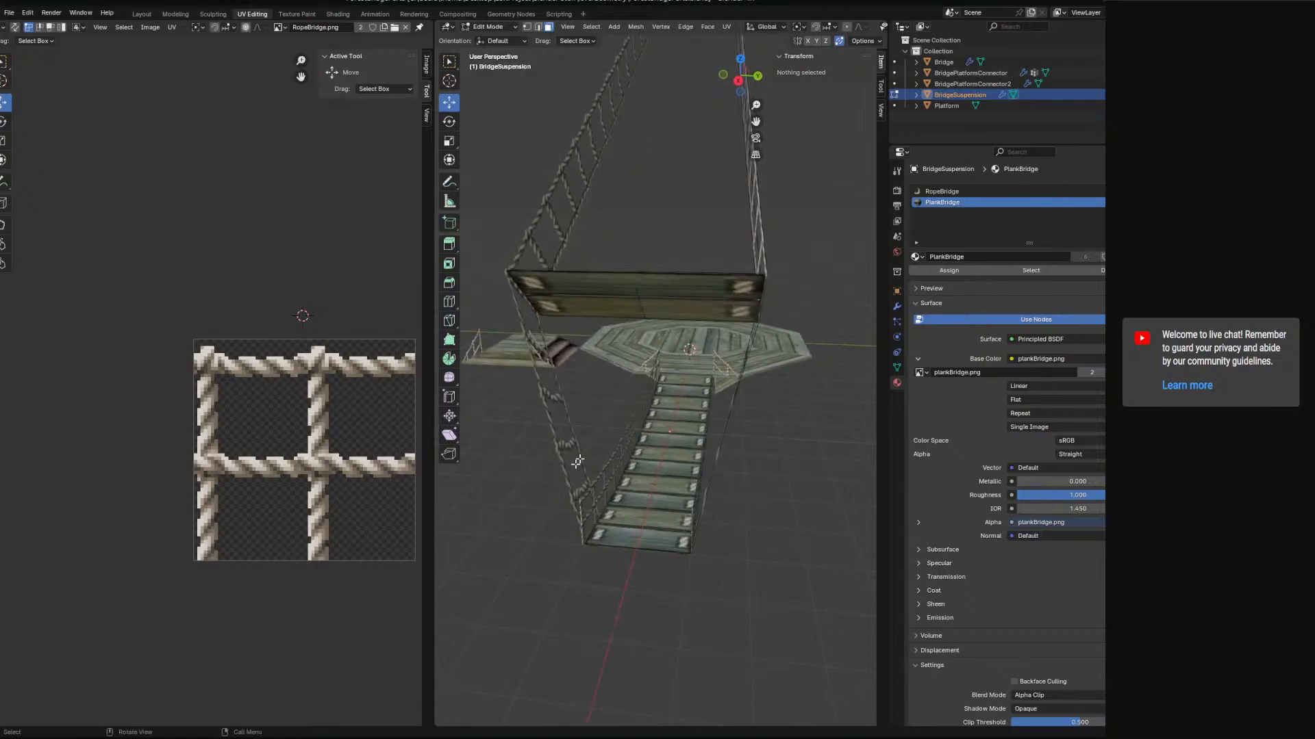
middle_drag(651, 474, 627, 504)
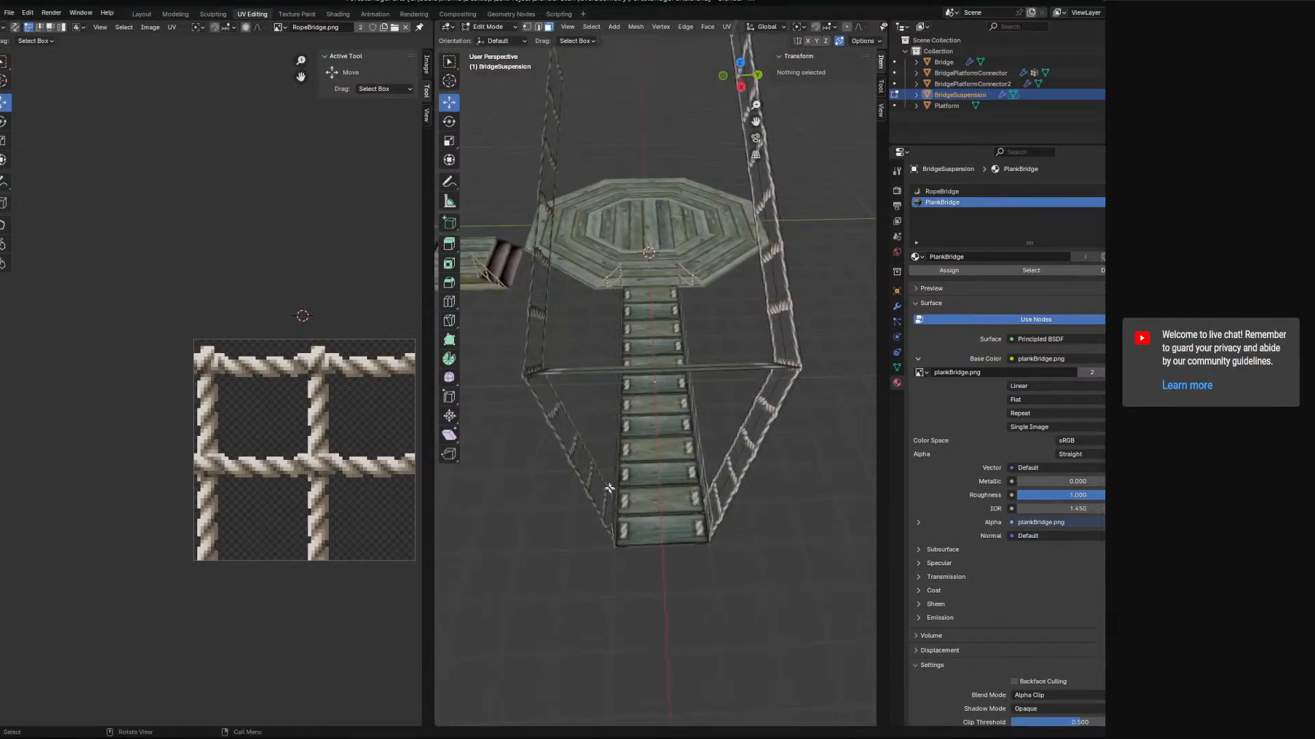
middle_drag(619, 563, 672, 514)
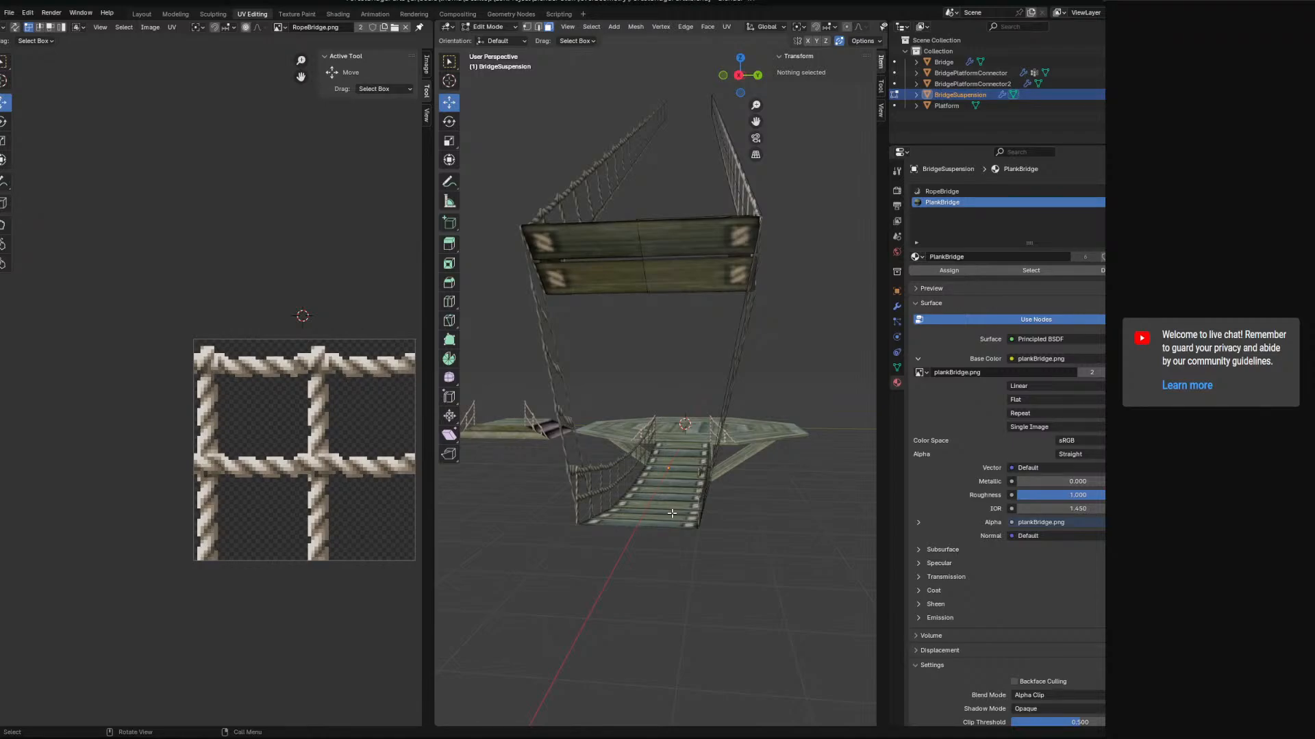
middle_drag(669, 513, 660, 400)
- Select the vertical rope strip beside the crossbeam and move its upper UV edge down to the texture's lower edge
click(650, 393)
scroll(374, 363, down, 2)
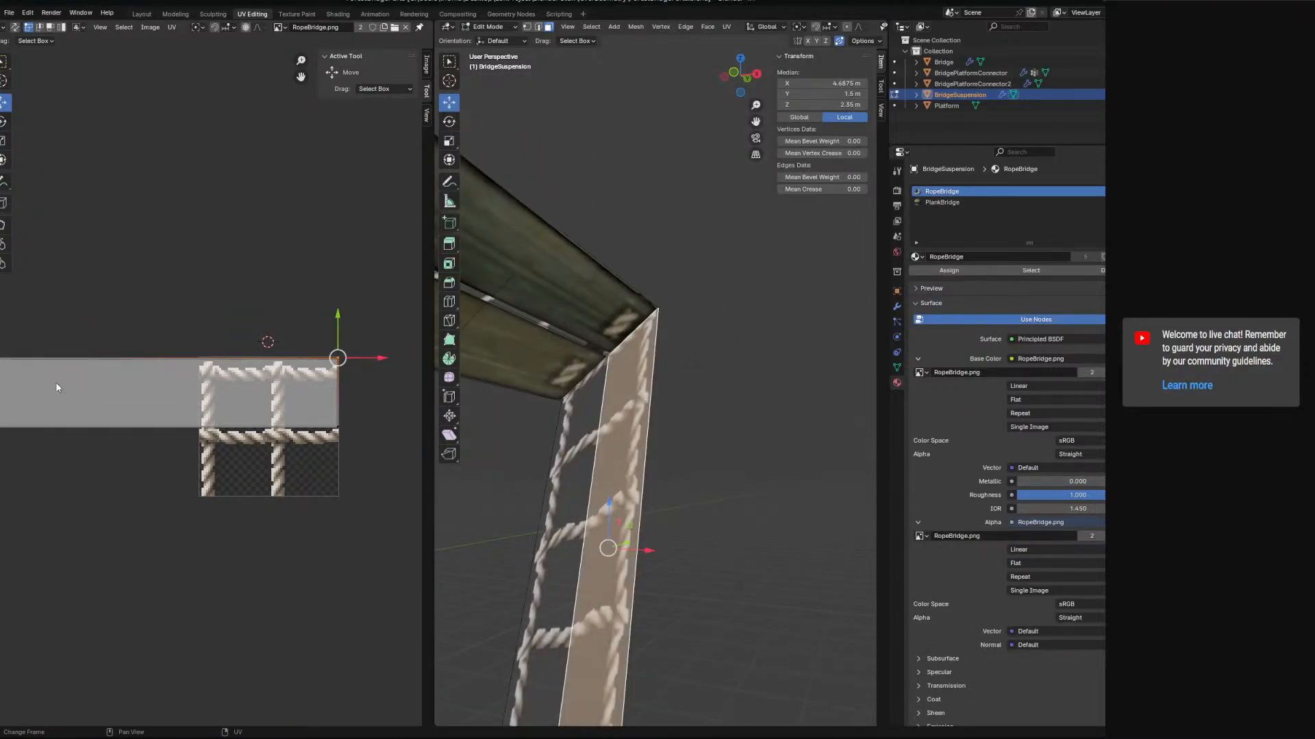
drag(168, 312, 157, 445)
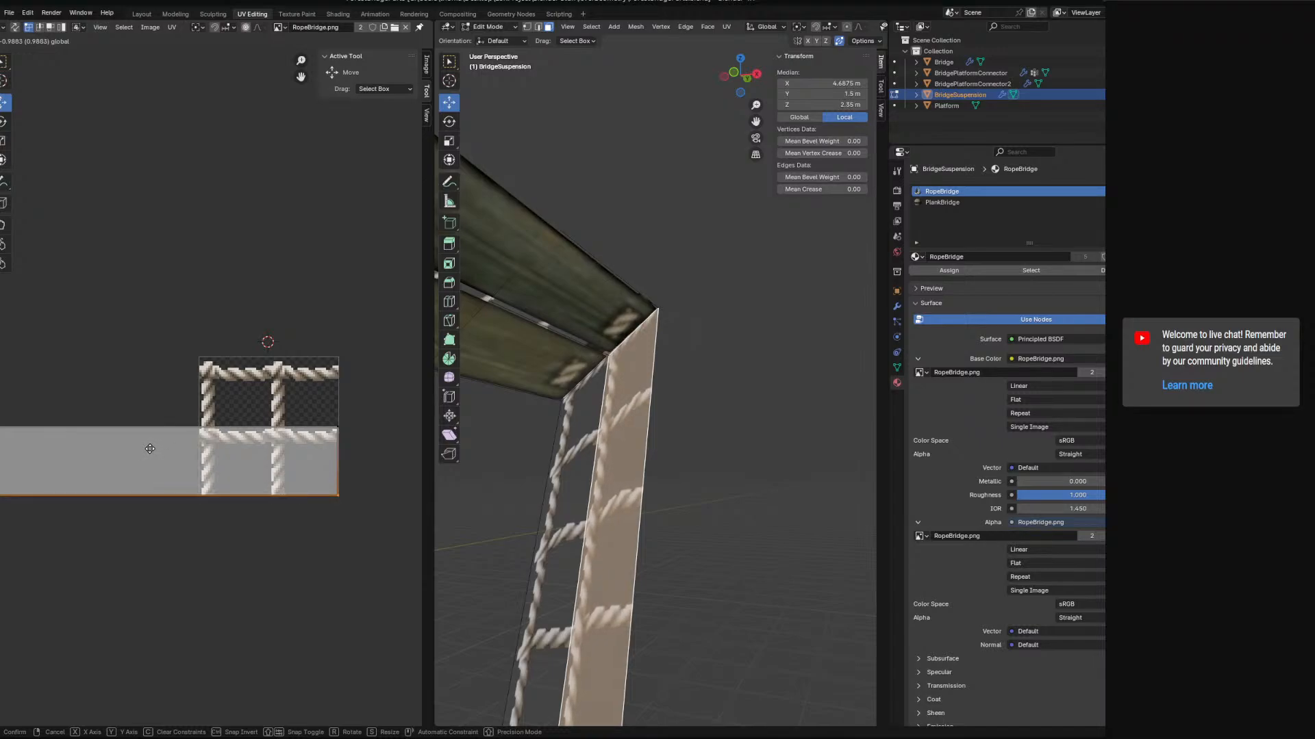
drag(150, 448, 150, 448)
middle_drag(582, 433, 534, 486)
middle_drag(360, 498, 372, 473)
click(370, 472)
ctrl+right_drag(368, 471, 311, 476)
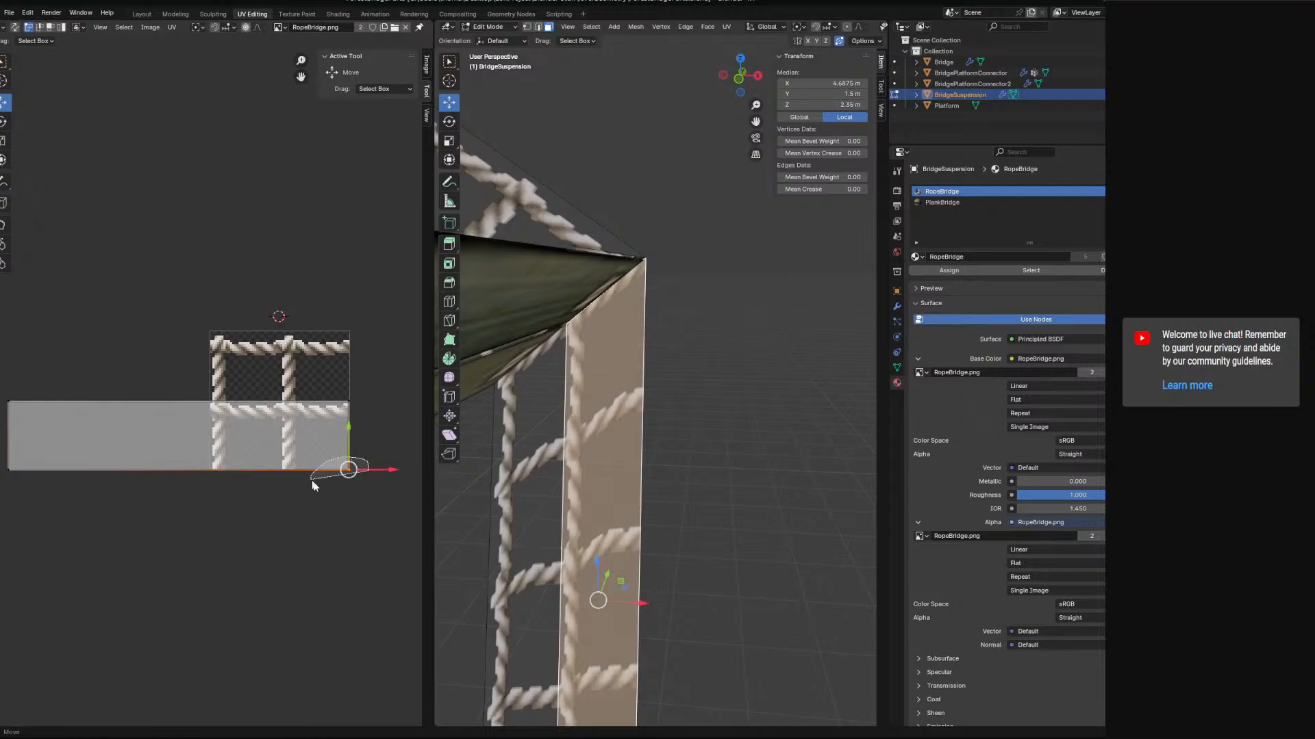
click(354, 469)
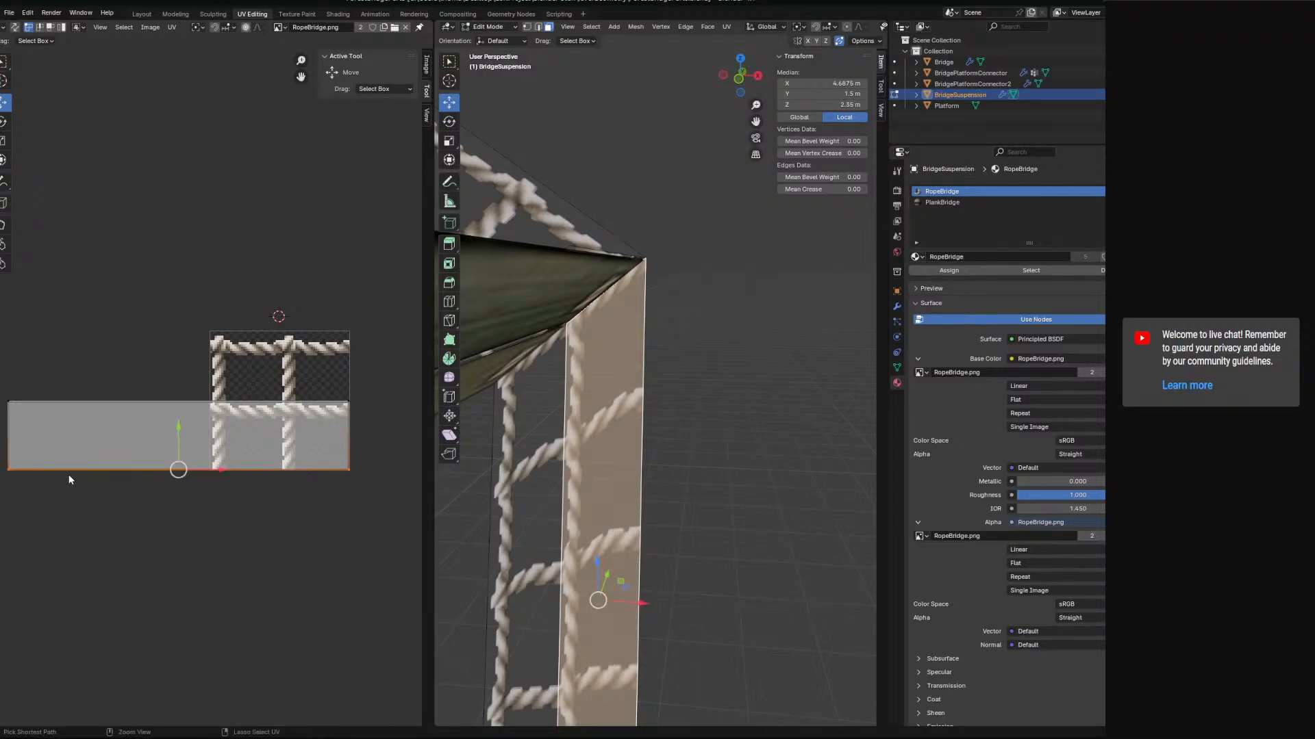
drag(233, 470, 213, 470)
key(ctrl+z)
- Switch to vertex selection and lower the suspension's corner vertices at the crossbeam's end by 0.4 m along Z
middle_drag(645, 495, 700, 313)
click(526, 27)
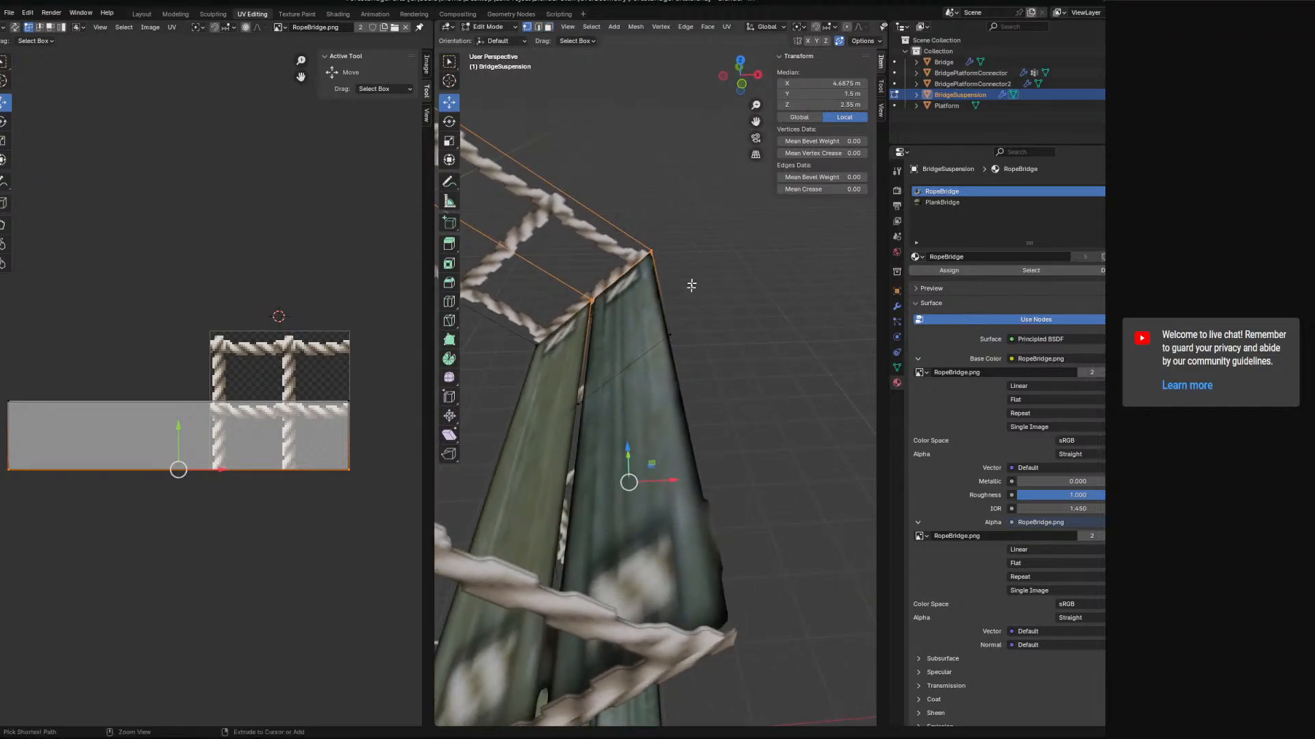
middle_drag(700, 392, 710, 365)
drag(622, 489, 623, 506)
drag(638, 220, 722, 292)
middle_drag(708, 287, 696, 358)
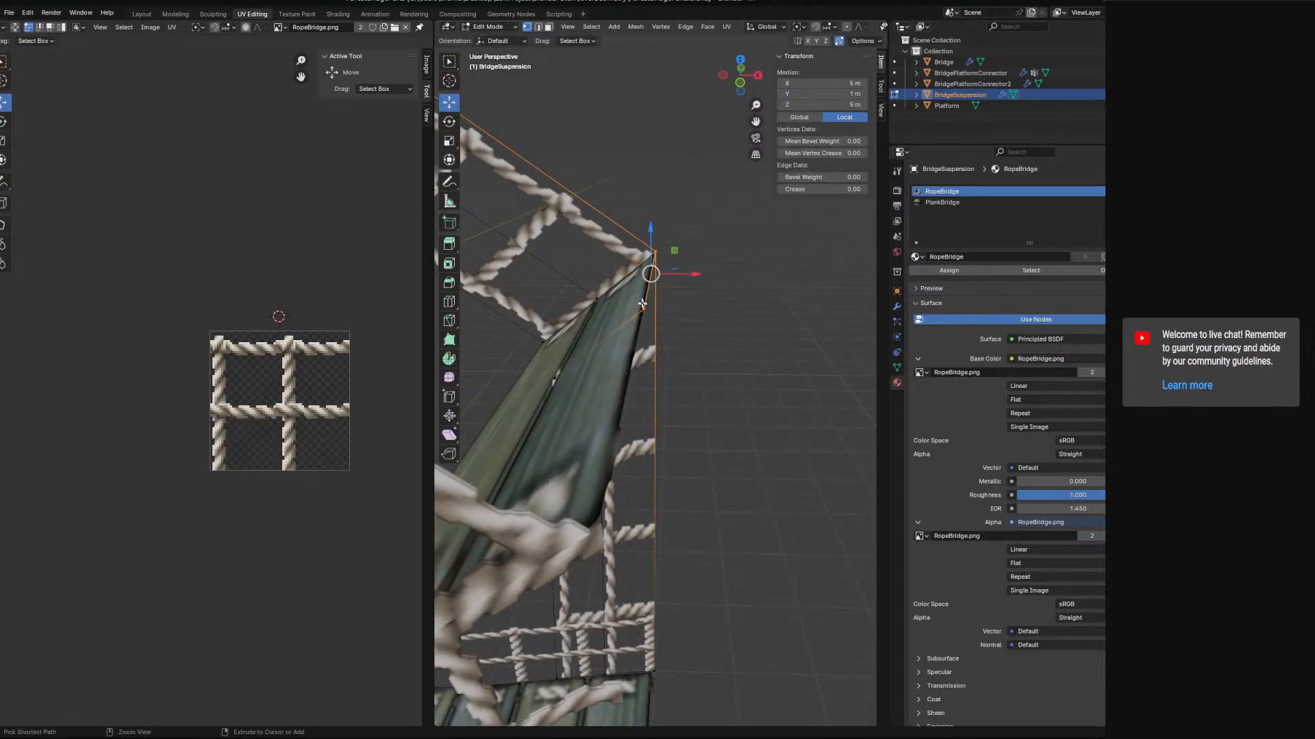
drag(652, 278, 650, 296)
middle_drag(651, 295, 649, 409)
scroll(691, 465, up, 6)
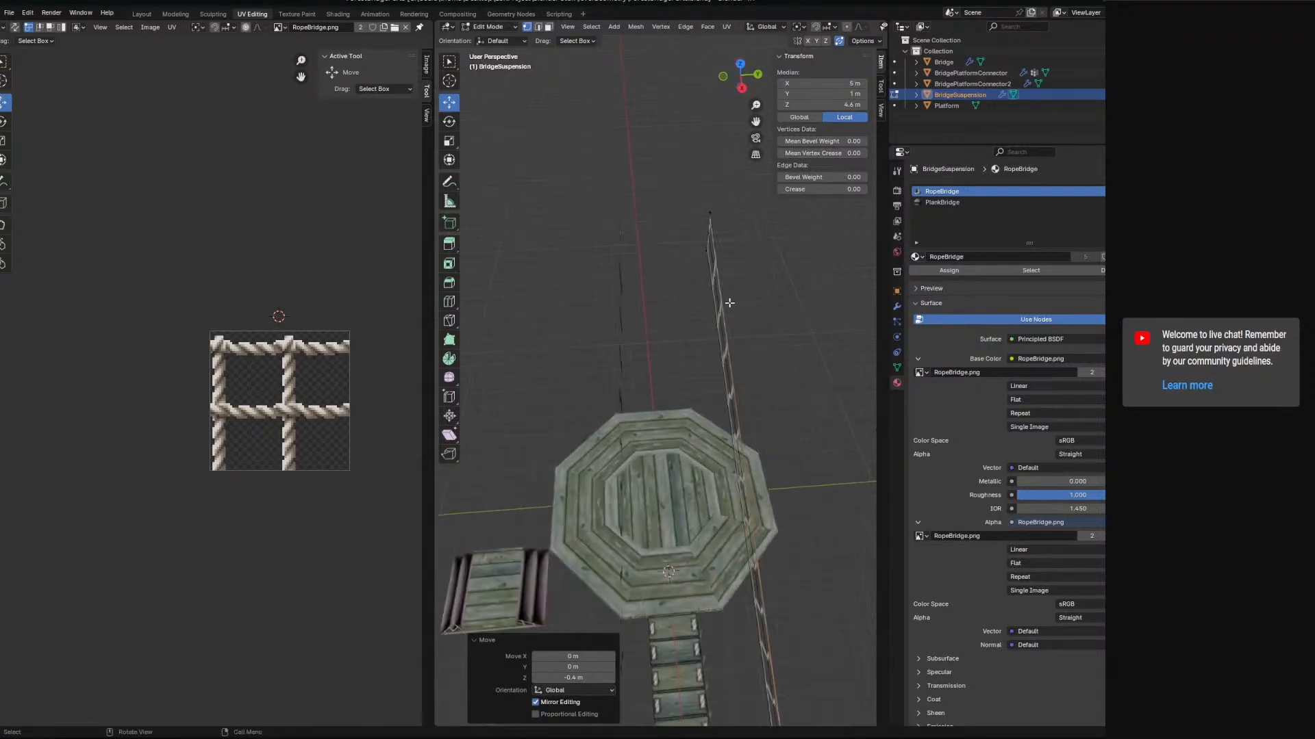
- Move the far ends of the ascending suspension ropes -1 m along Y to the centre line and return to Object Mode
mouse_move(726, 267)
ctrl+right_down()
mouse_move(675, 312)
mouse_move(716, 306)
ctrl+right_up()
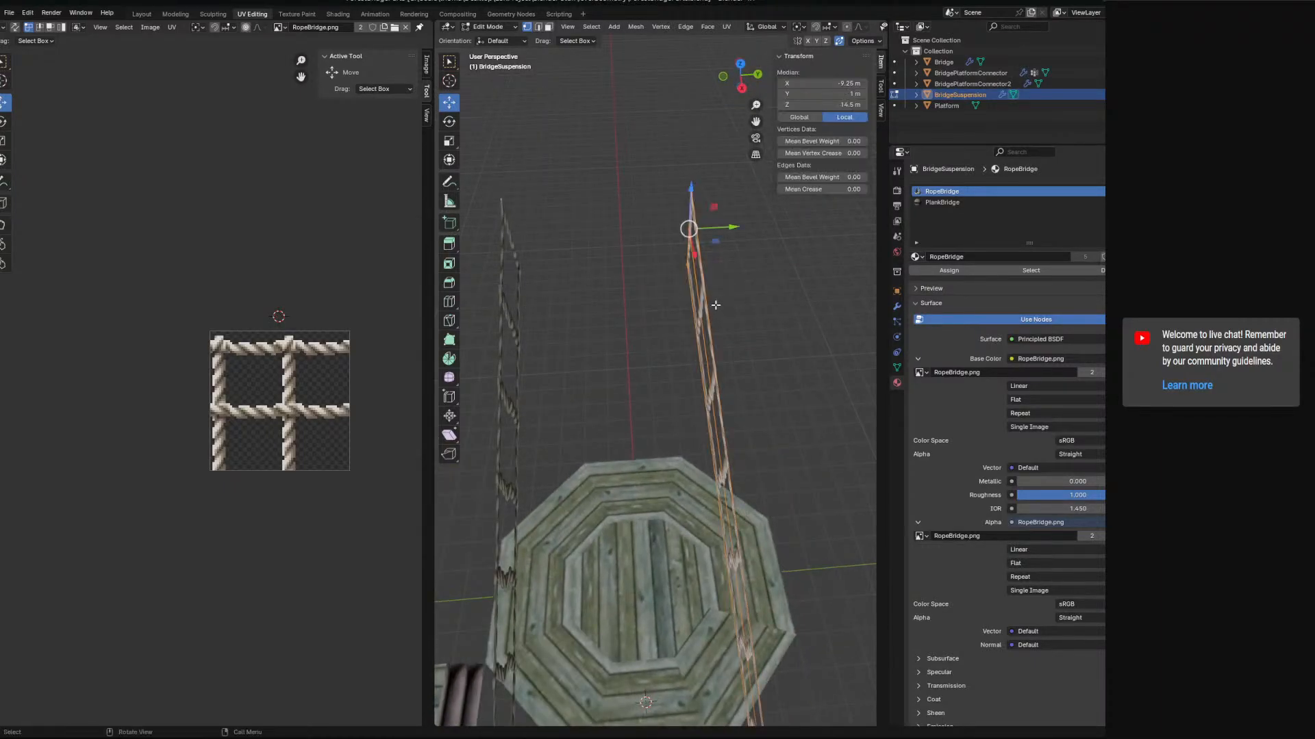
key(KP_1)
key(KP_3)
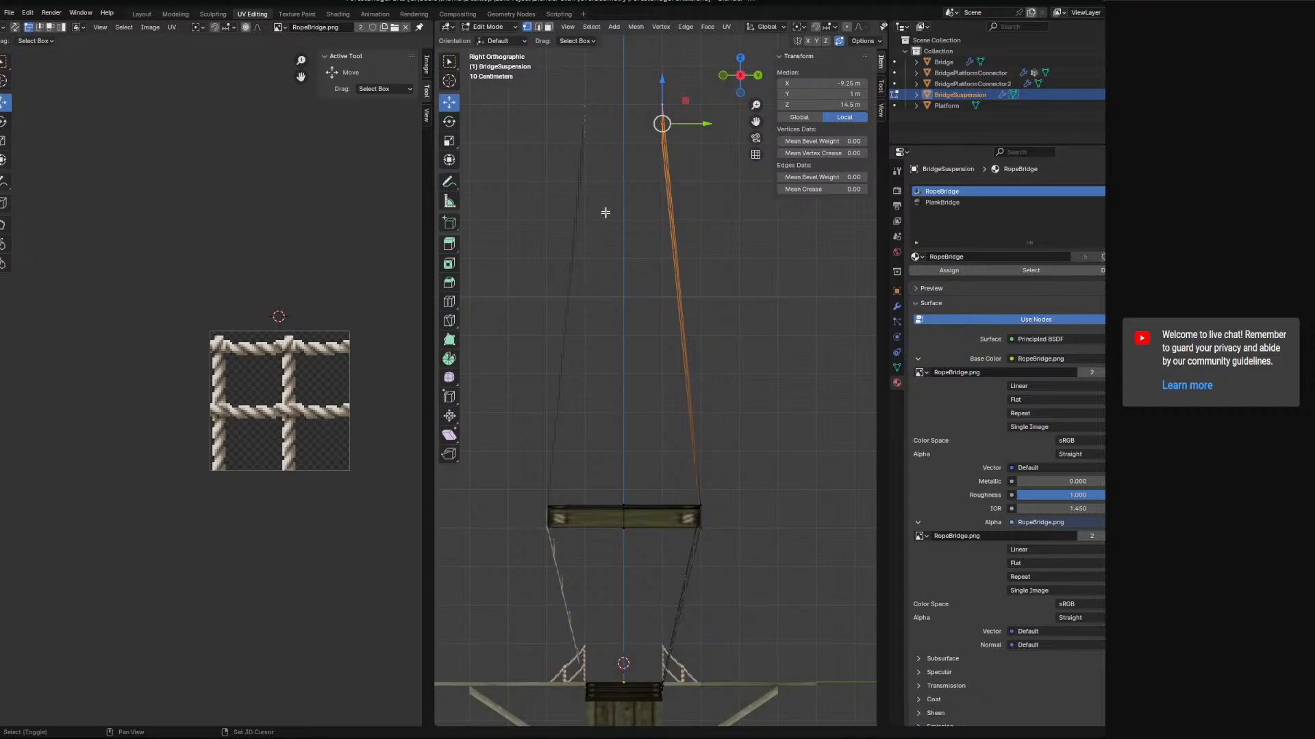
shift+middle_drag(605, 217, 613, 369)
drag(682, 278, 639, 284)
middle_drag(650, 415, 856, 498)
middle_drag(666, 514, 657, 411)
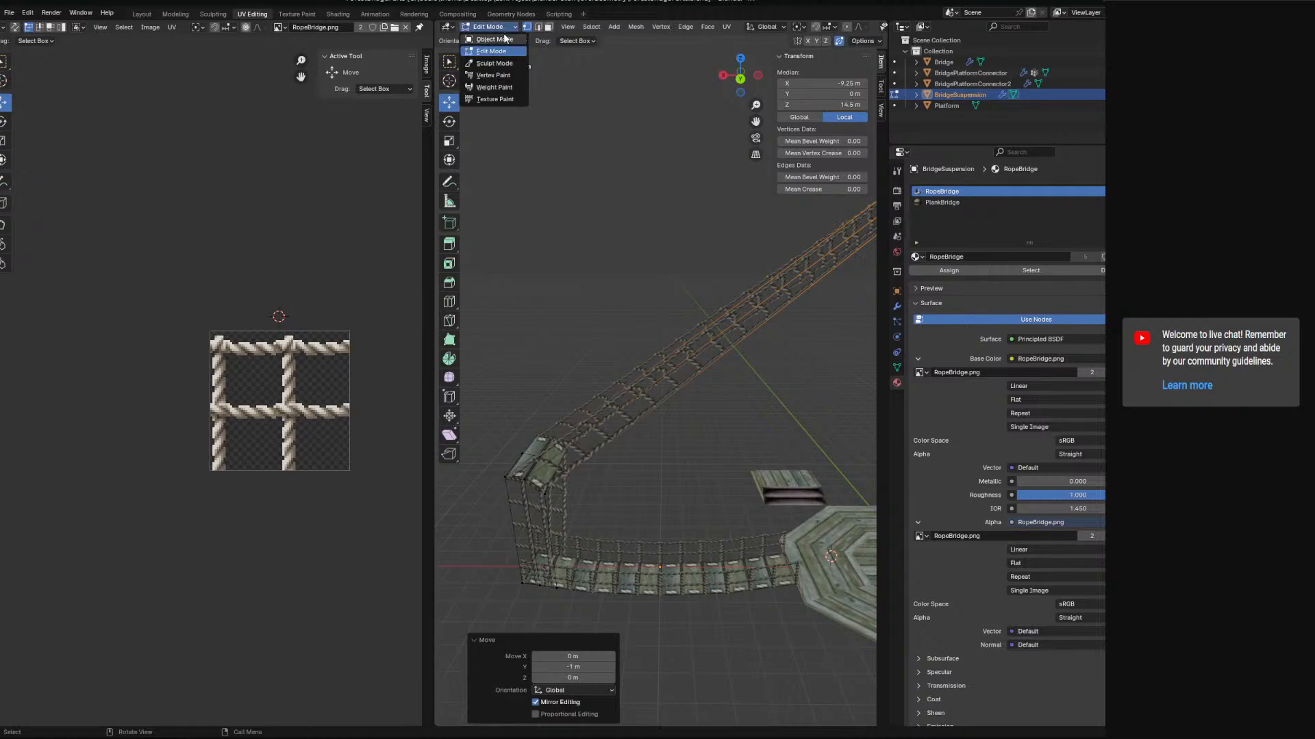
click(504, 38)
- Examine the converging suspension ropes, crossbeam and bridge together from several angles
scroll(766, 369, down, 5)
key(a)
middle_drag(717, 382, 452, 397)
click(636, 392)
middle_drag(630, 402, 592, 400)
scroll(603, 406, up, 4)
middle_drag(693, 451, 673, 475)
scroll(672, 475, up, 5)
middle_drag(663, 613, 713, 614)
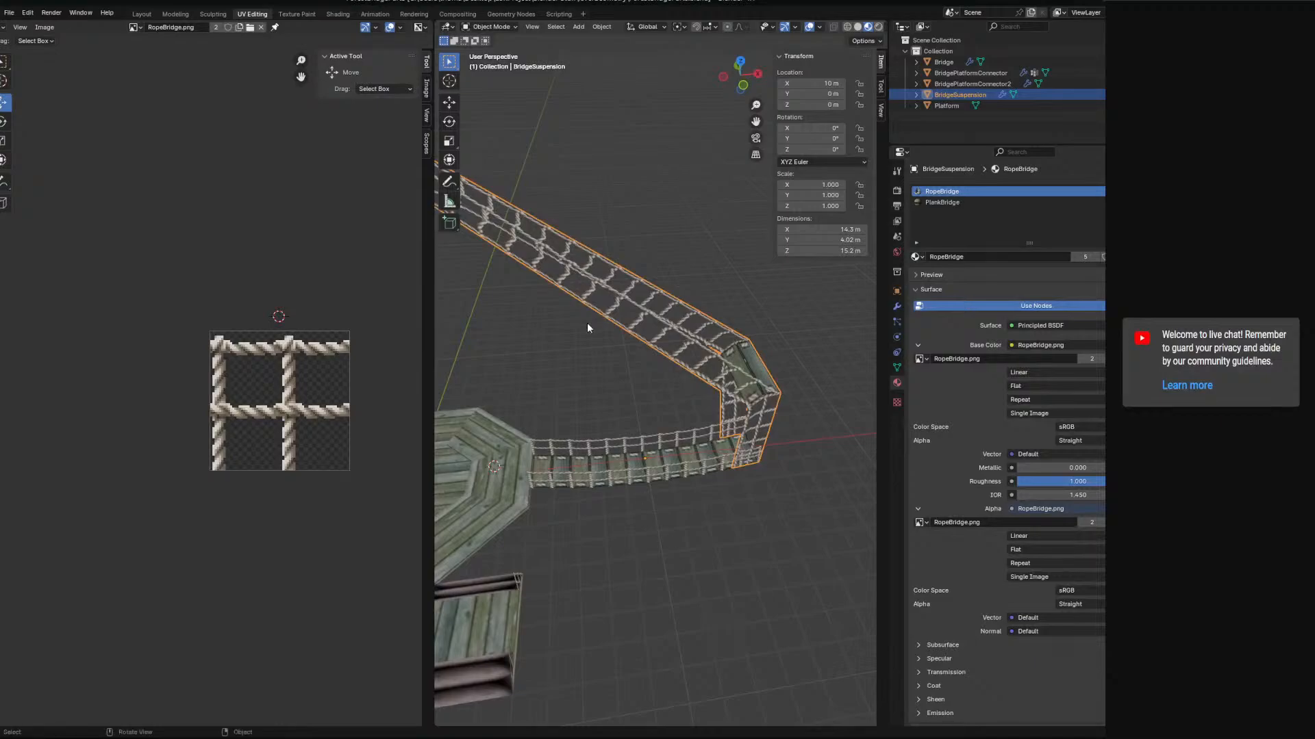
- Save ForestBridgeParts.blend and select all the bridge objects for export
click(9, 13)
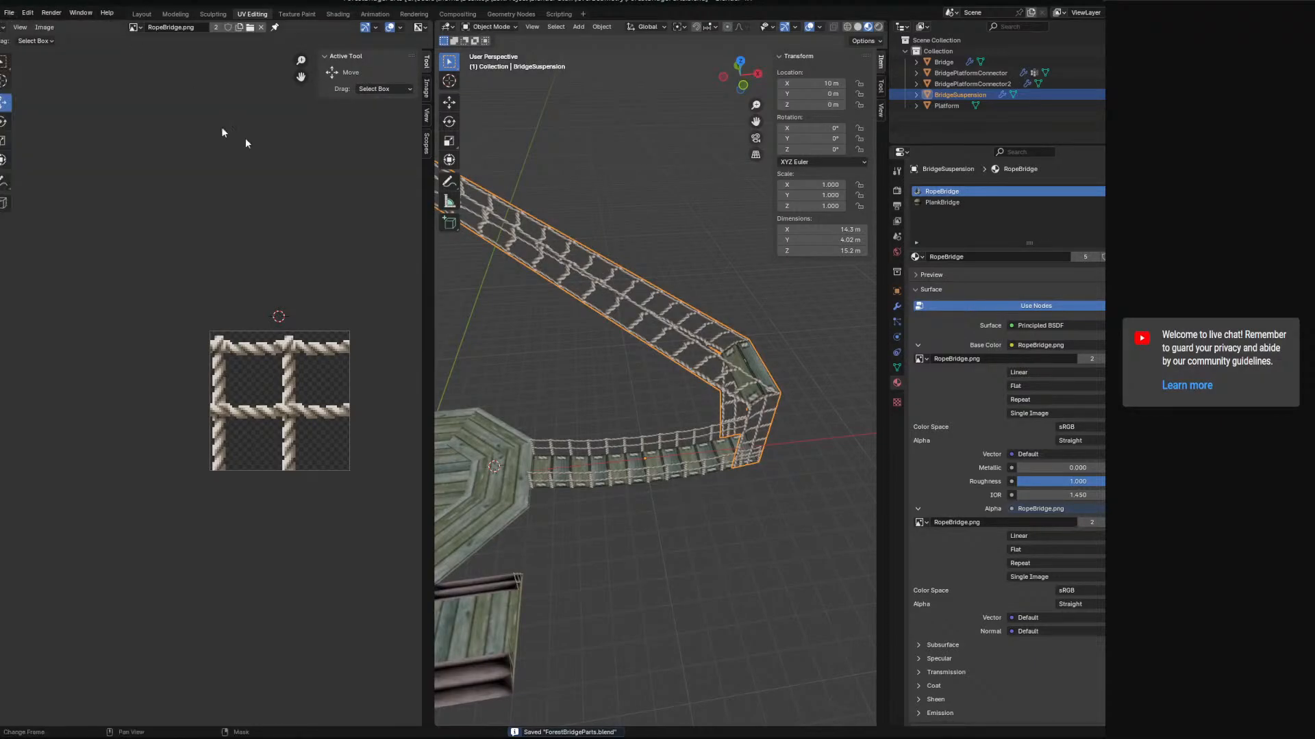
scroll(677, 237, down, 4)
click(13, 11)
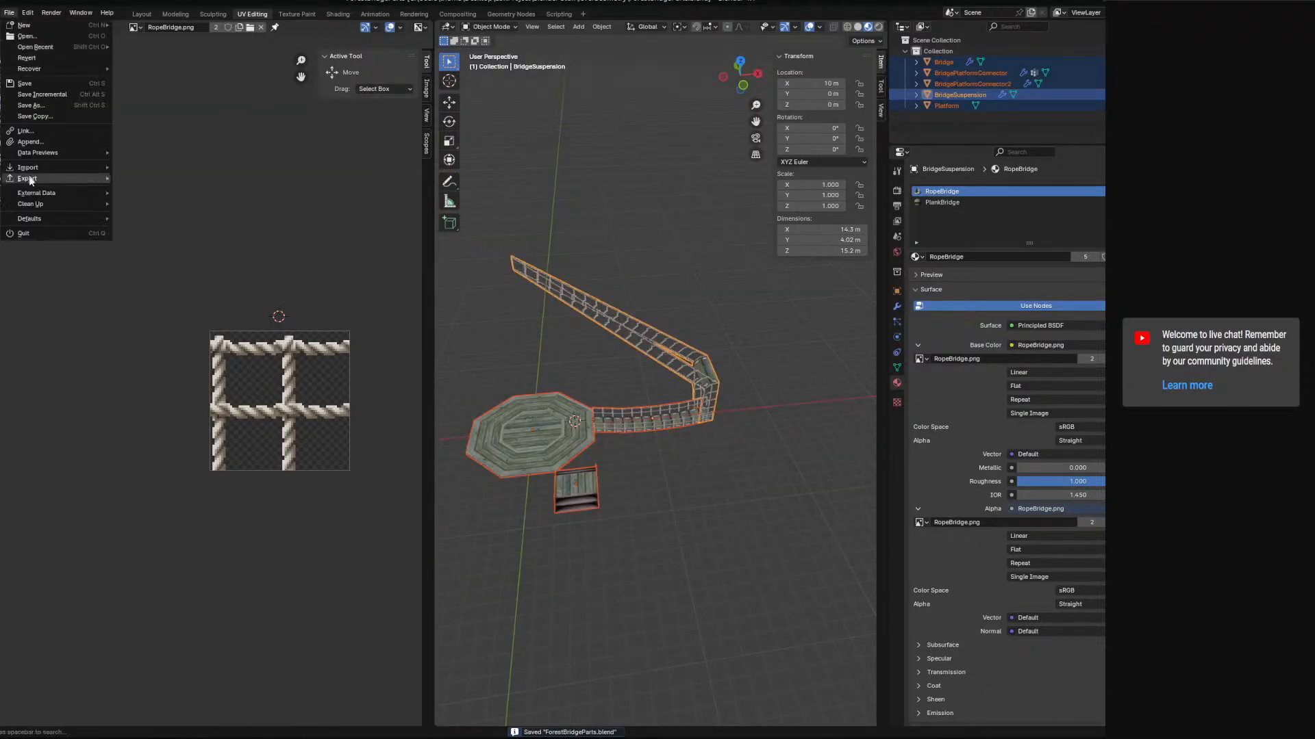
click(10, 12)
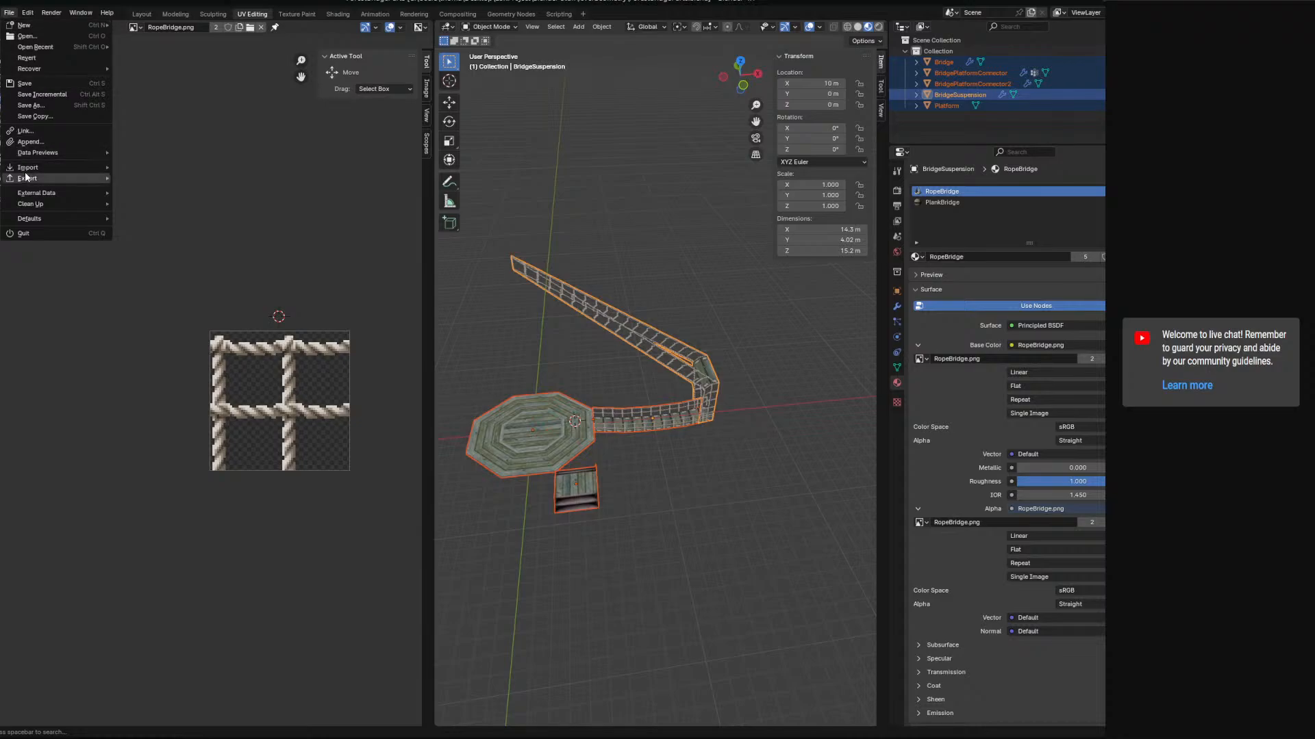
- Examine the suspension panels, crossbeam and rope bridge up close and from a distance
mouse_move(619, 322)
middle_down()
mouse_move(737, 336)
mouse_move(675, 336)
mouse_move(628, 312)
middle_up()
middle_drag(771, 337, 738, 341)
scroll(726, 356, up, 6)
scroll(741, 337, up, 8)
scroll(739, 337, down, 3)
scroll(740, 336, down, 6)
middle_drag(728, 335, 644, 339)
scroll(607, 351, up, 6)
shift+middle_drag(473, 314, 692, 299)
scroll(637, 368, down, 6)
middle_drag(544, 318, 558, 333)
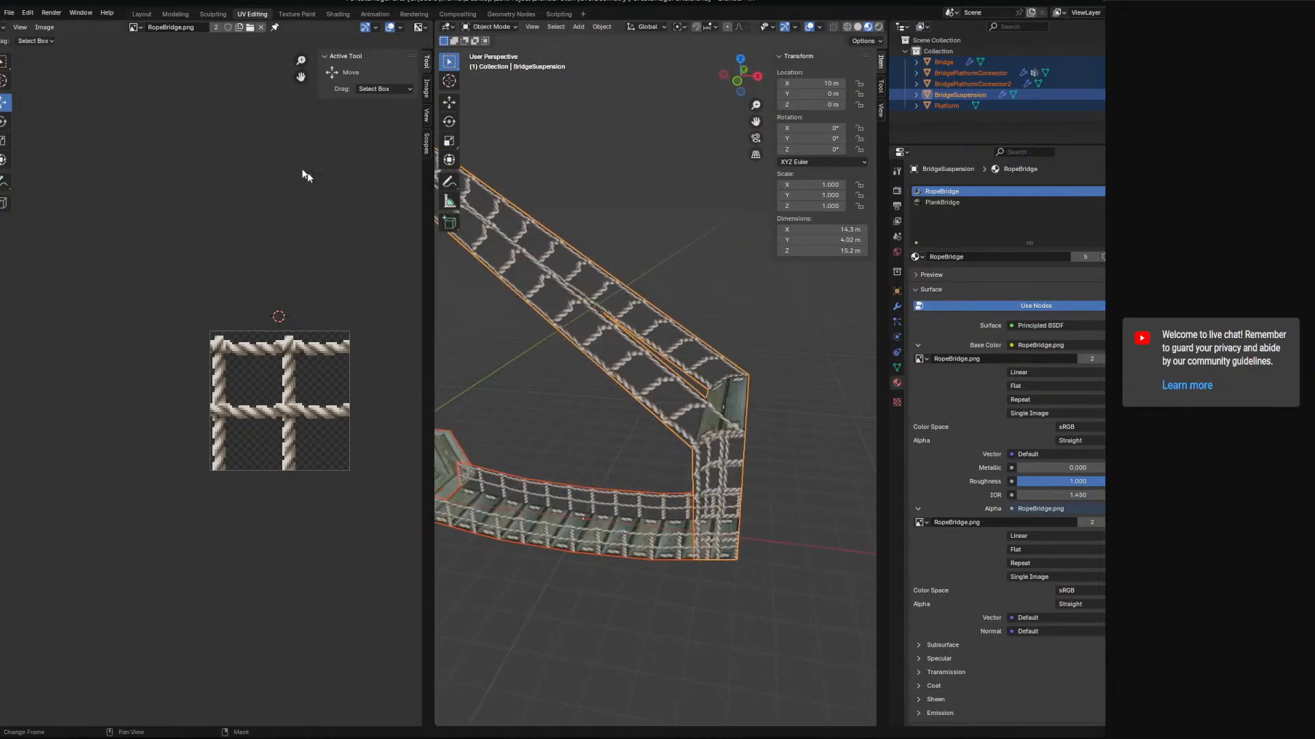
- Export the bridge parts in glTF Binary format over the existing ForestBridgeParts.glb
click(10, 13)
click(137, 298)
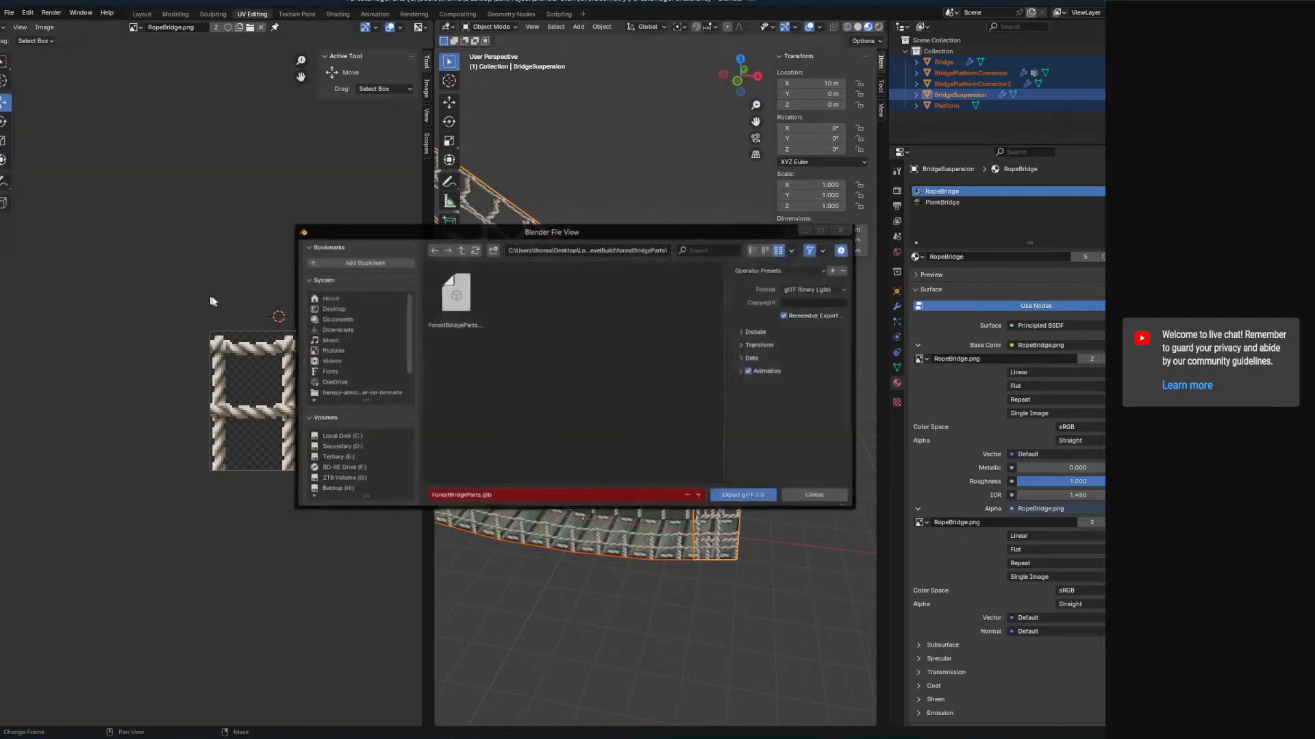
click(752, 500)
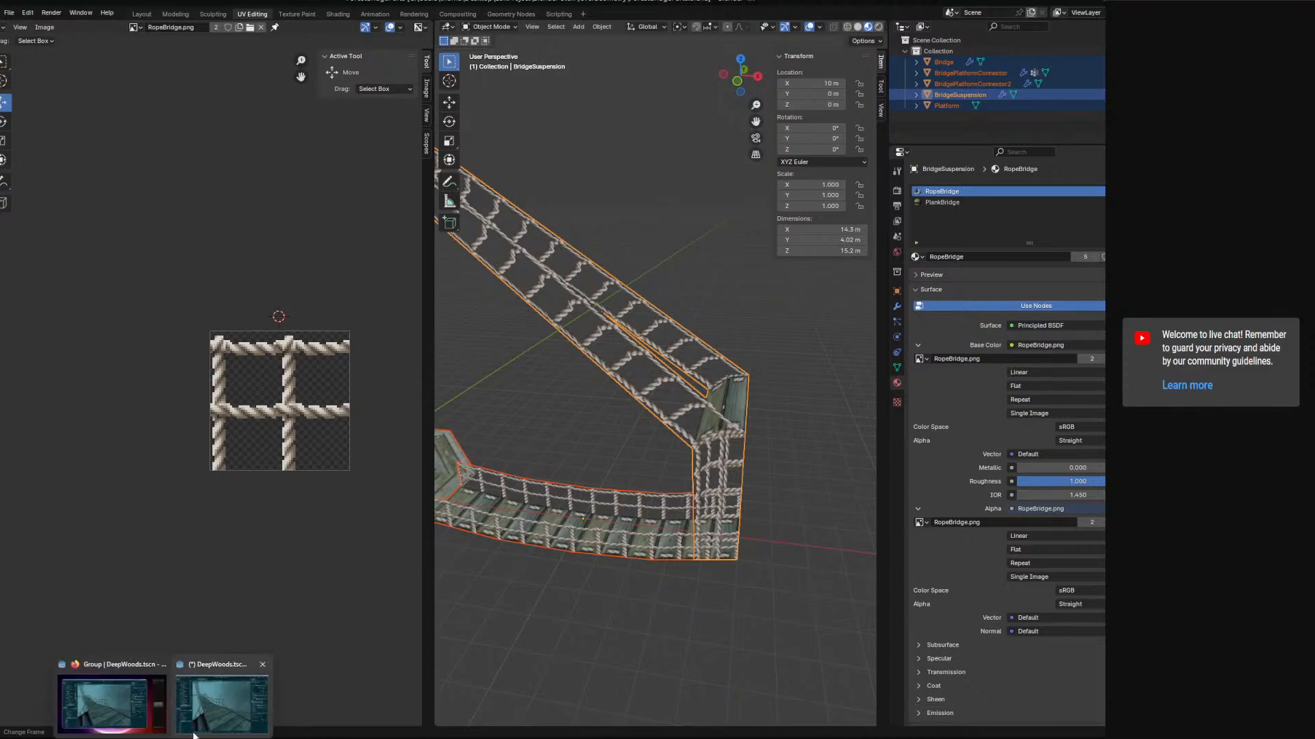
- Switch to the DeepWoods scene in Godot and look through the project folders for the exported bridge file
click(196, 678)
scroll(101, 489, up, 5)
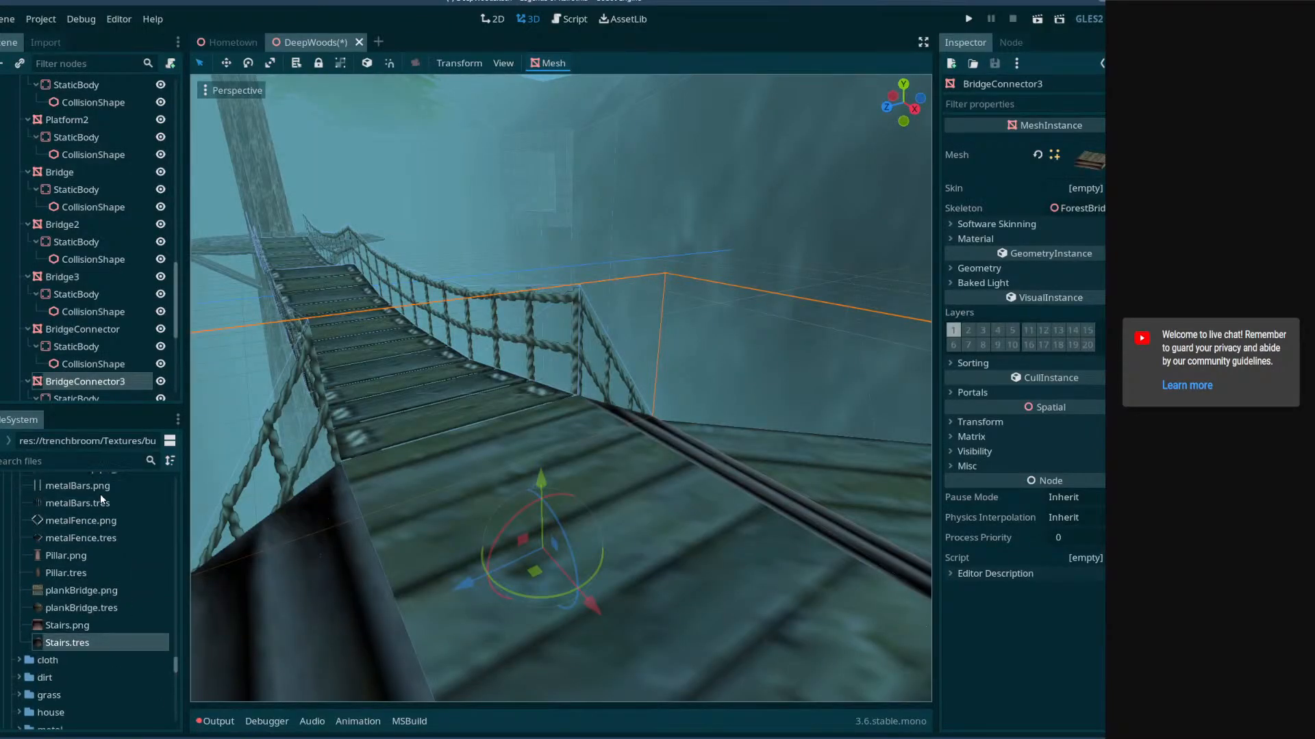
scroll(64, 602, up, 2)
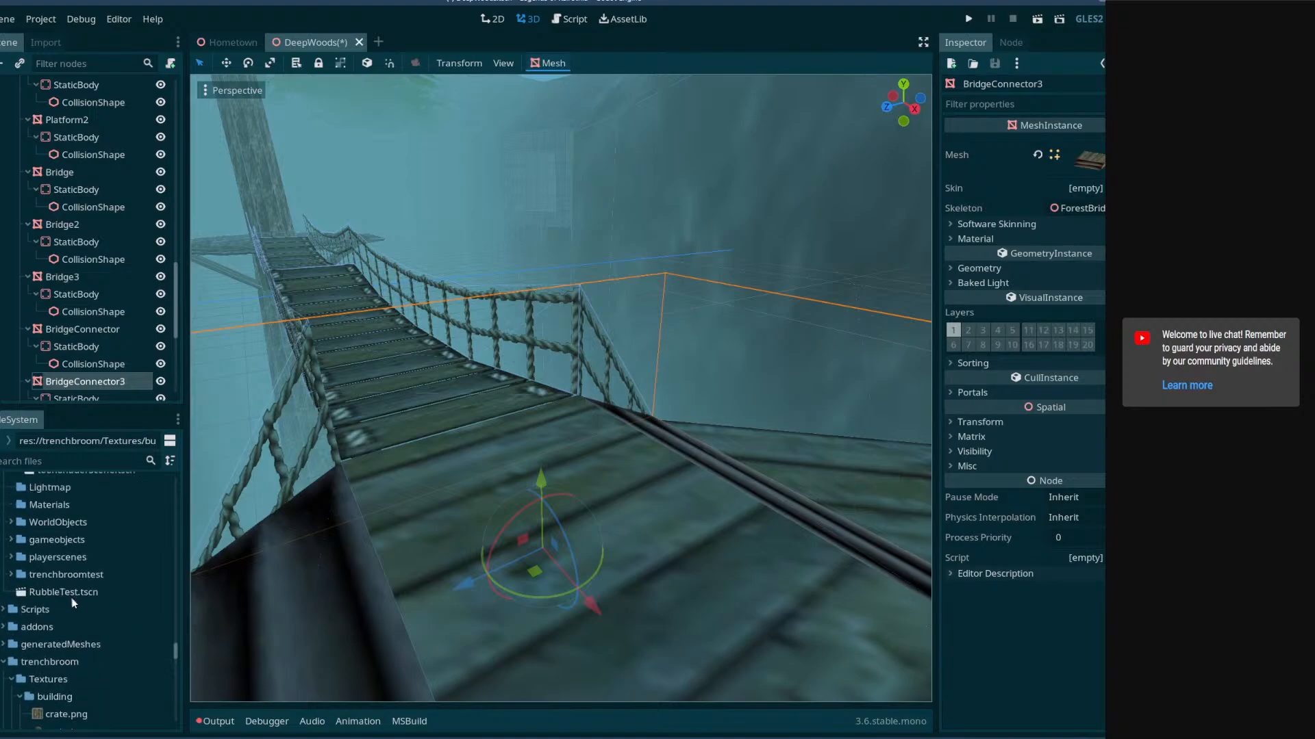
- Return to Blender, check the destination folder of the glTF export and cancel the export
click(206, 685)
middle_drag(536, 418, 598, 409)
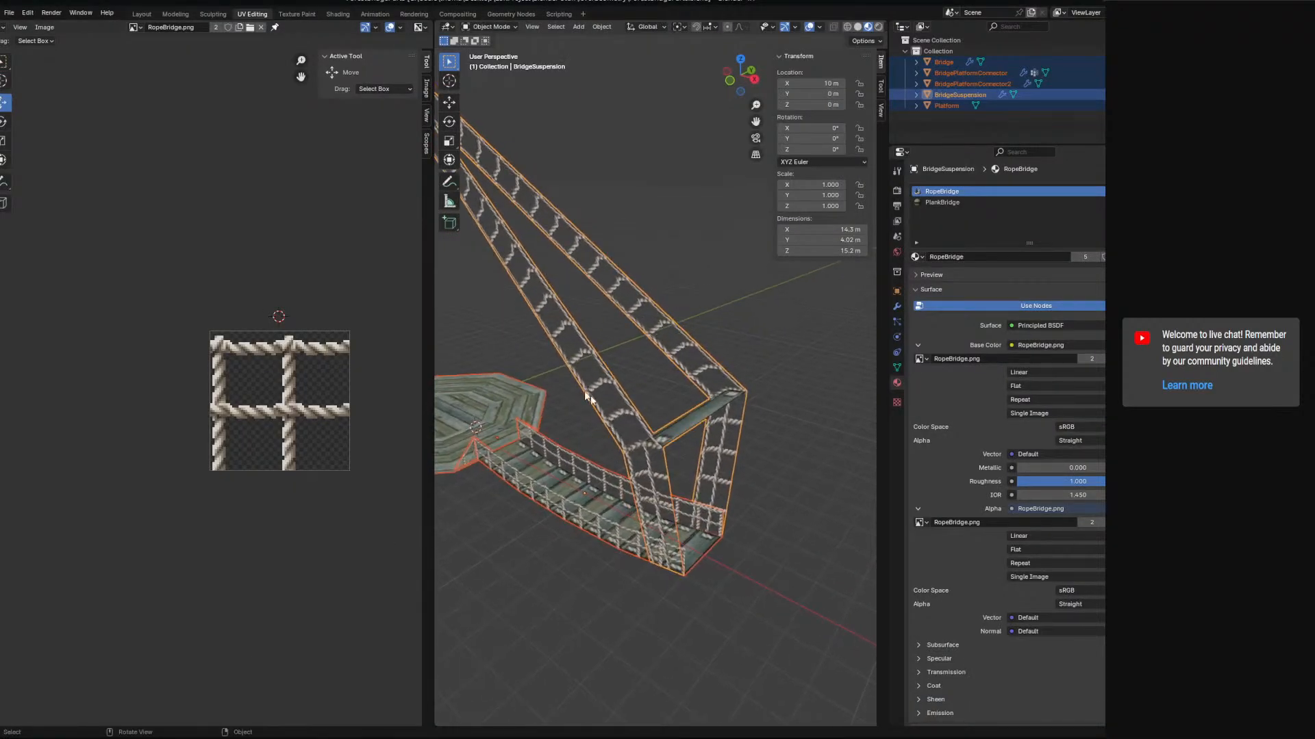
click(10, 12)
mouse_move(51, 179)
click(220, 298)
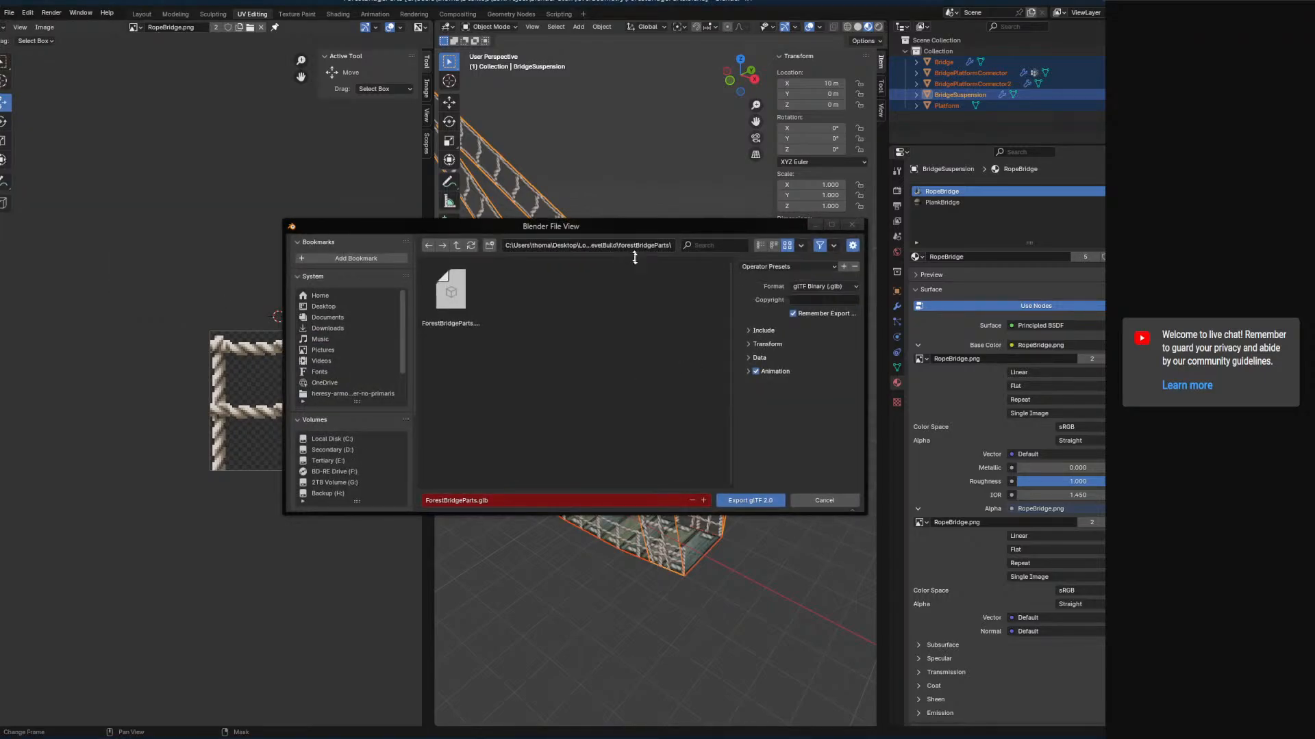
click(823, 502)
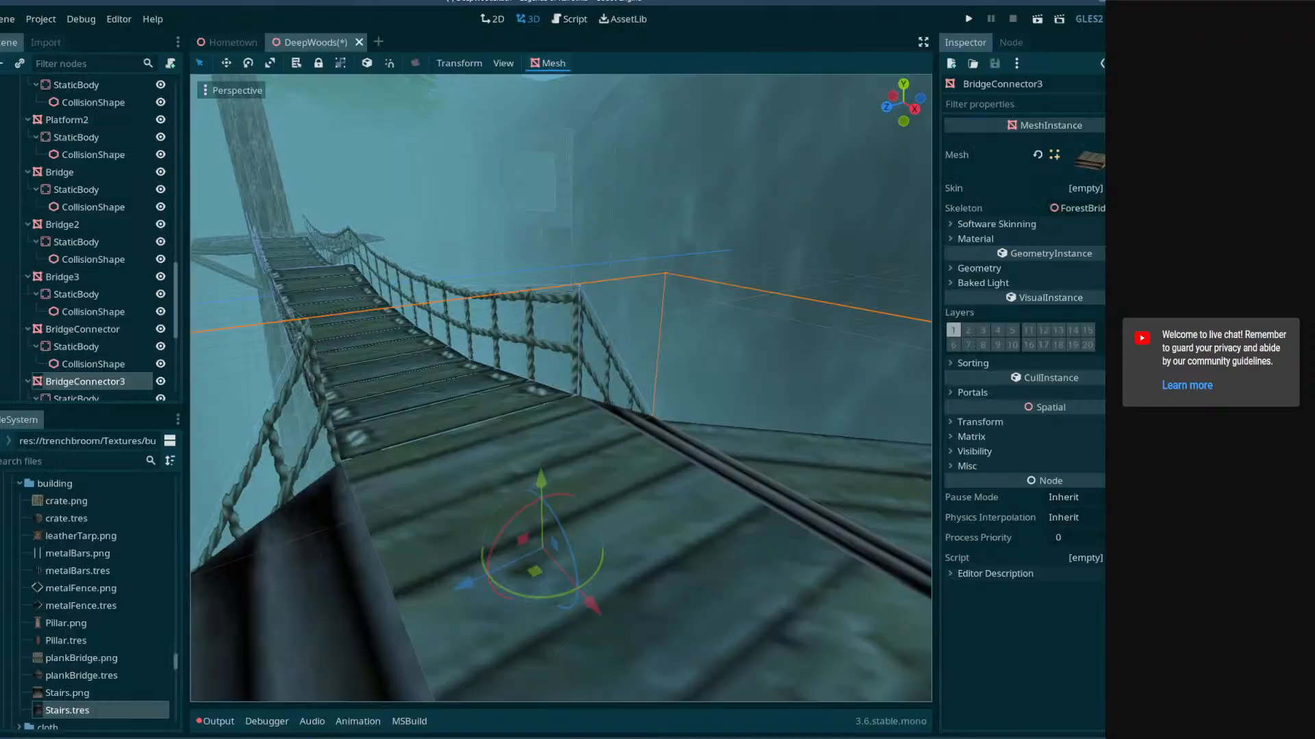
- In Godot, find ForestBridgeParts.glb under LevelBuild/forestBridgeParts and open the imported scene directly without creating an inherited one
scroll(98, 492, up, 20)
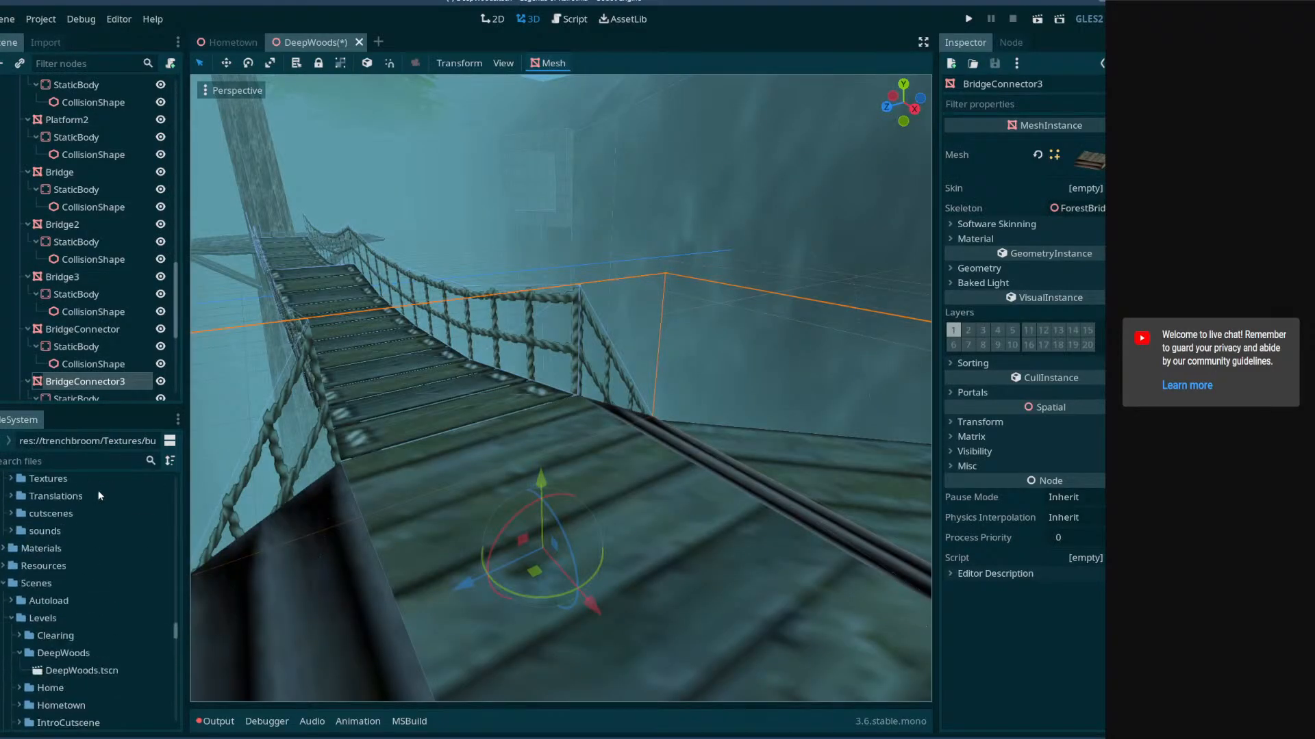
scroll(98, 494, down, 7)
scroll(97, 493, down, 15)
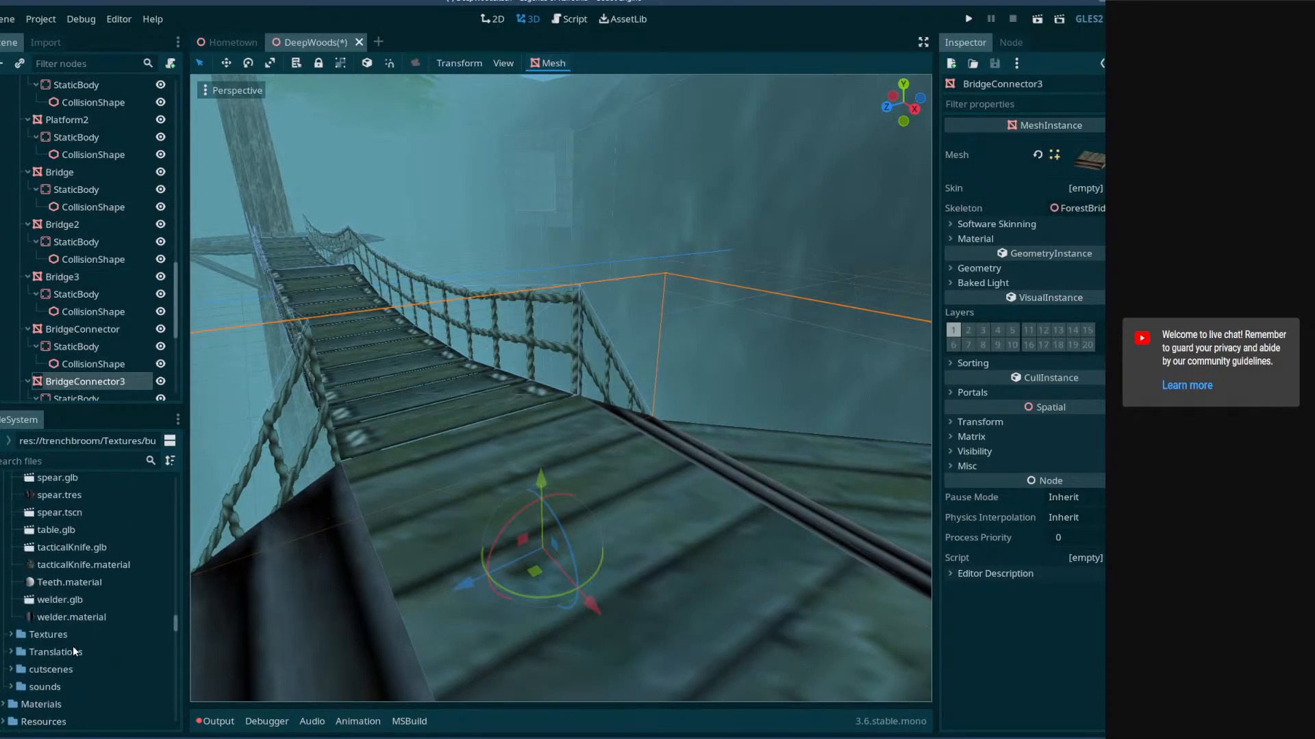
scroll(73, 645, down, 10)
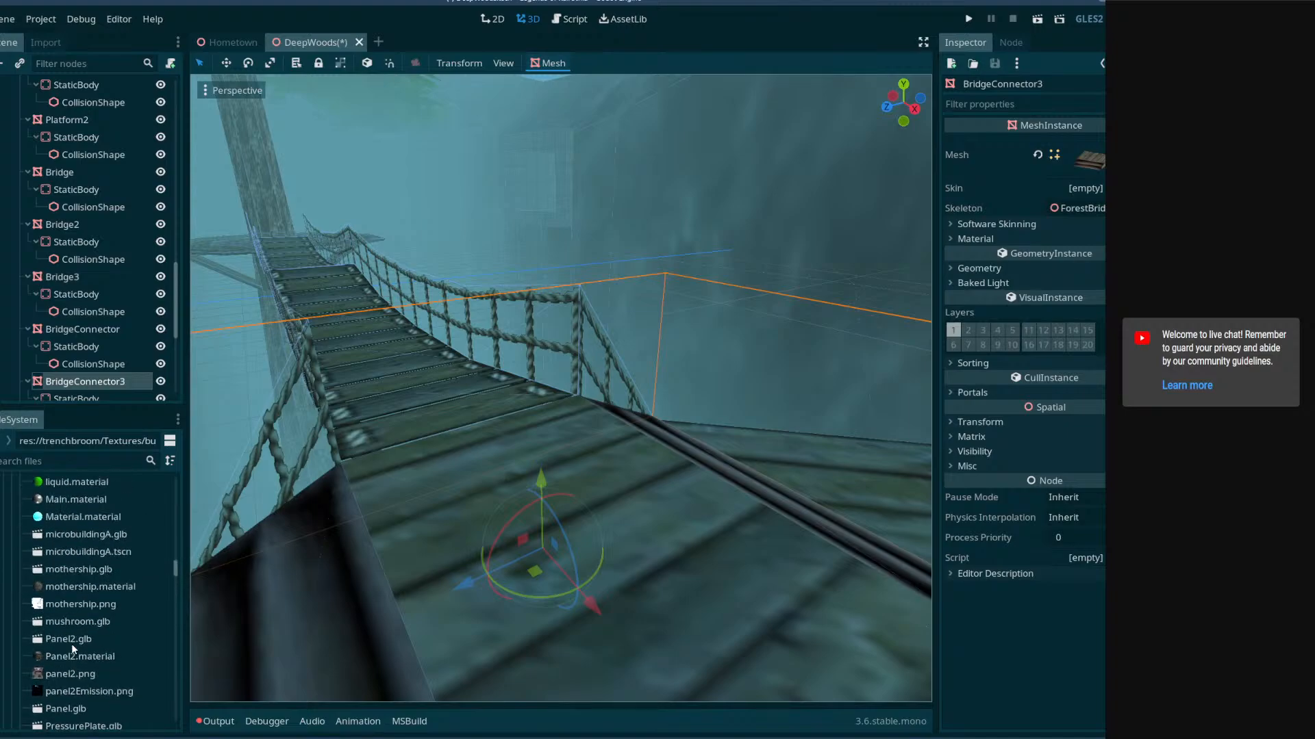
scroll(72, 643, up, 12)
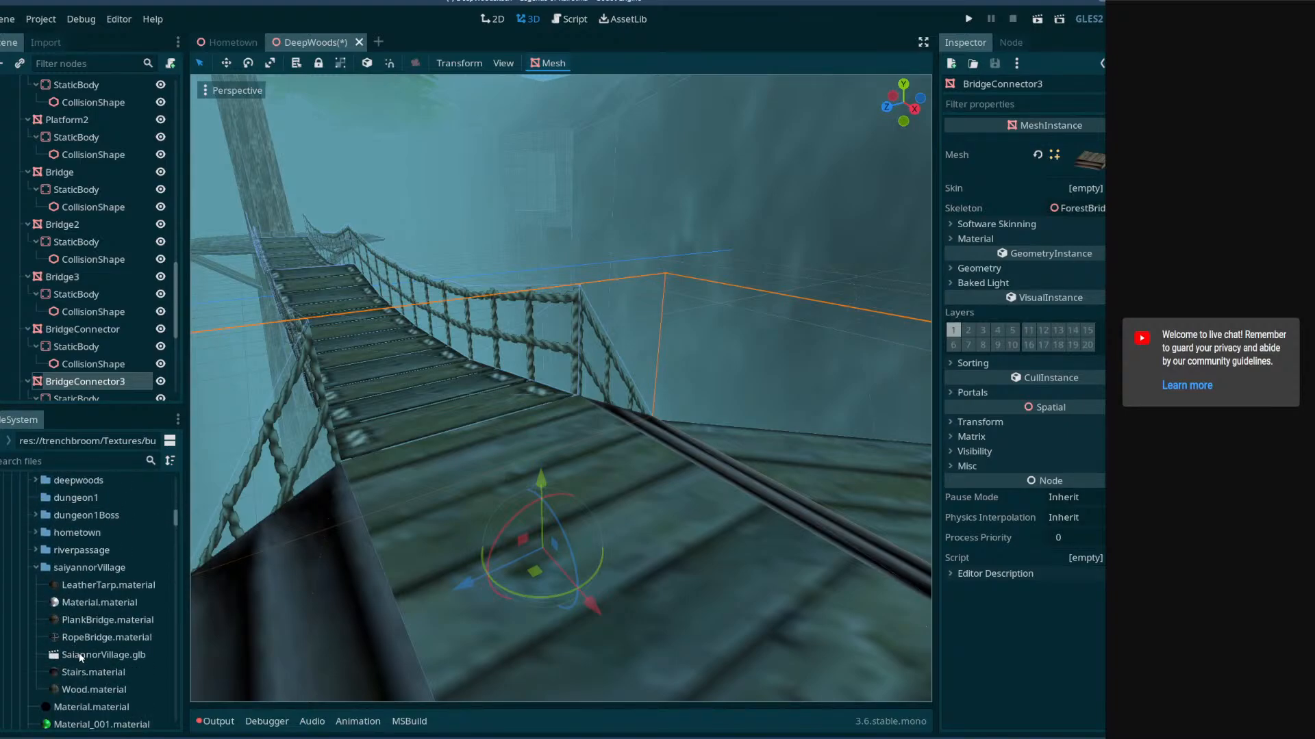
scroll(80, 658, down, 4)
scroll(81, 652, up, 4)
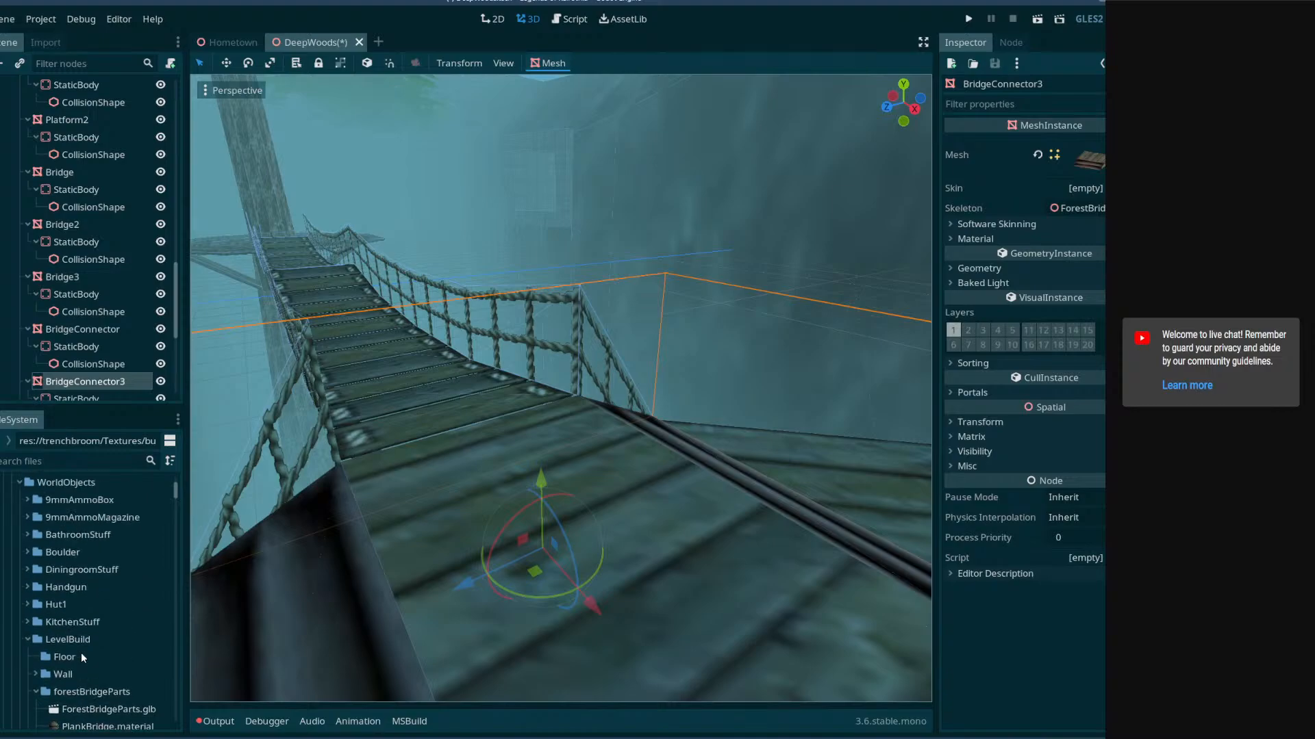
double_click(130, 618)
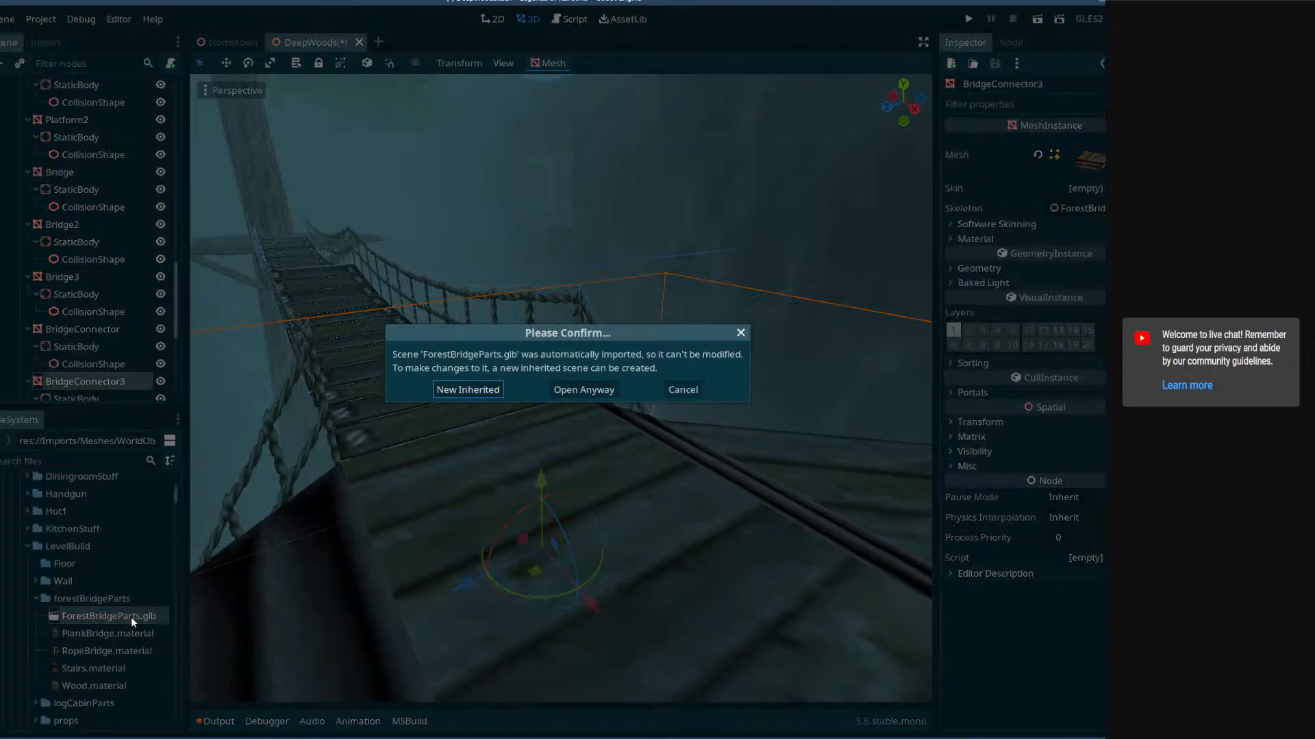
click(584, 390)
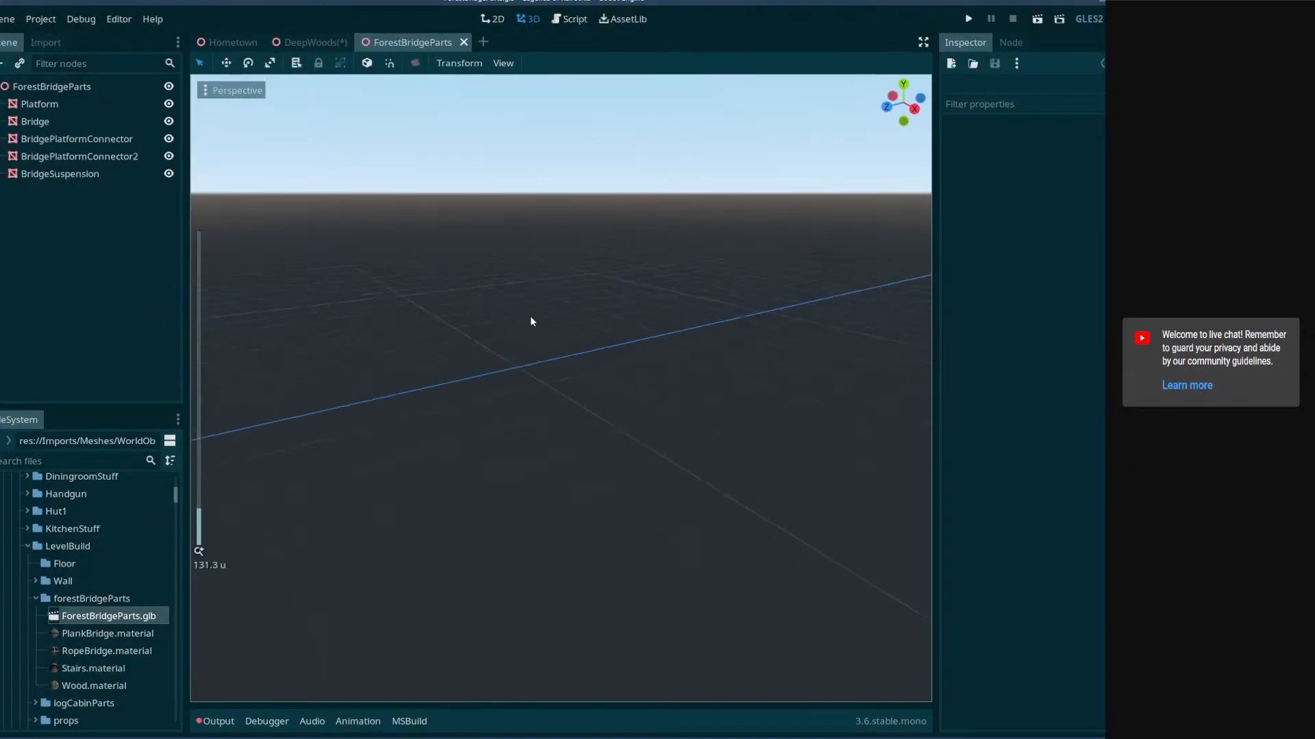
- Bring the bridge parts into view and select the BridgeSuspension and BridgePlatformConnector2 nodes for copying
scroll(540, 319, down, 5)
right_drag(540, 319, 735, 410)
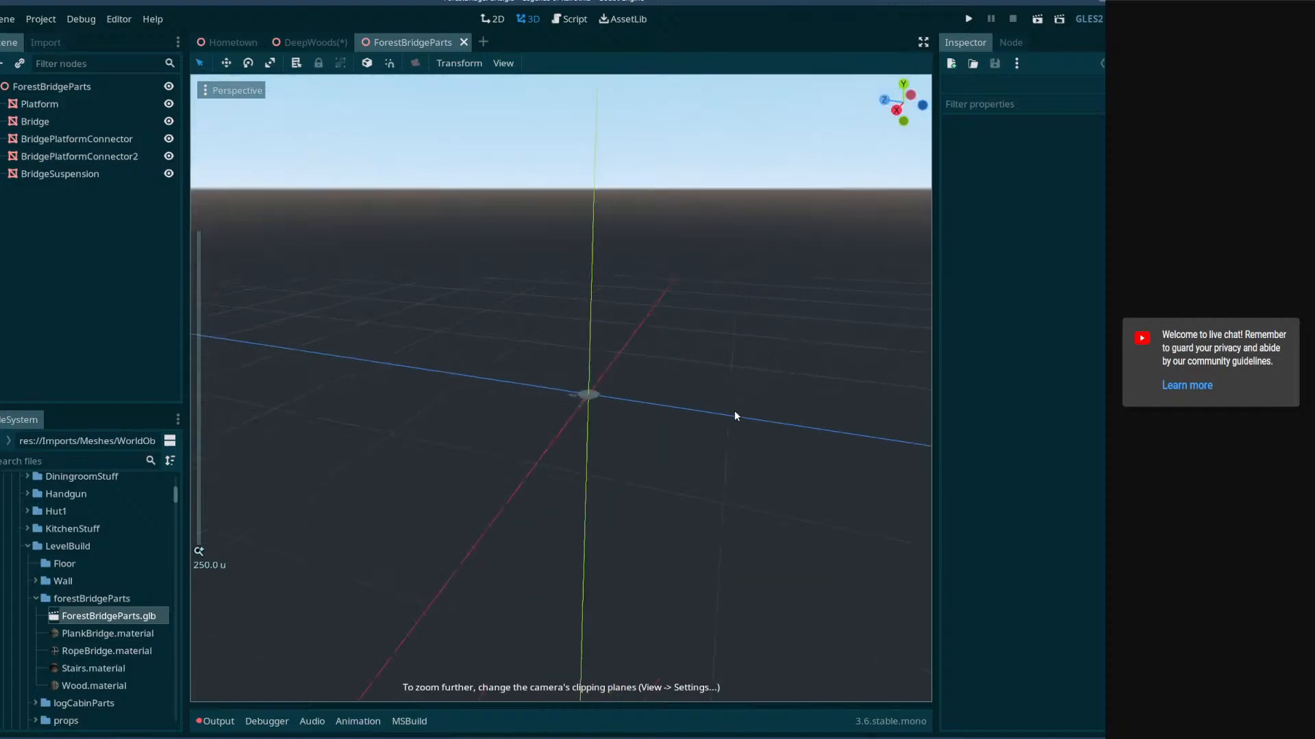
scroll(688, 408, up, 20)
shift+middle_drag(687, 407, 560, 393)
click(102, 175)
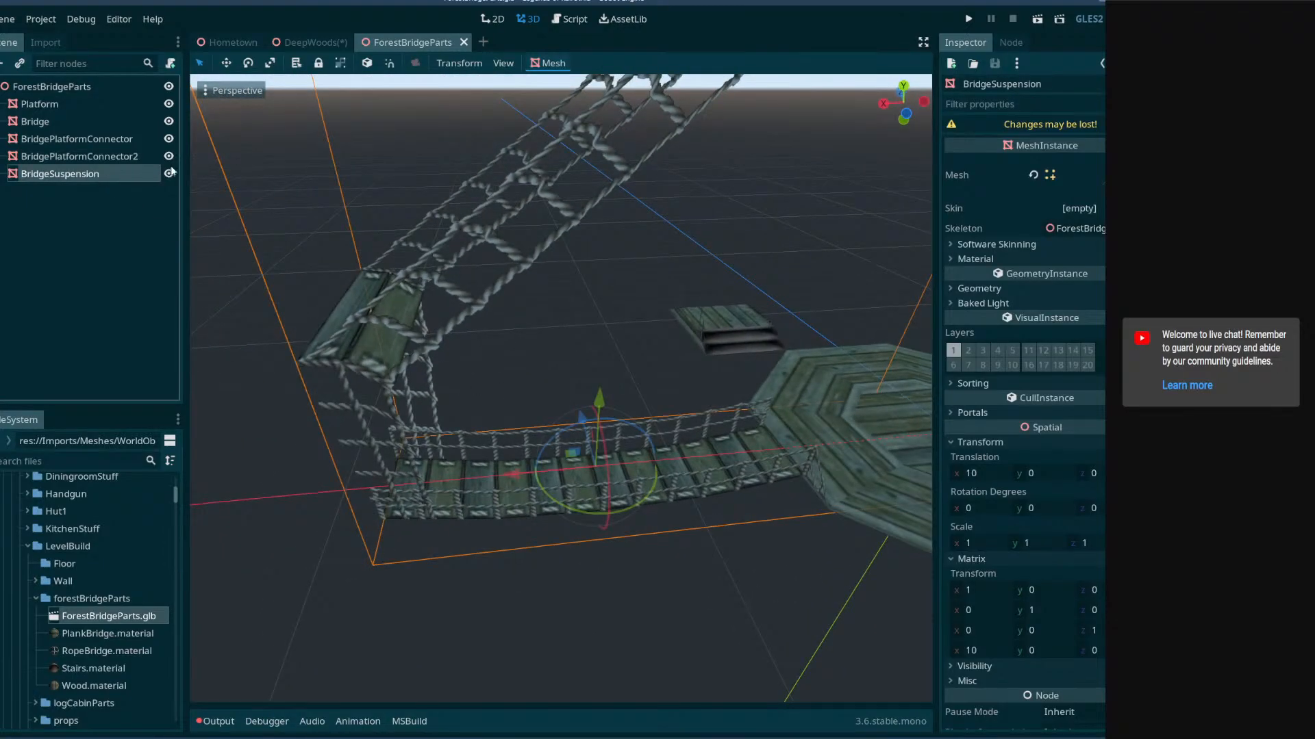
ctrl+click(132, 157)
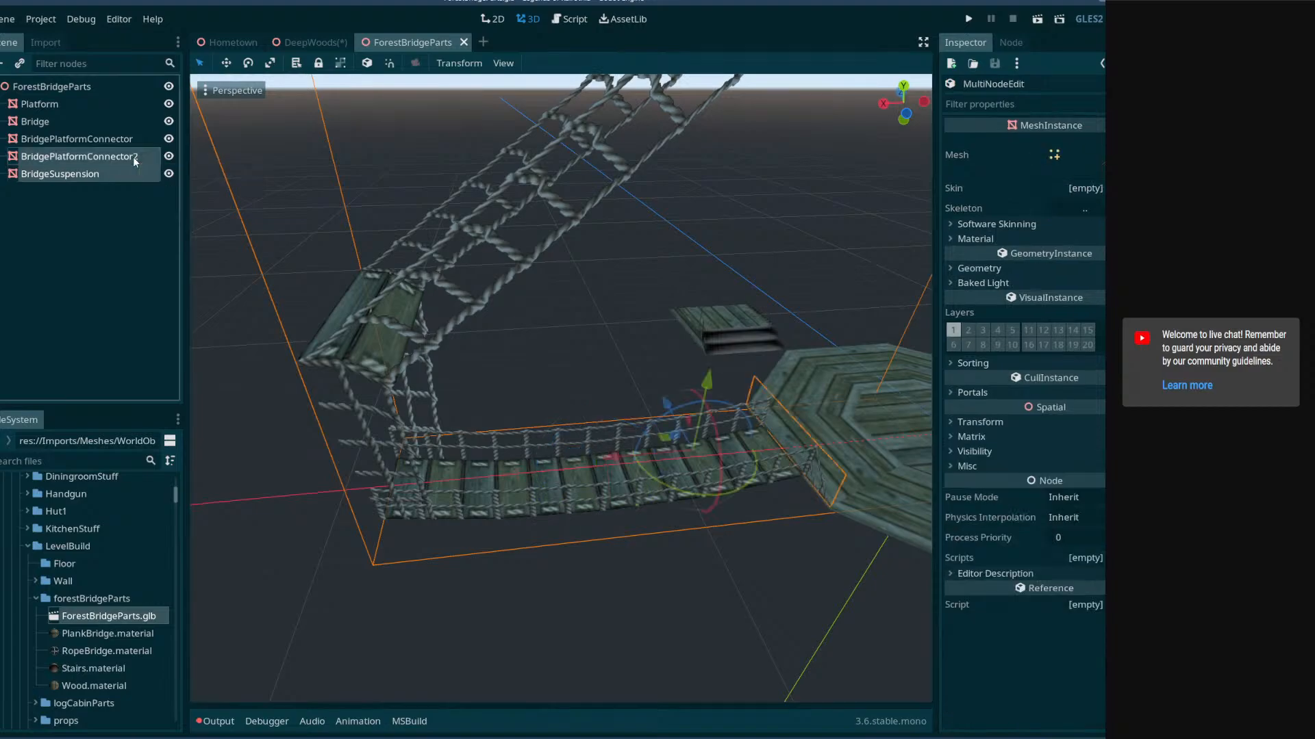
- Paste the copied suspension and connector nodes under DeepWoods' ForestBridgeParts node
click(307, 43)
scroll(137, 241, up, 3)
click(61, 270)
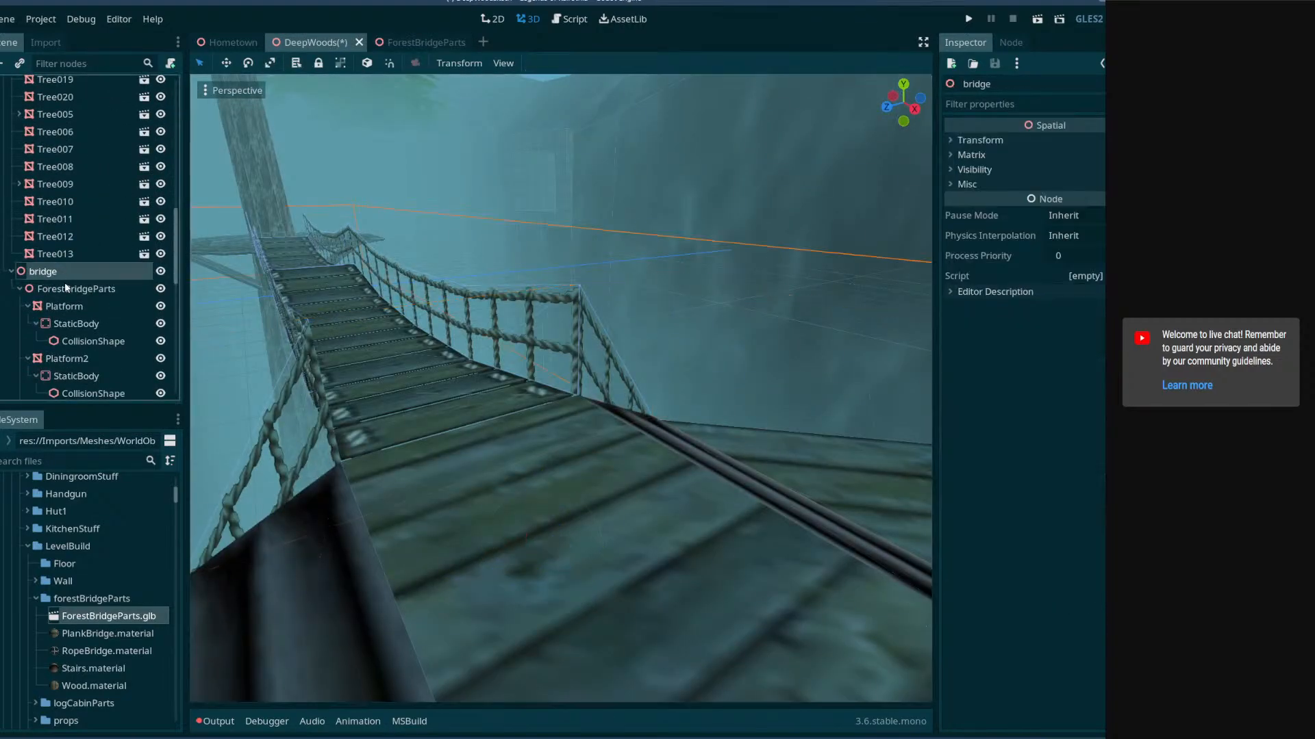
click(66, 289)
key(ctrl+v)
- Examine how the pasted suspension and connector sit on the bridge between the grassy cliff and the tree platform
key(s)
right_drag(620, 345, 212, 345)
key(d)
key(w)
right_drag(562, 387, 513, 381)
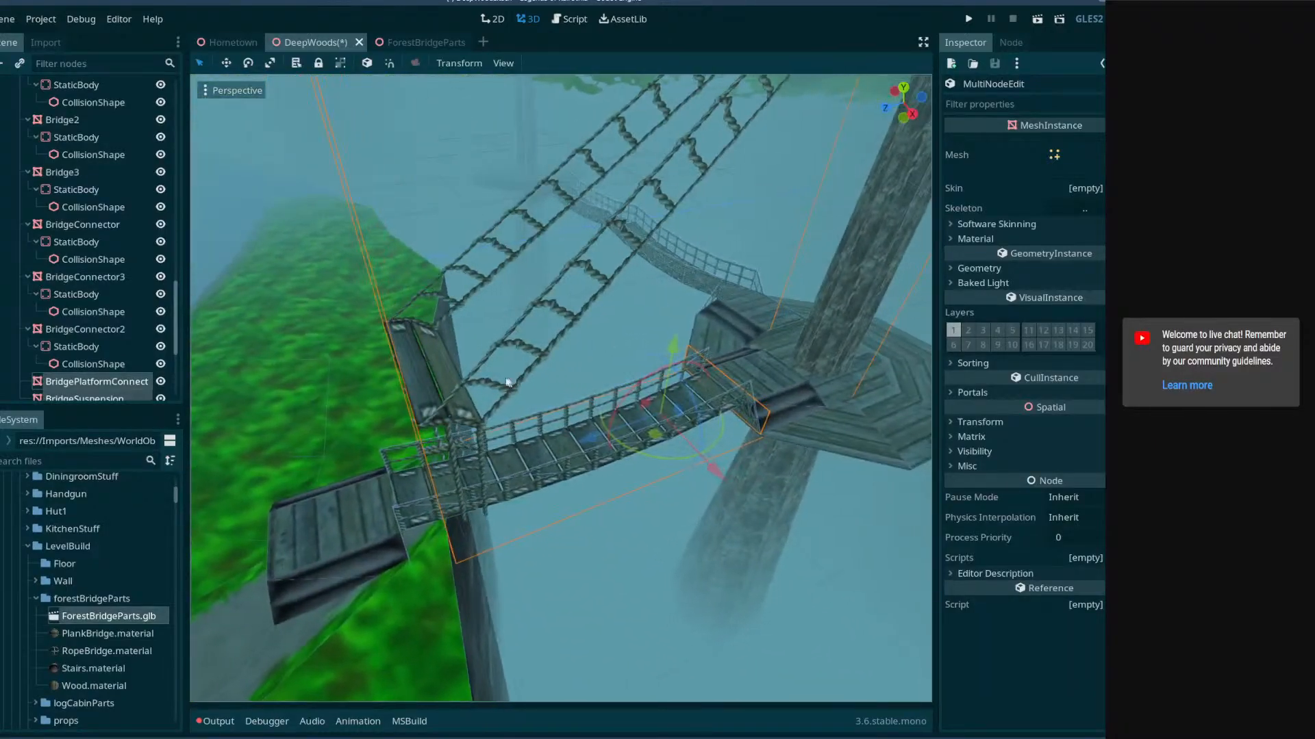
middle_drag(485, 394, 565, 285)
right_drag(561, 342, 367, 316)
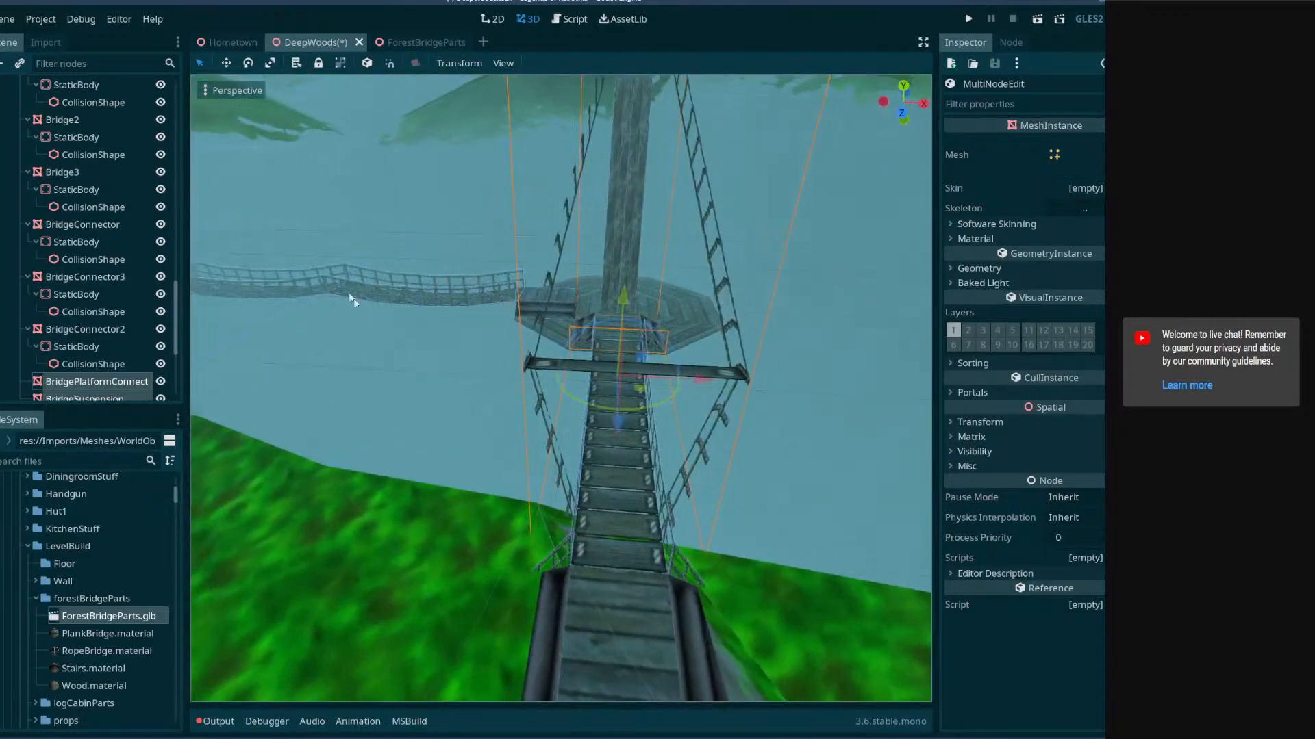
- Delete the BridgeConnector node on the tree platform together with its children
click(118, 369)
click(117, 381)
right_drag(411, 356, 634, 417)
click(634, 416)
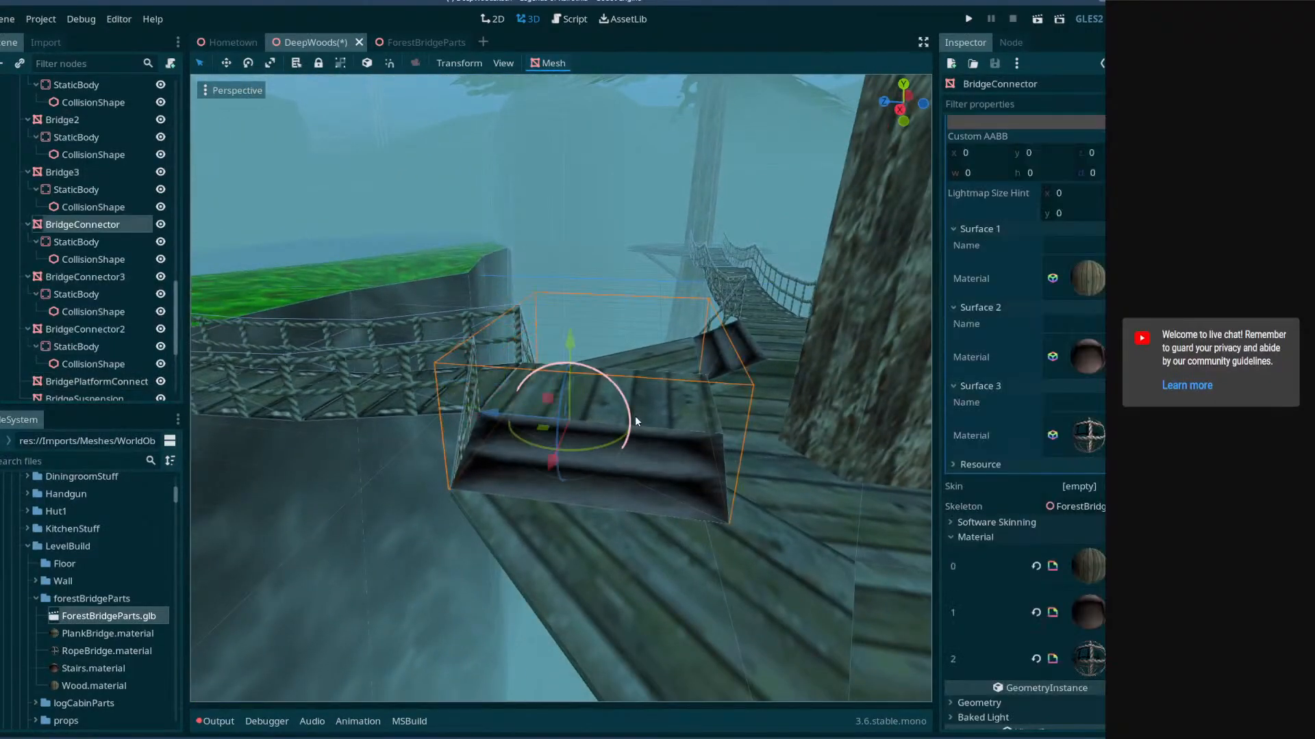
key(Delete)
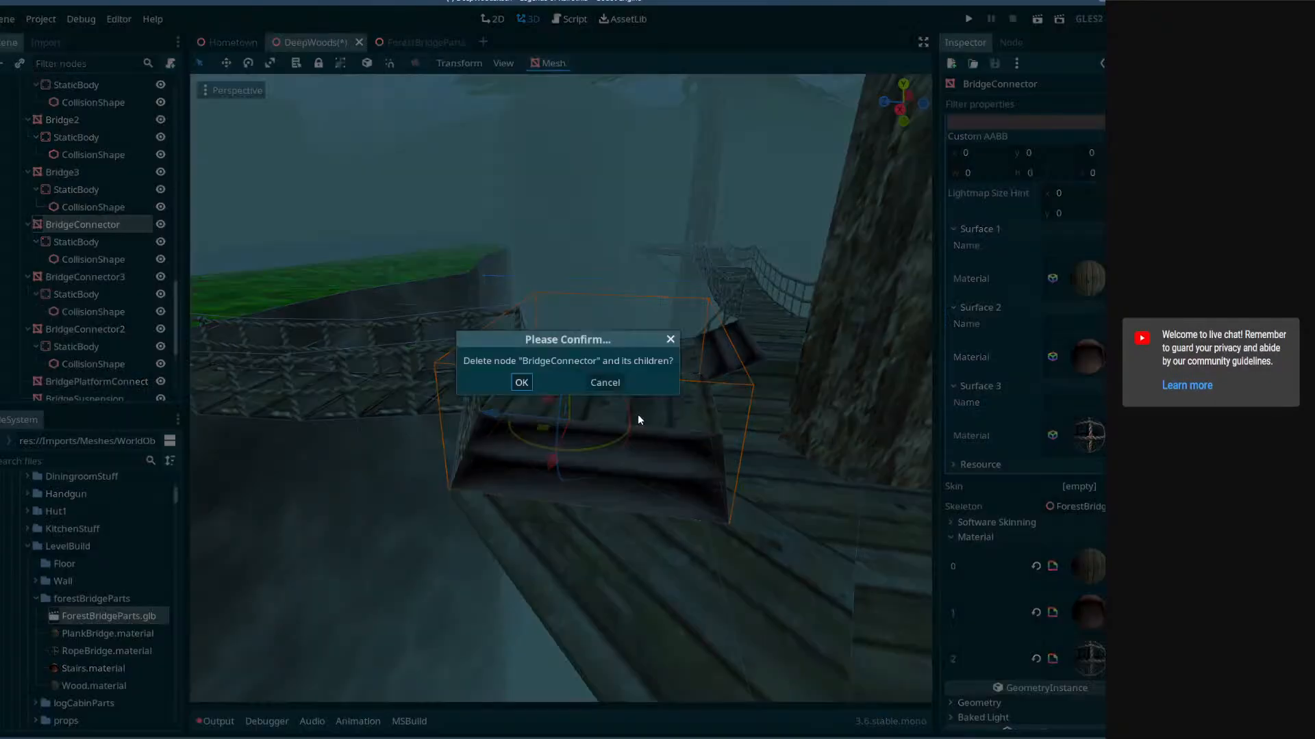
click(524, 383)
- Try lowering the Bridge section to a Y translation of 0, inspect its joint with the cliff, and undo the move
click(490, 383)
right_drag(491, 384, 482, 352)
drag(445, 277, 450, 303)
key(w)
mouse_move(602, 394)
right_down()
mouse_move(507, 398)
mouse_move(603, 394)
right_up()
key(s)
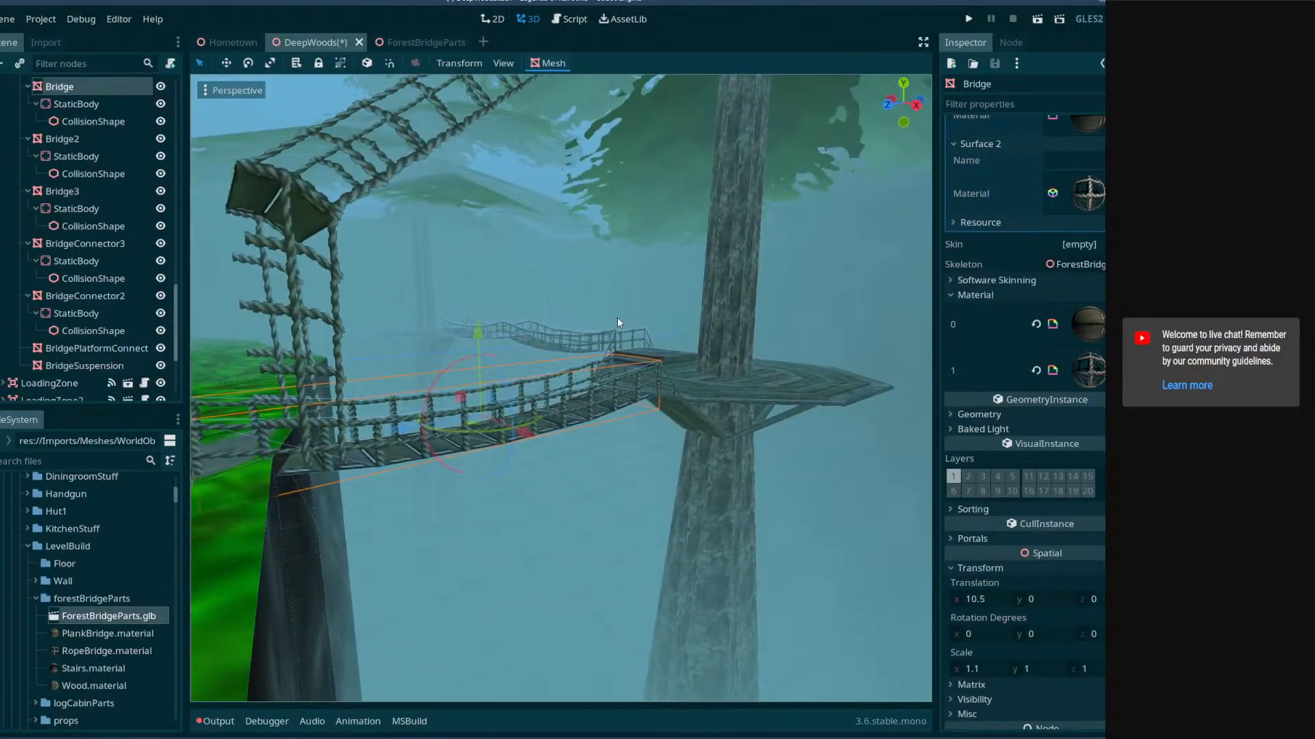
mouse_move(535, 356)
right_down()
mouse_move(480, 355)
mouse_move(553, 355)
right_up()
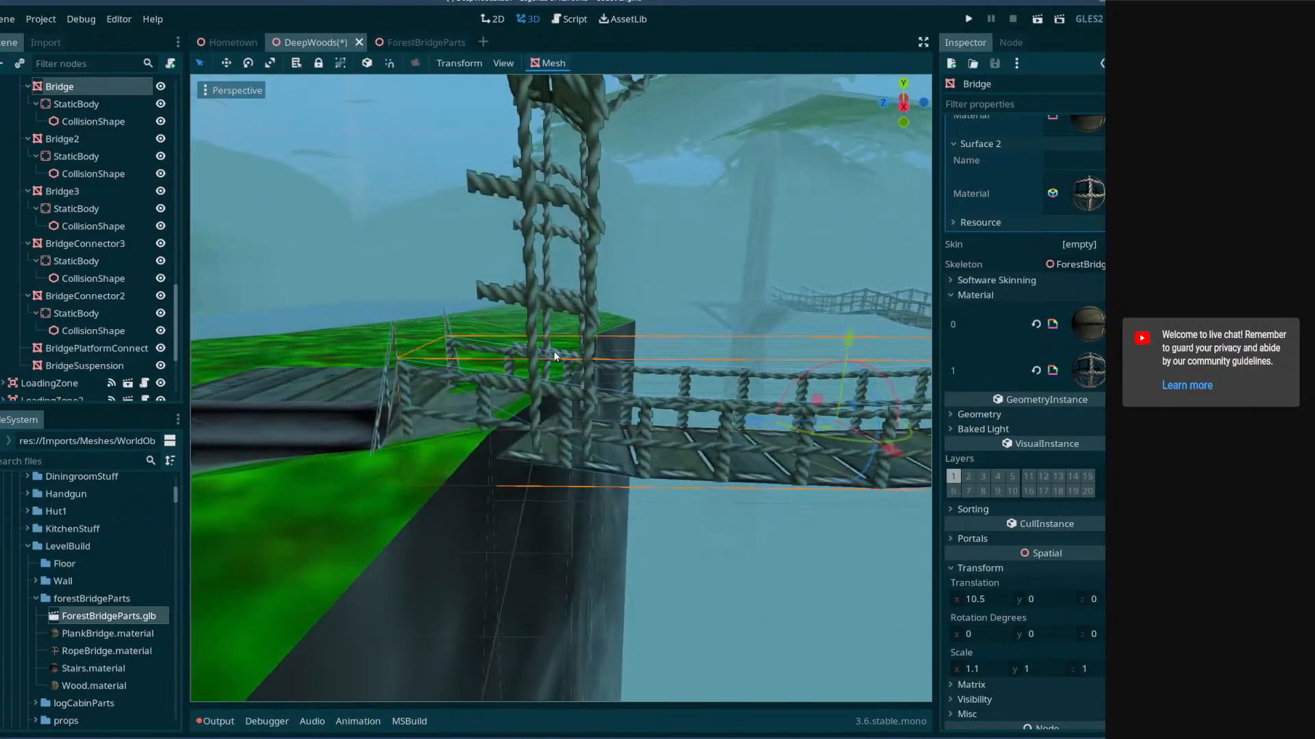
key(ctrl+z)
- Raise the Platform mesh by about 0.5 to bridge level and select BridgePlatformConnector2 for a height adjustment
scroll(80, 273, up, 3)
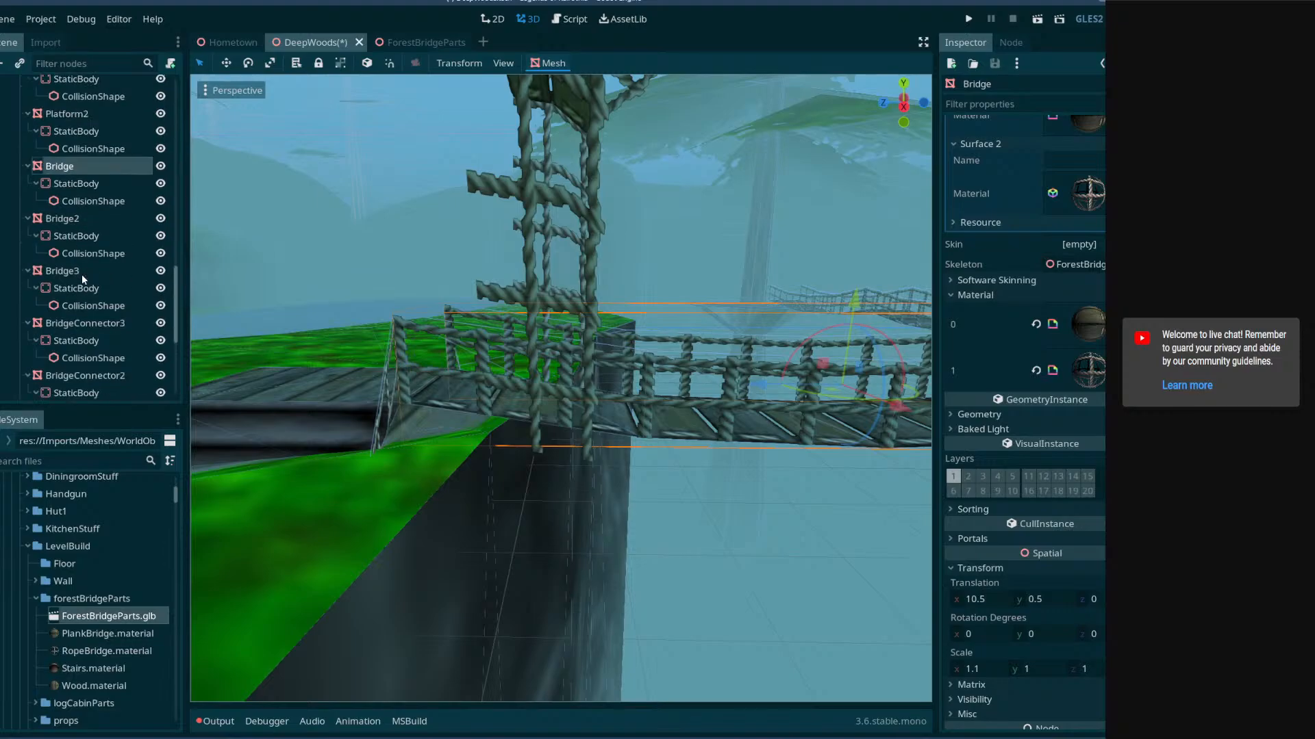
double_click(83, 120)
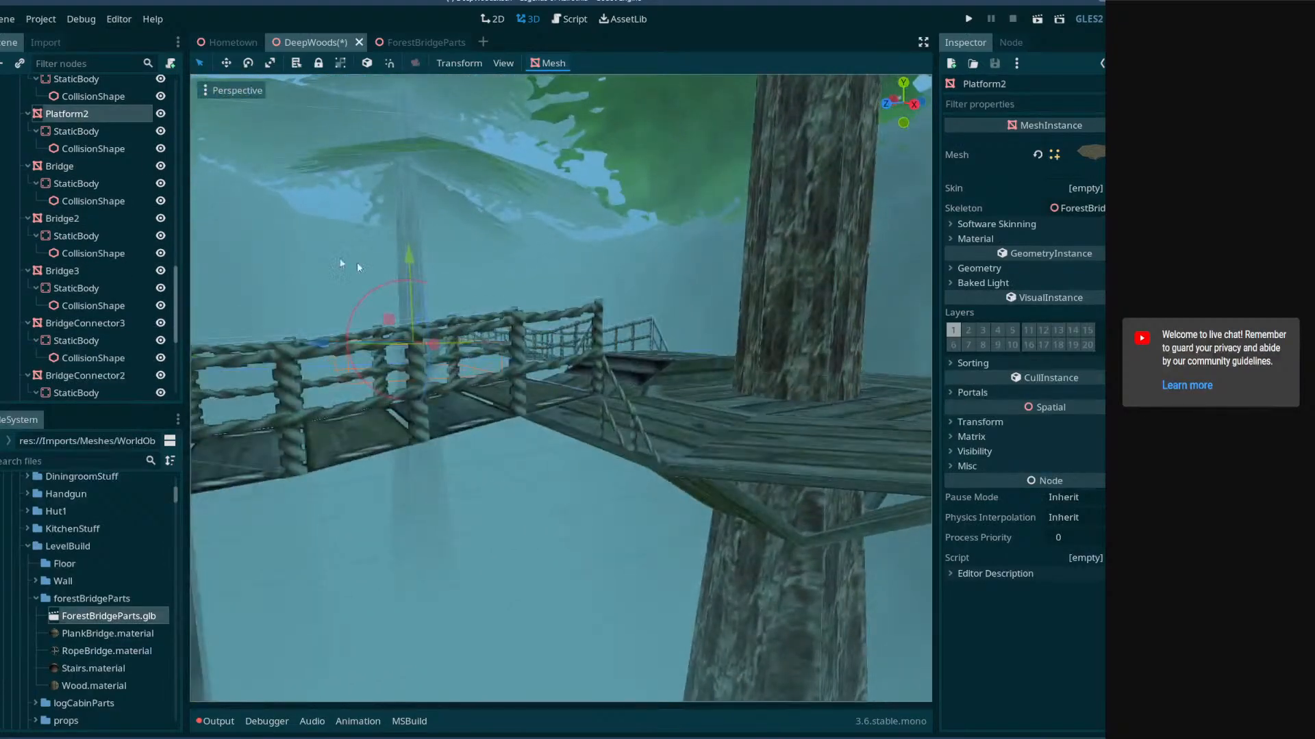
scroll(75, 130, up, 3)
double_click(73, 140)
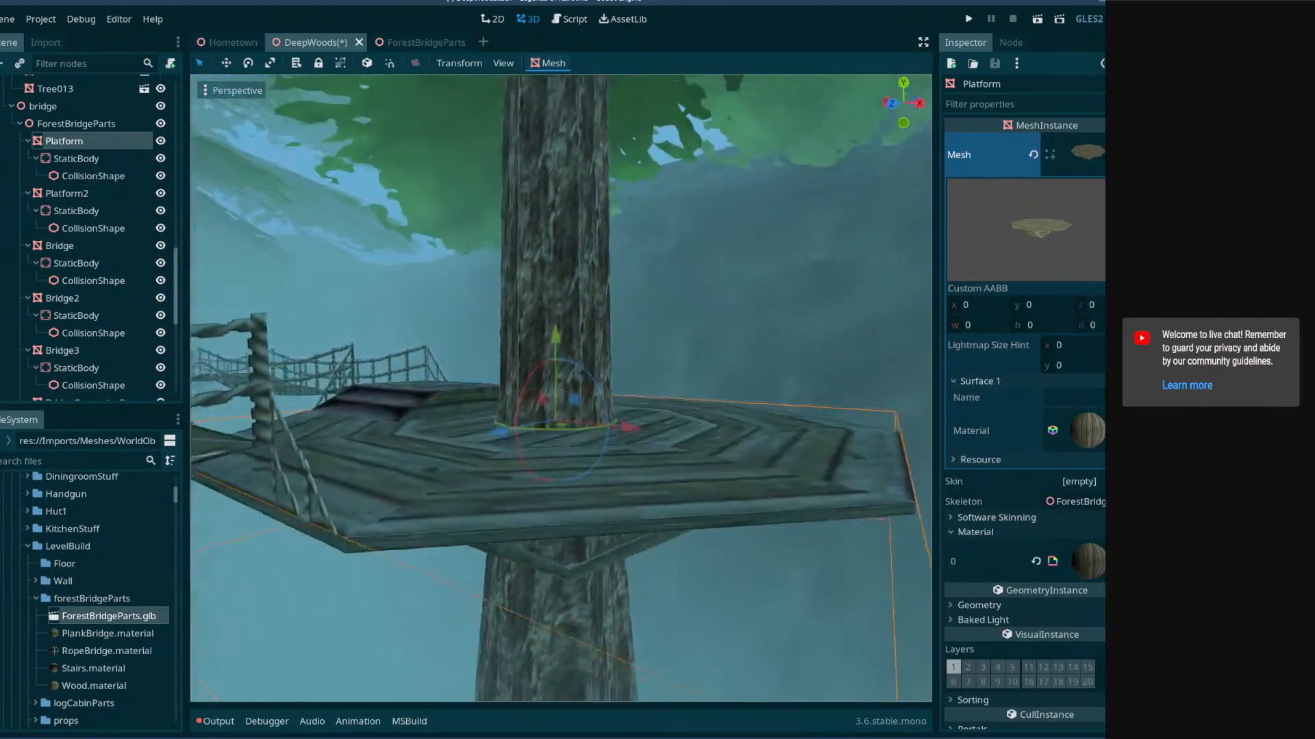
drag(579, 355, 597, 326)
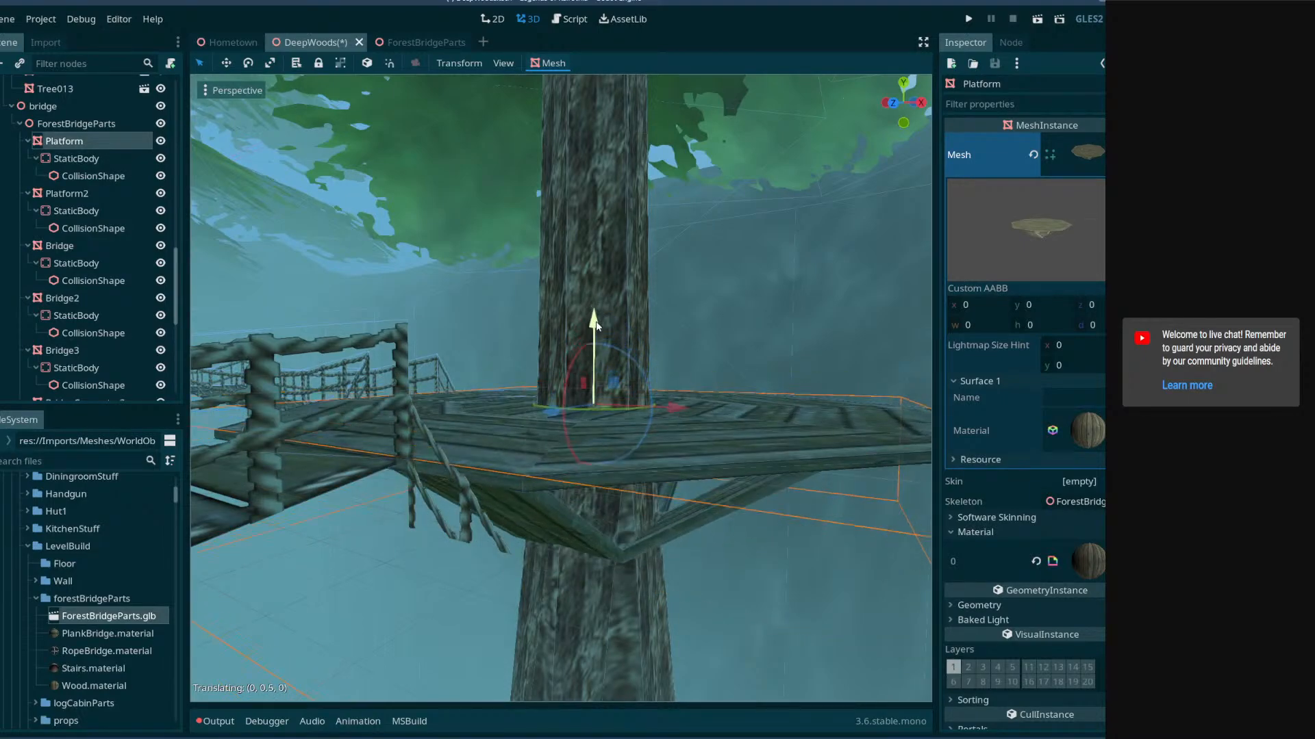
click(442, 404)
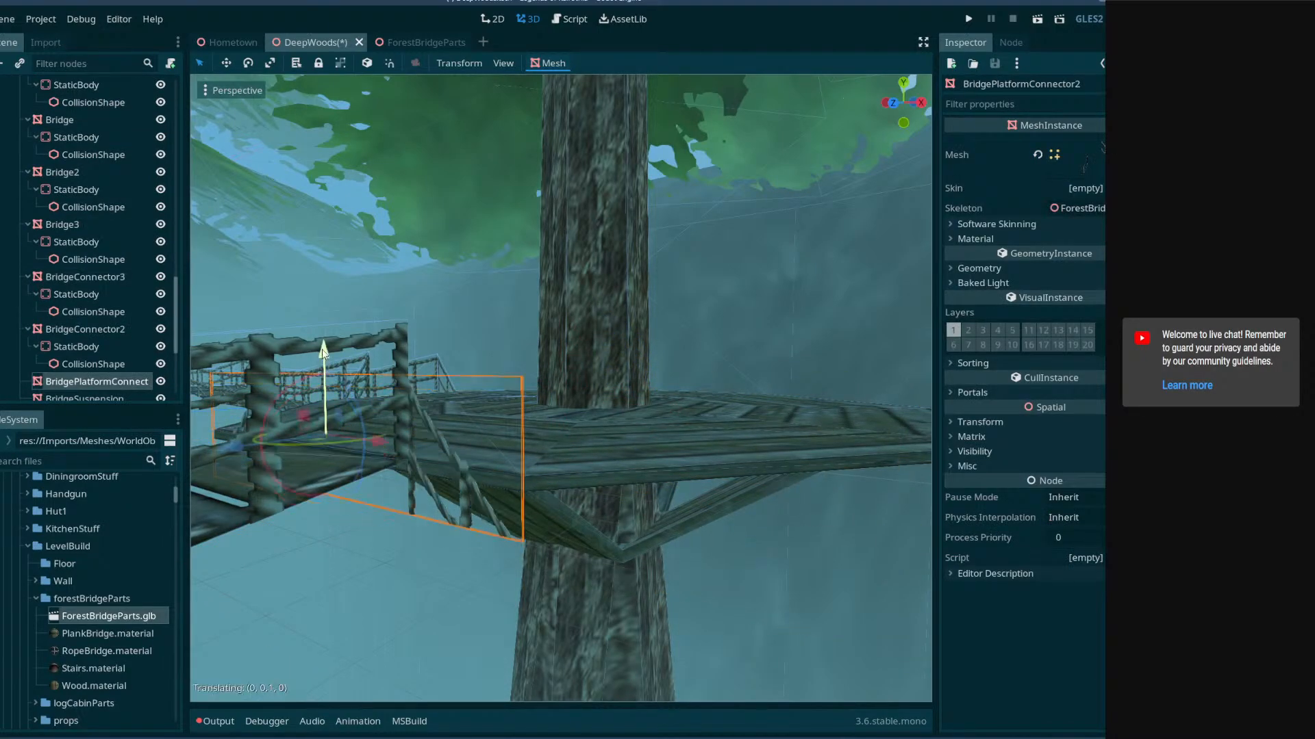
- Generate a static body with a collision shape for BridgePlatformConnector2
right_drag(467, 361, 123, 376)
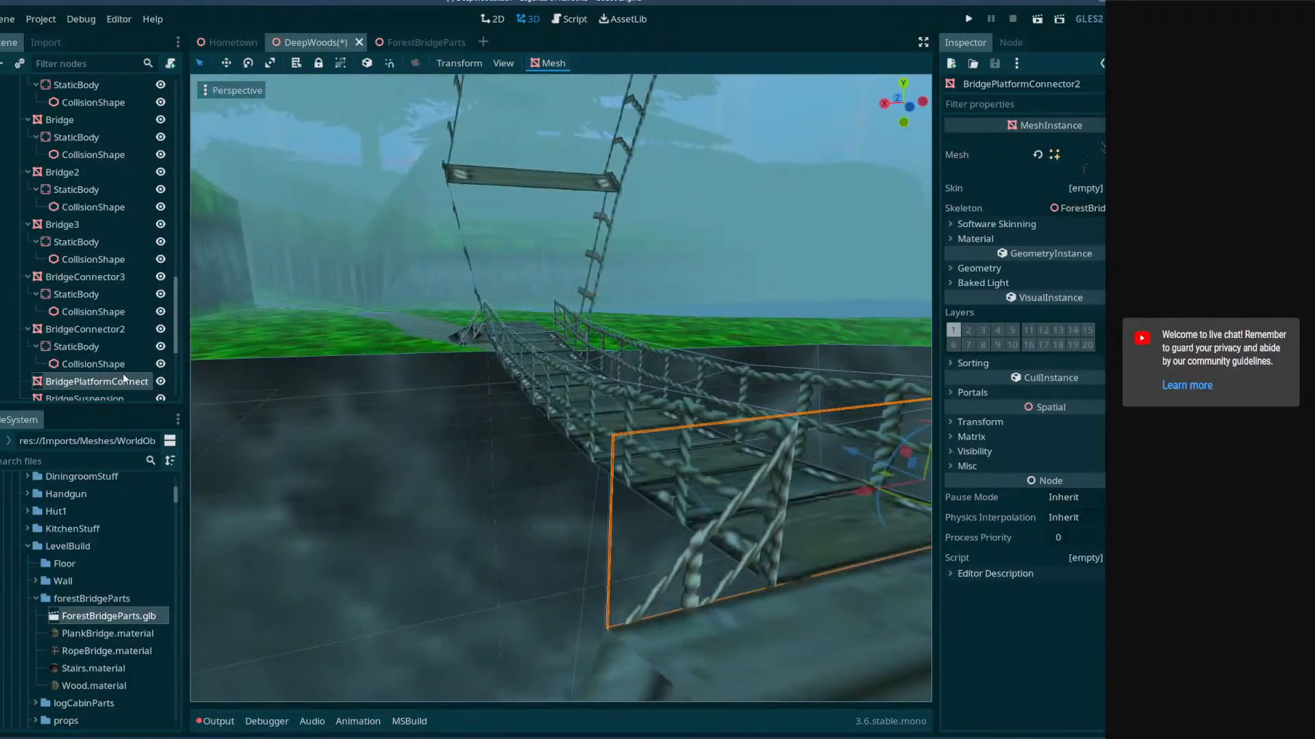
click(554, 62)
click(143, 339)
scroll(141, 337, down, 5)
- Turn BridgeSuspension crosswise to the second rope bridge and move it away from the first bridge toward Bridge2
click(97, 313)
right_drag(383, 342, 400, 367)
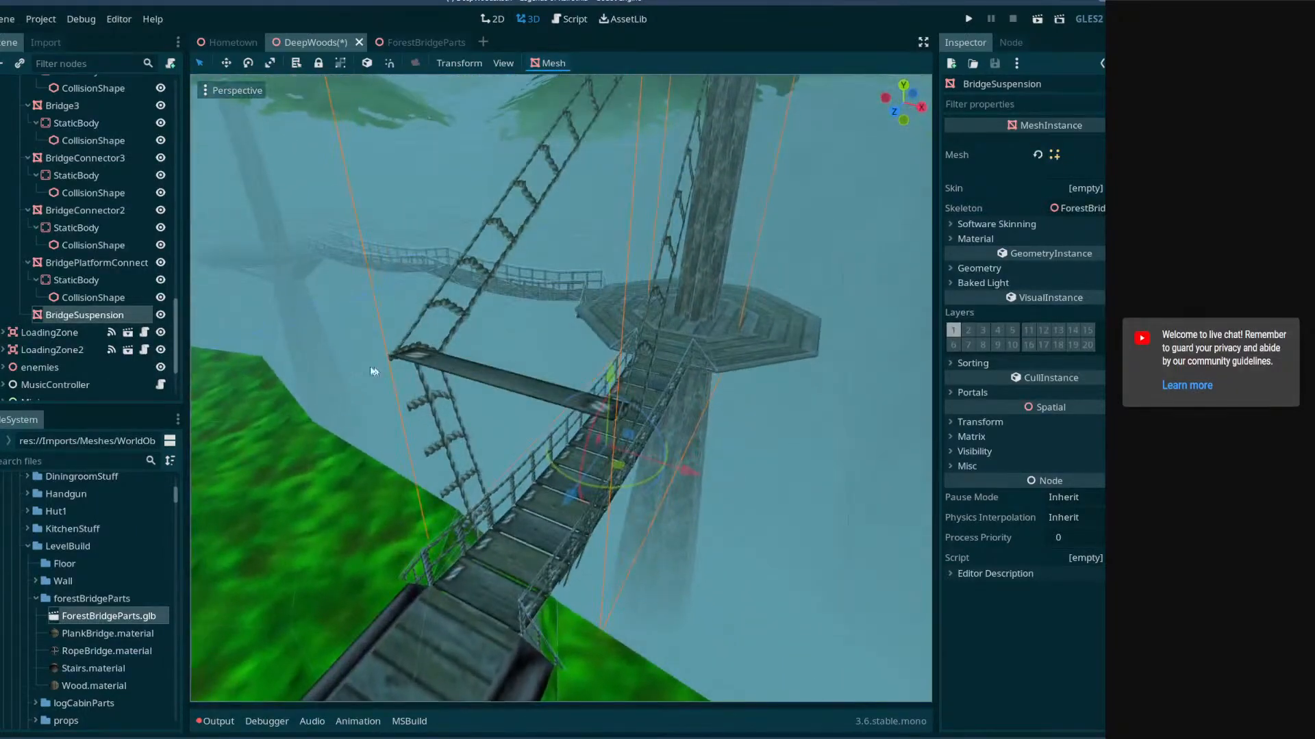
drag(649, 484, 463, 486)
right_drag(463, 486, 541, 562)
right_drag(669, 404, 661, 395)
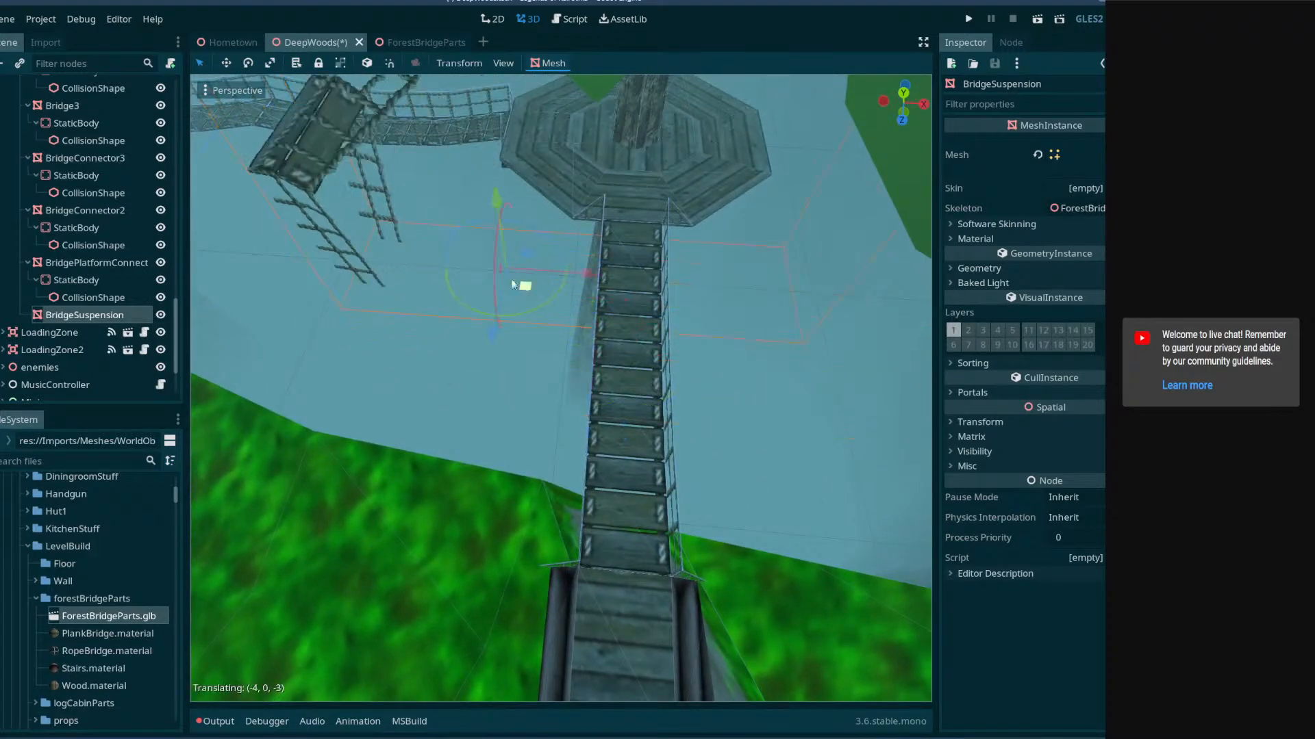
drag(385, 133, 384, 133)
- Shift BridgeSuspension about 0.9 along Z to line it up over Bridge2
right_drag(385, 133, 425, 436)
key(w)
key(d)
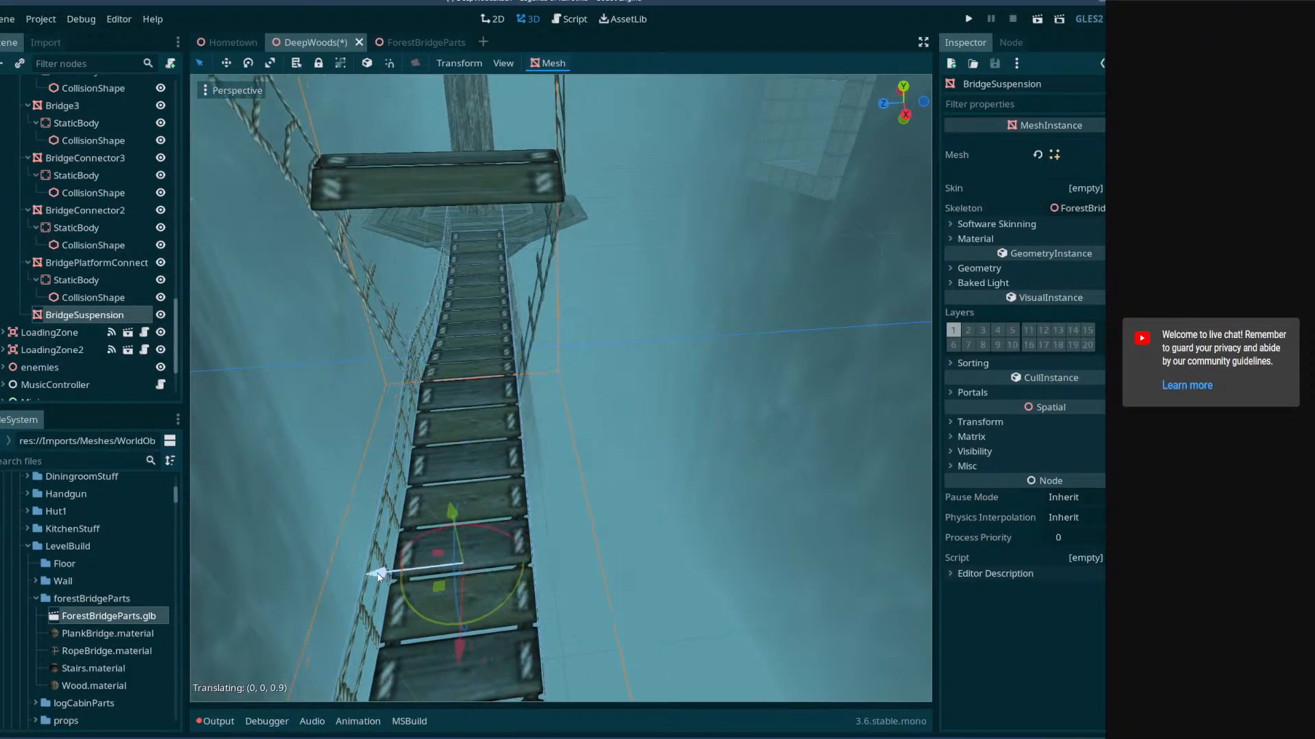
key(a)
right_drag(375, 577, 615, 593)
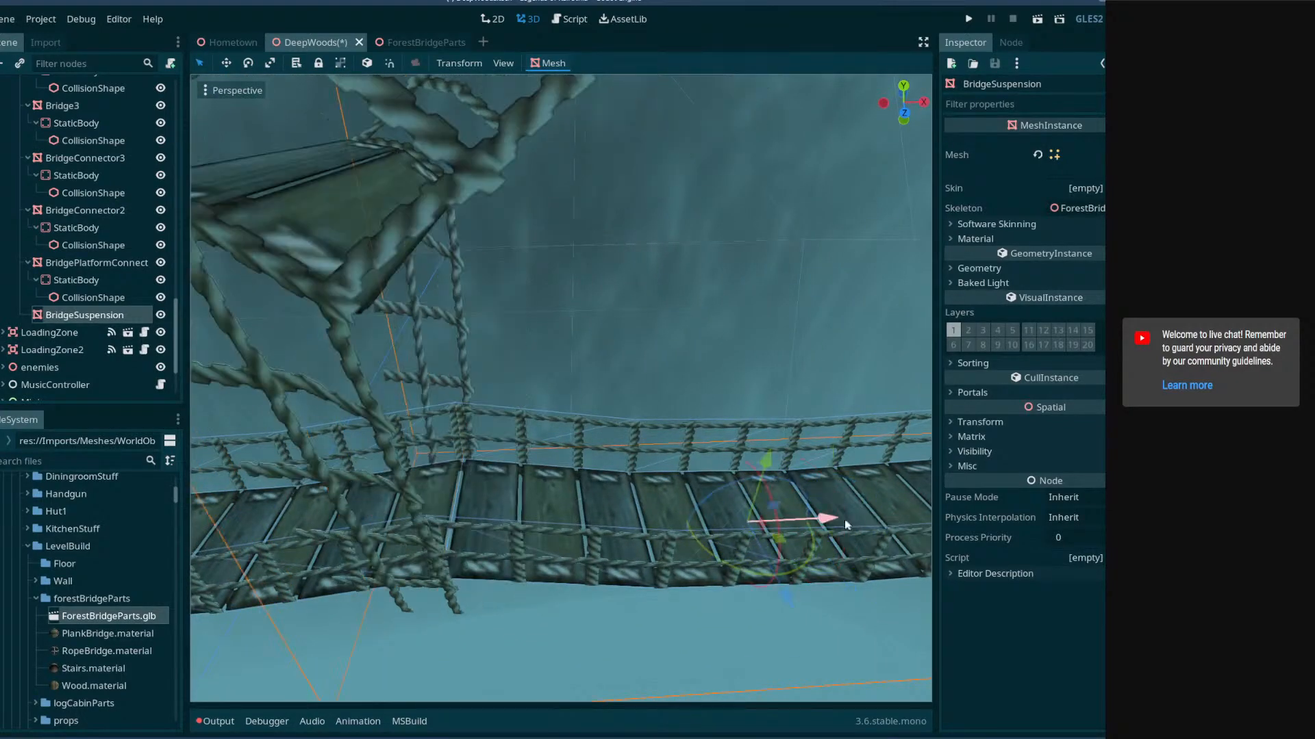
- Examine how the suspension ropes meet the railings and planks along Bridge2
key(w)
right_drag(561, 388, 613, 418)
key(s)
key(d)
key(a)
key(d)
right_drag(674, 541, 315, 428)
key(a)
key(s)
key(w)
key(s)
key(s)
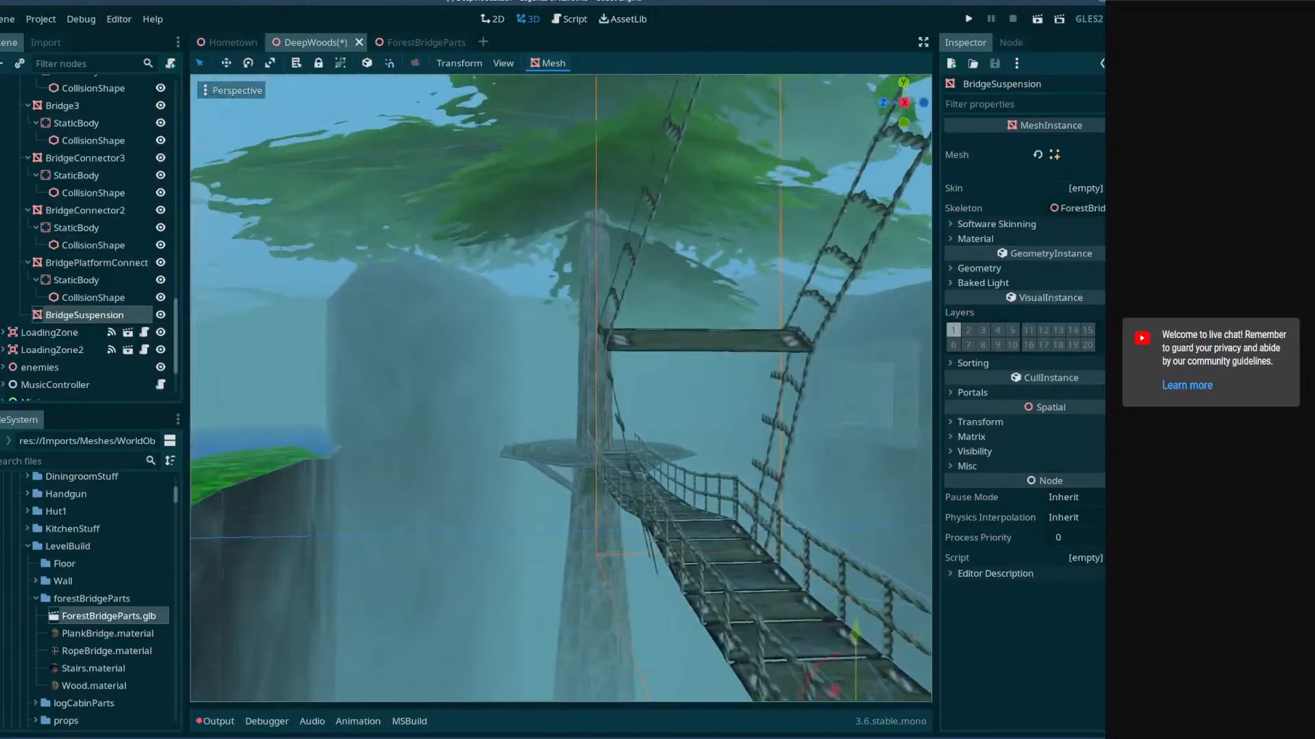
key(w)
- Inspect the suspension's overhead plank and ropes from below and from both ends of the bridge
right_drag(561, 388, 329, 435)
key(s)
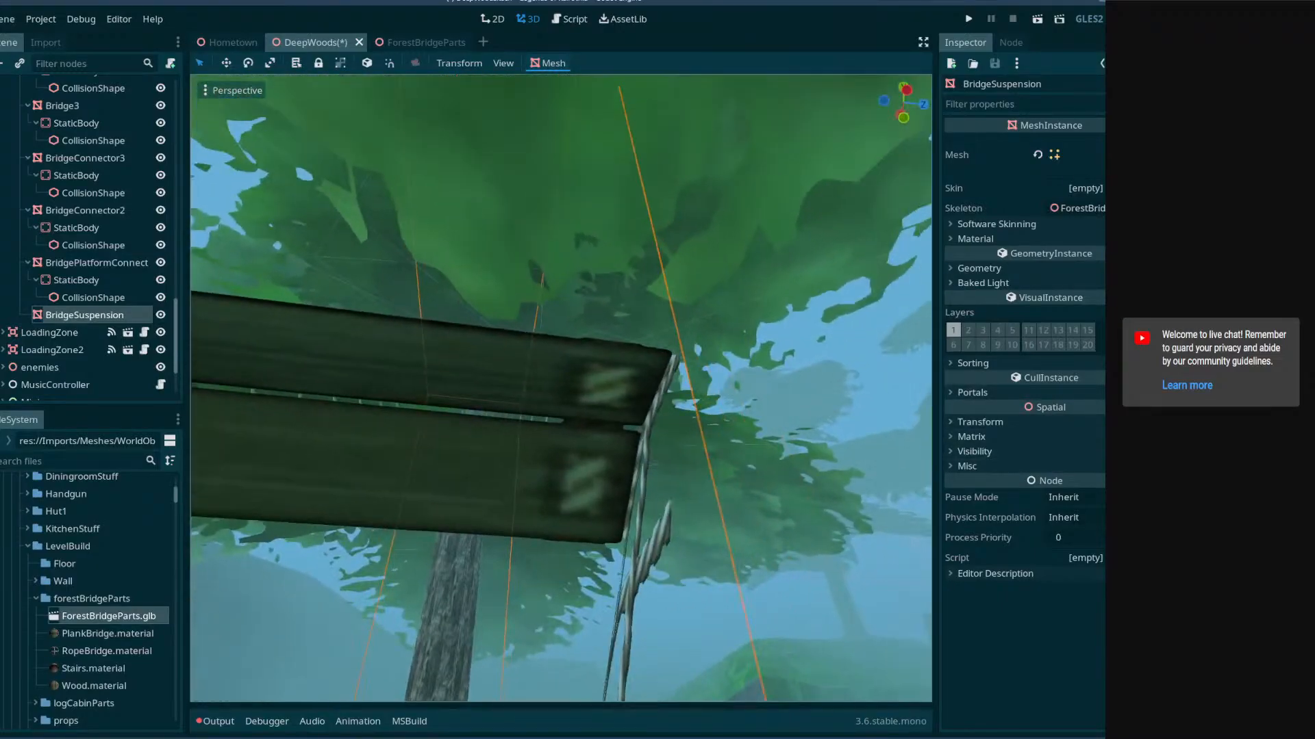
right_drag(562, 387, 555, 438)
key(a)
key(s)
key(d)
right_drag(561, 387, 614, 407)
key(w)
key(w)
key(s)
key(d)
key(a)
key(d)
key(a)
key(d)
key(a)
key(s)
key(d)
key(w)
key(s)
key(d)
key(s)
drag(650, 322, 653, 315)
right_drag(652, 315, 438, 298)
key(d)
right_drag(562, 387, 716, 378)
key(d)
key(s)
key(a)
key(s)
key(s)
key(w)
right_drag(633, 340, 651, 344)
- Delete the BridgeConnector3 node and its children from the octagonal tree platform
key(q)
click(520, 363)
right_drag(519, 362, 488, 339)
key(e)
key(d)
mouse_move(527, 384)
right_down()
mouse_move(739, 396)
mouse_move(712, 417)
mouse_move(562, 411)
mouse_move(538, 392)
right_up()
key(s)
key(s)
key(Delete)
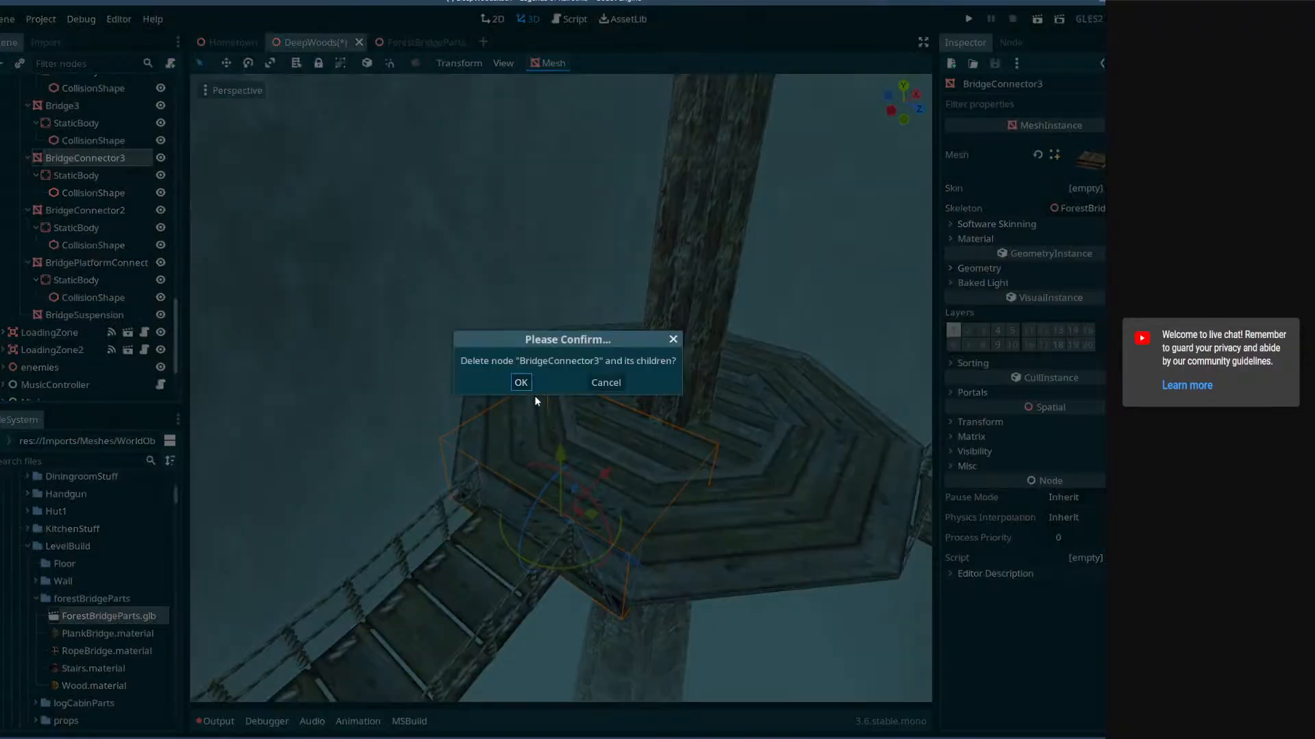
click(528, 382)
- Duplicate BridgePlatformConnector2 once, undoing the extra copy
right_drag(619, 433, 597, 465)
click(593, 464)
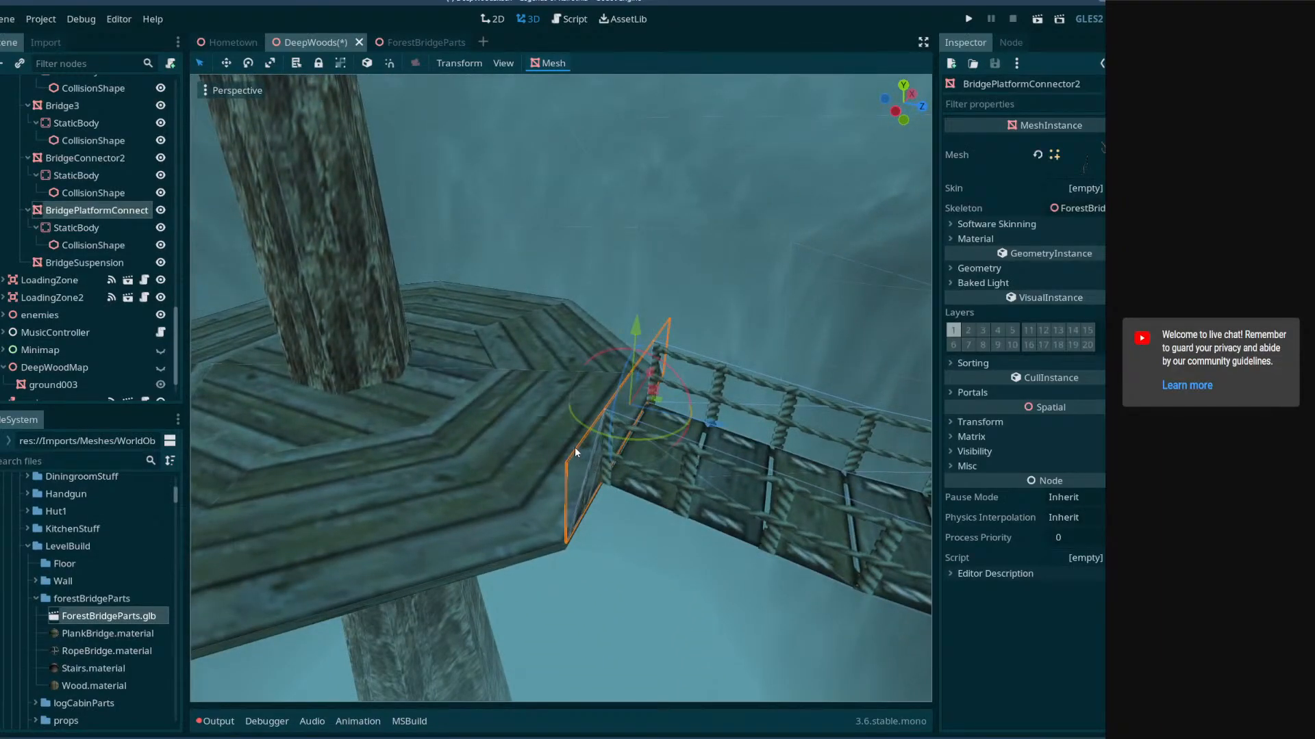
key(ctrl+d)
key(ctrl+d)
key(ctrl+z)
click(608, 451)
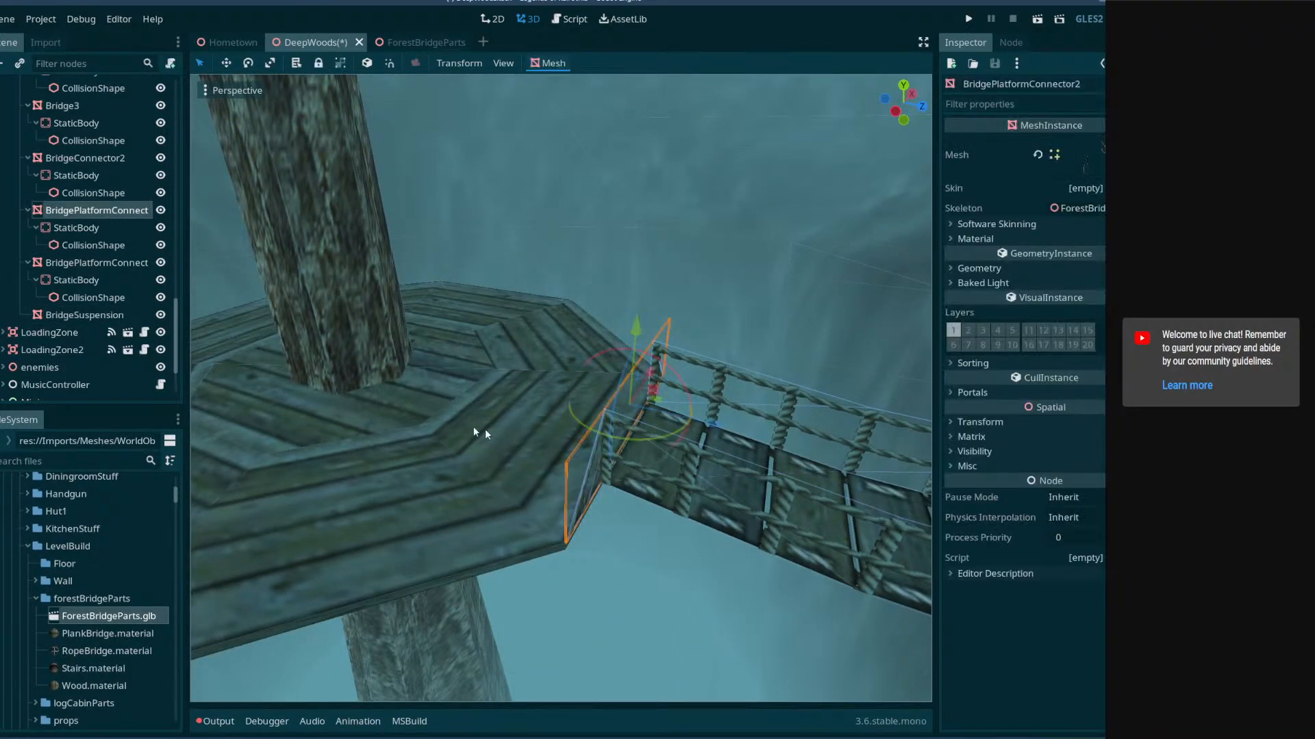
- Rotate the duplicated connector about the vertical axis and fit it against the platform edge where Bridge2 begins
drag(581, 434, 650, 442)
right_drag(652, 443, 681, 517)
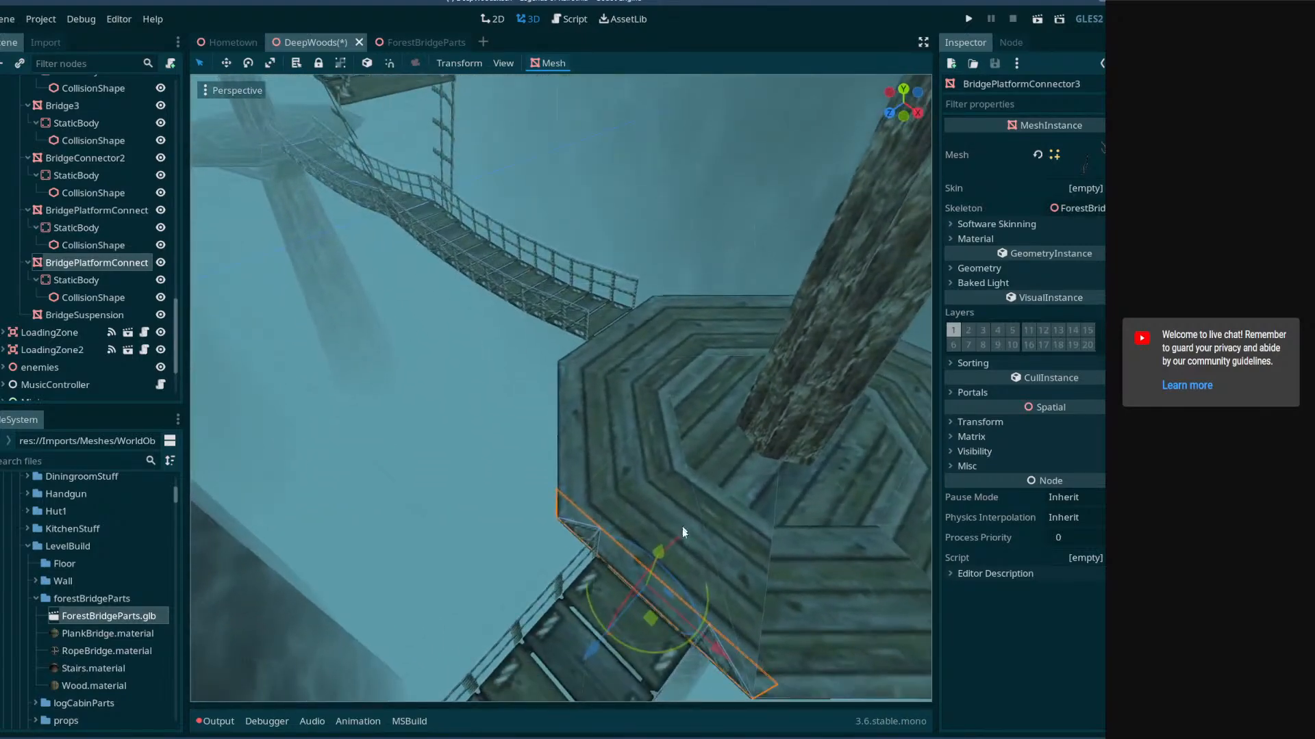
right_drag(625, 344, 626, 475)
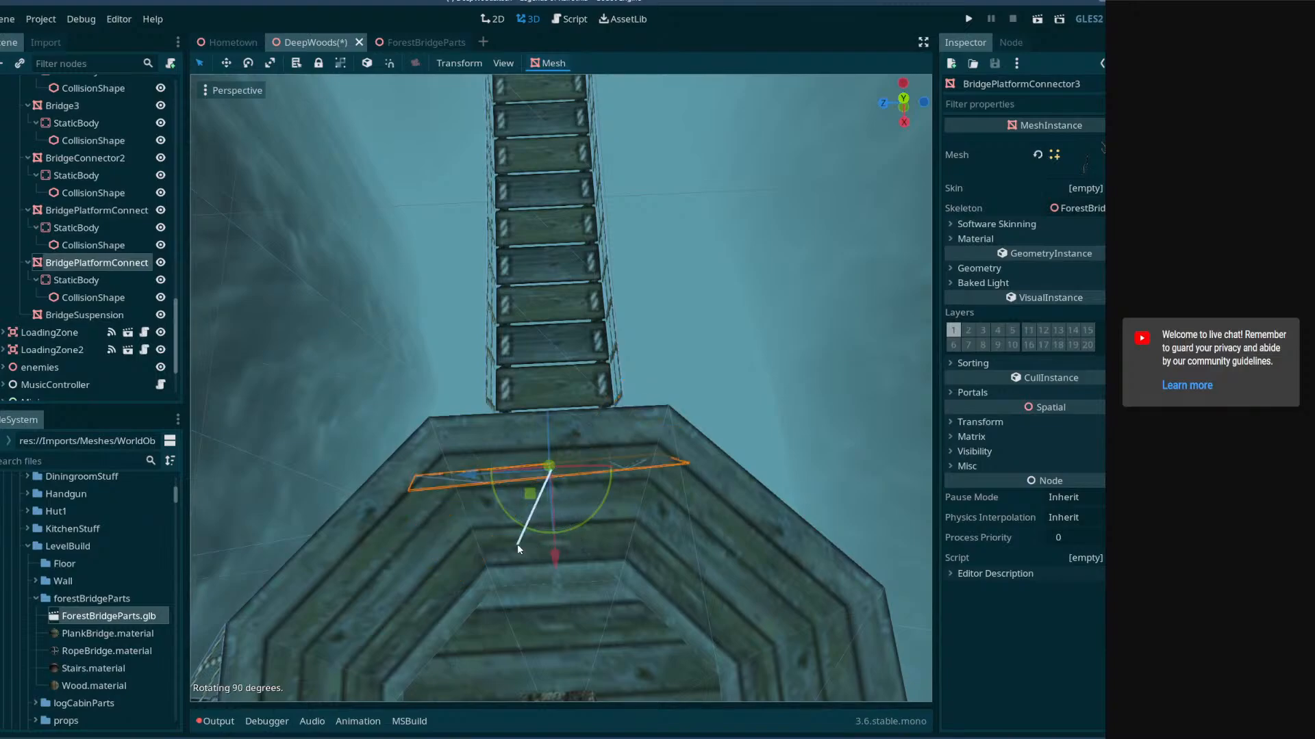
drag(517, 543, 504, 545)
mouse_move(504, 545)
right_down()
mouse_move(505, 417)
mouse_move(522, 525)
right_up()
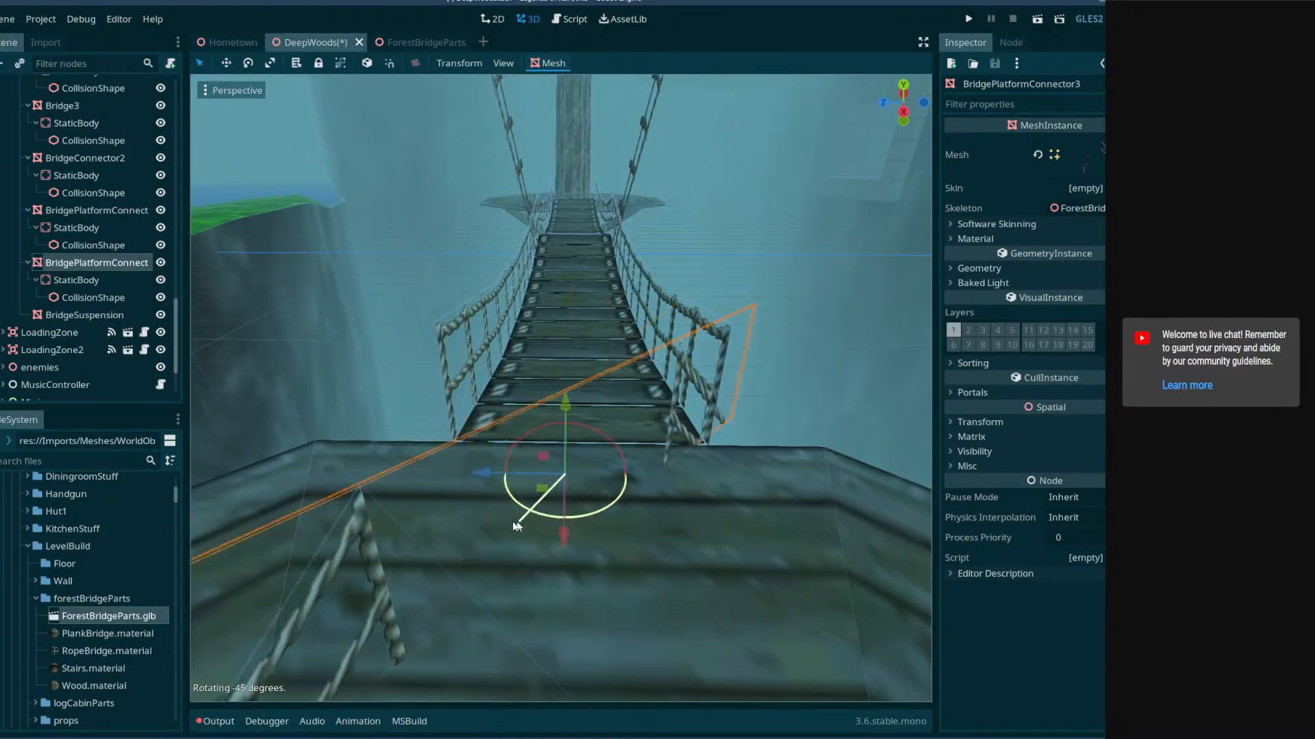
drag(440, 520, 417, 512)
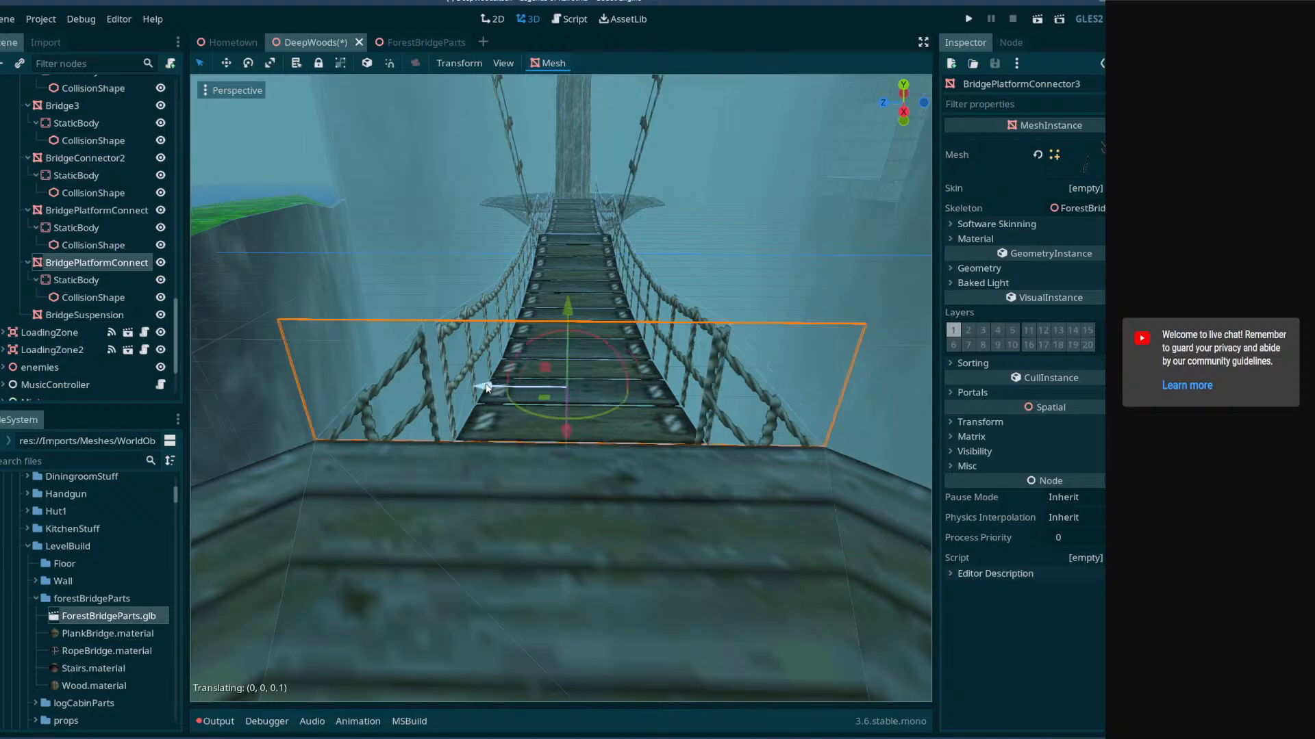
- Select Bridge2 and check its sideways alignment with the platform connector along Z
click(493, 428)
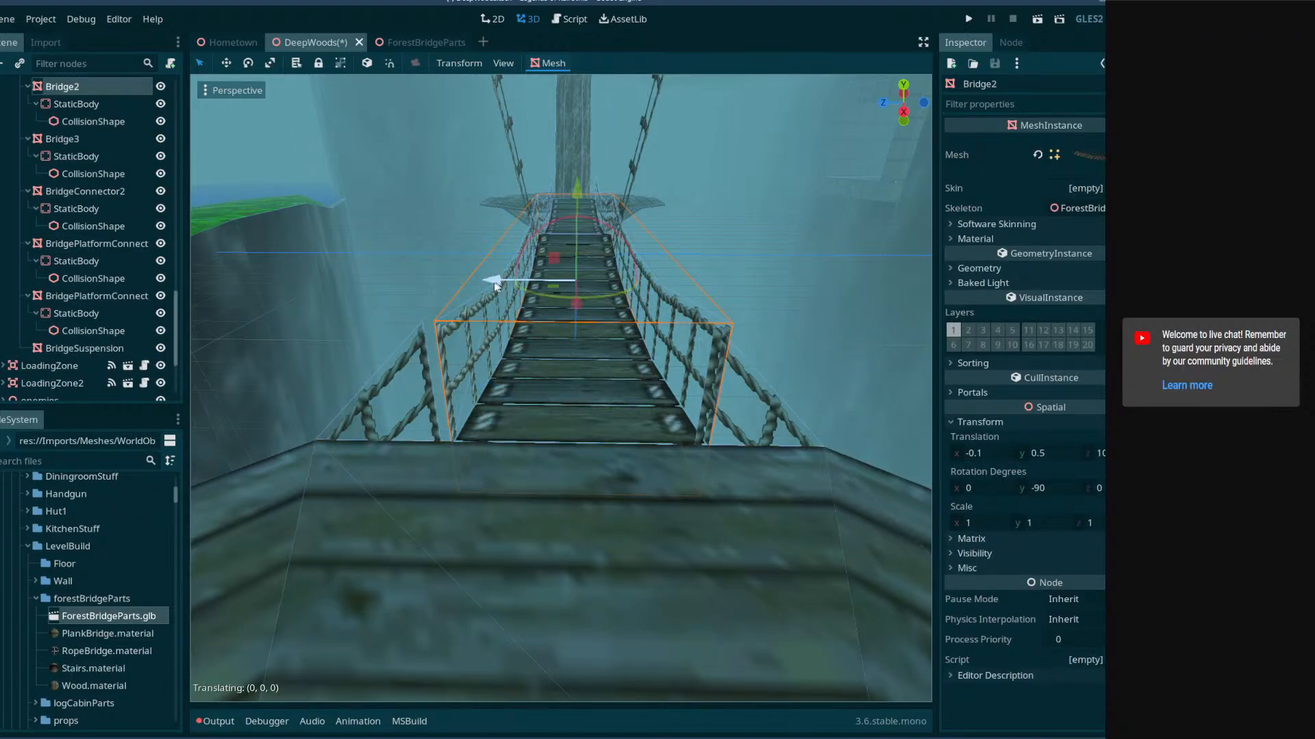
drag(499, 284, 496, 285)
mouse_move(594, 401)
right_down()
mouse_move(597, 438)
mouse_move(595, 400)
right_up()
- Select BridgeSuspension and align it sideways so its ropes sit evenly along both railings of Bridge2
key(w)
click(667, 429)
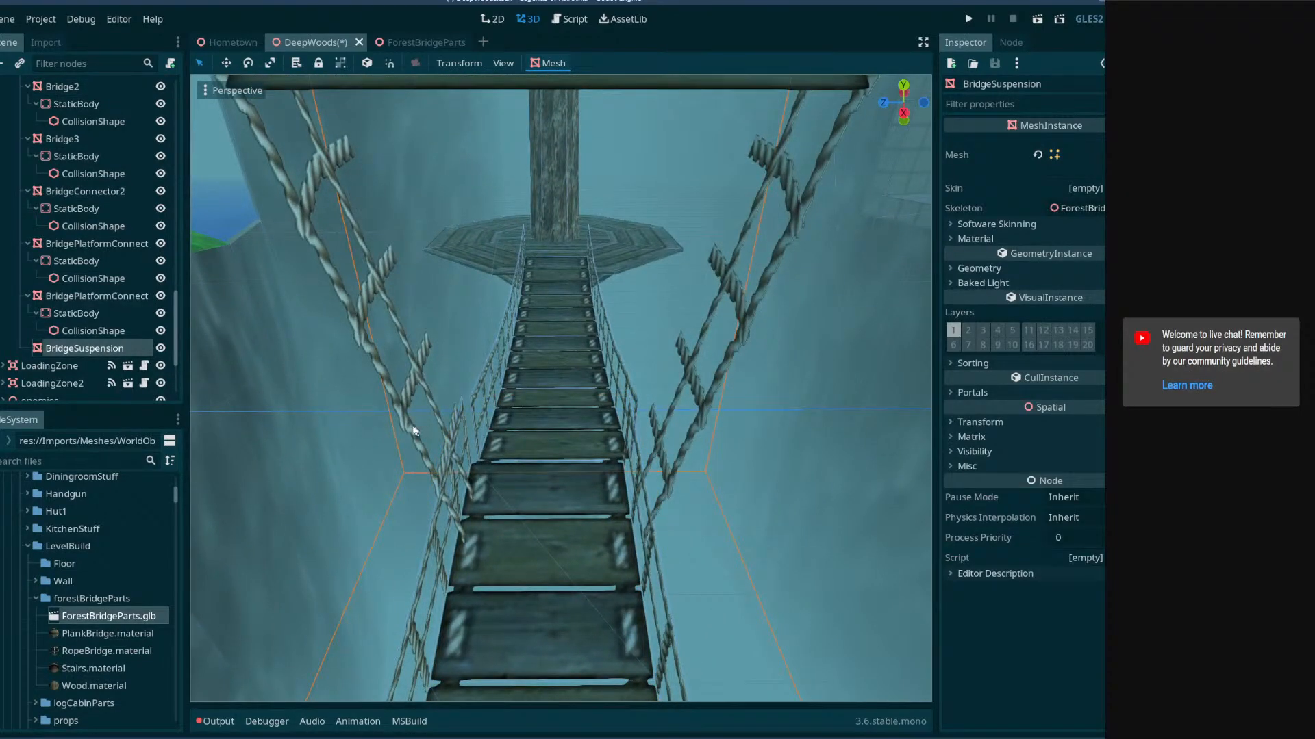
key(s)
mouse_move(430, 378)
right_down()
mouse_move(430, 329)
mouse_move(411, 438)
mouse_move(437, 375)
mouse_move(468, 355)
mouse_move(438, 395)
right_up()
key(w)
key(s)
key(w)
right_drag(438, 589, 422, 620)
key(s)
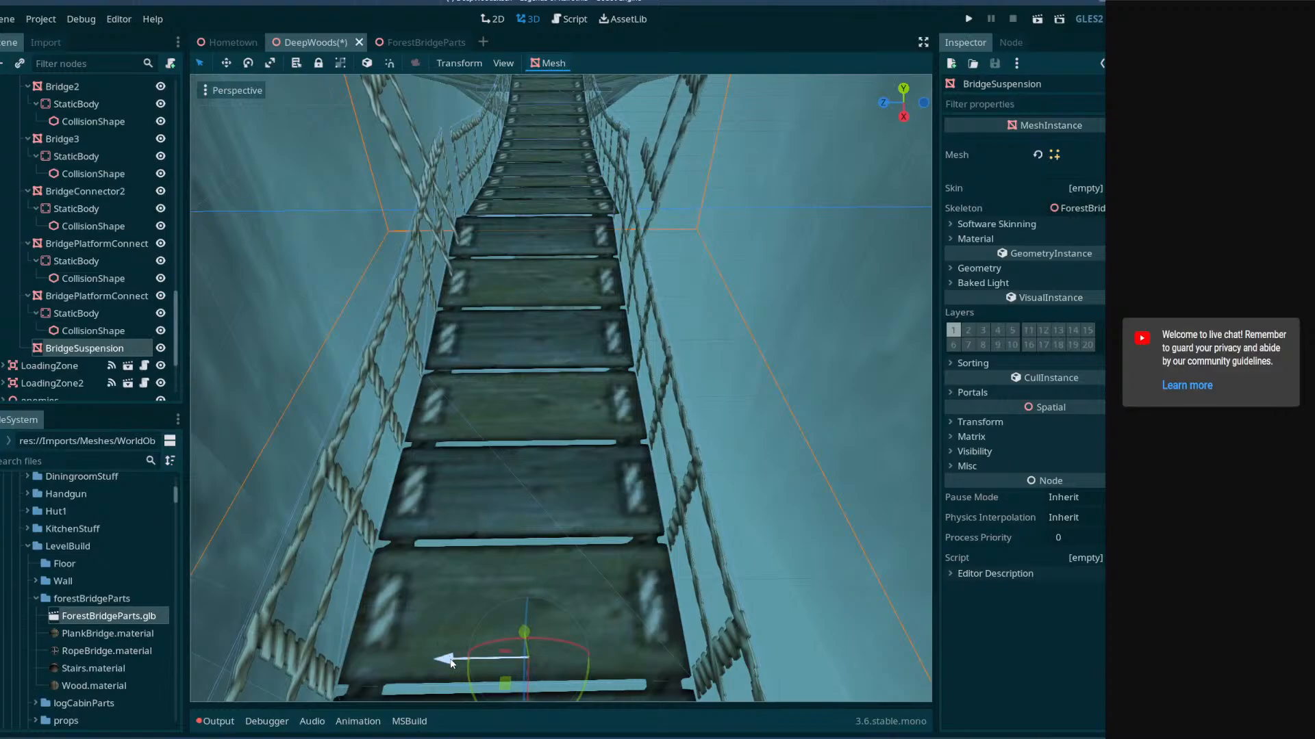
- Duplicate BridgeSuspension and move the copy along the bridge in the X direction
right_drag(437, 665, 253, 552)
key(w)
key(d)
key(s)
mouse_move(234, 405)
right_down()
mouse_move(231, 395)
mouse_move(234, 405)
right_up()
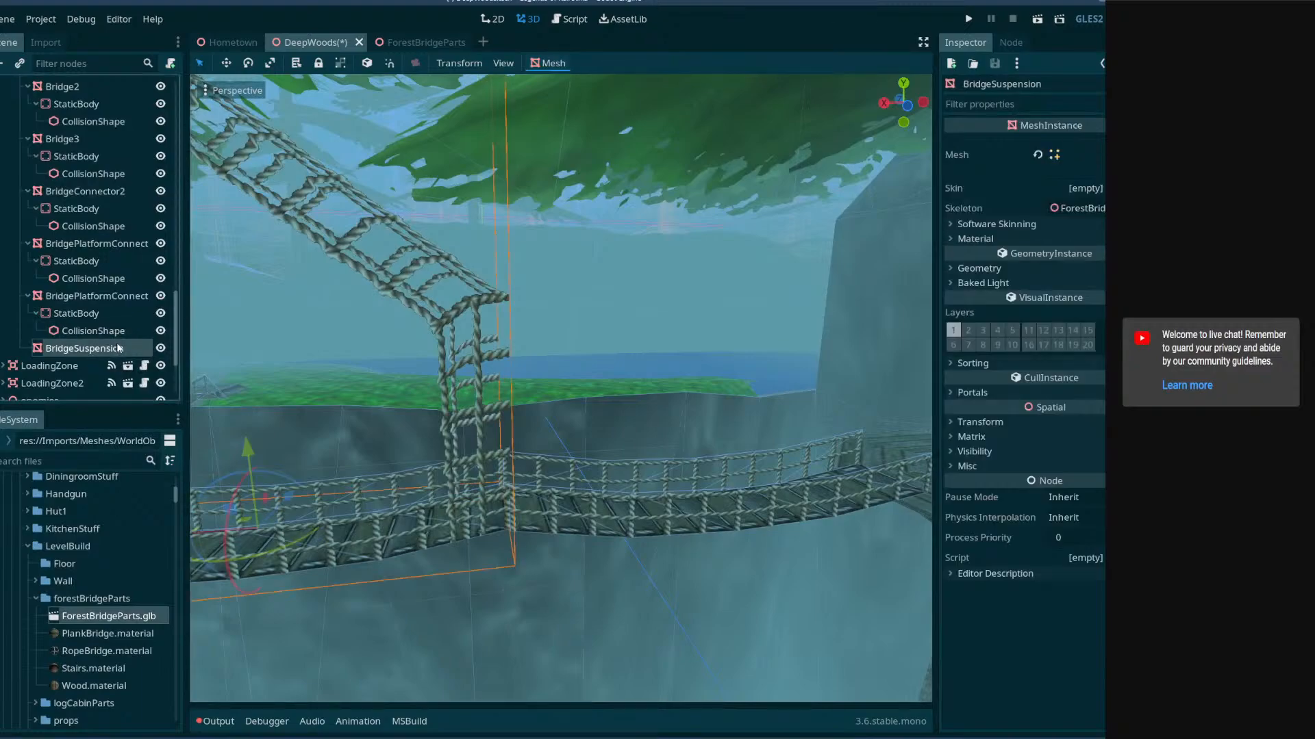
middle_drag(315, 493, 374, 468)
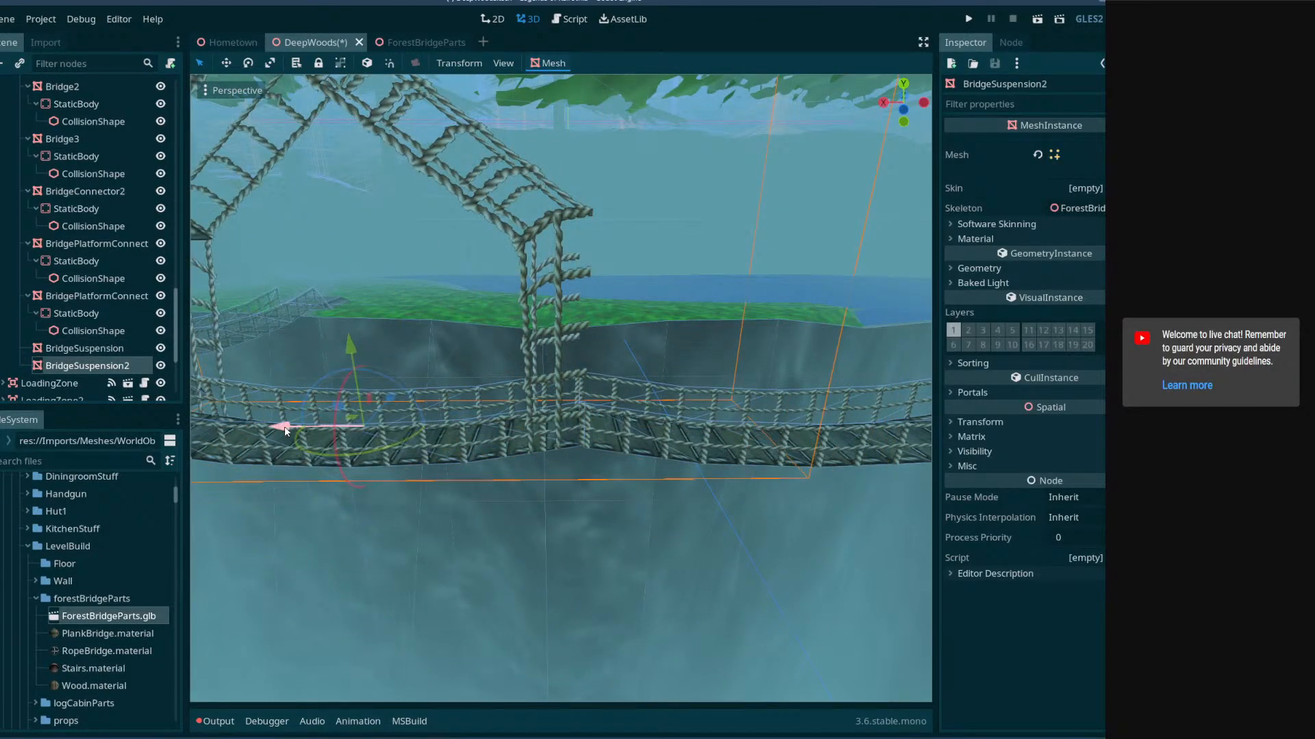
drag(748, 449, 731, 451)
- Select Bridge3 and adjust its position between the suspended joint and the next tree platform
right_drag(731, 451, 794, 425)
key(w)
key(s)
key(a)
right_drag(562, 388, 588, 342)
key(d)
key(w)
right_drag(469, 466, 469, 504)
key(a)
click(469, 505)
mouse_move(364, 419)
mouse_down()
mouse_move(364, 373)
mouse_move(368, 396)
mouse_up()
mouse_move(453, 389)
right_down()
mouse_move(520, 410)
mouse_move(453, 389)
right_up()
key(w)
drag(400, 379, 382, 359)
- Examine the end of Bridge3 and the surrounding tree platform and trunk
right_drag(383, 358, 582, 435)
key(w)
key(s)
key(w)
key(w)
right_drag(547, 314, 565, 103)
right_drag(565, 274, 554, 226)
right_drag(554, 384, 651, 428)
key(s)
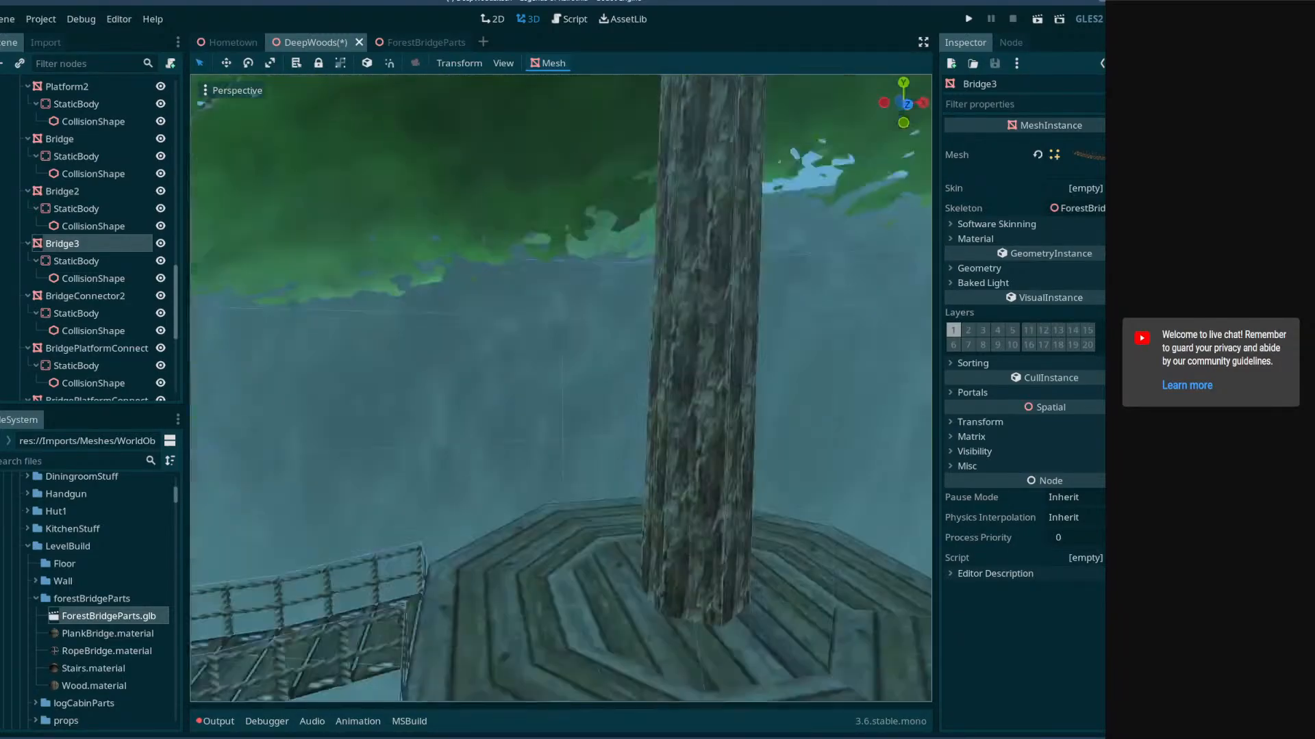
right_drag(561, 388, 369, 366)
- Duplicate BridgePlatformConnector3 at the tree platform's edge and move the copy to the opposite end of the bridge
mouse_move(571, 200)
right_down()
mouse_move(657, 222)
mouse_move(572, 200)
right_up()
click(714, 387)
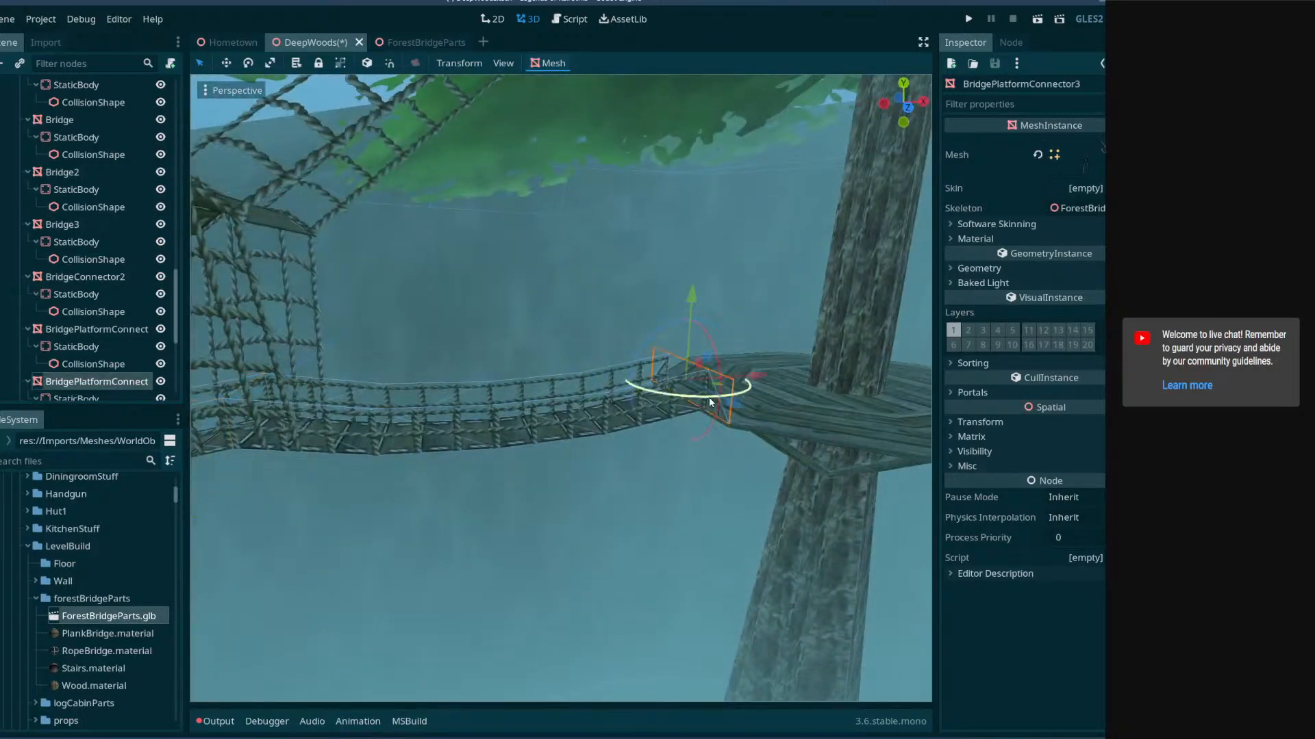
key(ctrl+d)
drag(755, 375, 414, 403)
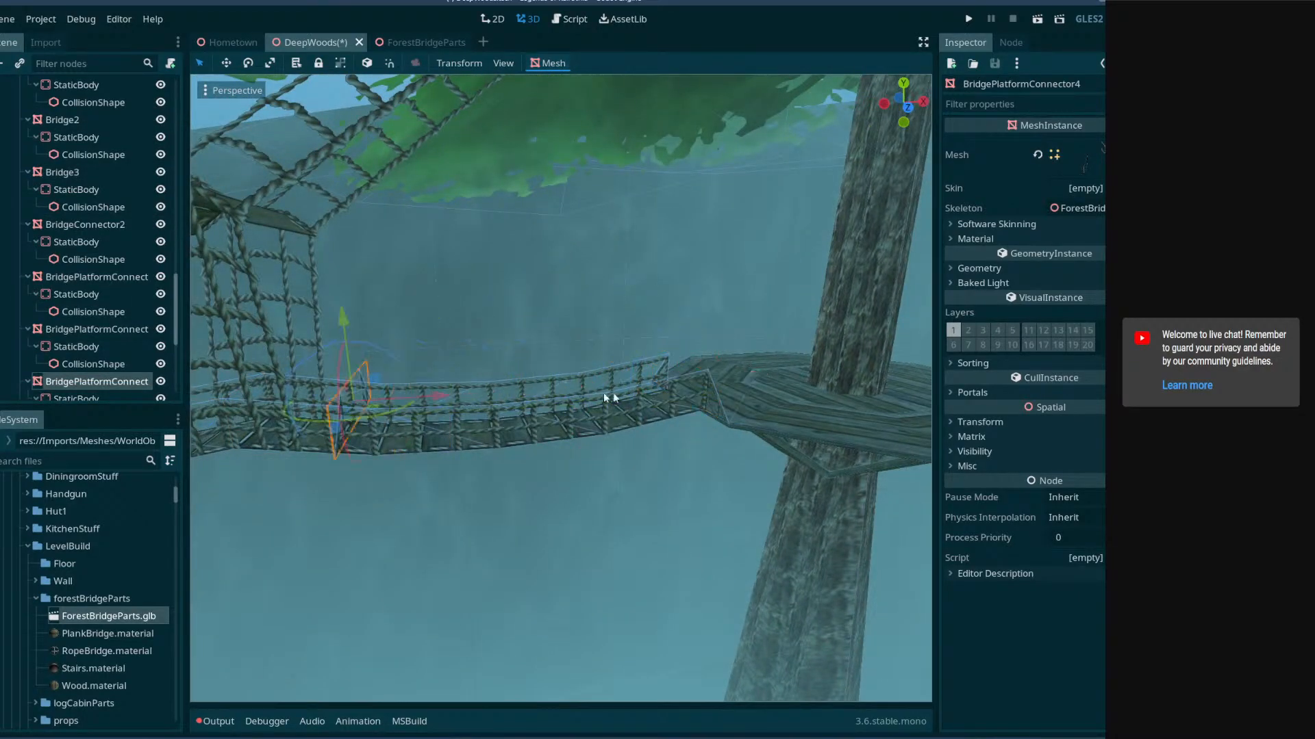
right_drag(656, 388, 588, 387)
drag(736, 411, 352, 361)
- Examine the bridge run from the tree platforms to the grassy cliff edge
key(w)
right_drag(373, 365, 732, 381)
key(w)
key(s)
key(s)
key(w)
key(d)
key(a)
key(w)
key(d)
key(w)
key(s)
key(w)
key(a)
key(s)
key(w)
key(s)
key(w)
key(s)
key(w)
key(w)
key(w)
key(s)
key(w)
- Duplicate the bridge connector at the grassy cliff edge and move the copy to the farthest tree platform
click(714, 377)
click(757, 332)
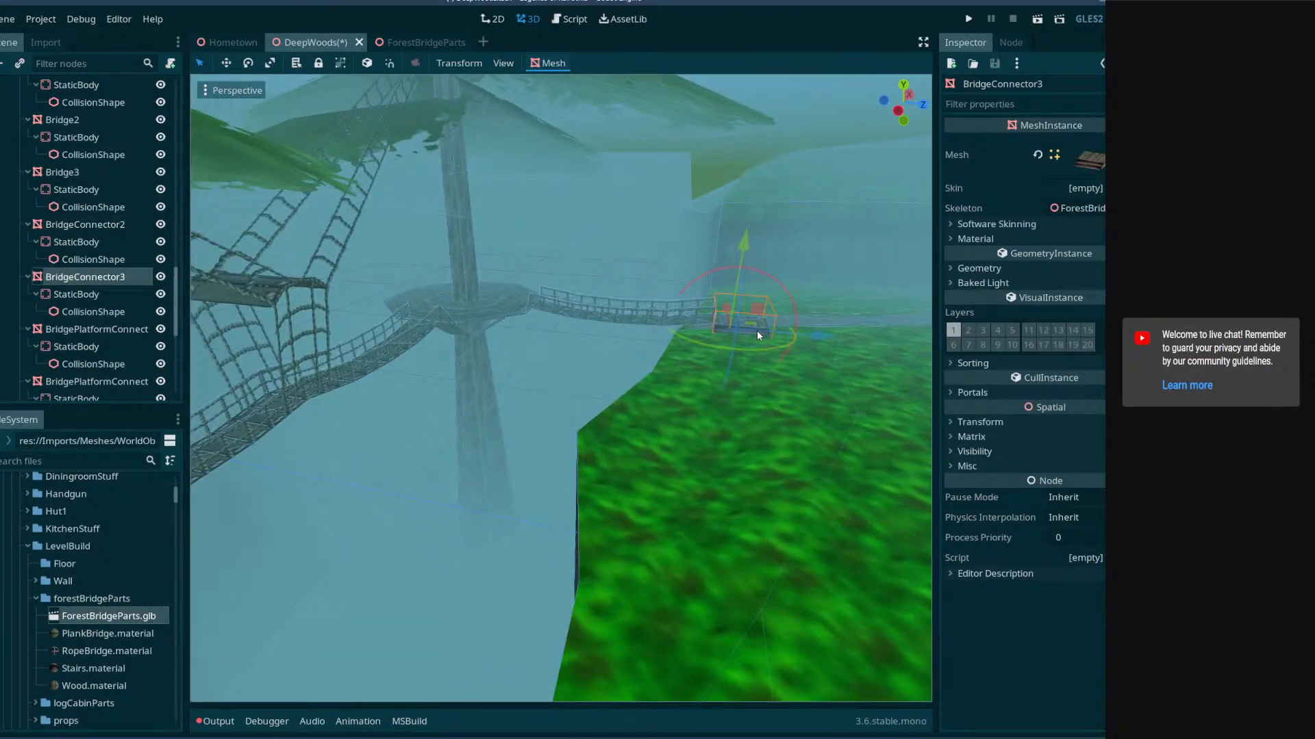
drag(751, 325, 483, 449)
right_drag(483, 449, 638, 426)
drag(823, 454, 564, 407)
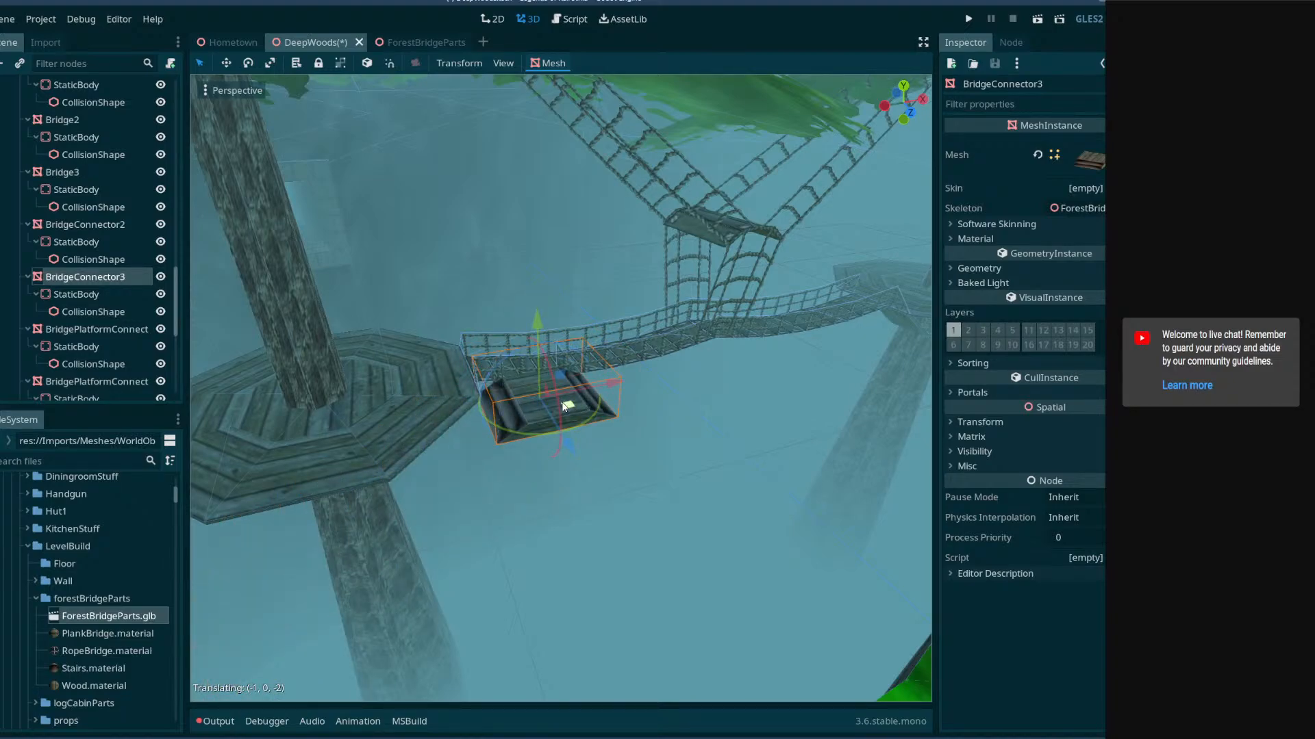
drag(564, 407, 348, 374)
- Raise BridgeConnector3 by 1 unit above the tree platform's deck
right_drag(348, 374, 439, 373)
key(w)
key(a)
drag(561, 360, 562, 312)
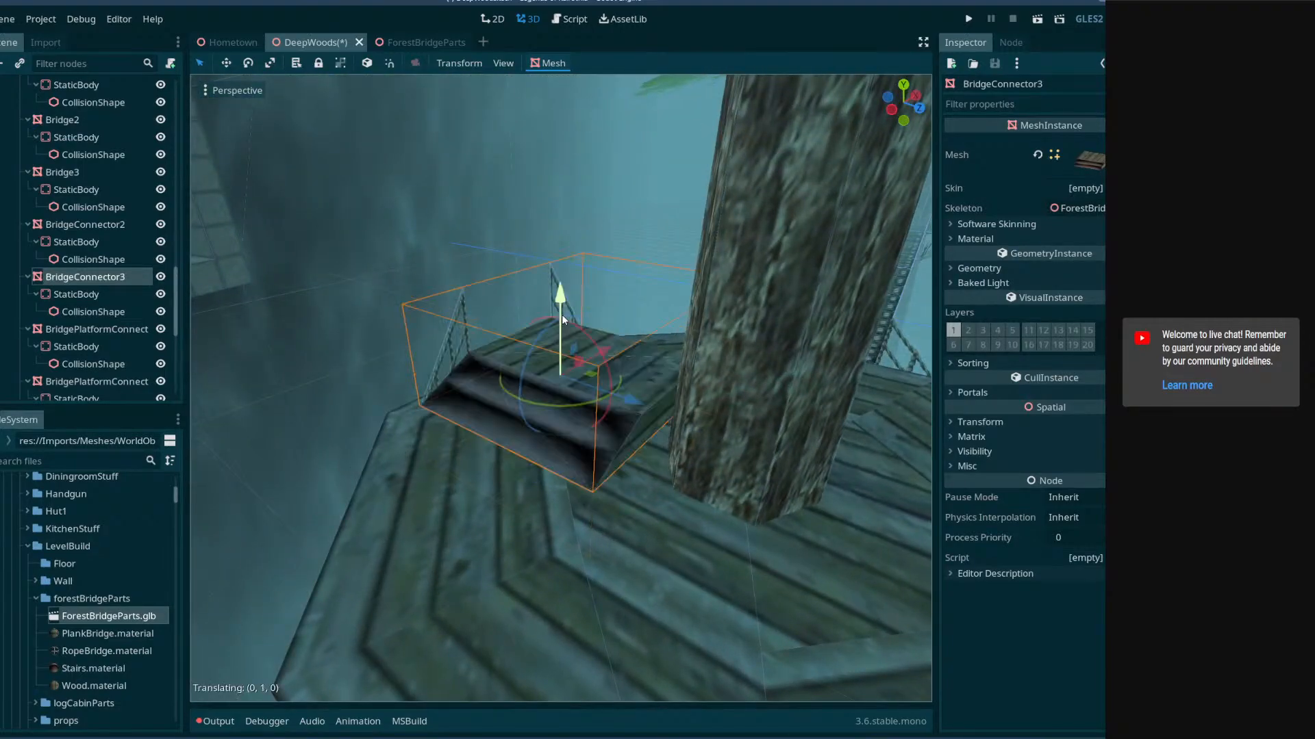
right_drag(577, 367, 263, 359)
key(w)
key(d)
key(d)
key(s)
key(w)
- Fine-tune the height of BridgeConnector3 so its base rests on the platform planks
right_drag(647, 434, 628, 403)
key(q)
mouse_move(547, 399)
mouse_down()
mouse_move(549, 424)
mouse_move(552, 412)
mouse_up()
key(q)
right_drag(551, 412, 625, 431)
key(w)
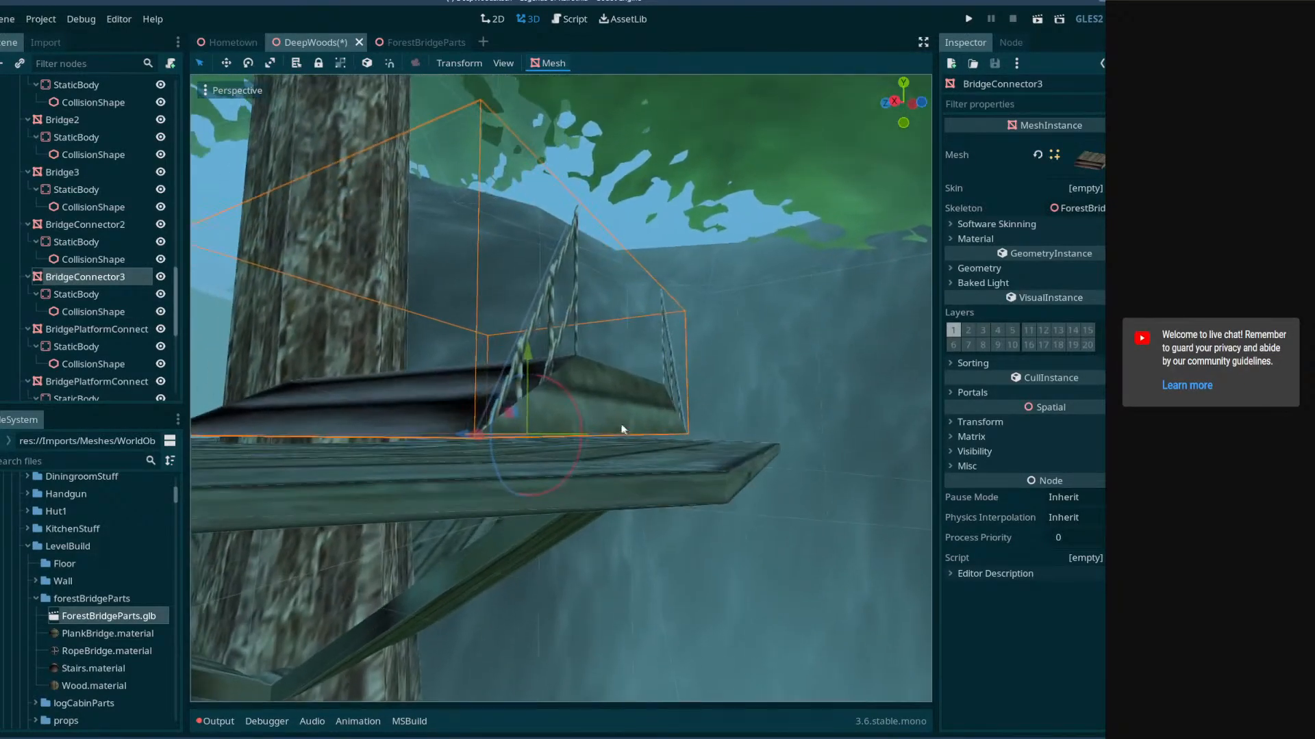
drag(532, 352, 532, 365)
- Rotate BridgeConnector3 about its vertical axis and slide it to the outer edge of the tree platform
key(e)
right_drag(533, 367, 570, 387)
drag(497, 440, 515, 427)
key(a)
right_drag(515, 427, 661, 423)
drag(580, 532, 582, 399)
right_drag(582, 399, 611, 426)
drag(595, 437, 546, 438)
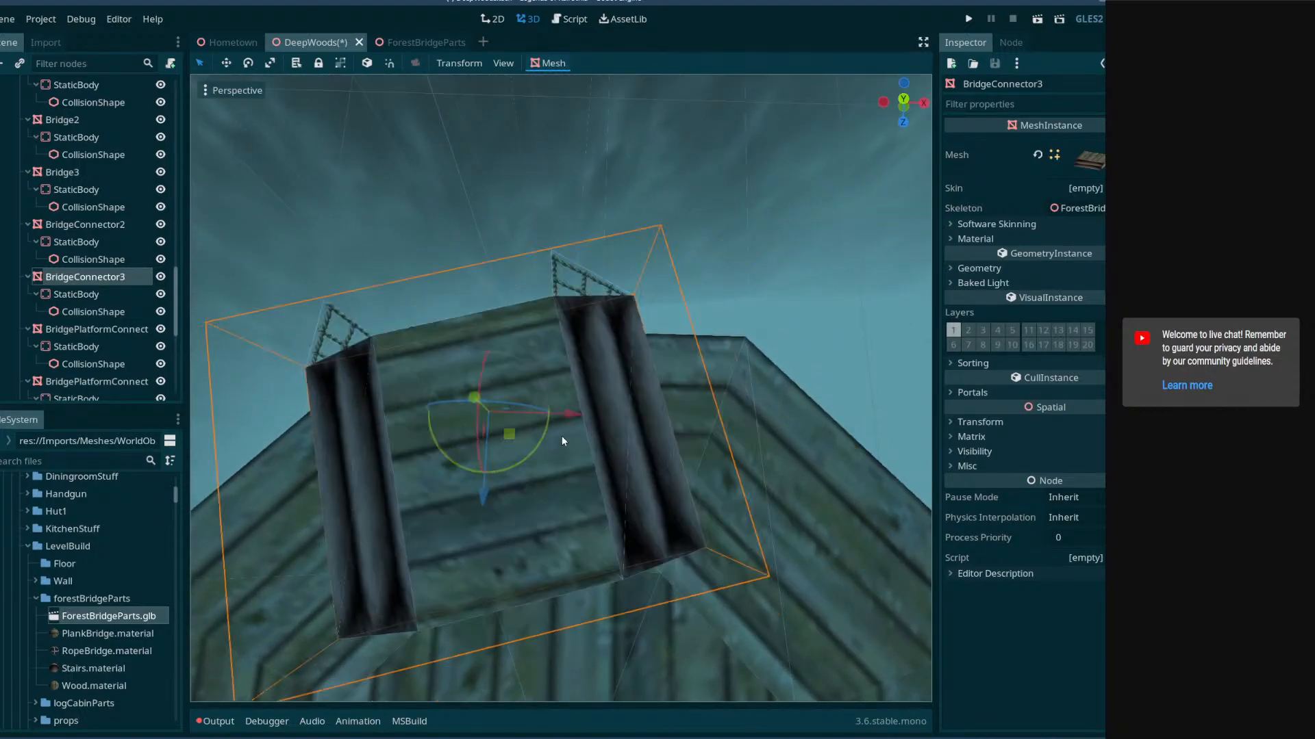
right_drag(556, 450, 587, 518)
drag(580, 627, 555, 640)
right_drag(556, 640, 592, 372)
- Copy Bridge3 and paste it as a child of BridgeConnector3
click(591, 371)
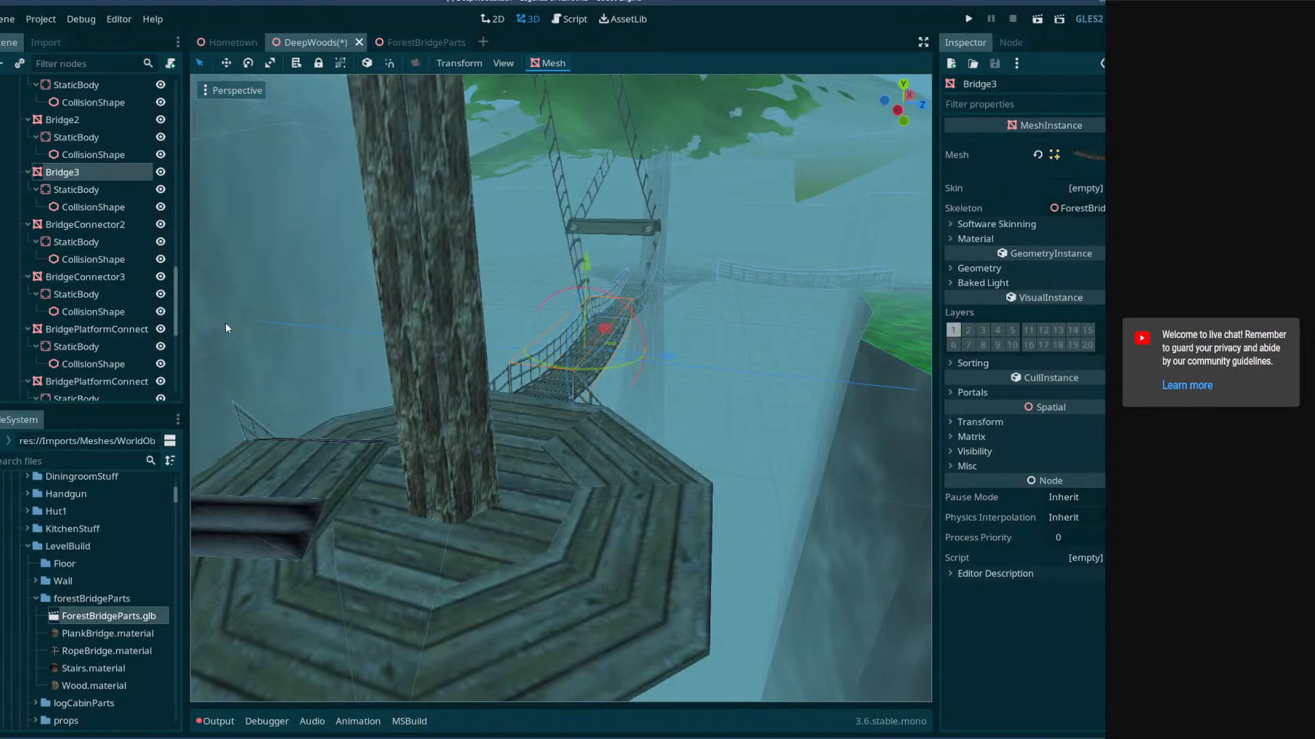
click(276, 507)
key(ctrl+v)
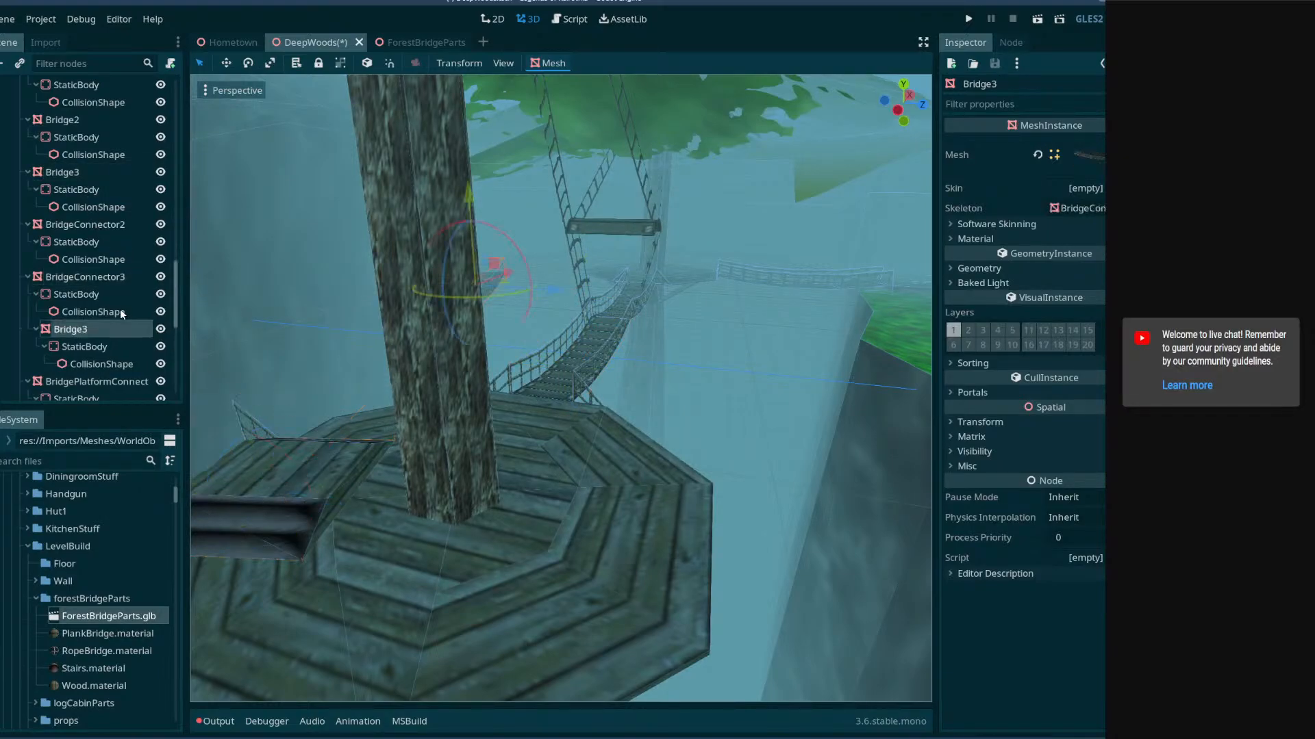
right_drag(406, 385, 436, 385)
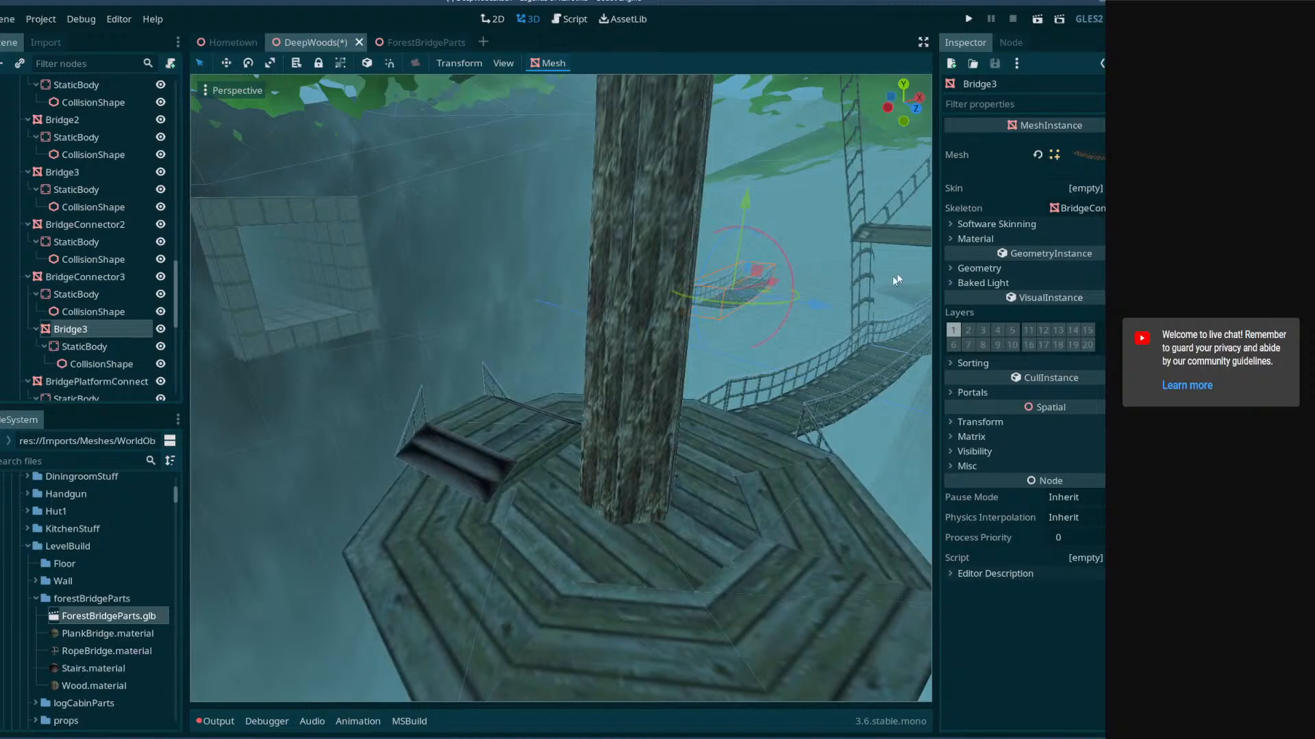
- Set the pasted Bridge3's translation to 0, 0, 0 and its Y rotation to 0 degrees
click(983, 421)
click(1049, 454)
click(1103, 455)
text(0)
click(1055, 450)
right_drag(677, 383, 582, 409)
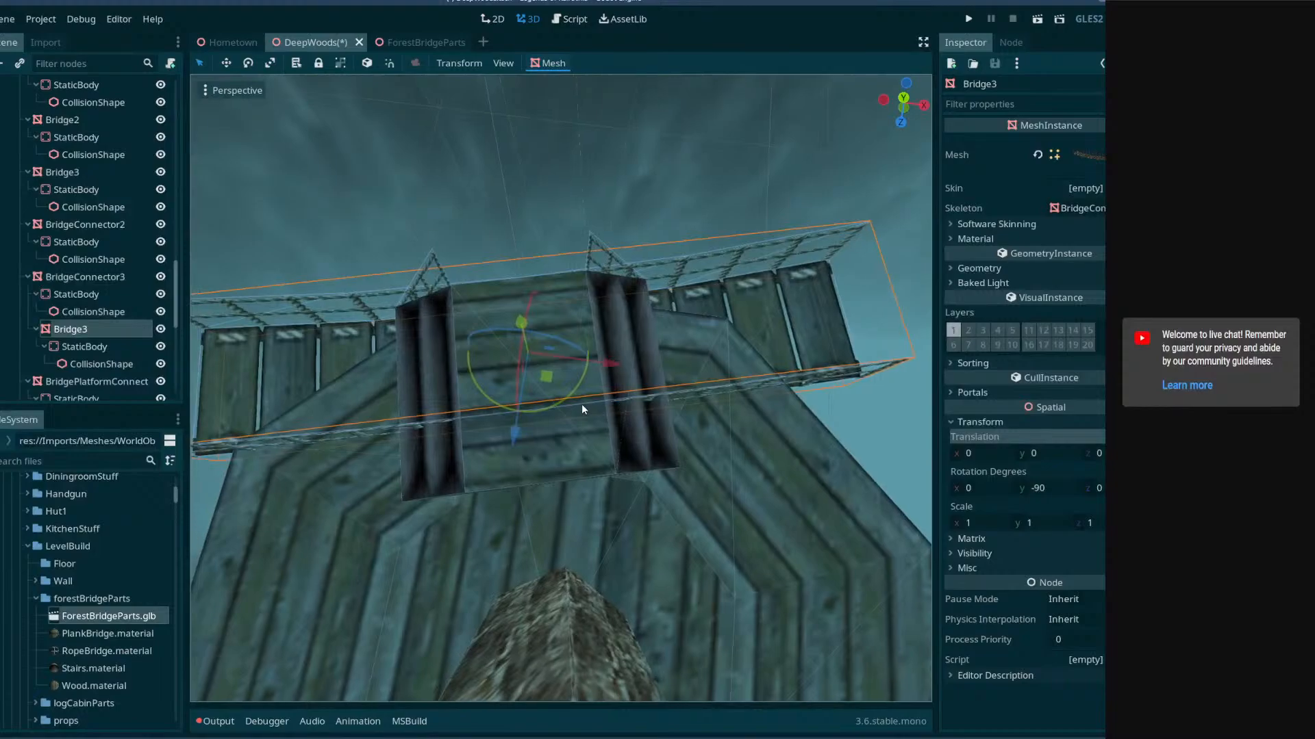
drag(569, 398, 581, 307)
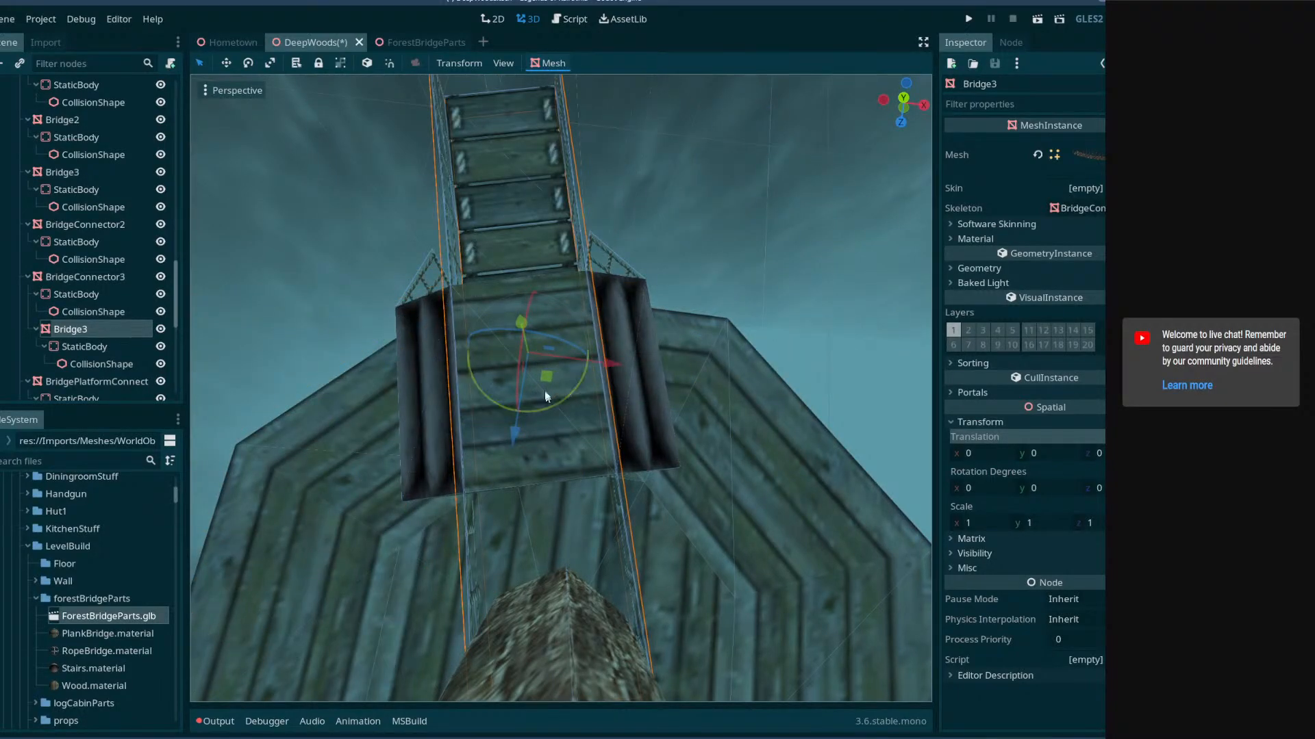
- Enable local space and move the pasted Bridge3 along X to 6, outward from the connector
click(370, 68)
right_drag(546, 339, 443, 271)
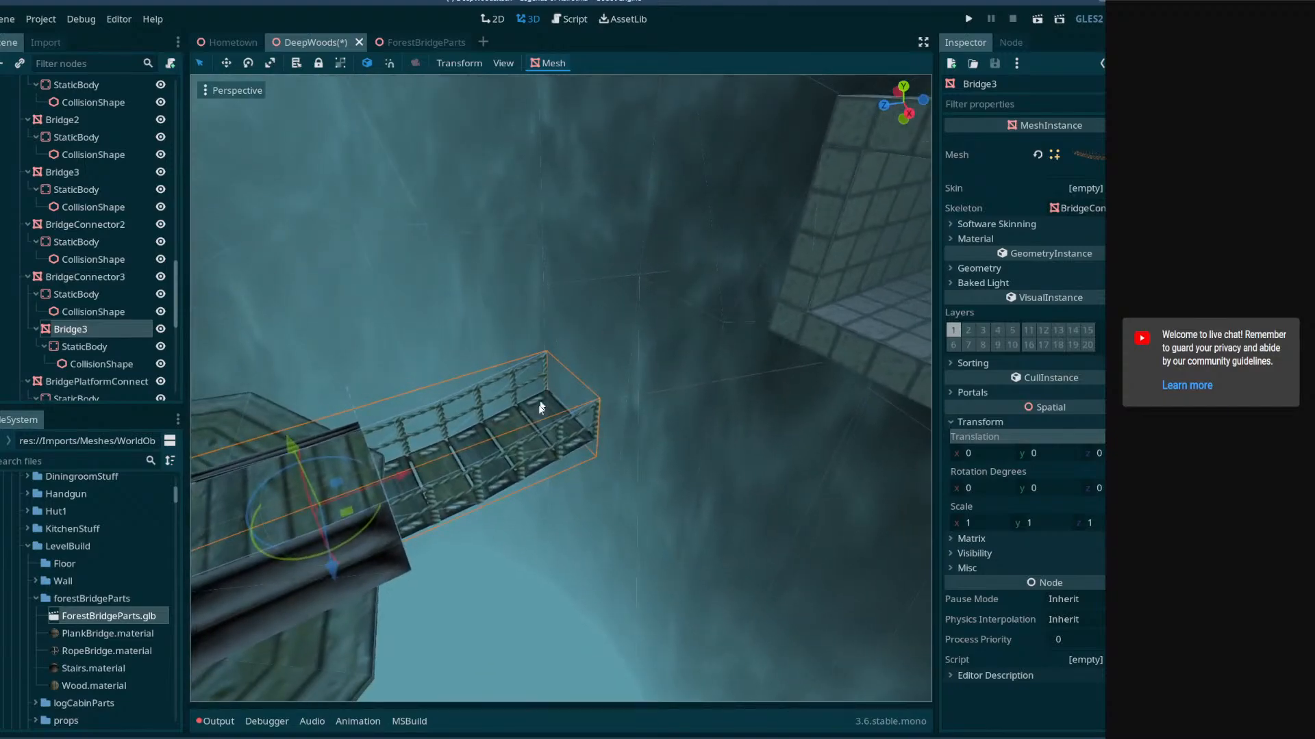
drag(413, 473, 682, 419)
right_drag(682, 419, 593, 410)
- Rotate BridgeConnector3 to aim its child bridge at the stone tunnel and nudge it against the platform edge
click(119, 283)
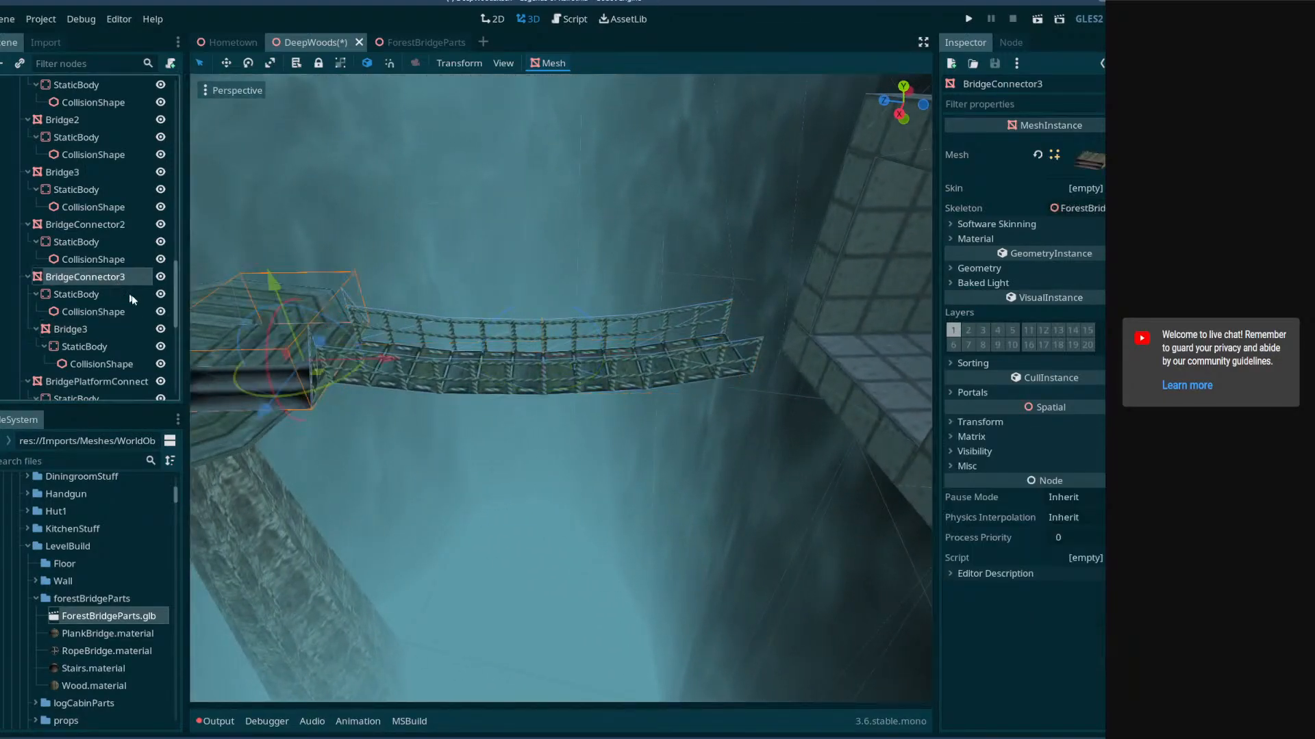
right_drag(410, 380, 373, 377)
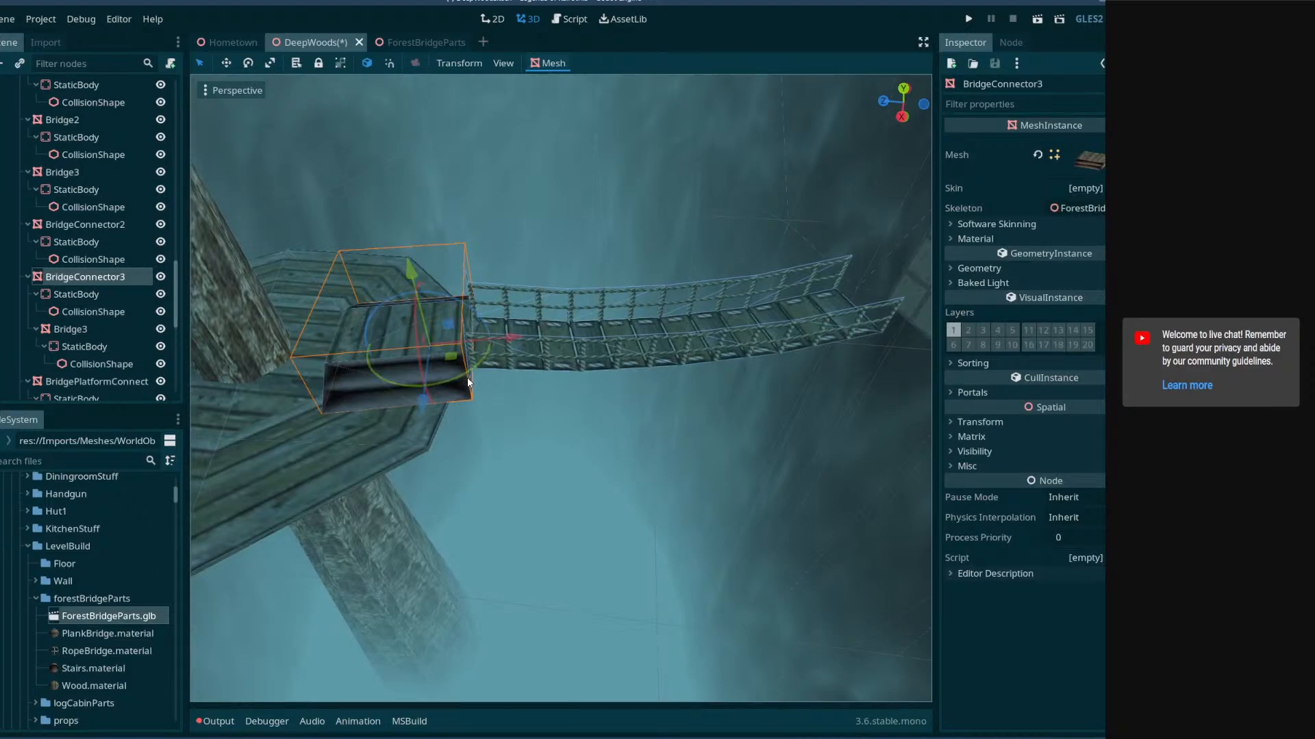
right_drag(464, 374, 493, 366)
right_drag(658, 411, 576, 381)
drag(598, 511, 672, 502)
right_drag(672, 503, 835, 511)
right_drag(653, 478, 706, 478)
drag(628, 402, 644, 387)
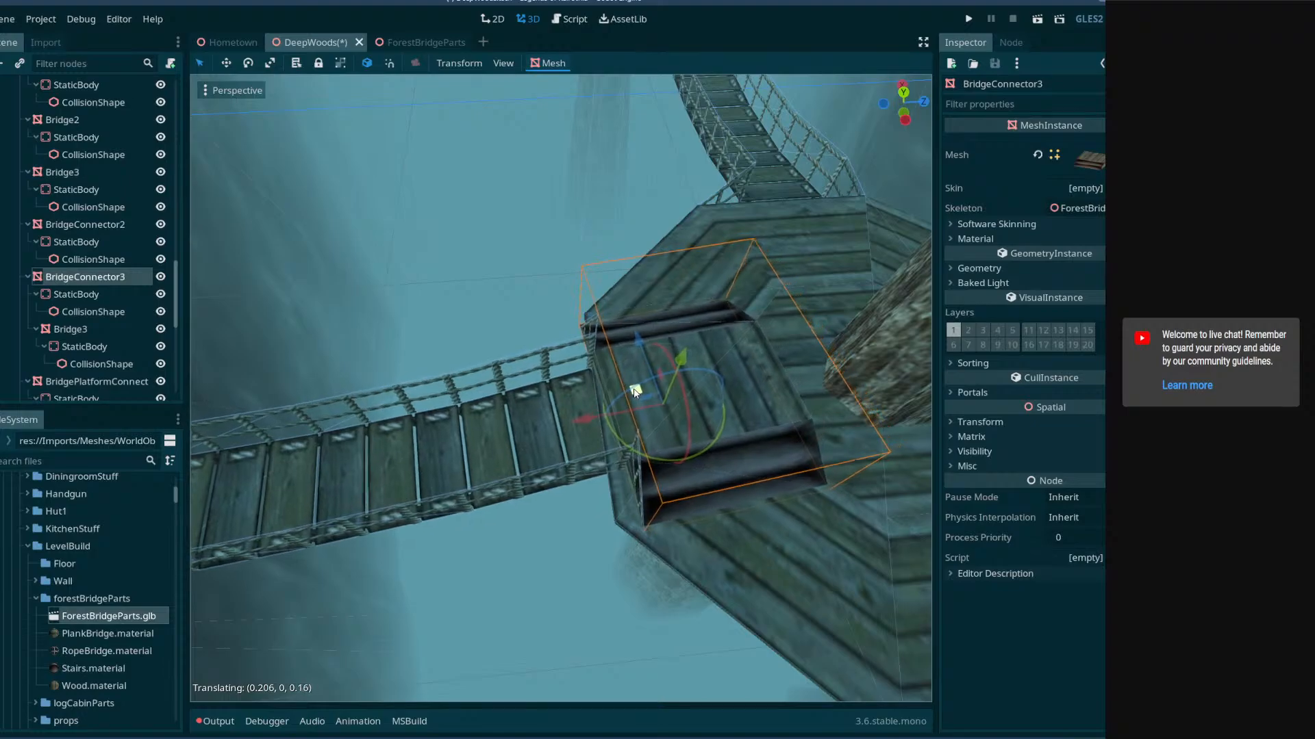
drag(623, 398, 644, 391)
middle_drag(644, 393, 504, 386)
- Raise the child Bridge3 to a Y translation of 0.5 to meet the connector's deck
click(102, 328)
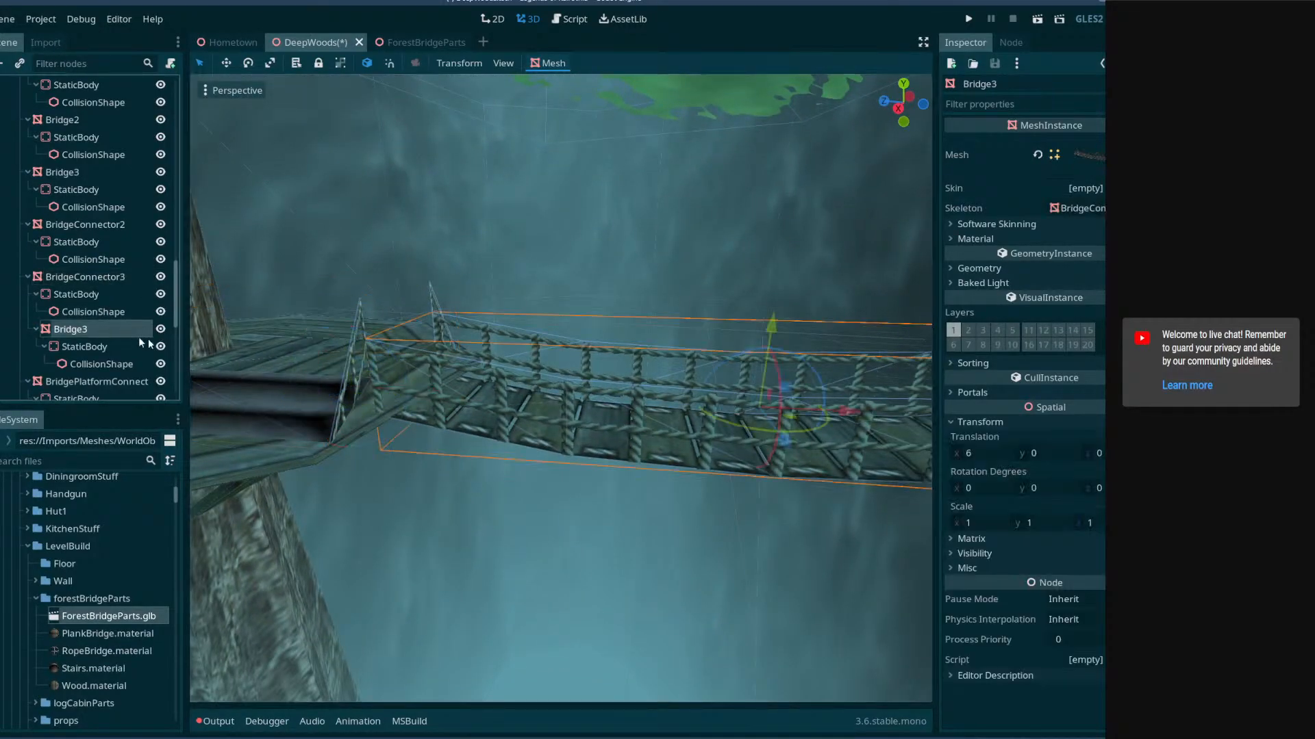
drag(779, 322, 788, 289)
right_drag(788, 289, 295, 333)
key(w)
key(s)
right_drag(747, 336, 747, 329)
- Select BridgeConnector3 and fine-tune its alignment on the platform toward the stone tunnel
click(120, 380)
key(f)
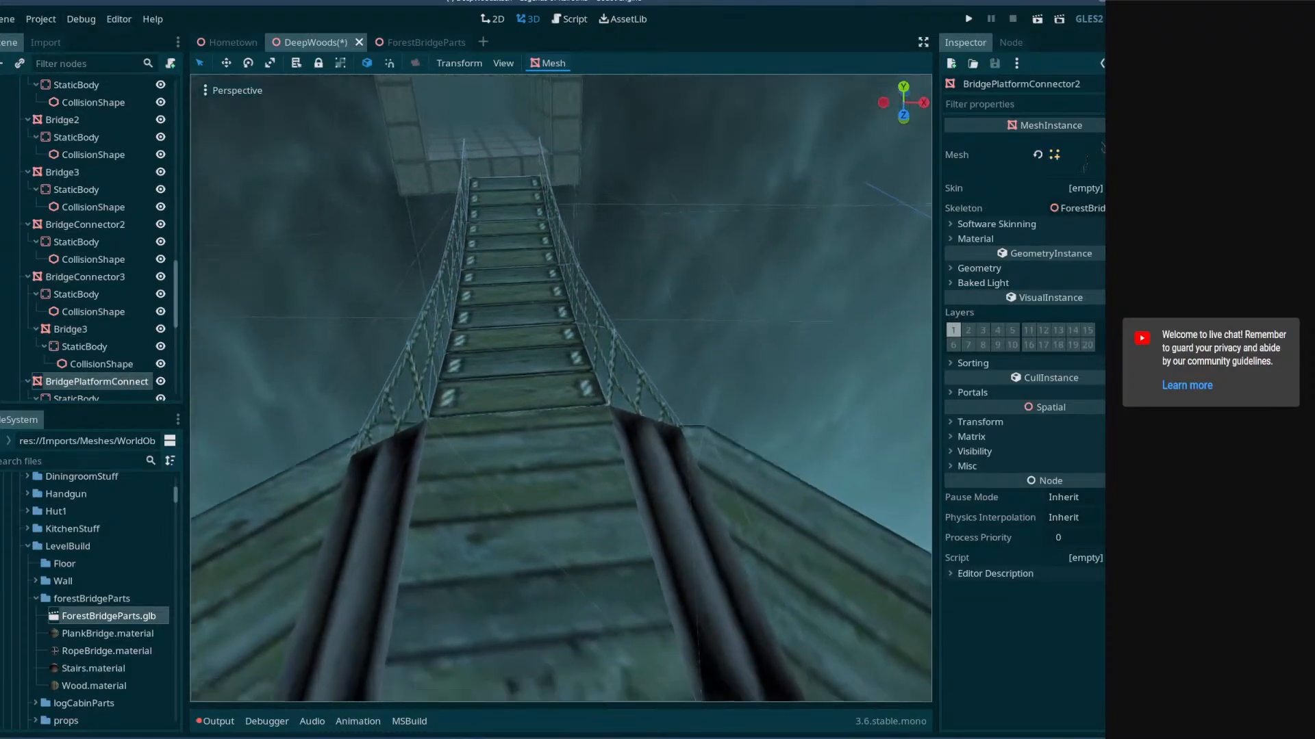
scroll(117, 335, down, 3)
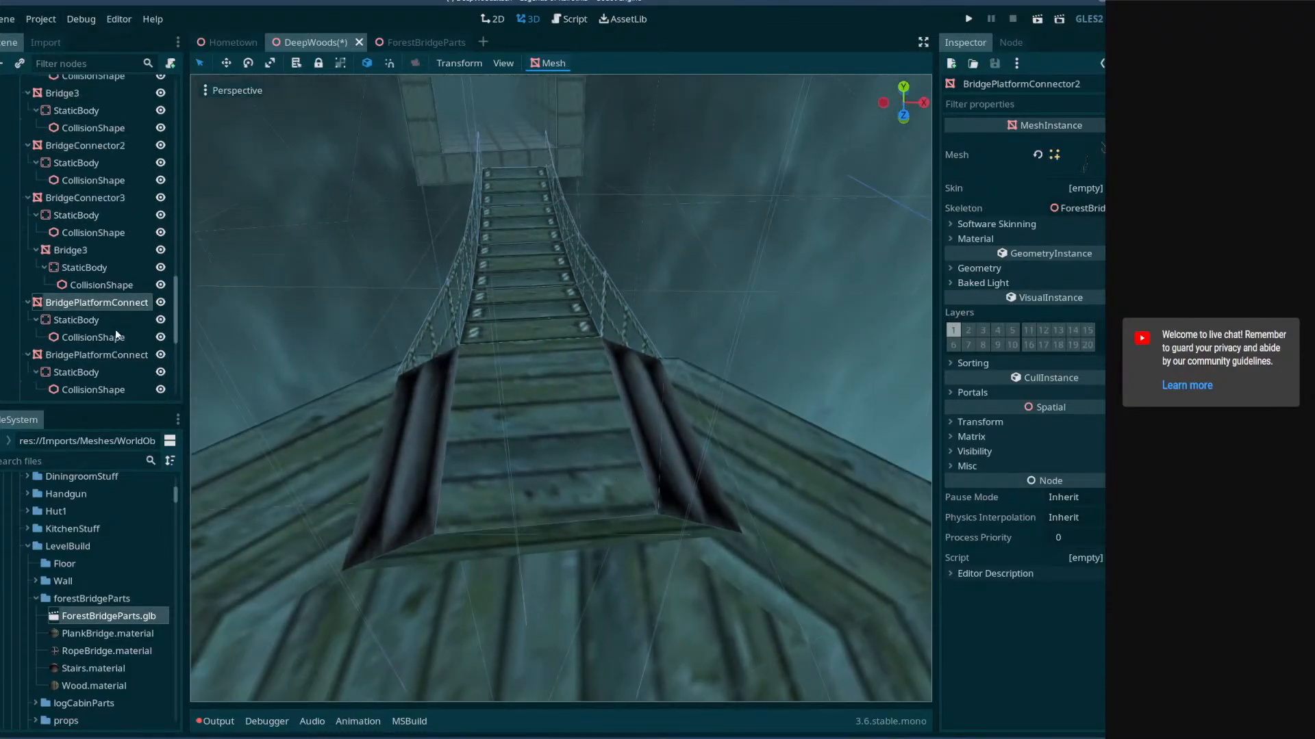
click(89, 198)
drag(562, 457, 562, 455)
shift+middle_drag(559, 401, 556, 335)
middle_drag(556, 335, 582, 411)
drag(564, 416, 546, 412)
middle_drag(546, 411, 582, 409)
- Set BridgeConnector3's Y translation to 0.5
right_drag(546, 326, 515, 326)
key(w)
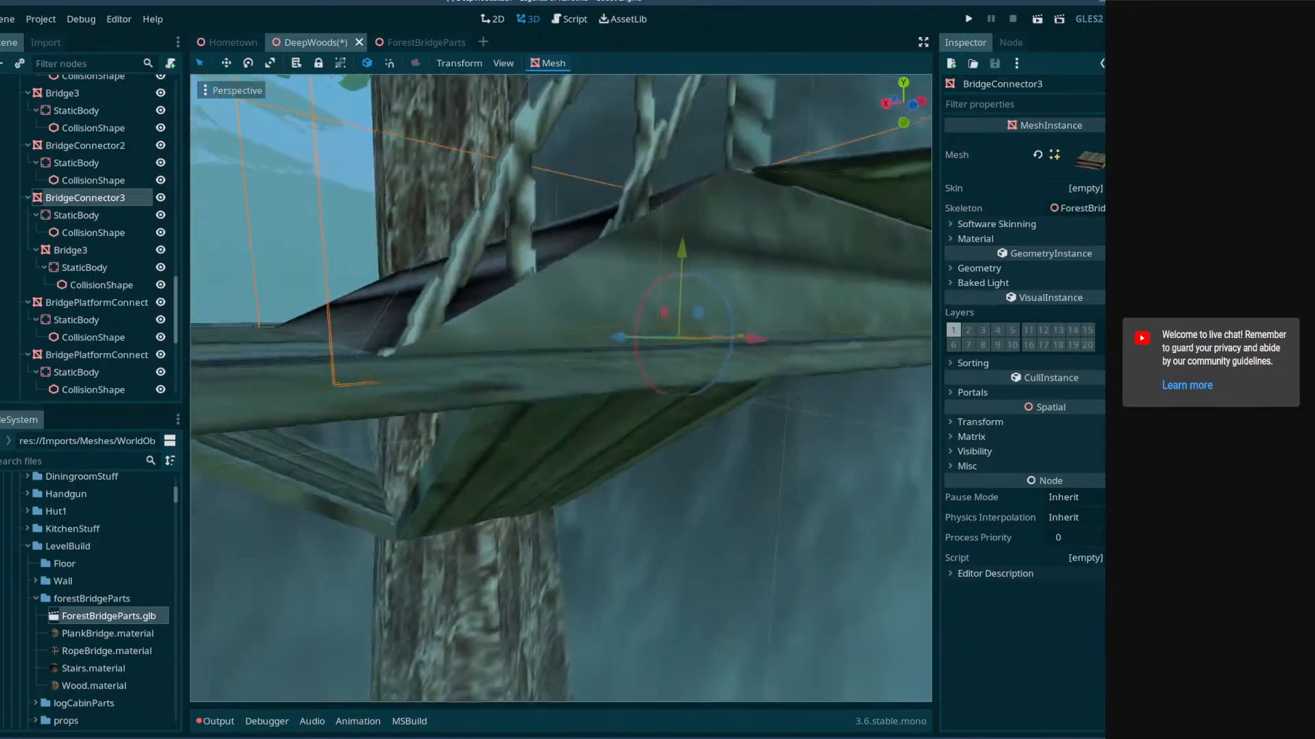
click(991, 421)
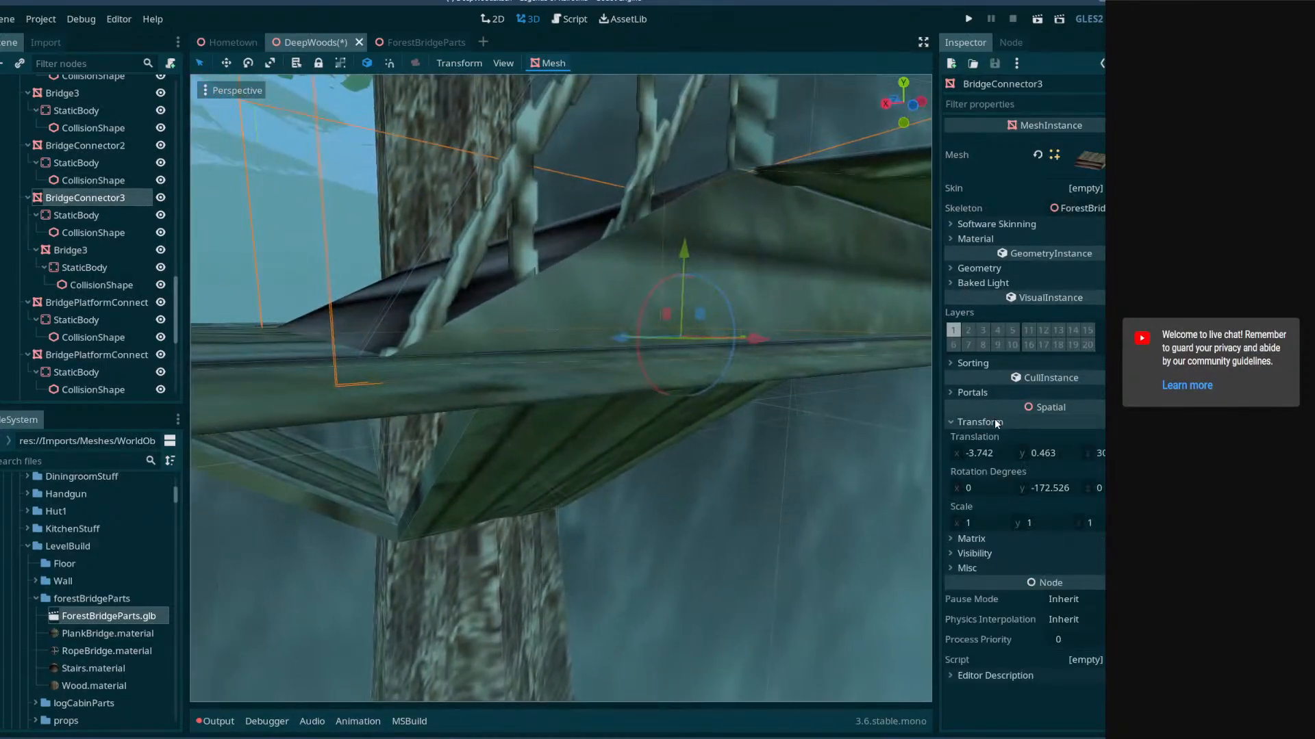
click(1050, 445)
text(0.5)
key(Return)
key(w)
- Scale the child Bridge3 to 1.1 along X and move it to an X translation of 6.5
right_drag(822, 463, 924, 458)
key(s)
right_drag(671, 343, 581, 396)
key(d)
click(499, 378)
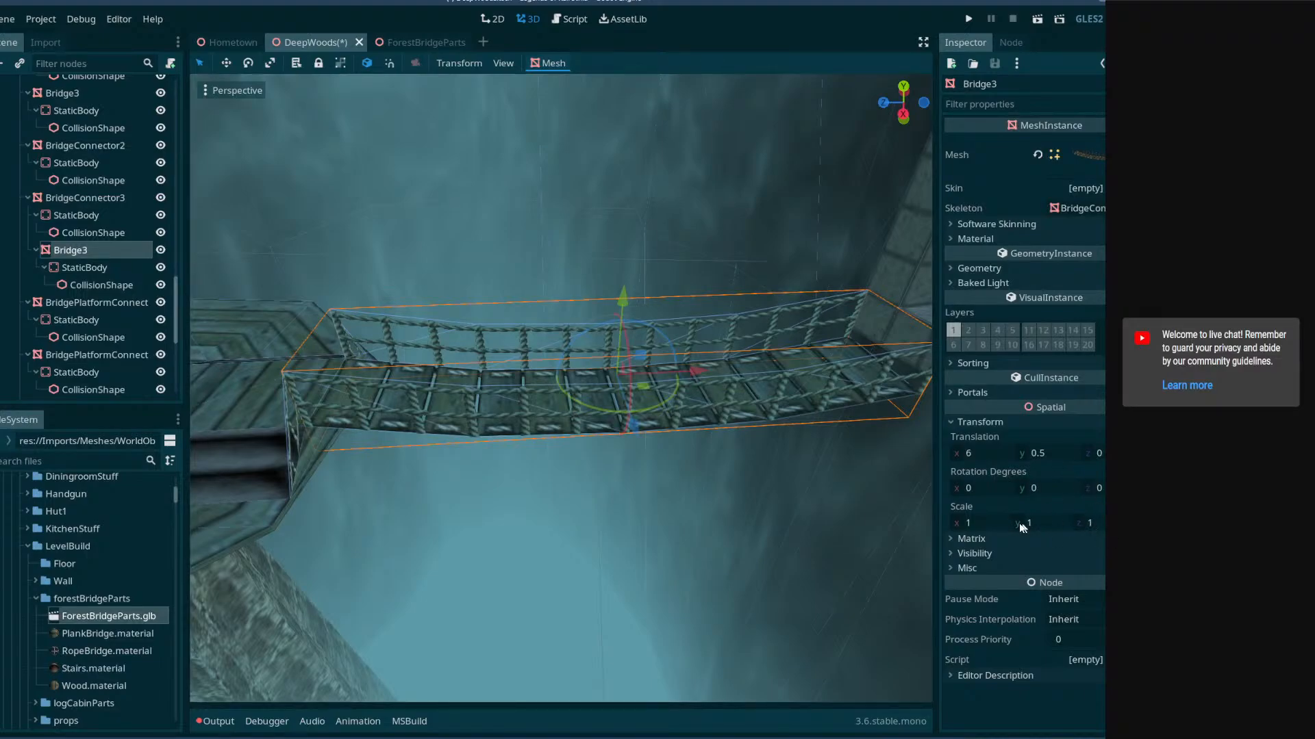
text(.1)
key(Return)
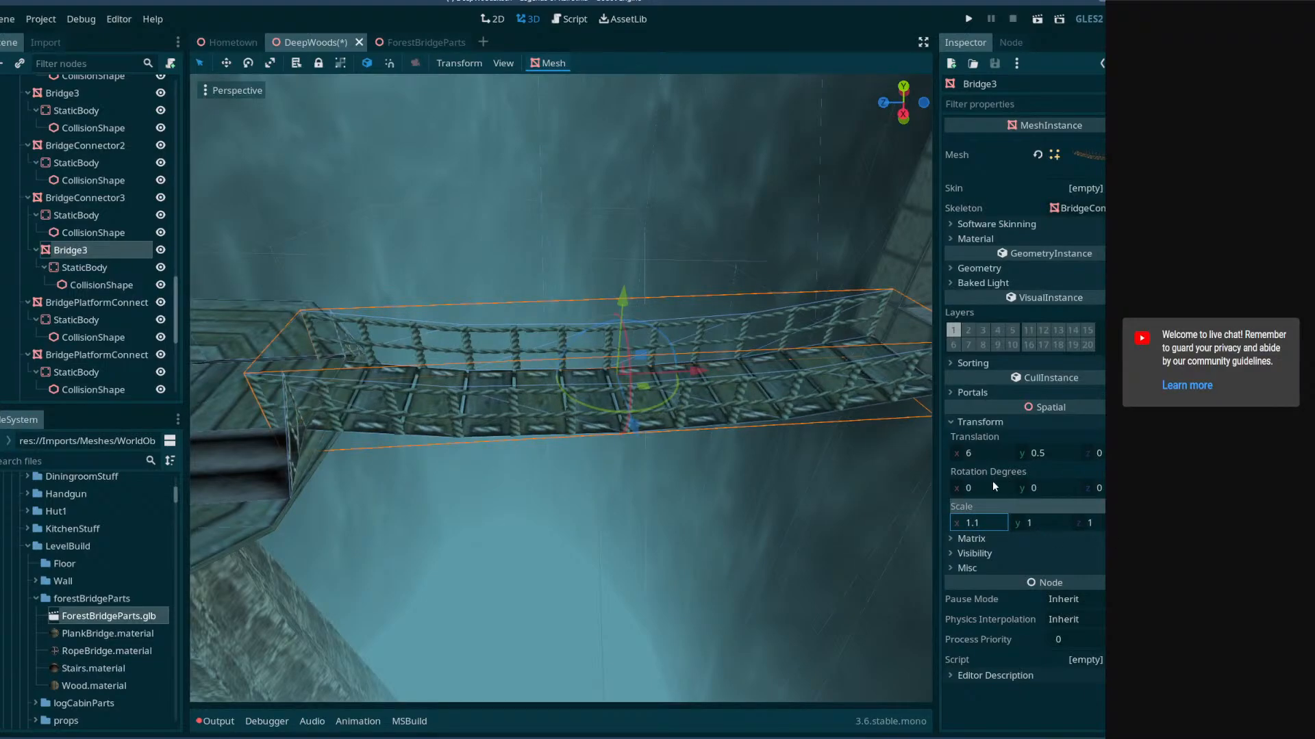
drag(720, 381, 725, 380)
mouse_move(796, 396)
right_down()
mouse_move(822, 397)
mouse_move(794, 390)
right_up()
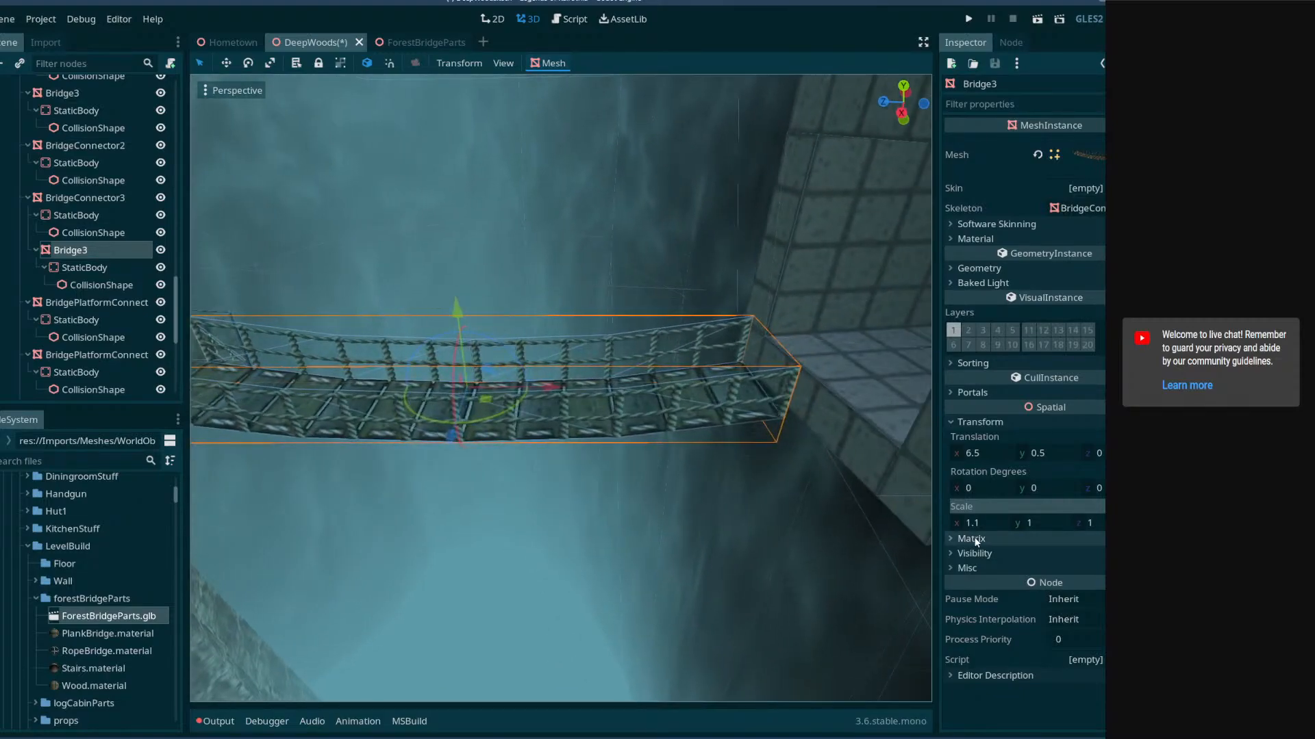
- Set the child Bridge3's X scale to 1.2 and move it to an X translation of 7
text(1.2)
key(Return)
right_drag(660, 452, 661, 453)
key(a)
drag(681, 413, 703, 413)
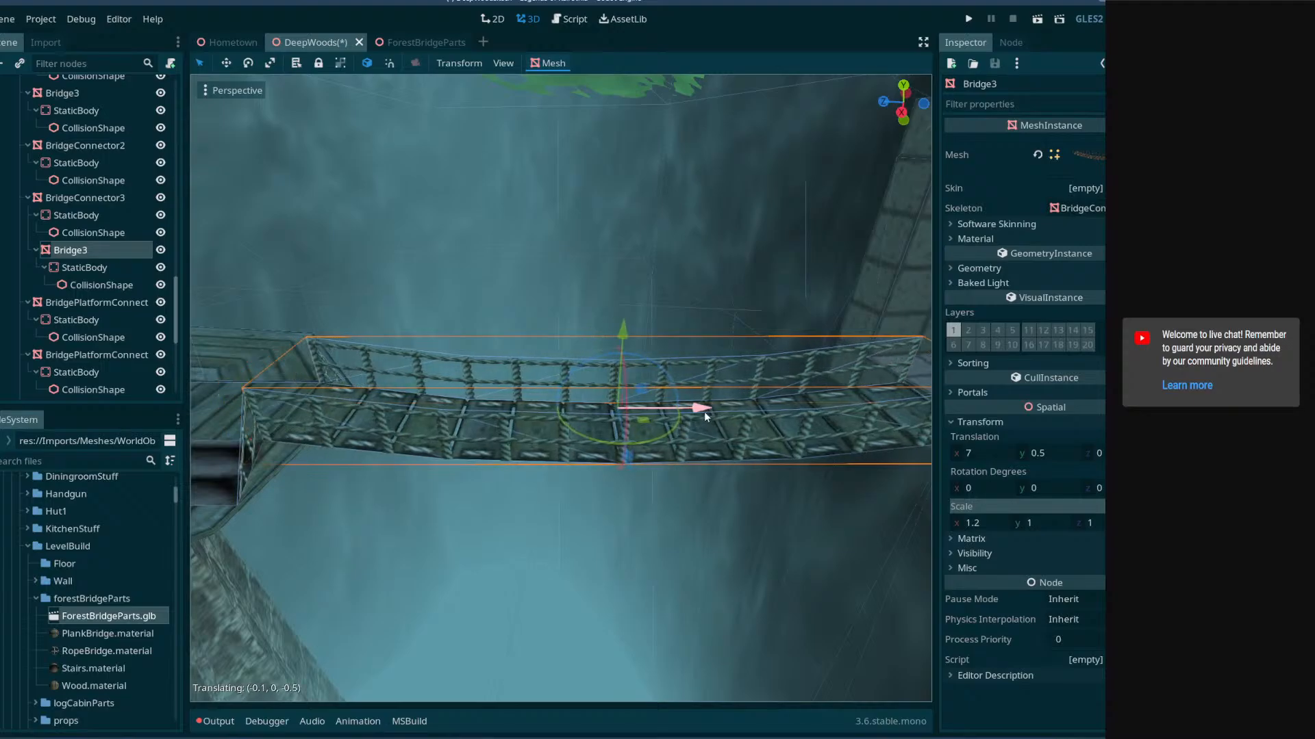
- Check the stretched bridge's span between the tree platform and the stone tunnel, and save the DeepWoods scene
mouse_move(704, 412)
right_down()
mouse_move(883, 408)
mouse_move(862, 397)
mouse_move(835, 403)
mouse_move(825, 469)
mouse_move(924, 455)
mouse_move(920, 423)
mouse_move(829, 445)
mouse_move(709, 429)
mouse_move(523, 483)
mouse_move(684, 453)
mouse_move(675, 367)
mouse_move(678, 410)
right_up()
key(w)
key(w)
key(s)
key(a)
key(w)
key(d)
key(a)
key(a)
key(w)
key(s)
key(d)
key(w)
key(s)
key(ctrl+s)
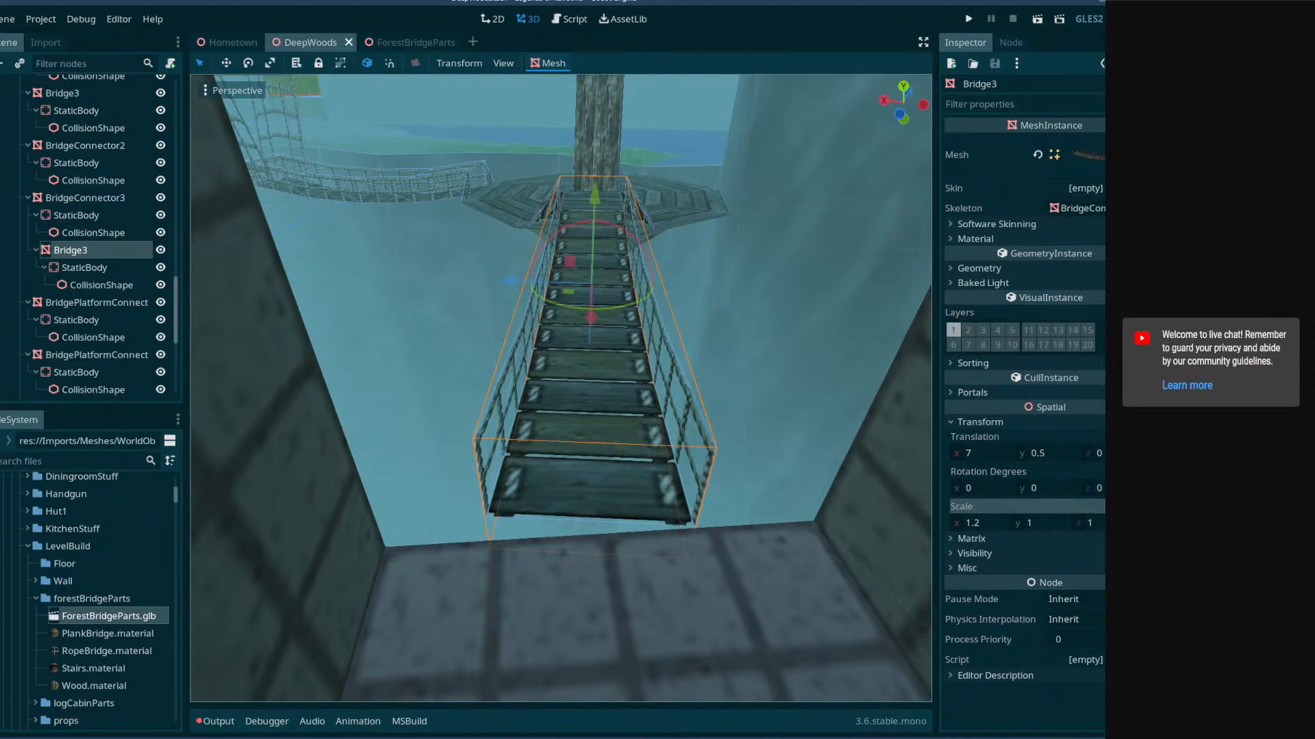
- Inspect the stretched bridge's end at the stone tunnel entrance and save the scene again
right_drag(678, 410, 921, 350)
key(a)
key(q)
key(s)
key(w)
key(e)
key(s)
key(a)
key(w)
key(ctrl+s)
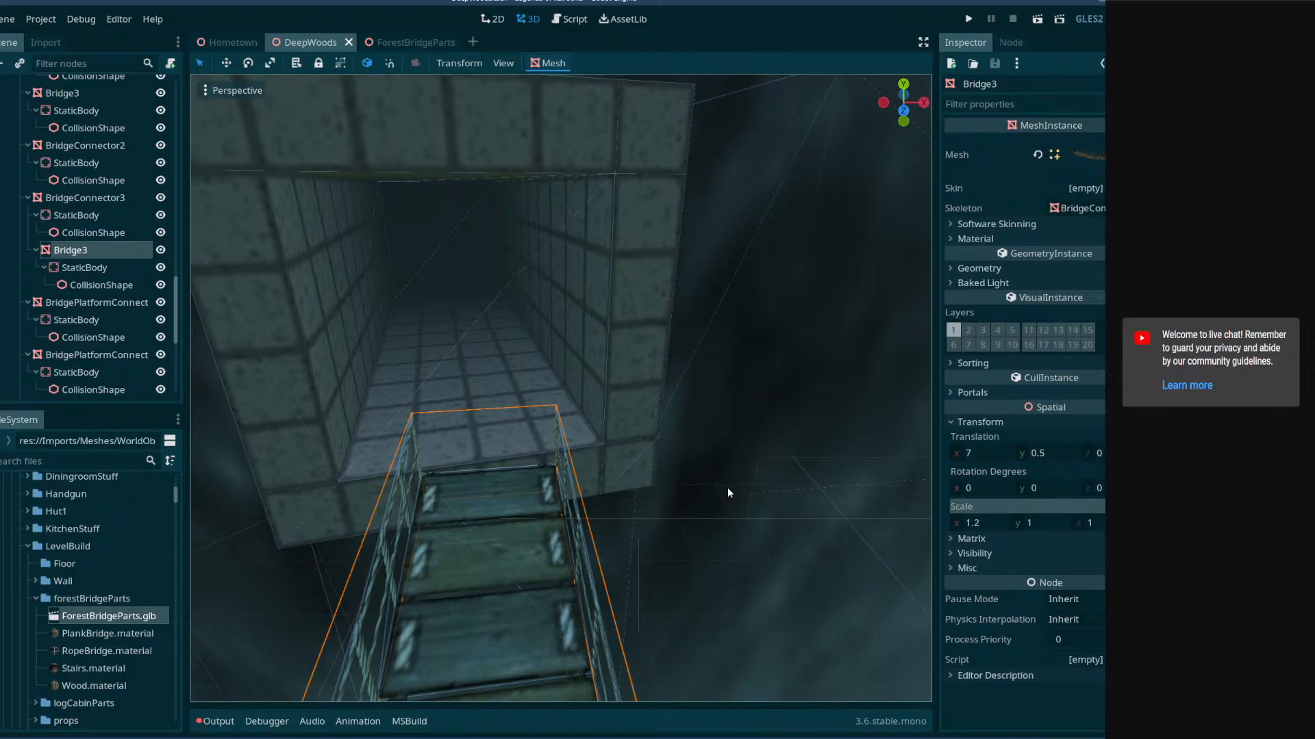
- Inspect the route from the stone tunnel out to the grassy cliffs and the rope bridge that meets them
right_drag(683, 496, 890, 452)
right_drag(561, 411, 209, 426)
key(w)
key(w)
key(s)
key(w)
key(s)
key(w)
key(w)
key(d)
key(s)
key(w)
key(w)
key(s)
key(w)
key(s)
right_drag(716, 523, 677, 467)
key(w)
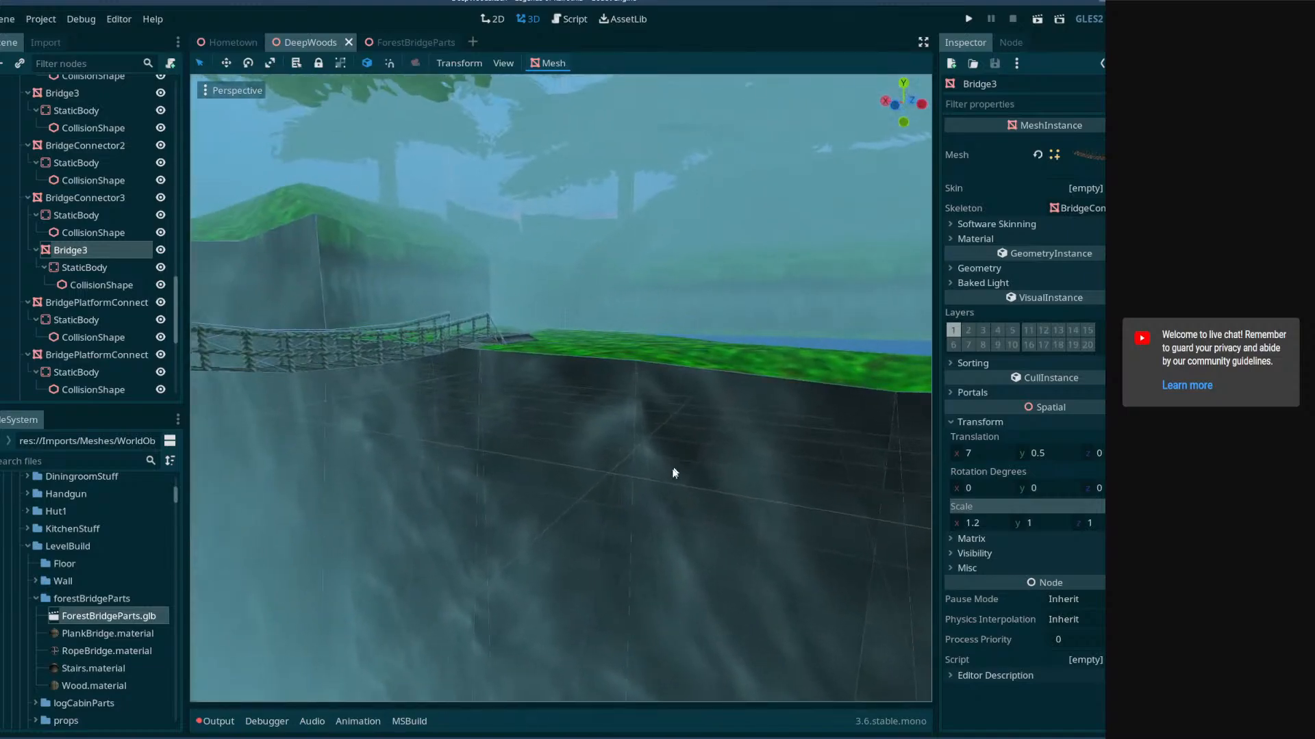
- Examine the ground beyond the cliff edge, down to the paved path beside the tree-wall hedges
right_drag(659, 361, 516, 349)
right_drag(599, 264, 894, 596)
key(w)
key(w)
key(w)
right_drag(560, 359, 575, 384)
right_drag(449, 415, 608, 397)
right_drag(408, 387, 308, 456)
right_drag(561, 387, 589, 428)
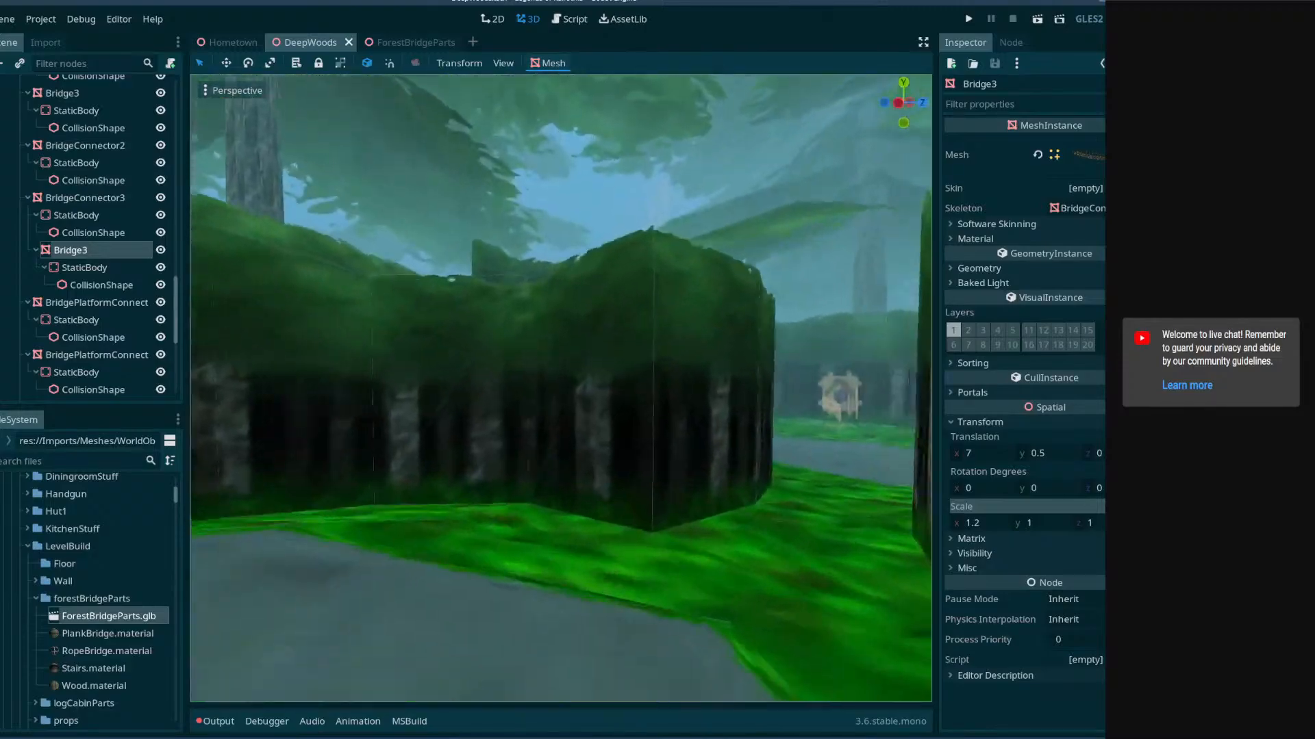
- Follow the hedge-lined forest paths through the level and examine the layout of the grassy corridor
key(w)
right_drag(561, 389, 794, 380)
key(w)
key(w)
key(w)
right_drag(558, 481, 575, 407)
key(w)
key(w)
key(w)
key(w)
key(w)
key(s)
key(w)
right_drag(625, 348, 607, 316)
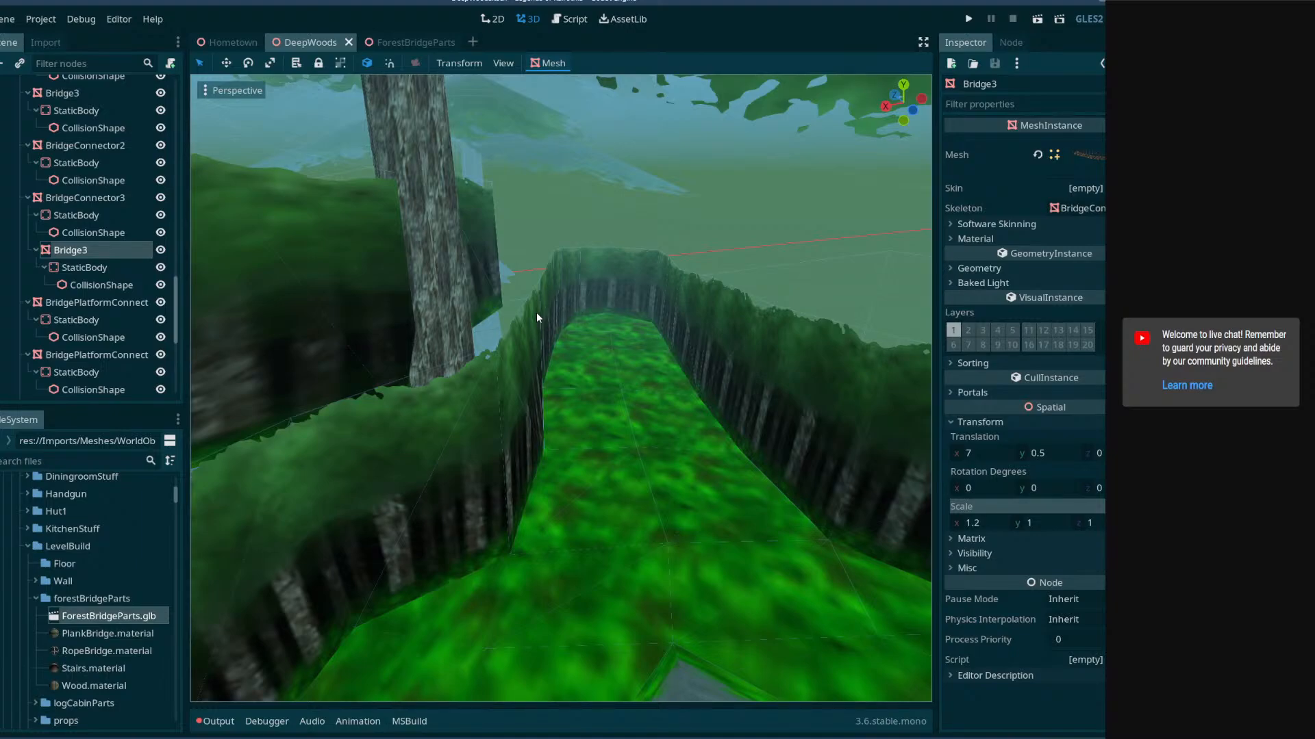
- Survey the remaining forest path, the cliffs and the bridge at the stone tunnel, and save the DeepWoods scene
key(w)
right_drag(581, 319, 527, 265)
key(s)
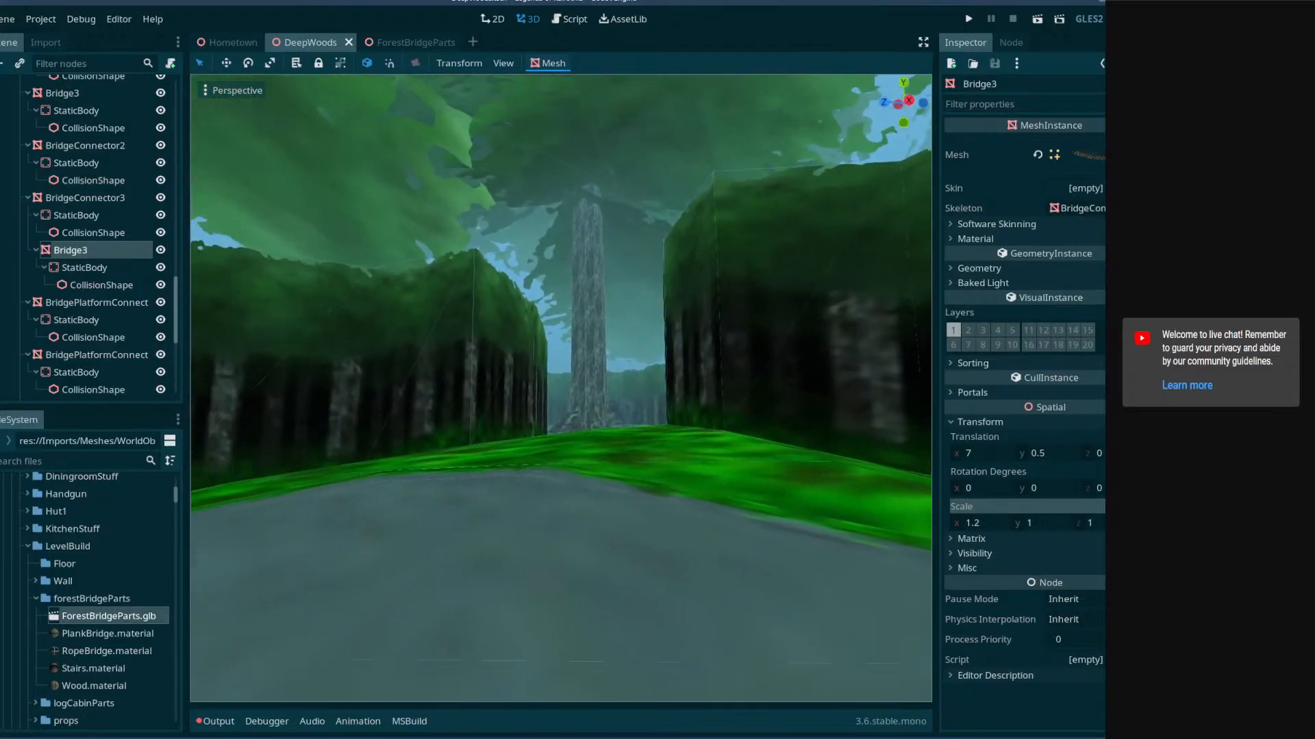
key(w)
right_drag(527, 265, 712, 268)
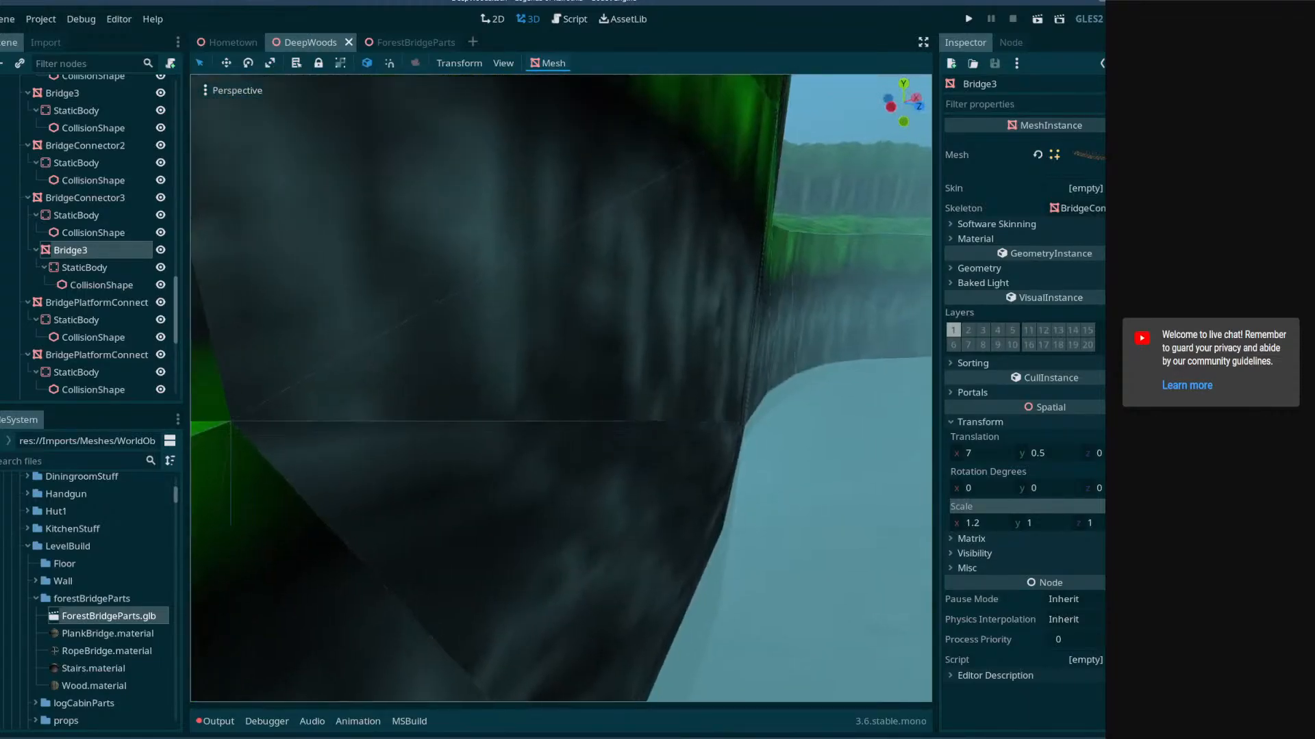
right_drag(560, 388, 593, 408)
key(ctrl+s)
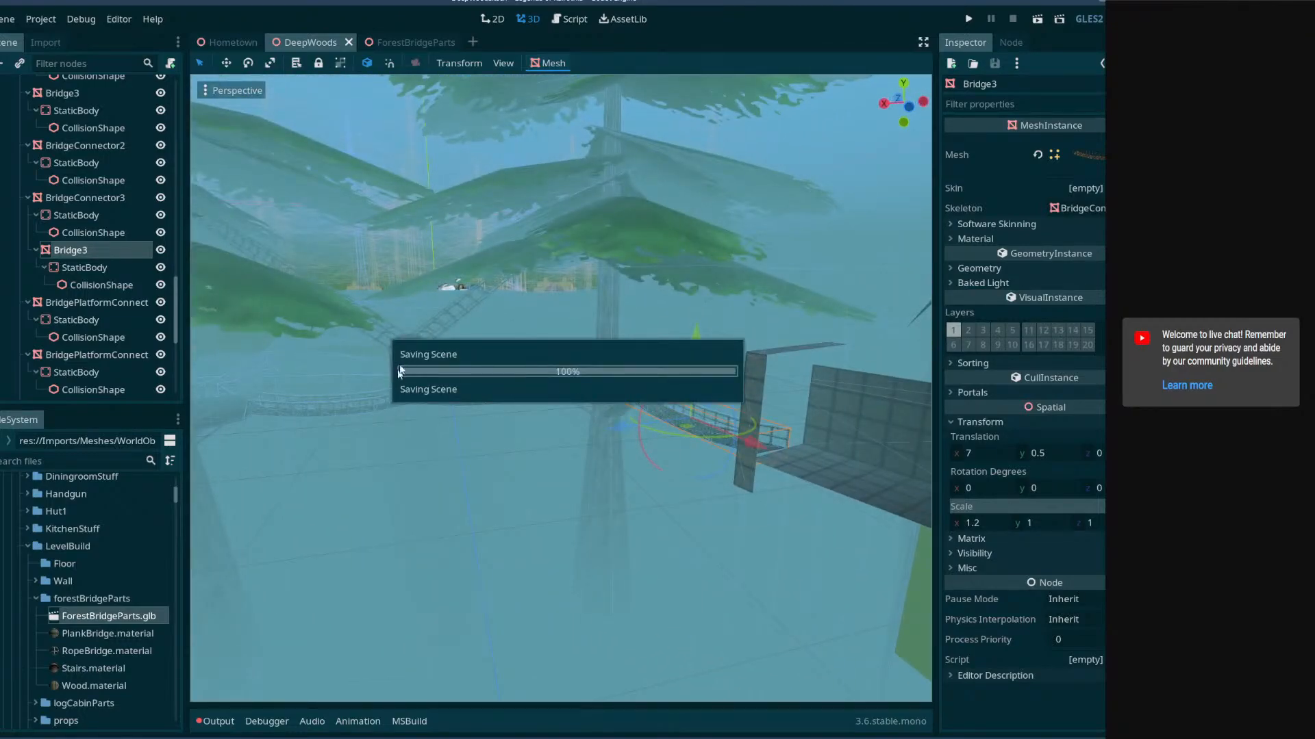
- Switch to OBS, place its window over the level editor and slightly narrow the Audio Mixer area
key(alt+Tab)
drag(519, 705, 507, 107)
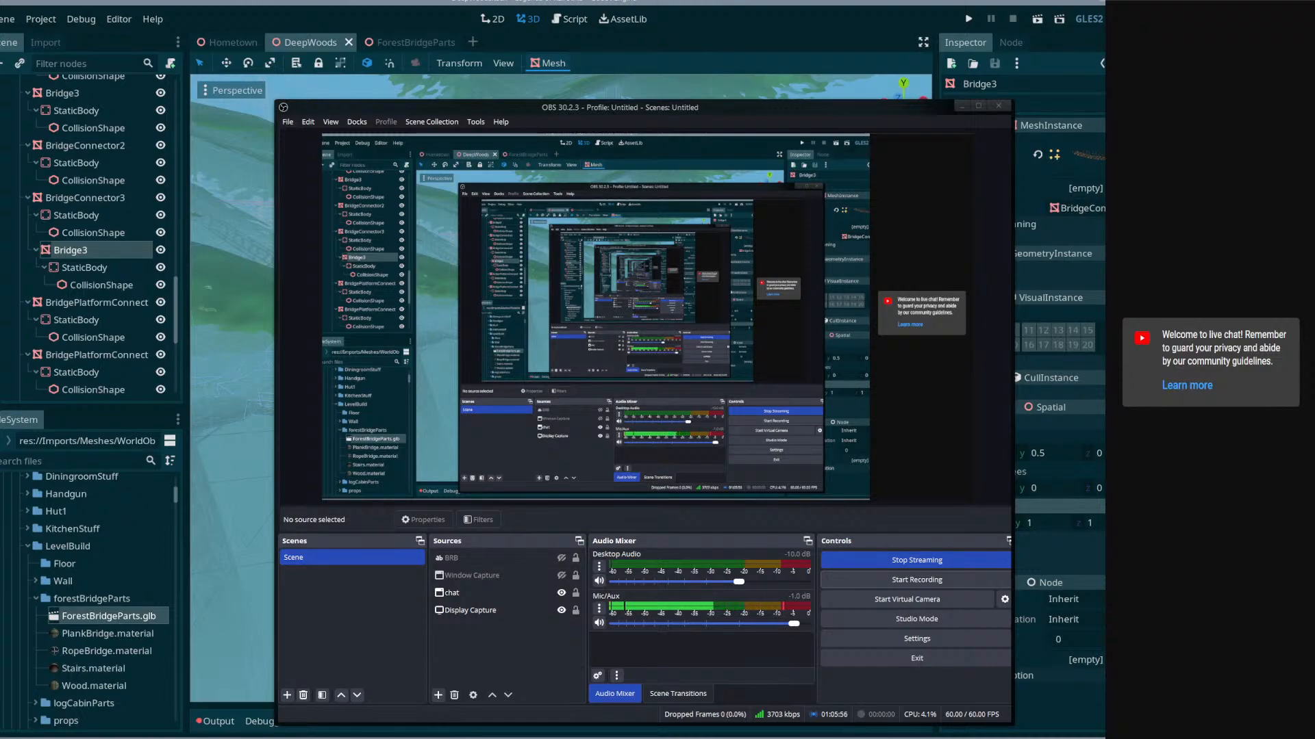
drag(815, 567, 812, 571)
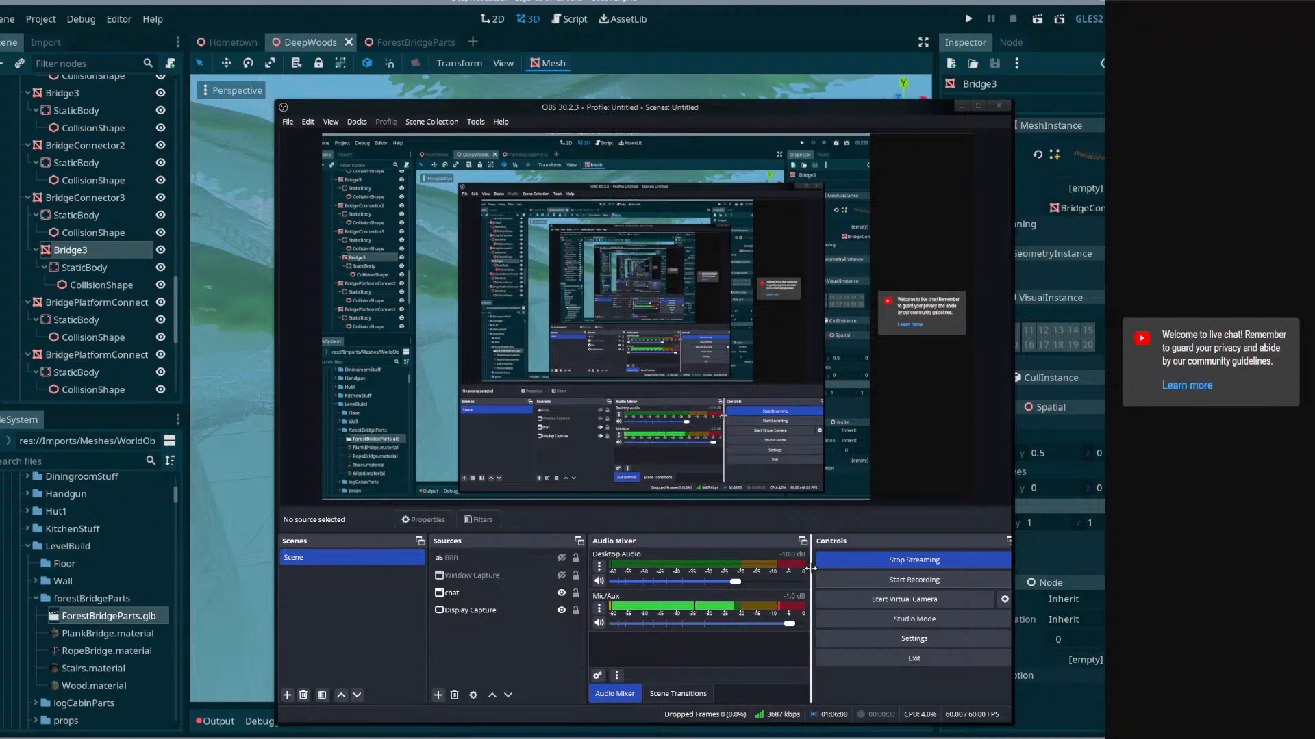